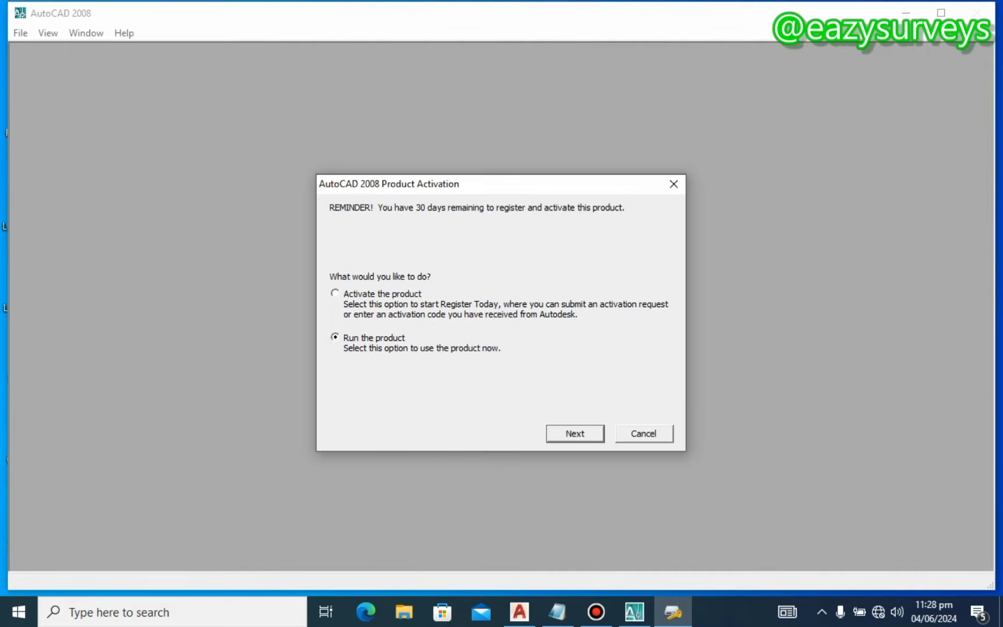
# Step: Run AutoCAD without activating it and dismiss the New Features Workshop screen
pyautogui.click(572, 433)
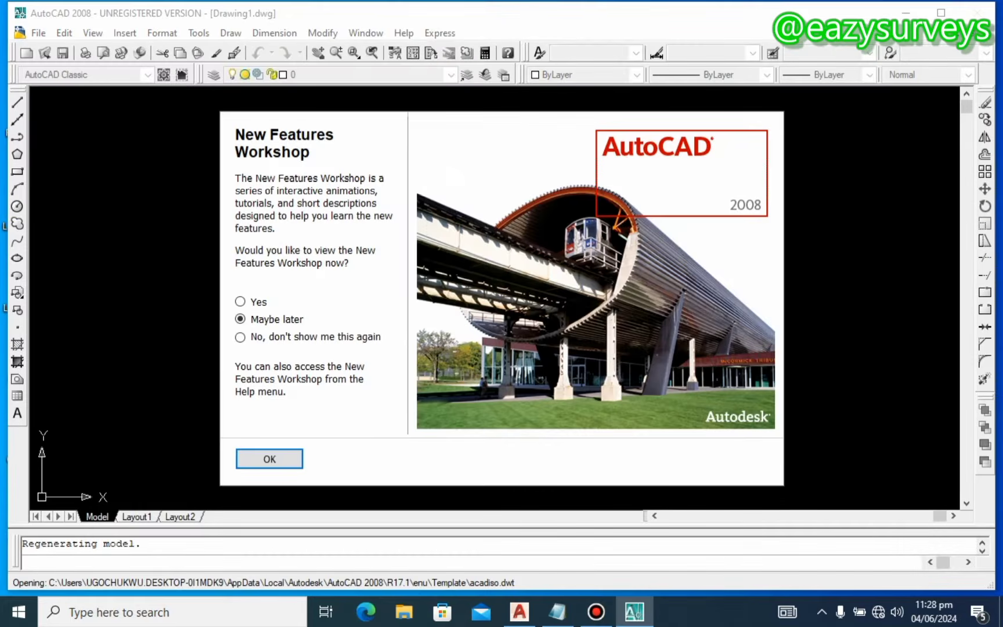
pyautogui.click(269, 458)
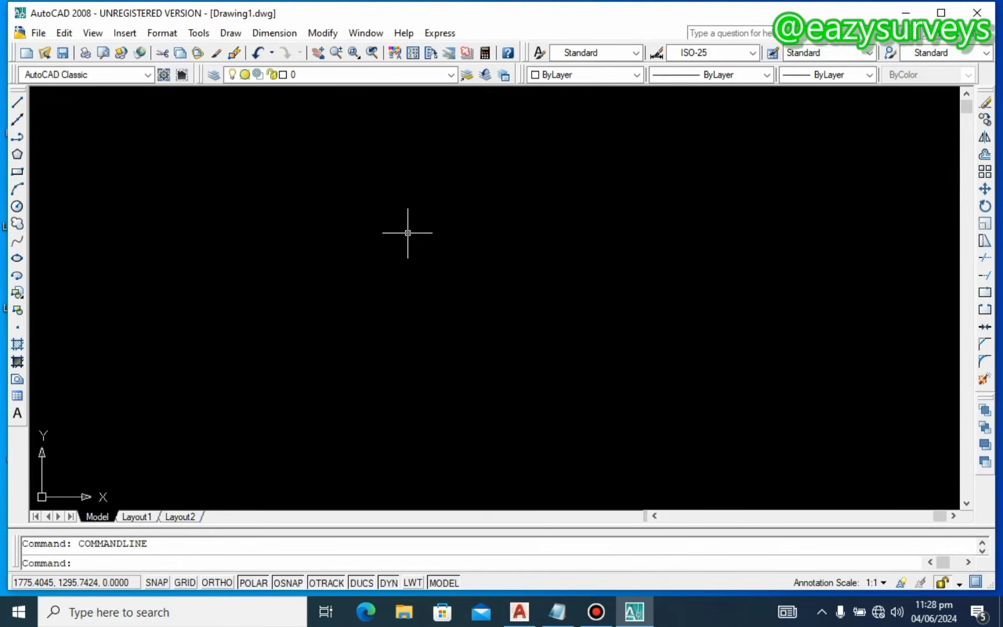
# Step: Open Drawing Units with UN and keep Decimal length type at 0.00 precision
pyautogui.write('UN')
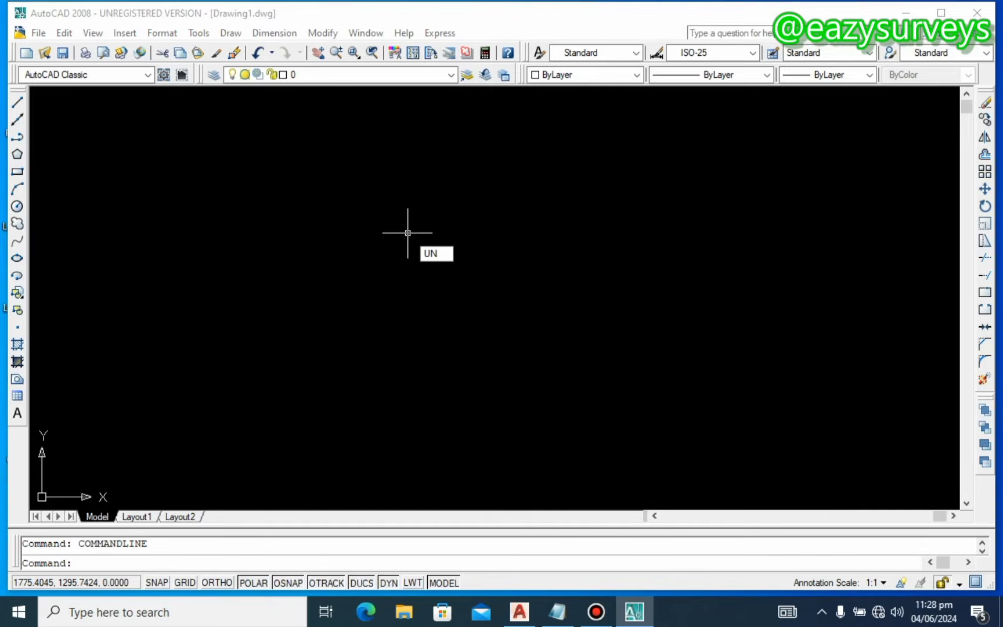
pyautogui.press('Return')
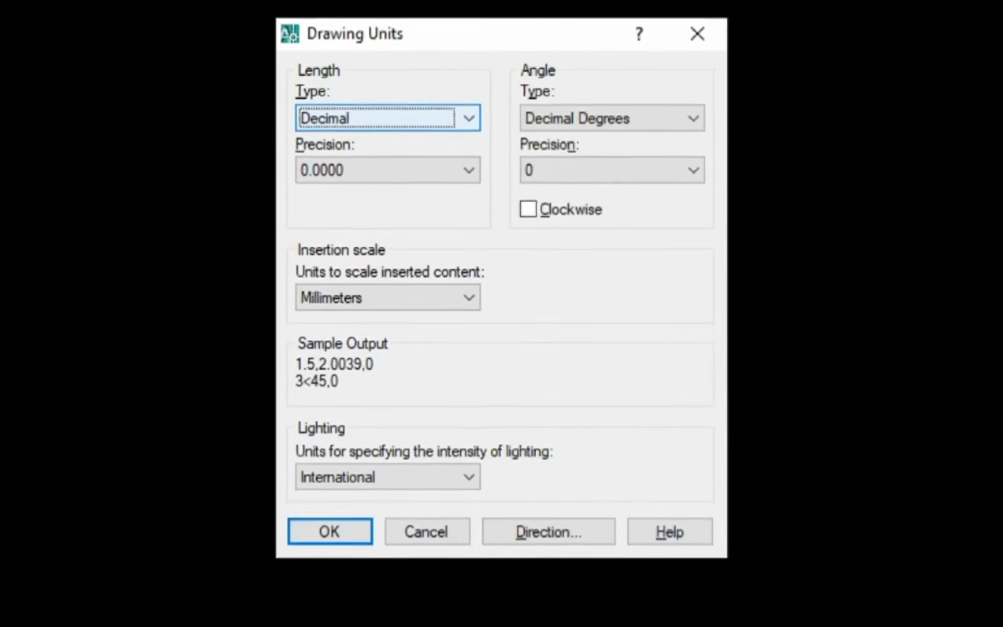
pyautogui.click(469, 118)
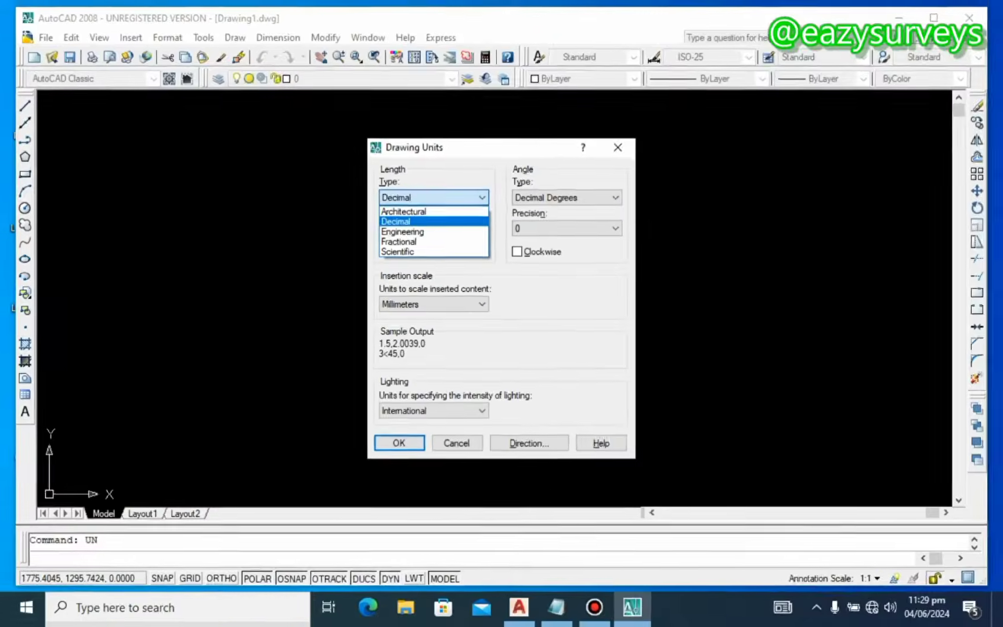
pyautogui.click(401, 220)
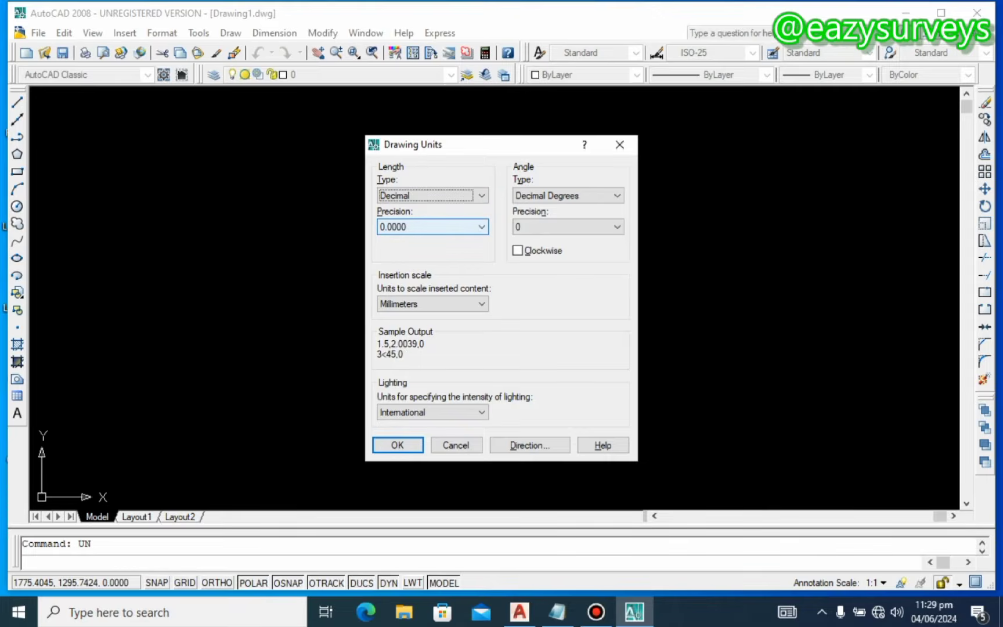
pyautogui.click(481, 228)
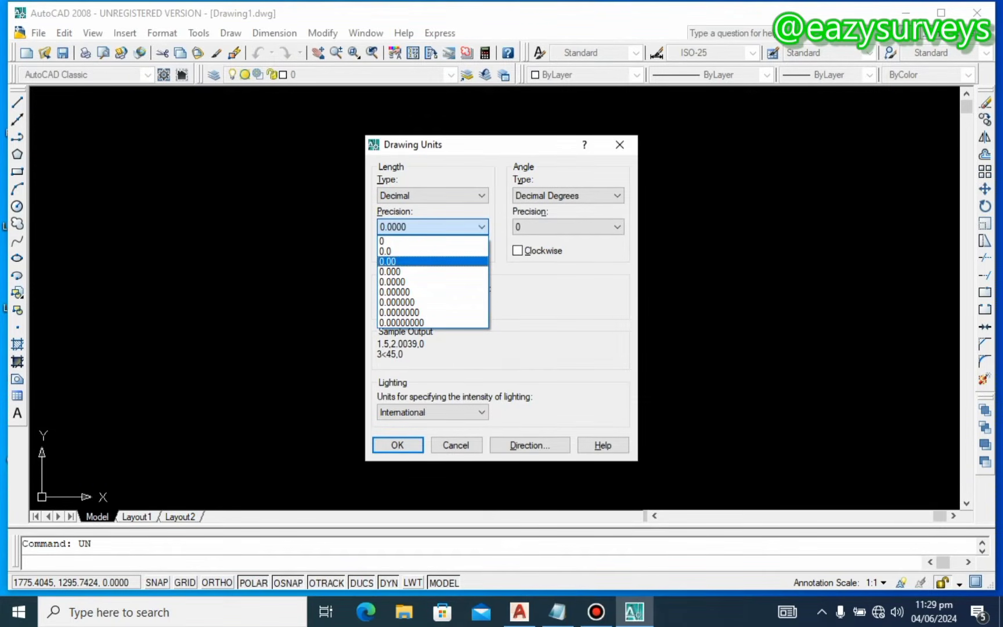
pyautogui.click(390, 261)
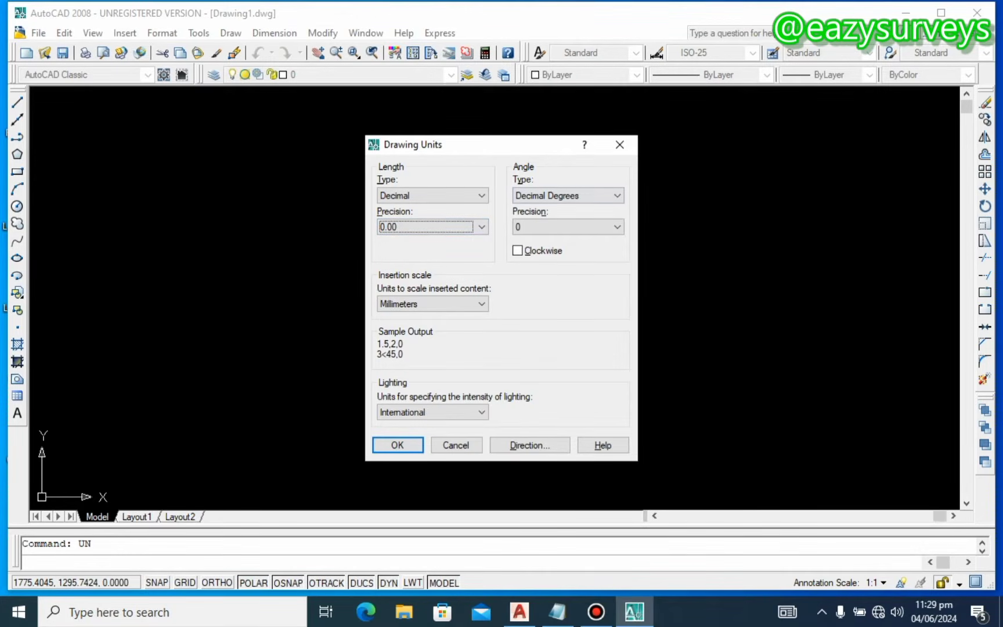
pyautogui.click(562, 196)
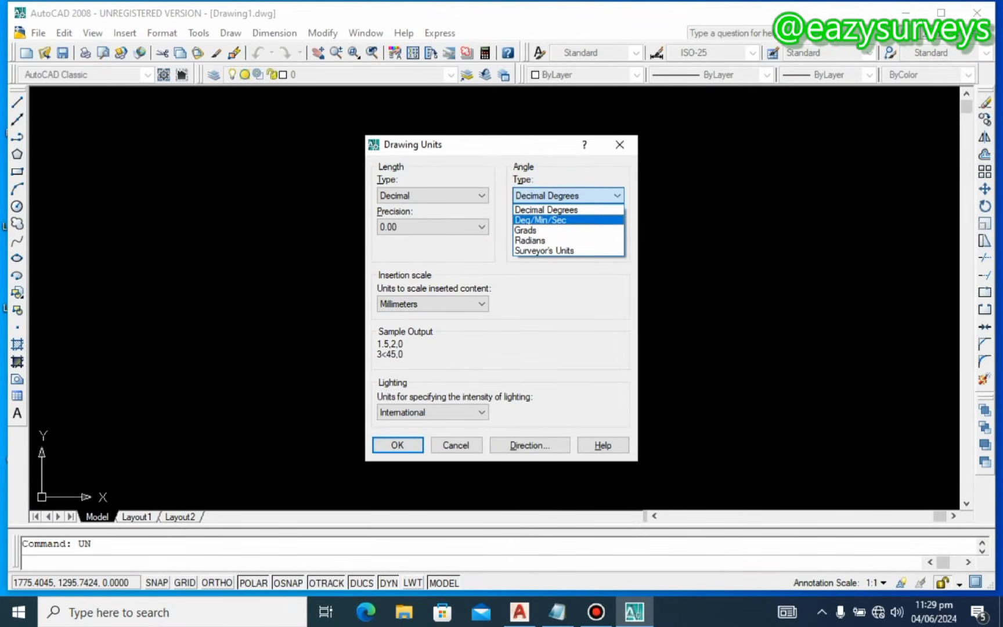
# Step: Choose Deg/Min/Sec angle type, 0d00' angle precision, and tick Clockwise
pyautogui.click(557, 220)
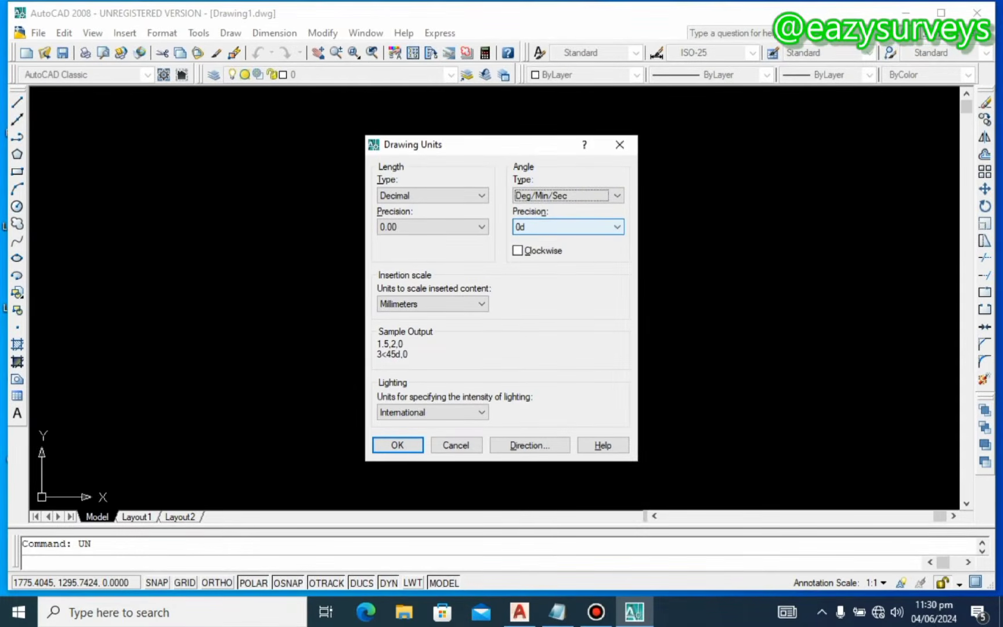
pyautogui.click(617, 226)
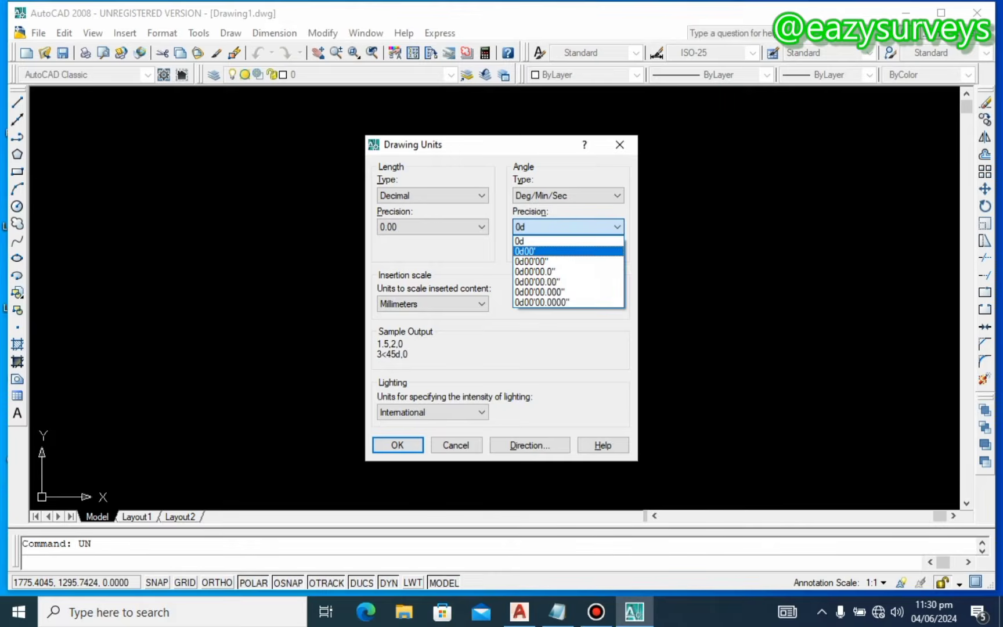
pyautogui.click(537, 251)
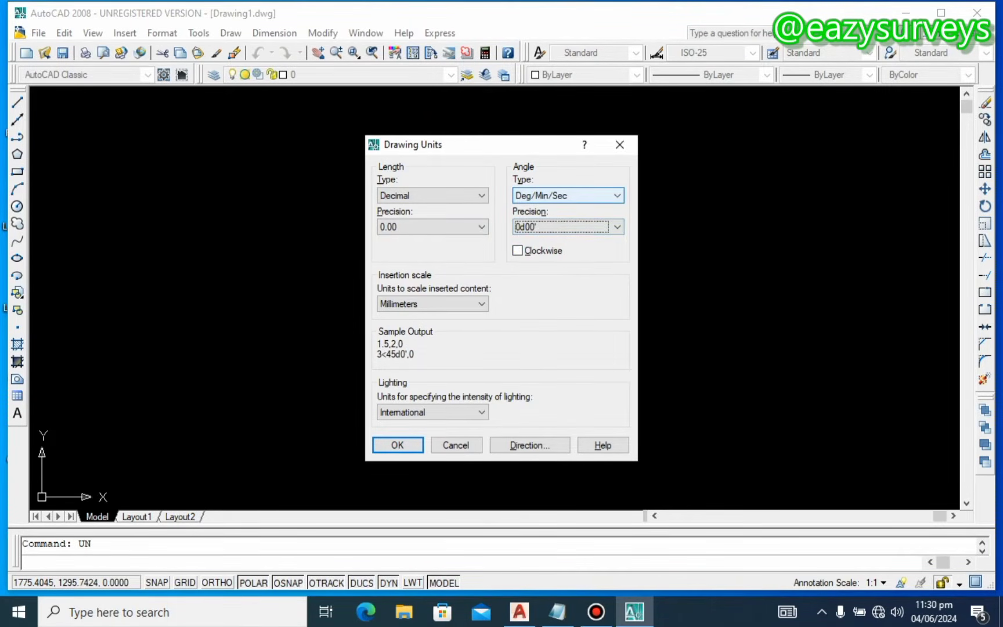
pyautogui.click(517, 250)
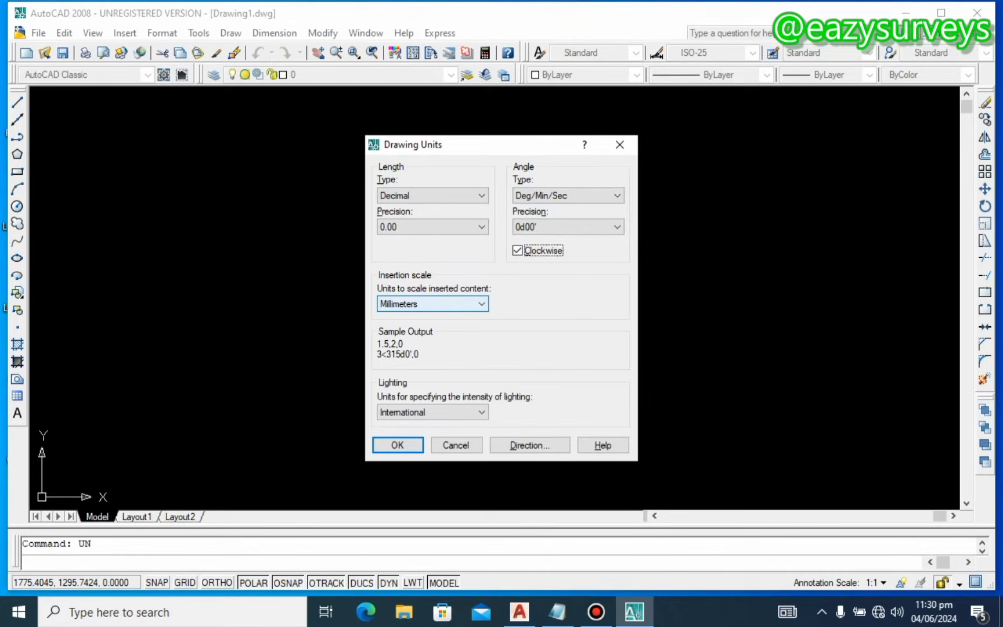
# Step: Set the insertion scale units to Meters
pyautogui.click(432, 303)
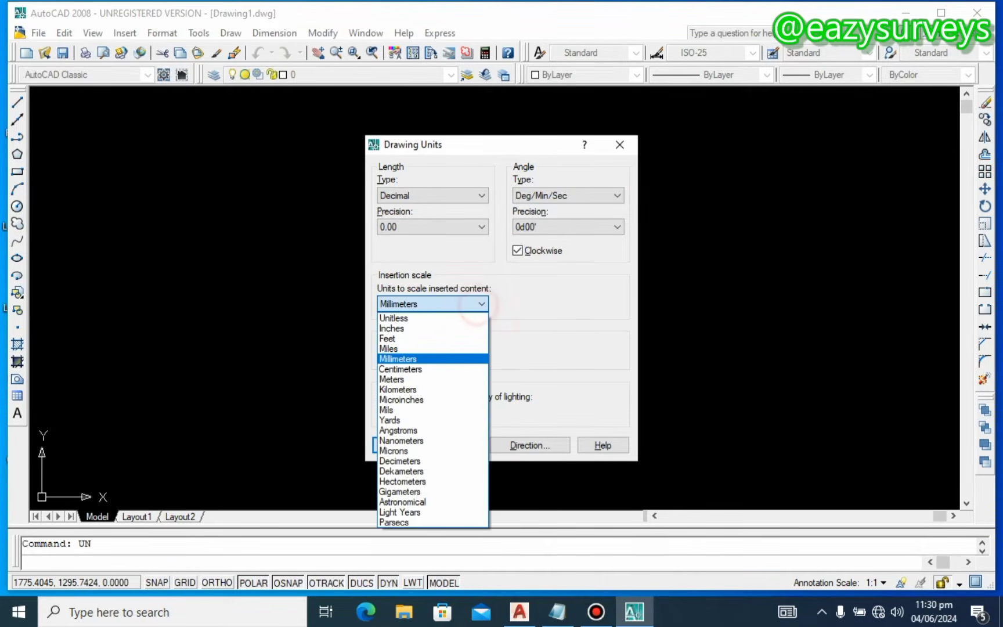
pyautogui.click(414, 378)
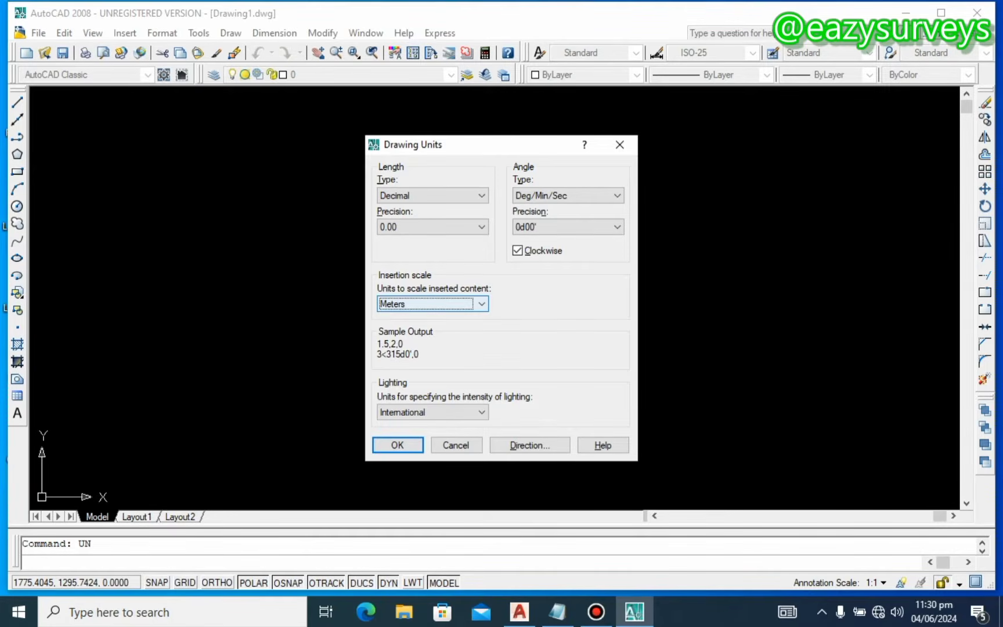
pyautogui.click(482, 304)
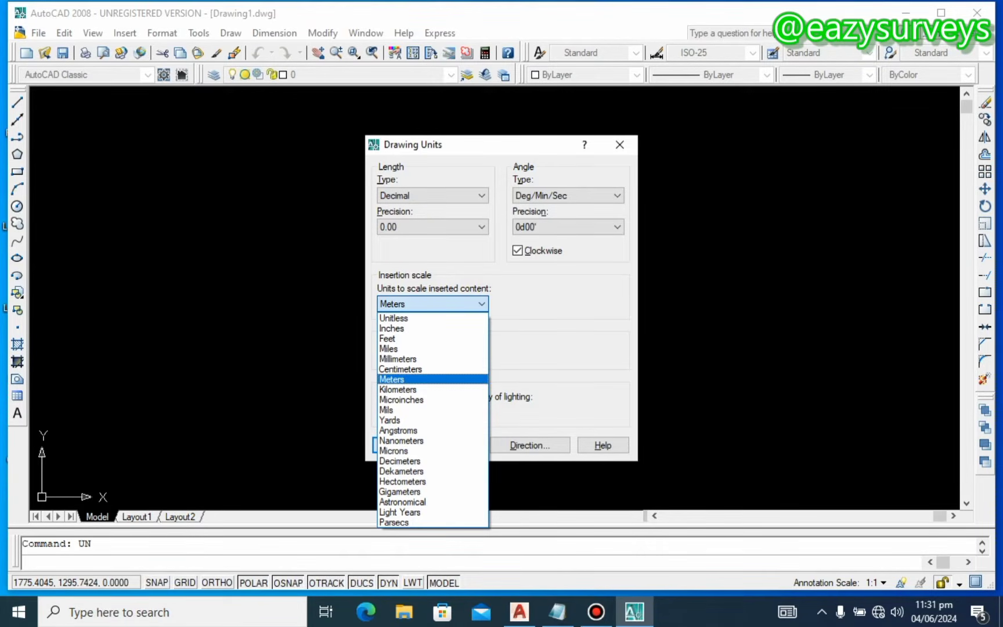
pyautogui.click(409, 379)
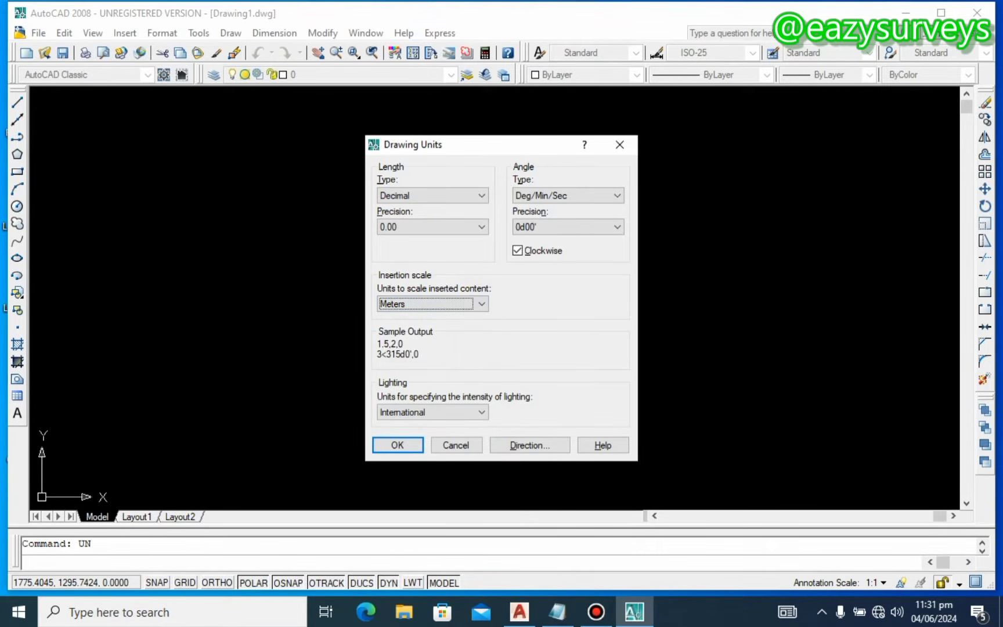
# Step: Make North the base angle direction and apply the units settings
pyautogui.click(538, 445)
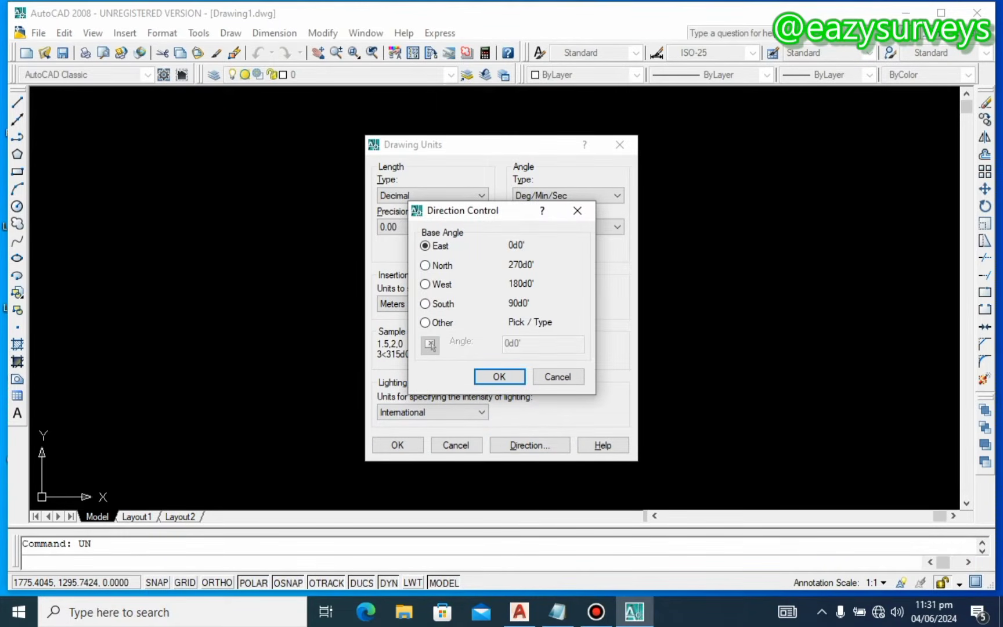
pyautogui.click(425, 264)
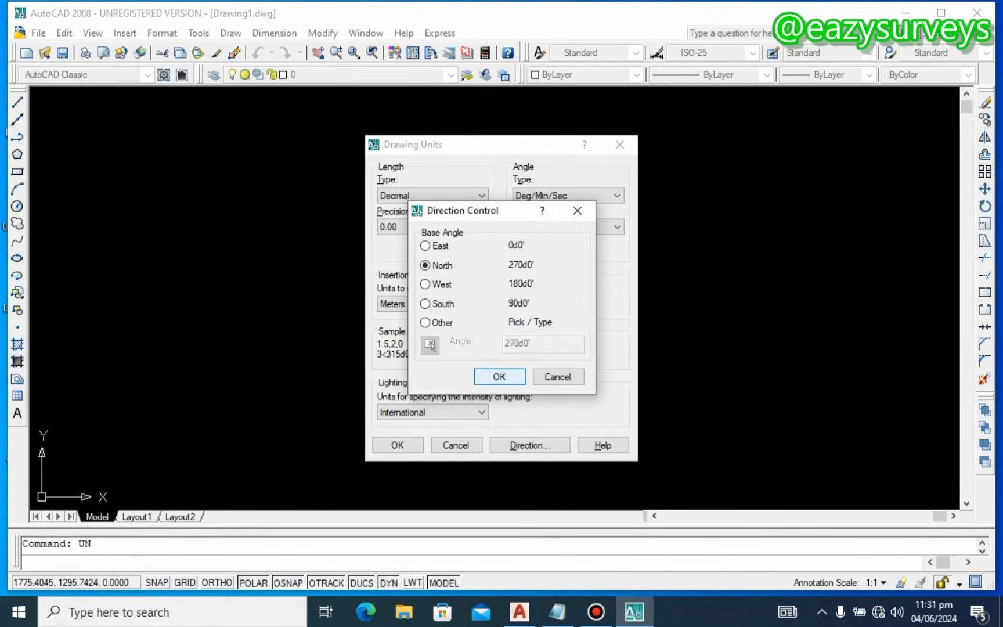
pyautogui.click(501, 377)
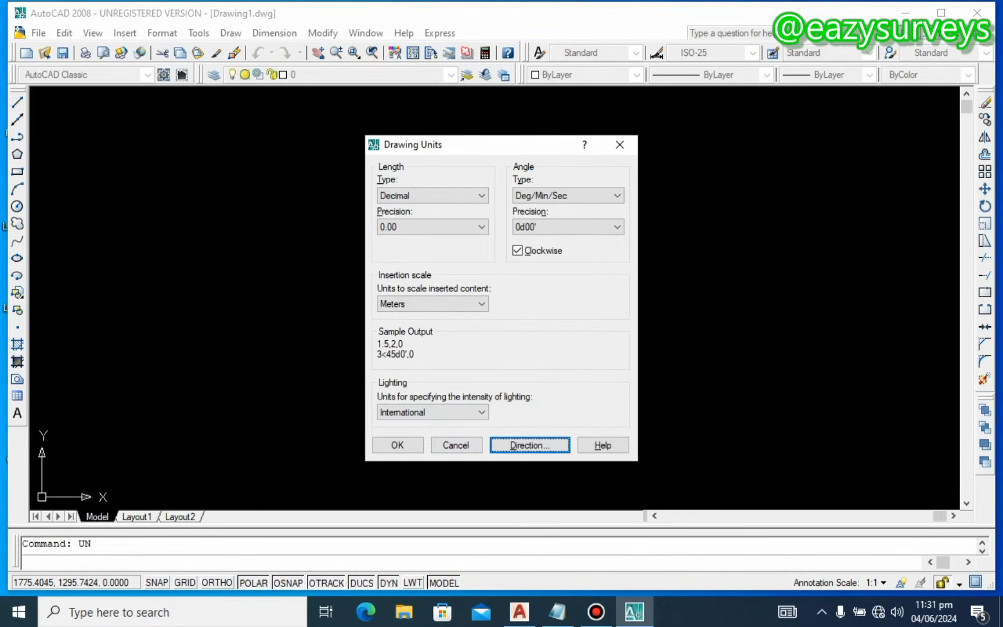
pyautogui.click(397, 445)
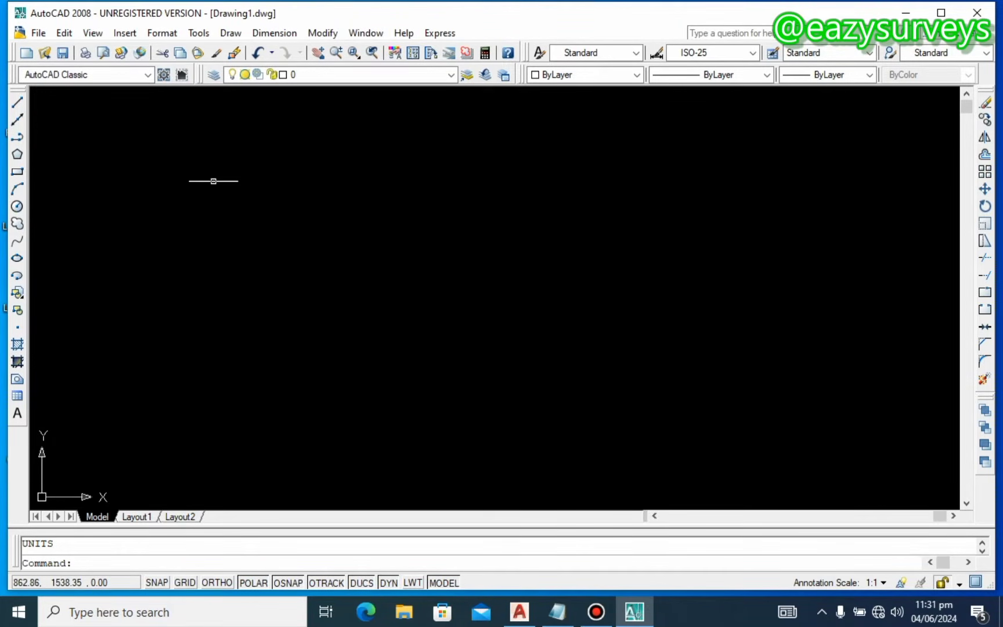
# Step: Set the point style to square-with-dot, size 1 in absolute units
pyautogui.click(168, 34)
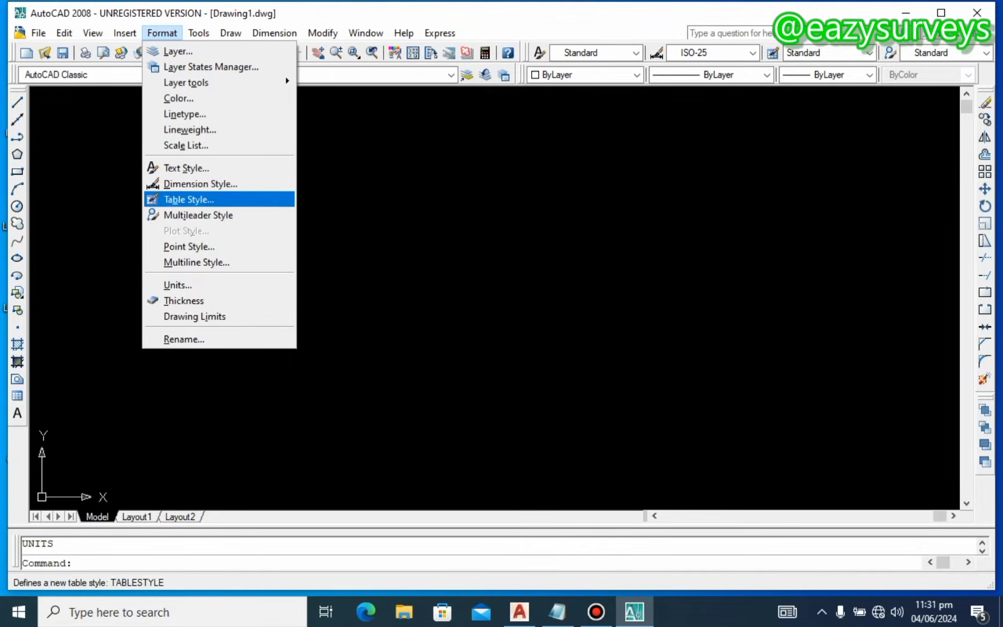
pyautogui.click(197, 247)
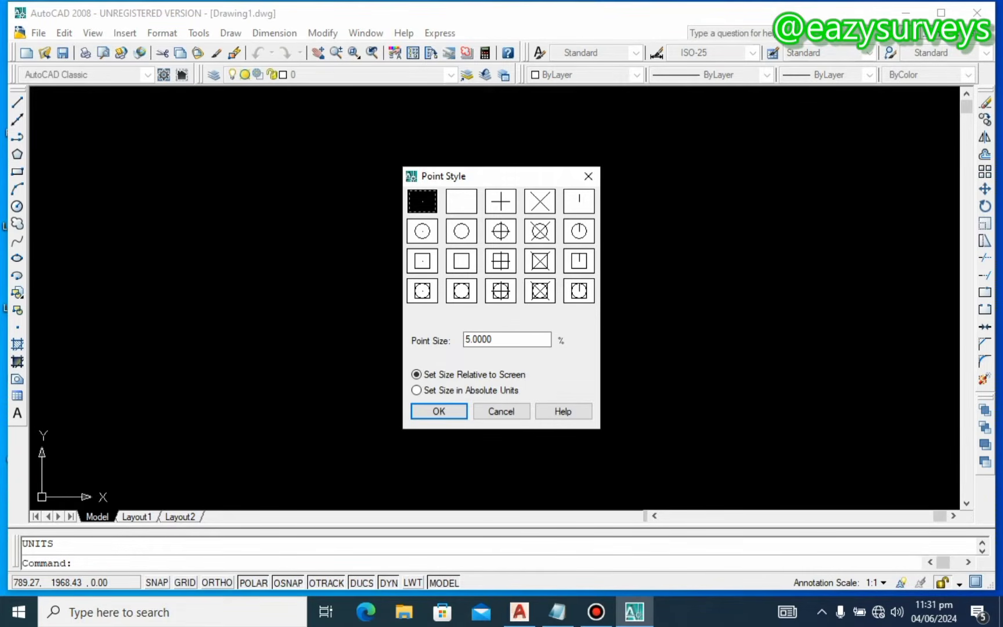
pyautogui.click(422, 261)
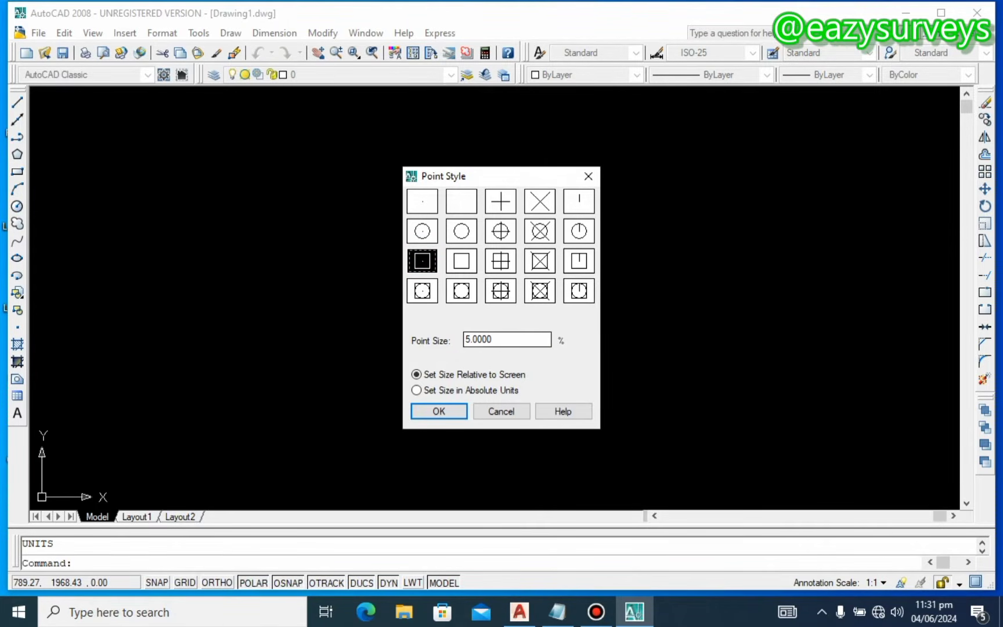
pyautogui.doubleClick(502, 339)
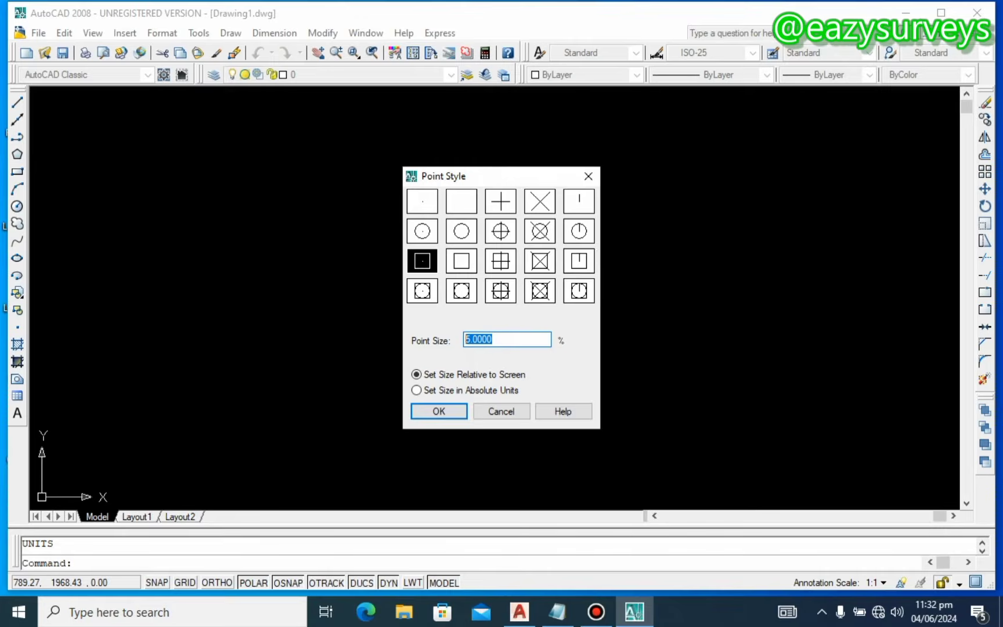
pyautogui.write('1')
pyautogui.click(416, 390)
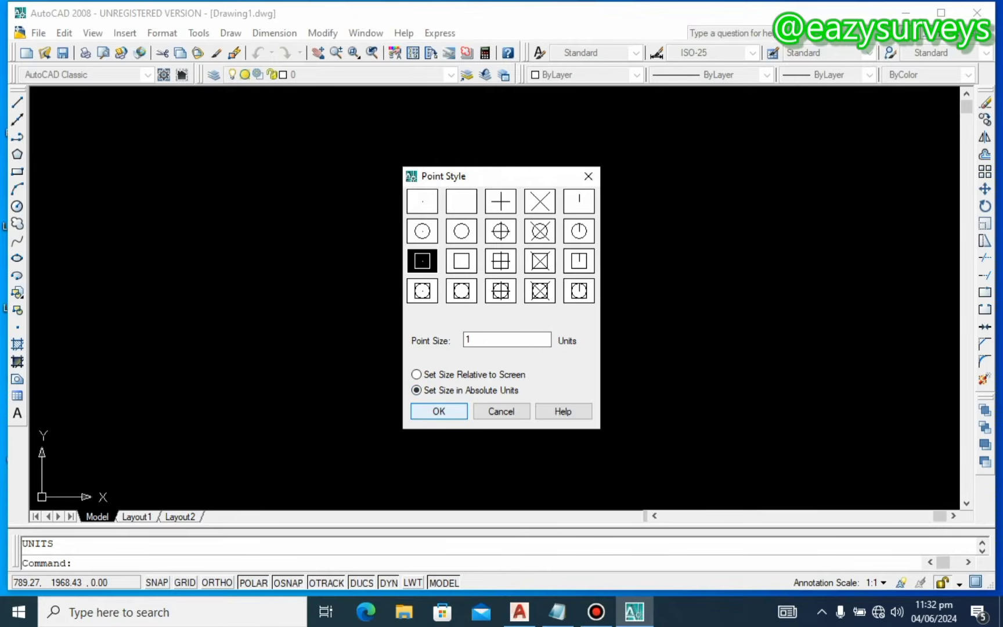
pyautogui.click(438, 411)
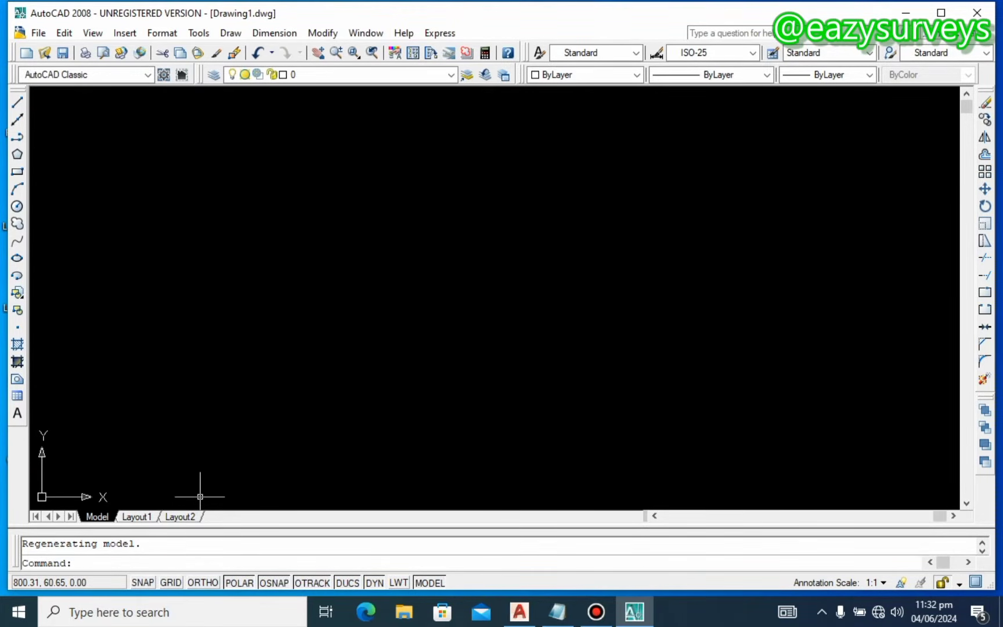
# Step: Copy the first corner's X coordinate from the Notepad notes and return to AutoCAD
pyautogui.click(88, 562)
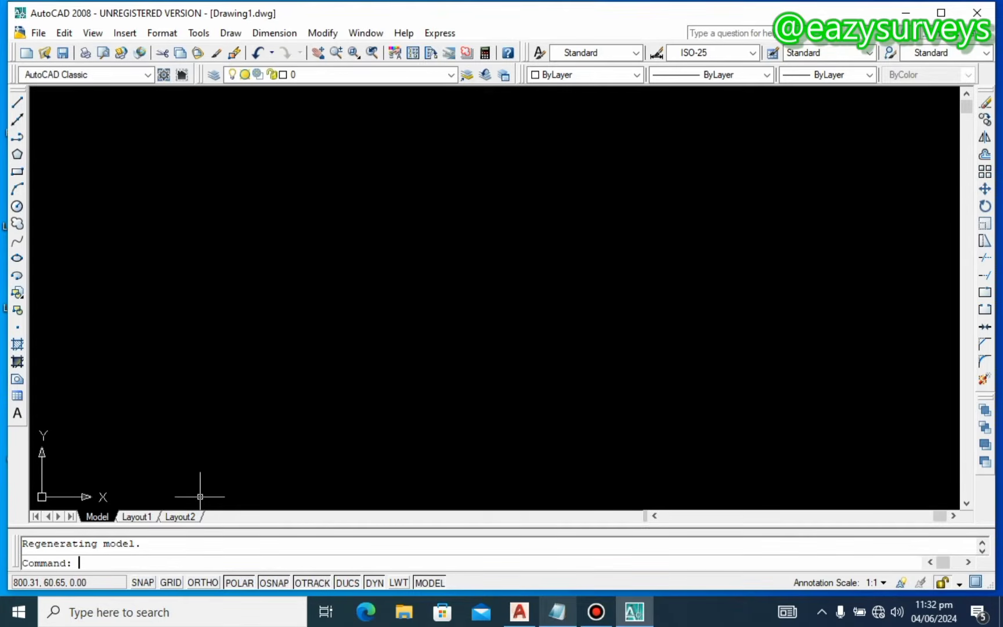
pyautogui.click(94, 563)
pyautogui.click(557, 611)
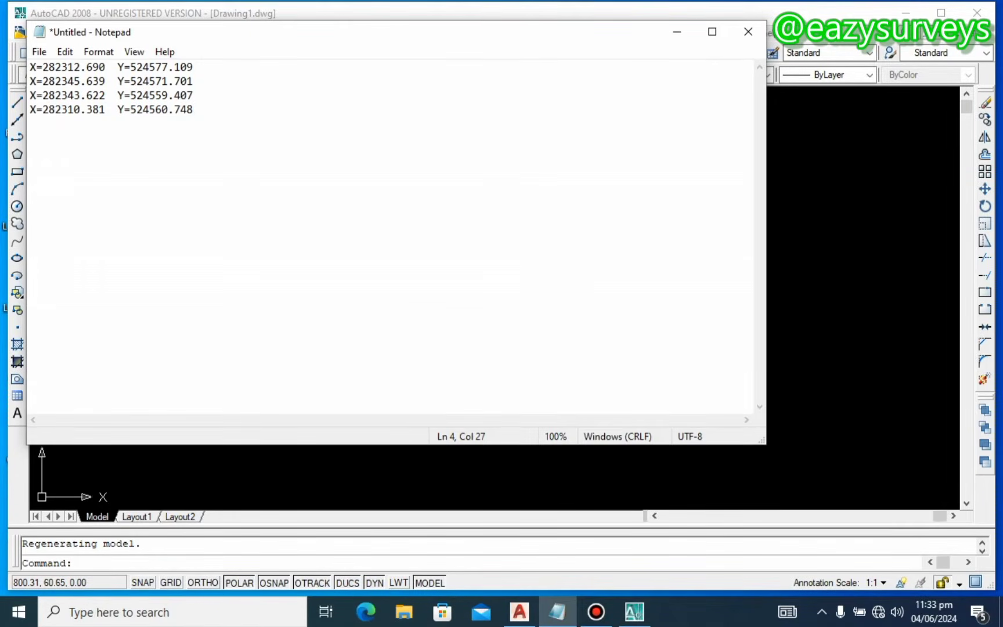
pyautogui.moveTo(81, 67); pyautogui.dragTo(43, 66)
pyautogui.rightClick(48, 68)
pyautogui.click(86, 119)
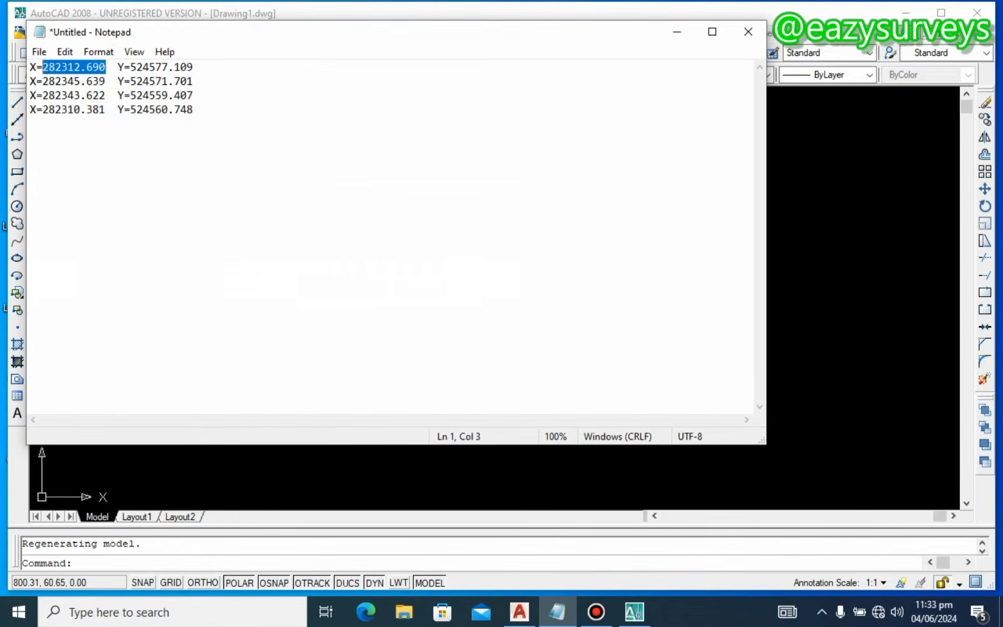
pyautogui.click(666, 32)
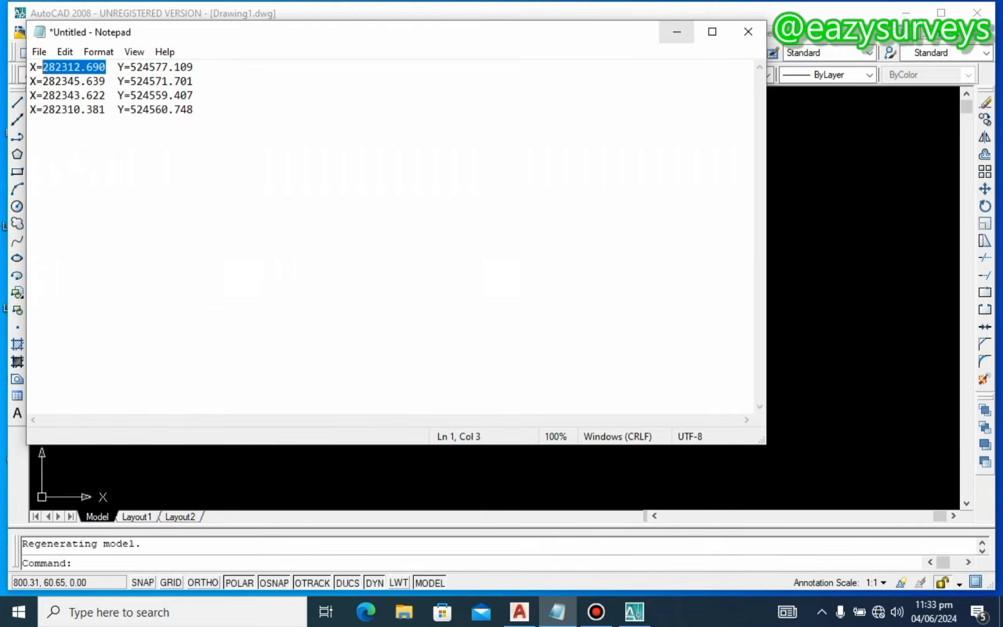
pyautogui.click(87, 563)
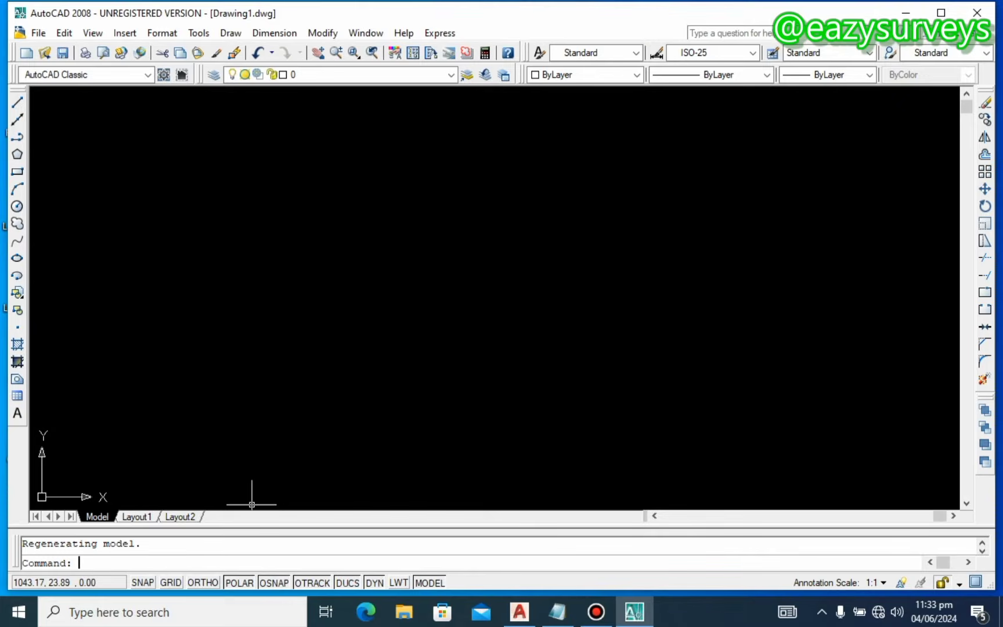
# Step: Place the first corner point at 282312.690,524577.109 using PO
pyautogui.write('PO')
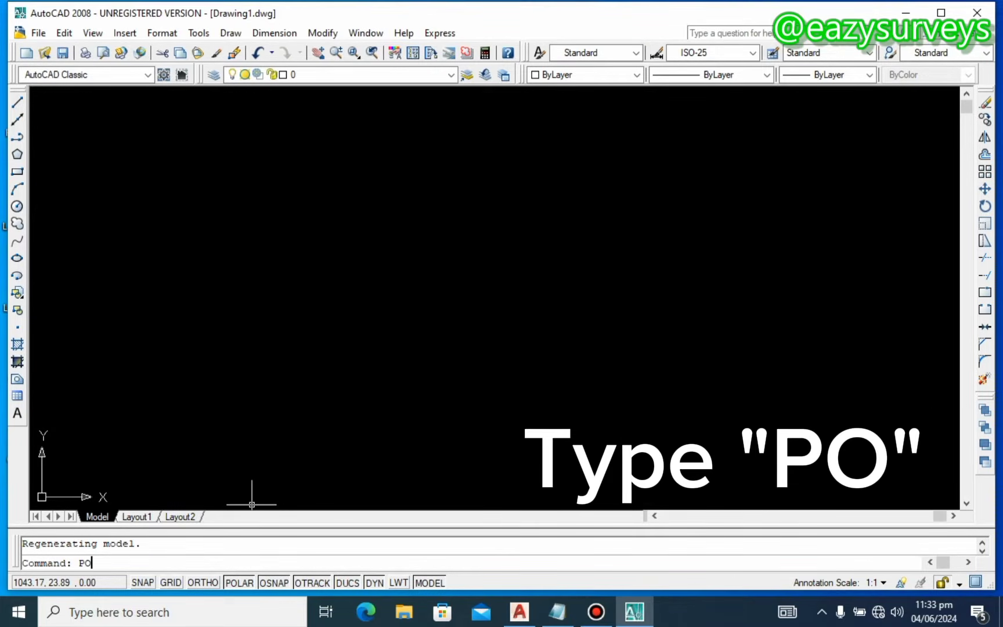
pyautogui.press('Return')
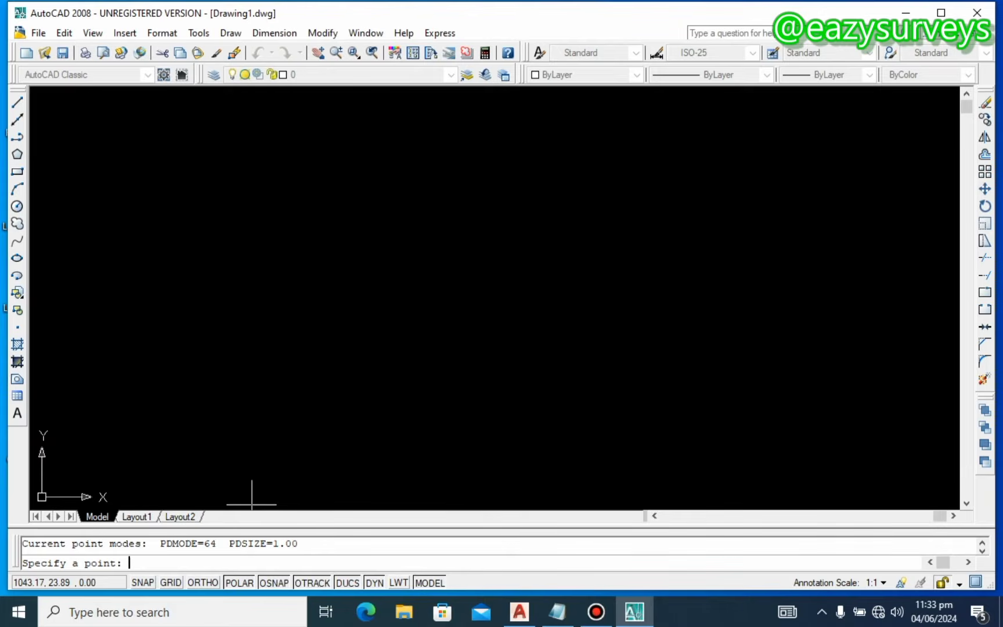
pyautogui.rightClick(138, 561)
pyautogui.click(178, 508)
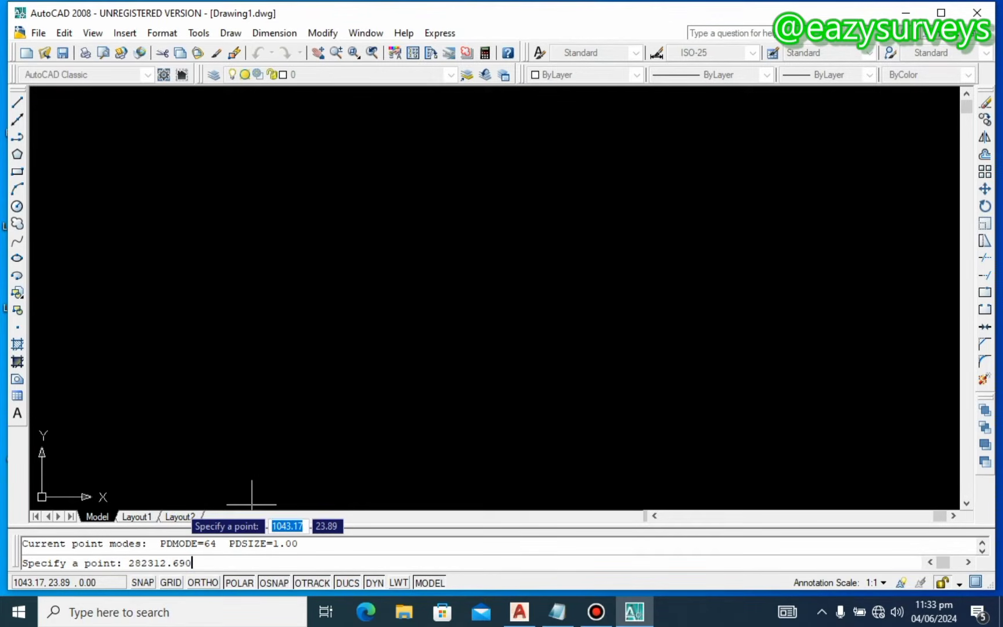
pyautogui.write(',')
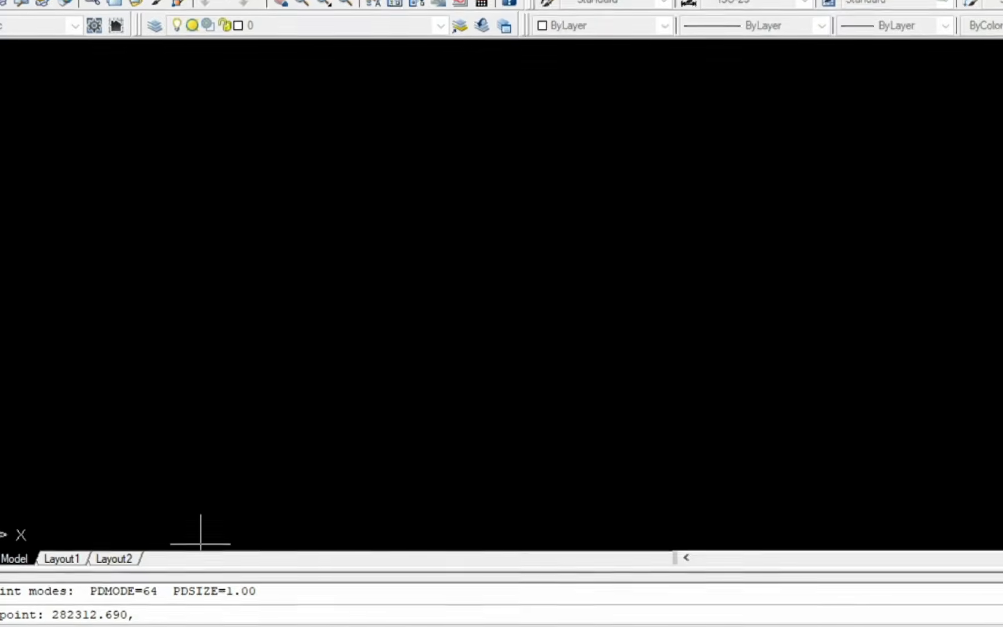
pyautogui.hotkey('alt', 'Tab')
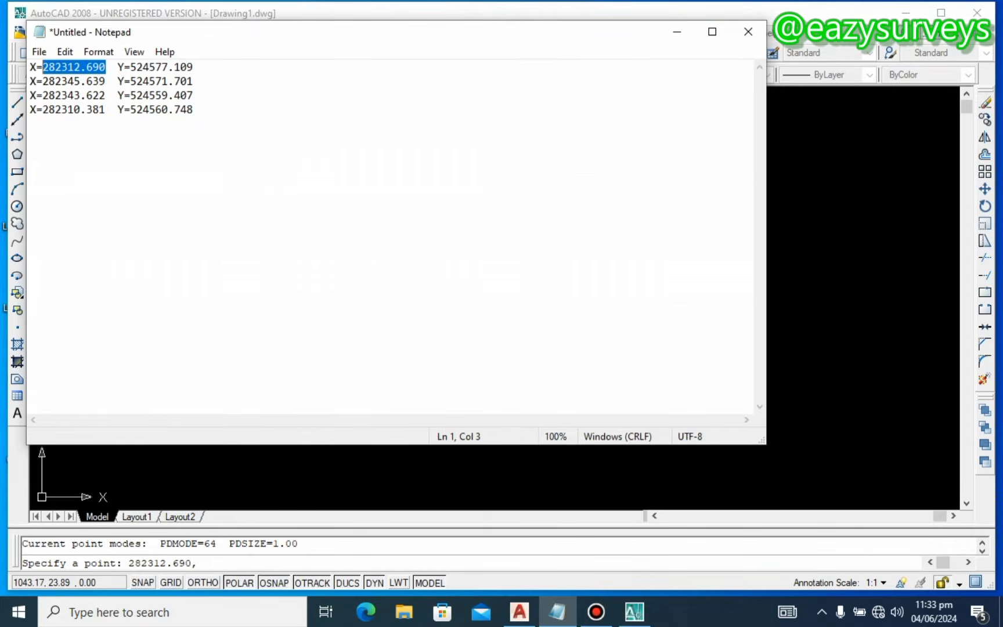
pyautogui.moveTo(194, 67); pyautogui.dragTo(131, 66)
pyautogui.rightClick(118, 65)
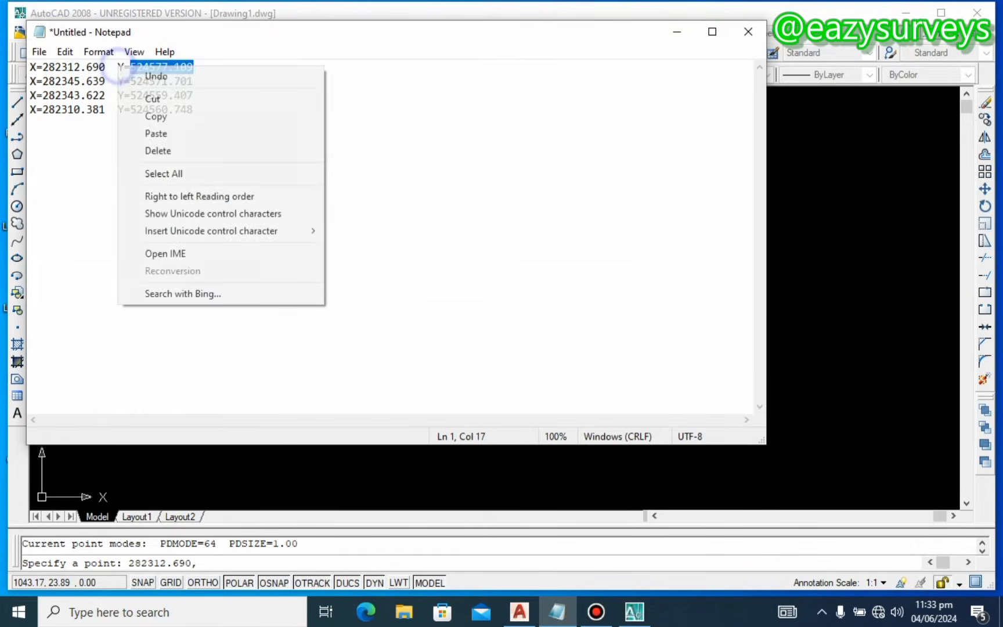
pyautogui.click(152, 116)
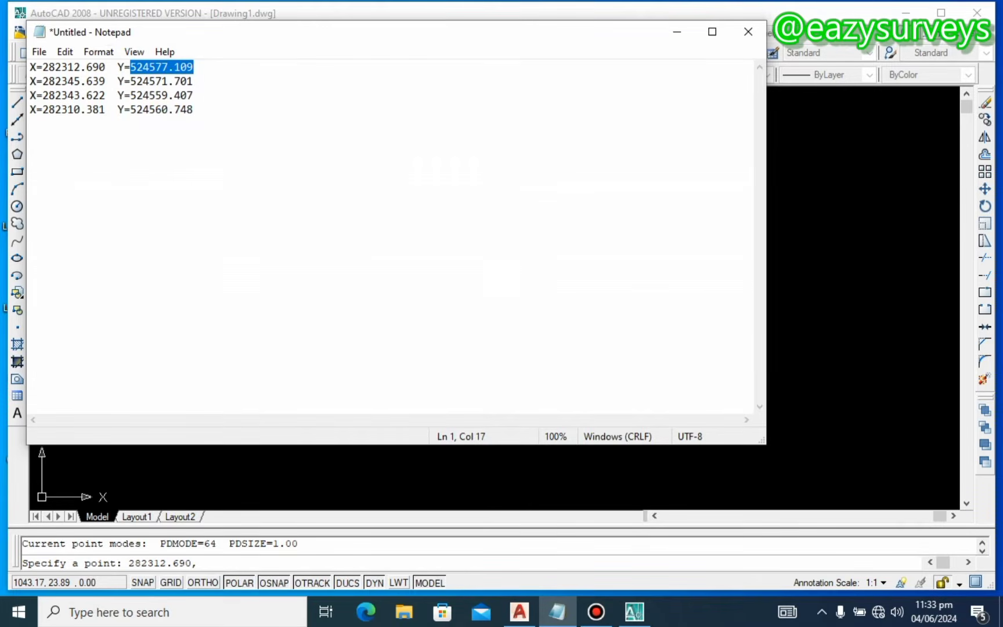
pyautogui.click(240, 563)
pyautogui.rightClick(212, 561)
pyautogui.click(255, 508)
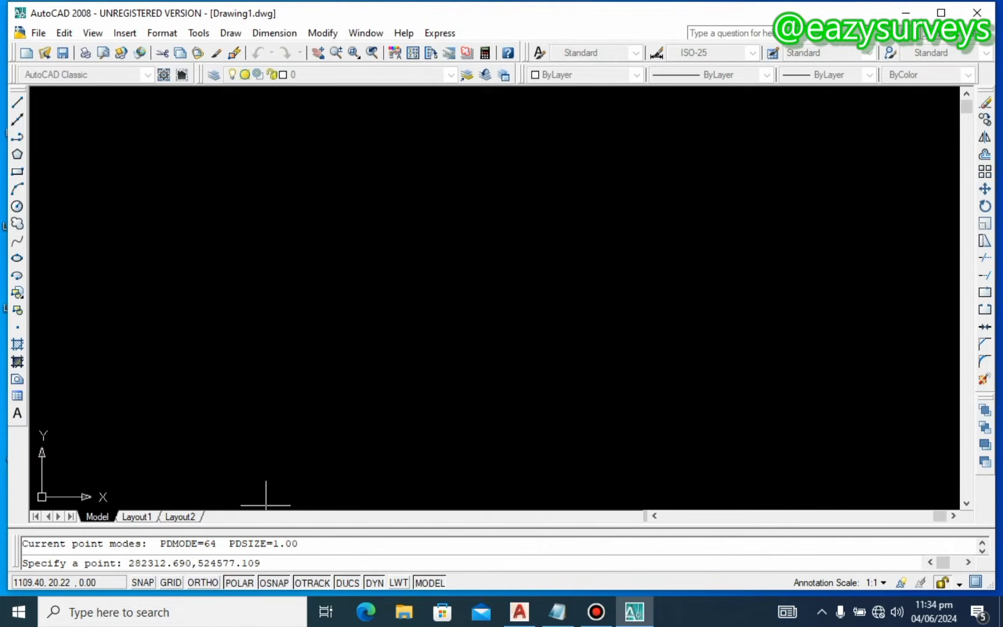
pyautogui.press('Return')
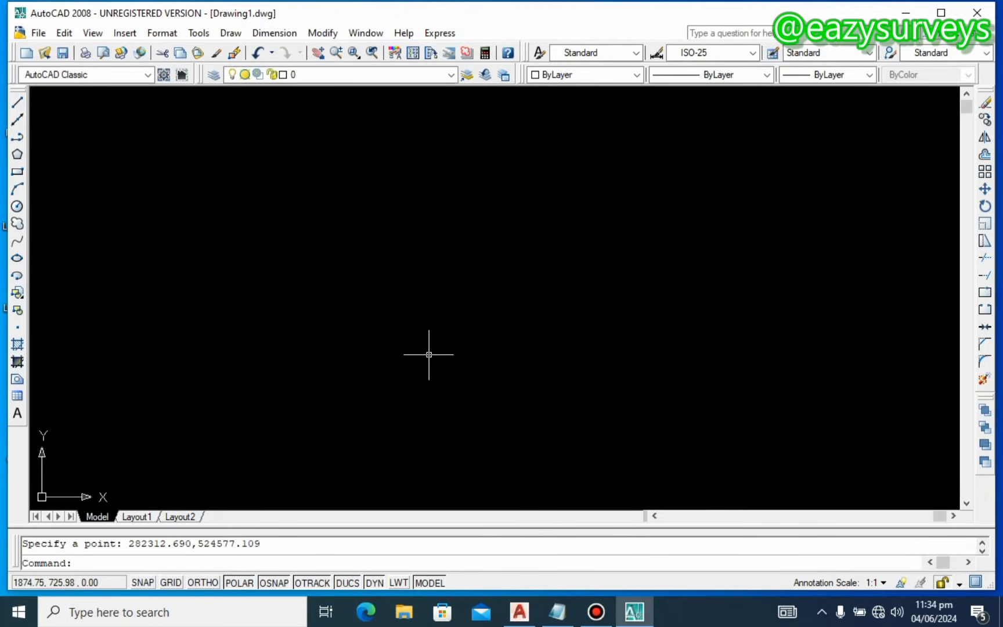
# Step: Zoom to extents to bring the first point into view
pyautogui.write('Z')
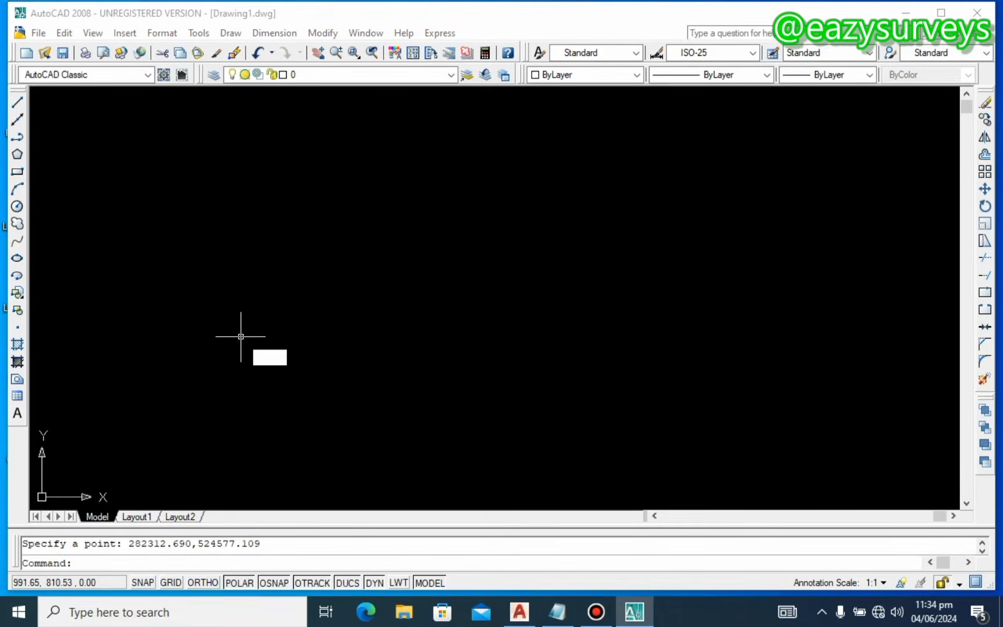
pyautogui.press('Return')
pyautogui.write('E')
pyautogui.press('Return')
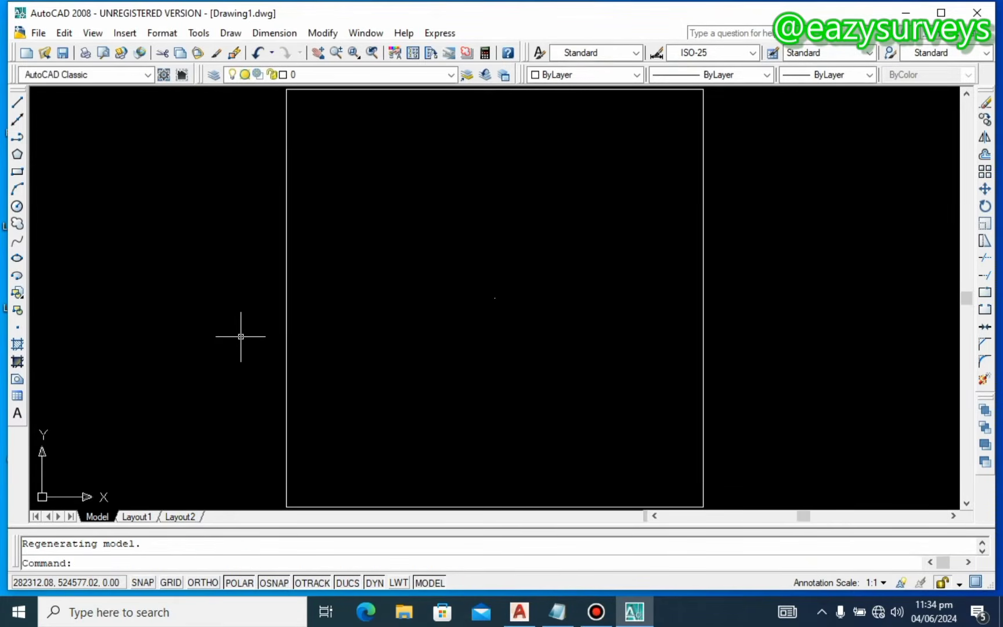
pyautogui.scroll(-4, 350, 320)
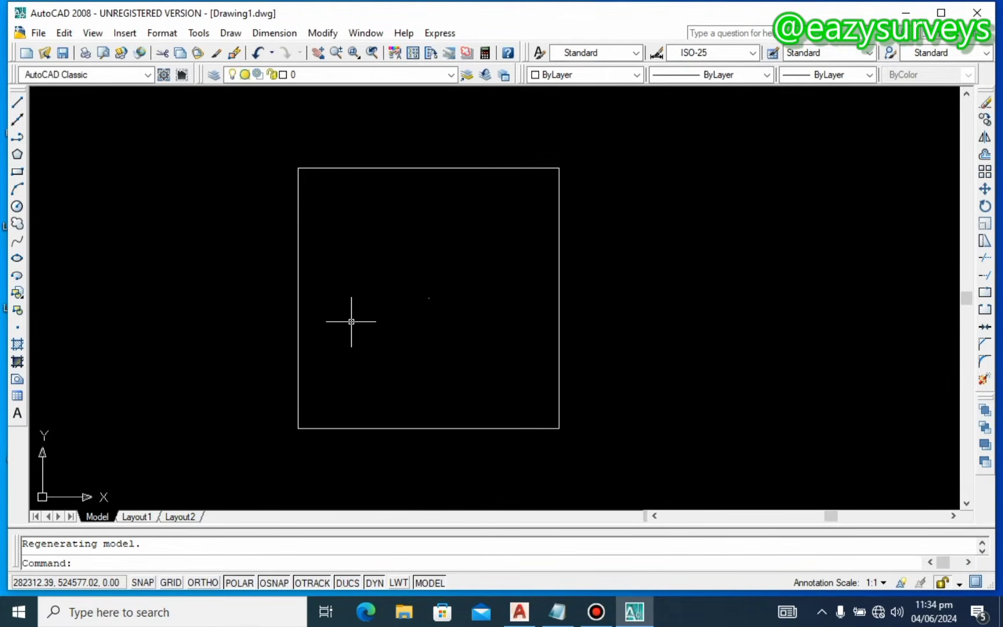
pyautogui.moveTo(350, 320); pyautogui.dragTo(552, 296, button='middle')
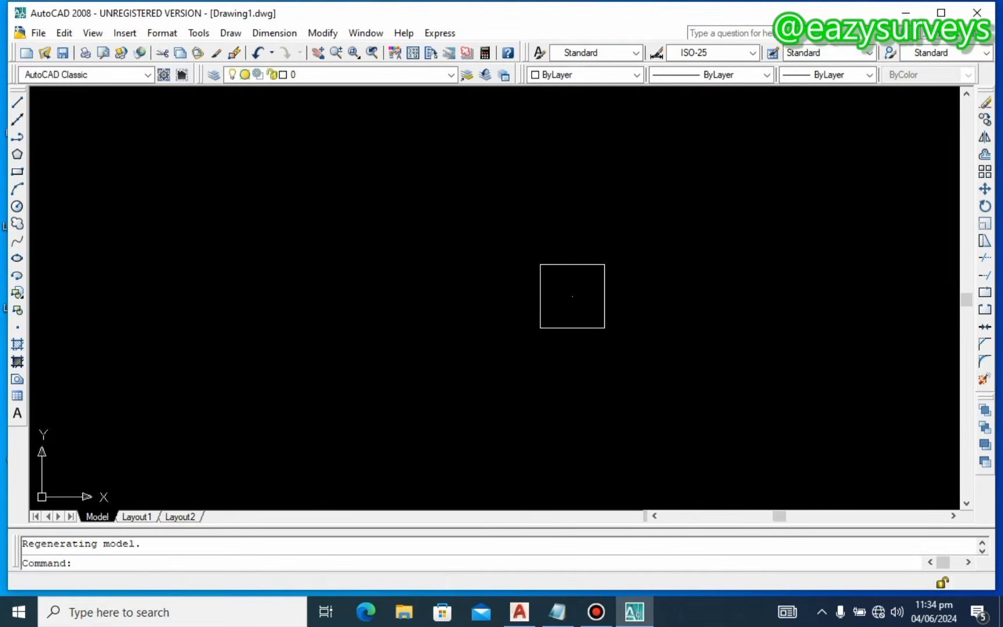
pyautogui.scroll(-5, 553, 297)
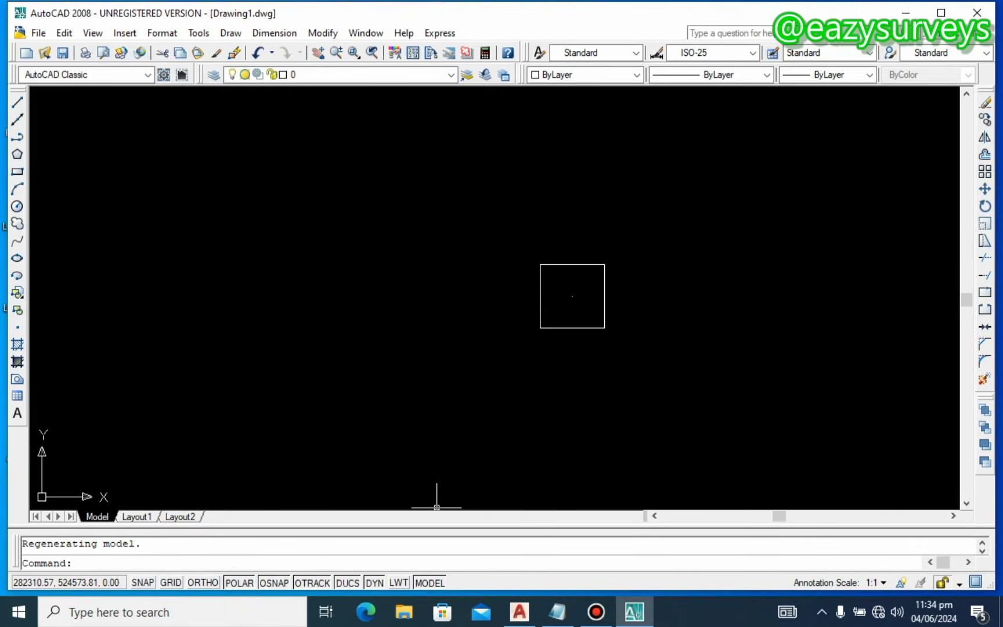
# Step: Start the second point and enter its X coordinate 282345.639
pyautogui.write('PO')
pyautogui.press('Return')
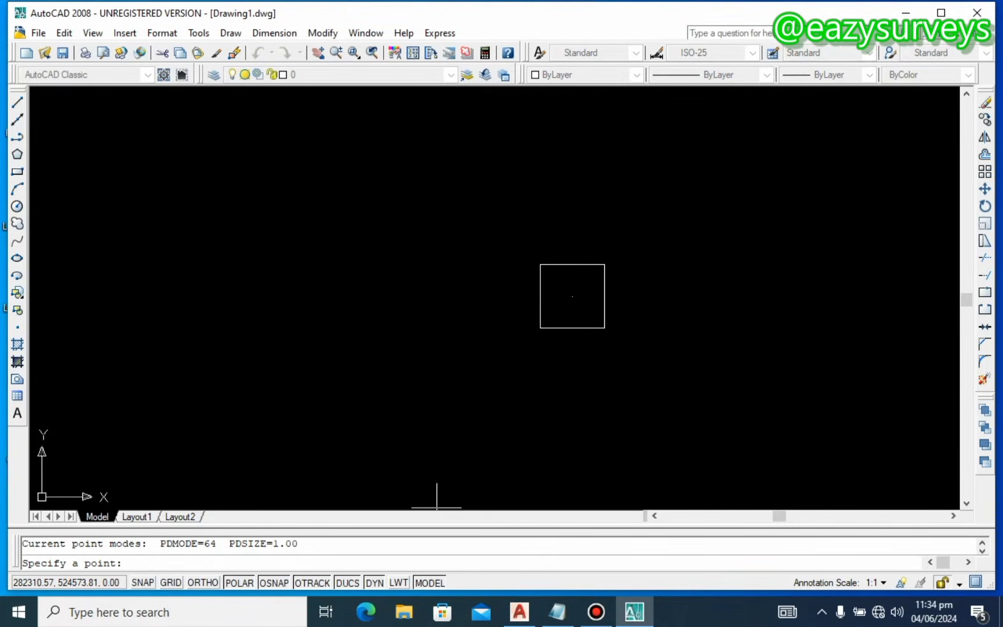
pyautogui.click(557, 612)
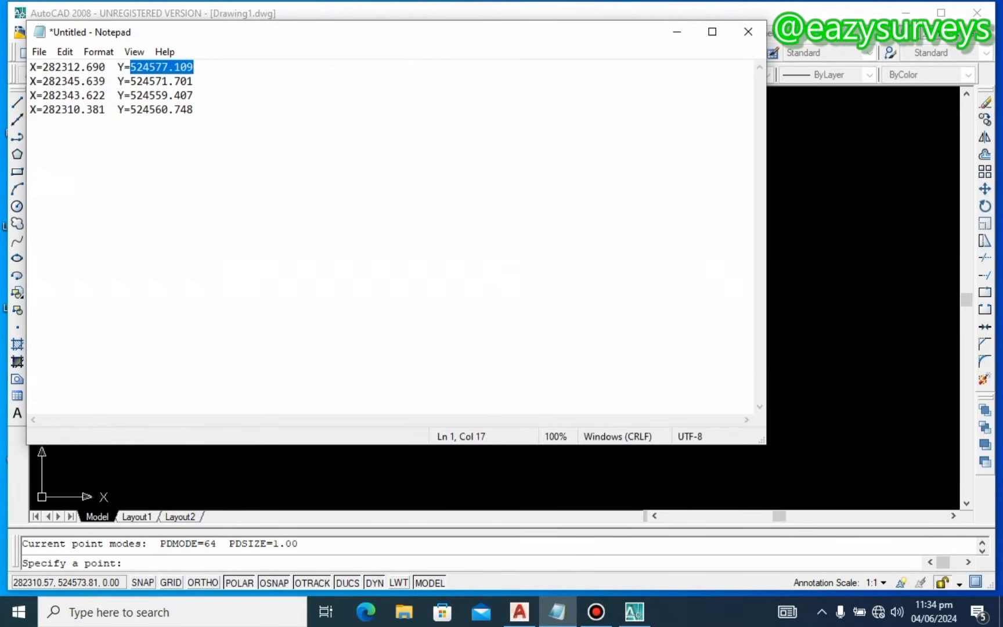
pyautogui.moveTo(105, 81); pyautogui.dragTo(43, 80)
pyautogui.rightClick(52, 81)
pyautogui.click(101, 133)
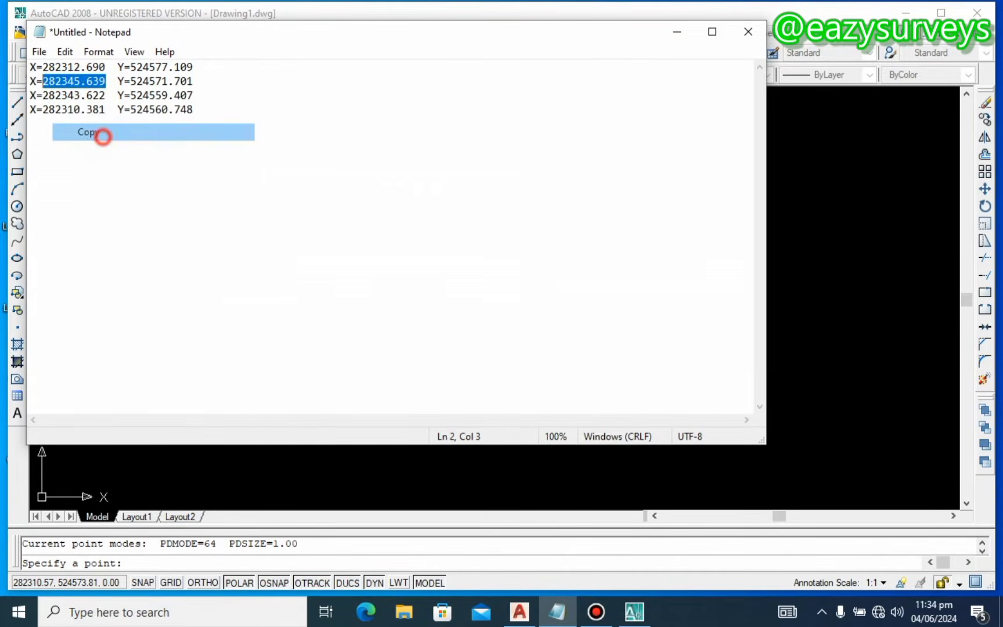
pyautogui.click(558, 611)
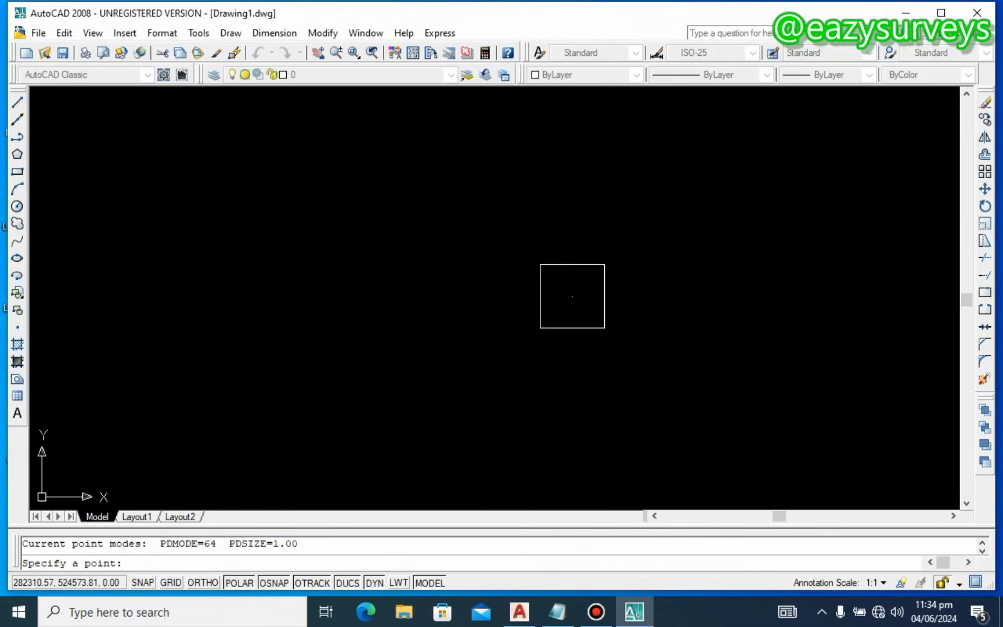
pyautogui.click(146, 562)
pyautogui.rightClick(148, 562)
pyautogui.click(189, 513)
pyautogui.click(197, 560)
pyautogui.write(',')
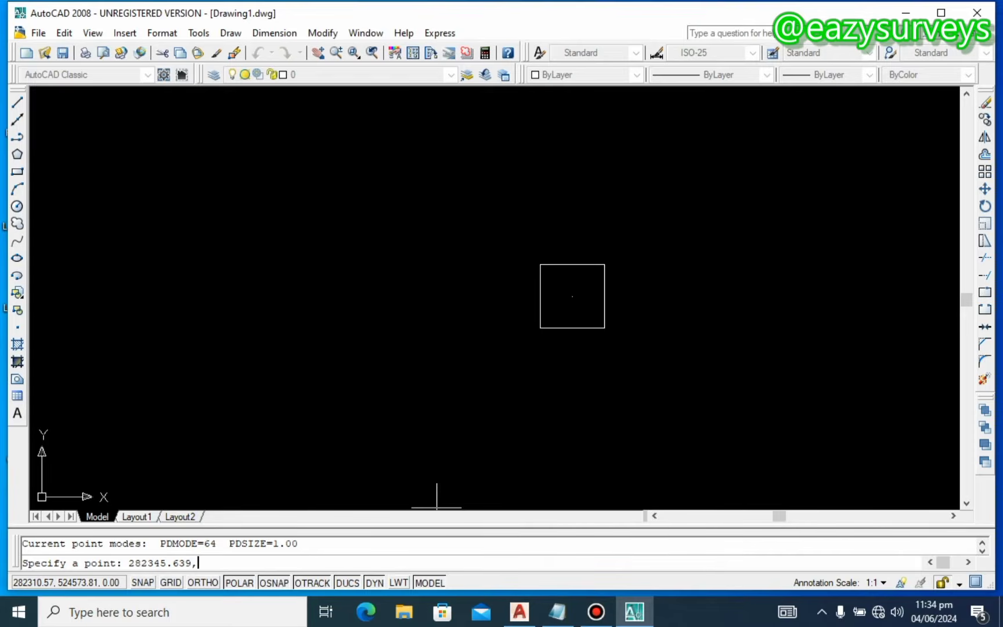
# Step: Add Y 524571.701 to place the second corner point
pyautogui.click(558, 612)
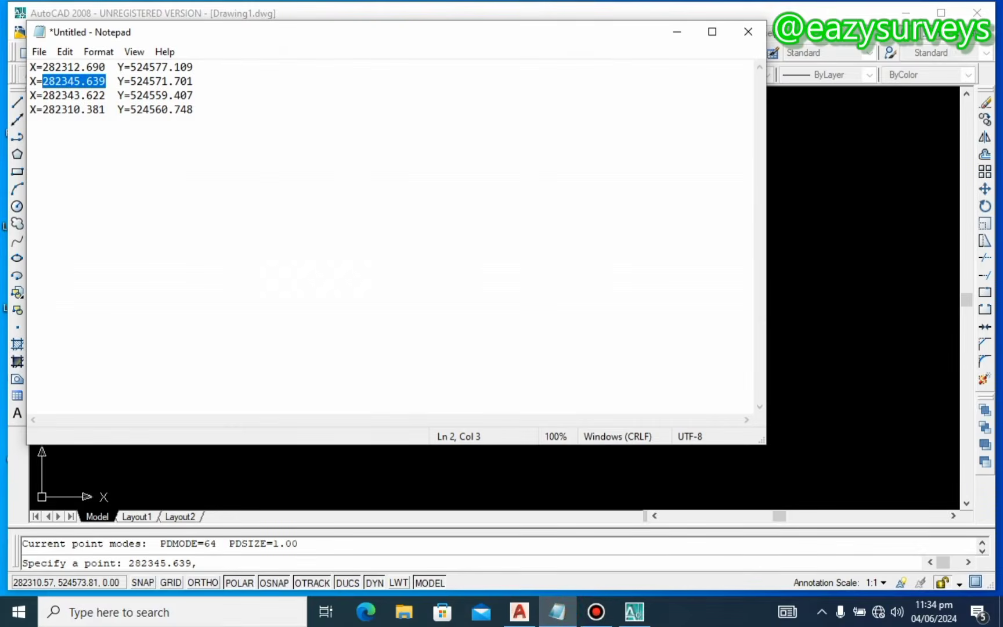
pyautogui.moveTo(193, 82); pyautogui.dragTo(130, 82)
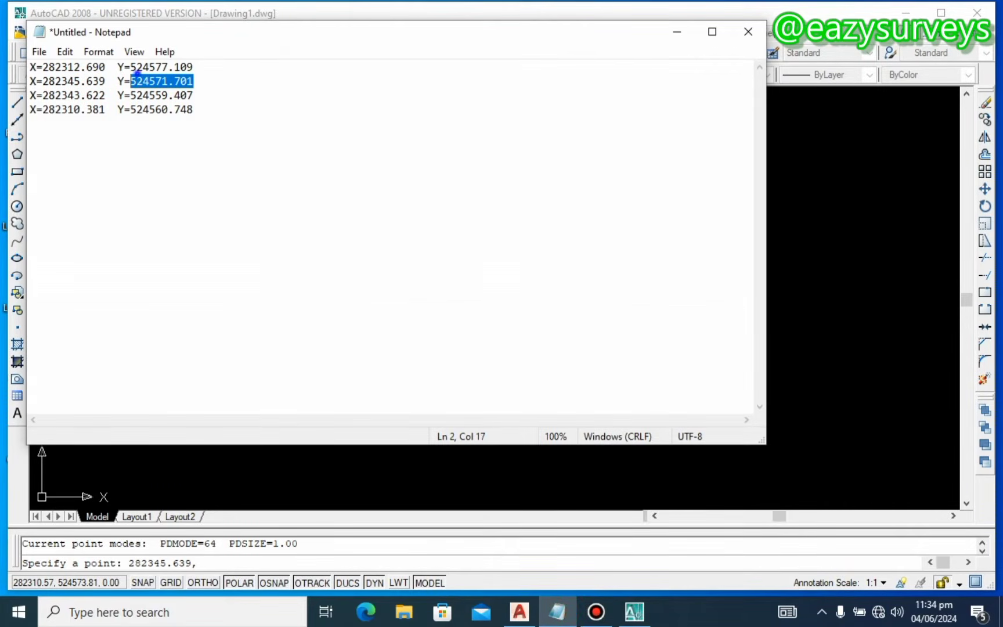
pyautogui.rightClick(138, 77)
pyautogui.click(192, 125)
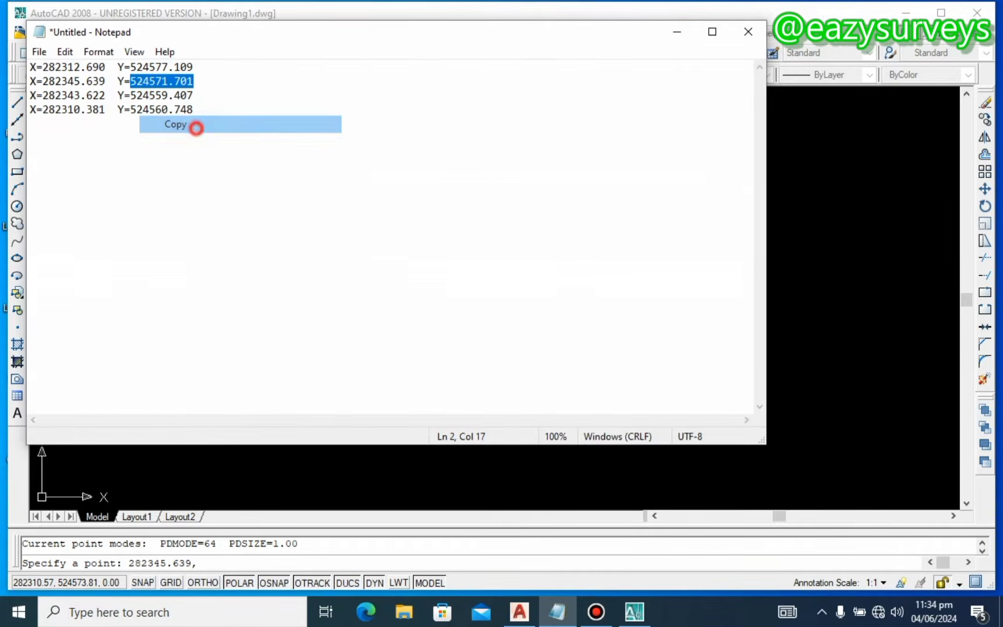
pyautogui.click(677, 31)
pyautogui.click(217, 563)
pyautogui.hotkey('ctrl', 'v')
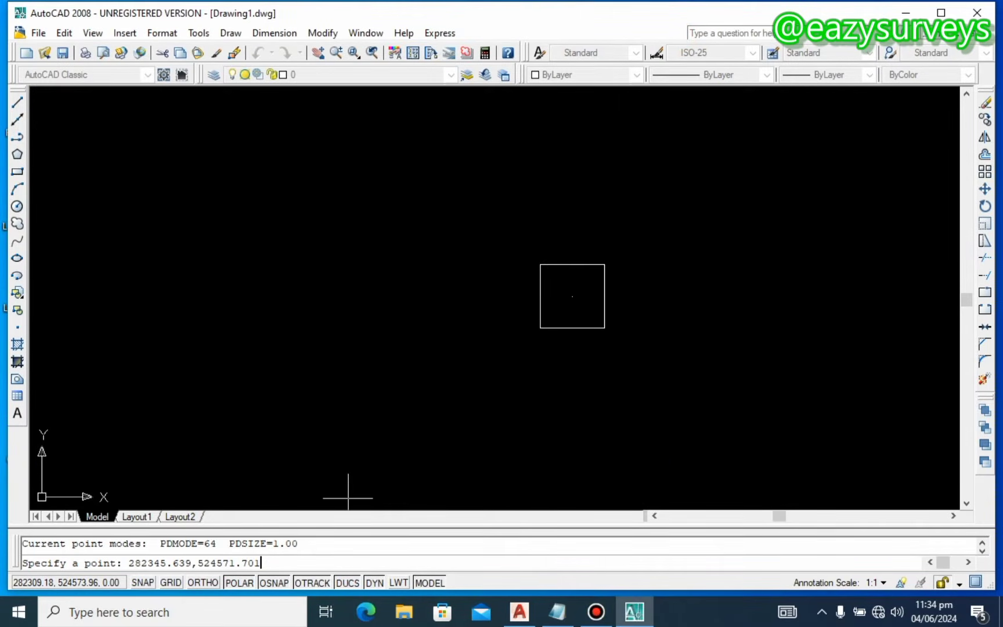
pyautogui.press('Return')
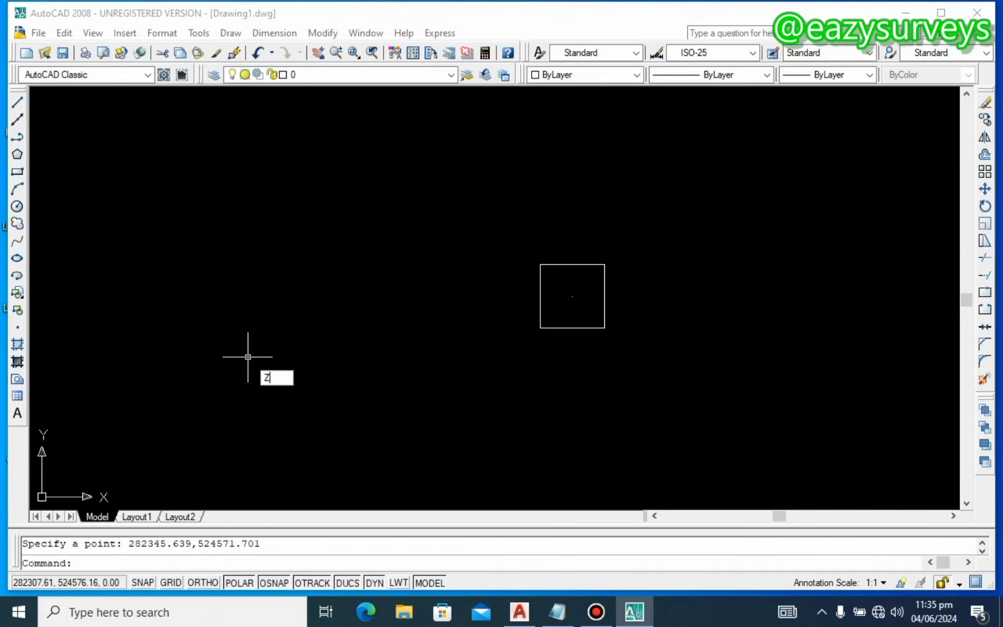
# Step: Zoom to extents to show both corner points
pyautogui.press('Return')
pyautogui.write('e')
pyautogui.press('Return')
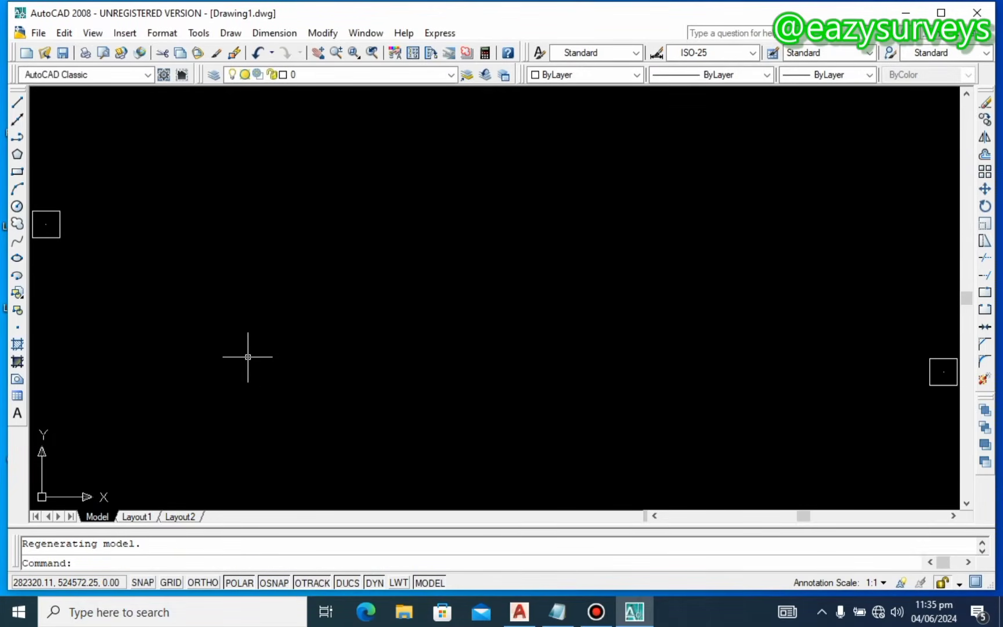
pyautogui.scroll(-2, 268, 320)
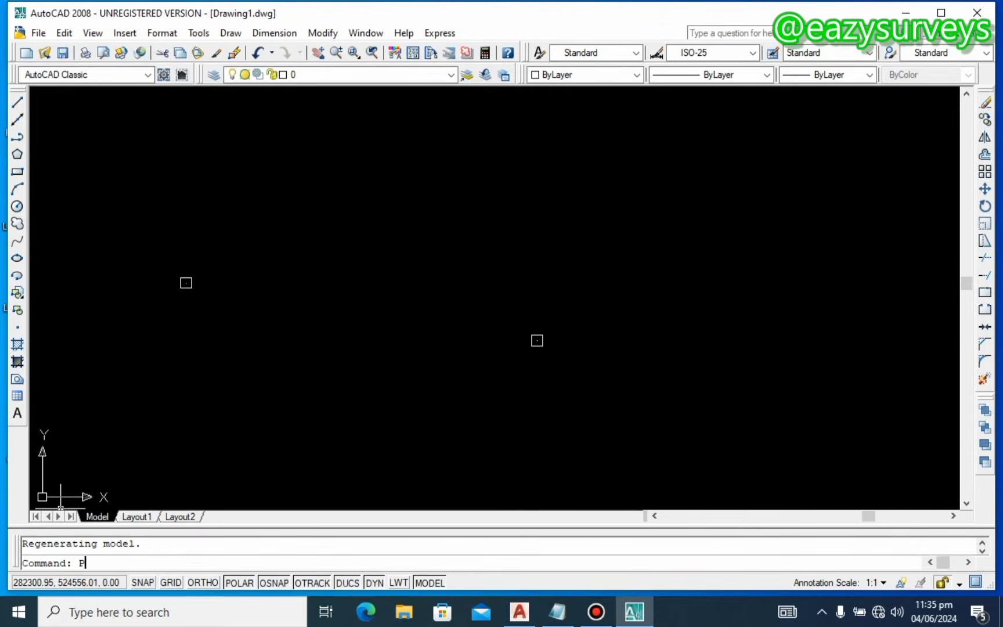
# Step: Start the third point and enter its X coordinate 282343.622
pyautogui.press('Return')
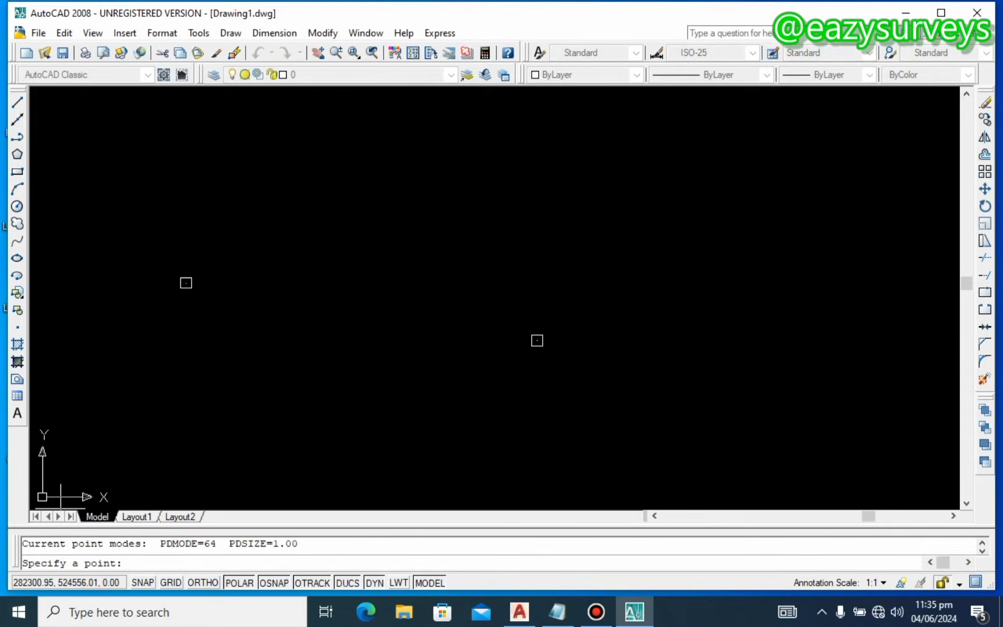
pyautogui.click(558, 612)
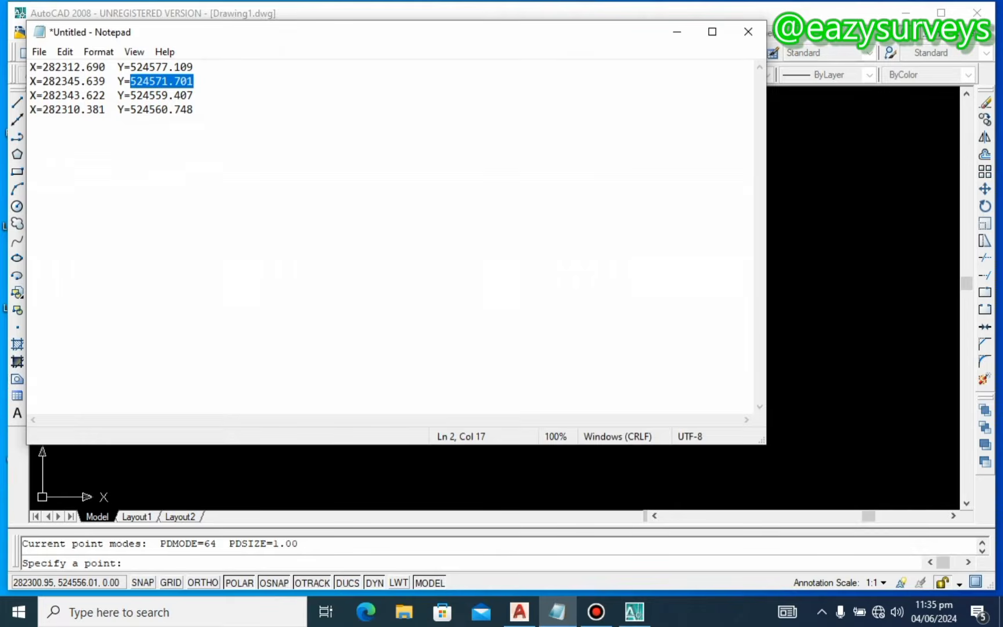
pyautogui.moveTo(106, 95); pyautogui.dragTo(55, 96)
pyautogui.rightClick(45, 95)
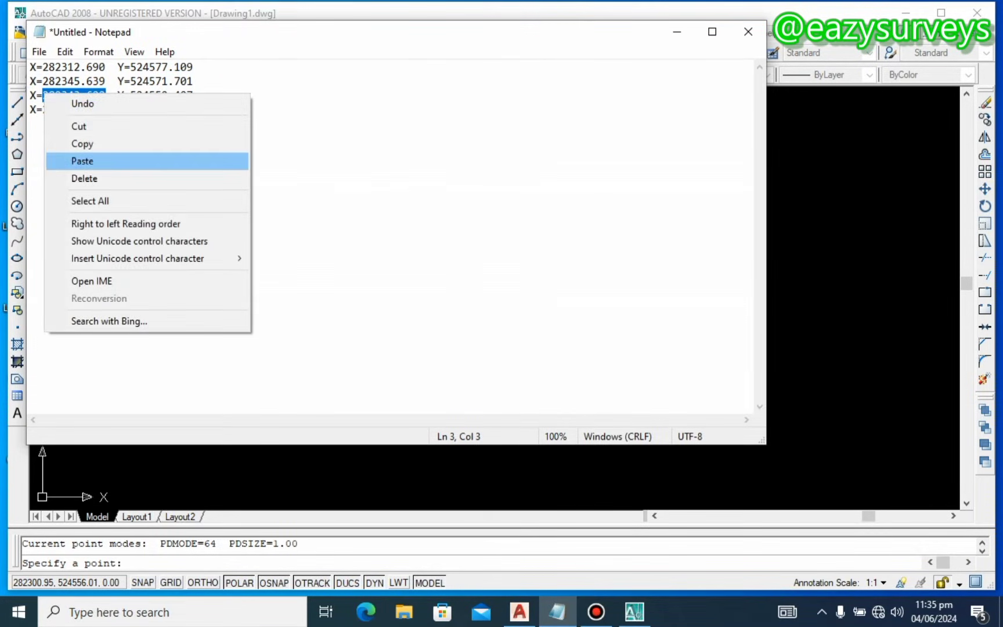
pyautogui.click(83, 144)
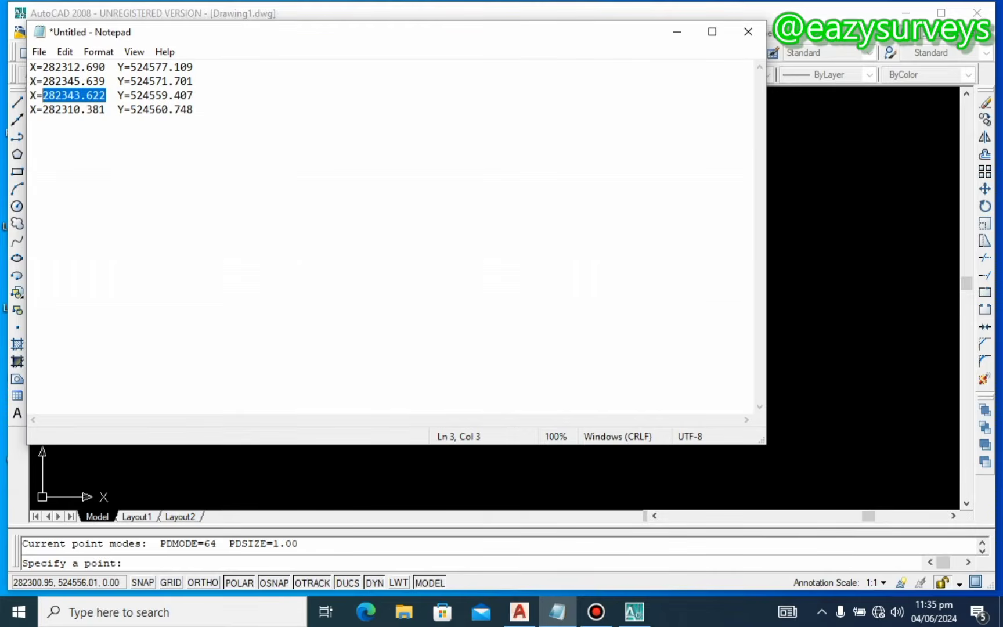
pyautogui.click(152, 562)
pyautogui.rightClick(152, 562)
pyautogui.click(194, 513)
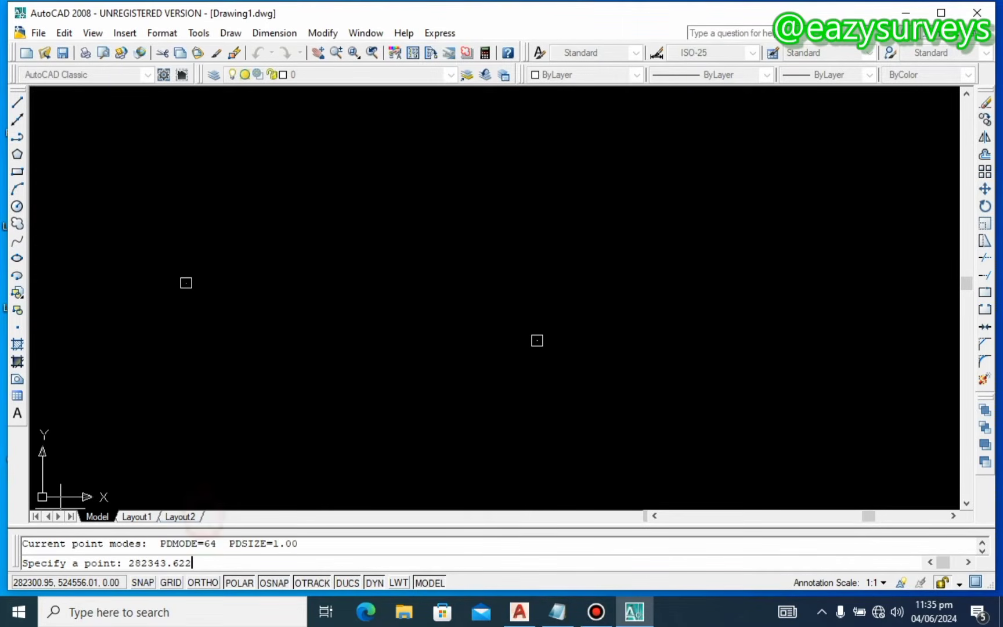
pyautogui.write(',')
# Step: Add Y 524559.407 to place the third corner point
pyautogui.click(558, 612)
pyautogui.moveTo(199, 96); pyautogui.dragTo(143, 95)
pyautogui.rightClick(129, 92)
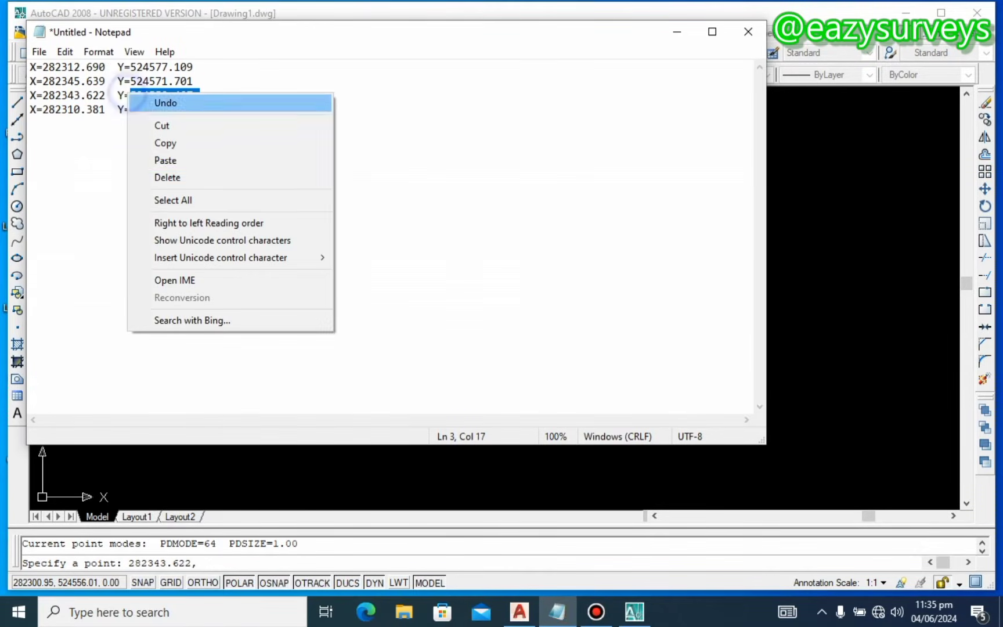
pyautogui.click(166, 144)
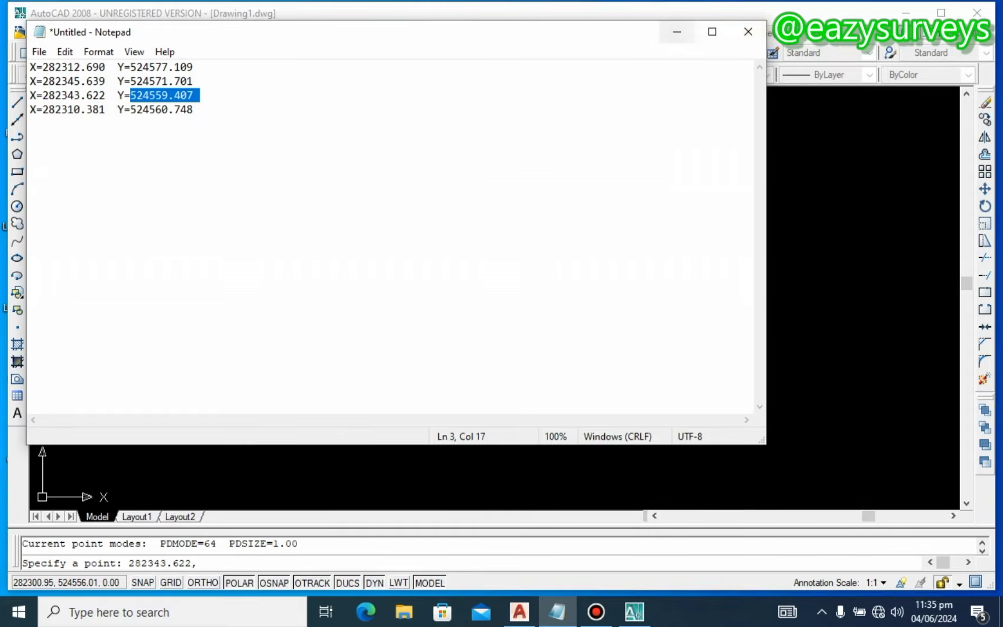
pyautogui.click(676, 31)
pyautogui.click(238, 558)
pyautogui.rightClick(238, 558)
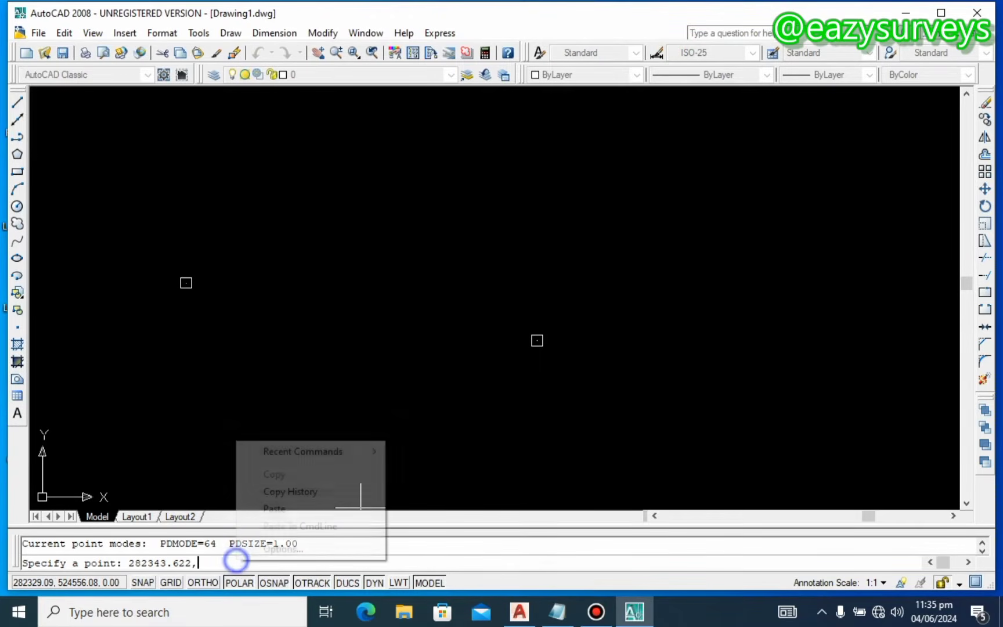
pyautogui.click(279, 511)
pyautogui.press('Return')
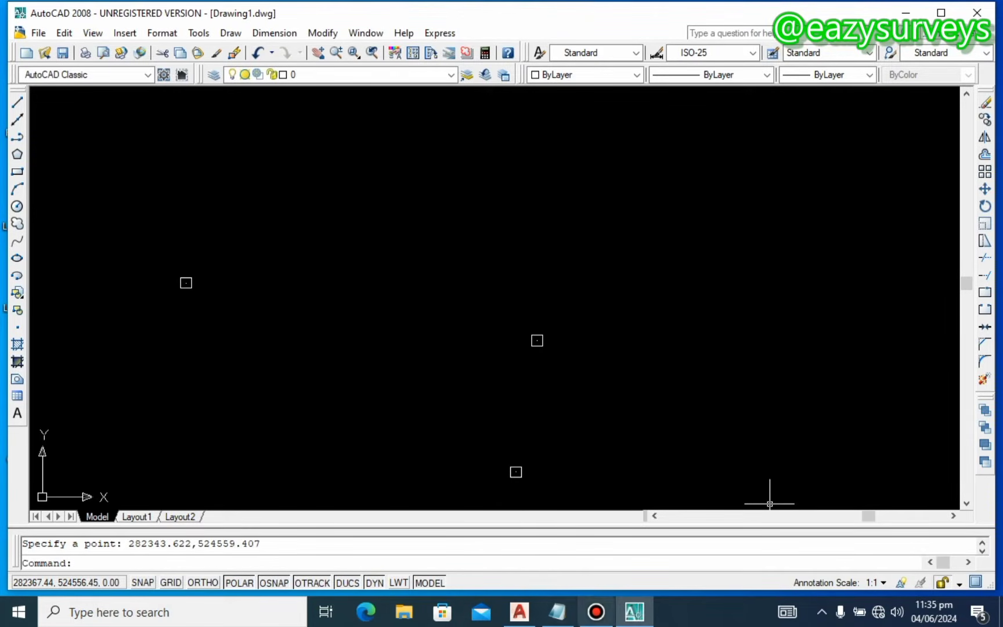
# Step: Begin selecting the fourth corner's X value in the Notepad list
pyautogui.hotkey('alt', 'Tab')
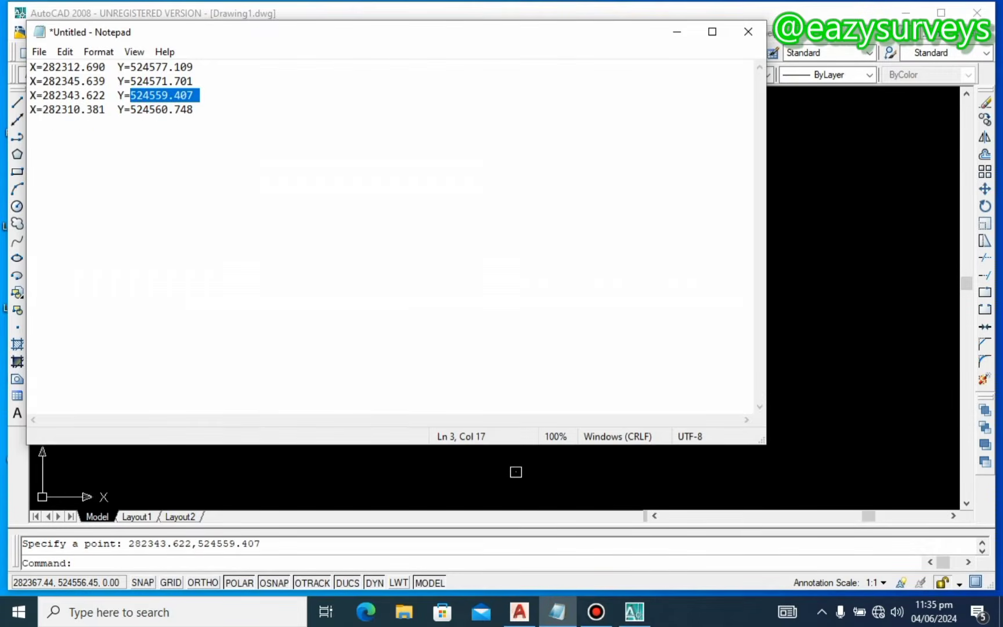
pyautogui.moveTo(106, 110); pyautogui.dragTo(103, 110)
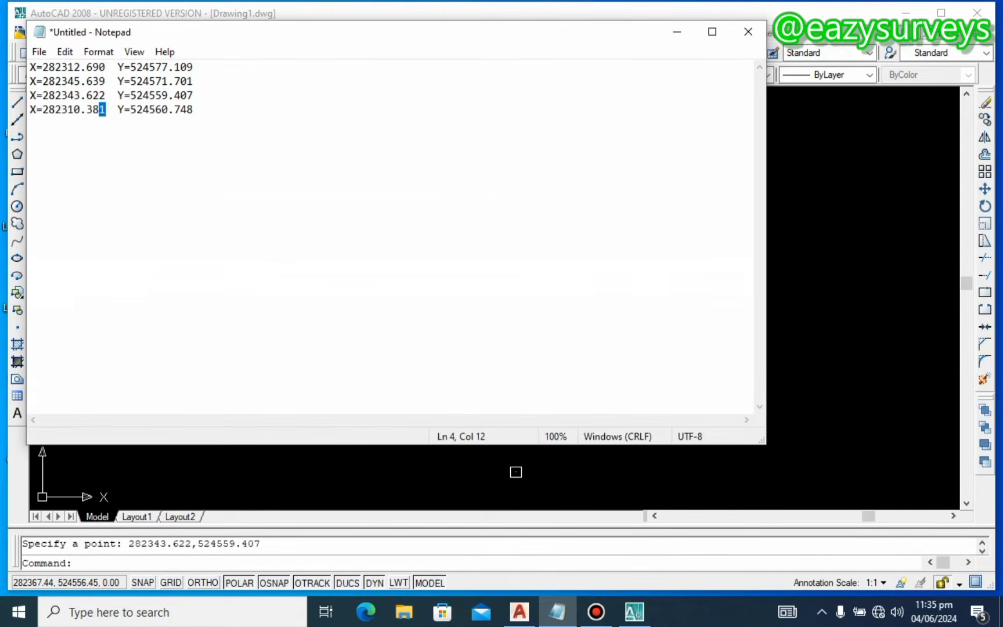
pyautogui.click(677, 32)
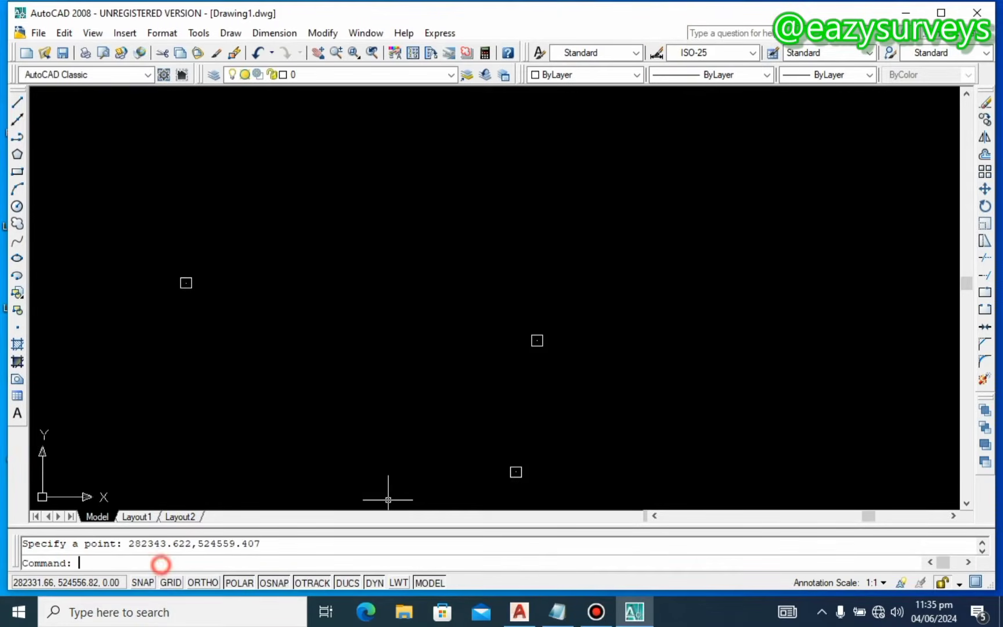
# Step: Start another point and enter the fourth corner's X coordinate 282310.381
pyautogui.write('o')
pyautogui.press('Return')
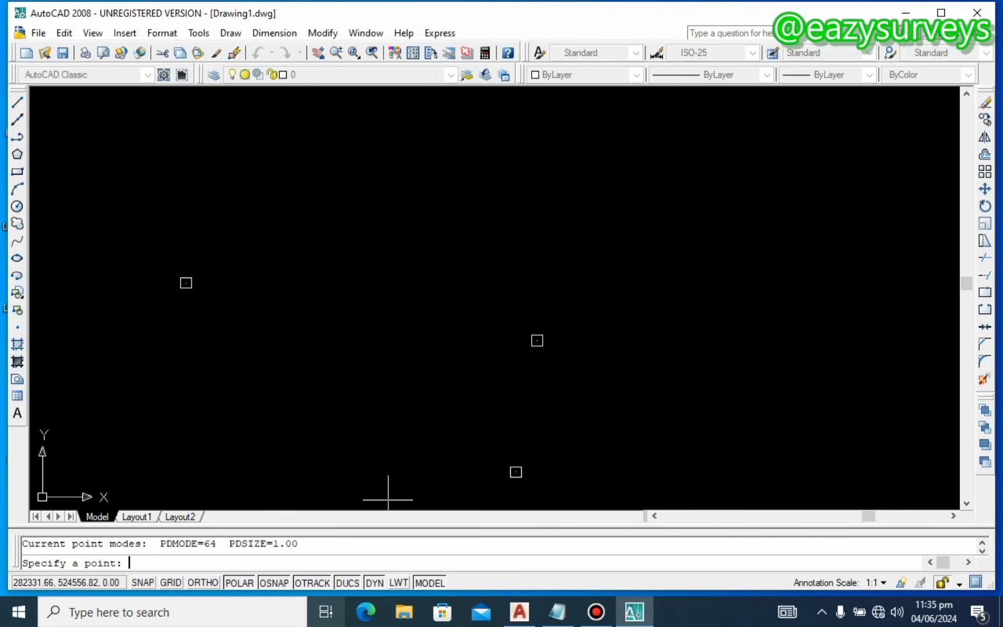
pyautogui.hotkey('alt', 'Tab')
pyautogui.moveTo(106, 109); pyautogui.dragTo(43, 109)
pyautogui.rightClick(44, 110)
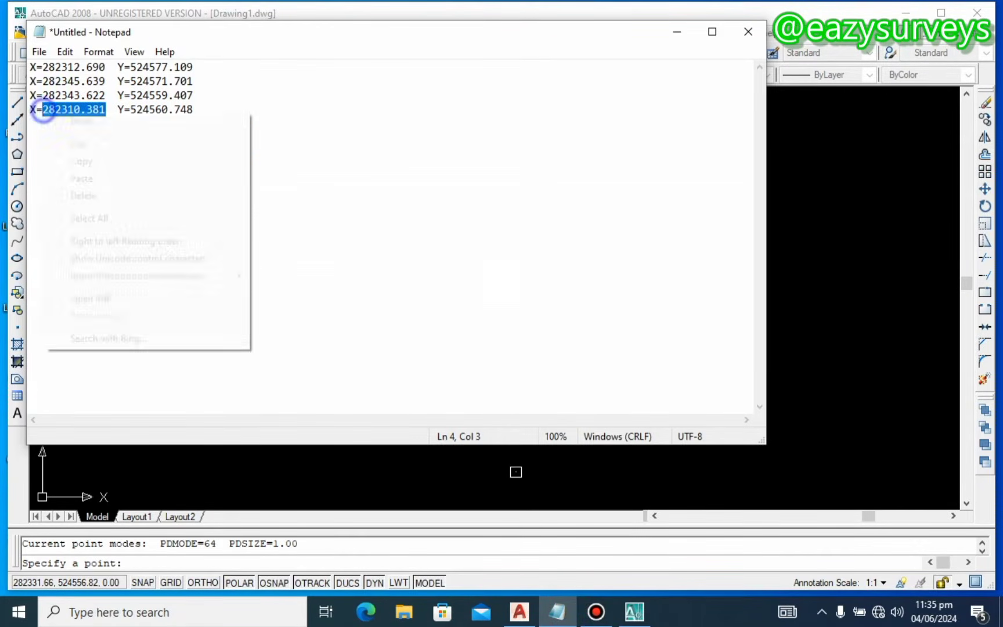
pyautogui.click(87, 162)
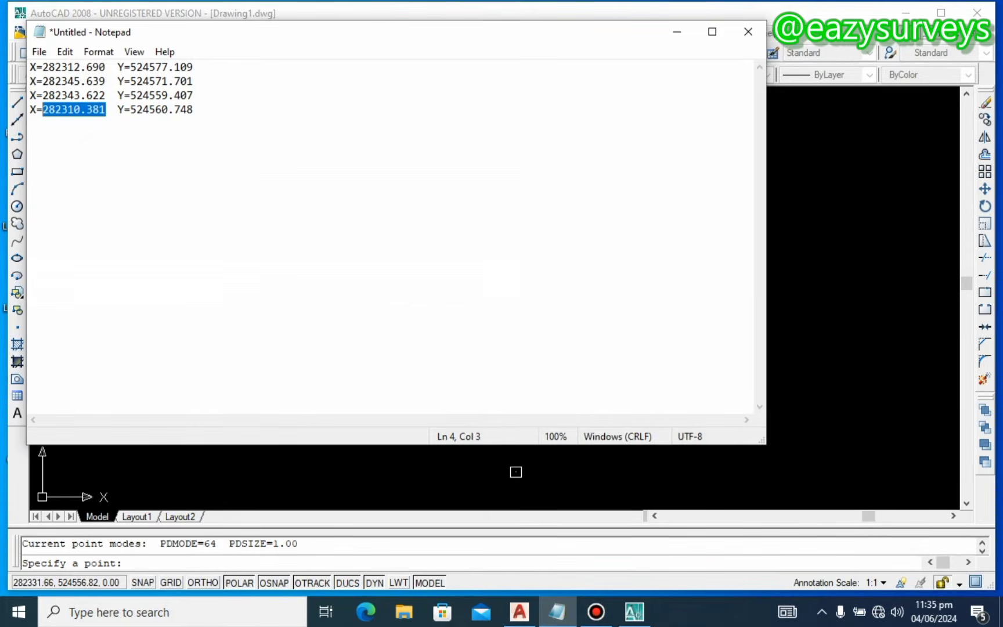
pyautogui.click(234, 563)
pyautogui.rightClick(234, 563)
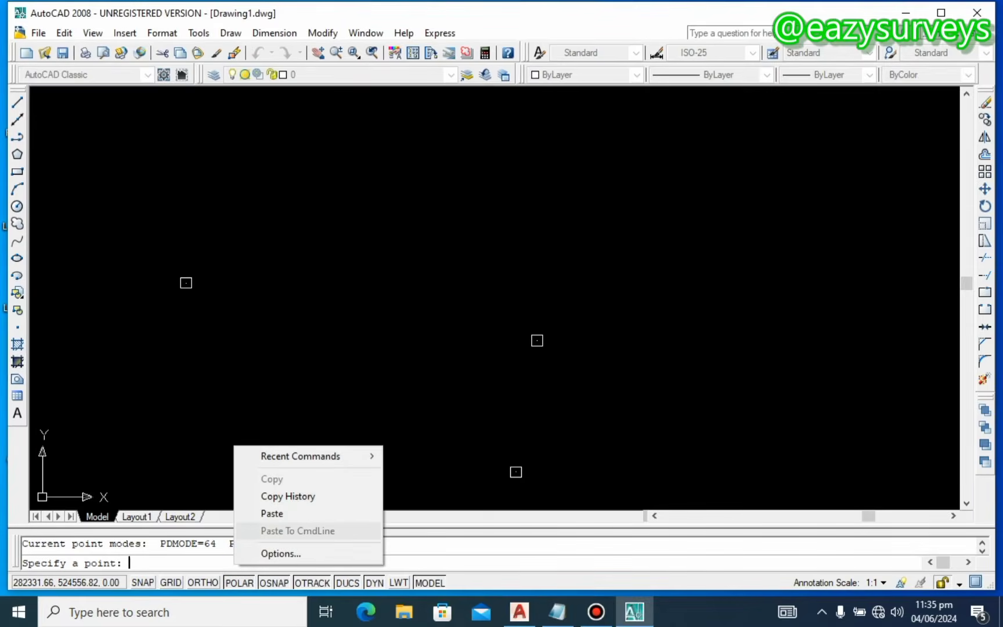
pyautogui.click(271, 513)
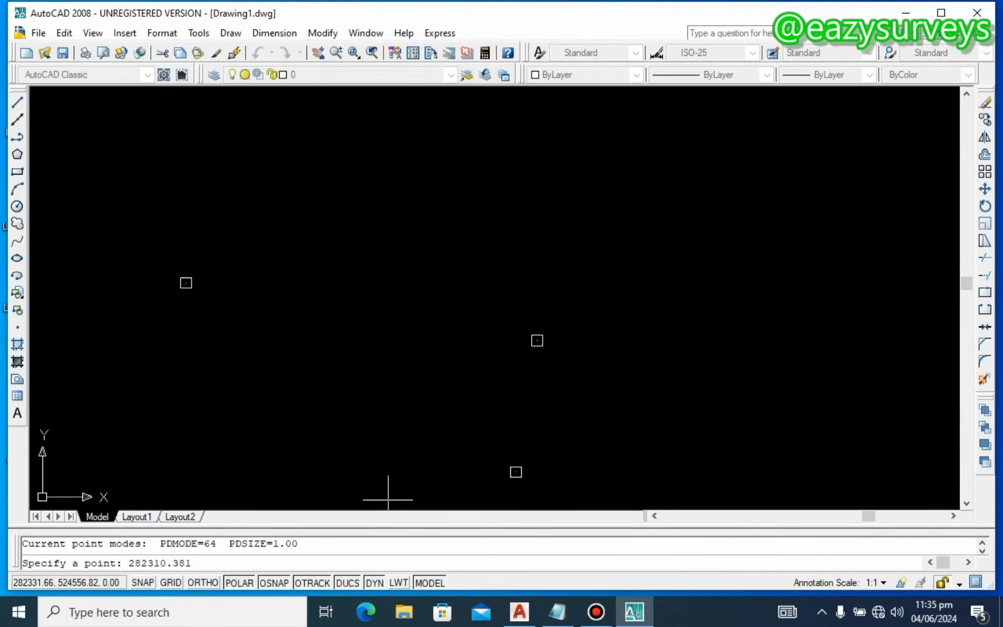
# Step: Add Y 524560.748 to place the fourth corner point, then end the point command
pyautogui.moveTo(558, 612)
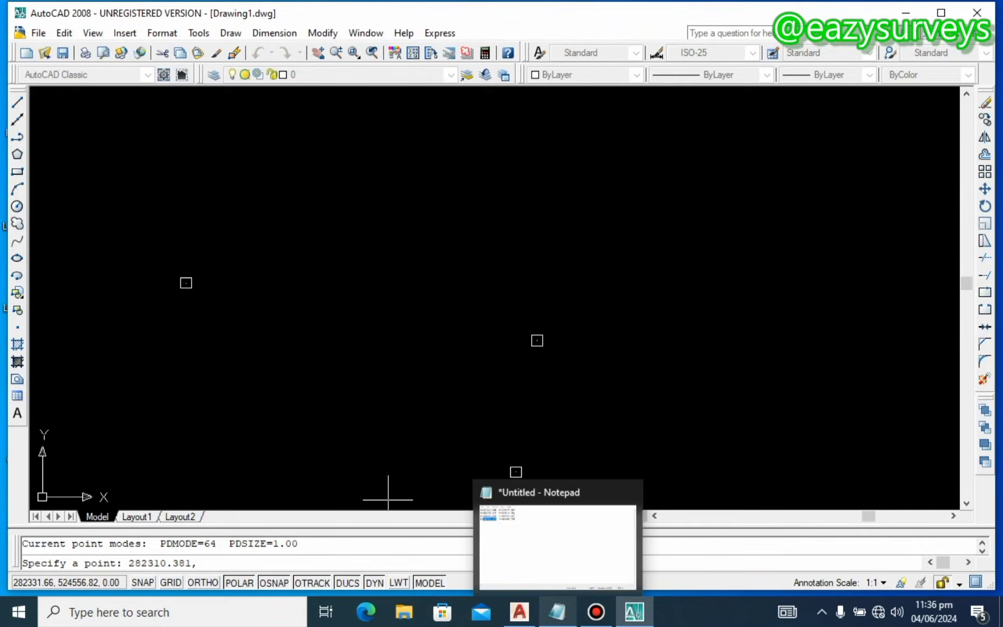
pyautogui.click(552, 555)
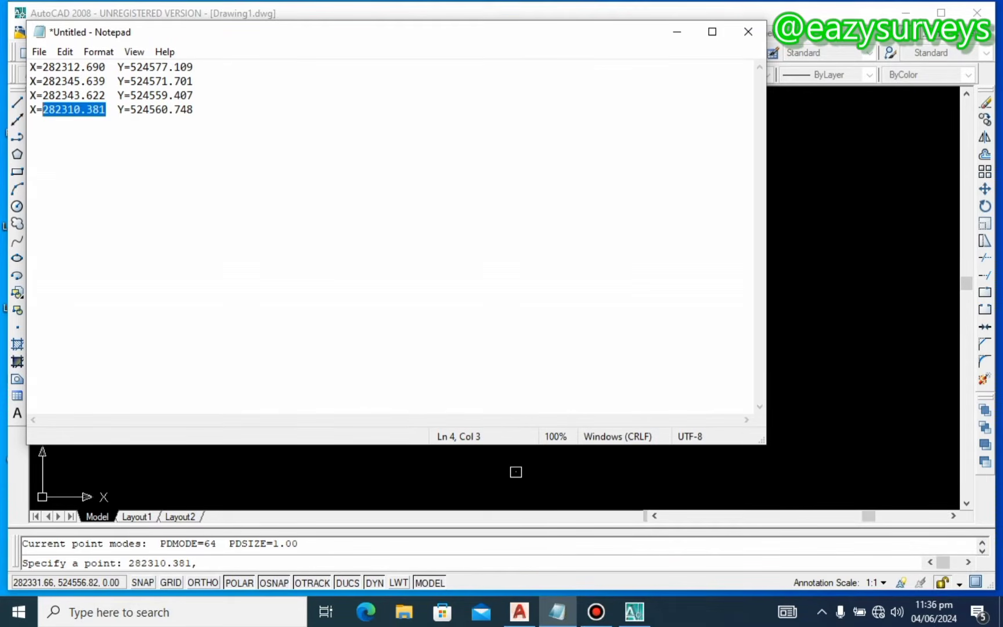
pyautogui.moveTo(197, 111); pyautogui.dragTo(163, 109)
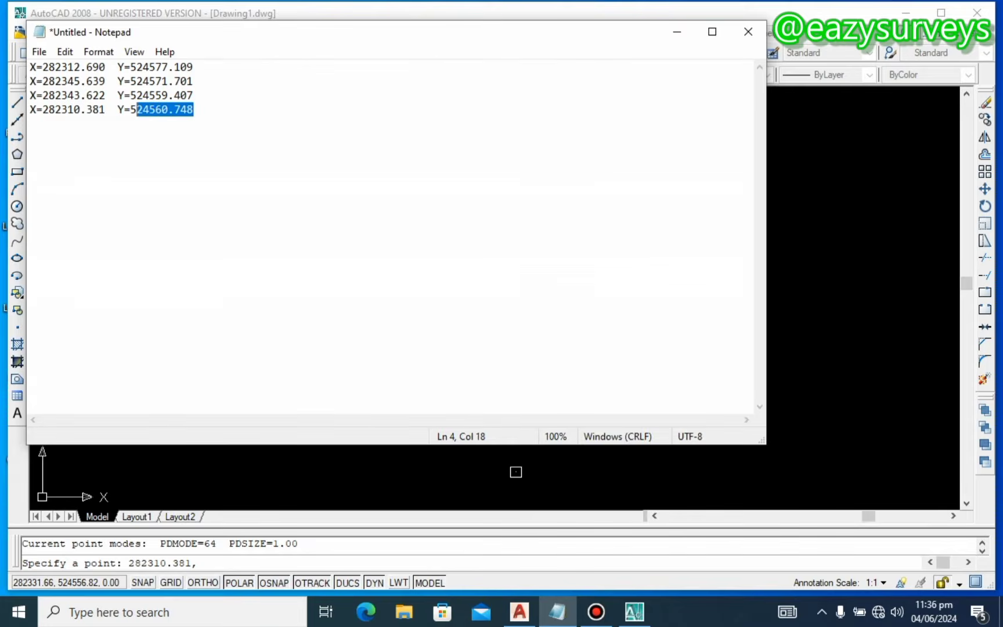
pyautogui.rightClick(156, 112)
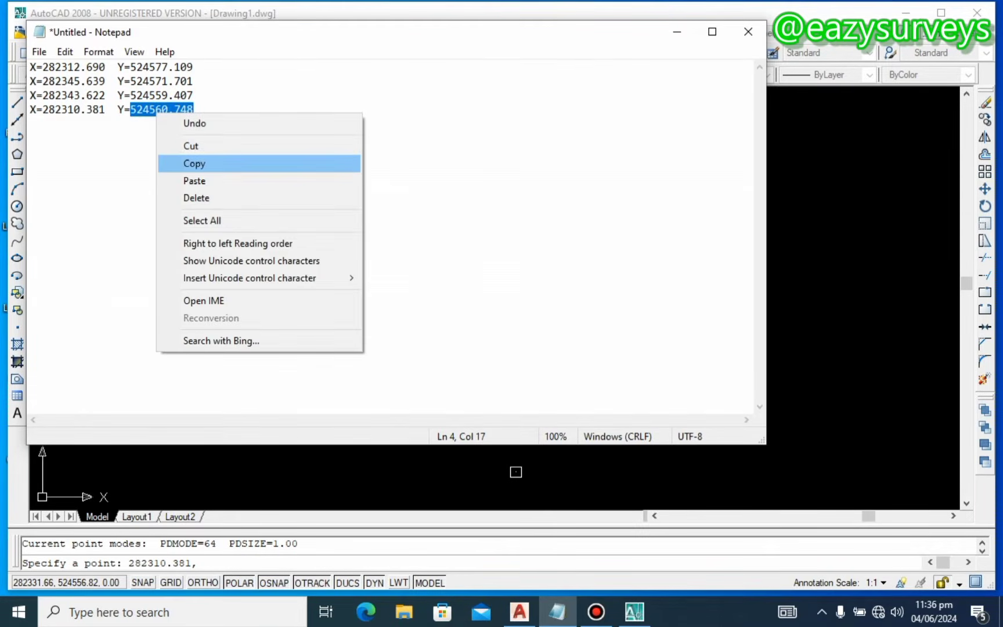
pyautogui.click(208, 163)
pyautogui.click(676, 32)
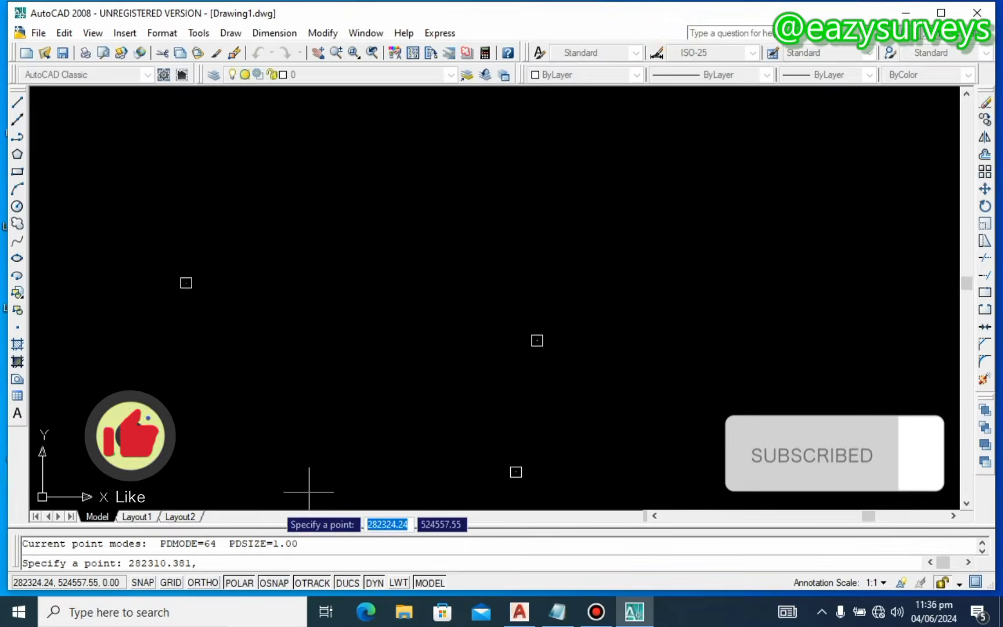
pyautogui.rightClick(203, 562)
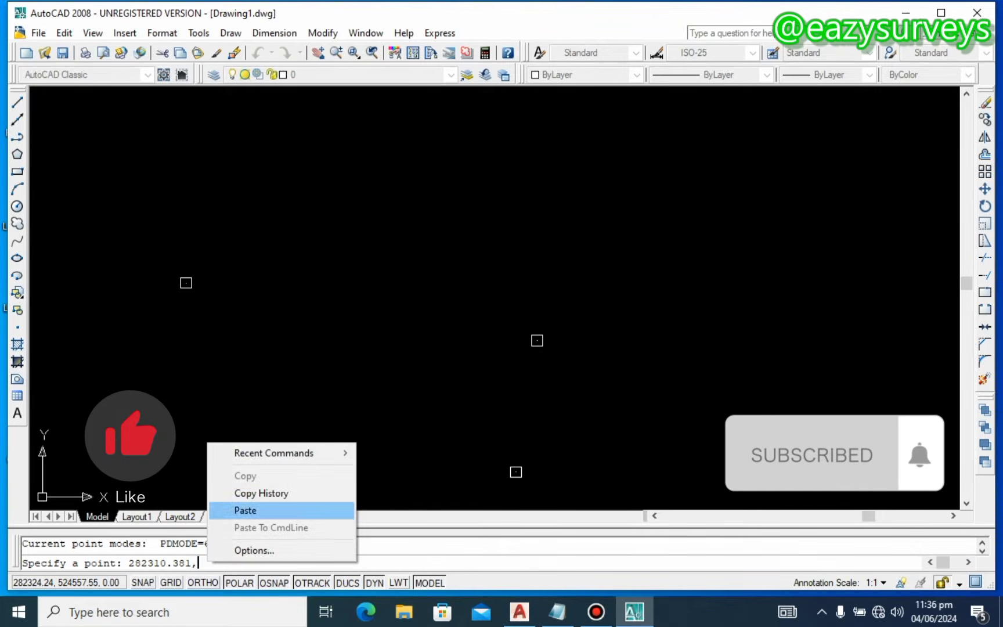
pyautogui.click(241, 511)
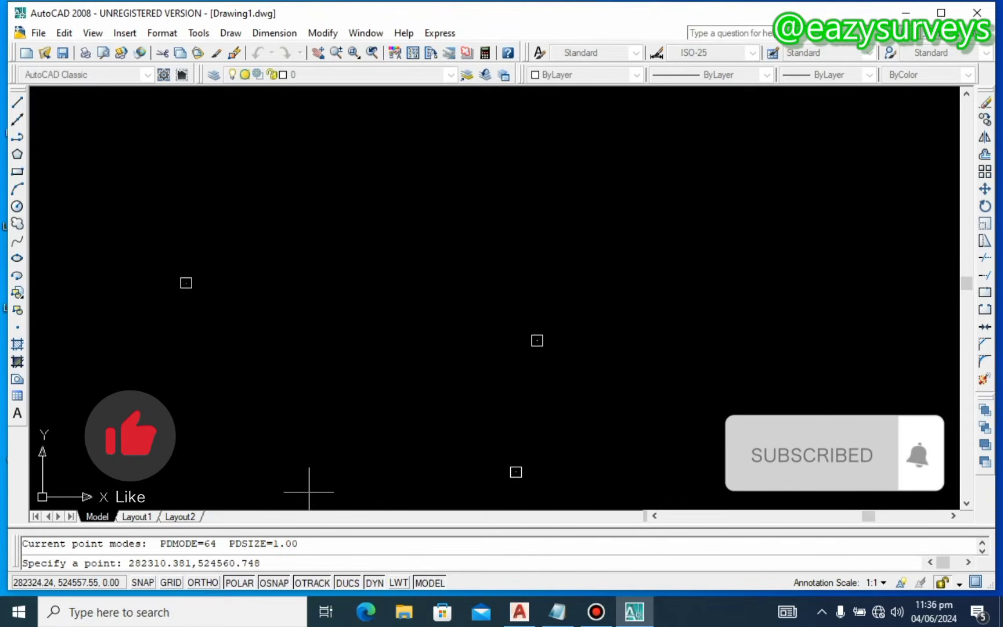
pyautogui.press('Return')
pyautogui.scroll(-4, 310, 430)
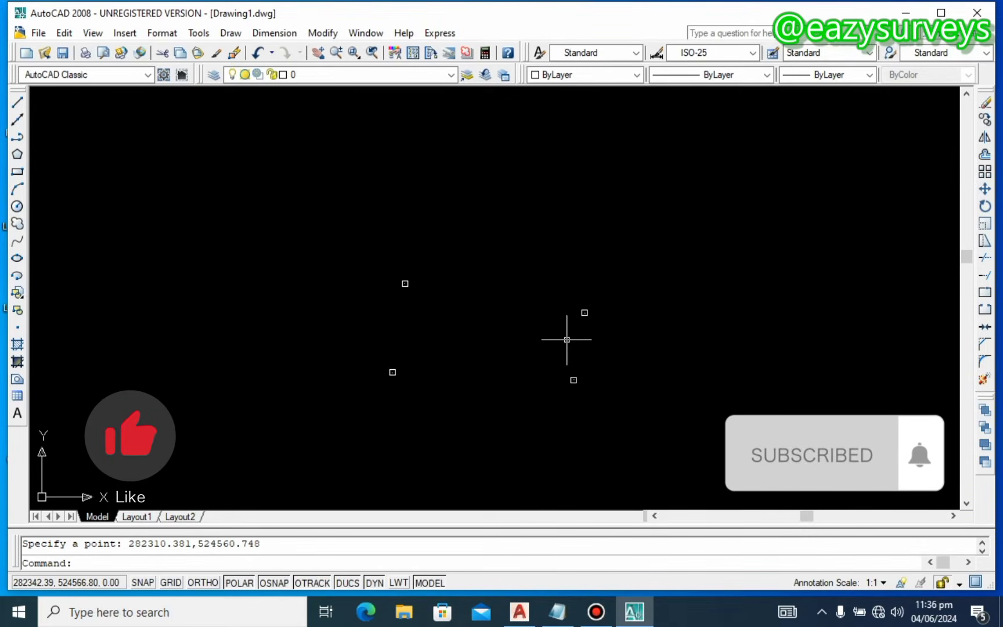
pyautogui.press('Escape')
pyautogui.scroll(2, 604, 325)
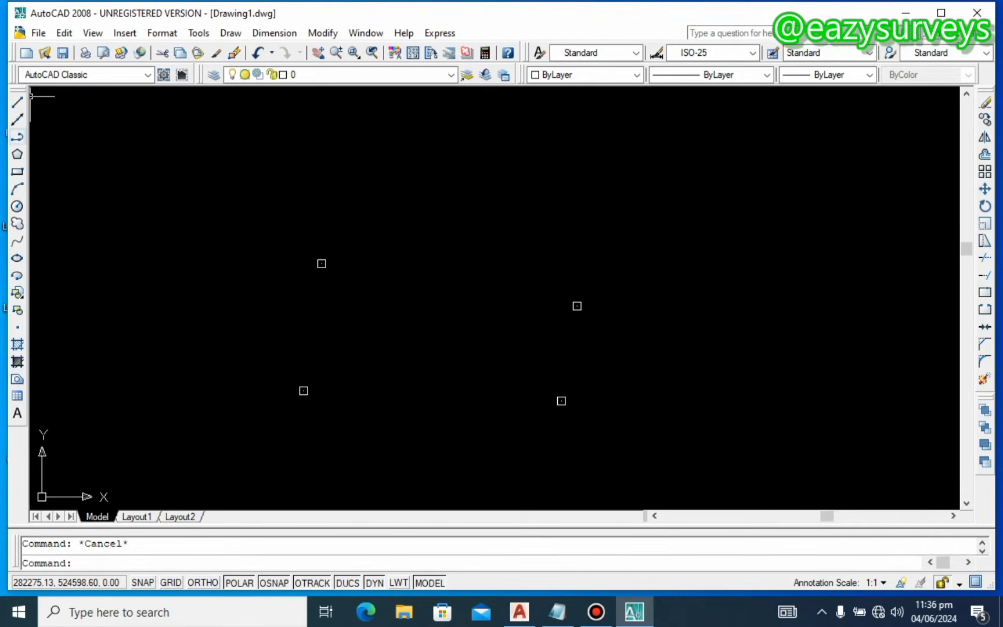
# Step: Start a polyline and turn on every object snap mode in the snap settings
pyautogui.click(16, 154)
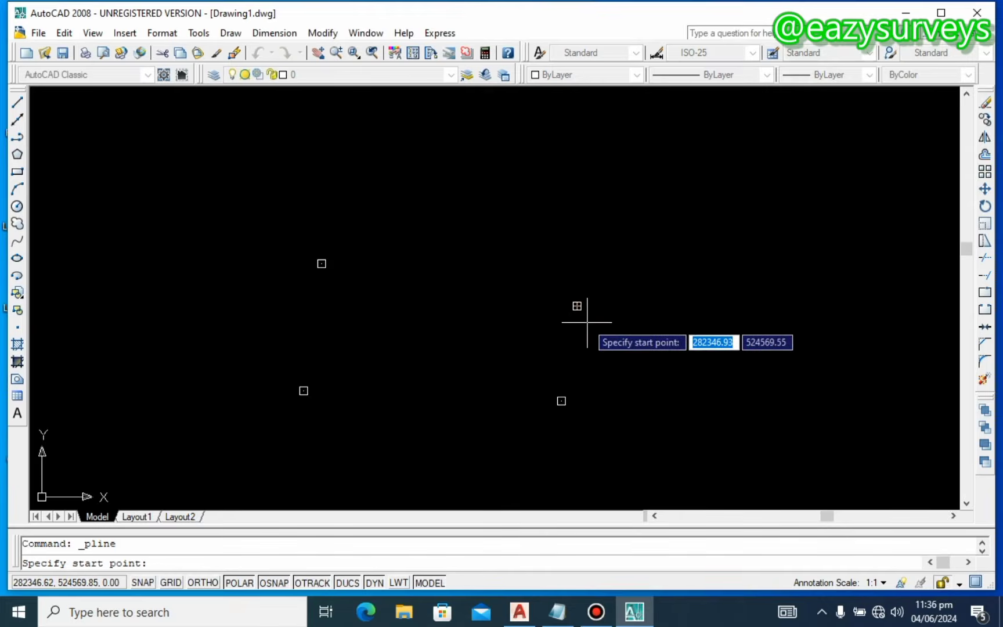
pyautogui.scroll(3, 556, 300)
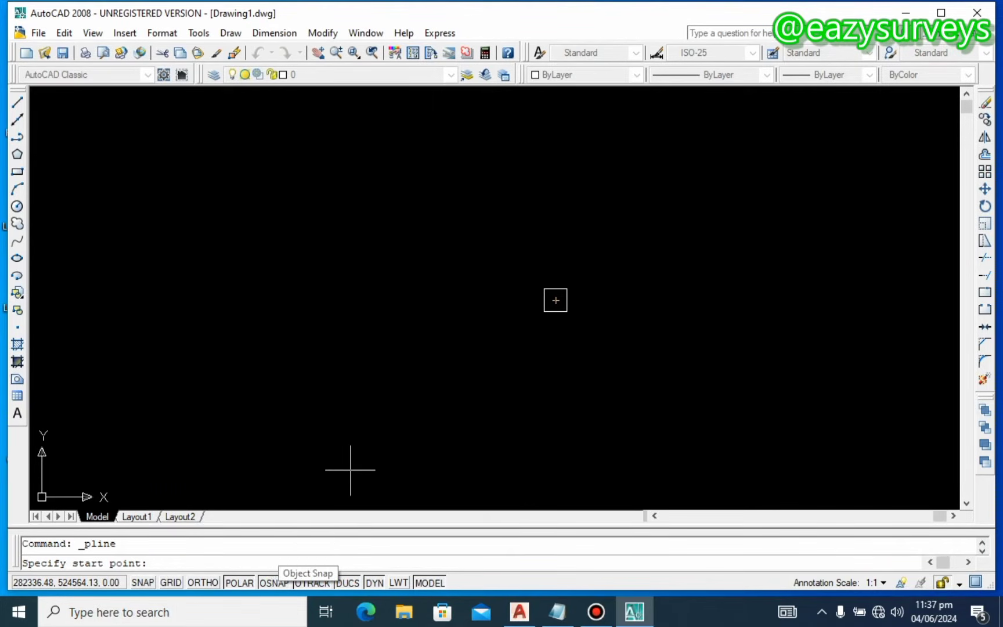
pyautogui.rightClick(274, 582)
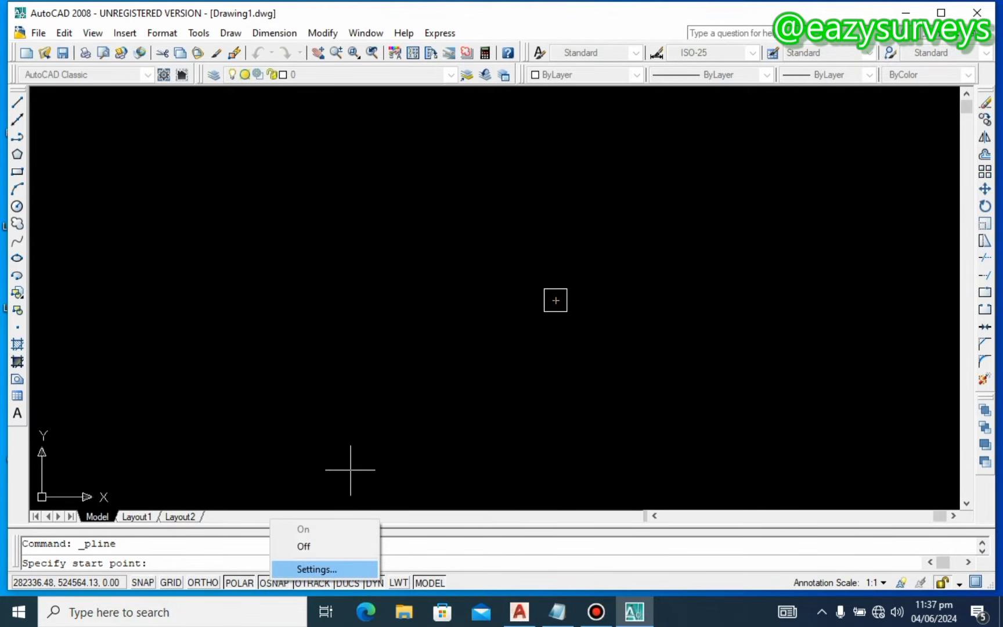
pyautogui.click(316, 569)
pyautogui.click(614, 215)
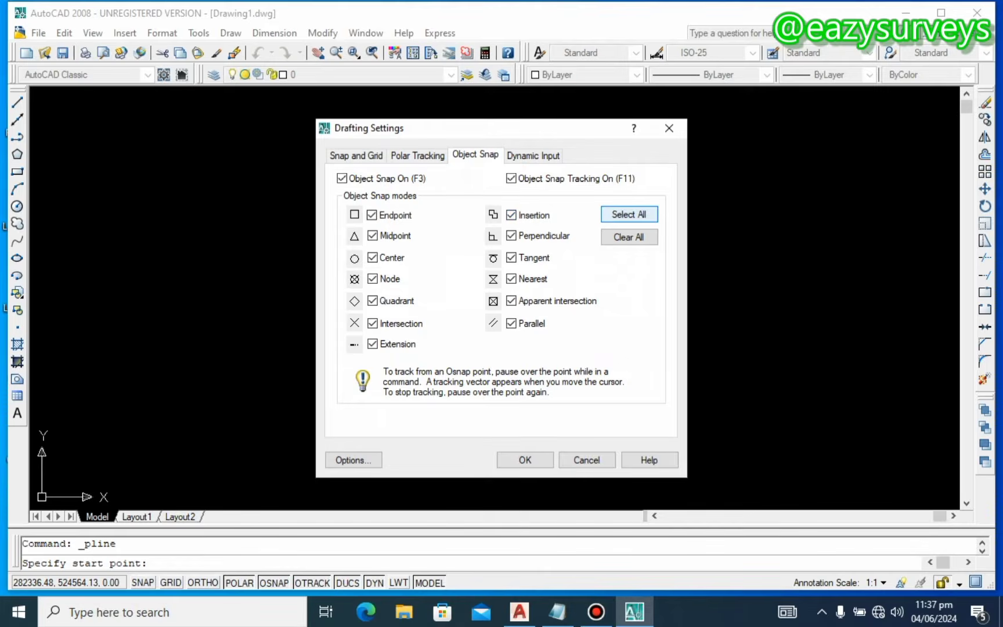
pyautogui.click(629, 237)
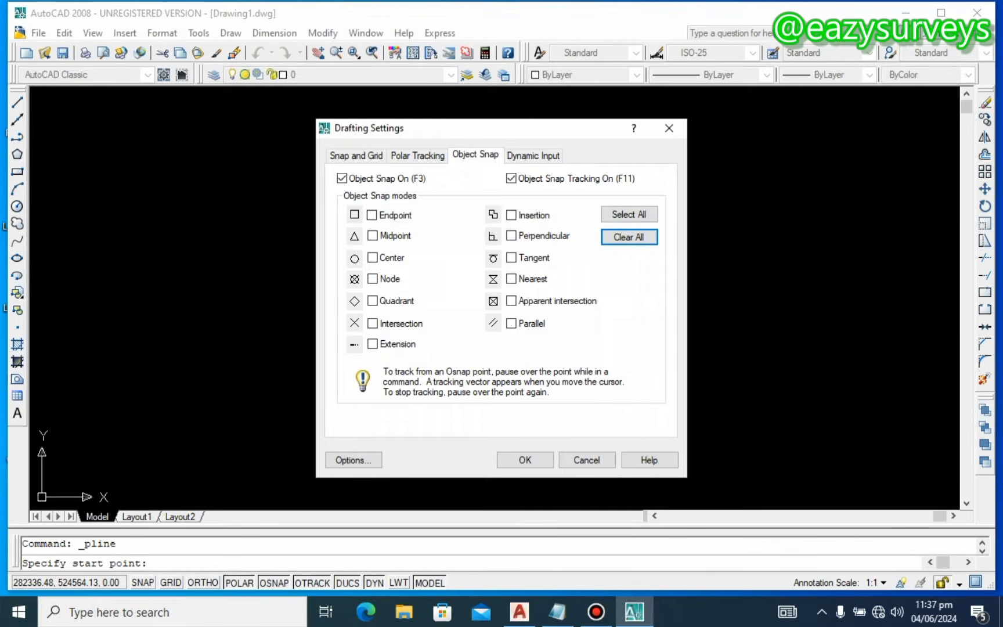
pyautogui.click(636, 214)
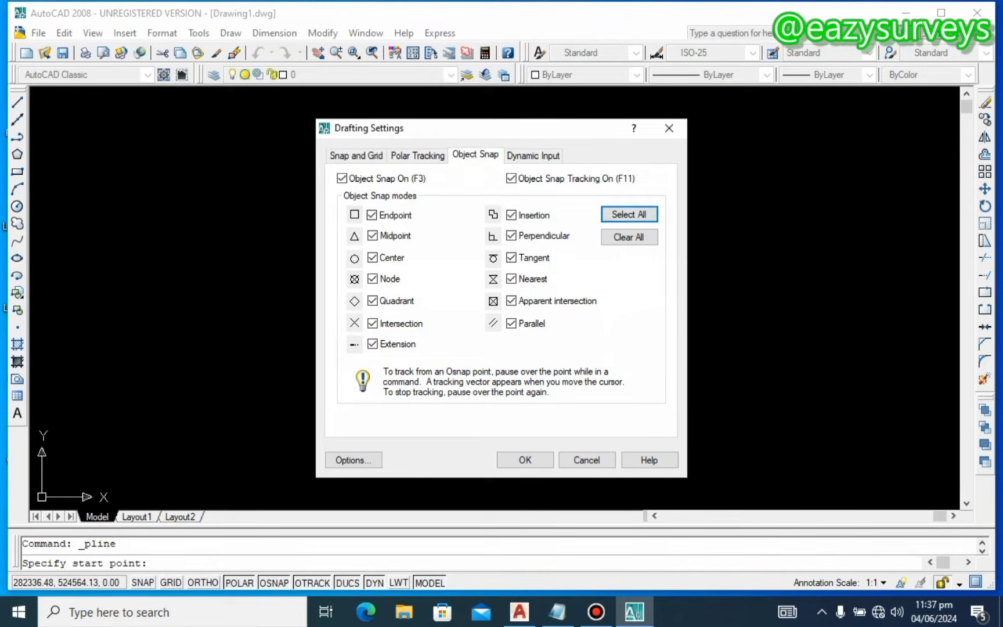
pyautogui.click(526, 458)
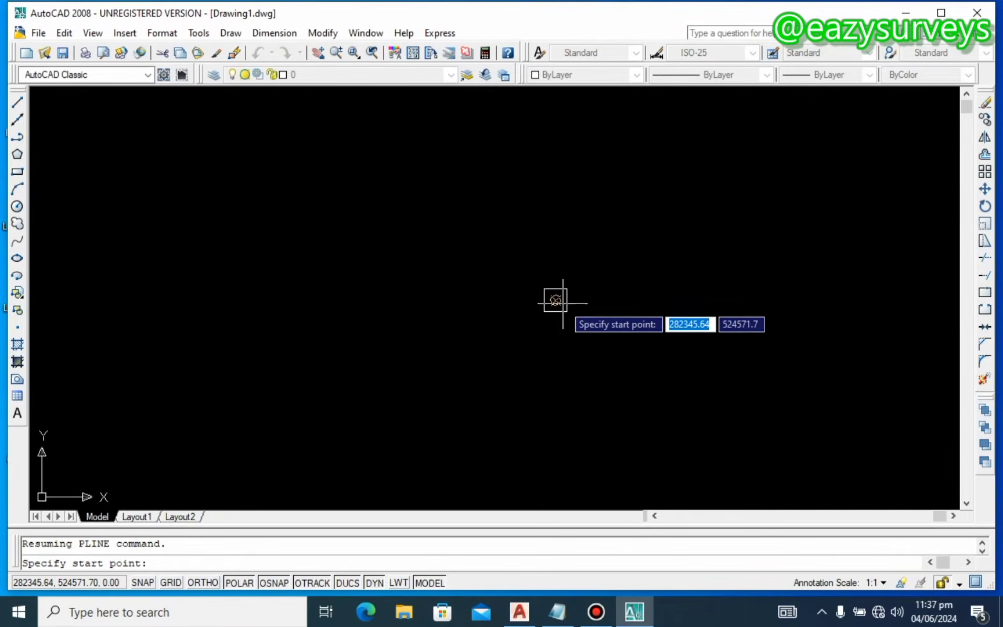
# Step: Trace the polyline through the upper-right, lower-right, lower-left and upper-left corners, closing at upper-right
pyautogui.scroll(-3, 557, 300)
pyautogui.scroll(-5, 560, 302)
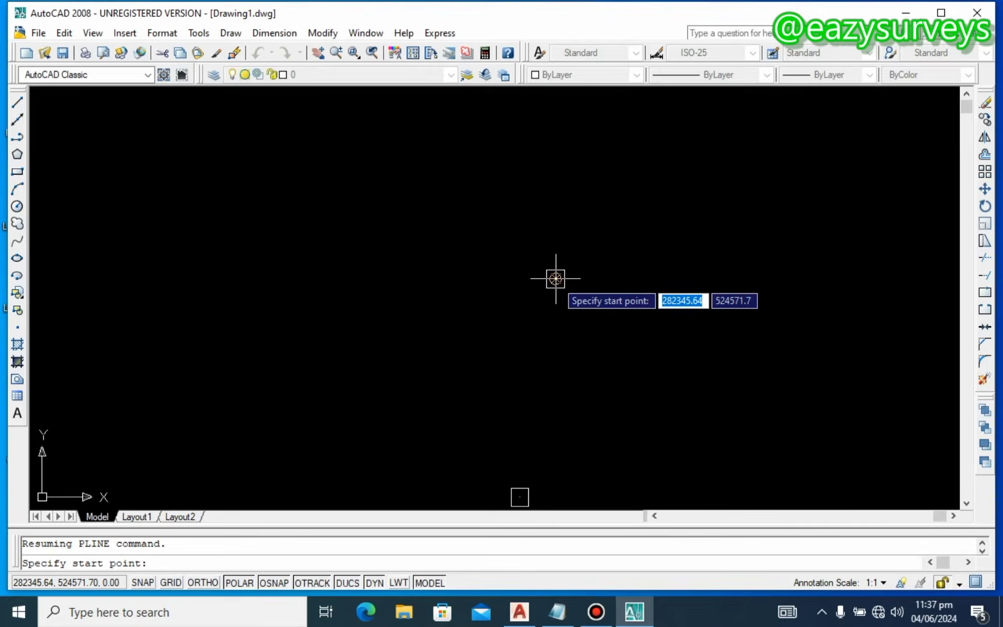
pyautogui.click(556, 279)
pyautogui.scroll(4, 555, 279)
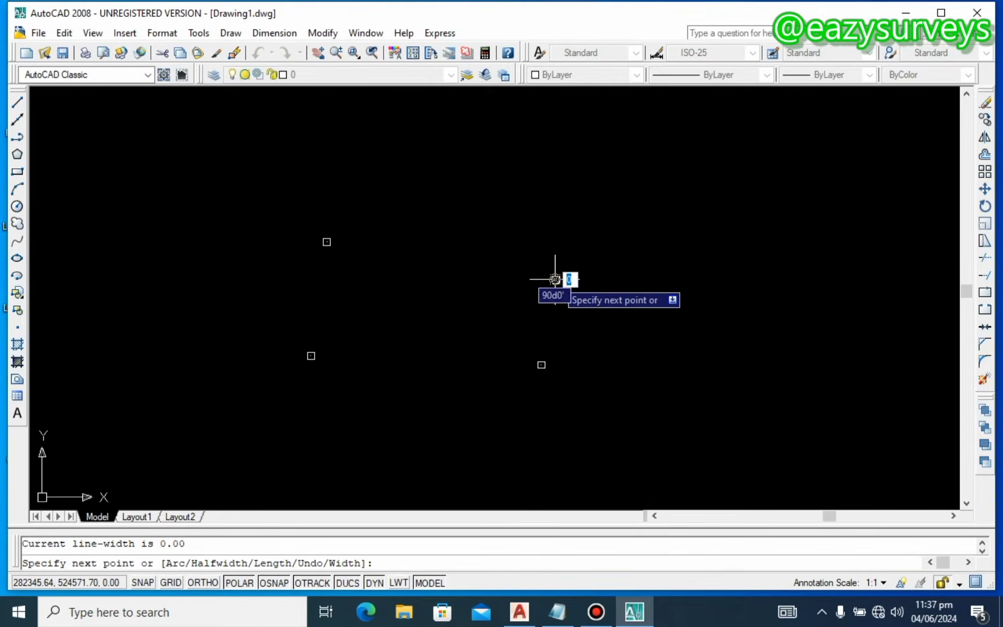
pyautogui.scroll(3, 539, 359)
pyautogui.click(535, 355)
pyautogui.scroll(-3, 537, 355)
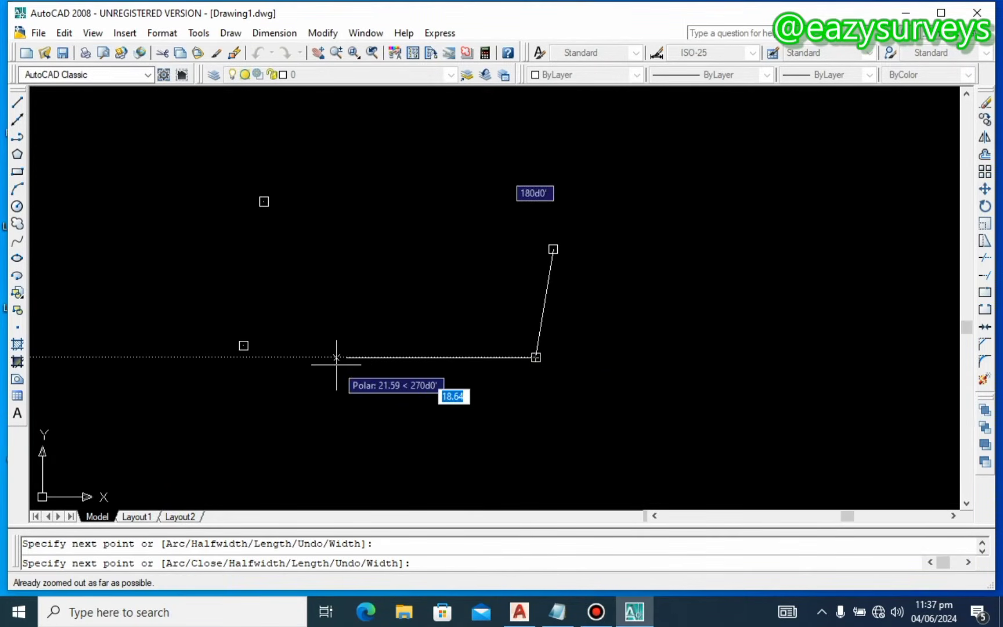
pyautogui.scroll(2, 242, 349)
pyautogui.click(243, 350)
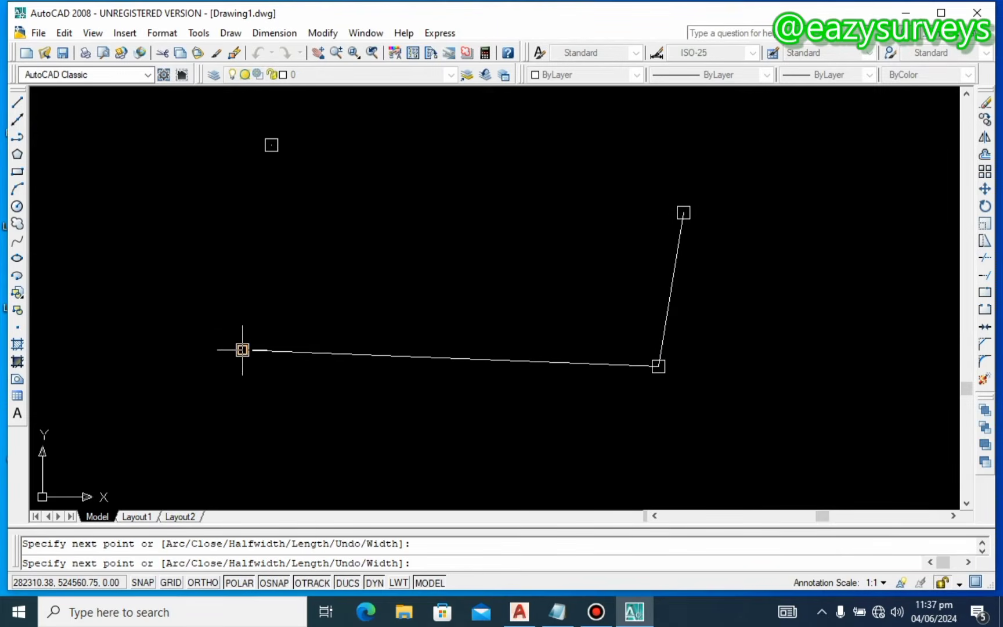
pyautogui.click(271, 144)
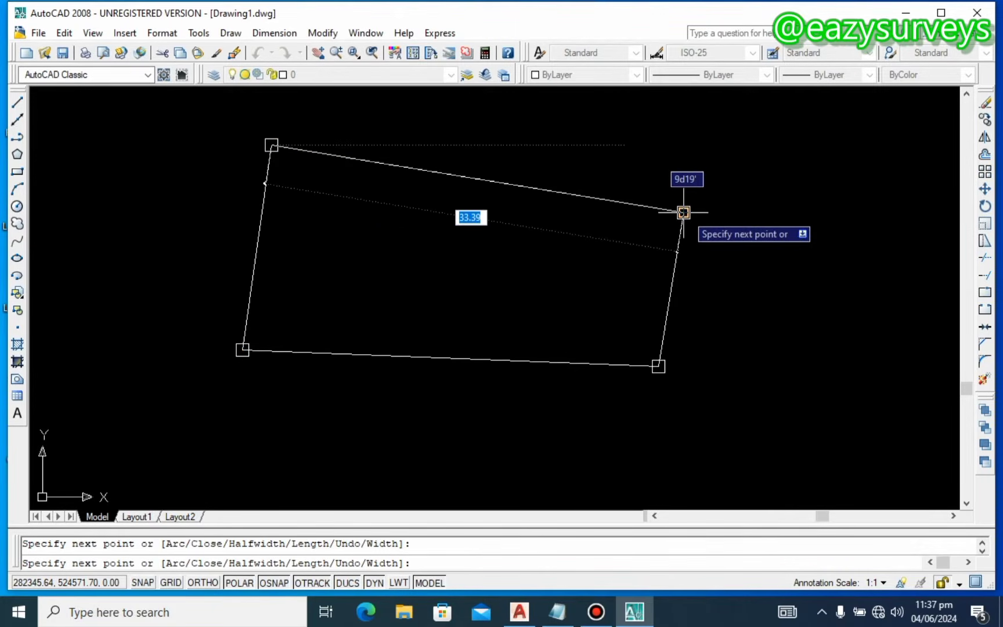
pyautogui.click(683, 212)
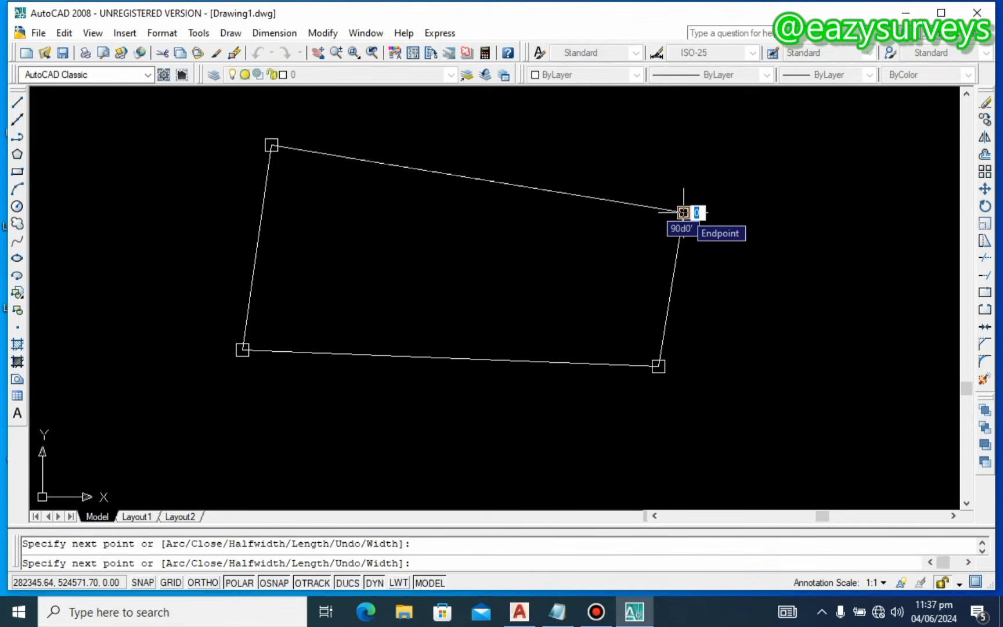
pyautogui.press('Return')
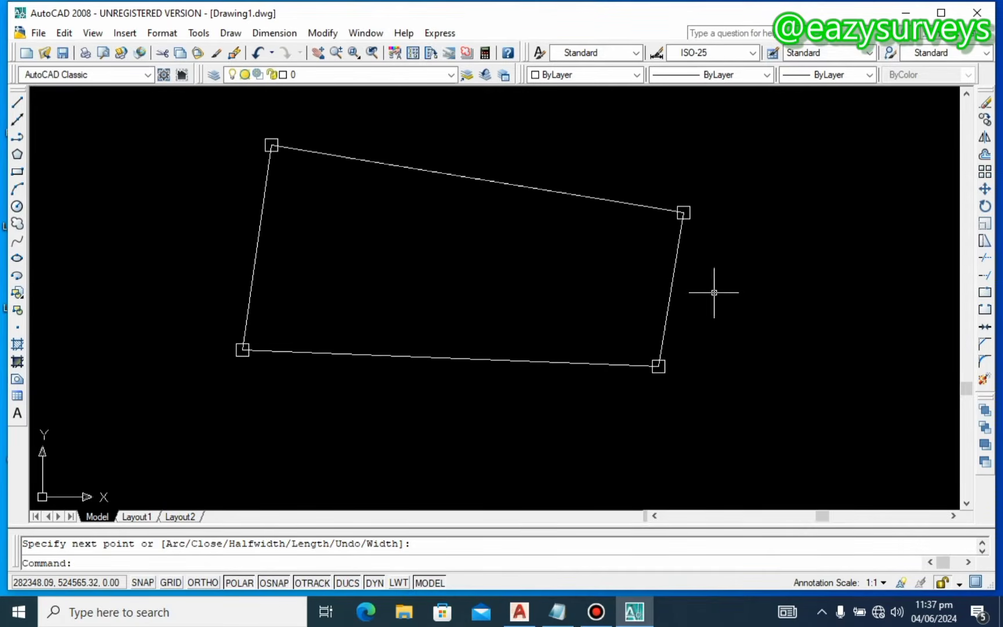
# Step: Crossing-select and delete the parcel outline polyline, then reopen Drawing Units with UN
pyautogui.moveTo(262, 154); pyautogui.dragTo(279, 188, button='middle')
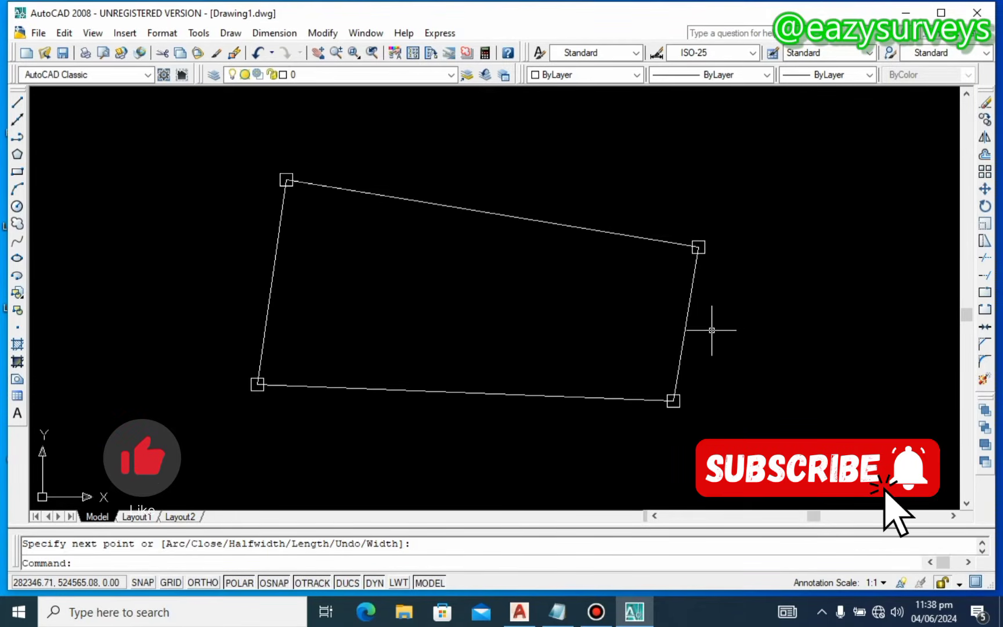
pyautogui.scroll(-1, 715, 344)
pyautogui.click(738, 411)
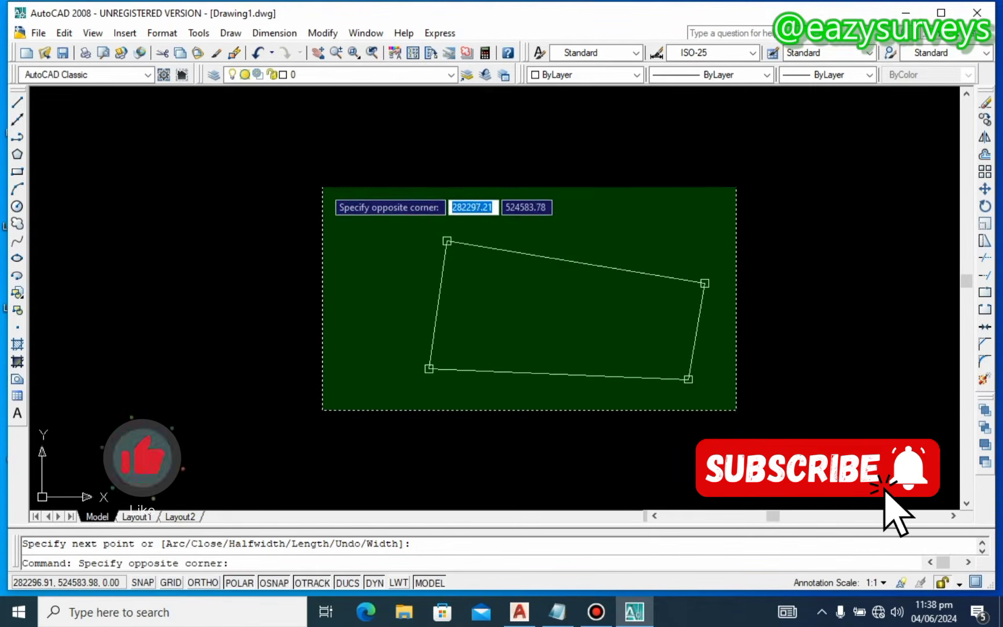
pyautogui.click(322, 186)
pyautogui.press('Delete')
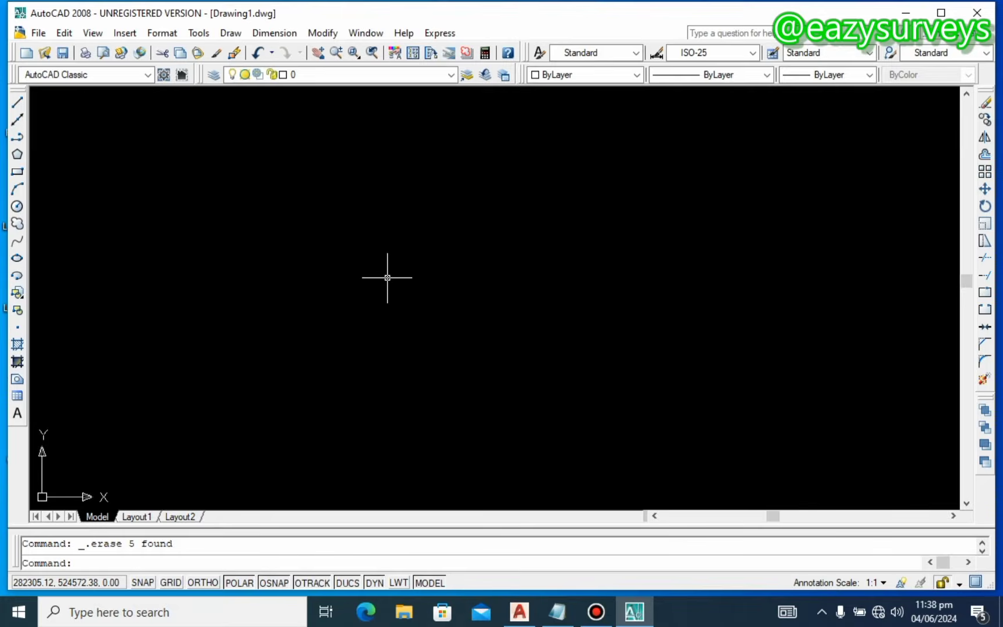
pyautogui.write('UN')
pyautogui.press('Return')
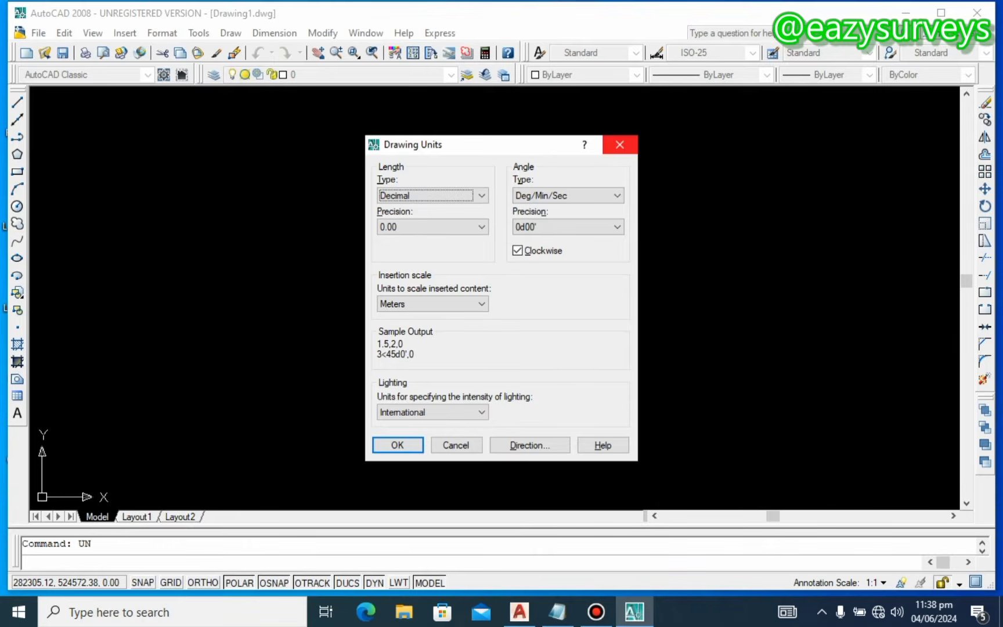
# Step: Close the Drawing Units dialog and minimize AutoCAD to show the BORIKIRI.pdf plan
pyautogui.click(620, 143)
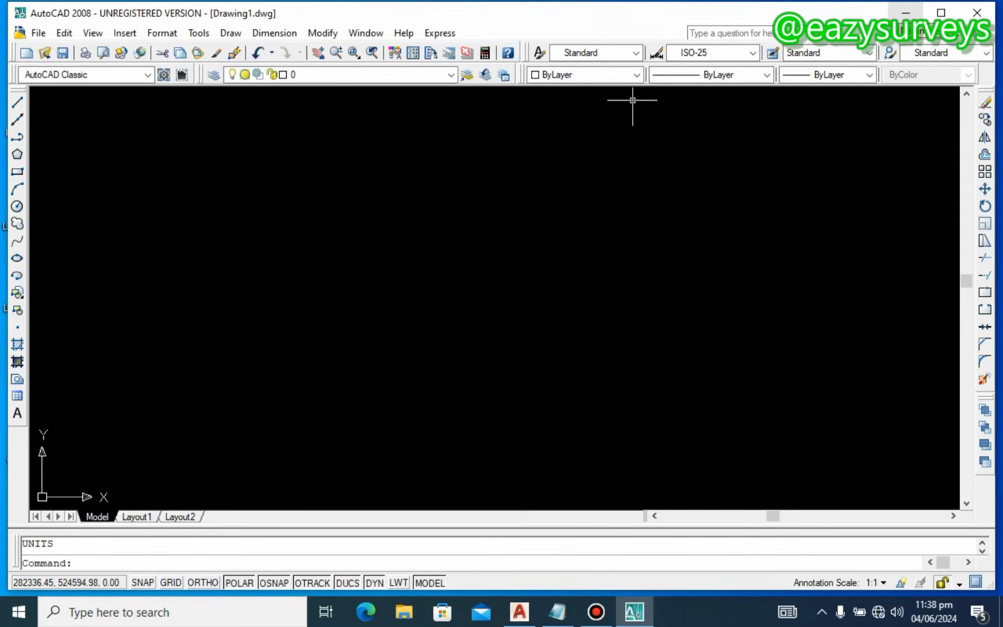
pyautogui.click(906, 13)
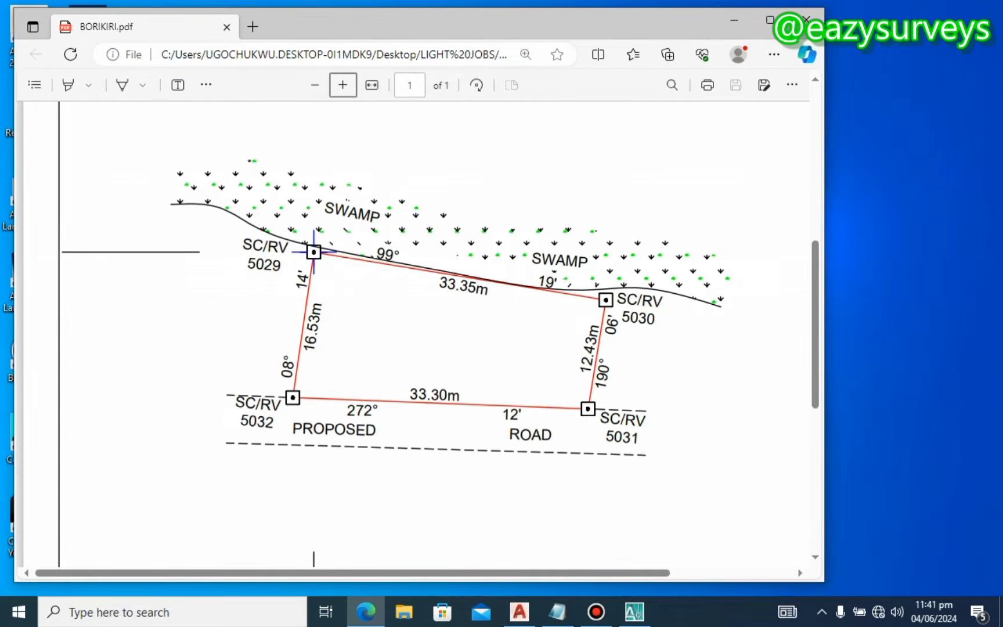
# Step: Review BORIKIRI.pdf from parcel to title block and right-edge northing, then return to AutoCAD
pyautogui.scroll(10, 326, 260)
pyautogui.scroll(-10, 252, 328)
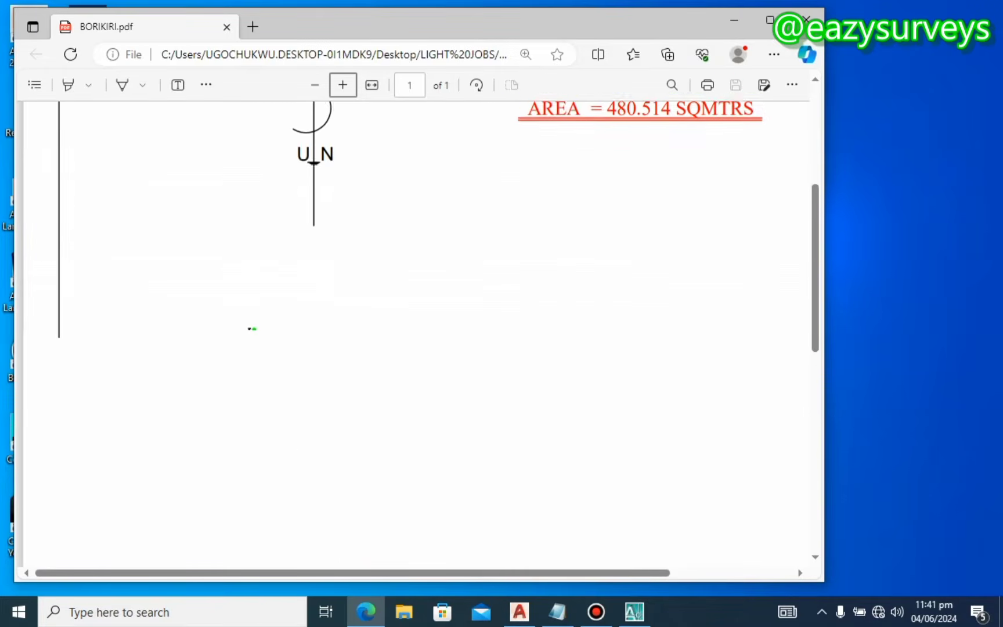
pyautogui.scroll(1, 417, 334)
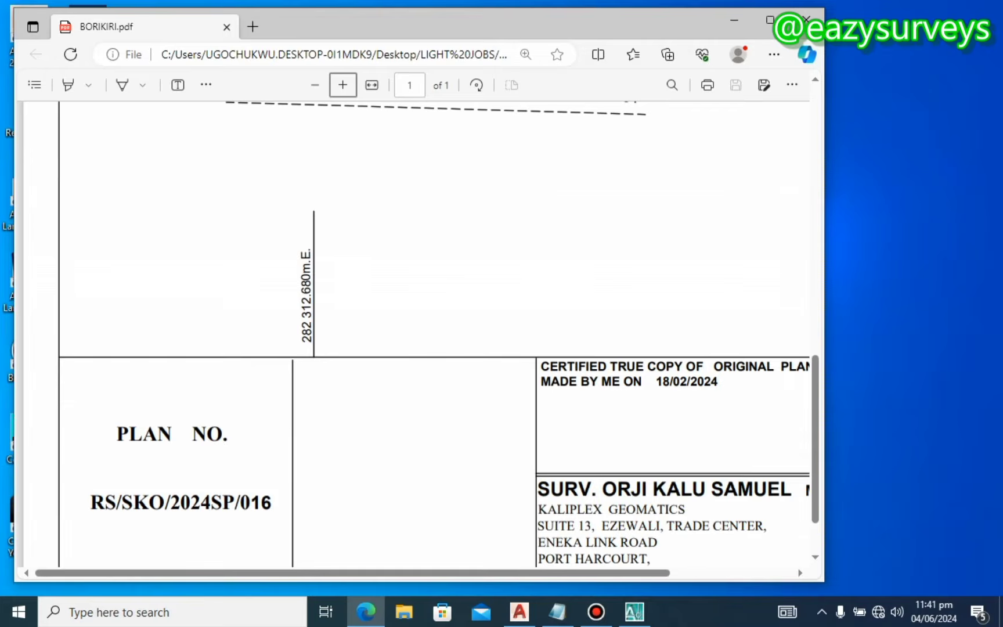
pyautogui.scroll(8, 417, 334)
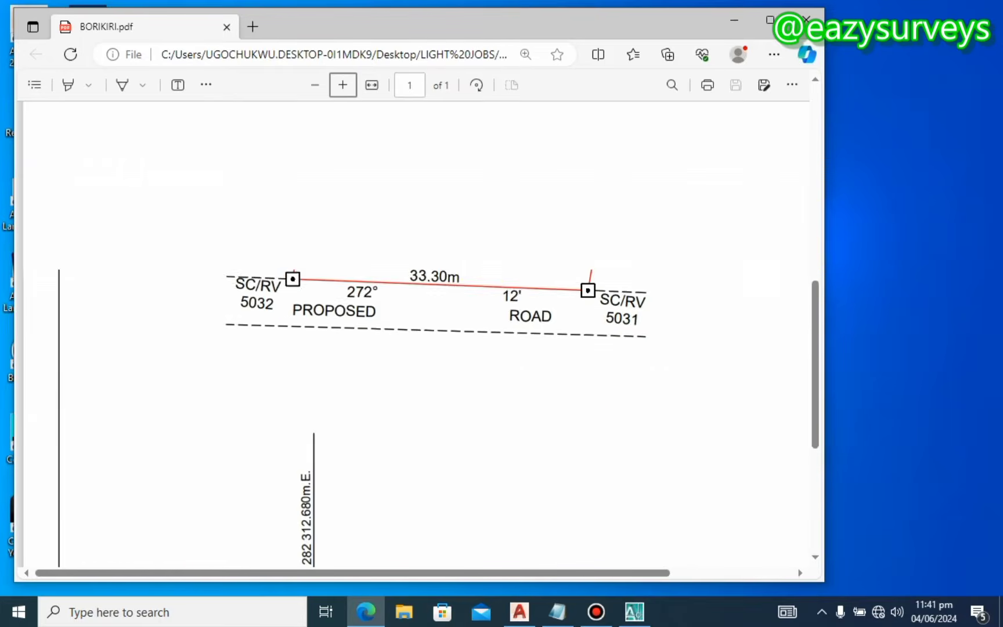
pyautogui.scroll(-3, 416, 334)
pyautogui.scroll(-3, 416, 334)
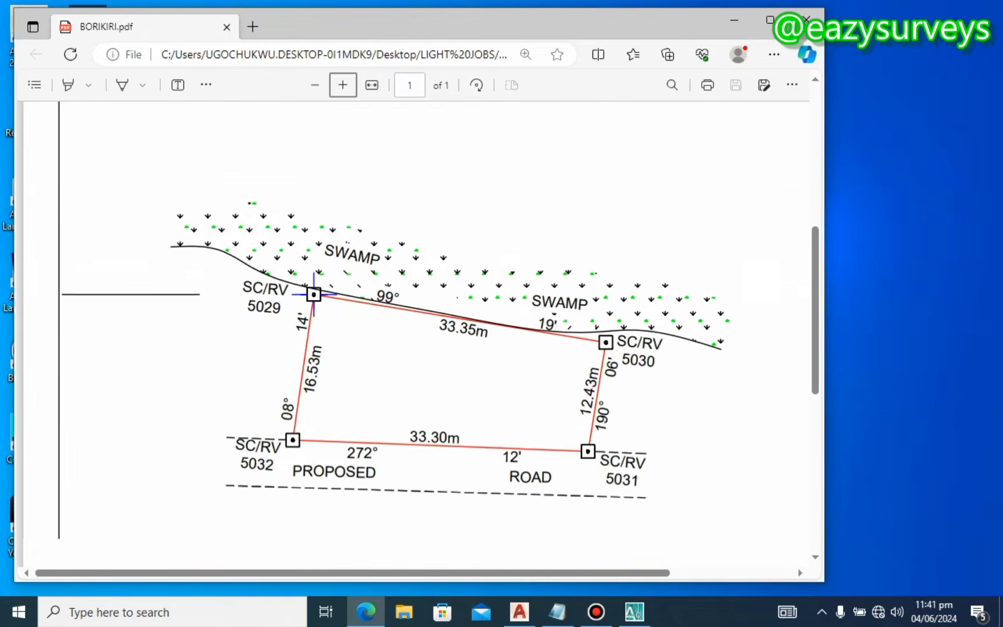
pyautogui.scroll(-5, 416, 334)
pyautogui.scroll(8, 417, 334)
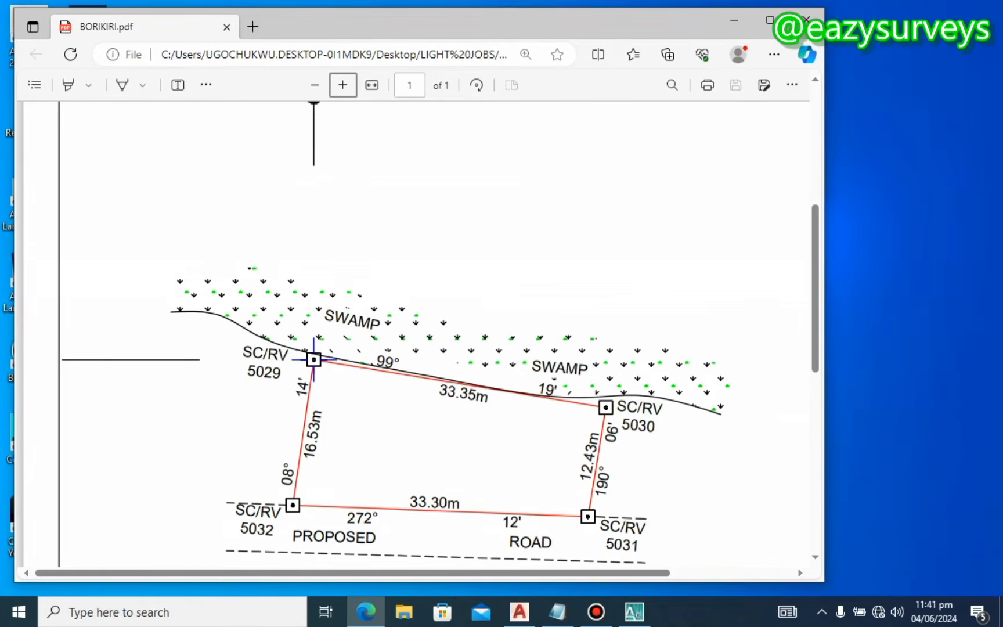
pyautogui.click(801, 573)
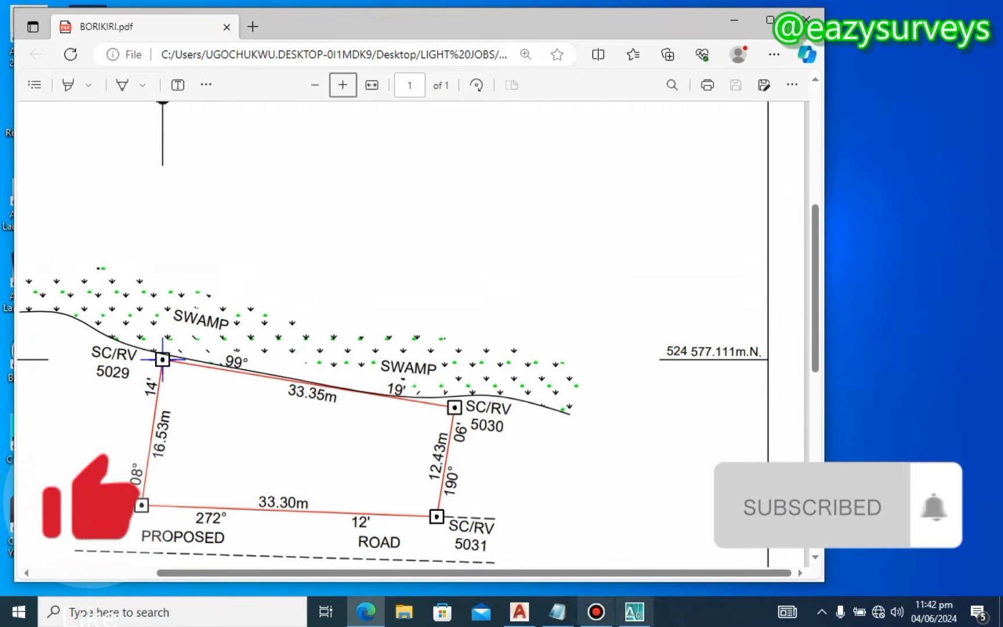
pyautogui.click(634, 612)
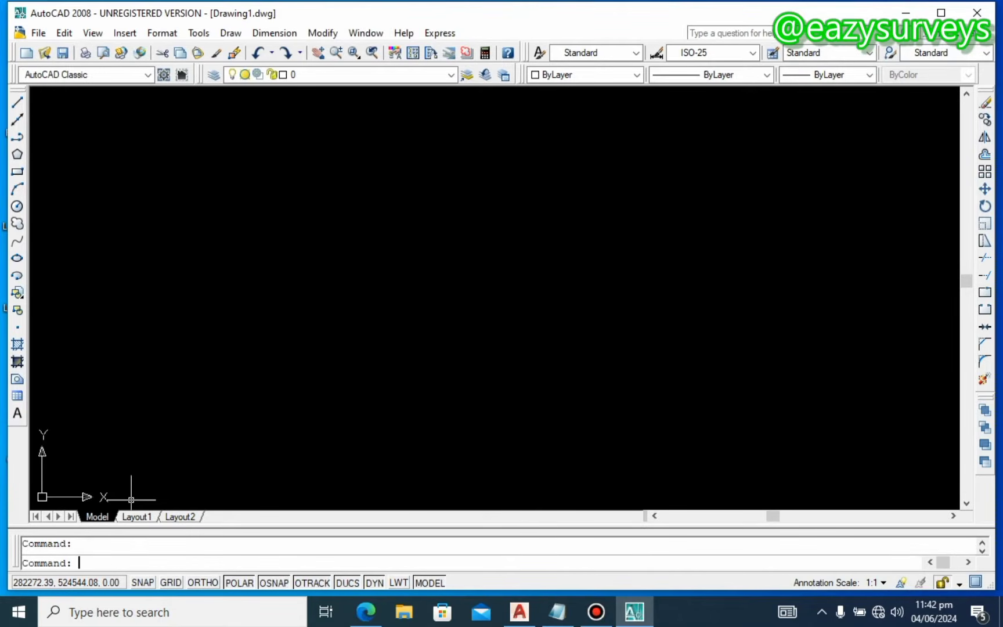
# Step: Start the POINT command, glance over the PDF plan, and bring up the Notepad coordinate list
pyautogui.write('po')
pyautogui.press('Return')
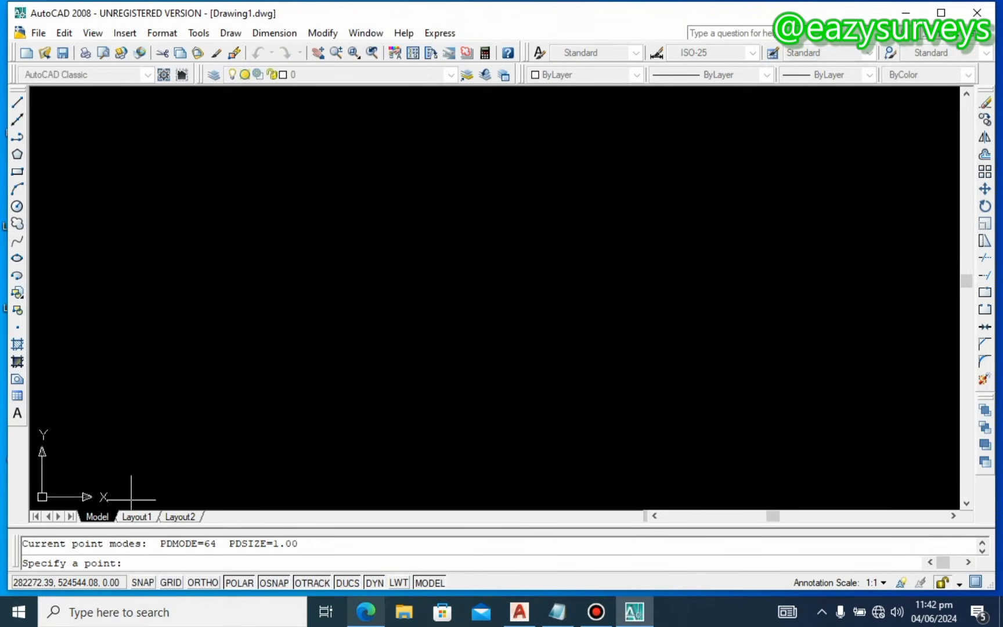
pyautogui.moveTo(366, 611)
pyautogui.click(376, 583)
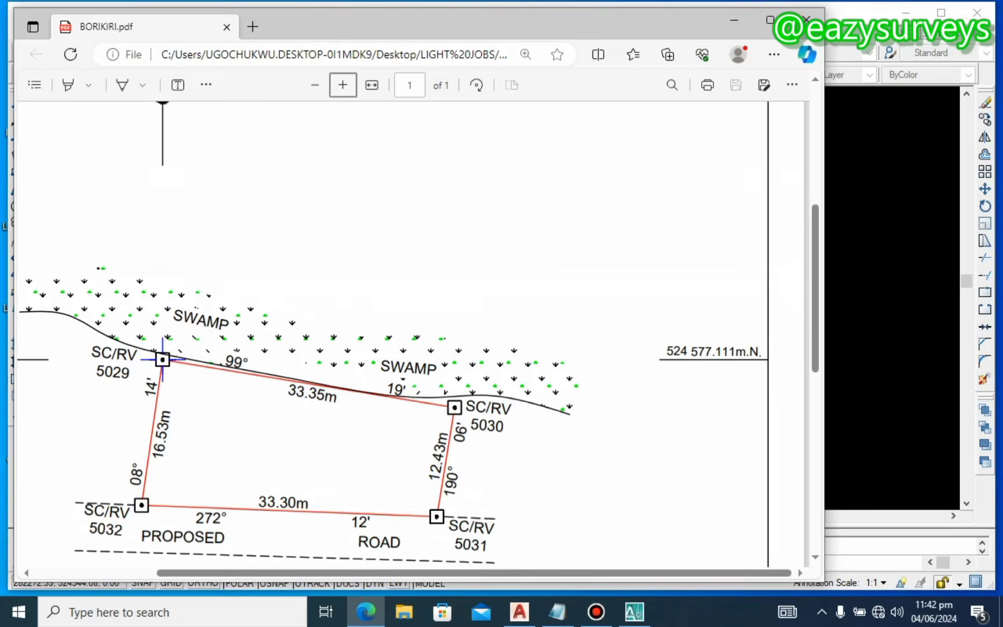
pyautogui.scroll(-7, 185, 255)
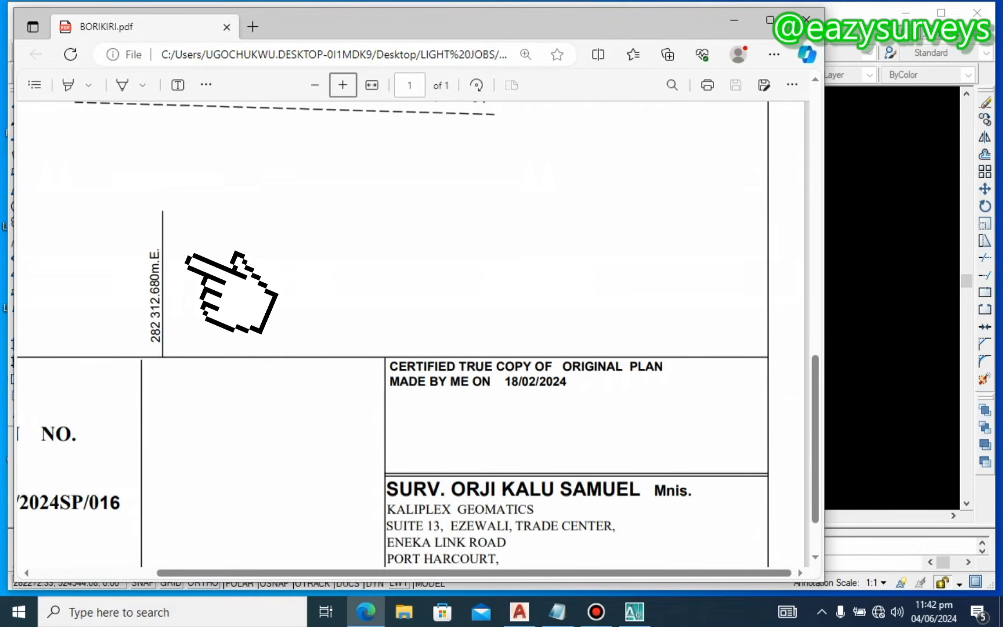
pyautogui.scroll(1, 186, 257)
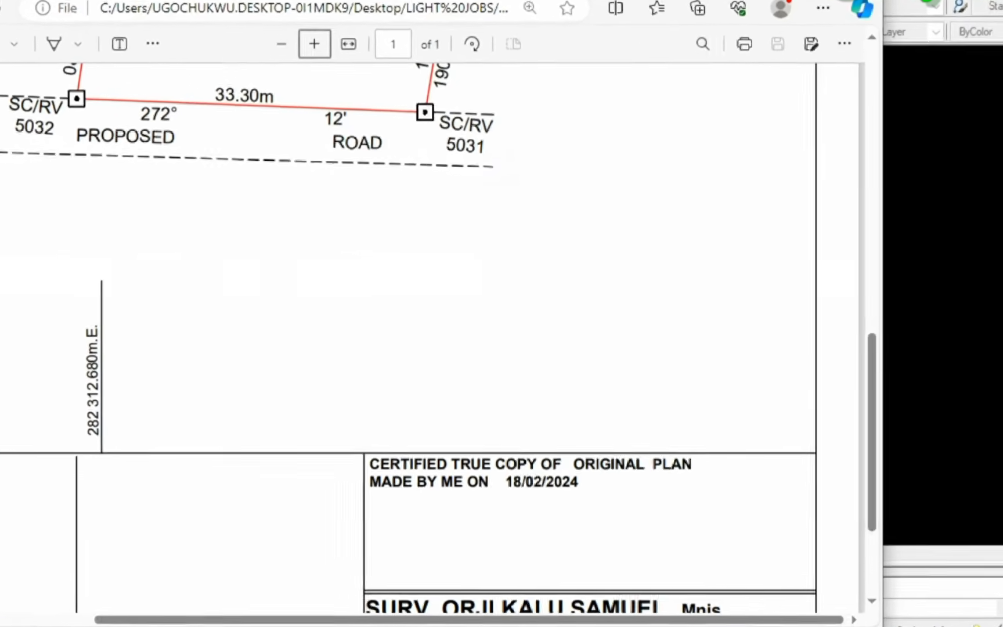
pyautogui.scroll(4, 407, 291)
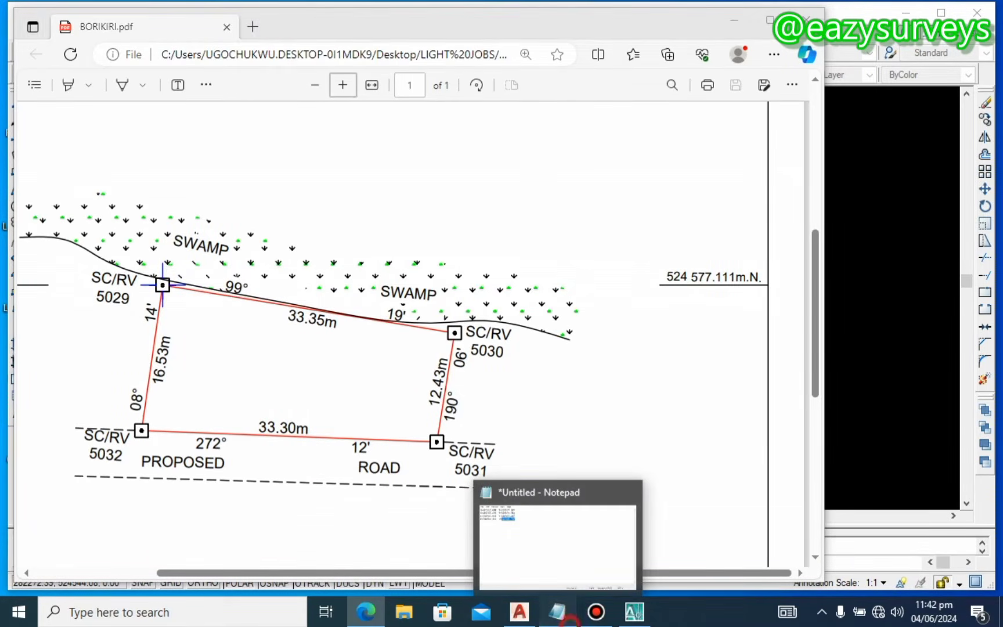
pyautogui.click(568, 619)
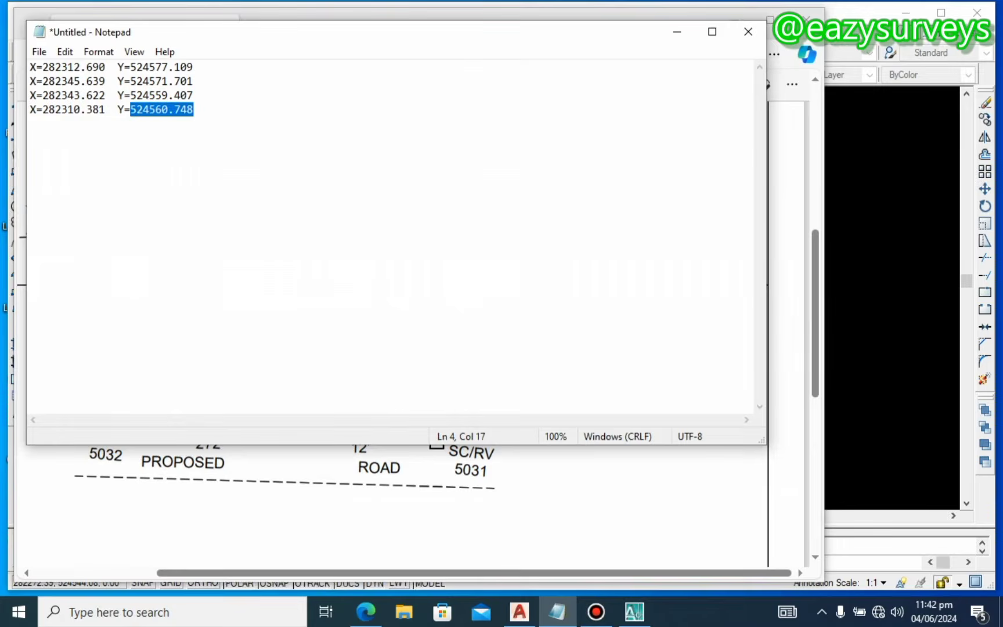
# Step: Copy the first corner's X value 282312.690 into AutoCAD's point prompt, followed by a comma
pyautogui.click(99, 109)
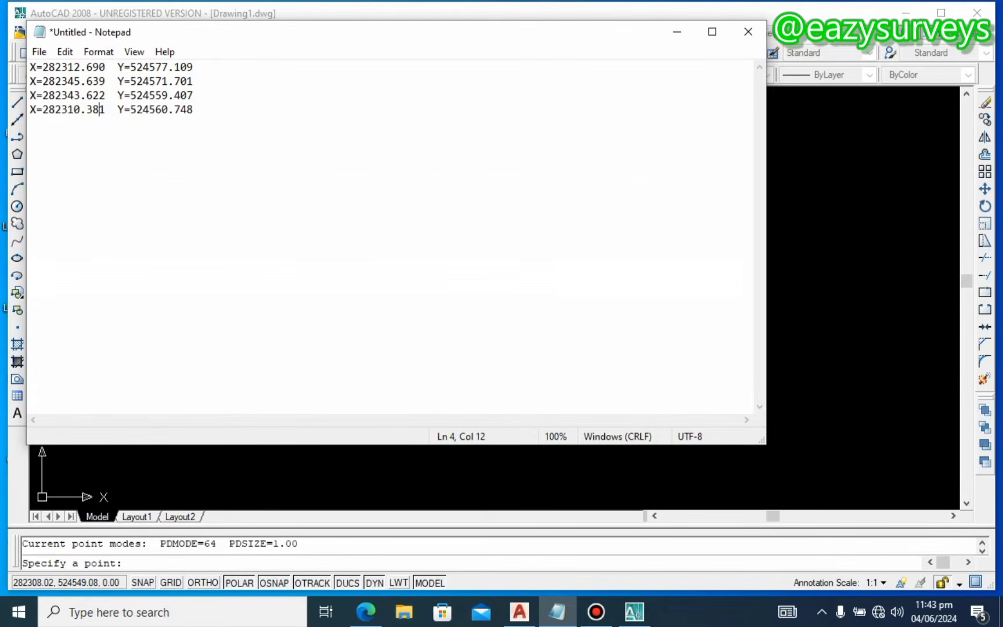
pyautogui.moveTo(106, 67); pyautogui.dragTo(49, 67)
pyautogui.click(77, 81)
pyautogui.moveTo(107, 66); pyautogui.dragTo(43, 67)
pyautogui.rightClick(55, 64)
pyautogui.click(96, 115)
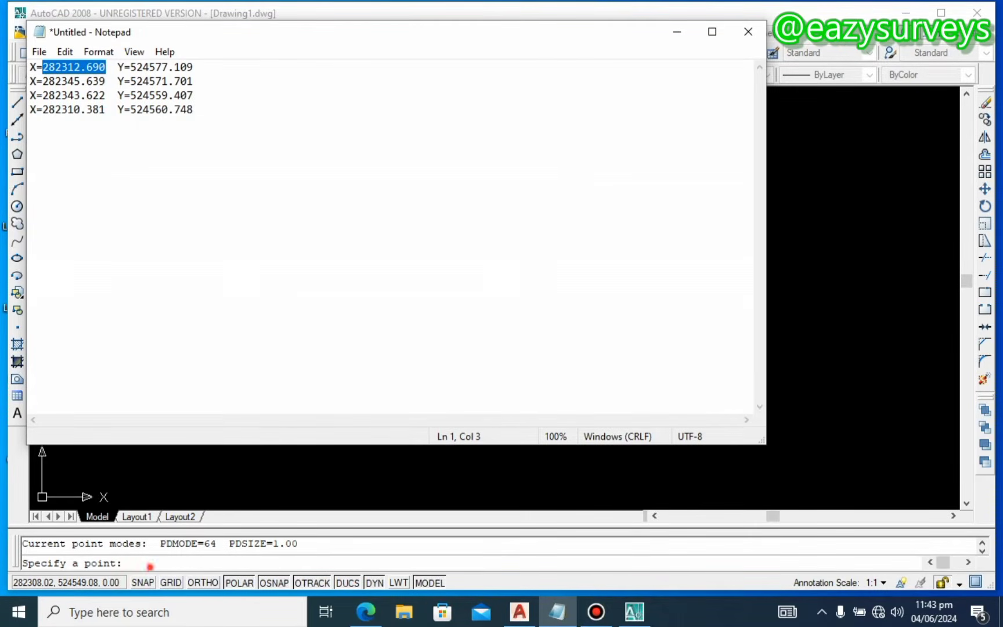
pyautogui.hotkey('alt', 'Tab')
pyautogui.hotkey('ctrl', 'v')
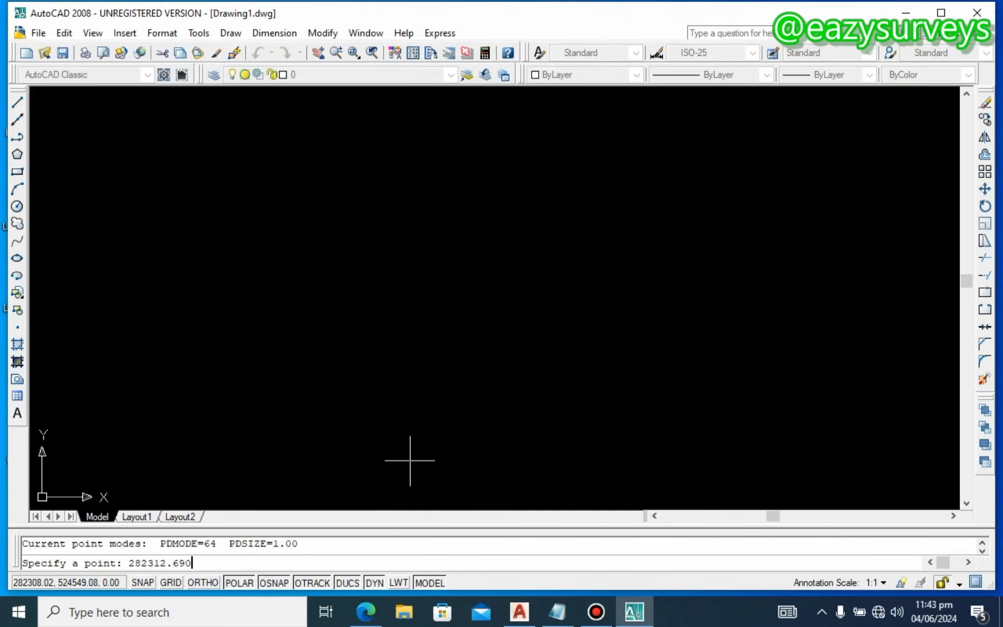
pyautogui.write(',')
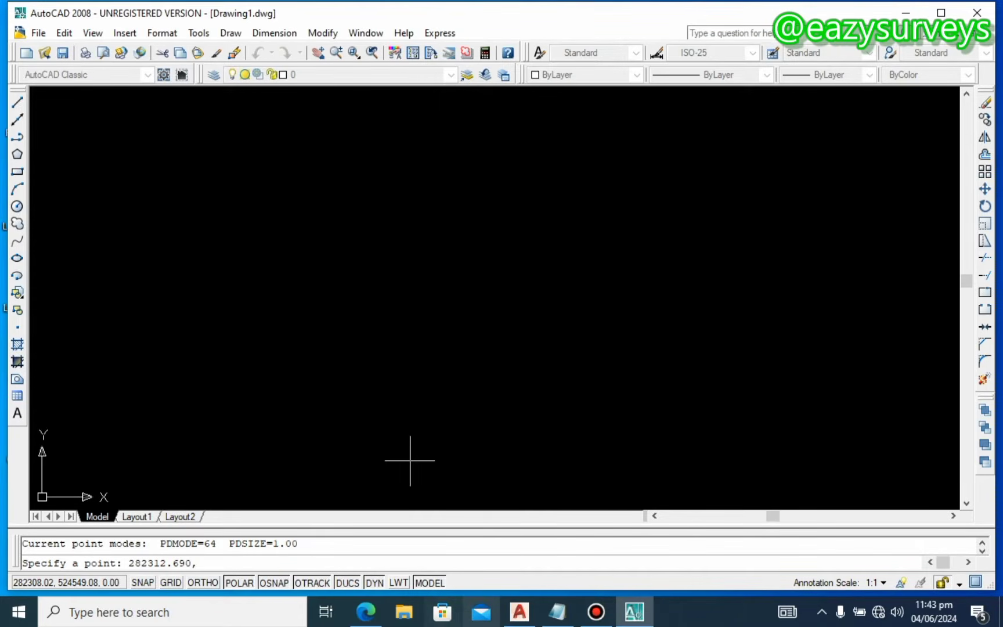
# Step: Add the Y value 524577.109 and place the point marker at the first corner
pyautogui.click(557, 612)
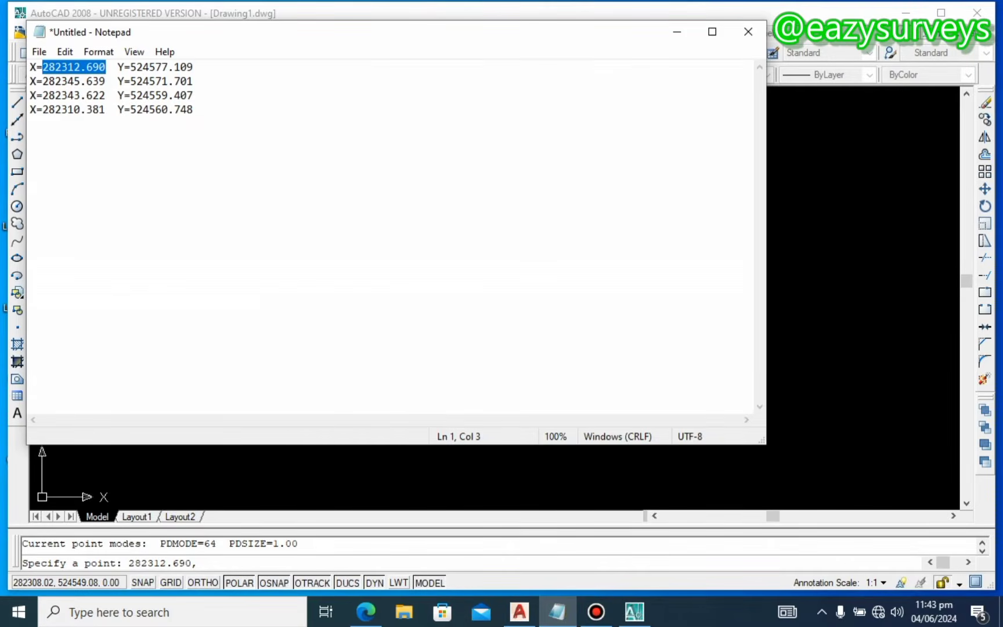
pyautogui.moveTo(193, 67); pyautogui.dragTo(108, 52)
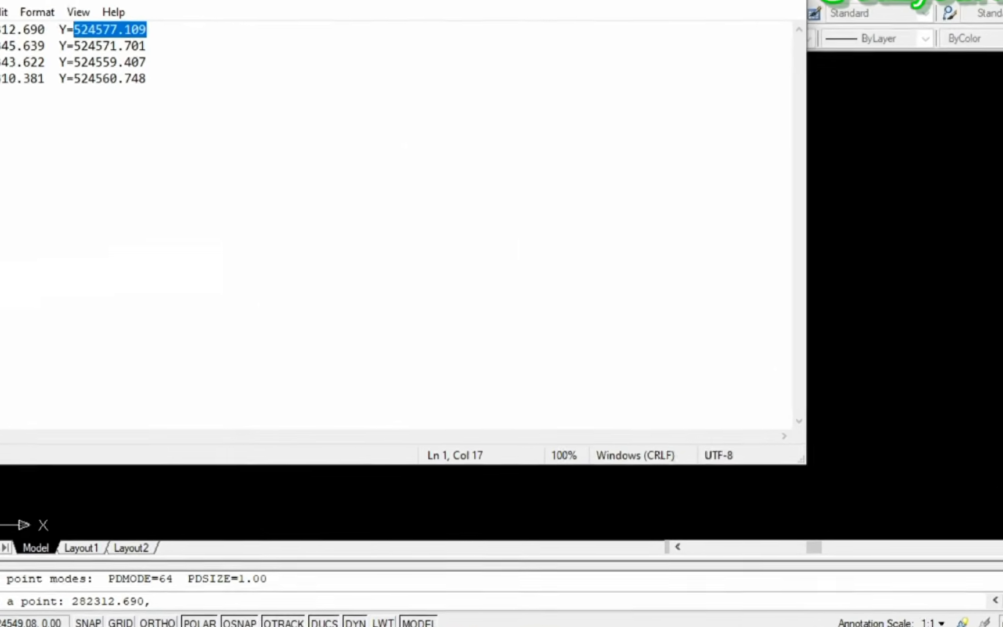
pyautogui.rightClick(111, 63)
pyautogui.click(116, 91)
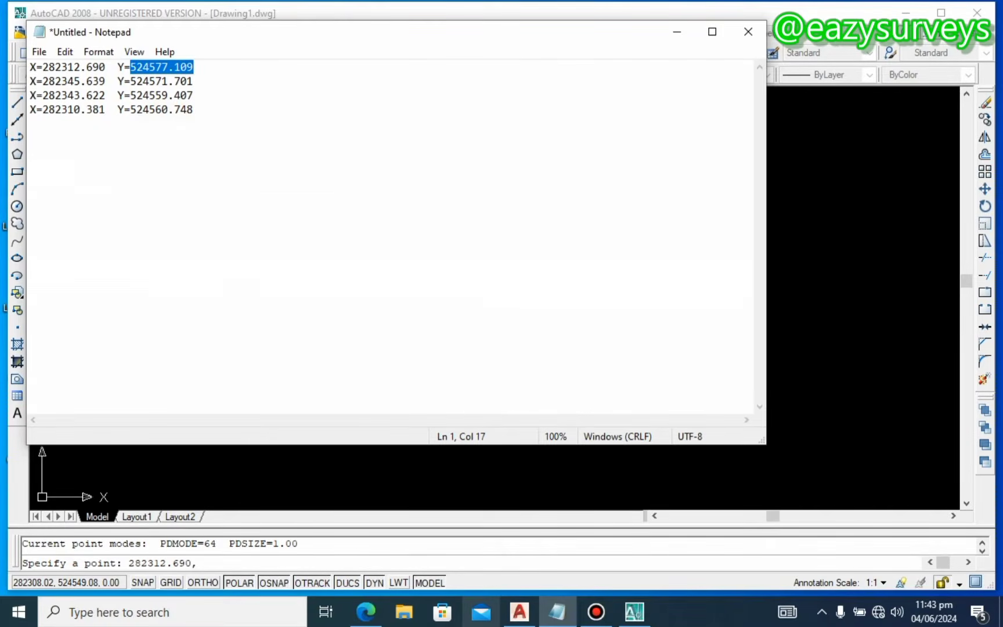
pyautogui.click(676, 32)
pyautogui.click(206, 568)
pyautogui.hotkey('ctrl', 'v')
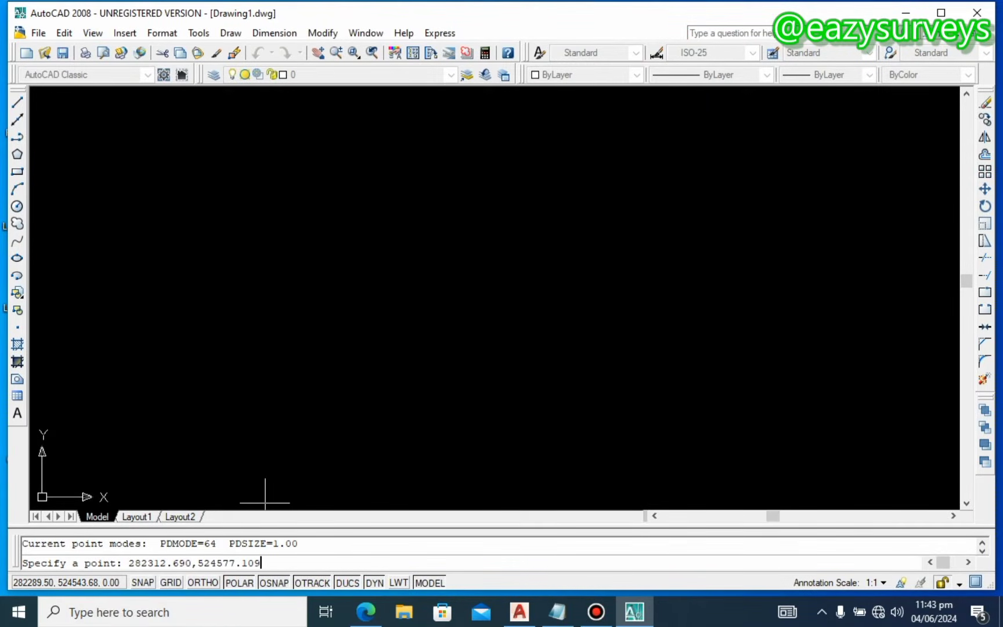
pyautogui.press('Return')
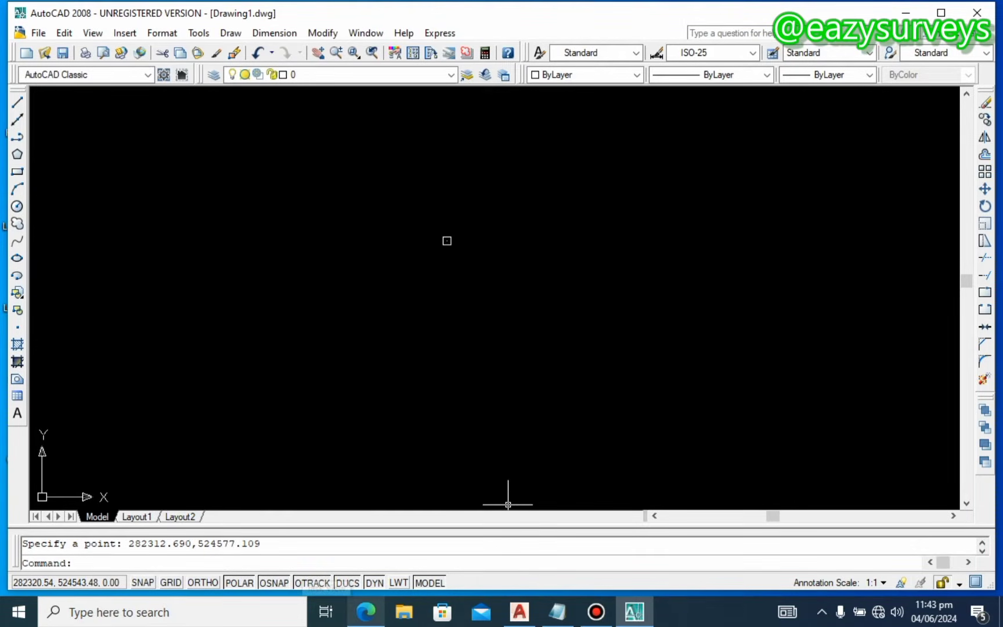
pyautogui.click(366, 612)
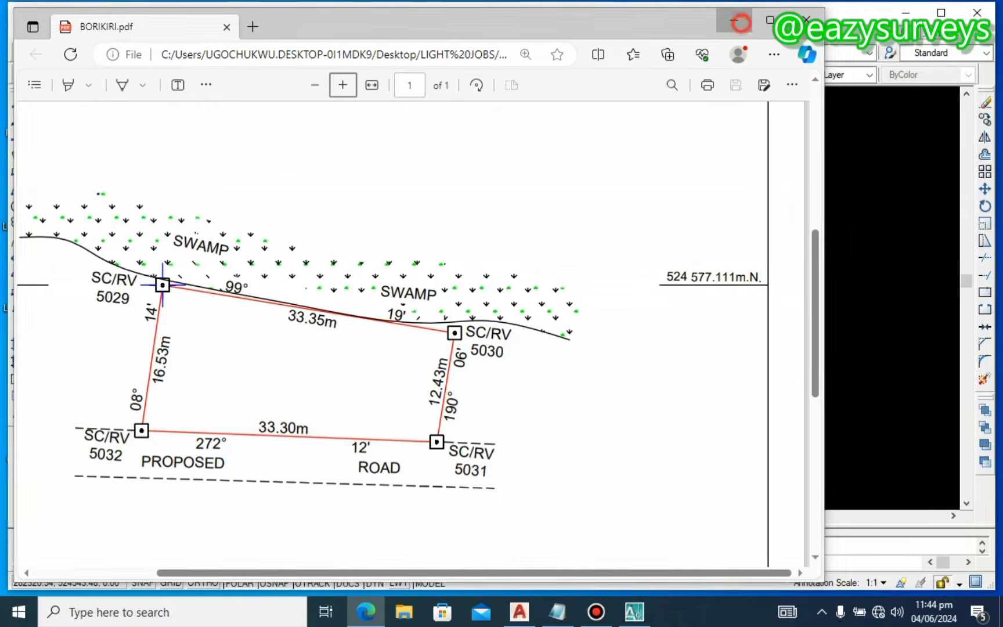
# Step: Close the BORIKIRI.pdf plan to return to the AutoCAD drawing
pyautogui.click(807, 19)
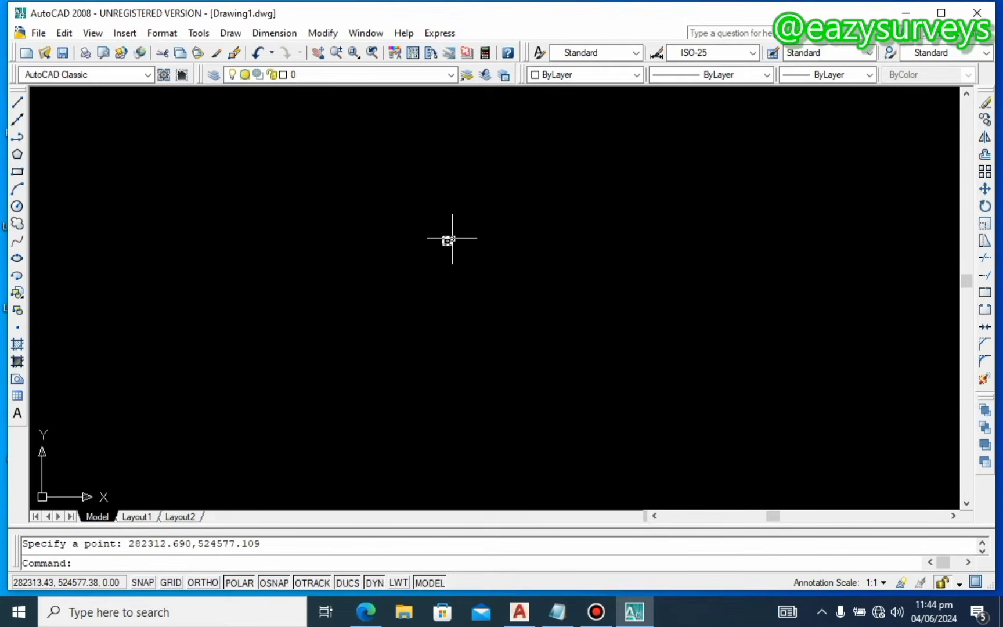
# Step: Start a line from the corner point marker and enter a length of 33.35
pyautogui.click(17, 119)
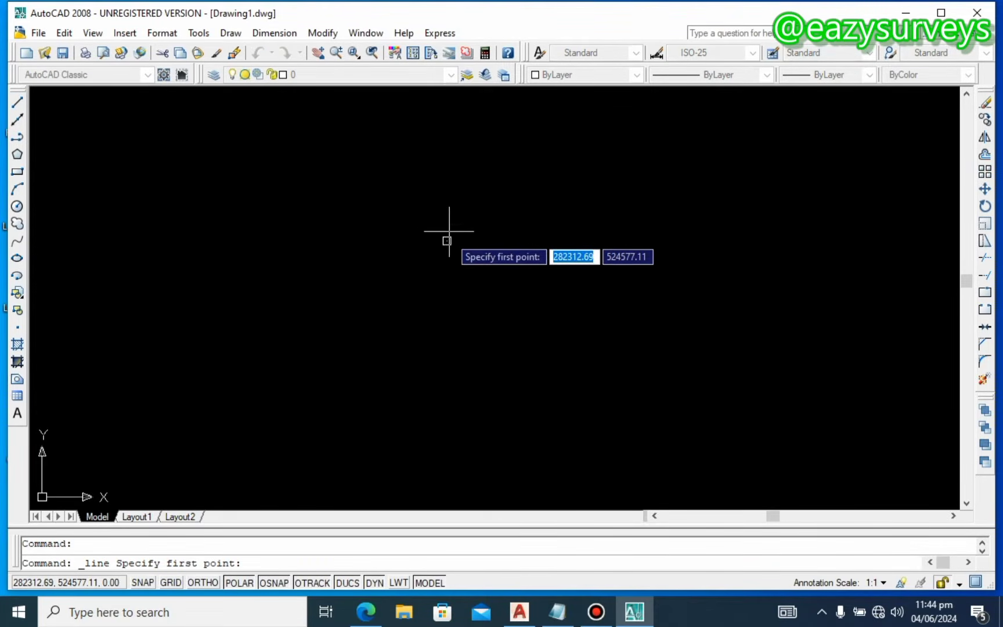
pyautogui.click(448, 239)
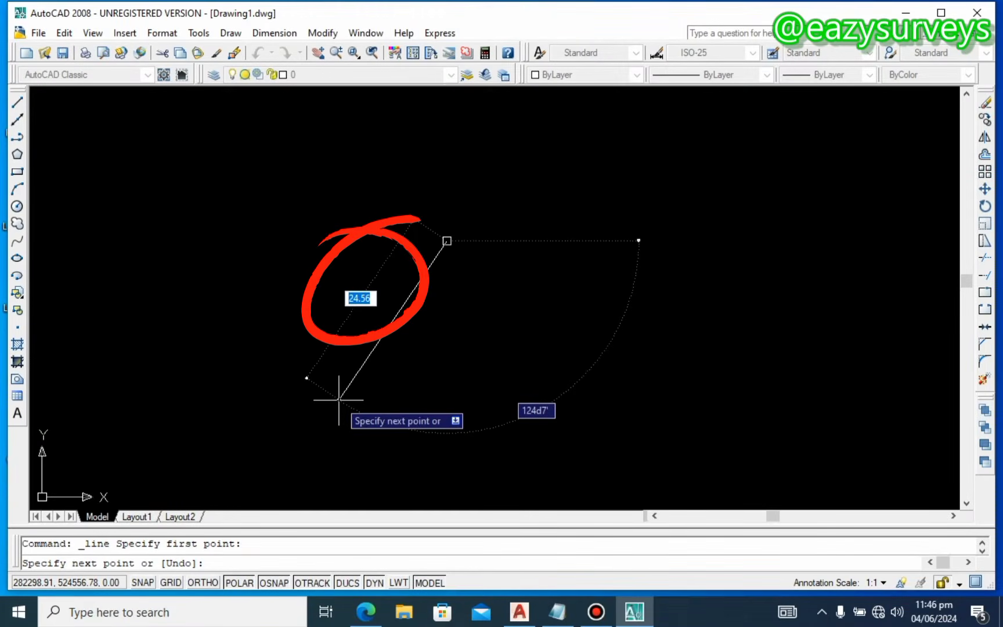
pyautogui.write('33')
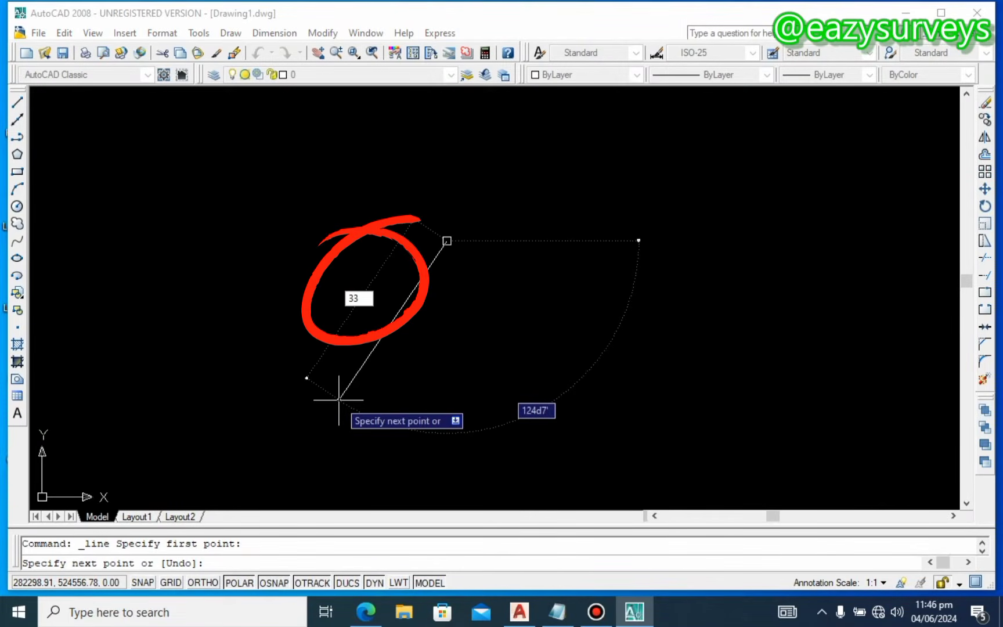
pyautogui.write('.35')
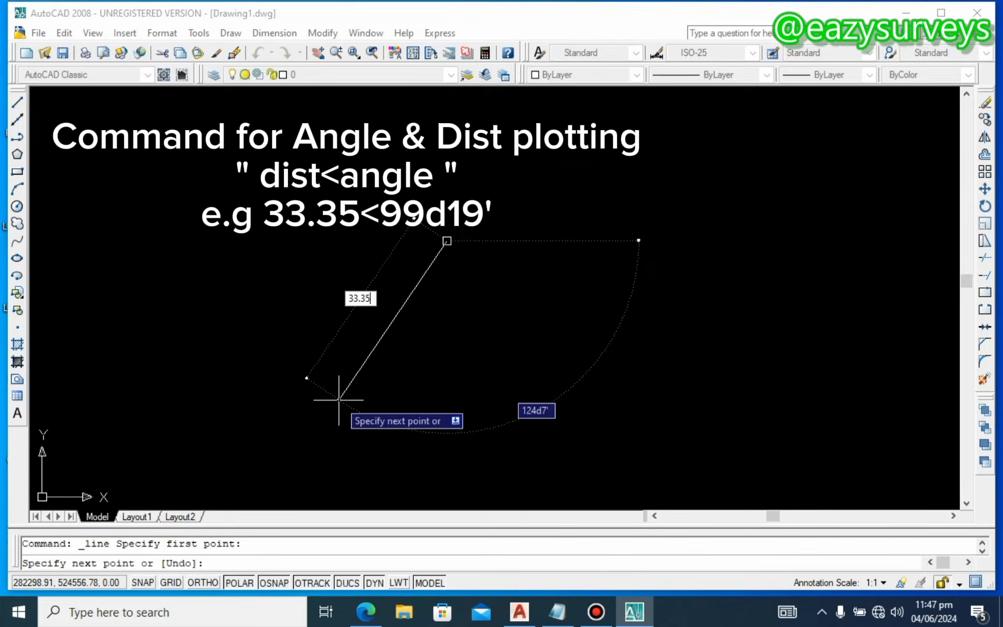
# Step: Lock the 33.35 length and enter bearing 99d19' for the first side
pyautogui.write('<')
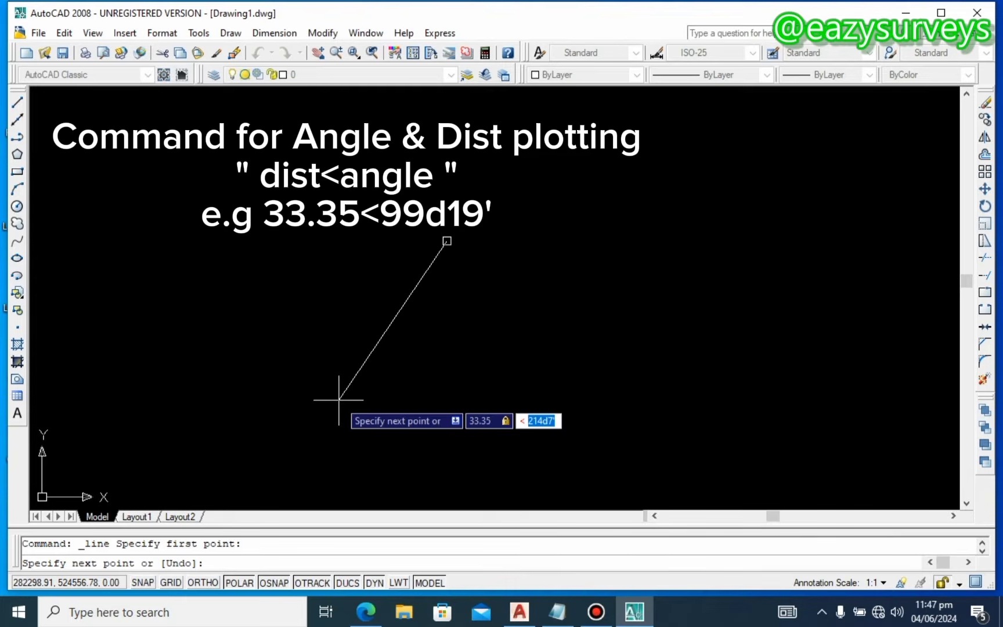
pyautogui.write('99')
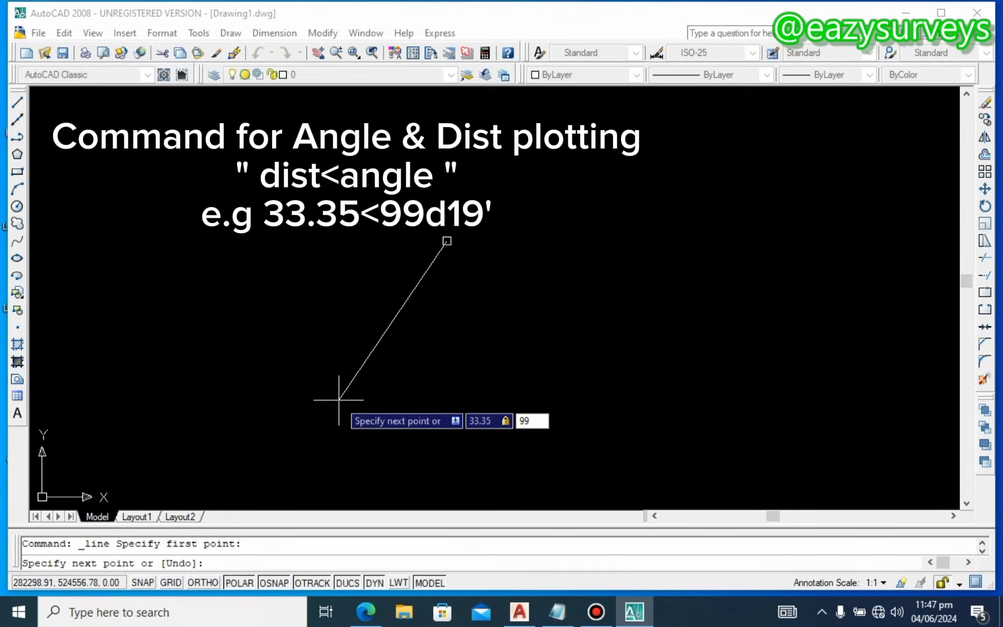
pyautogui.write('d')
pyautogui.write('19')
pyautogui.write("'")
# Step: Commit the first side at 33.35 and 99d19', checking the plan for the next side
pyautogui.press('Return')
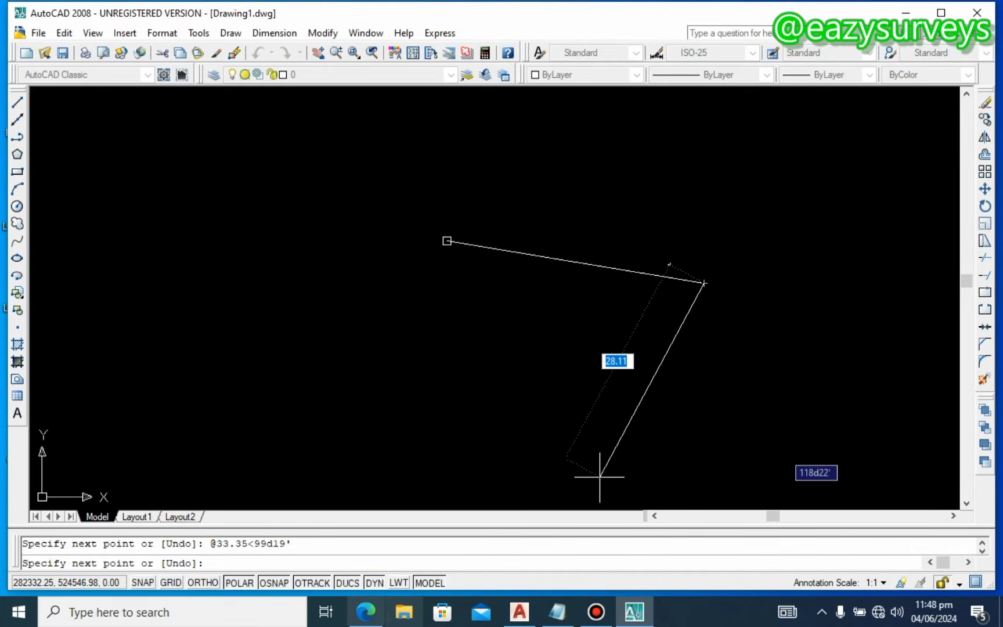
pyautogui.hotkey('alt', 'Tab')
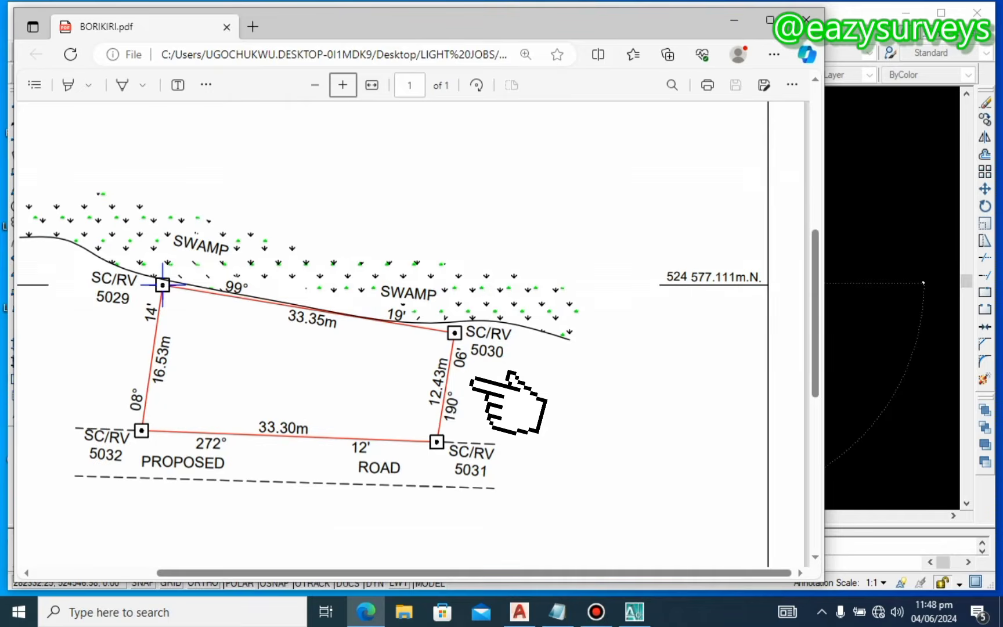
pyautogui.click(635, 612)
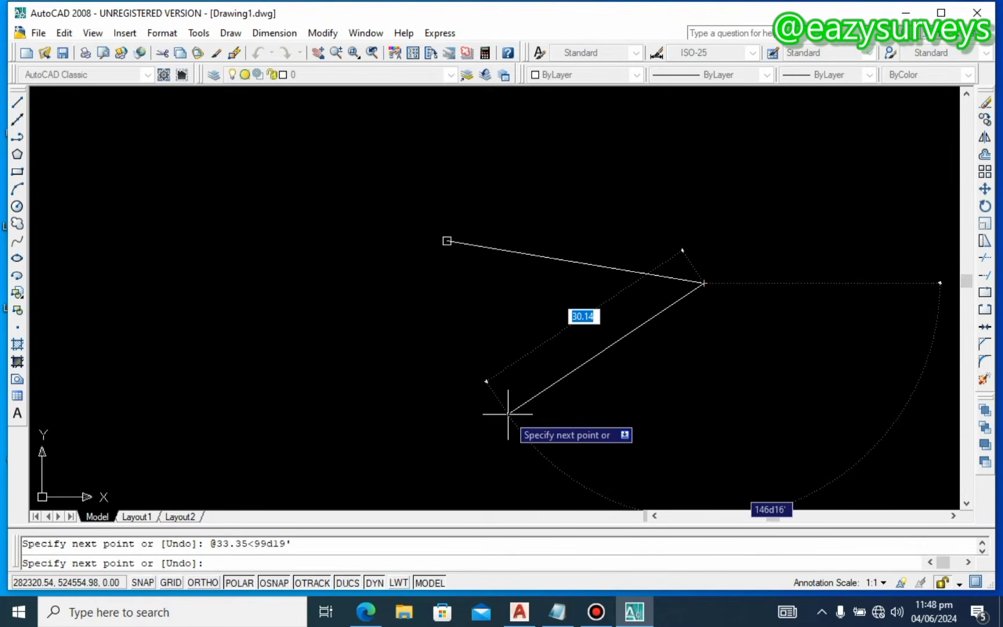
# Step: Draw the second side 12.43 long at bearing 190d06'
pyautogui.write('12.')
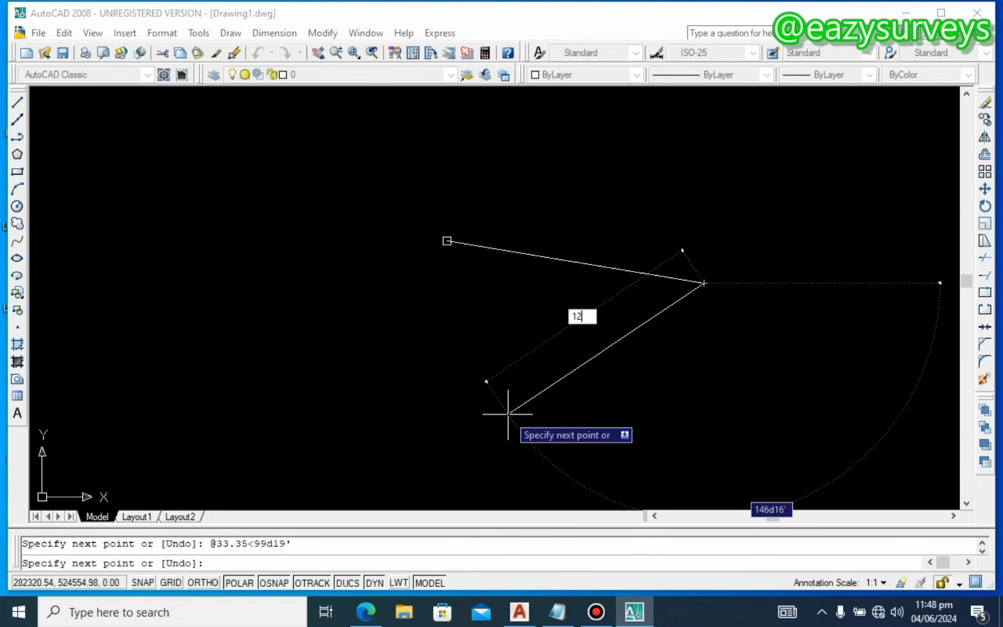
pyautogui.write('43')
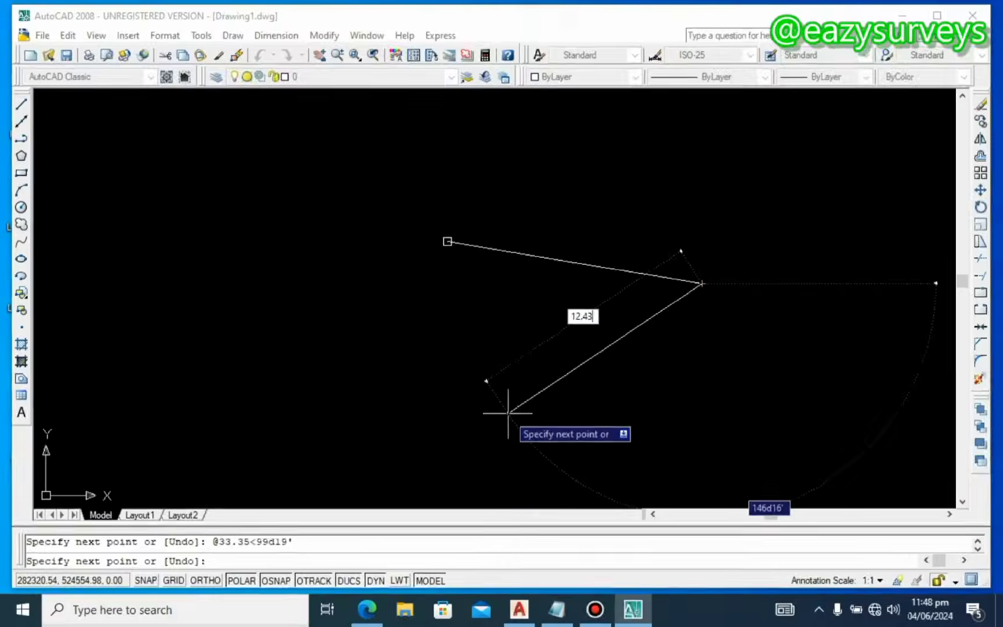
pyautogui.press('Tab')
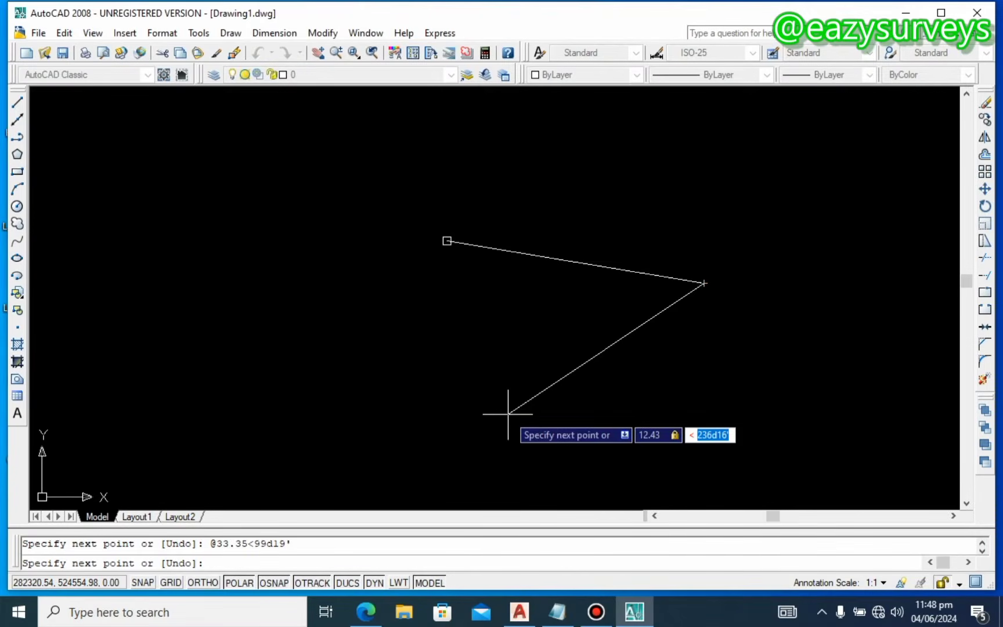
pyautogui.write('190d')
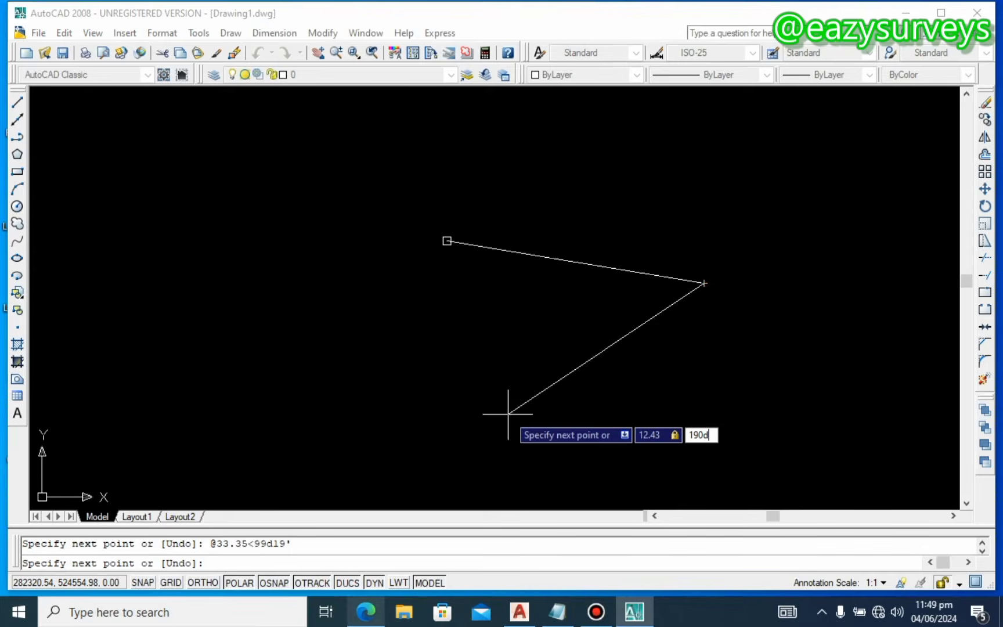
pyautogui.click(365, 612)
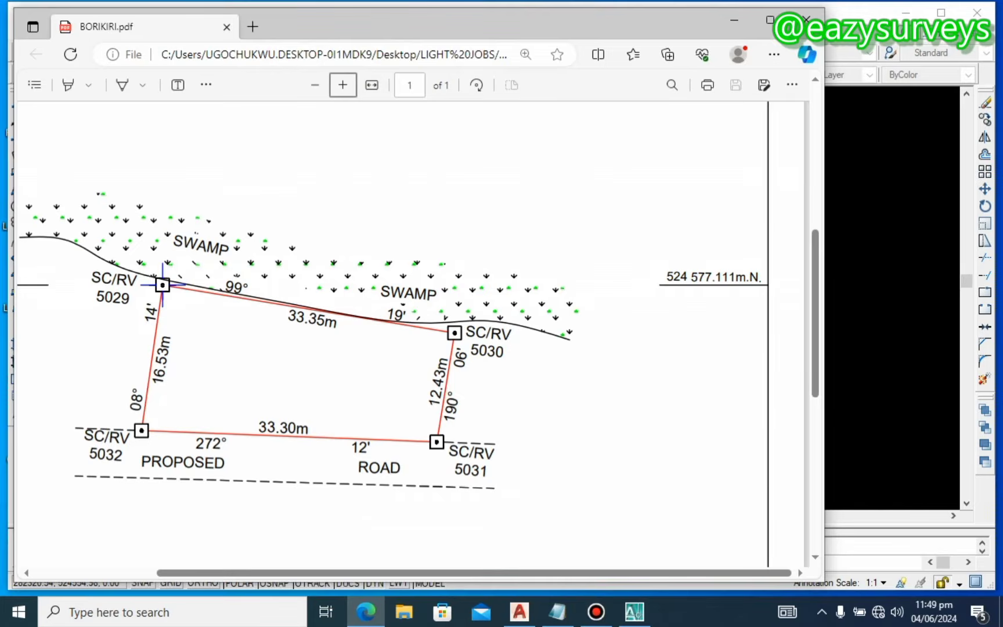
pyautogui.click(734, 19)
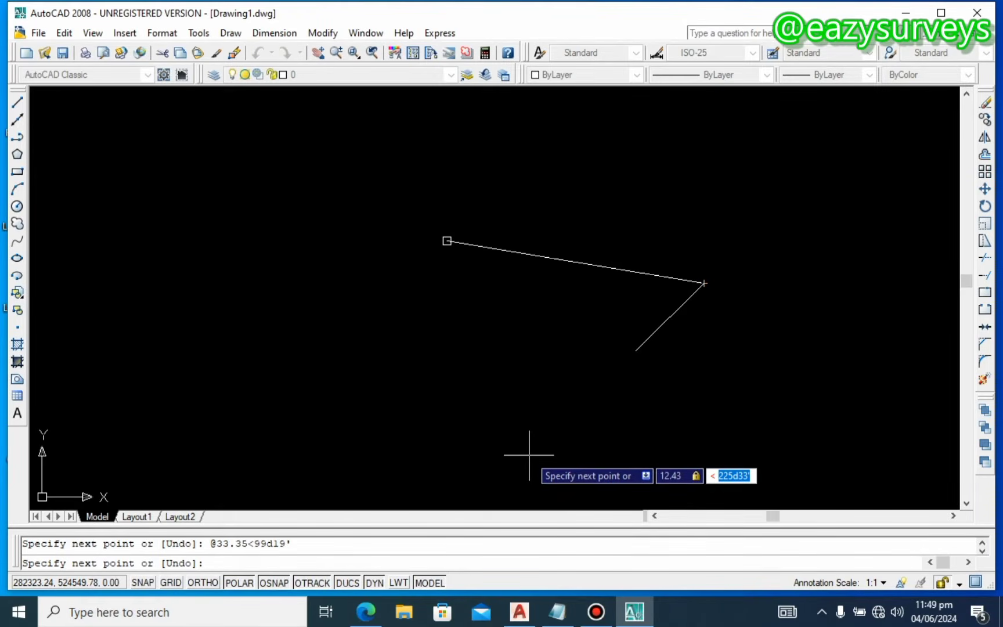
pyautogui.write('19')
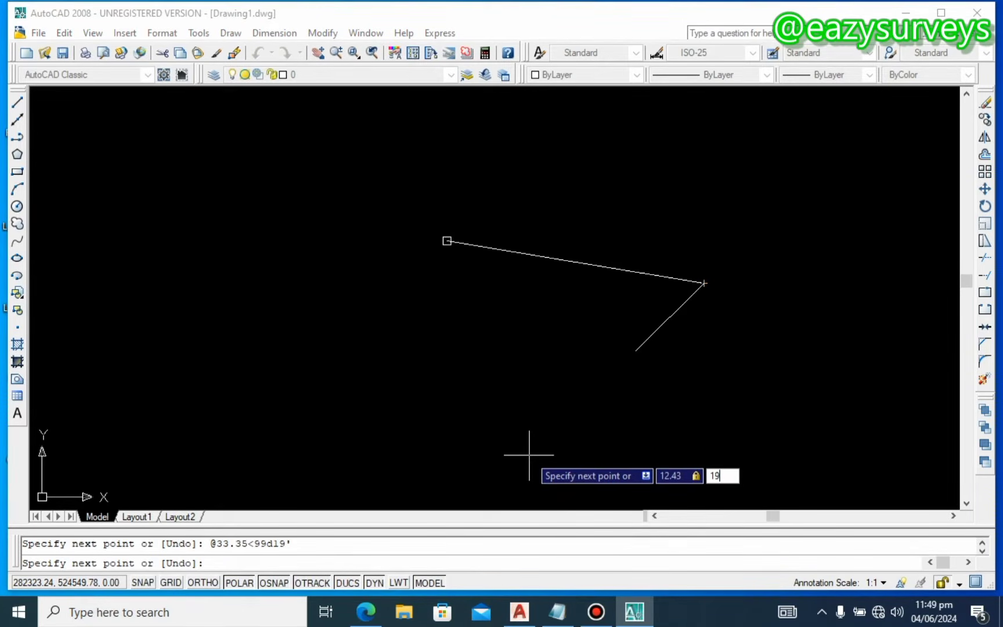
pyautogui.write("0d06'")
pyautogui.press('Return')
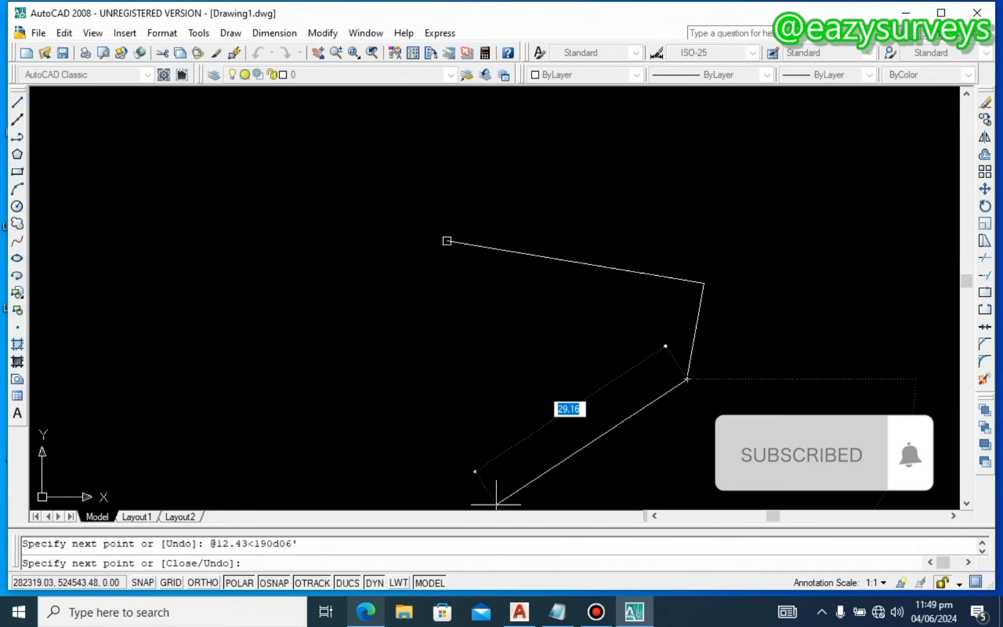
pyautogui.hotkey('alt', 'Tab')
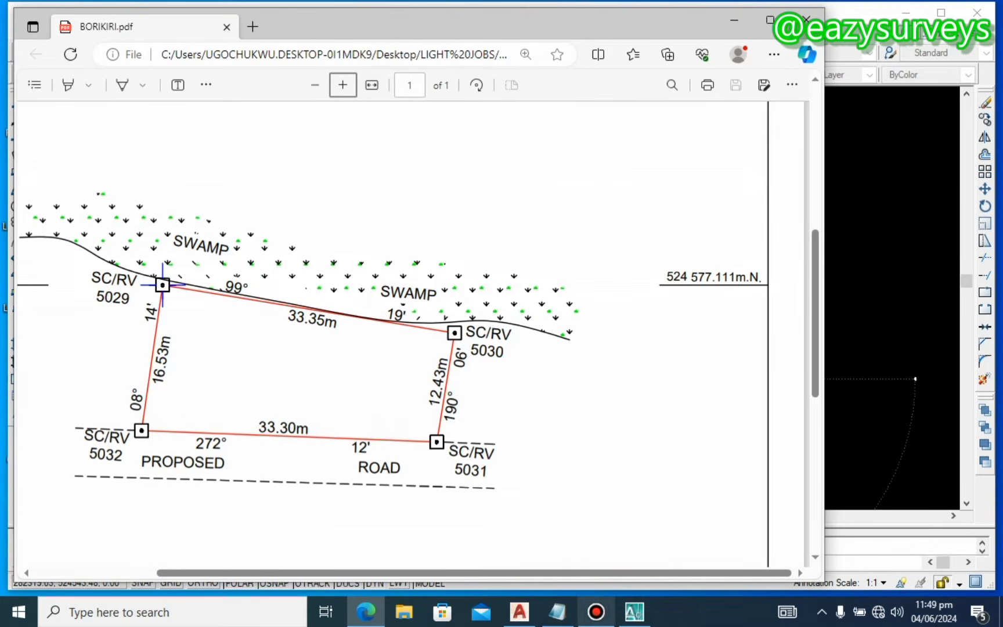
# Step: Check the survey plan, then draw the third side 33.30 long at bearing 272d12'
pyautogui.click(635, 611)
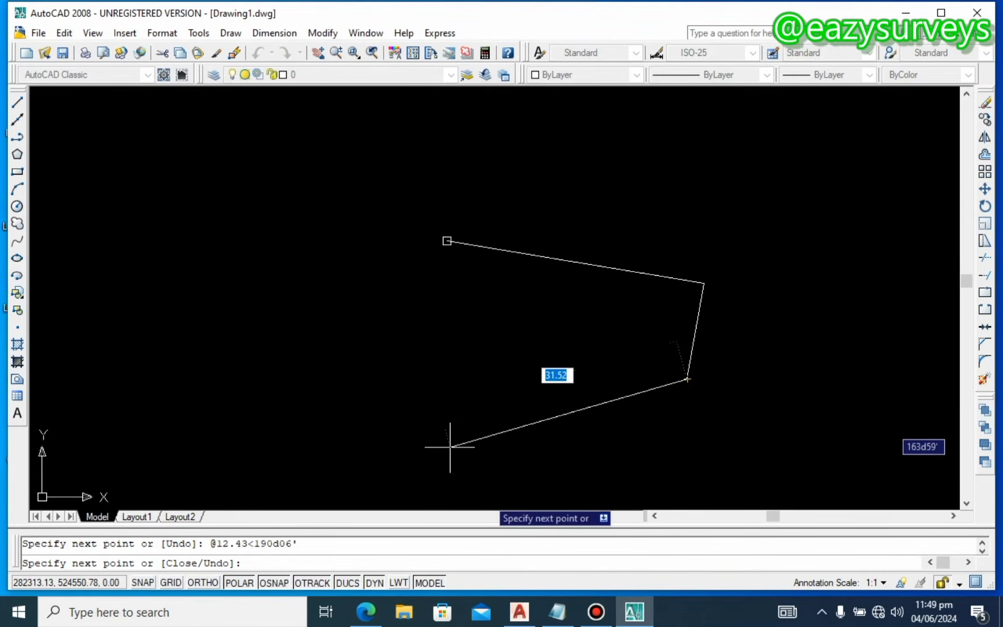
pyautogui.click(366, 612)
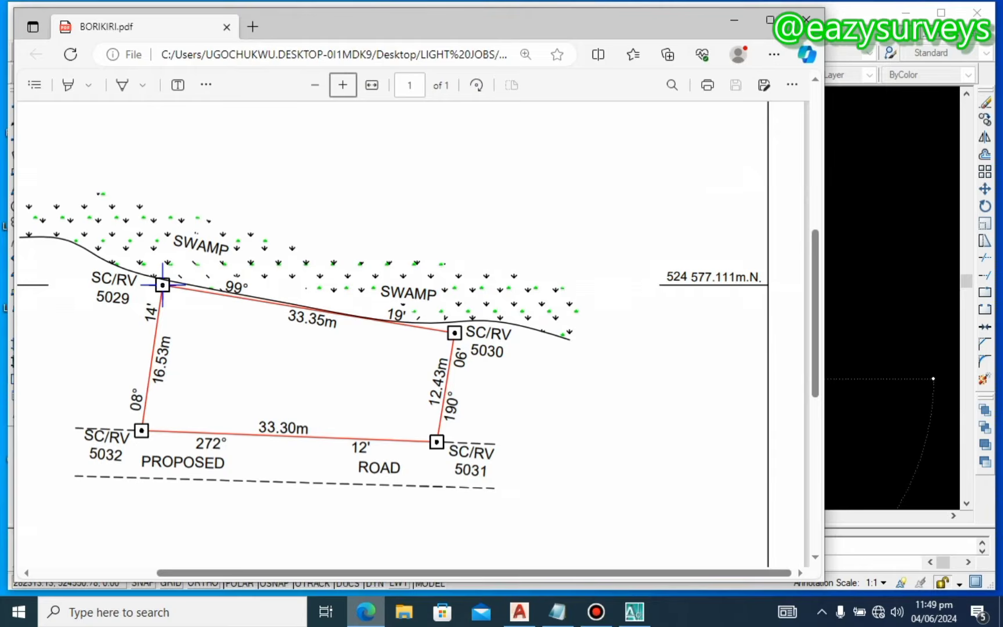
pyautogui.click(634, 611)
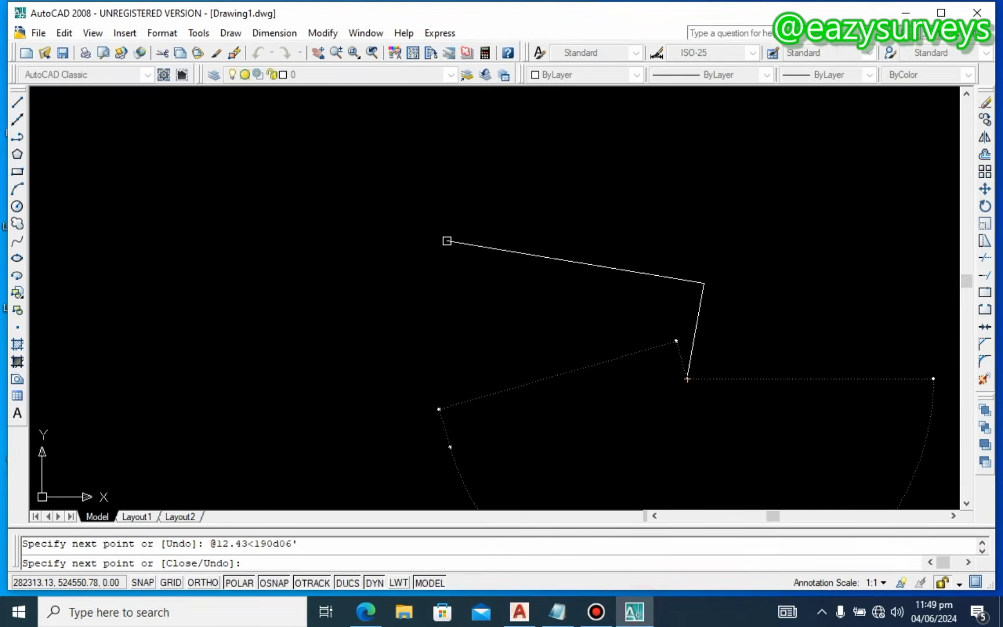
pyautogui.write('33')
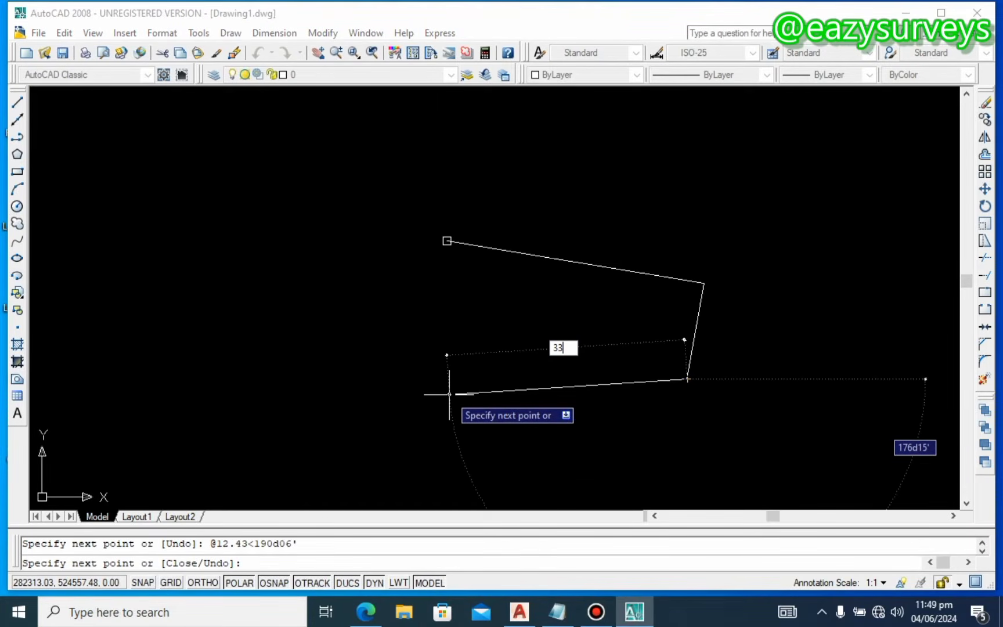
pyautogui.write('.30')
pyautogui.press('Tab')
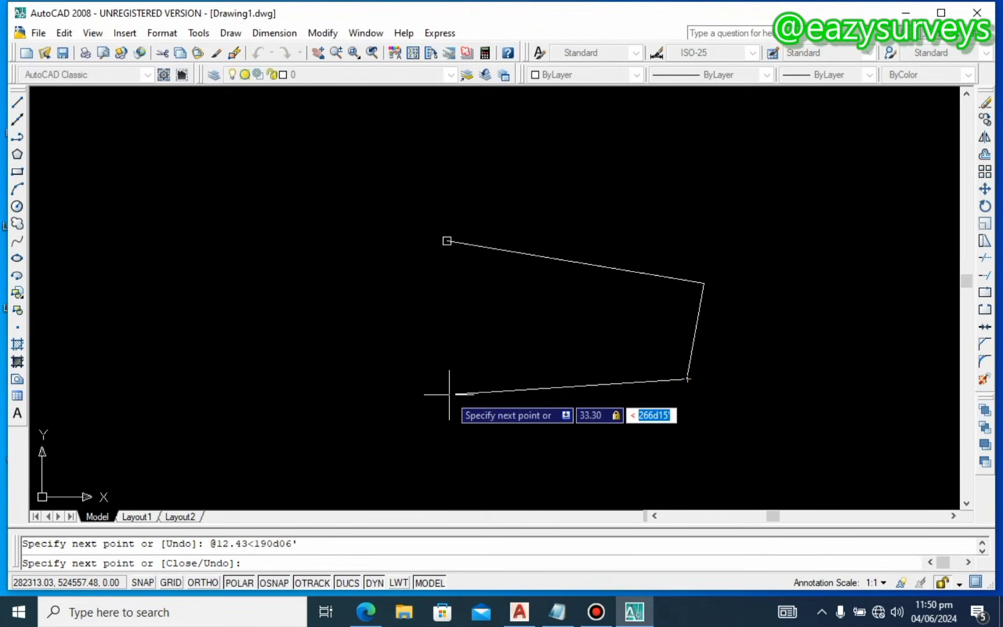
pyautogui.write('272d')
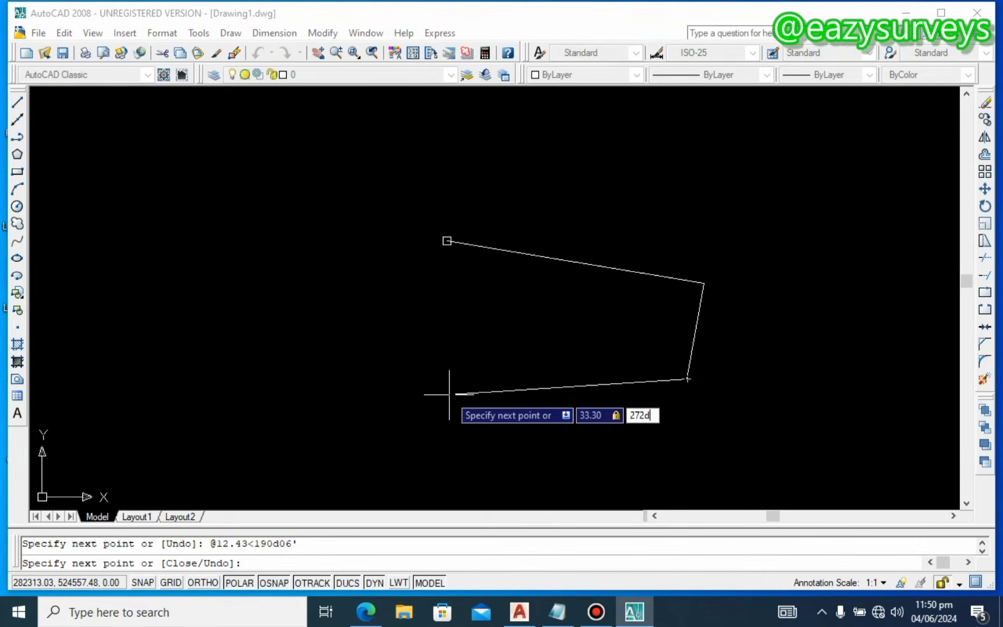
pyautogui.click(366, 612)
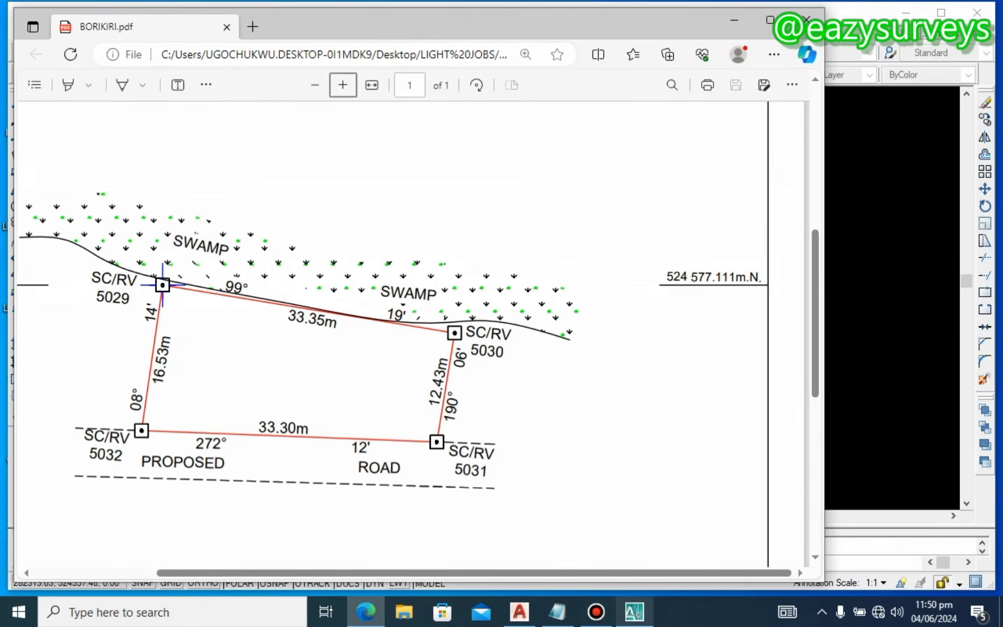
pyautogui.click(635, 611)
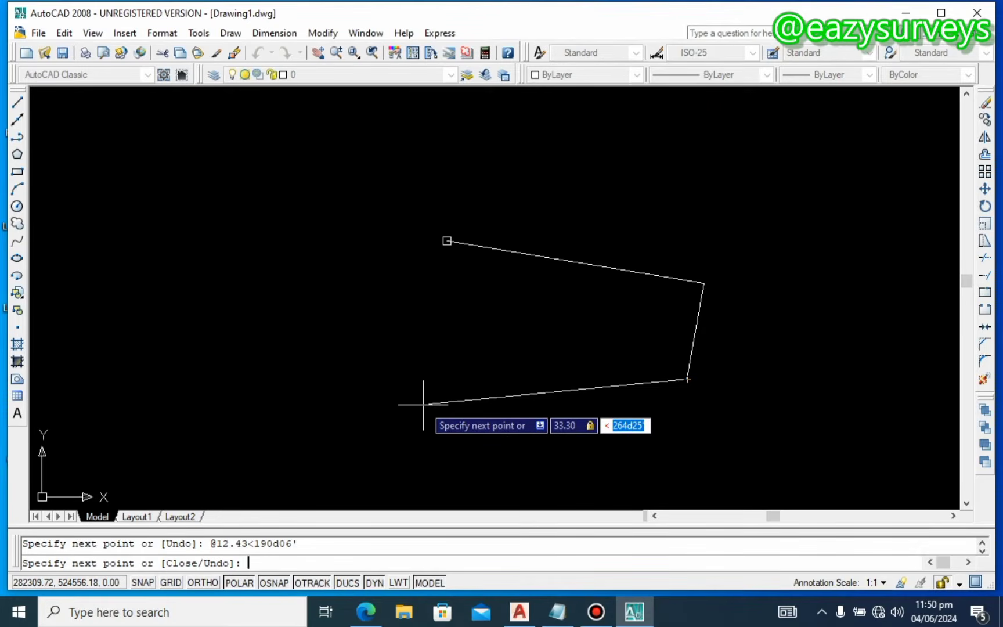
pyautogui.write("272d12'")
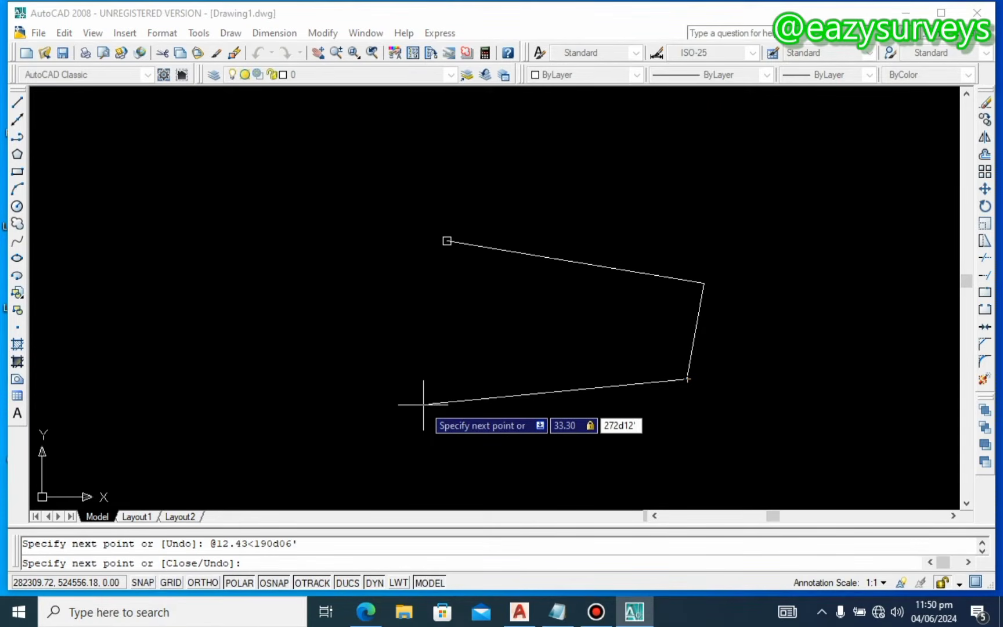
pyautogui.press('Return')
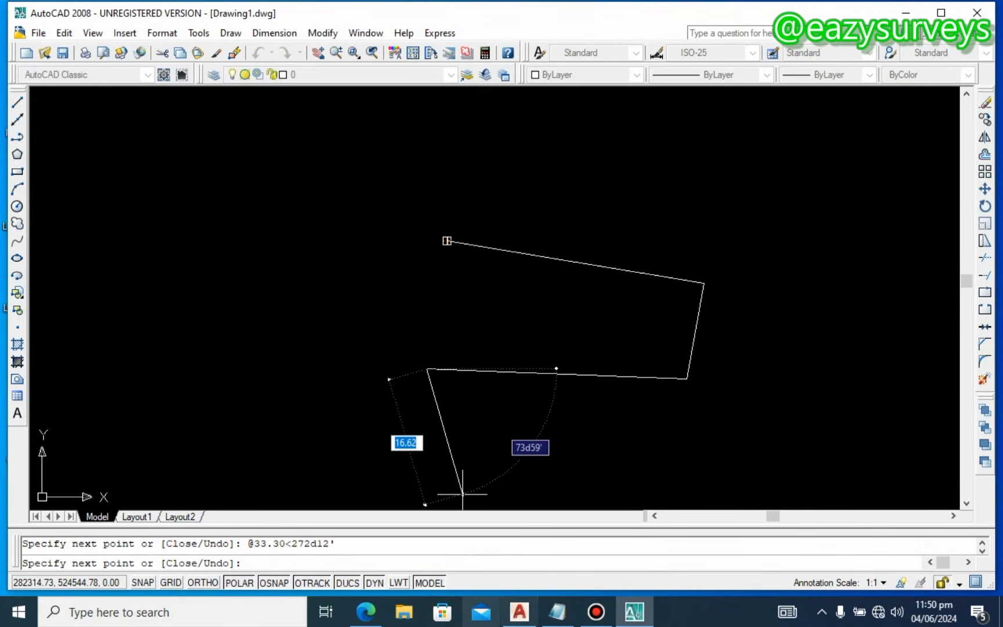
# Step: Draw the closing fourth side, 16.53 at bearing 08d14', and end the polyline
pyautogui.click(365, 611)
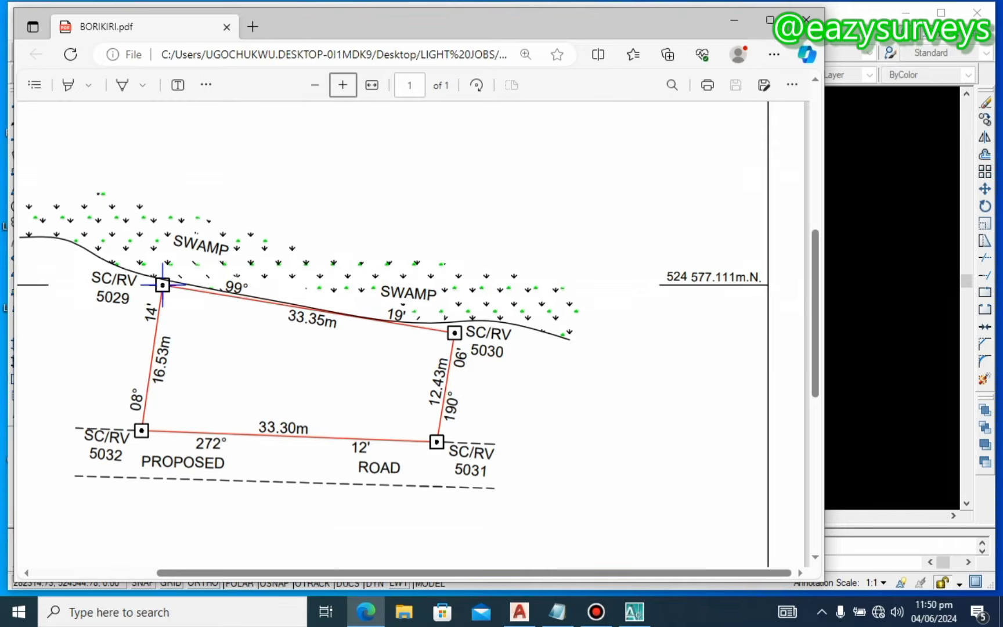
pyautogui.click(634, 612)
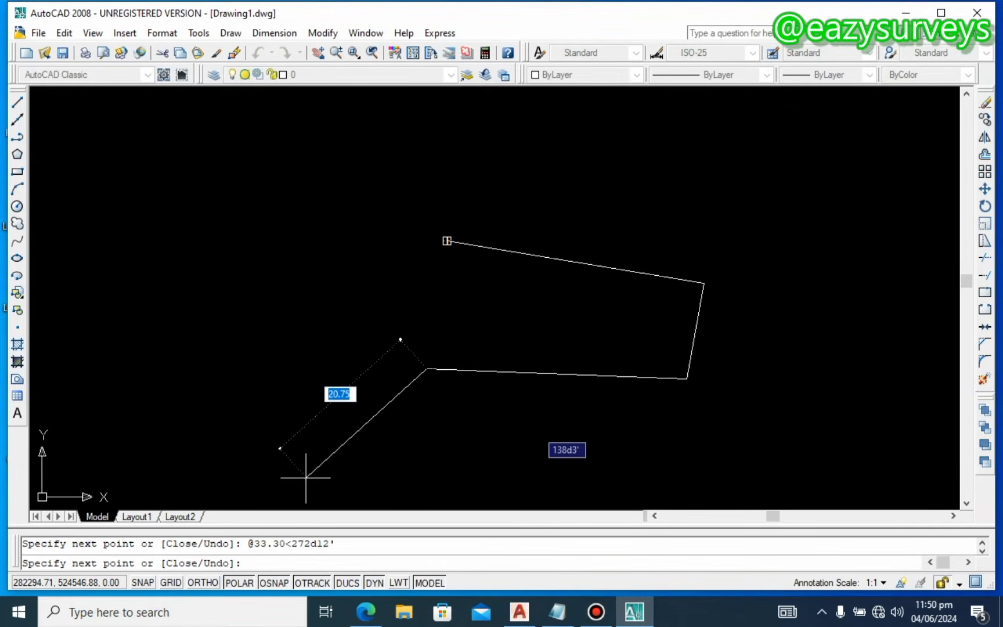
pyautogui.click(365, 612)
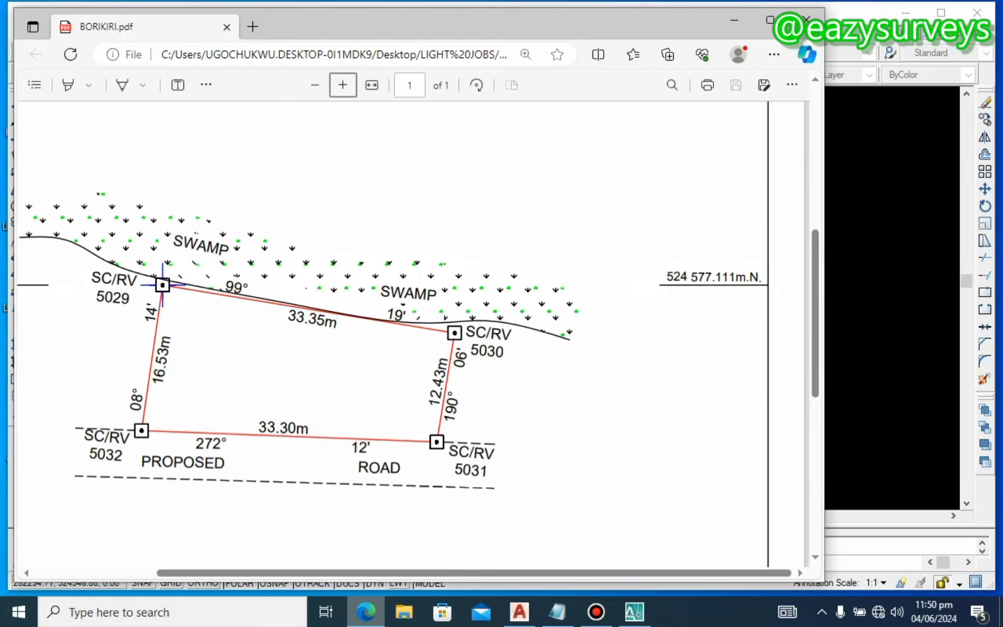
pyautogui.click(634, 612)
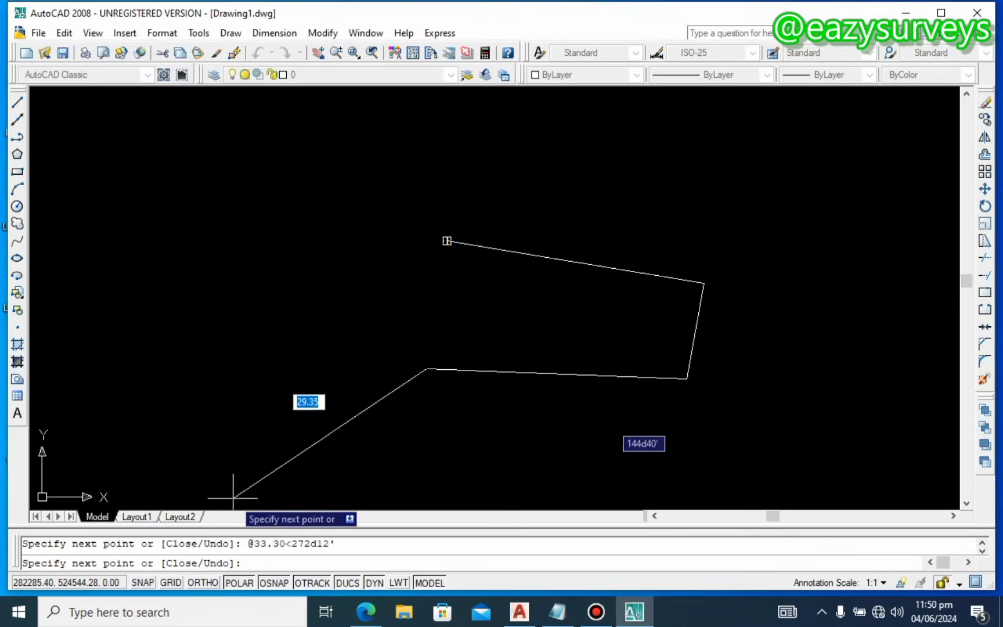
pyautogui.write('16.53')
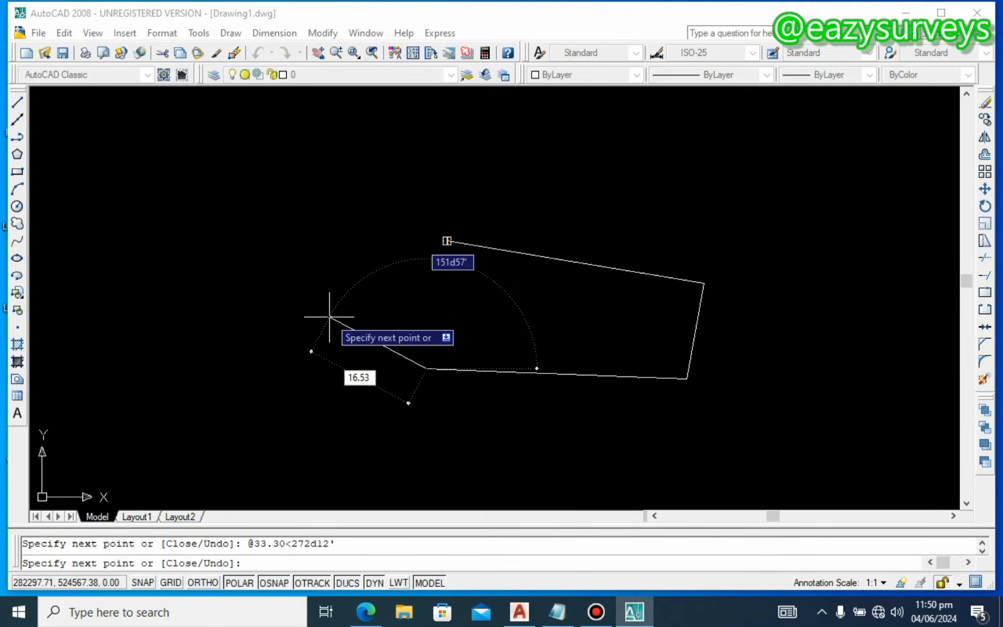
pyautogui.press('Tab')
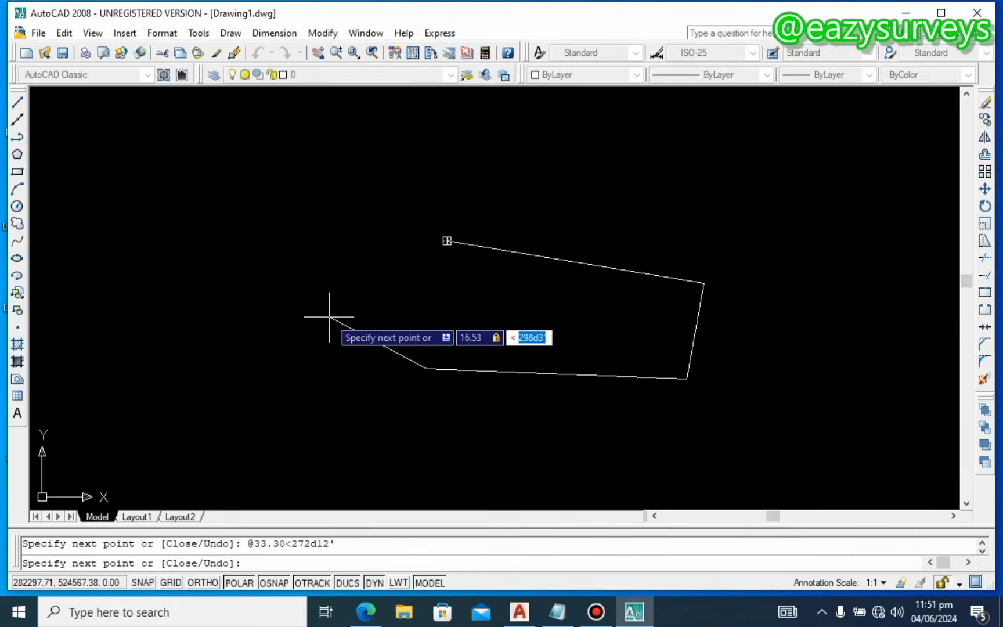
pyautogui.write('08d')
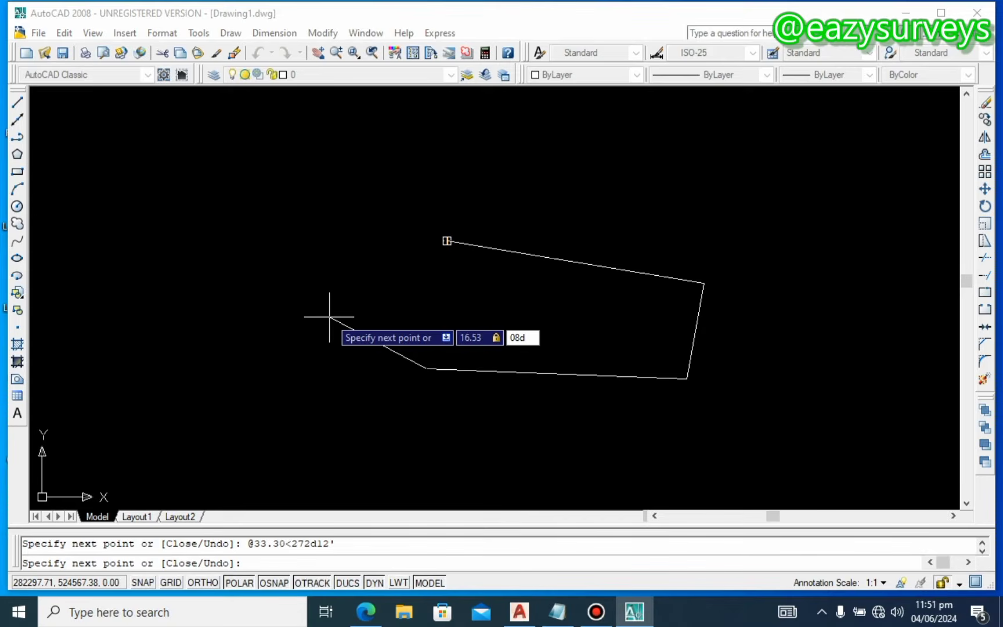
pyautogui.click(366, 612)
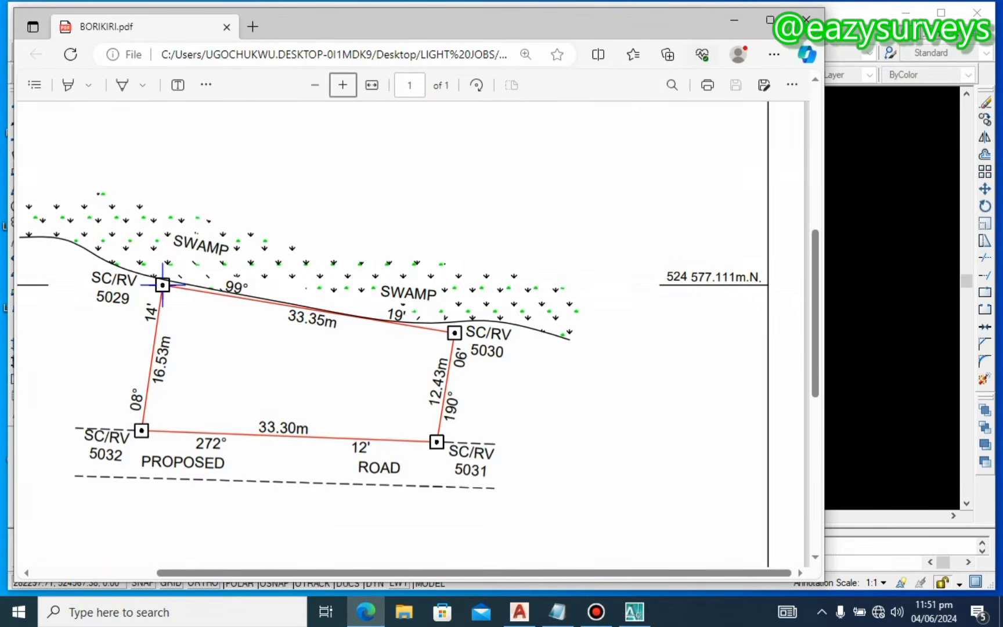
pyautogui.click(735, 20)
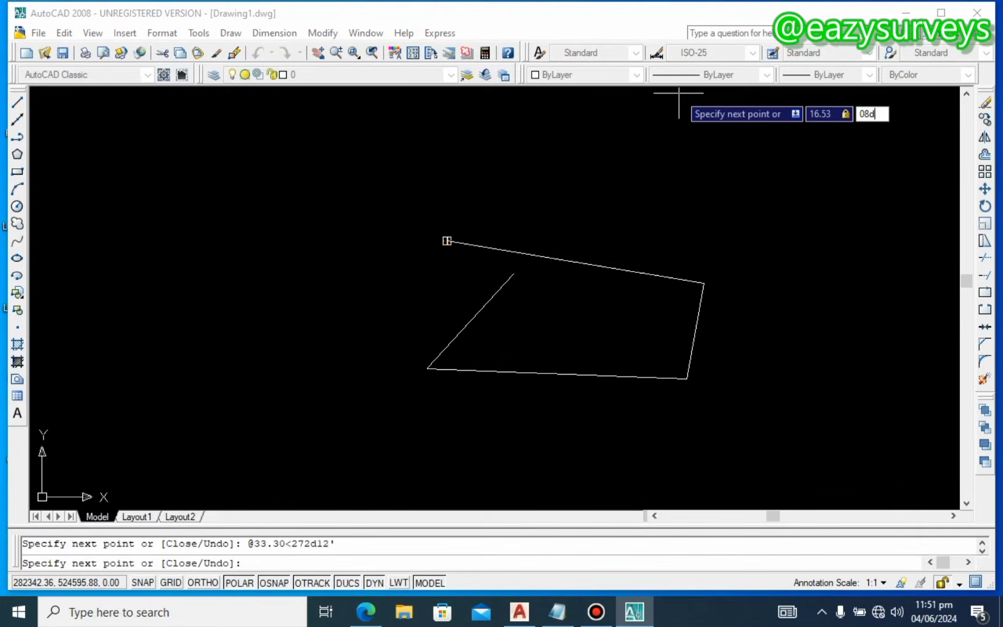
pyautogui.write("08d14'")
pyautogui.press('Return')
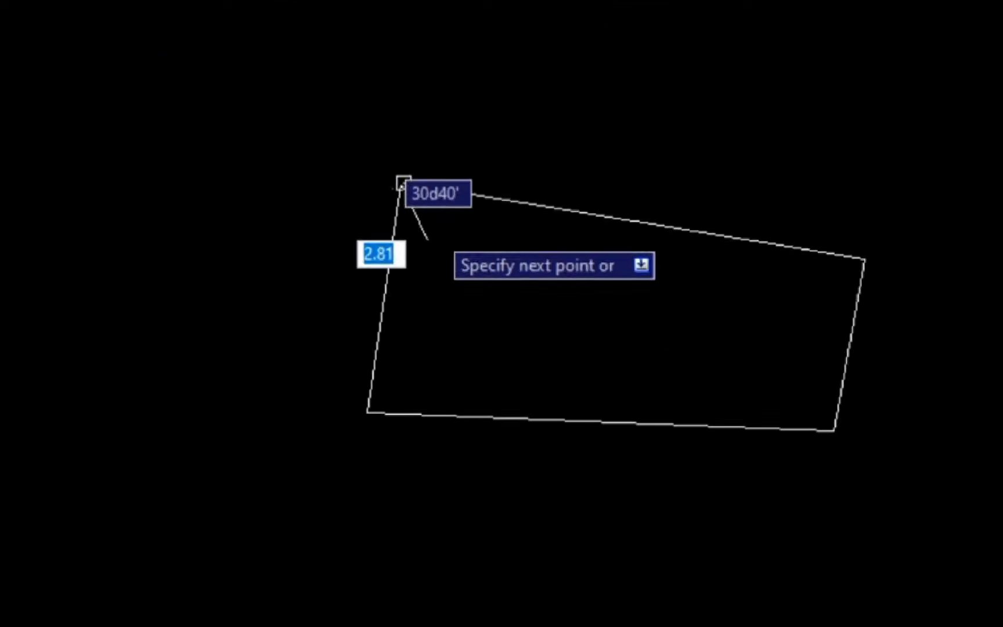
pyautogui.press('Return')
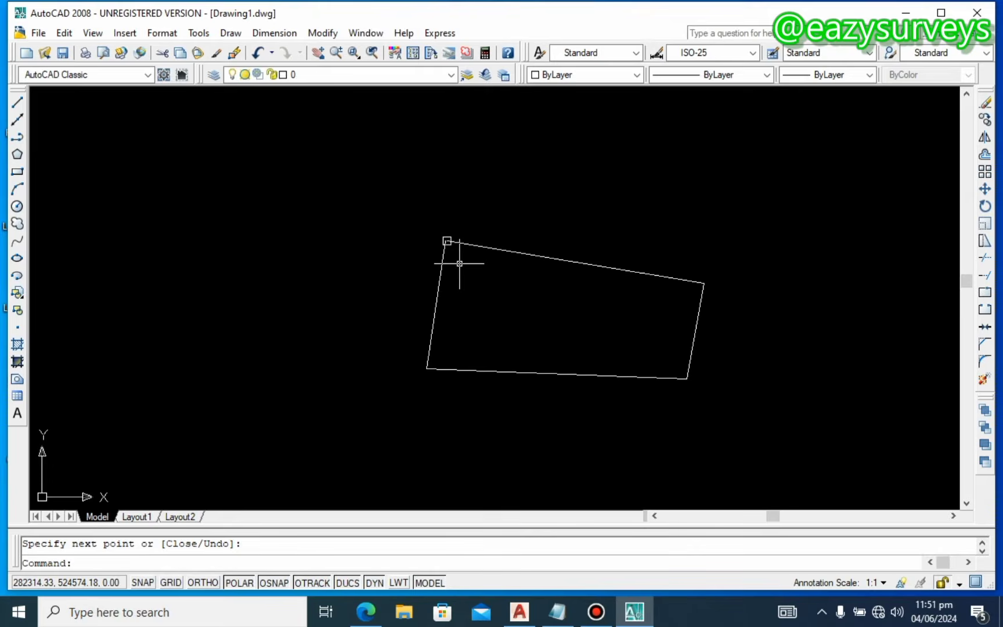
# Step: Stretch the left side's top grip with a perpendicular snap onto the top side
pyautogui.press('Escape')
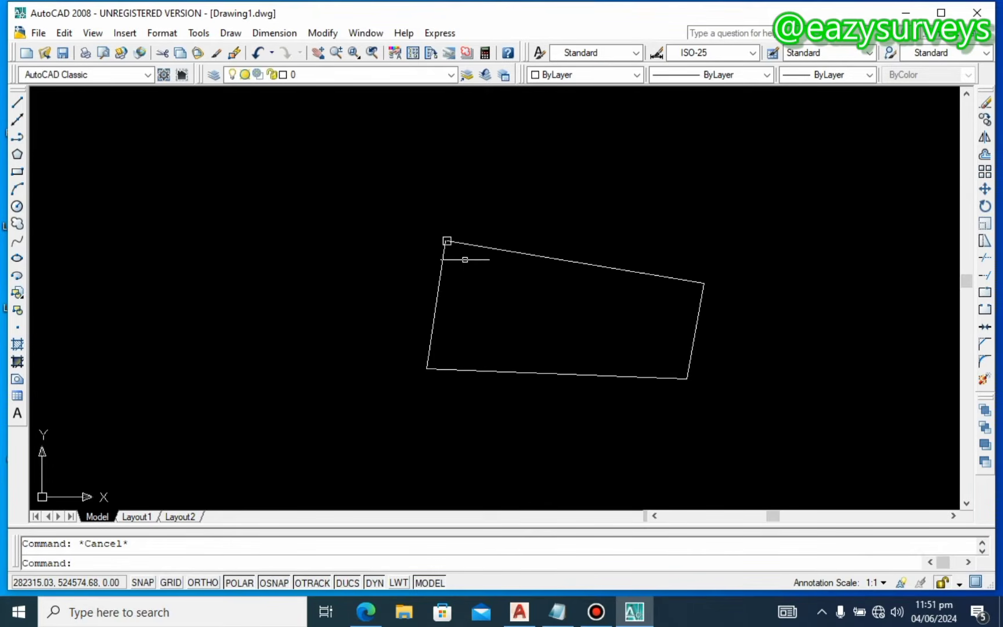
pyautogui.click(441, 255)
pyautogui.click(447, 240)
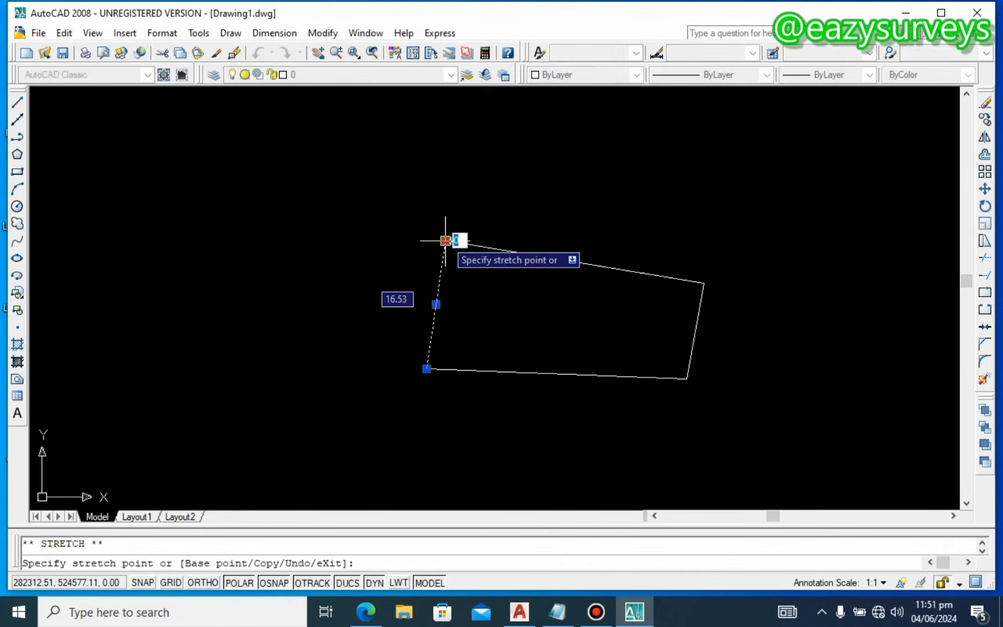
pyautogui.click(446, 240)
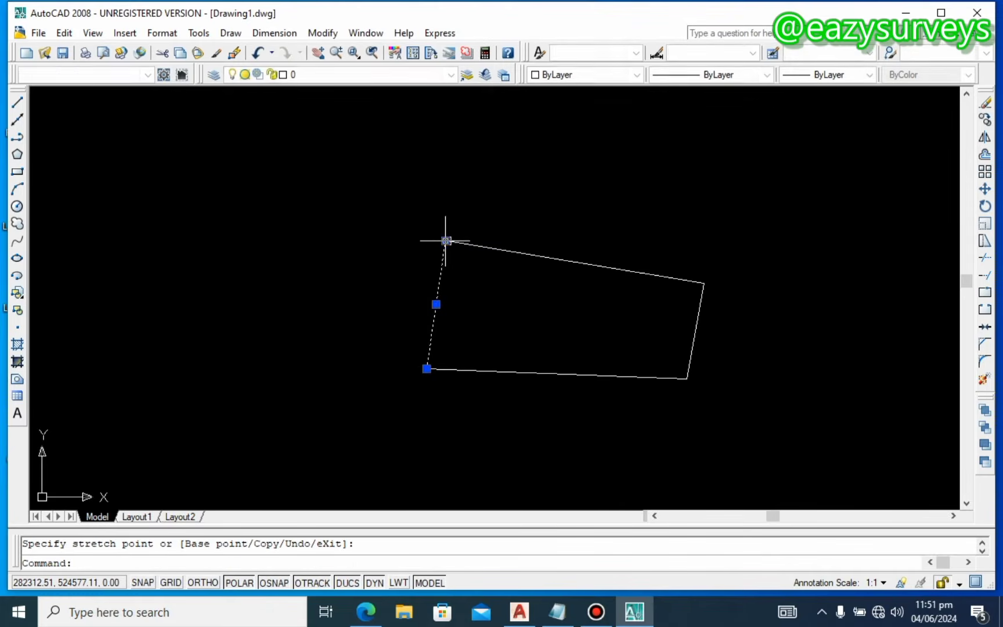
pyautogui.press('Escape')
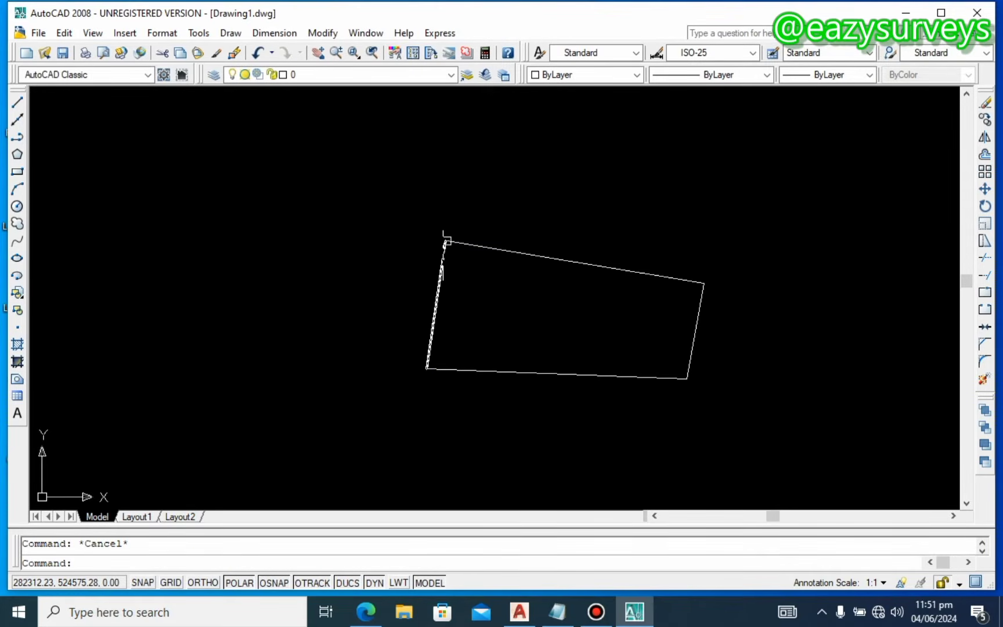
pyautogui.click(448, 244)
pyautogui.scroll(5, 446, 241)
pyautogui.click(426, 235)
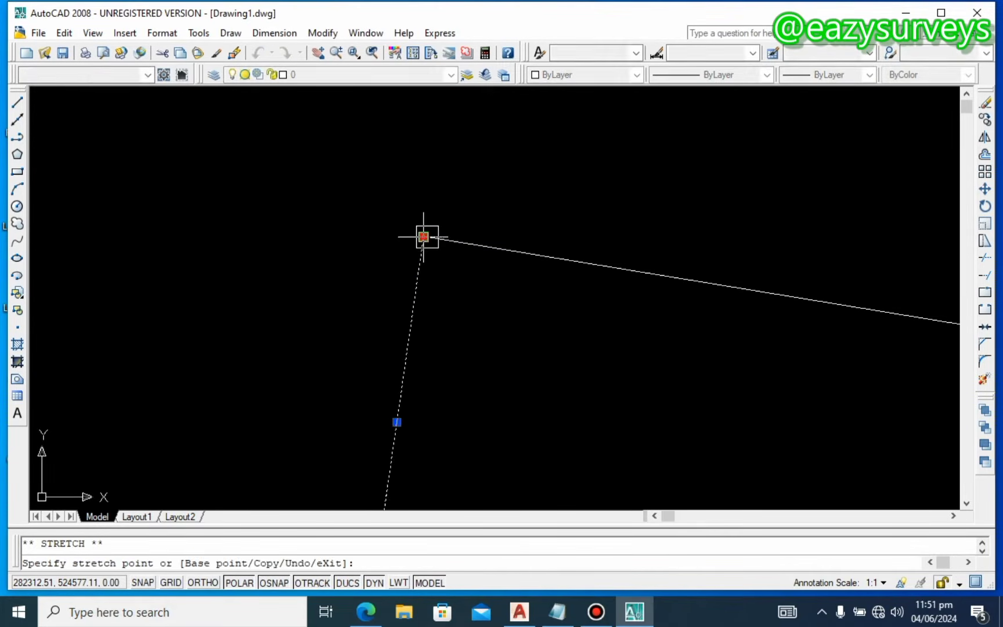
pyautogui.click(426, 234)
pyautogui.press('Escape')
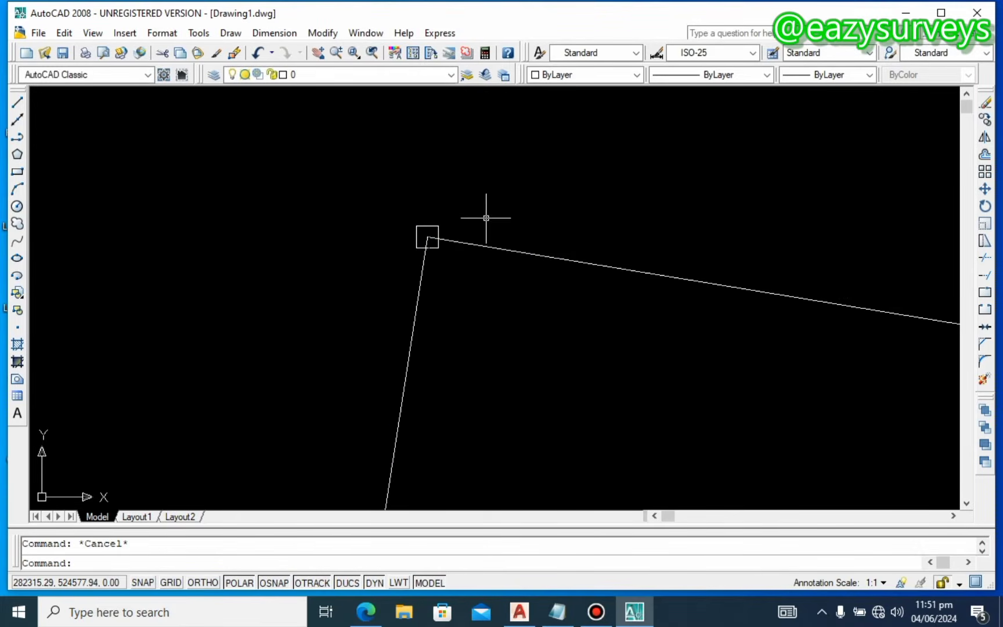
pyautogui.scroll(-5, 486, 217)
pyautogui.moveTo(532, 227); pyautogui.dragTo(504, 245, button='middle')
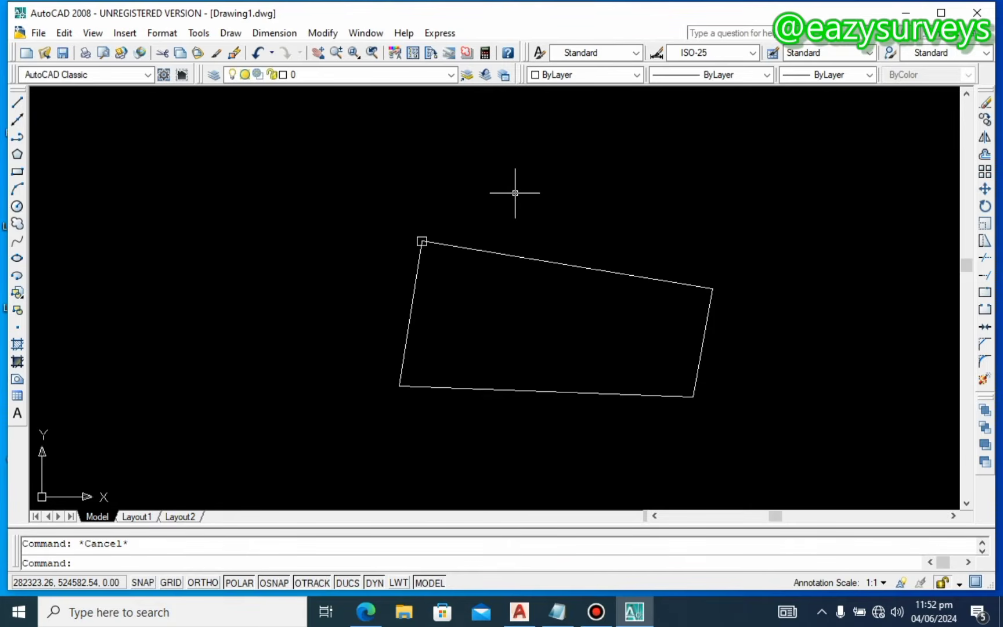
# Step: Place PO point markers on the right, lower-right and lower-left corners, then start Save As
pyautogui.moveTo(515, 193); pyautogui.dragTo(535, 508)
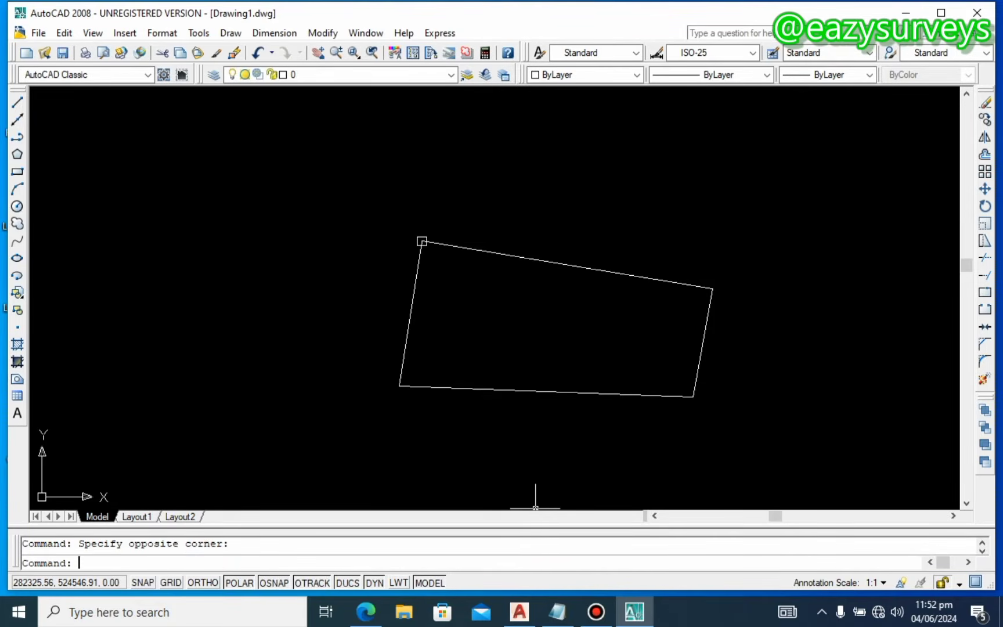
pyautogui.write('po')
pyautogui.press('Return')
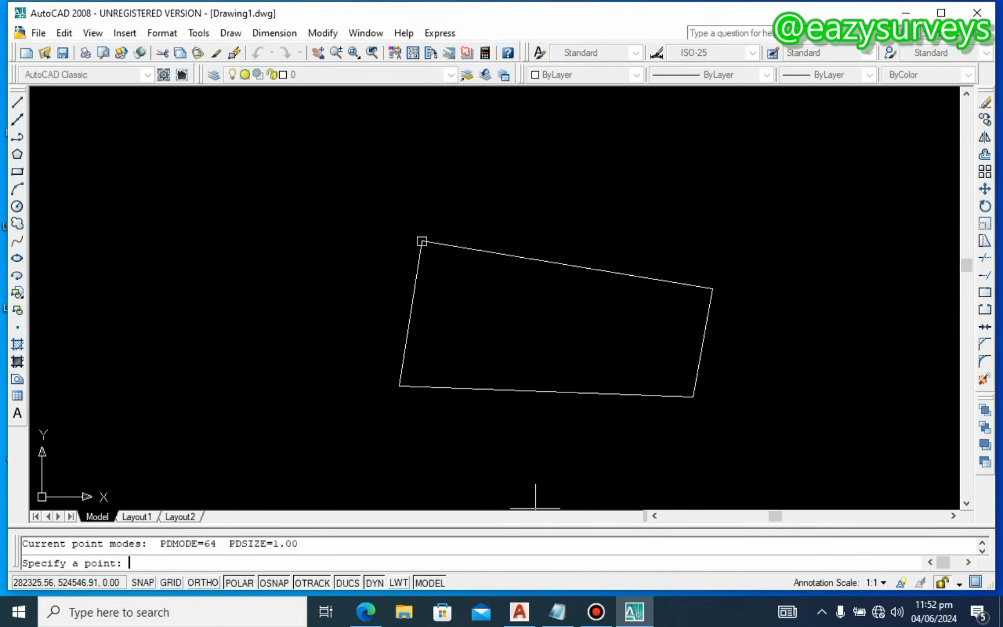
pyautogui.click(713, 288)
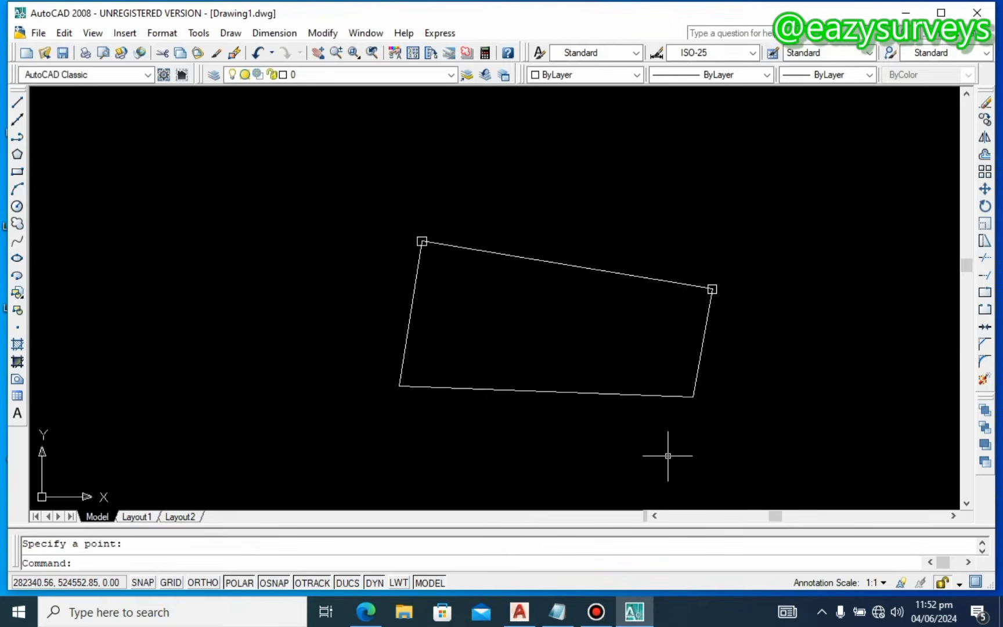
pyautogui.press('Return')
pyautogui.click(692, 397)
pyautogui.press('Return')
pyautogui.click(399, 384)
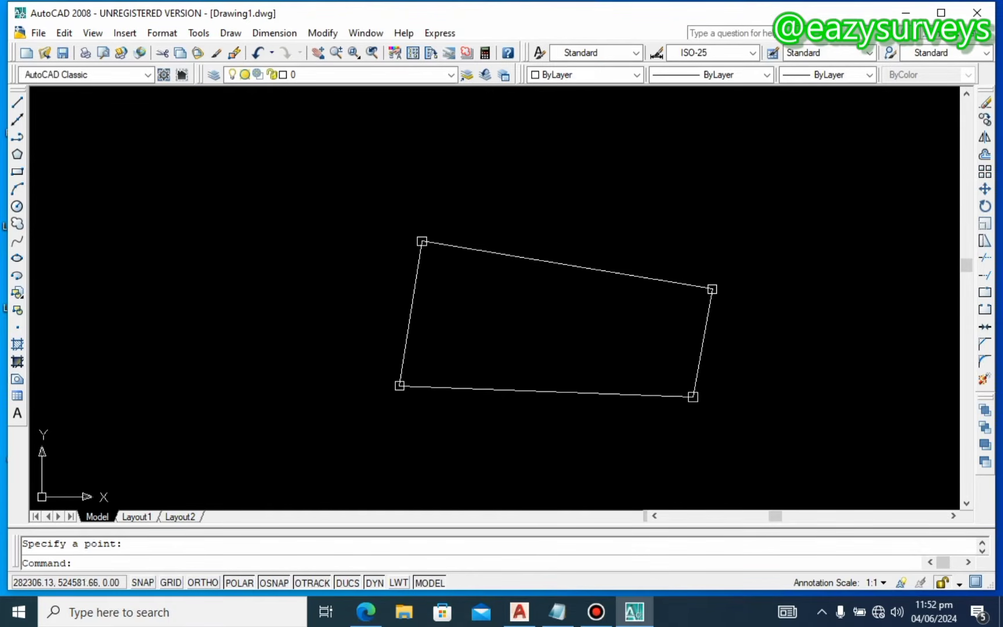
pyautogui.scroll(3, 433, 259)
pyautogui.scroll(3, 413, 272)
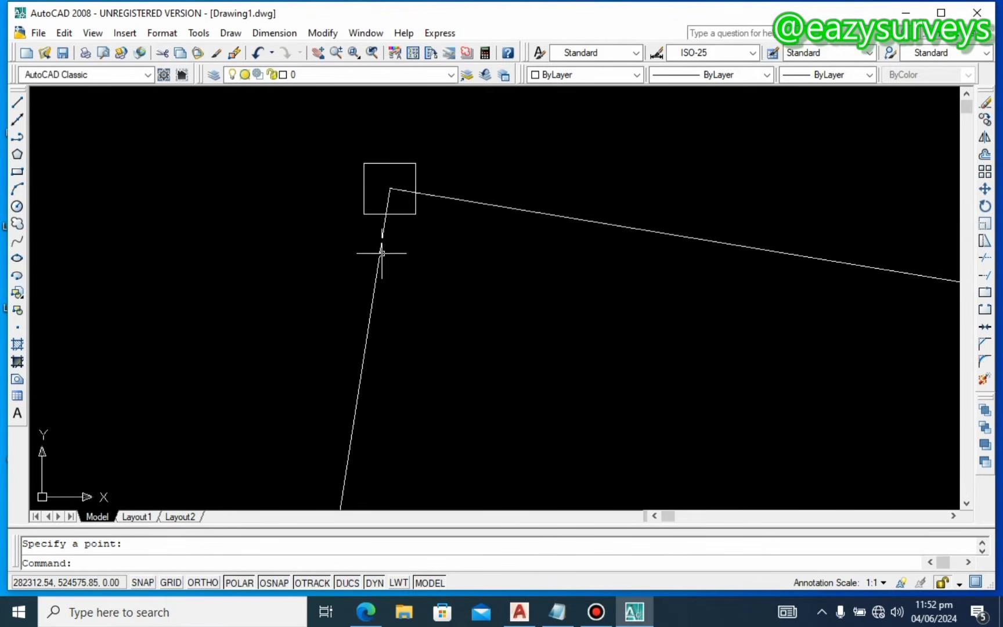
pyautogui.scroll(-5, 382, 254)
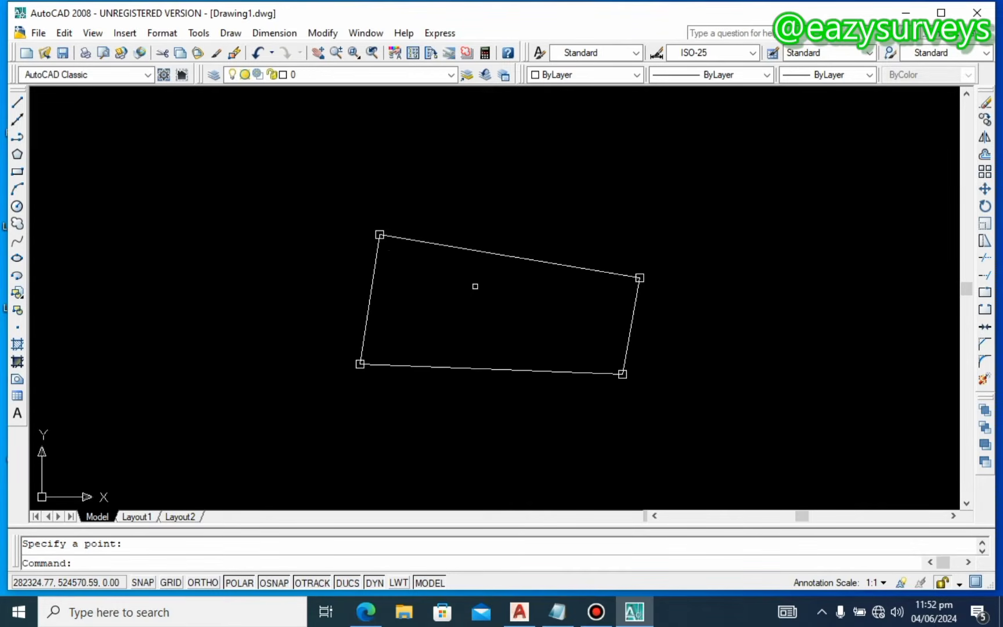
pyautogui.hotkey('ctrl', 's')
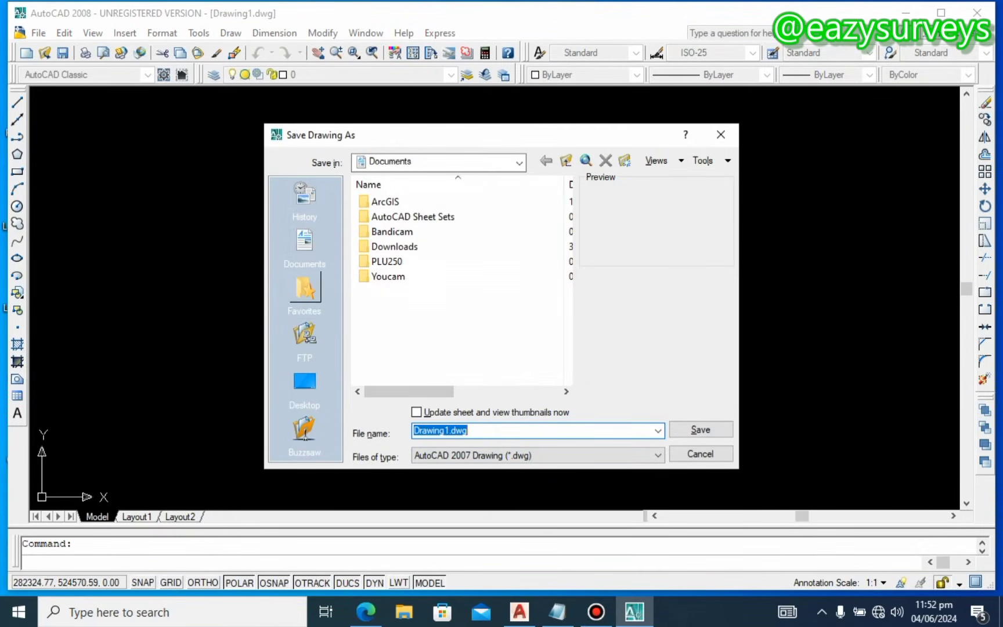
# Step: Save the drawing as TRAINING in the LIGHT JOBS folder on the Desktop
pyautogui.click(306, 381)
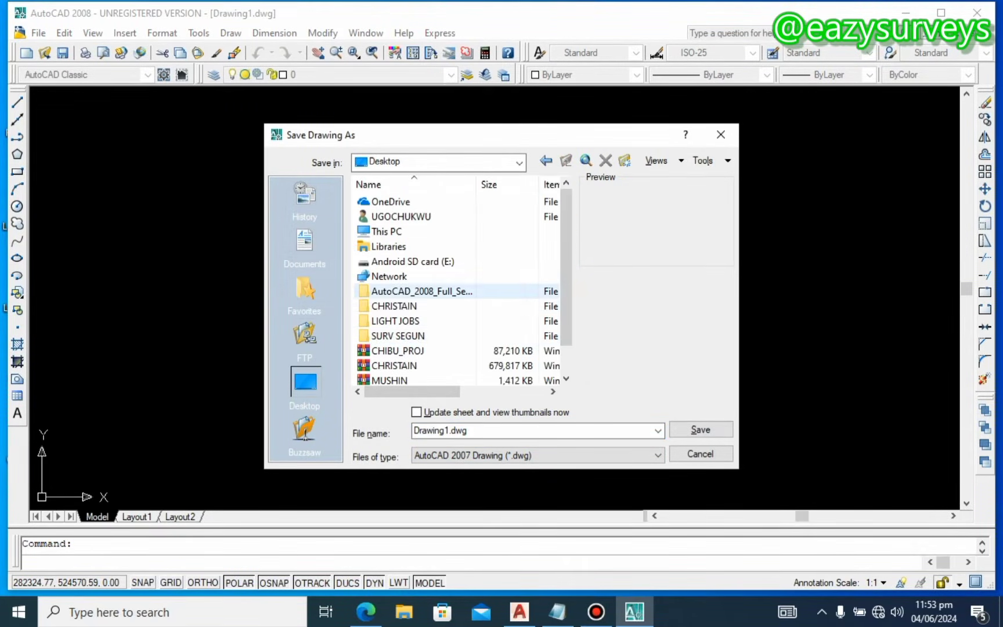
pyautogui.doubleClick(409, 321)
pyautogui.doubleClick(482, 430)
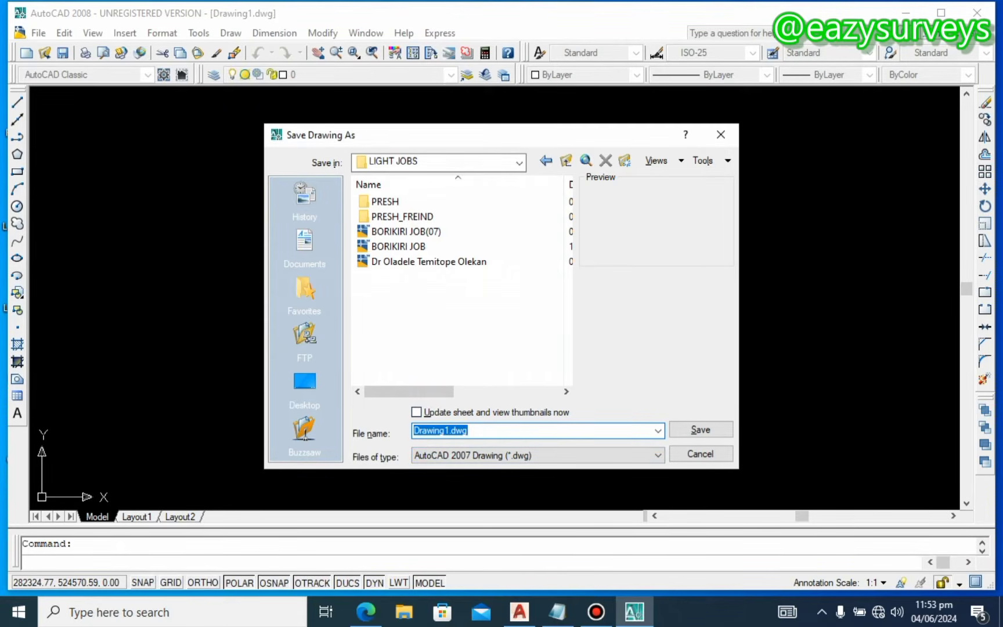
pyautogui.write('tra')
pyautogui.press('BackSpace')
pyautogui.press('BackSpace')
pyautogui.press('BackSpace')
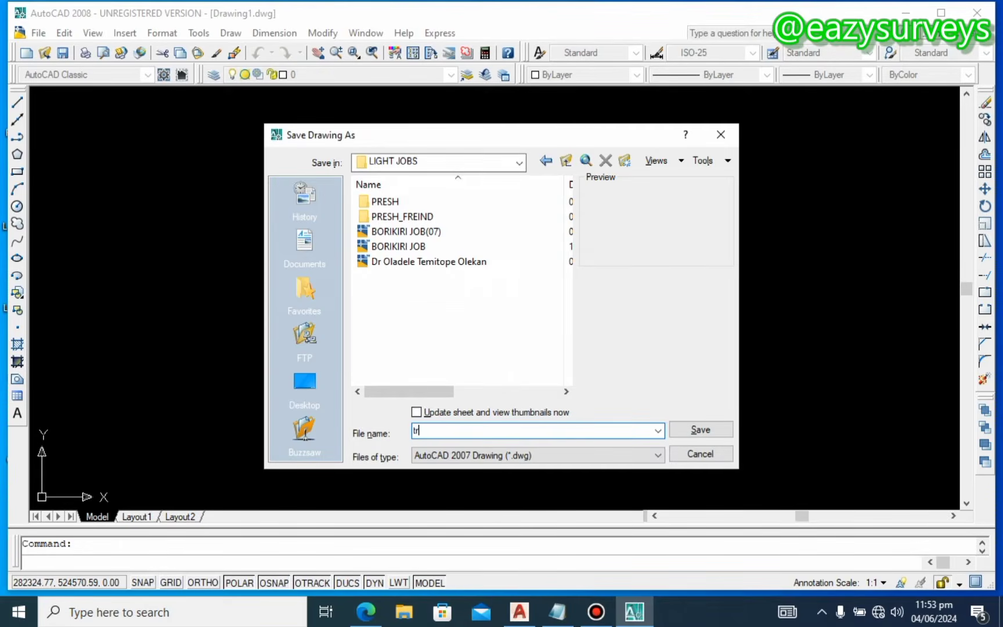
pyautogui.write('TRA')
pyautogui.write('ING')
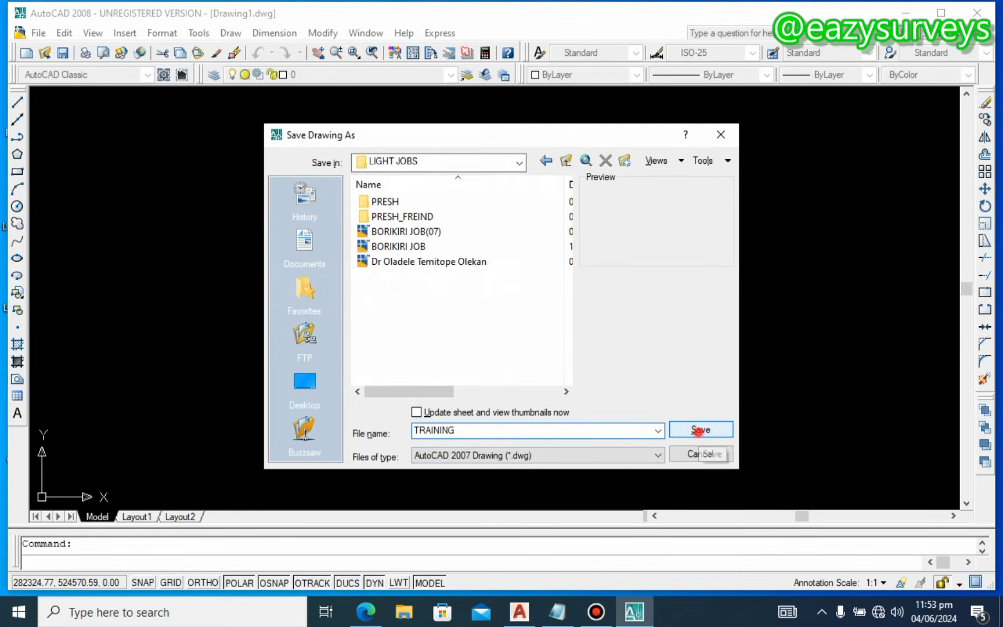
pyautogui.click(699, 430)
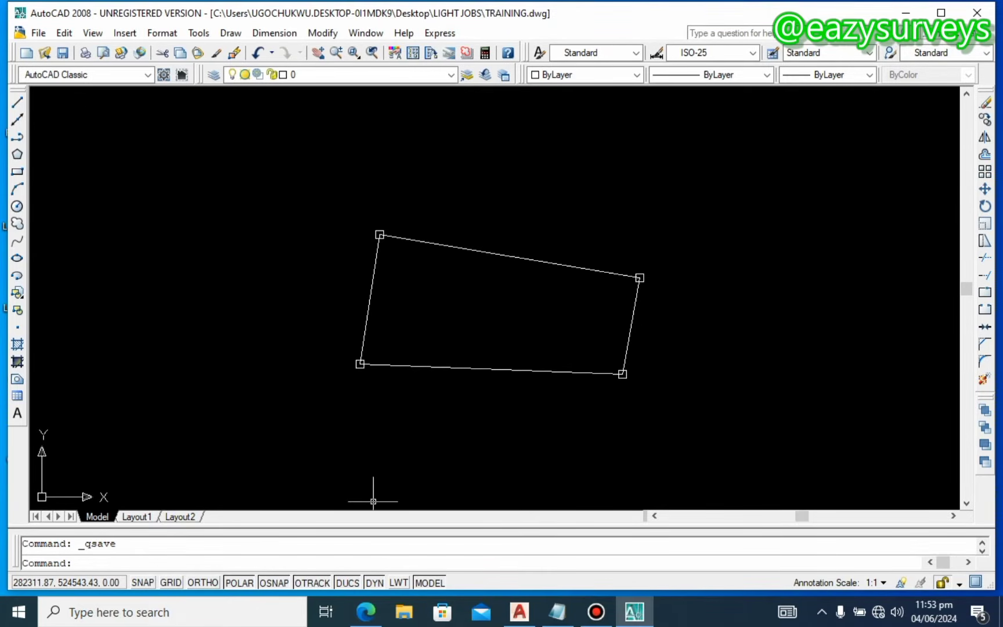
# Step: Measure the top side with DIST (33.21 at 99d19') and select that readout in the command history
pyautogui.click(90, 563)
pyautogui.write('DIST')
pyautogui.press('Return')
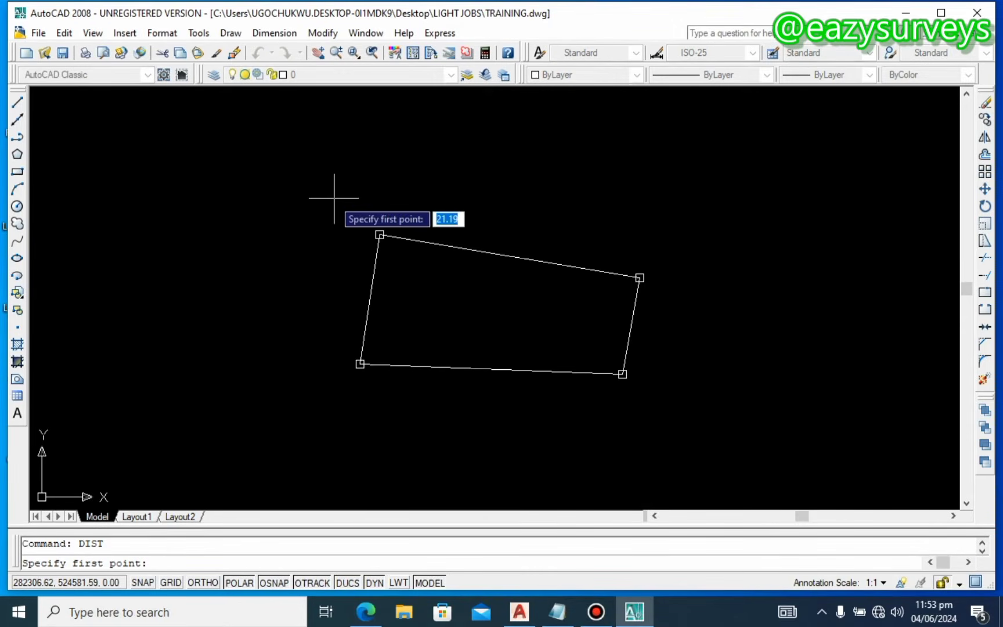
pyautogui.moveTo(413, 252); pyautogui.dragTo(367, 247, button='middle')
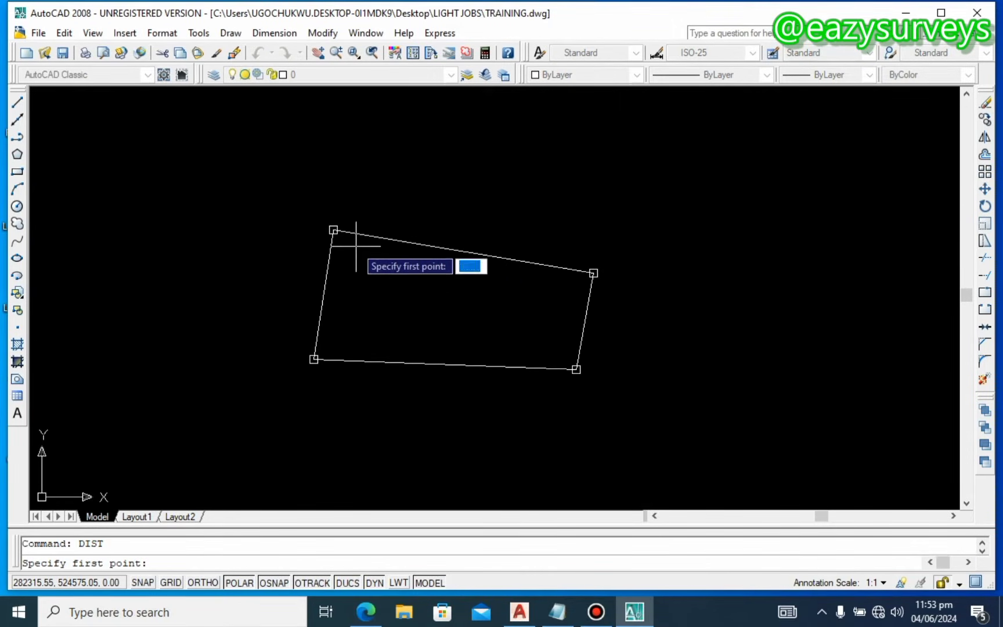
pyautogui.scroll(3, 355, 244)
pyautogui.click(318, 223)
pyautogui.moveTo(400, 261); pyautogui.dragTo(273, 208, button='middle')
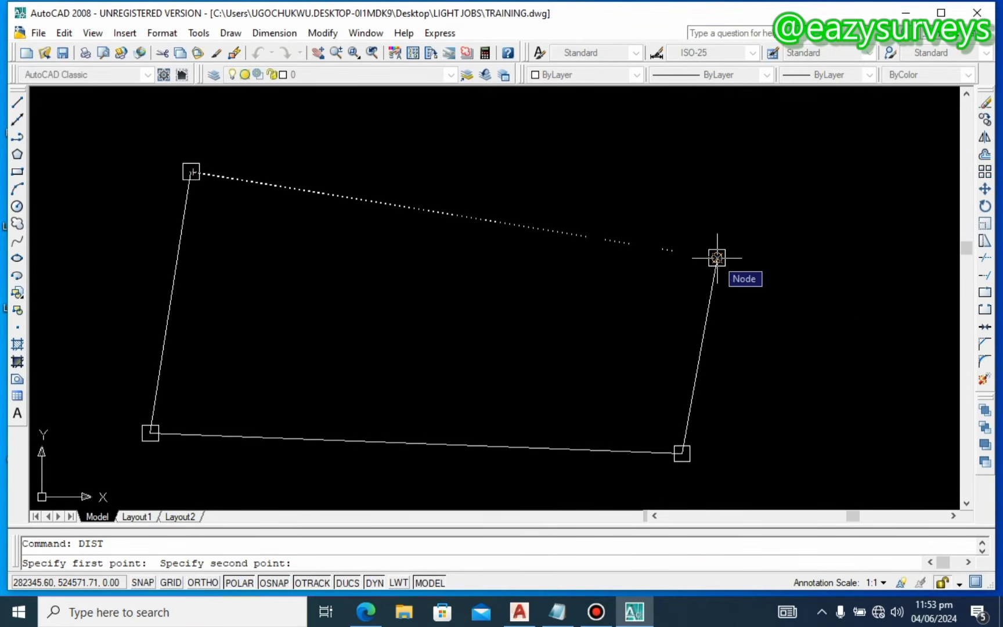
pyautogui.click(717, 257)
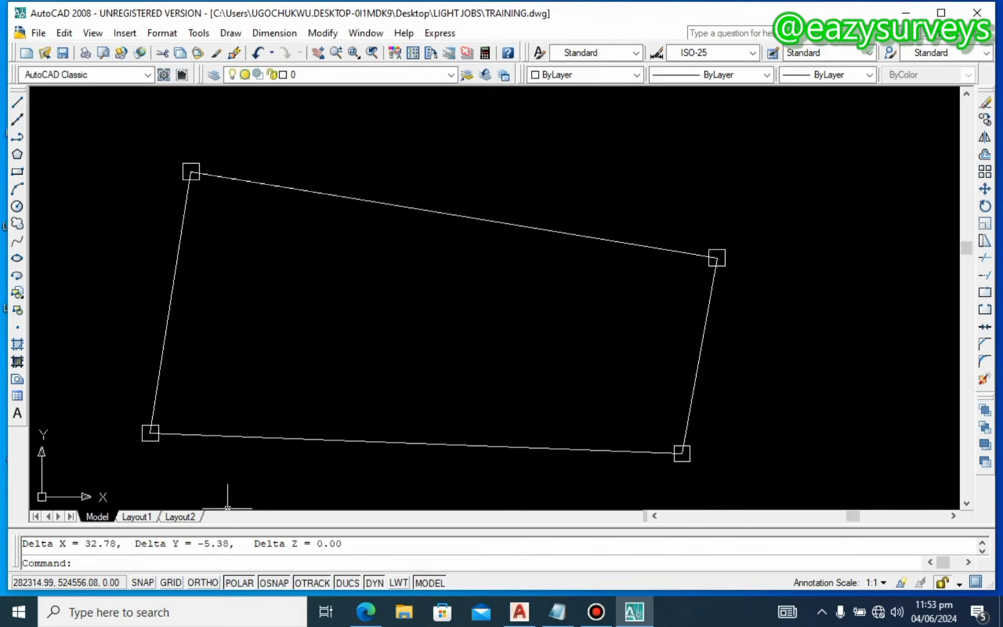
pyautogui.scroll(1, 227, 544)
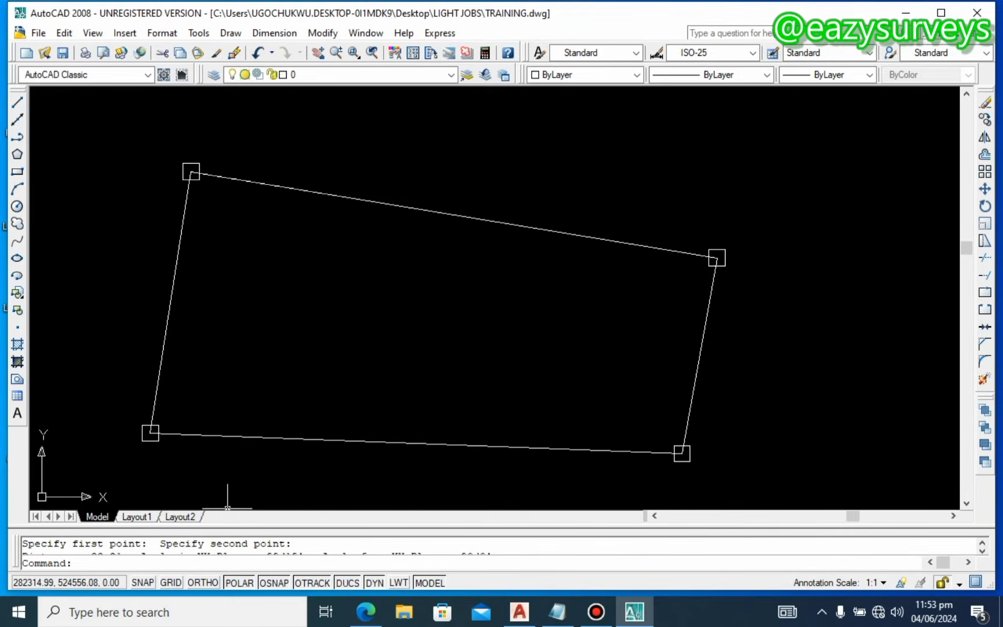
pyautogui.scroll(-1, 212, 543)
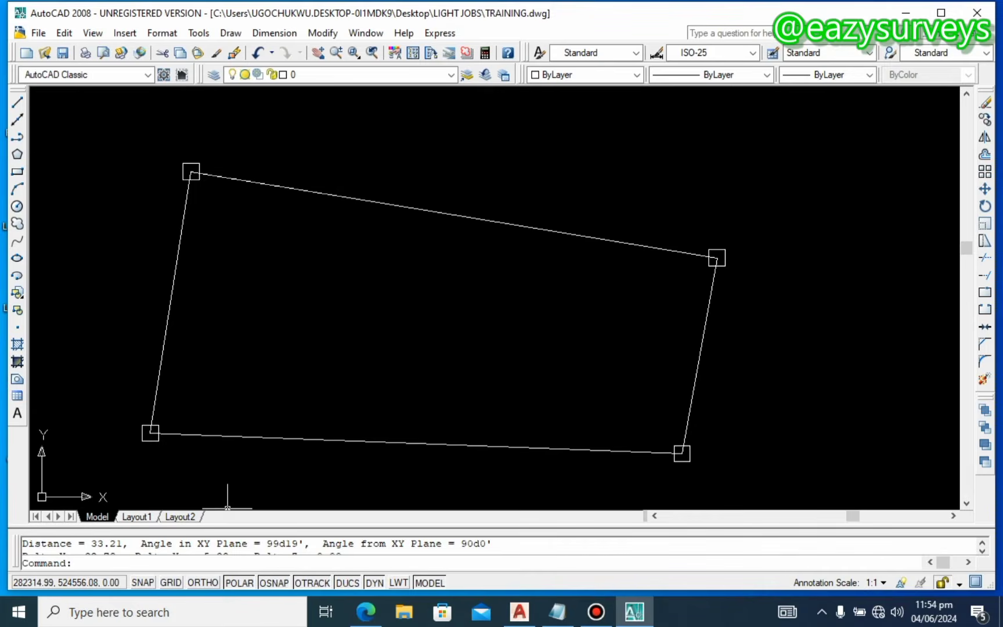
pyautogui.moveTo(305, 544); pyautogui.dragTo(90, 544)
# Step: Copy the '33.21, Angle in XY Plane = 99d19'' readout and paste it as text inside the parcel
pyautogui.rightClick(100, 543)
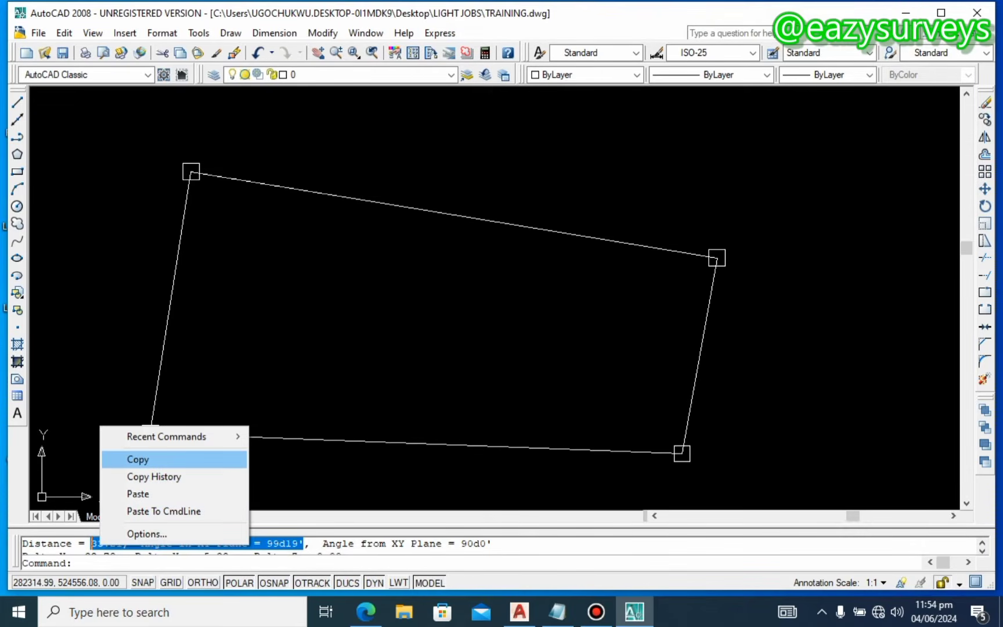
pyautogui.click(138, 459)
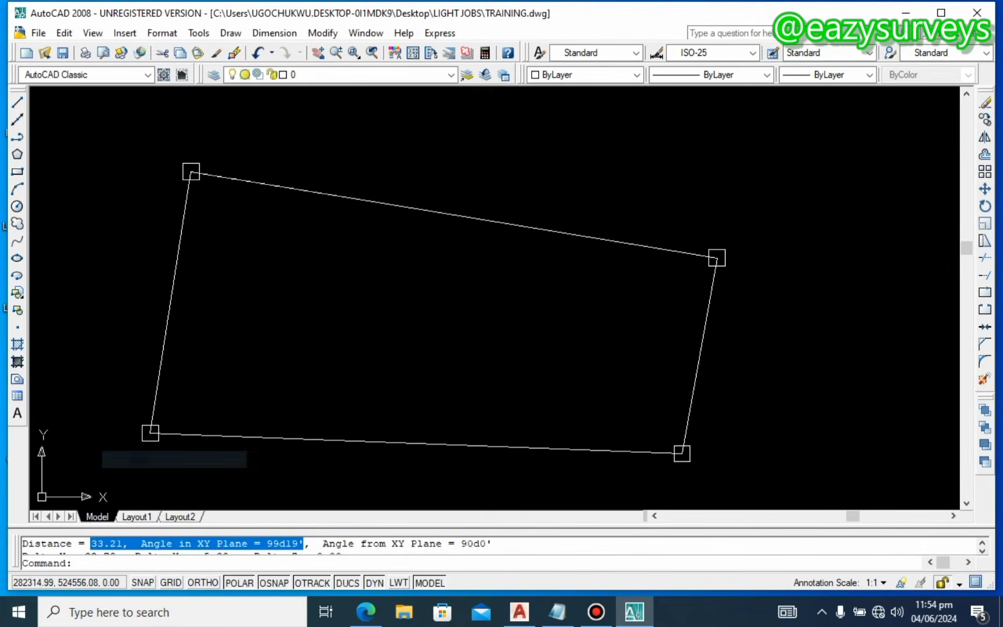
pyautogui.click(351, 223)
pyautogui.click(332, 219)
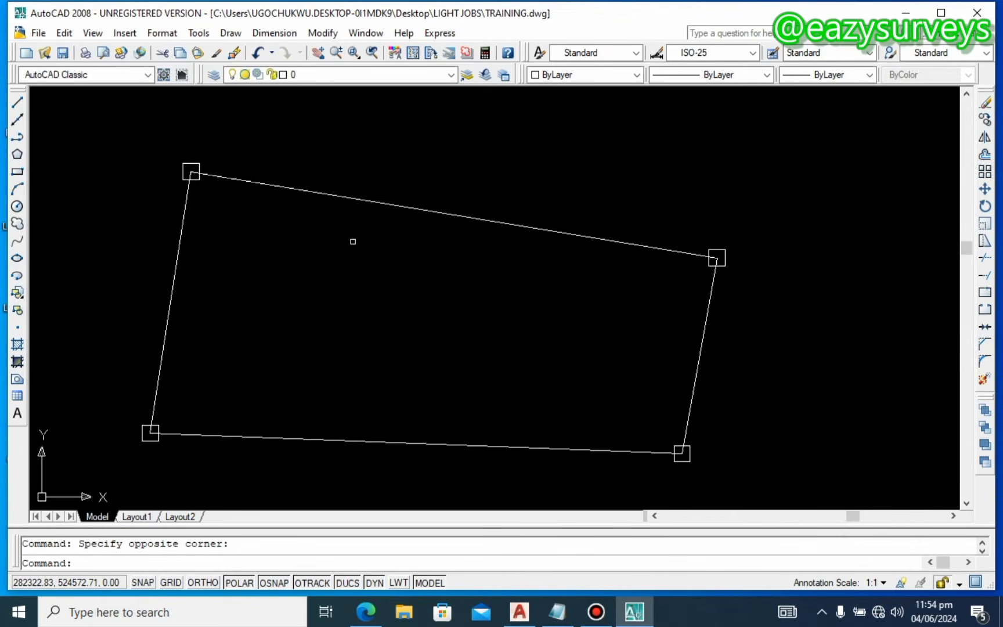
pyautogui.hotkey('ctrl', 'v')
pyautogui.click(241, 302)
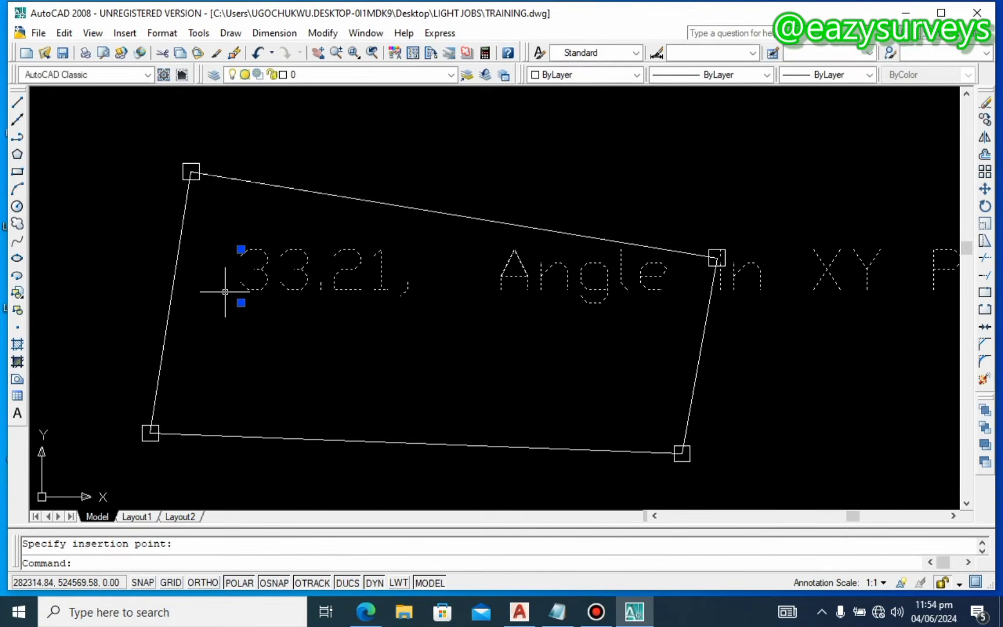
pyautogui.scroll(-2, 239, 299)
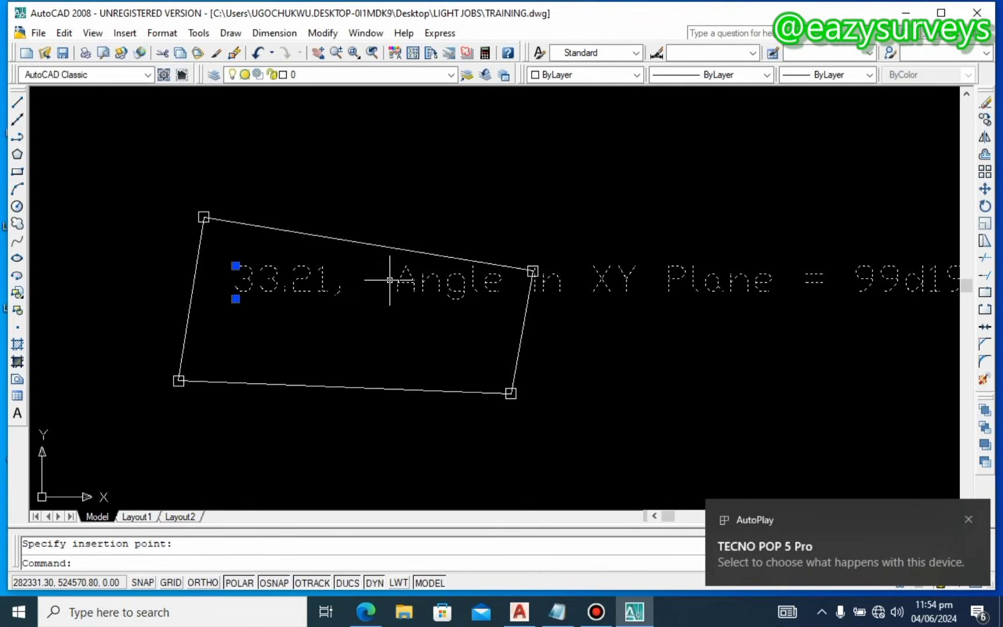
pyautogui.scroll(-2, 387, 277)
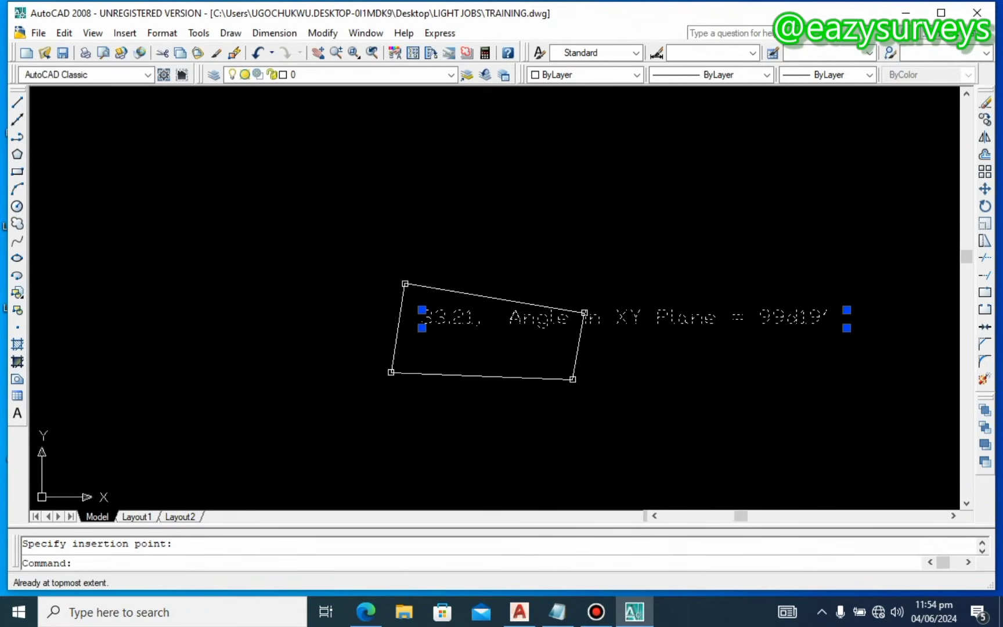
pyautogui.scroll(3, 538, 299)
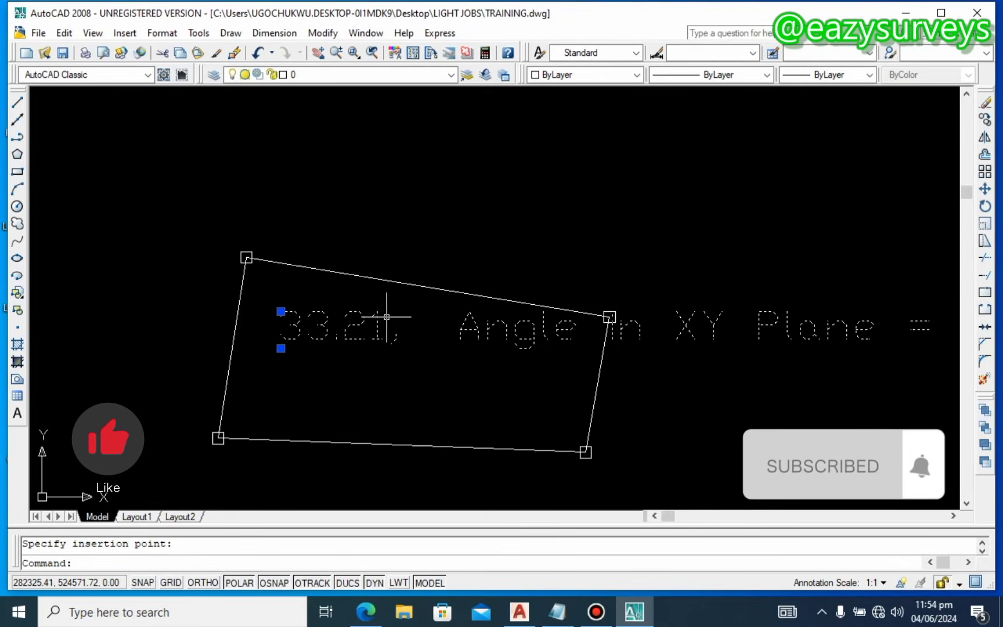
# Step: Delete ', Angle in XY Plane = ' so the first line reads '33.21m', moving the bearing to a second line
pyautogui.press('Escape')
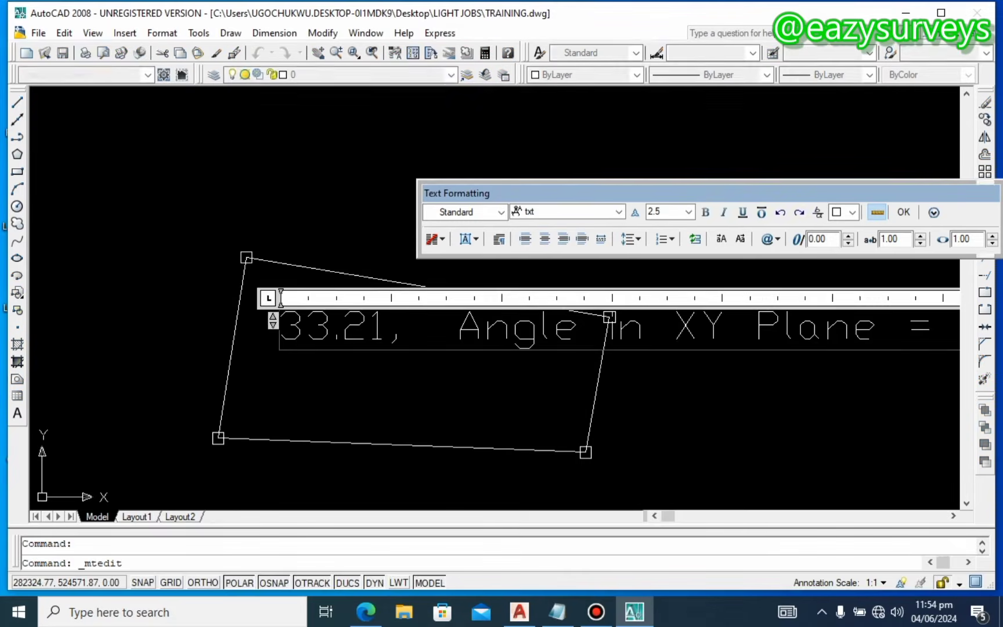
pyautogui.scroll(-3, 338, 303)
pyautogui.moveTo(730, 319); pyautogui.dragTo(371, 321)
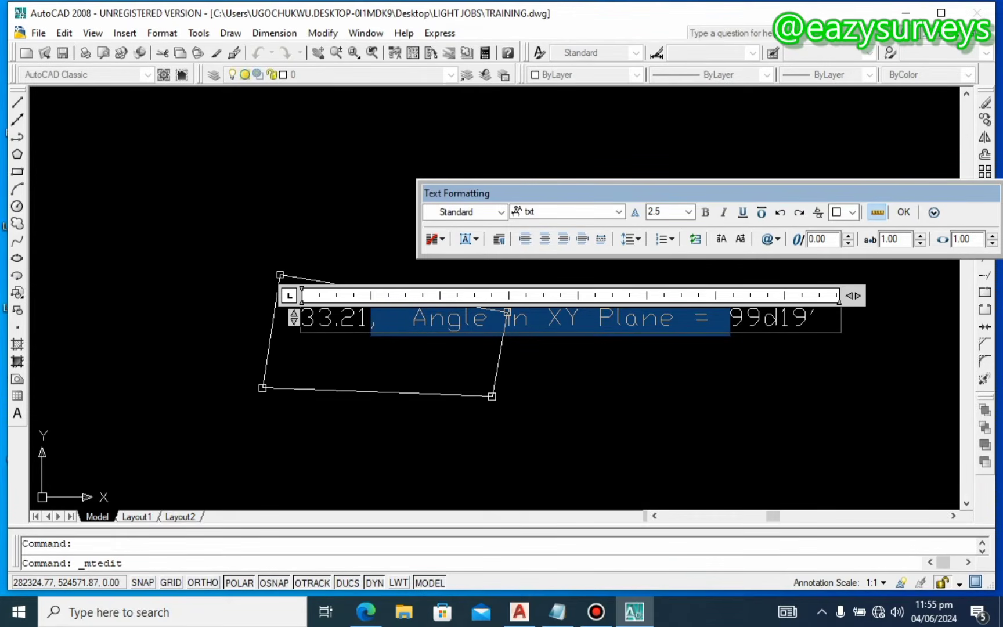
pyautogui.press('Delete')
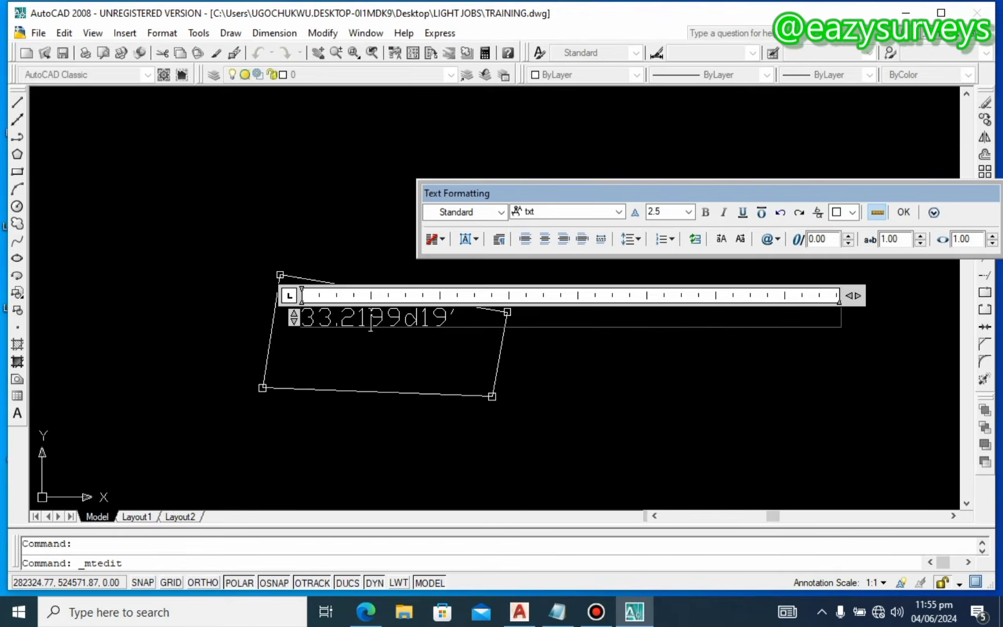
pyautogui.write('m')
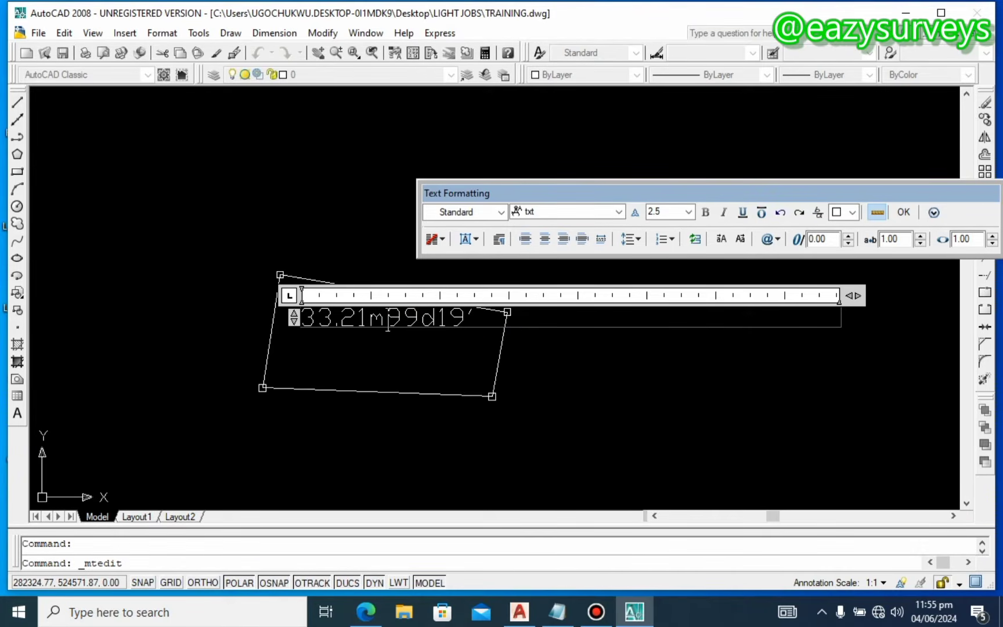
pyautogui.press('Return')
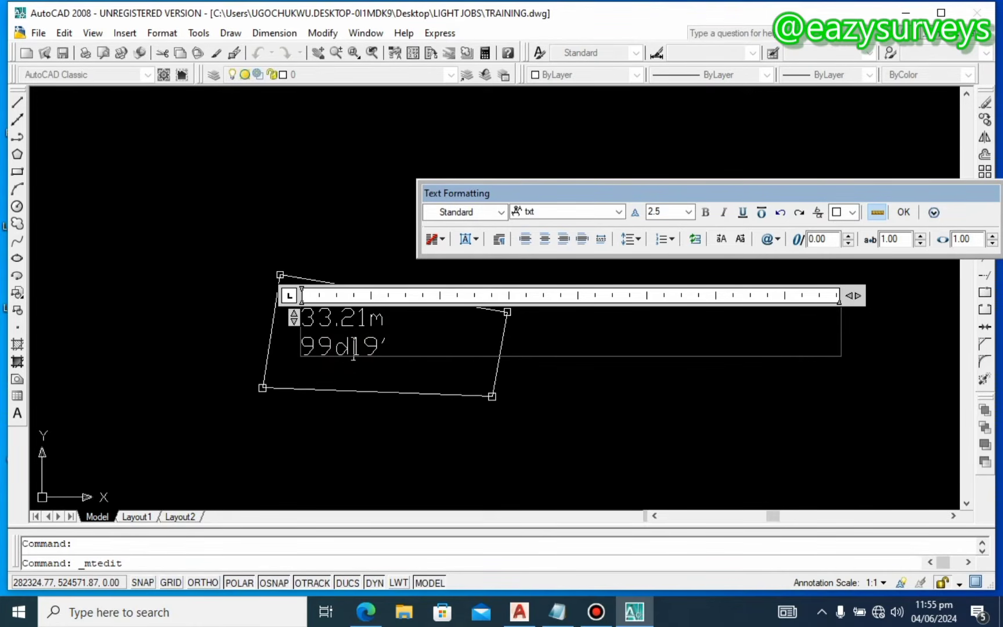
# Step: Replace the d in 99d19' with %%d for a degree symbol, then select both label lines
pyautogui.press('BackSpace')
pyautogui.write('%%')
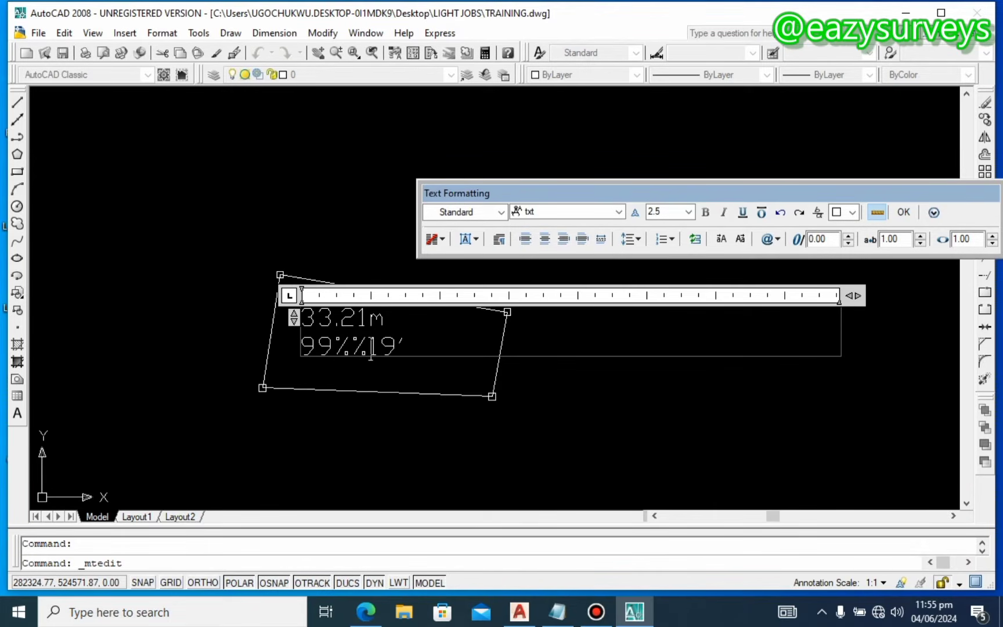
pyautogui.write('d')
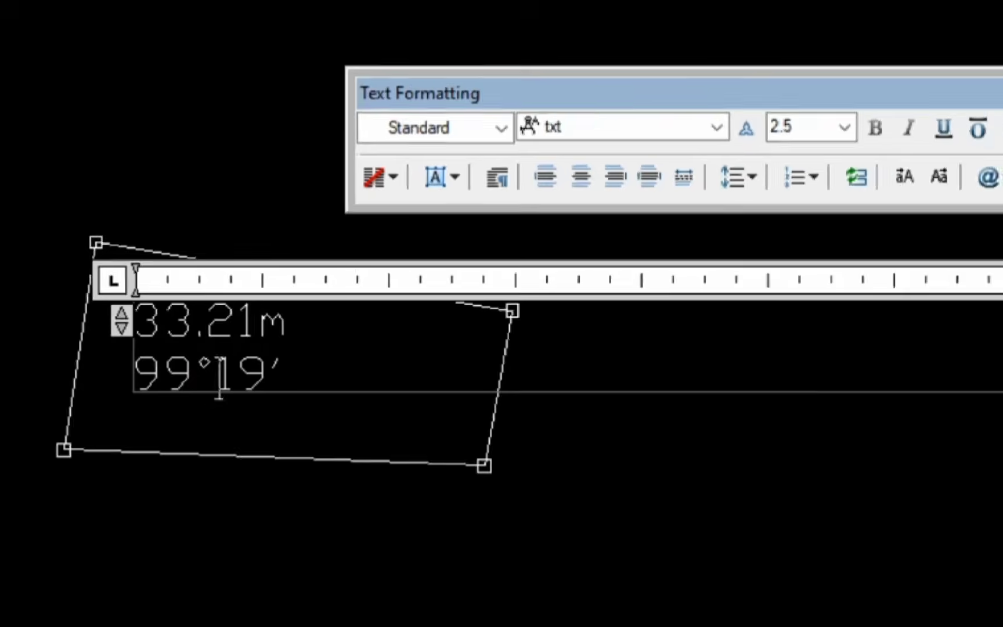
pyautogui.scroll(3, 361, 348)
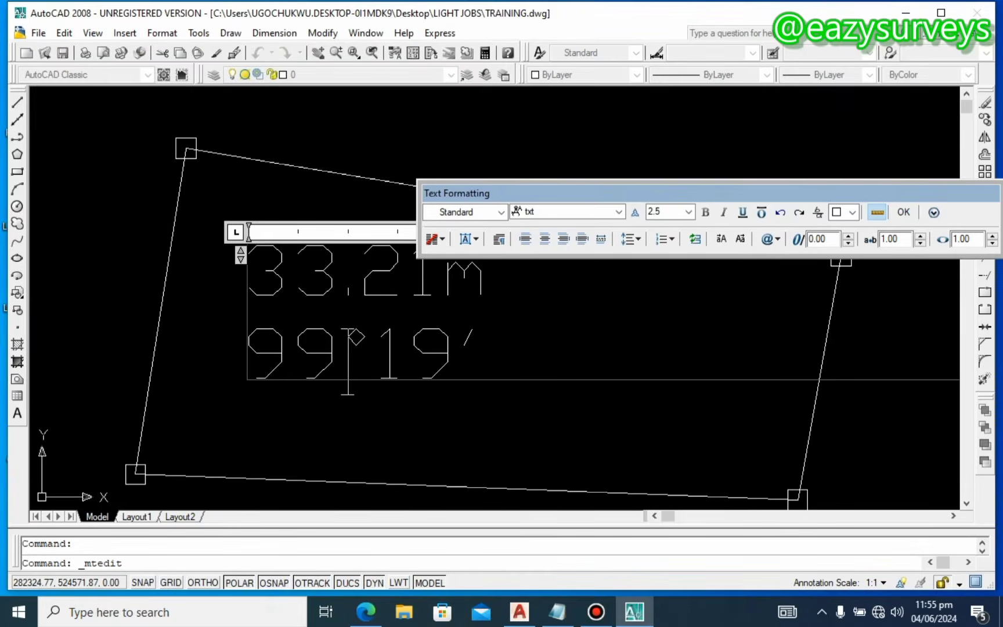
pyautogui.scroll(-2, 351, 354)
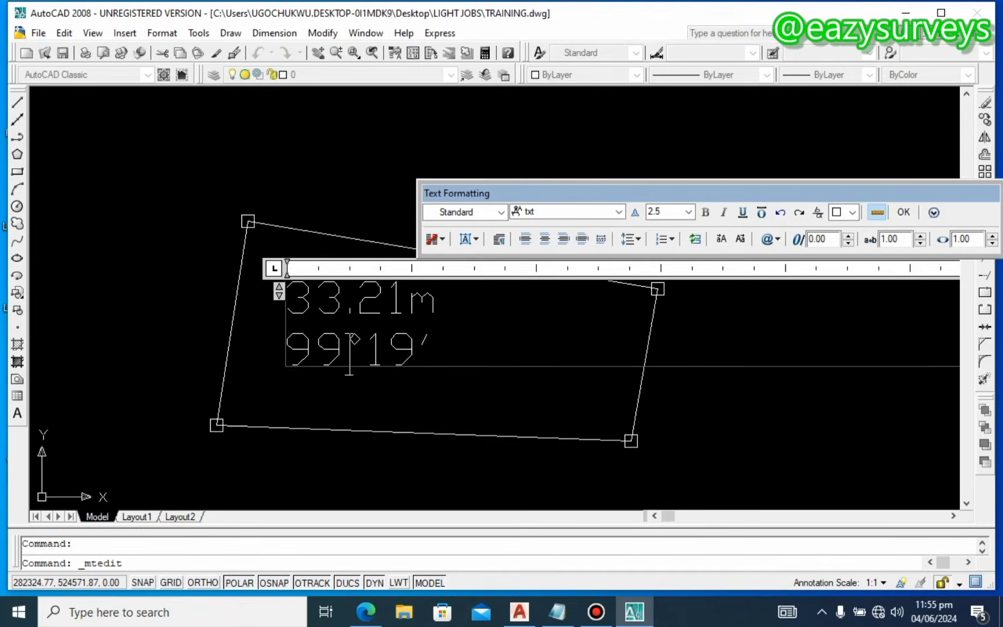
pyautogui.scroll(-2, 350, 355)
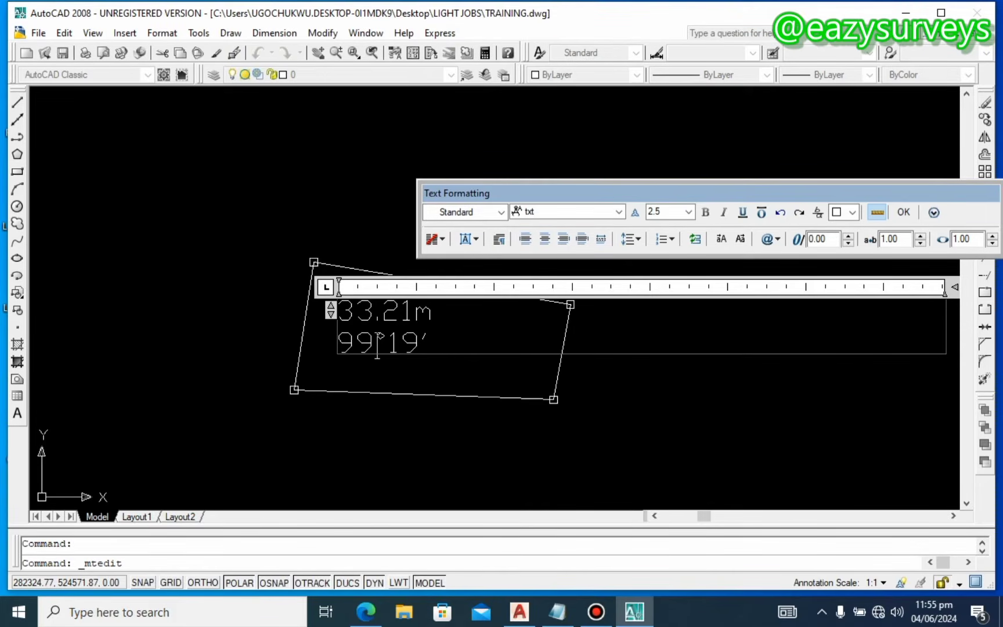
pyautogui.click(433, 349)
pyautogui.moveTo(440, 350); pyautogui.dragTo(339, 314)
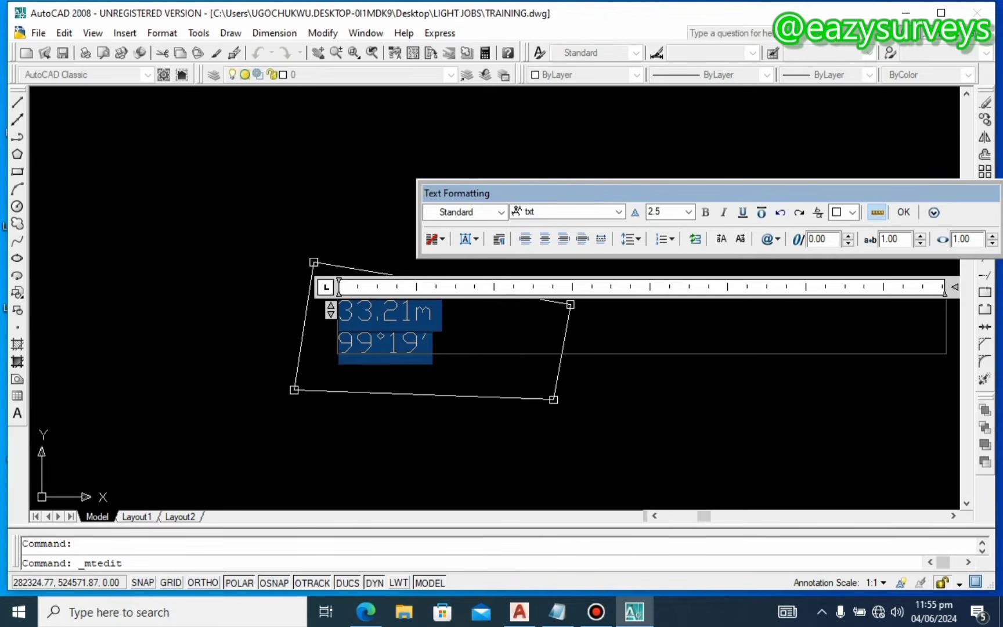
# Step: Browse the font list and undo an accidental replacement of the label text
pyautogui.click(619, 211)
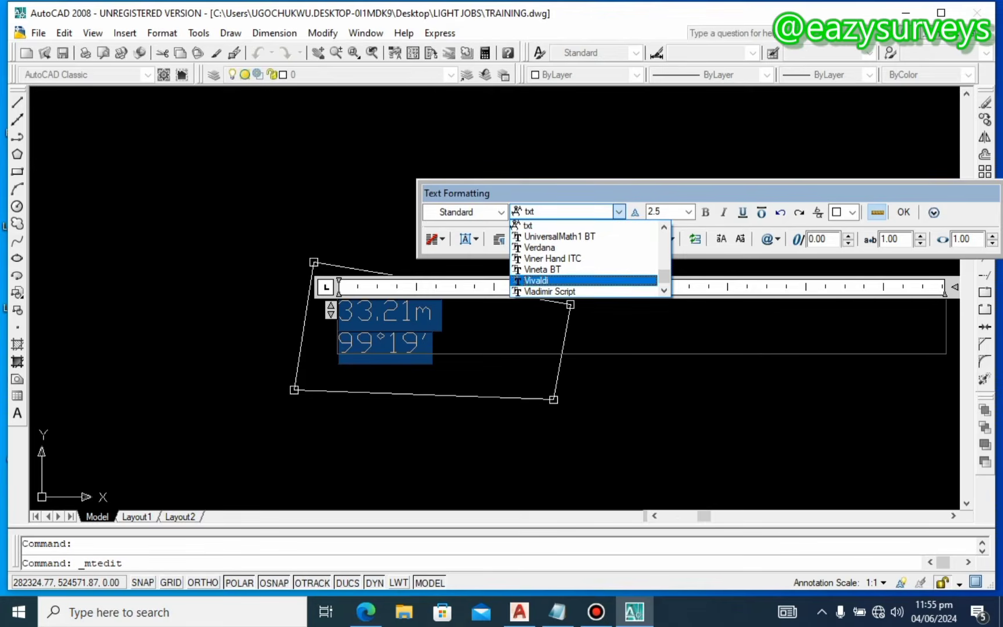
pyautogui.scroll(-4, 583, 261)
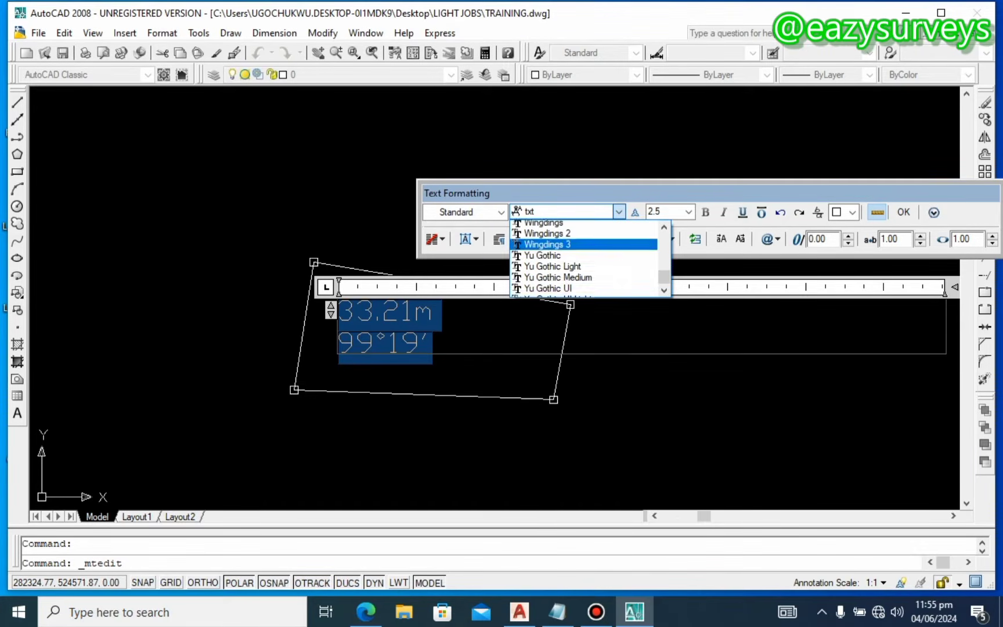
pyautogui.scroll(12, 583, 250)
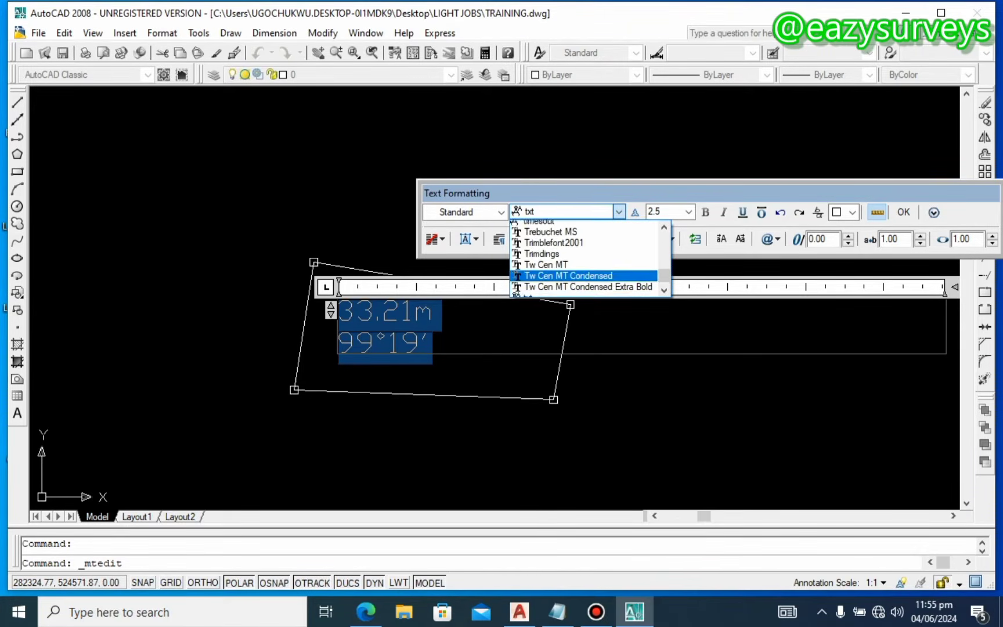
pyautogui.scroll(8, 583, 258)
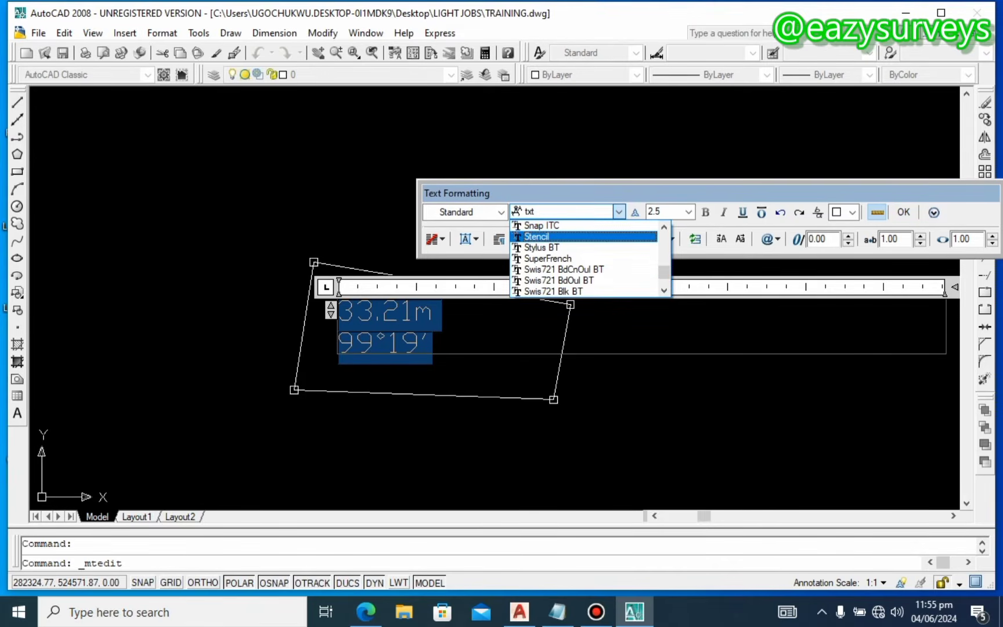
pyautogui.scroll(3, 584, 262)
pyautogui.click(547, 214)
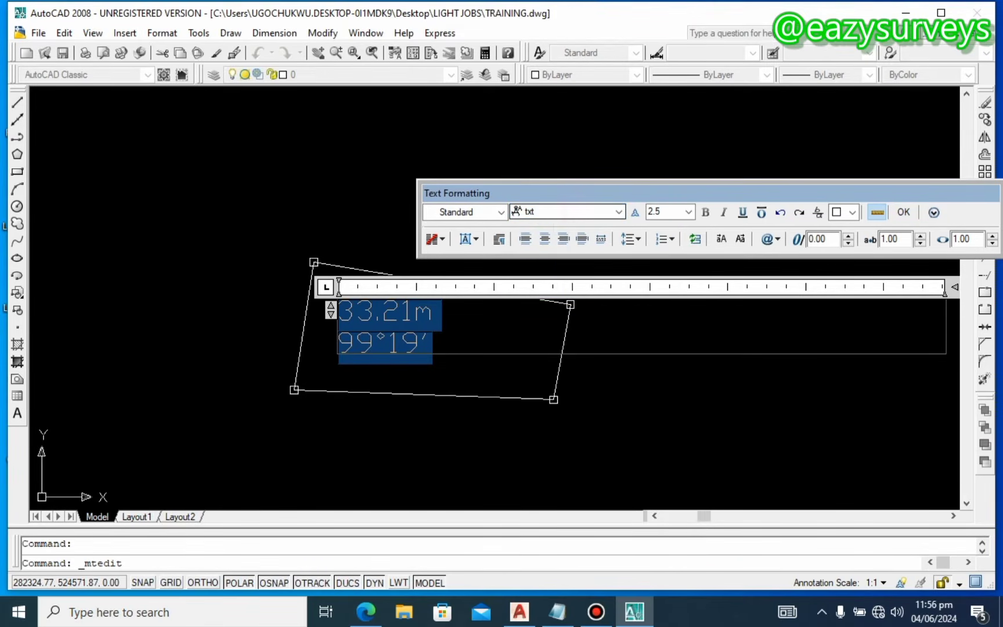
pyautogui.click(546, 213)
pyautogui.click(540, 212)
pyautogui.write('a')
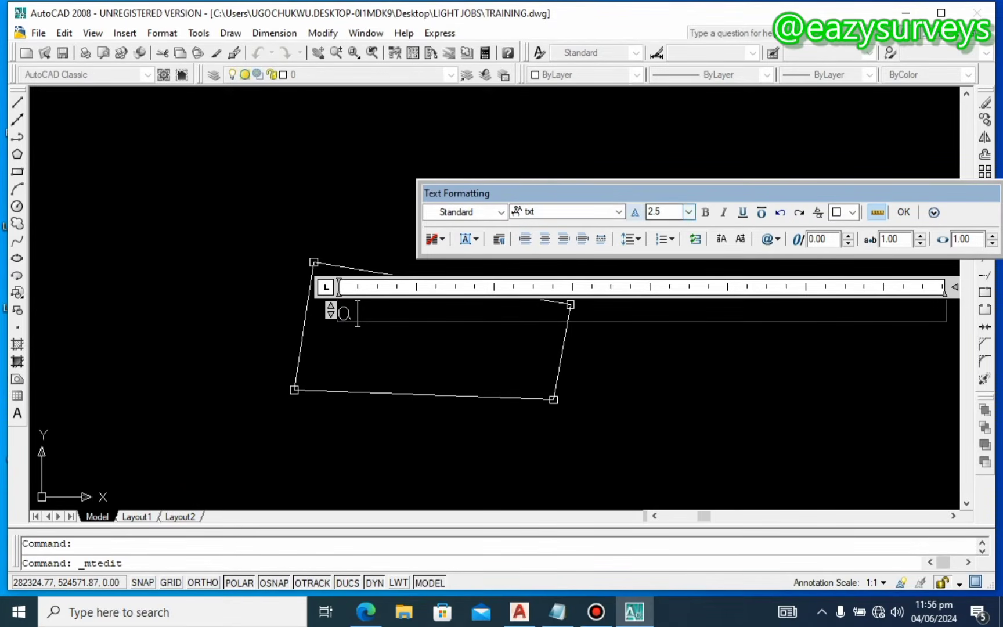
pyautogui.click(358, 314)
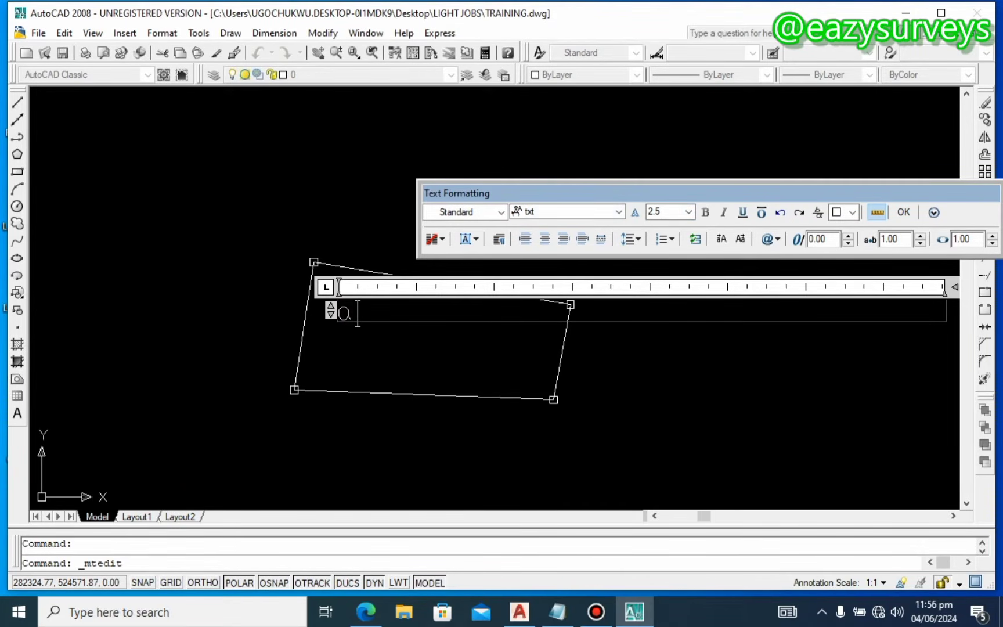
pyautogui.hotkey('ctrl', 'z')
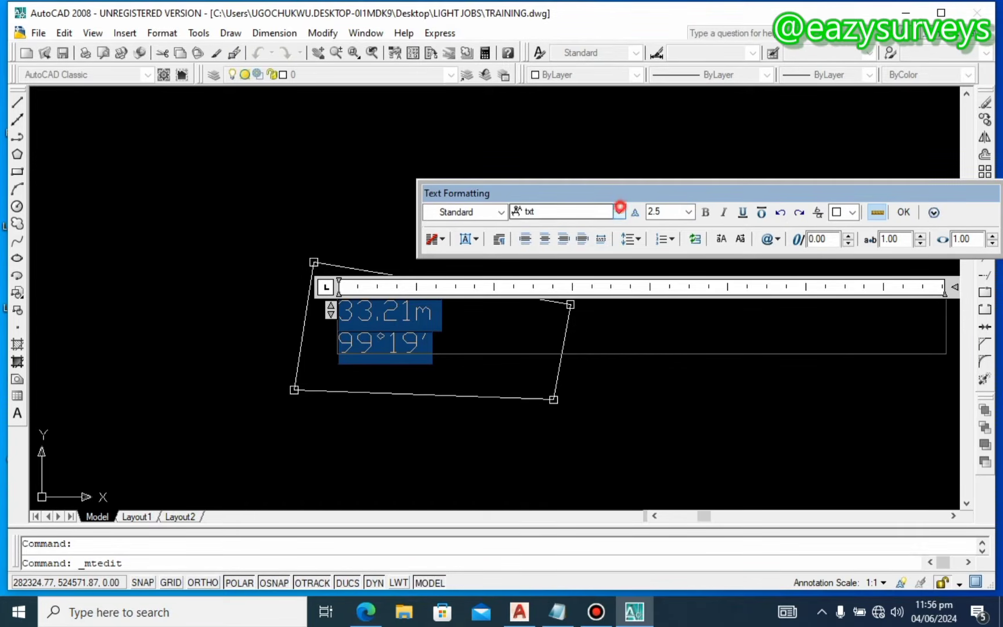
# Step: Set the label's font to Arial and enter 1.2 as its text height
pyautogui.click(618, 212)
pyautogui.press('a')
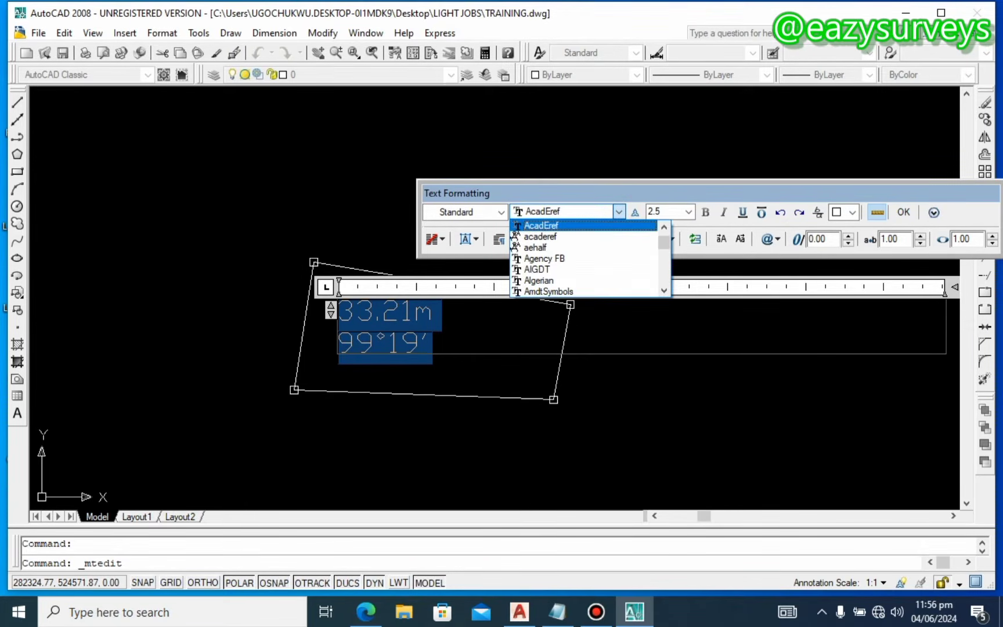
pyautogui.scroll(-3, 584, 258)
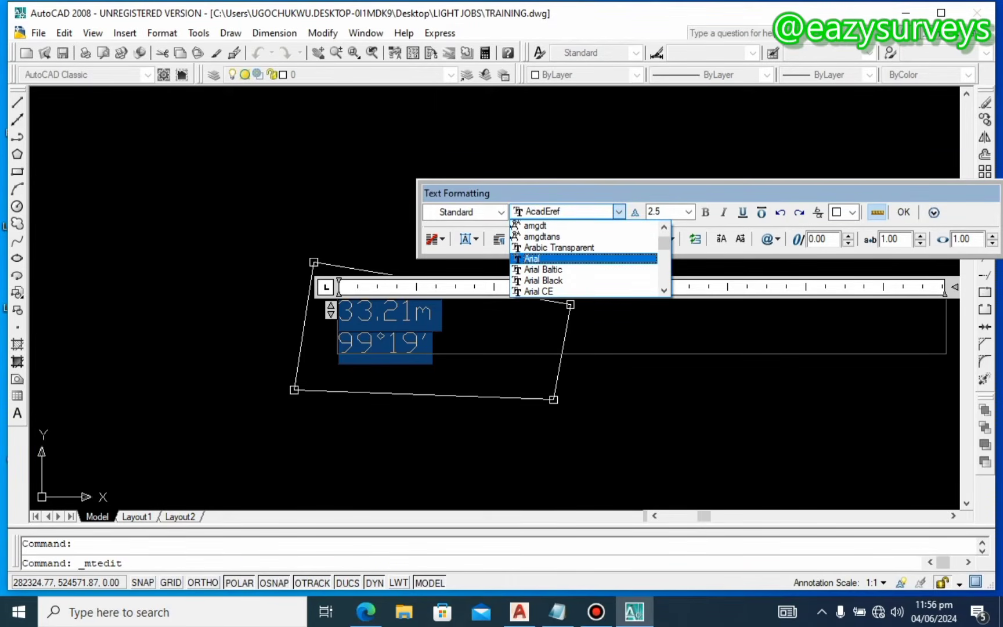
pyautogui.click(532, 259)
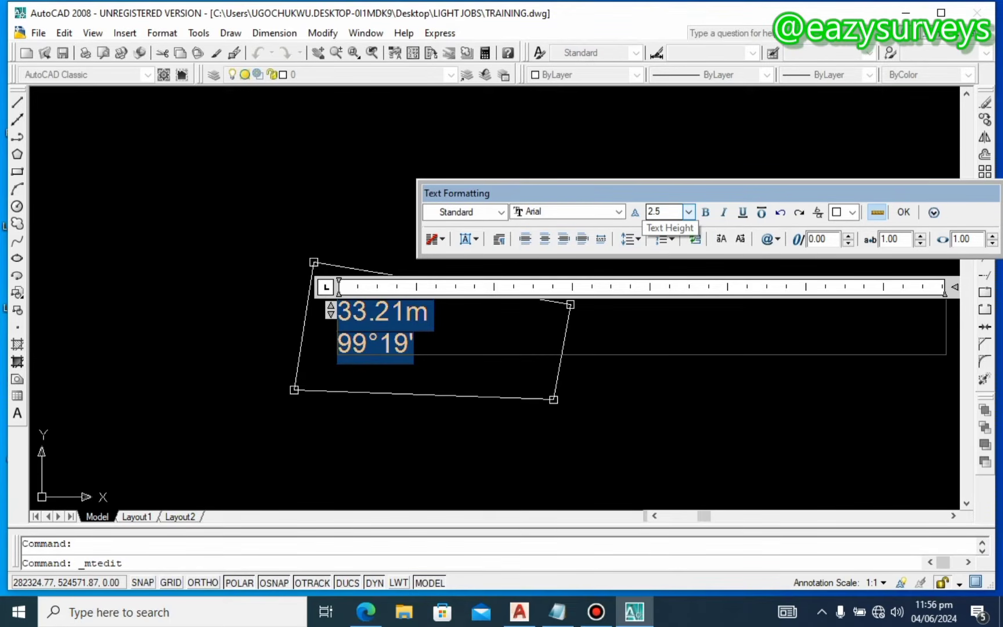
pyautogui.click(689, 212)
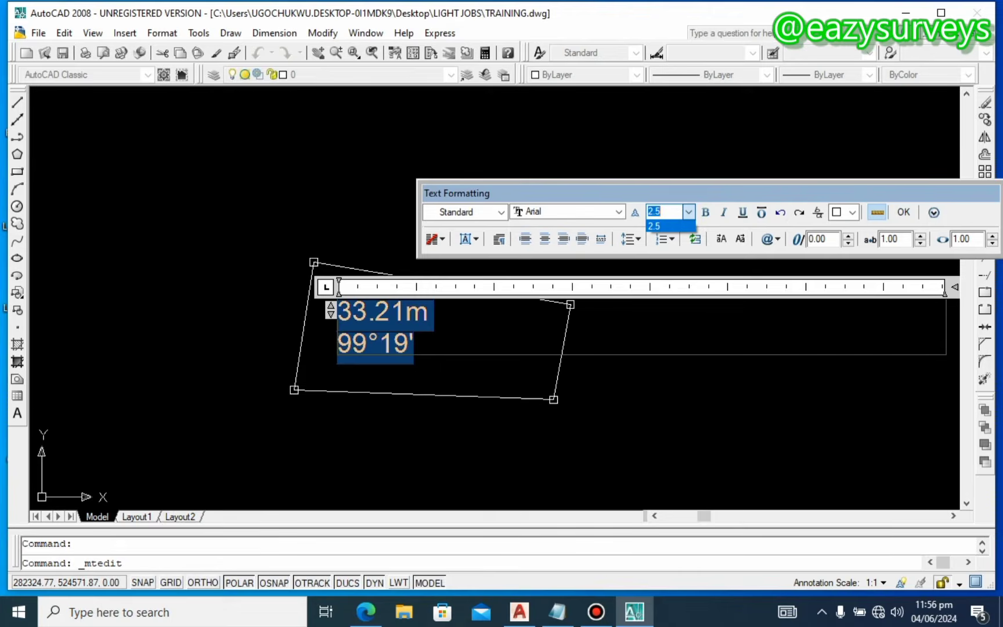
pyautogui.write('1.2')
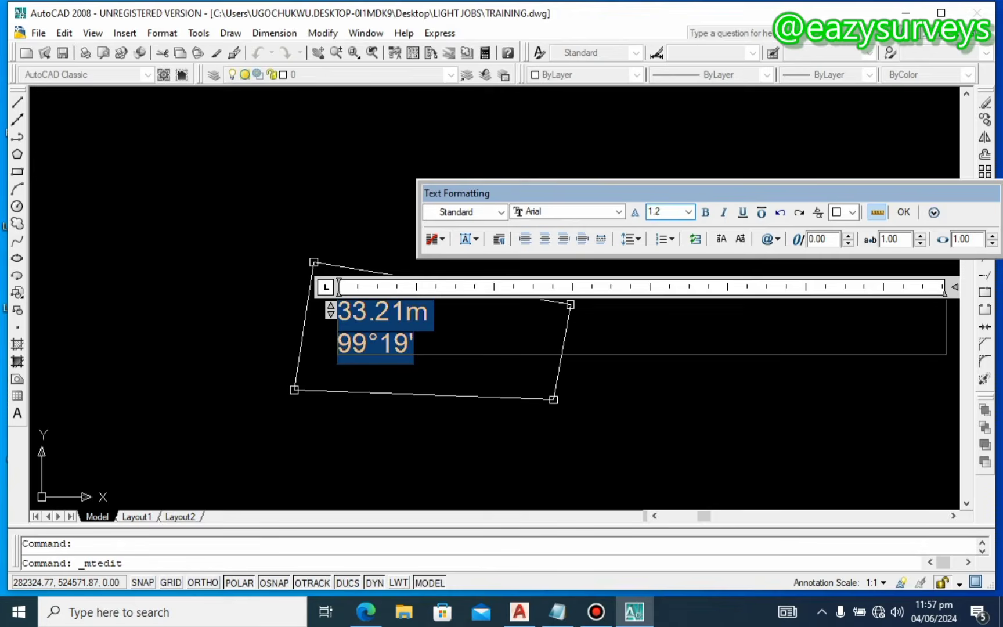
# Step: Commit the 33.21m / 99°19' label at text height 1.2 and recentre the parcel in view
pyautogui.press('Return')
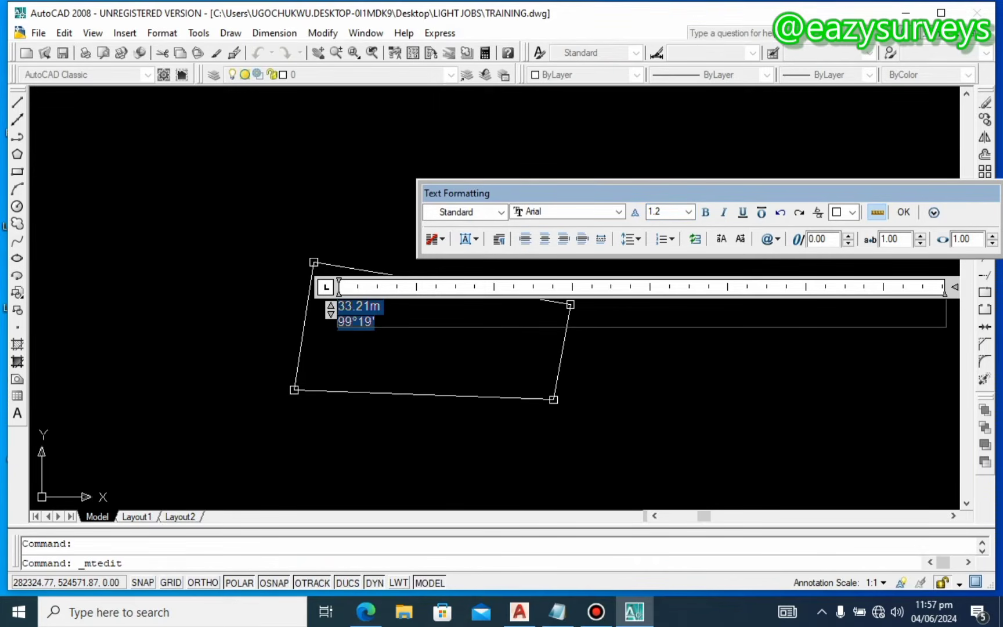
pyautogui.click(904, 212)
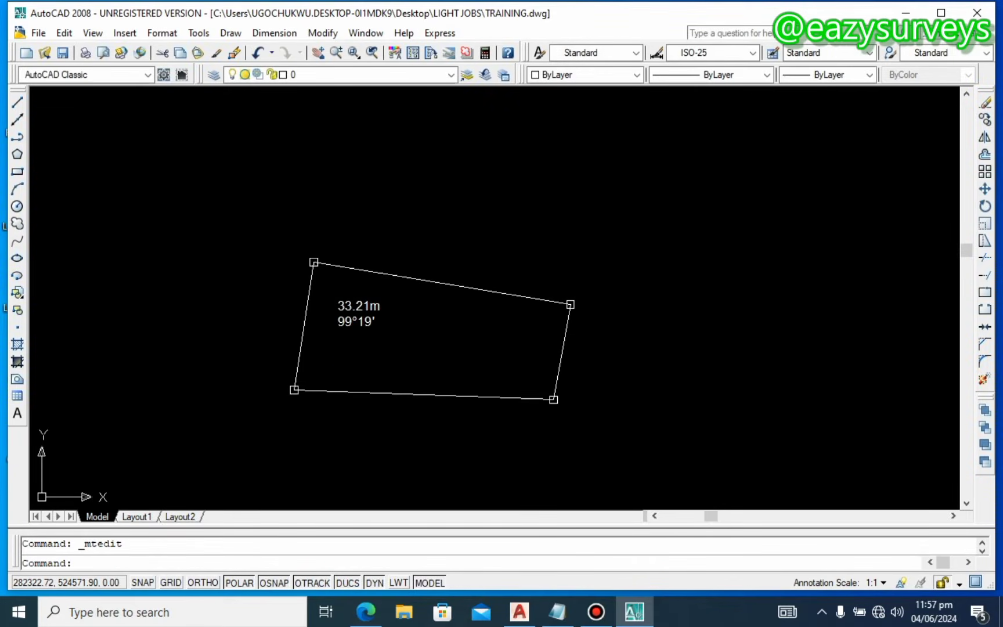
pyautogui.moveTo(387, 304); pyautogui.dragTo(327, 311, button='middle')
# Step: Move the 33.21m / 99°19' label up onto the parcel's top boundary line
pyautogui.scroll(1, 313, 311)
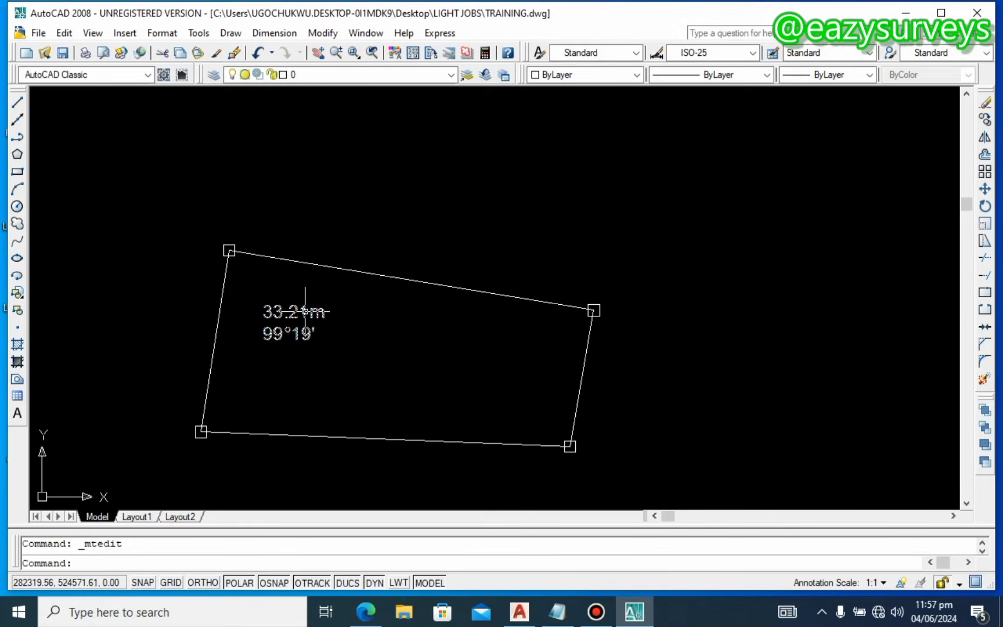
pyautogui.click(305, 312)
pyautogui.moveTo(307, 308); pyautogui.dragTo(405, 258)
# Step: Rotate the label to run parallel with the sloping top boundary, then reselect it
pyautogui.rightClick(404, 257)
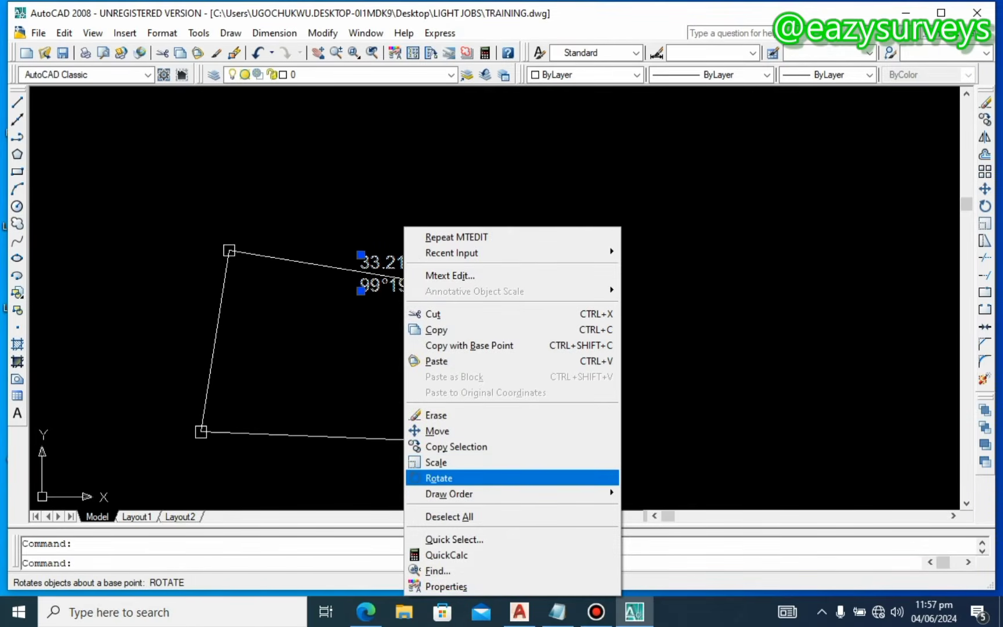
pyautogui.click(450, 478)
pyautogui.click(382, 327)
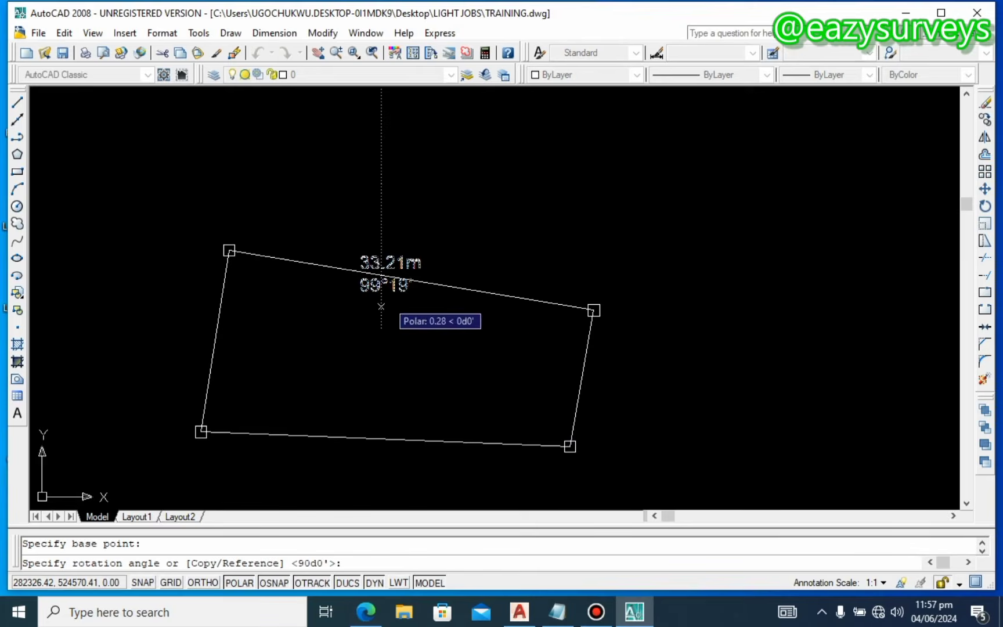
pyautogui.click(403, 218)
pyautogui.scroll(2, 403, 217)
pyautogui.click(404, 217)
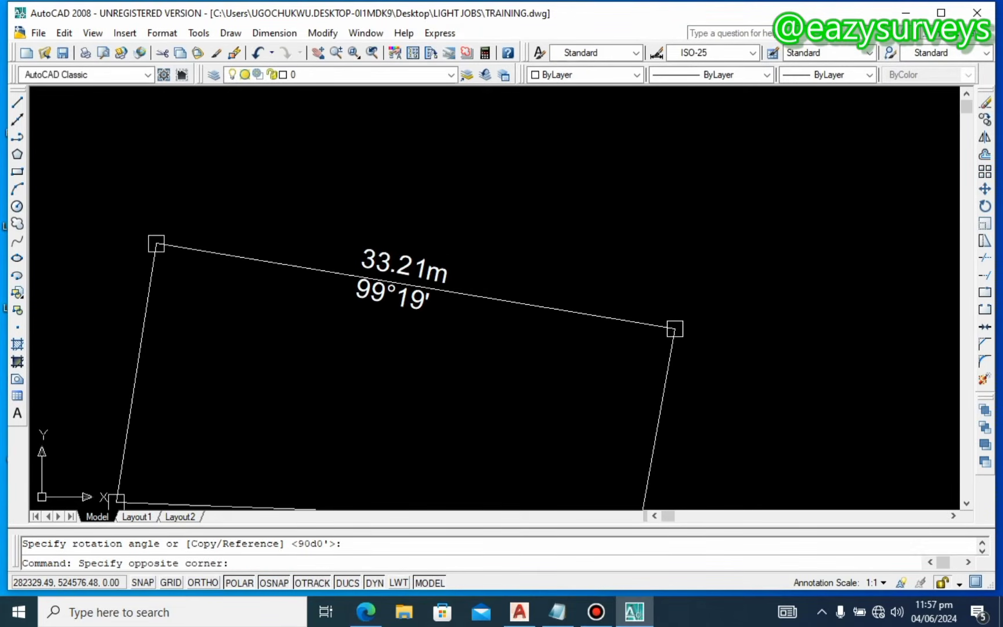
pyautogui.click(415, 262)
pyautogui.click(405, 259)
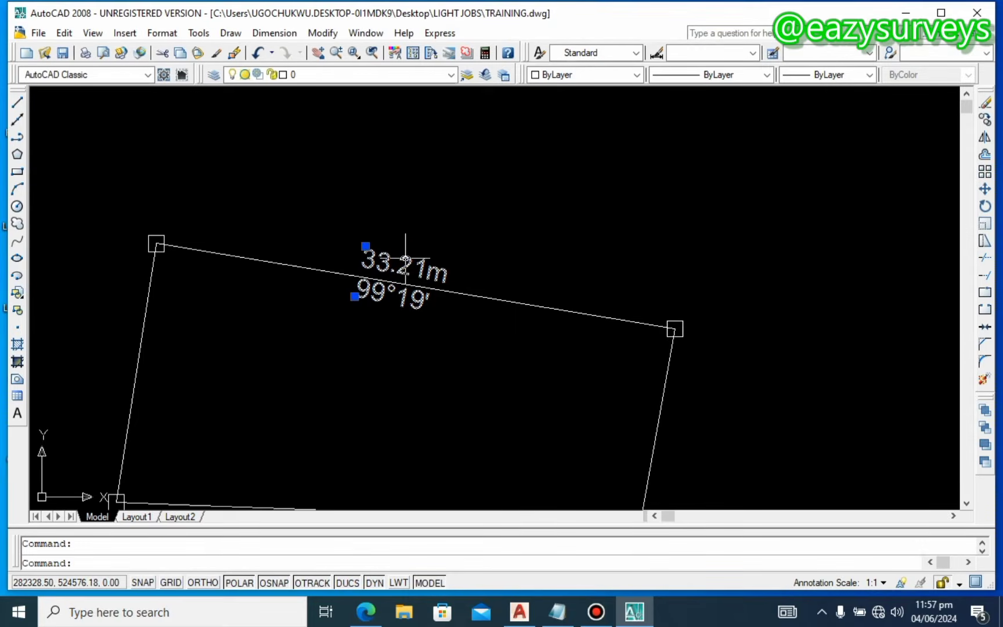
# Step: Move the rotated label a short distance along the top boundary
pyautogui.press('Escape')
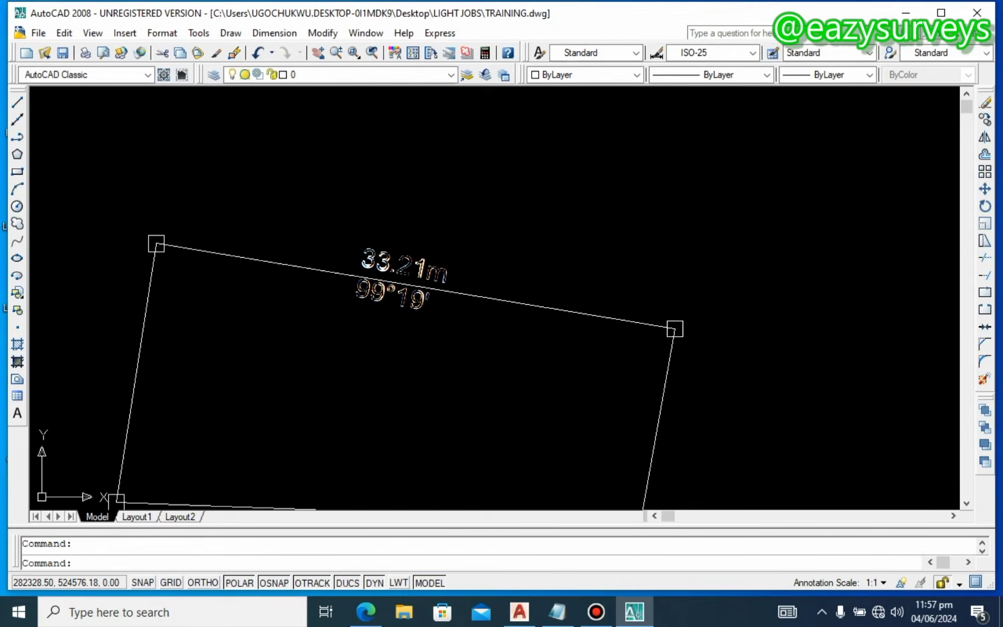
pyautogui.click(405, 264)
pyautogui.rightClick(437, 228)
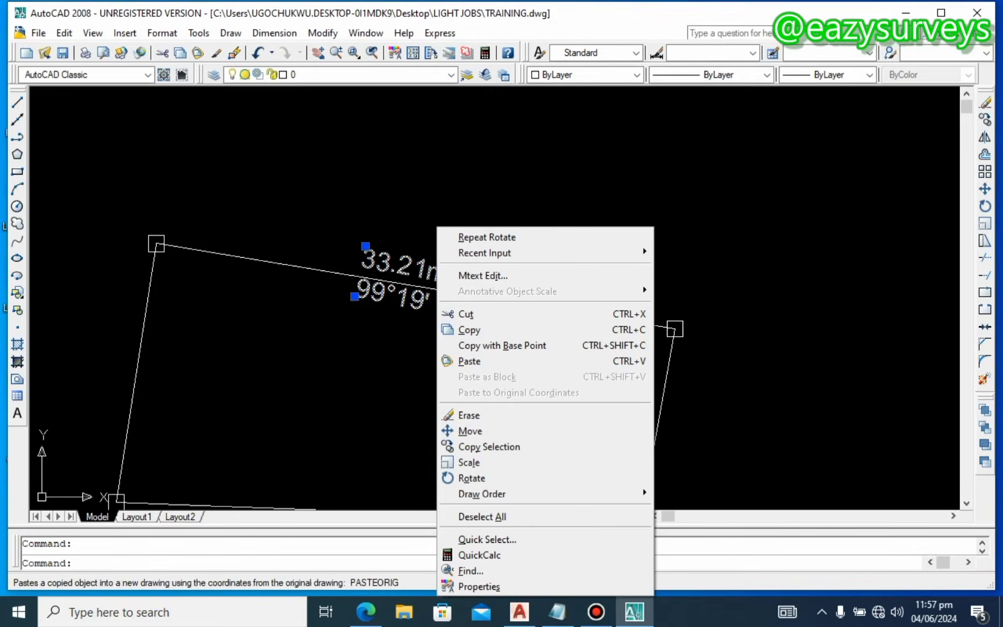
pyautogui.click(469, 431)
pyautogui.click(525, 197)
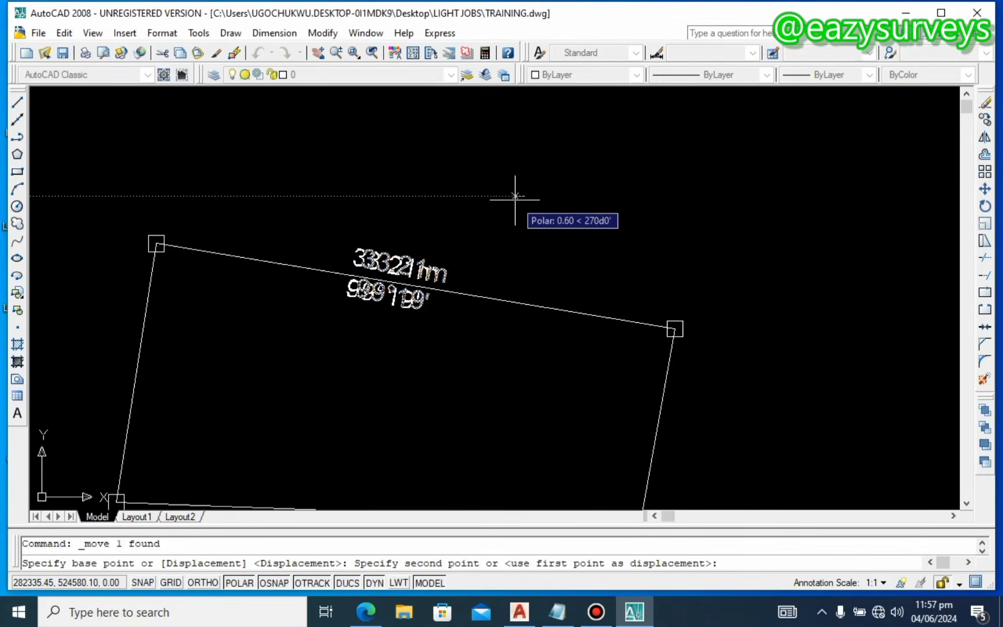
pyautogui.click(520, 204)
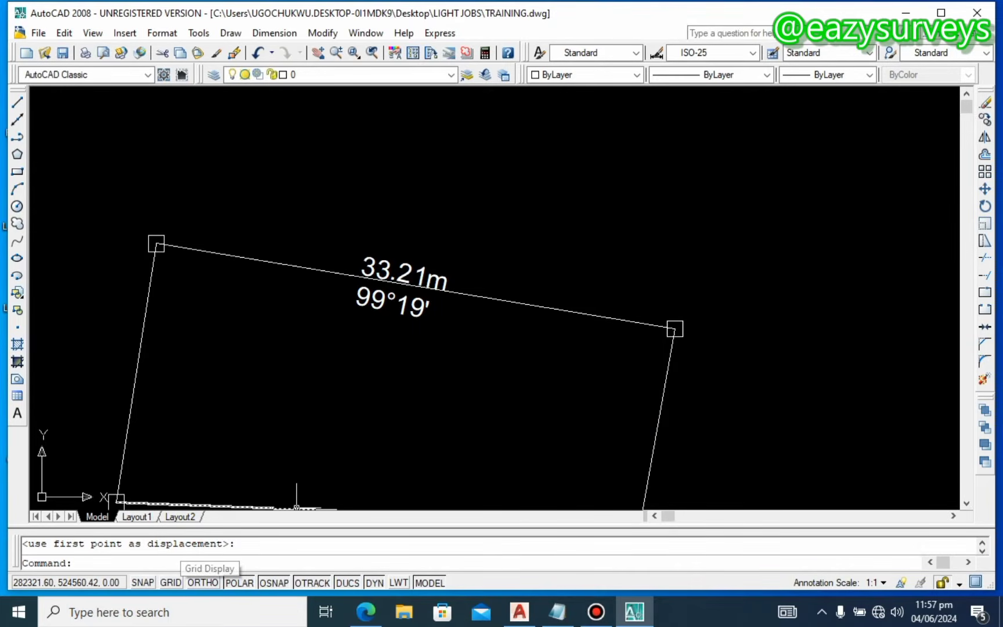
# Step: Turn off OSNAP and nudge the label slightly lower so the boundary runs between its rows
pyautogui.click(273, 582)
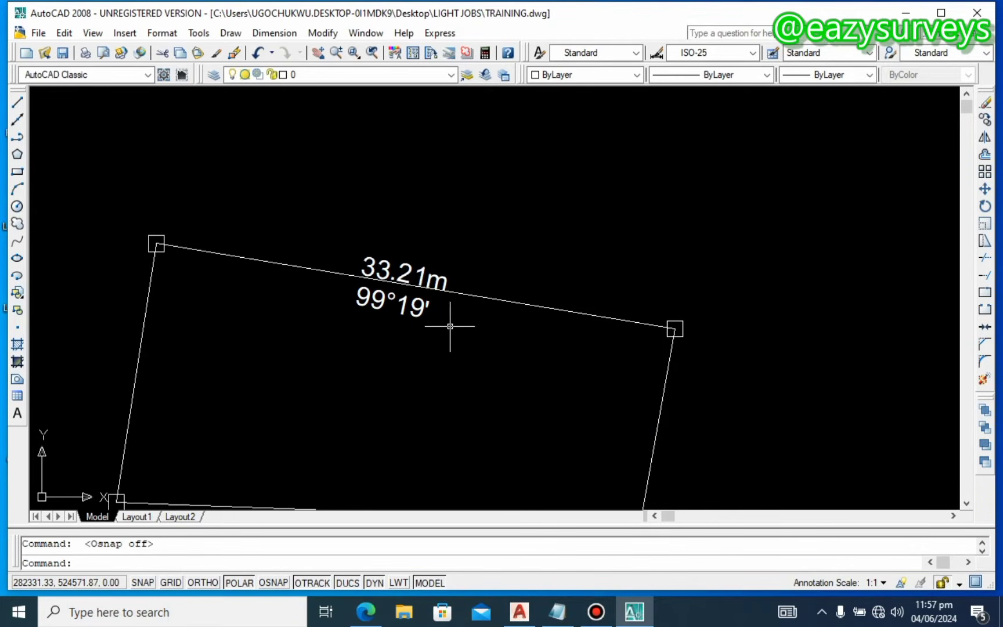
pyautogui.click(414, 305)
pyautogui.rightClick(417, 307)
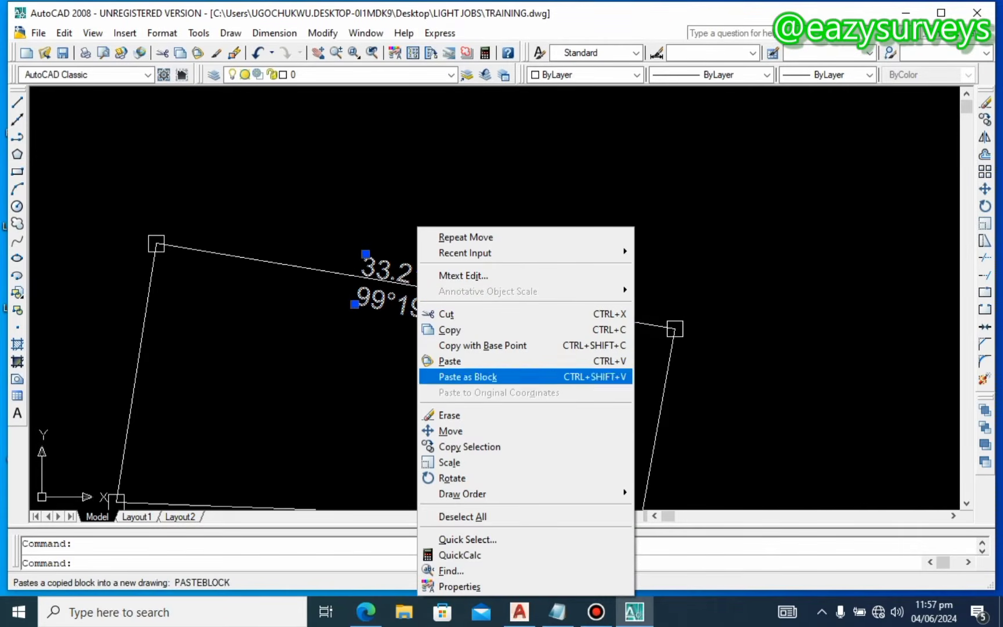
pyautogui.click(461, 432)
pyautogui.click(452, 430)
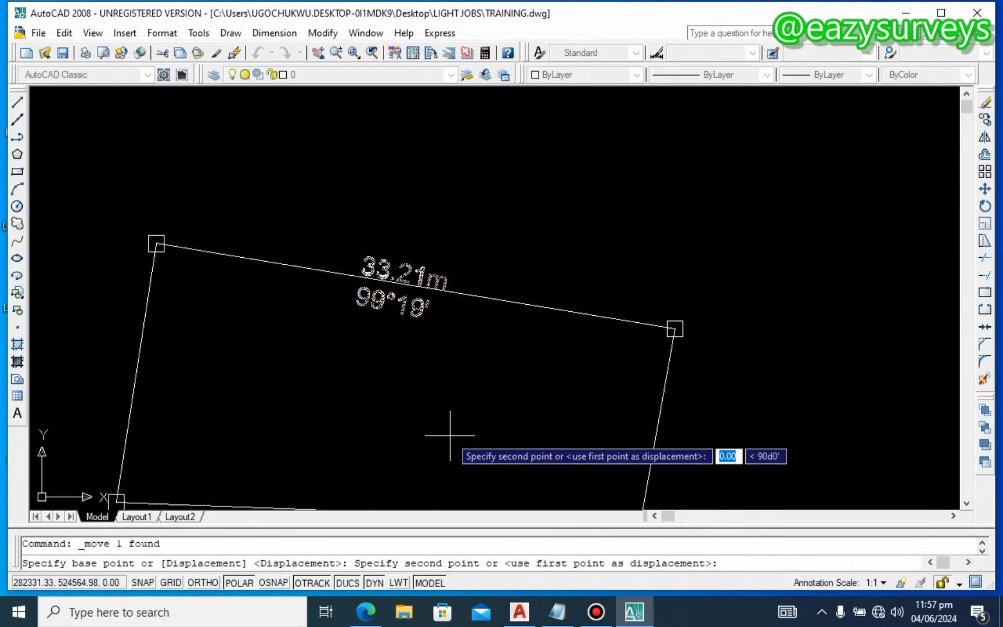
pyautogui.click(451, 431)
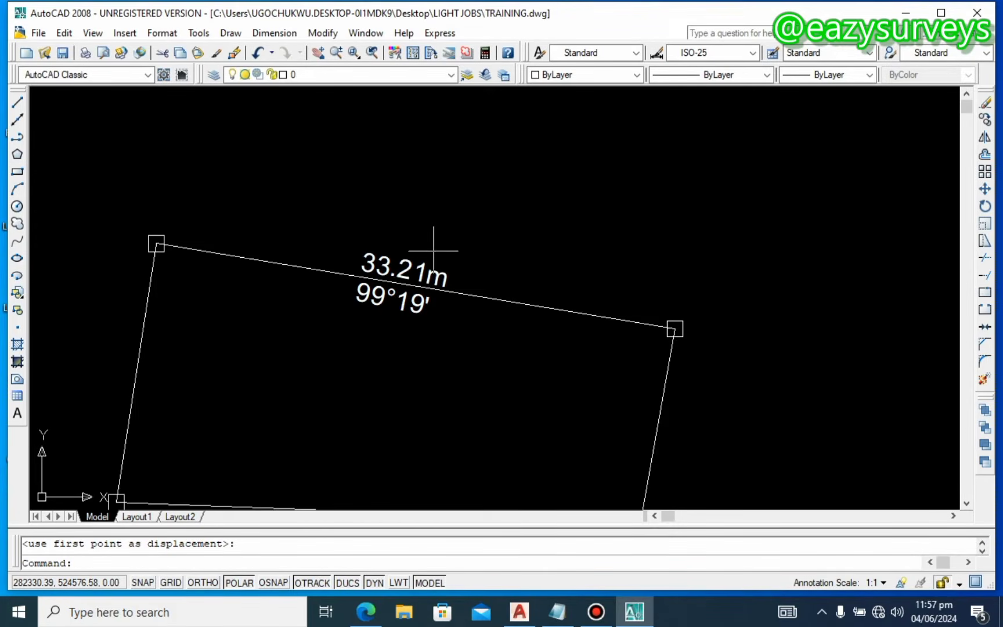
# Step: Cut the 99°19' line and paste it before 33.21m so the bearing sits above the distance
pyautogui.doubleClick(406, 293)
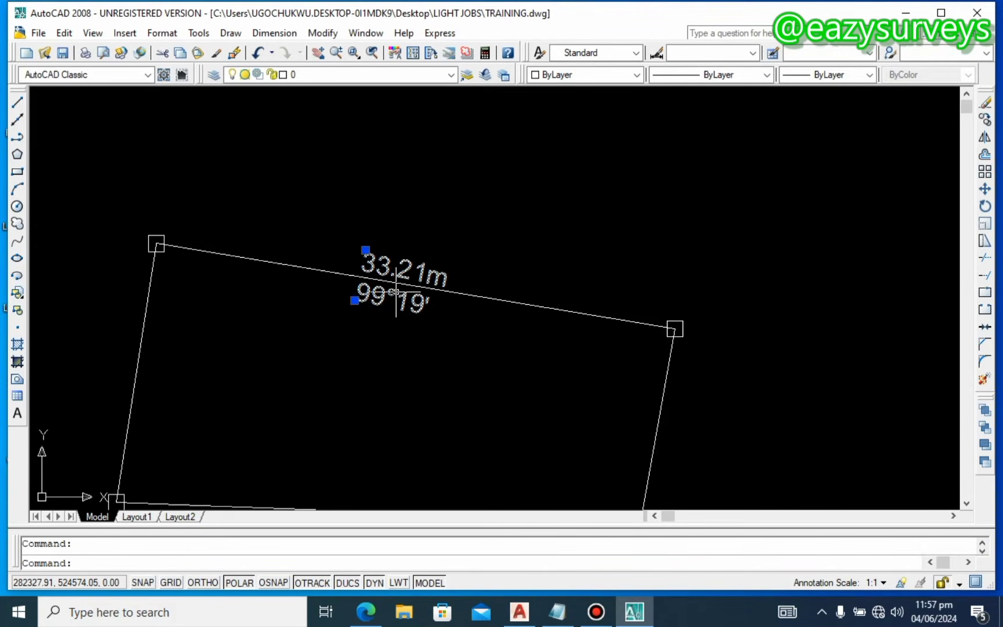
pyautogui.moveTo(441, 306); pyautogui.dragTo(352, 298)
pyautogui.rightClick(386, 299)
pyautogui.click(438, 199)
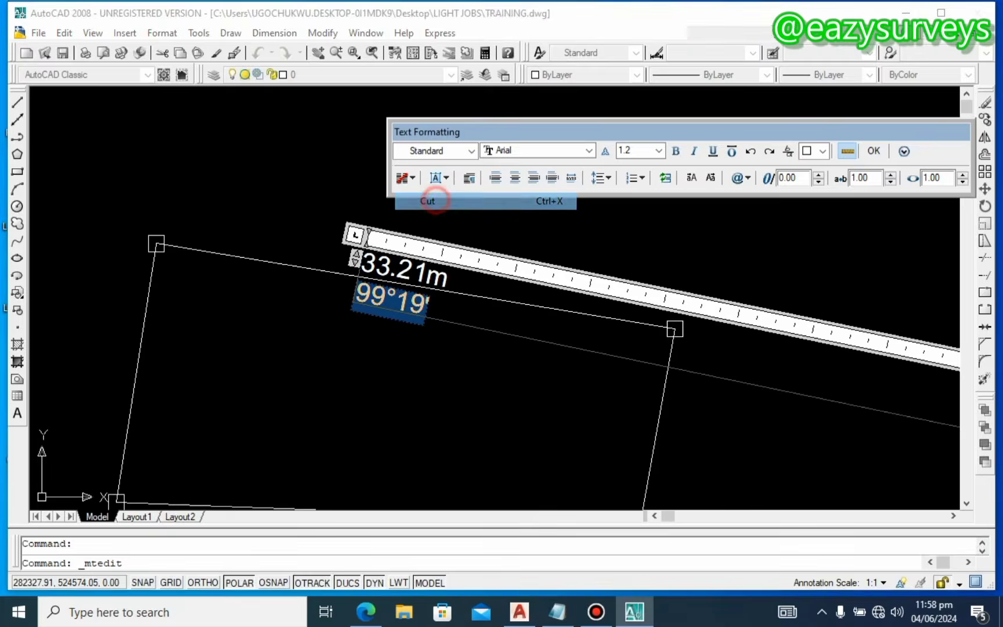
pyautogui.click(395, 345)
pyautogui.click(501, 367)
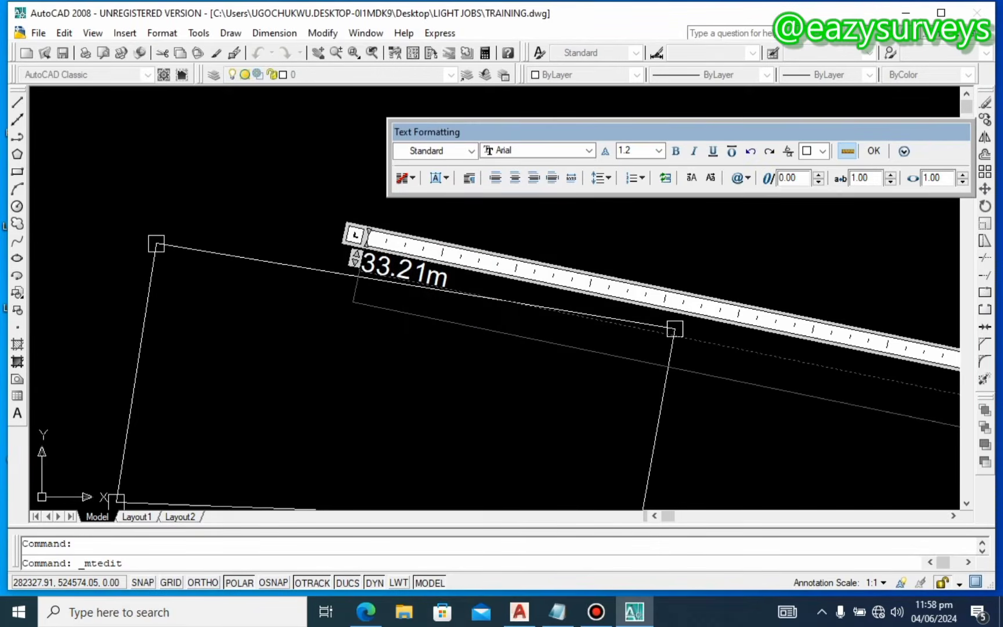
pyautogui.click(360, 266)
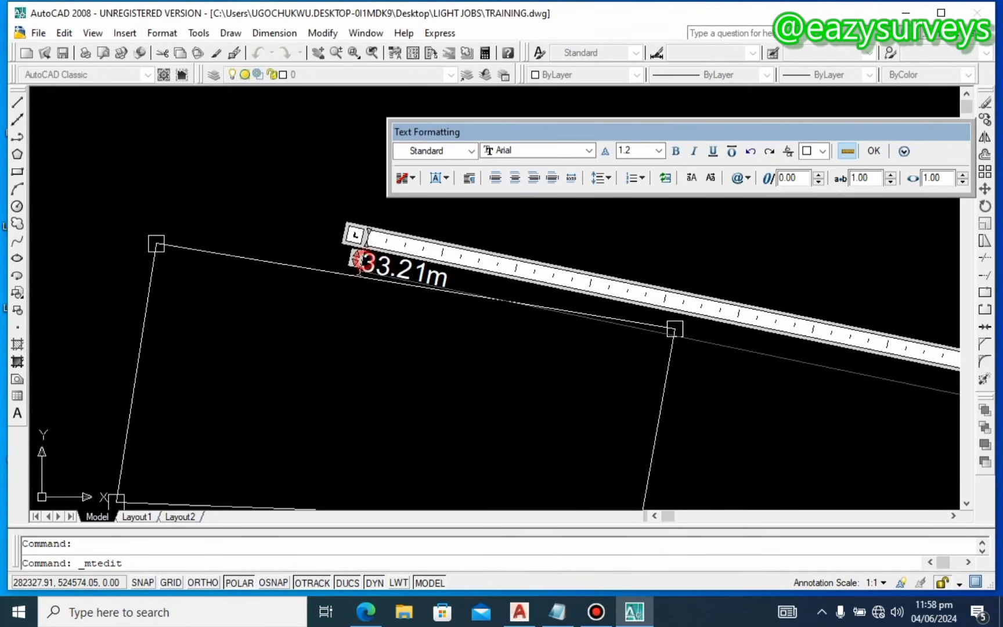
pyautogui.hotkey('ctrl', 'v')
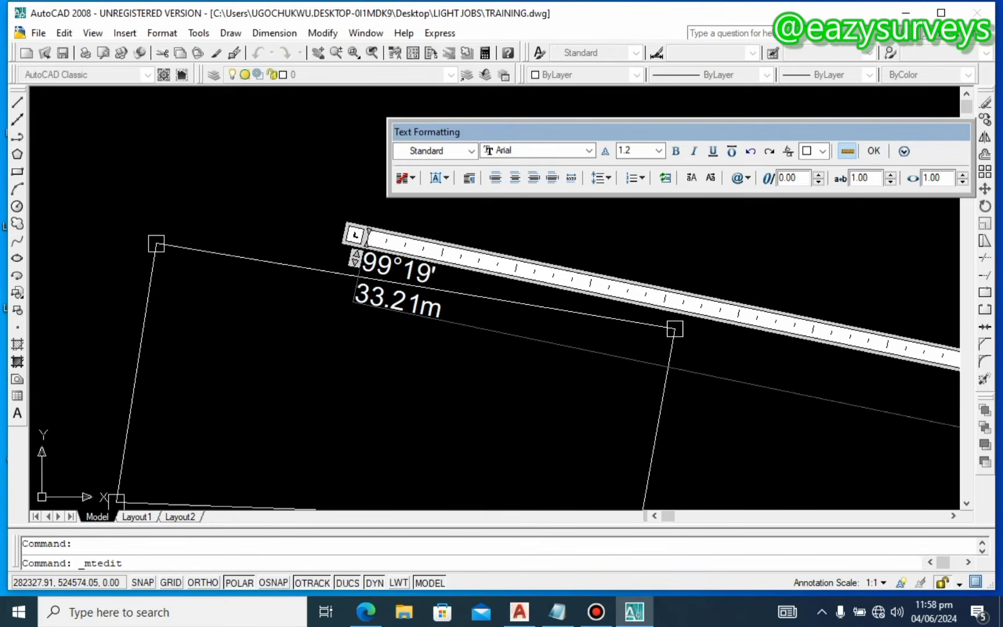
pyautogui.click(405, 336)
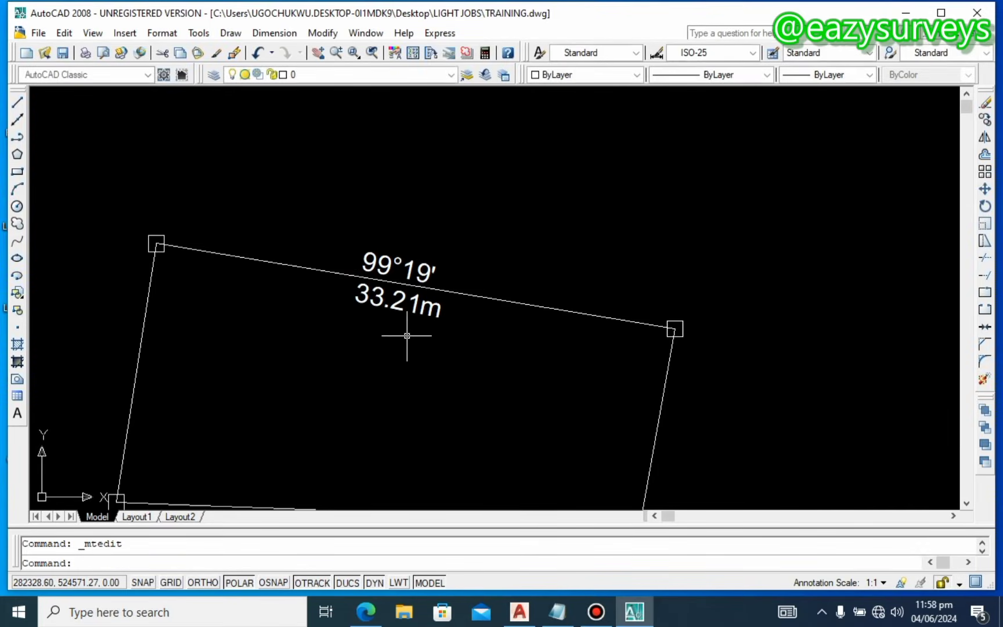
# Step: Measure the right side with DIST between its corner endpoints: 12.43 long at 190°6'
pyautogui.scroll(-2, 279, 238)
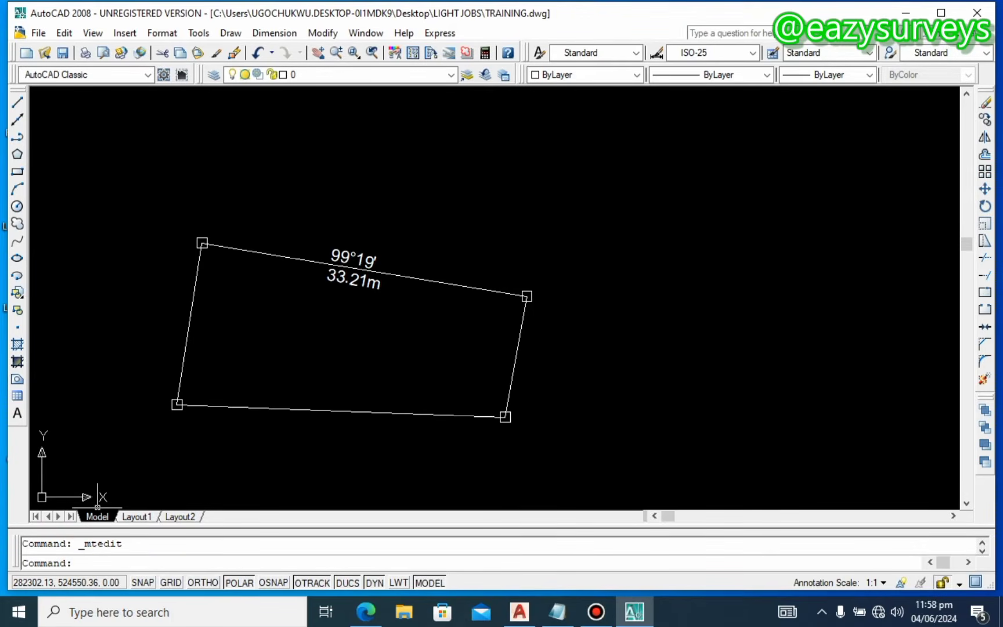
pyautogui.write('diat')
pyautogui.press('BackSpace')
pyautogui.write('st')
pyautogui.press('Return')
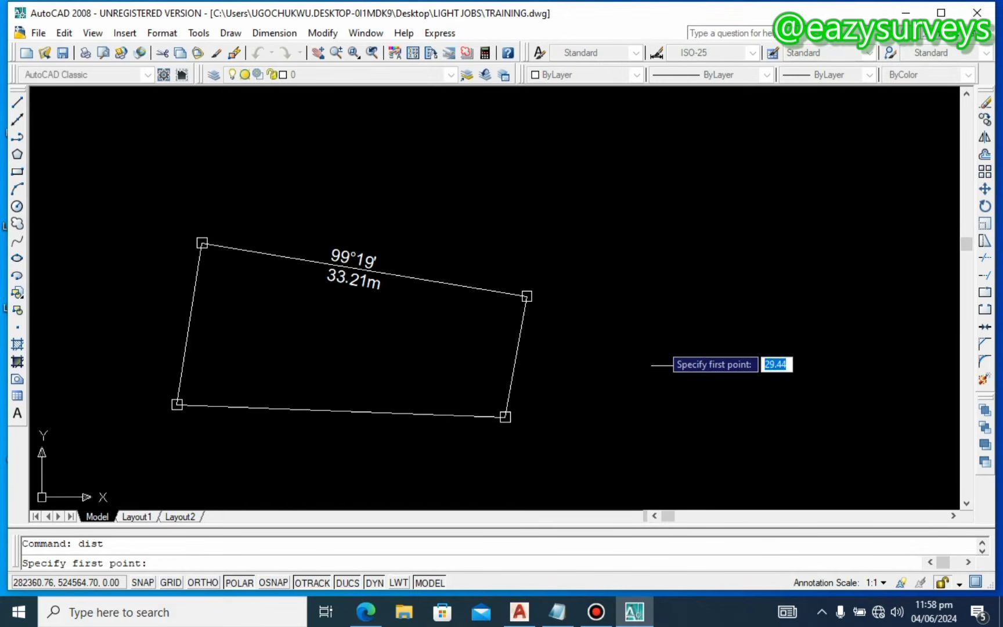
pyautogui.scroll(1, 570, 314)
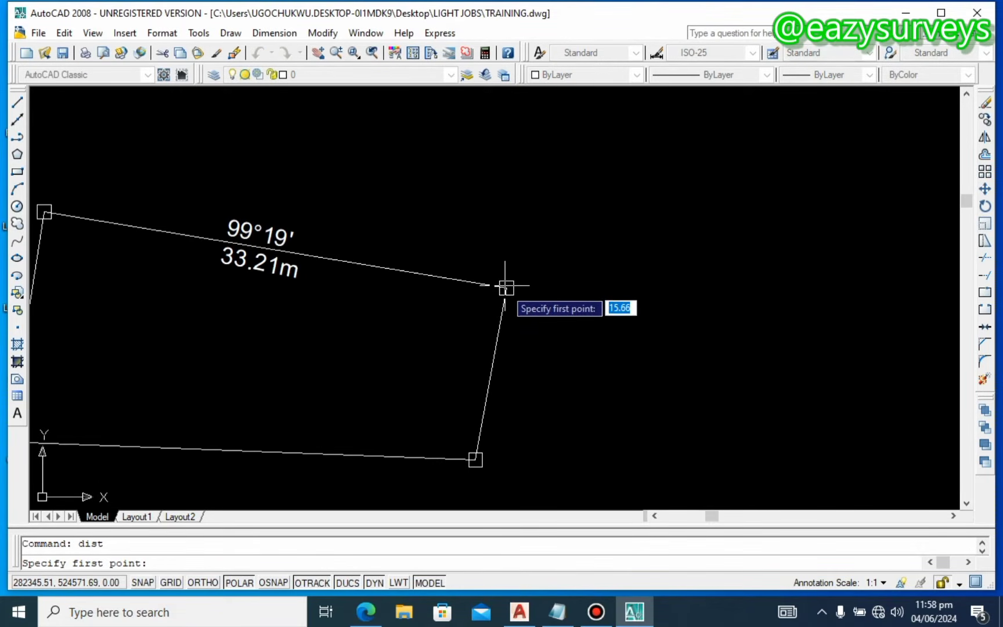
pyautogui.press('F3')
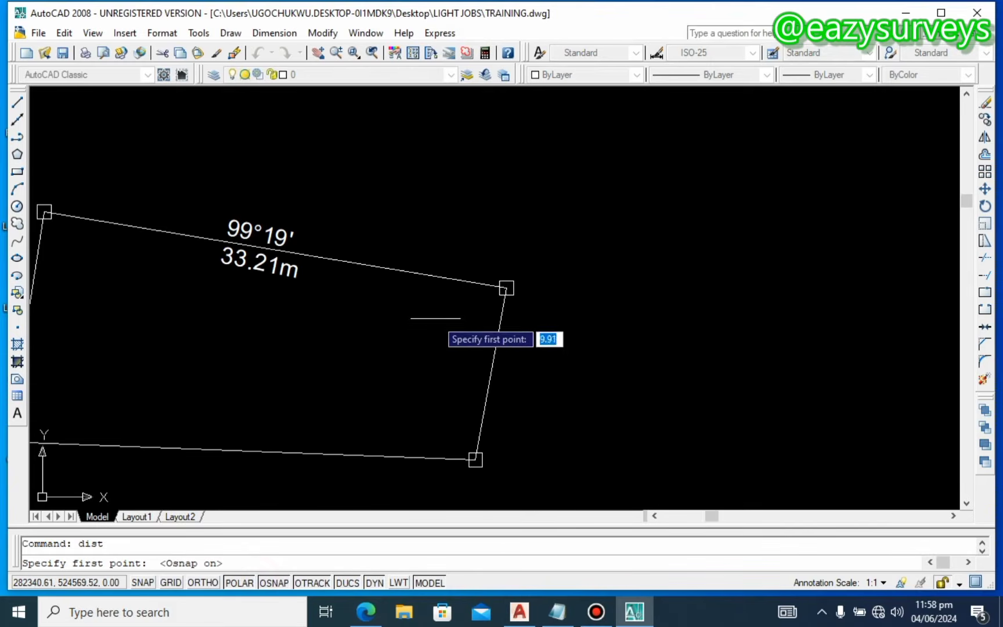
pyautogui.click(506, 288)
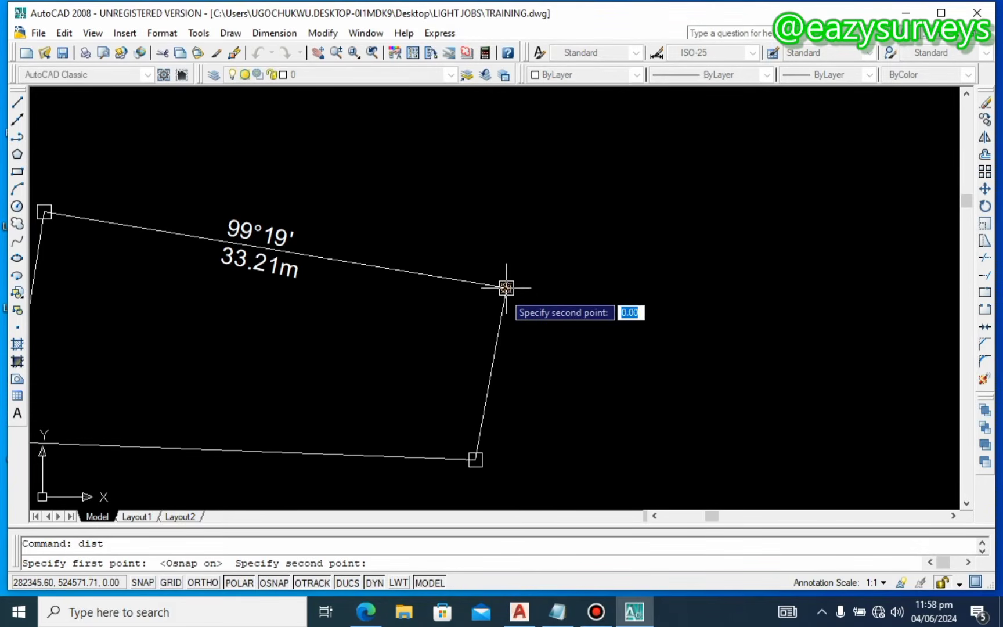
pyautogui.click(476, 460)
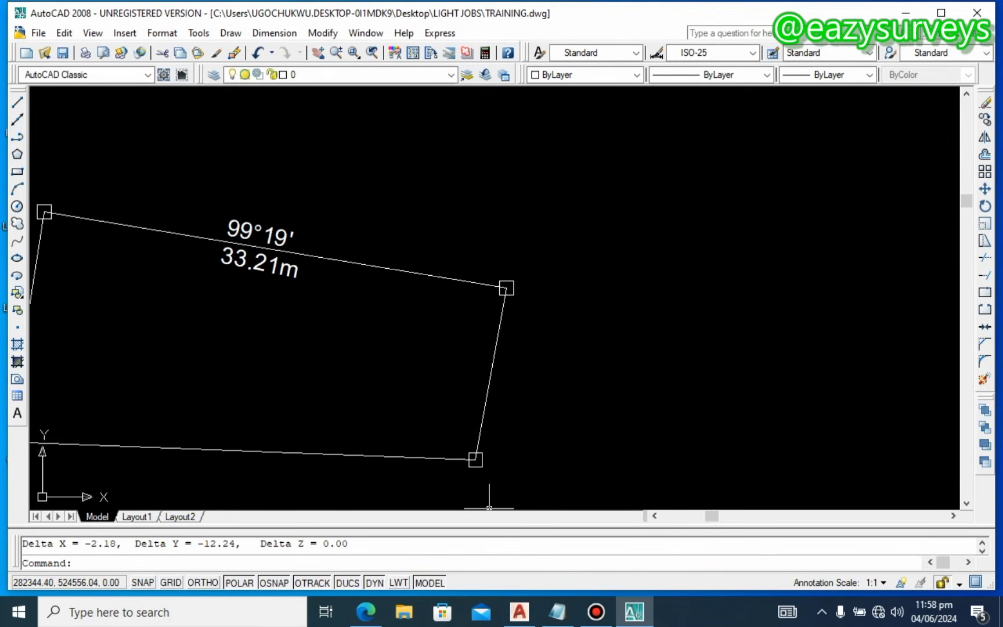
pyautogui.scroll(1, 490, 545)
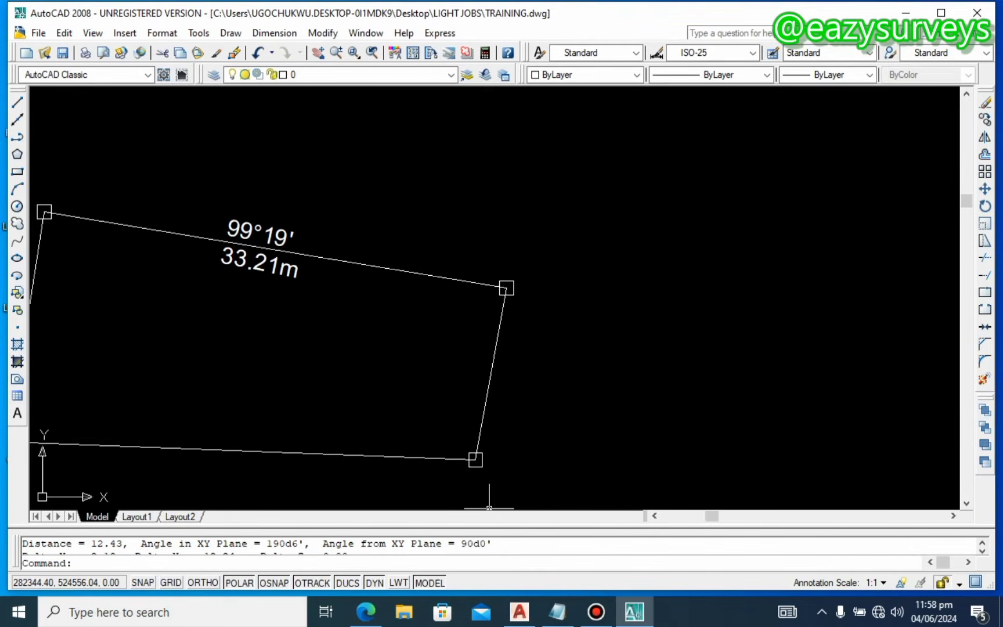
# Step: Copy the '12.43, Angle in XY Plane = 190d6'' readout from the command history
pyautogui.moveTo(304, 543); pyautogui.dragTo(96, 543)
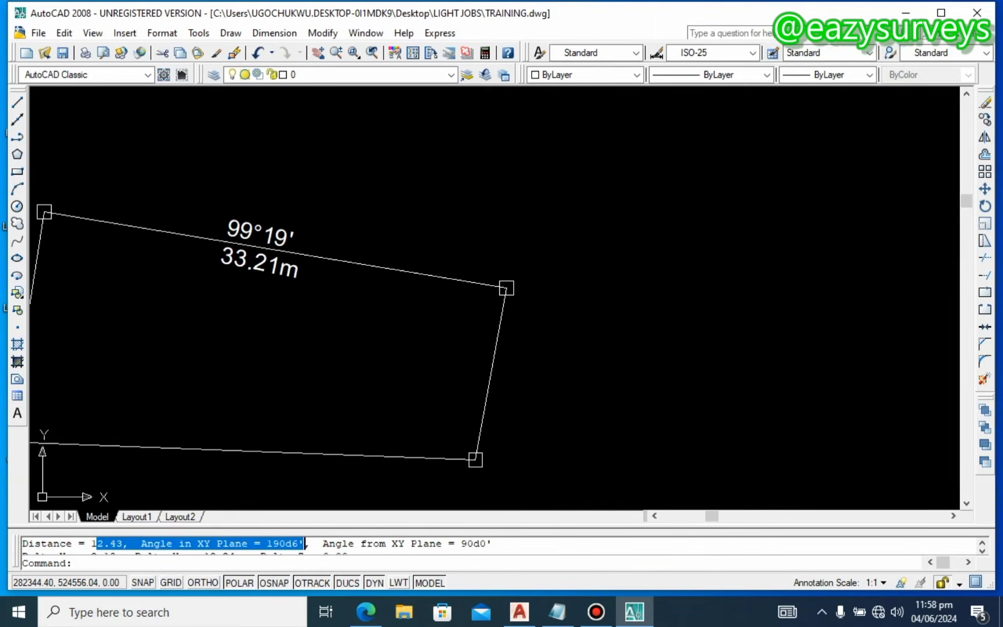
pyautogui.rightClick(92, 544)
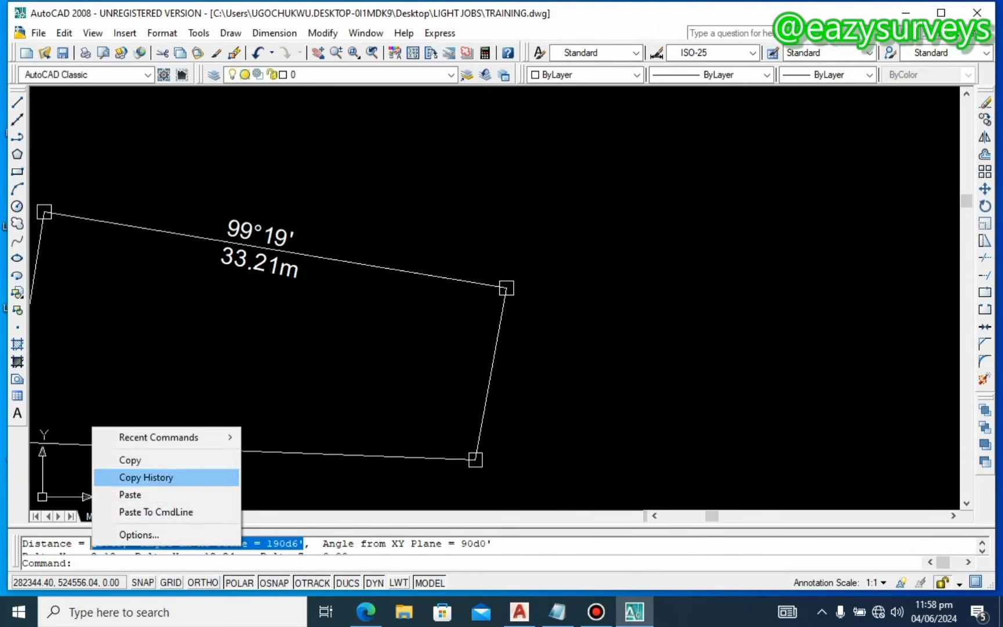
pyautogui.click(130, 459)
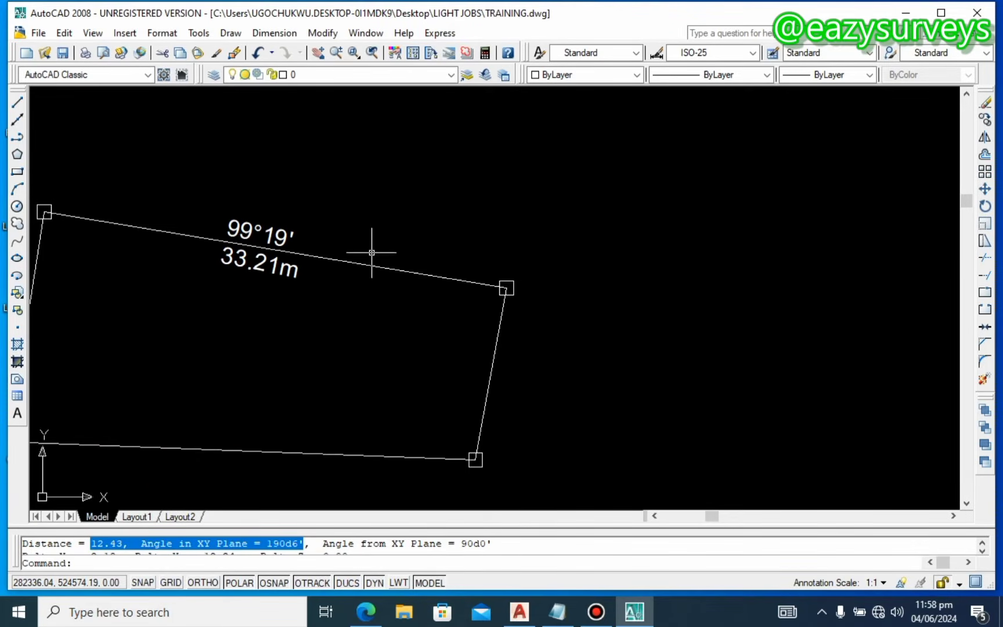
# Step: Paste the readout into the drawing beside the parcel and select it for editing
pyautogui.hotkey('ctrl', 'v')
pyautogui.click(333, 324)
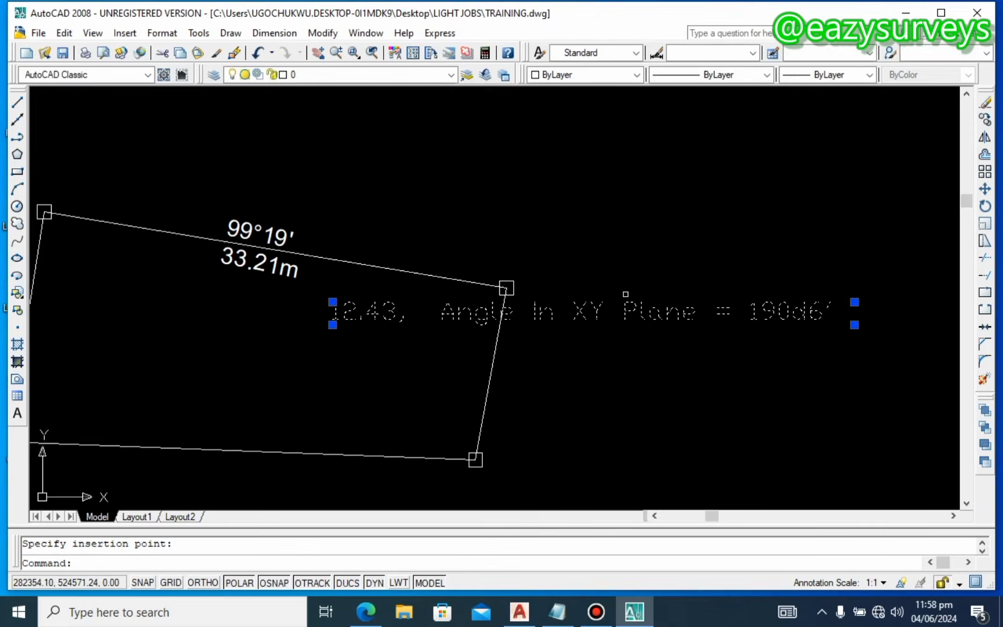
pyautogui.click(672, 313)
pyautogui.click(708, 291)
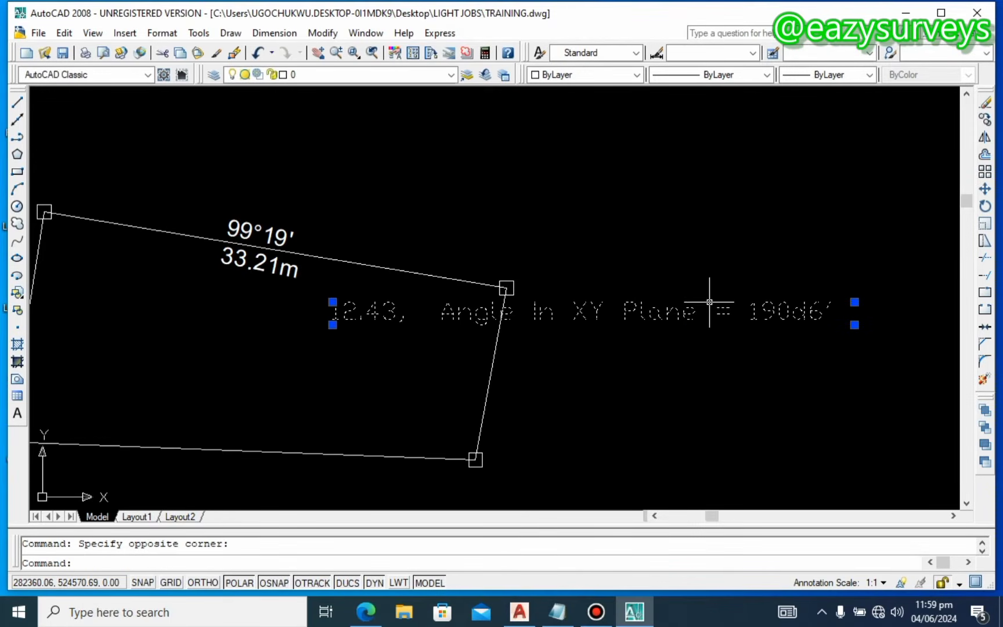
pyautogui.press('Delete')
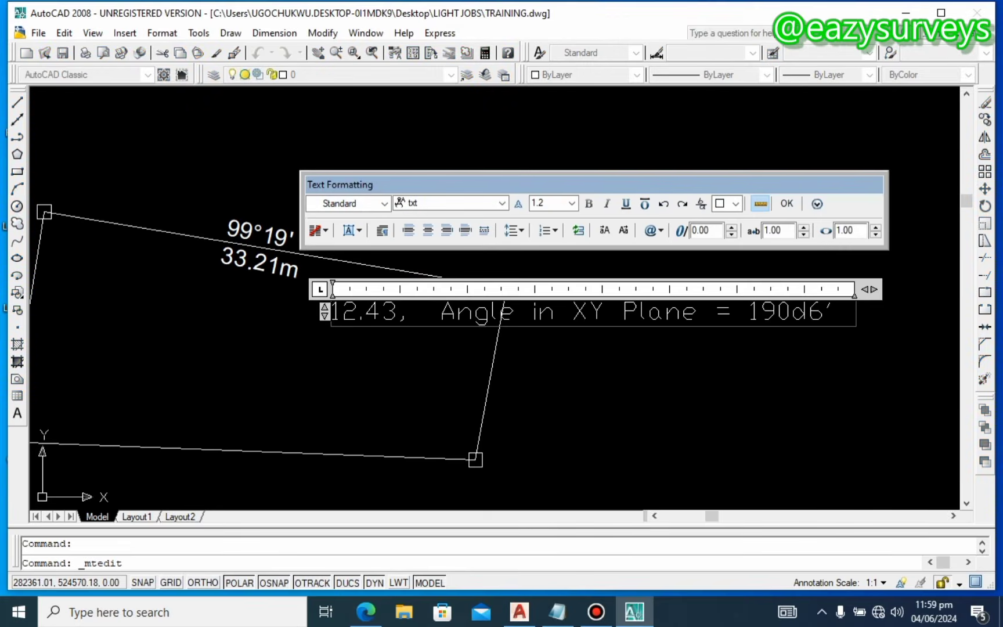
# Step: Rewrite the pasted text as 12.43m over 190%%d06' on two lines
pyautogui.moveTo(751, 314); pyautogui.dragTo(399, 313)
pyautogui.write('m')
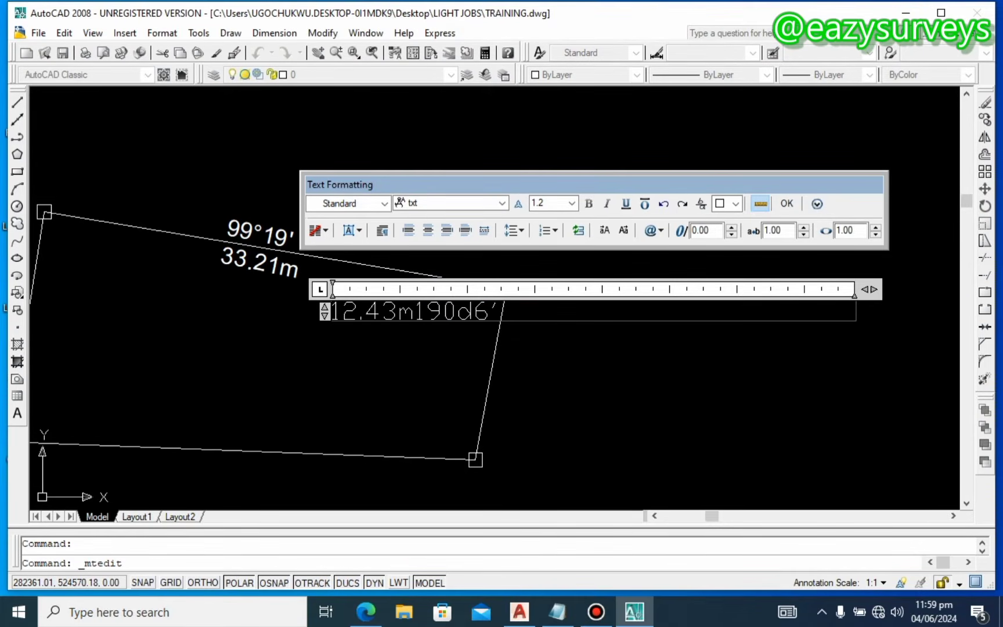
pyautogui.press('Return')
pyautogui.click(390, 334)
pyautogui.press('BackSpace')
pyautogui.write('006')
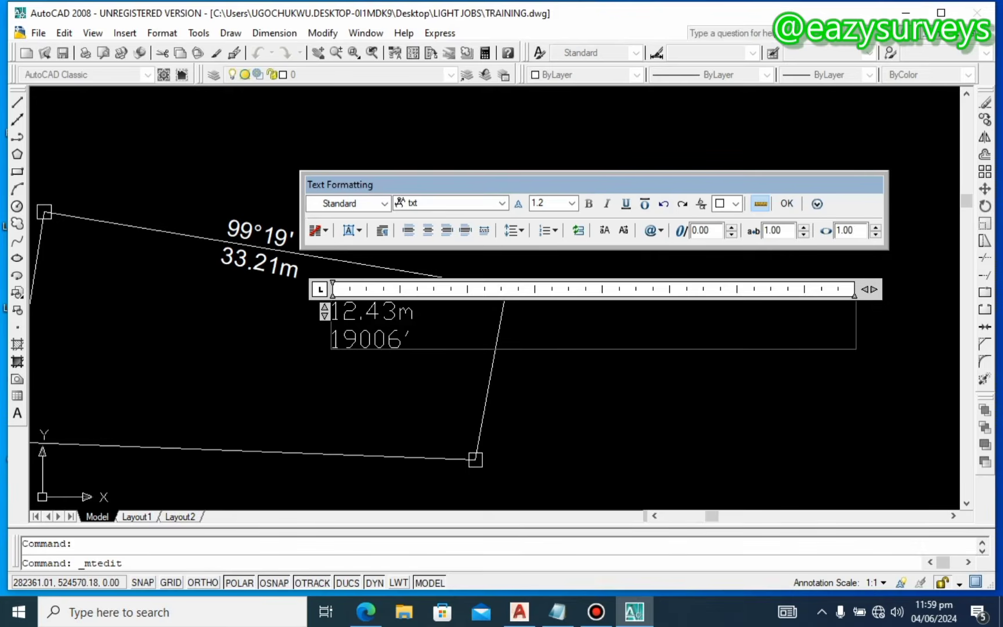
pyautogui.write('%%d')
# Step: Set both lines of the label to Arial and commit the 12.43m / 190°06' label
pyautogui.hotkey('ctrl', 'a')
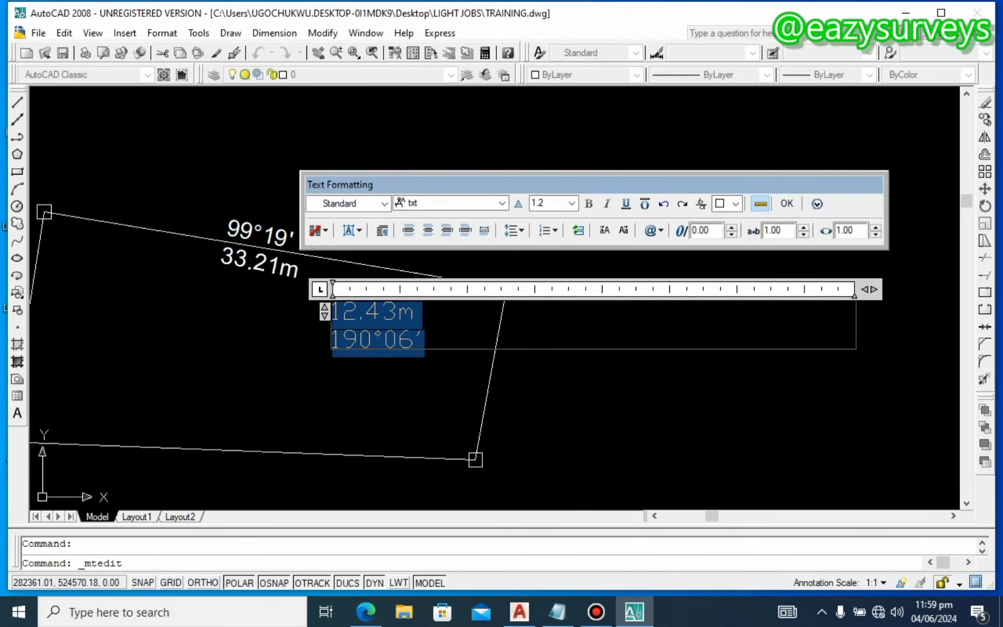
pyautogui.click(502, 202)
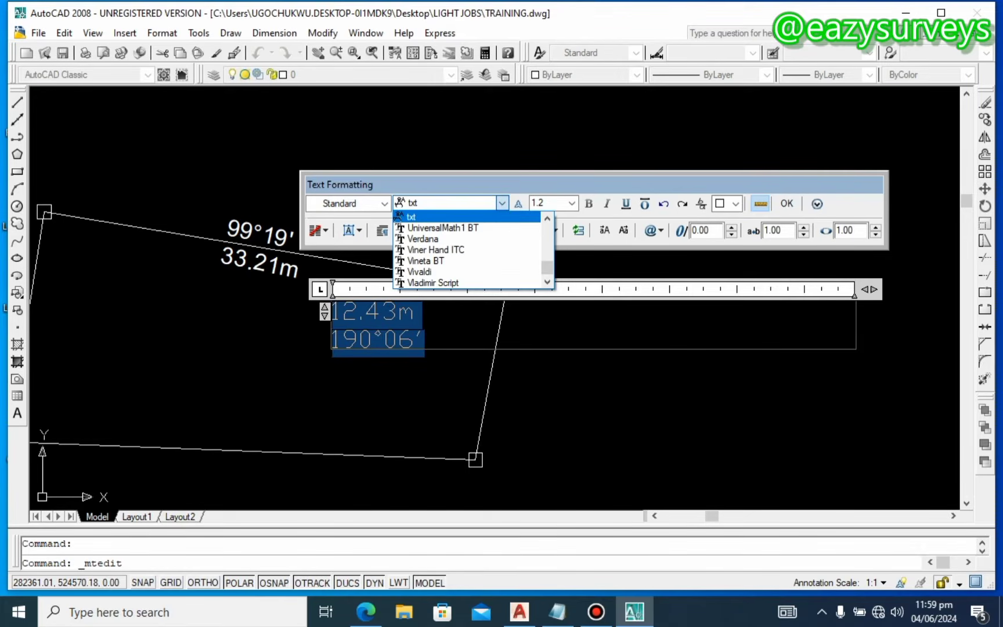
pyautogui.press('a')
pyautogui.scroll(-2, 468, 250)
pyautogui.scroll(-1, 441, 255)
pyautogui.click(430, 284)
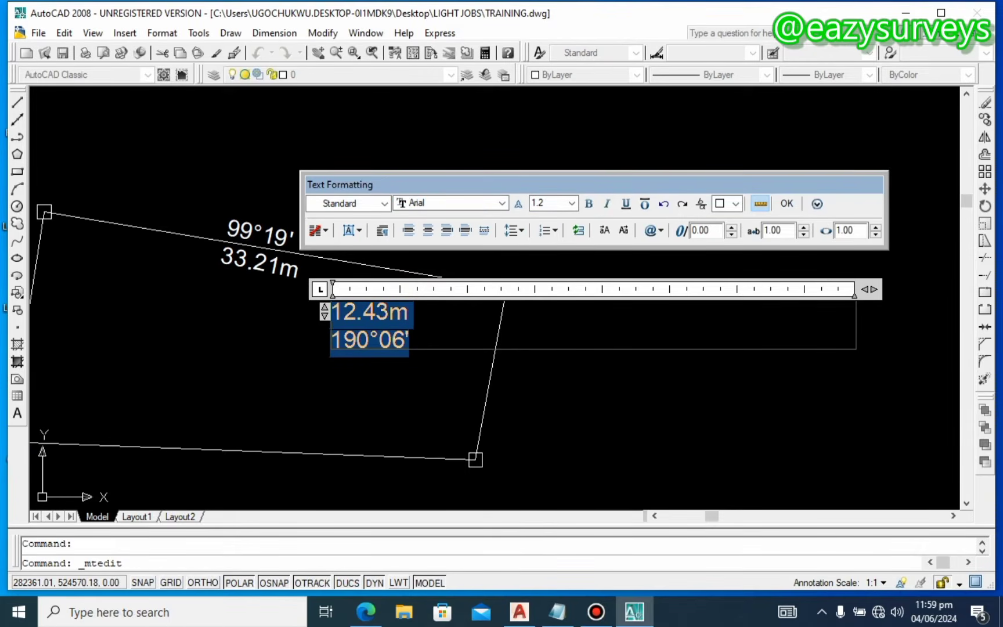
pyautogui.click(440, 364)
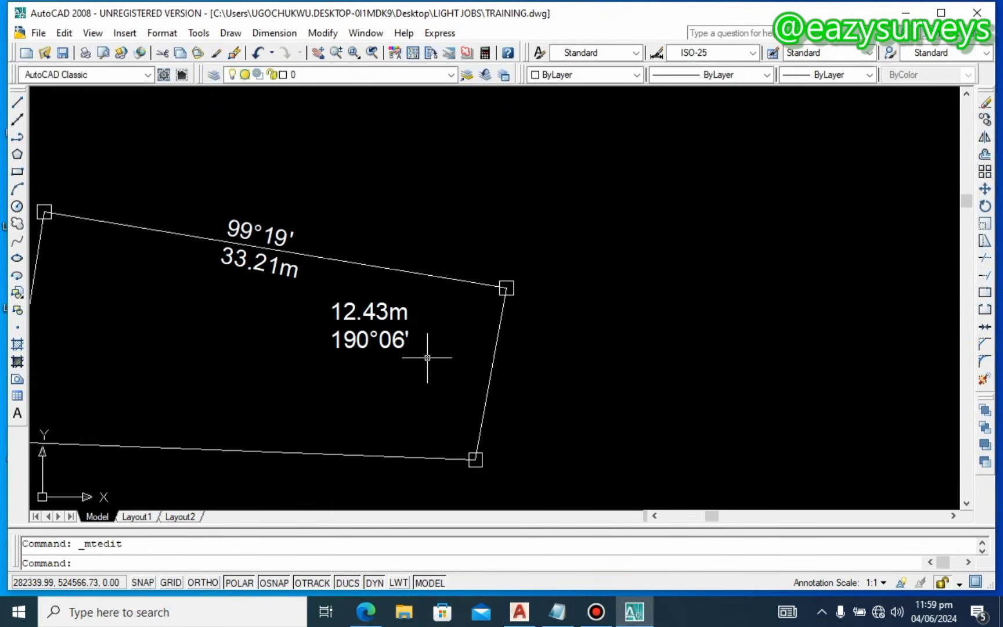
pyautogui.click(402, 335)
# Step: Rotate the 12.43m / 190°06' label to stand vertical, with snapping turned off
pyautogui.rightClick(405, 336)
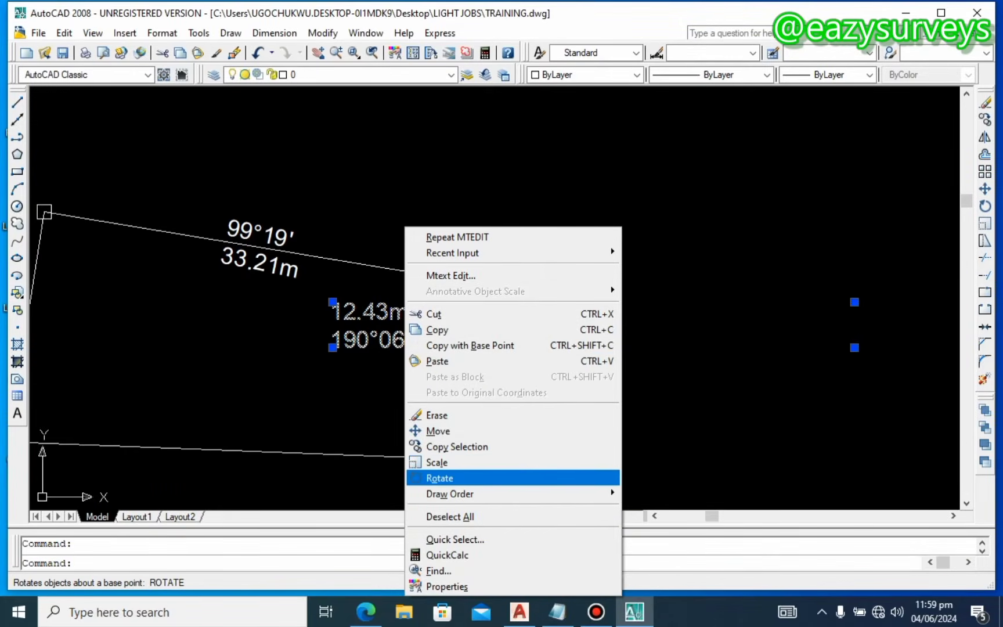
pyautogui.press('Escape')
pyautogui.press('Escape')
pyautogui.click(382, 340)
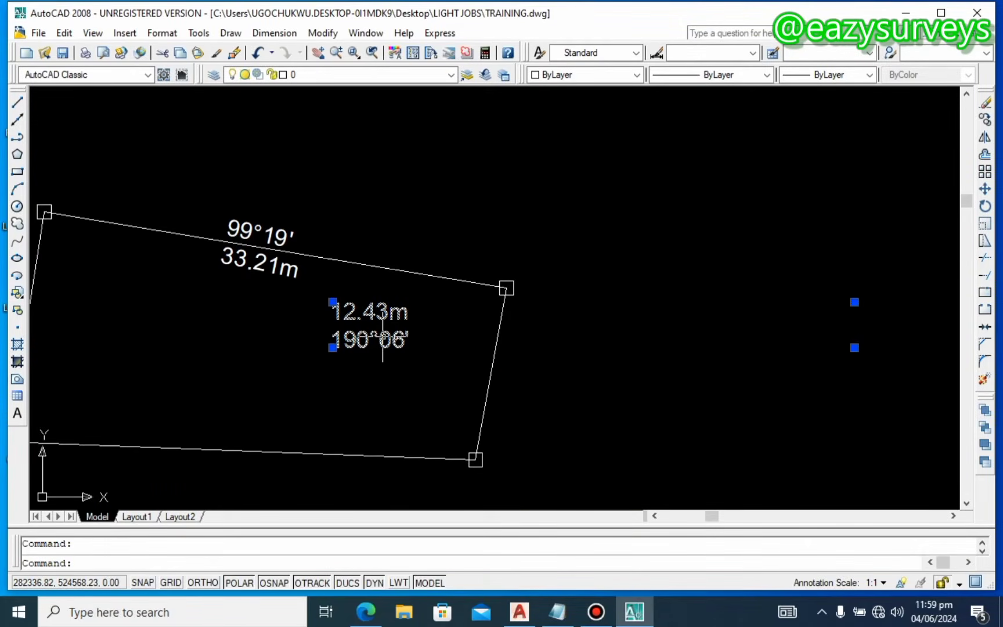
pyautogui.rightClick(382, 340)
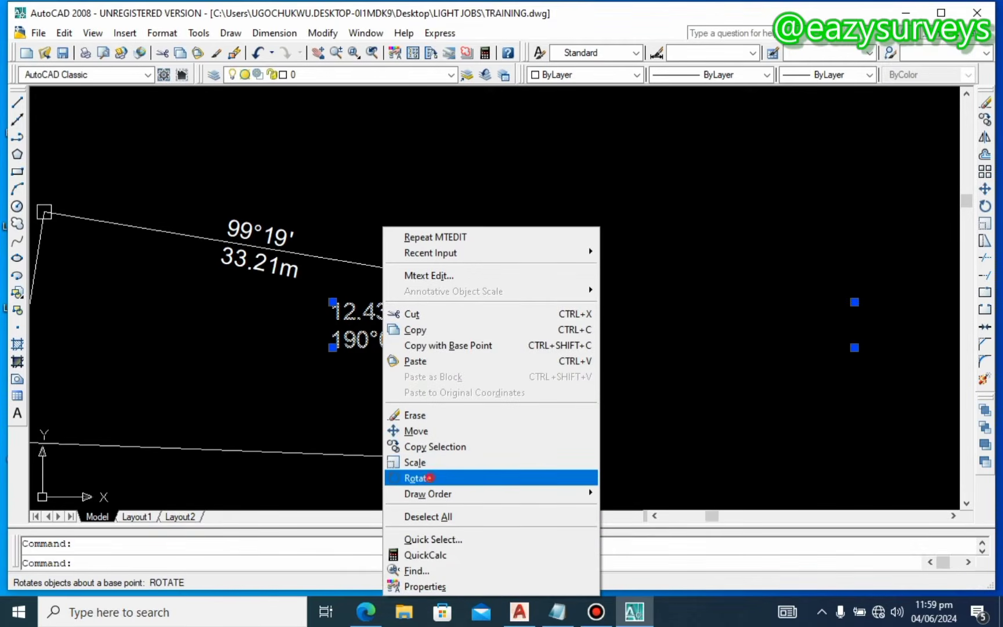
pyautogui.click(409, 475)
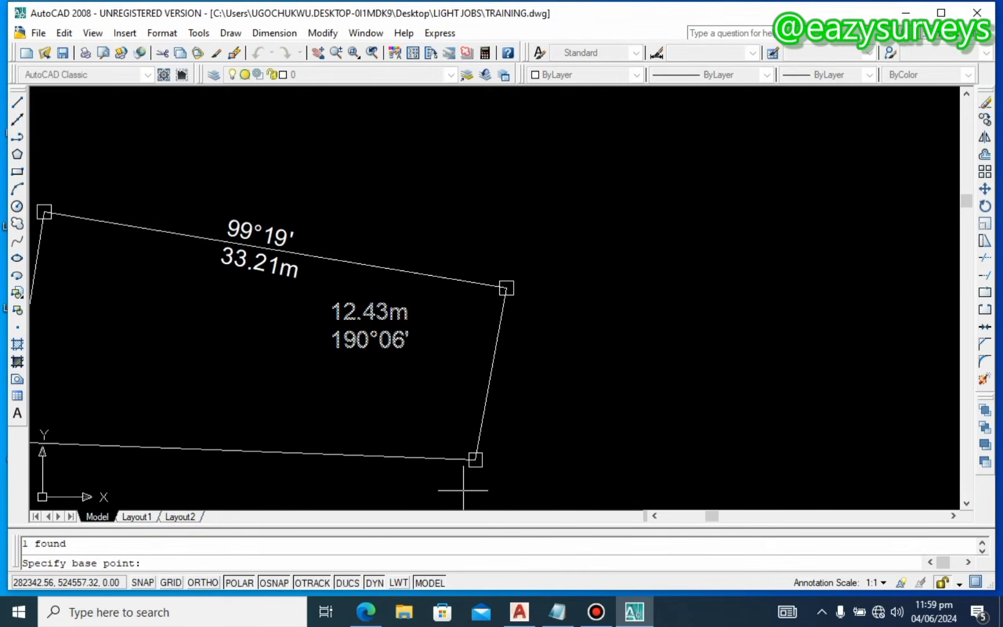
pyautogui.press('F3')
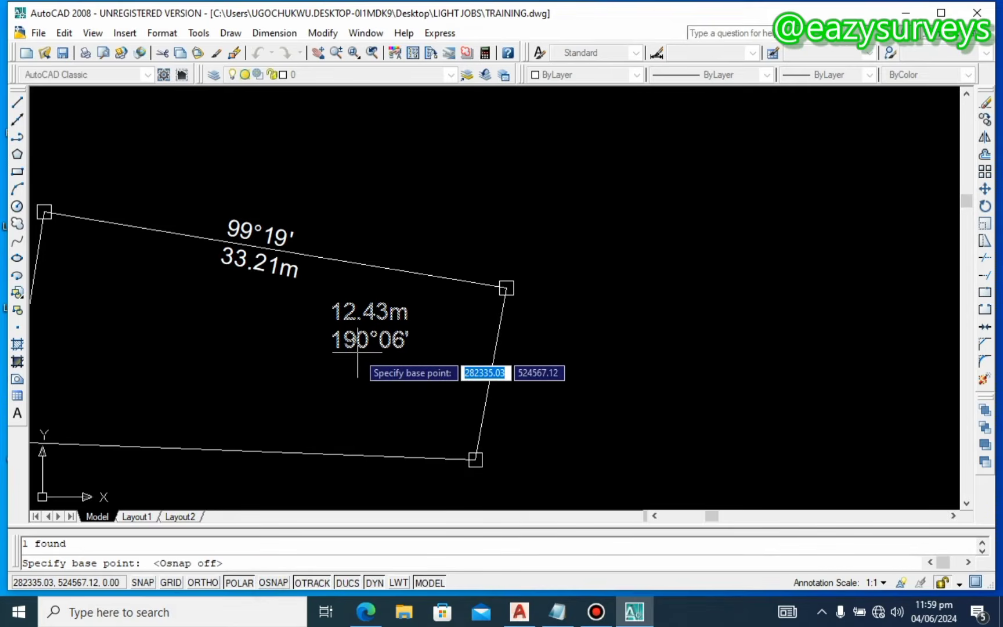
pyautogui.click(377, 363)
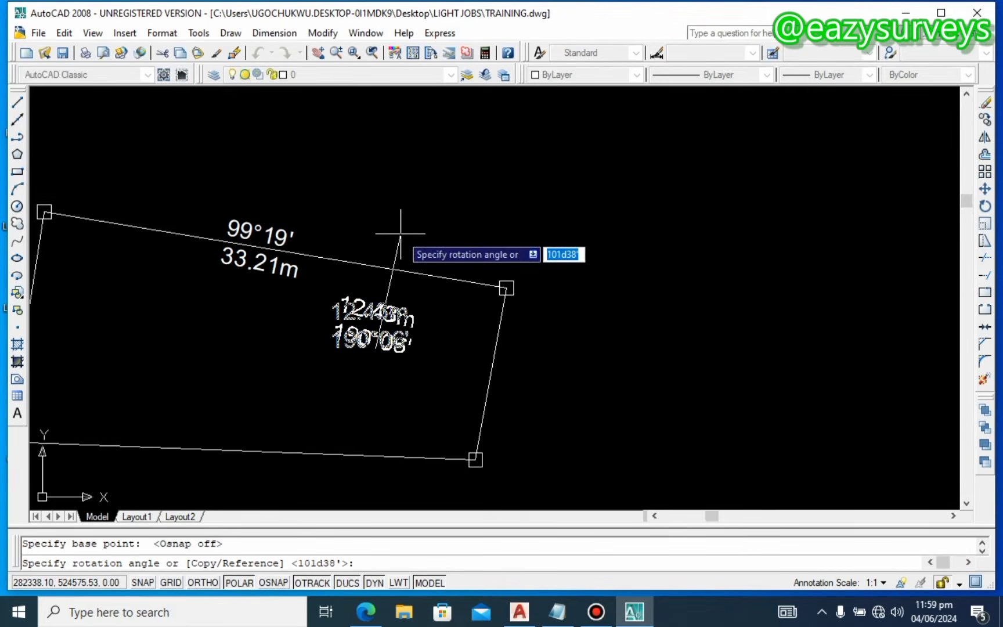
pyautogui.click(291, 336)
# Step: Move the vertical label onto the parcel's right boundary line and pan to show the whole parcel
pyautogui.click(367, 335)
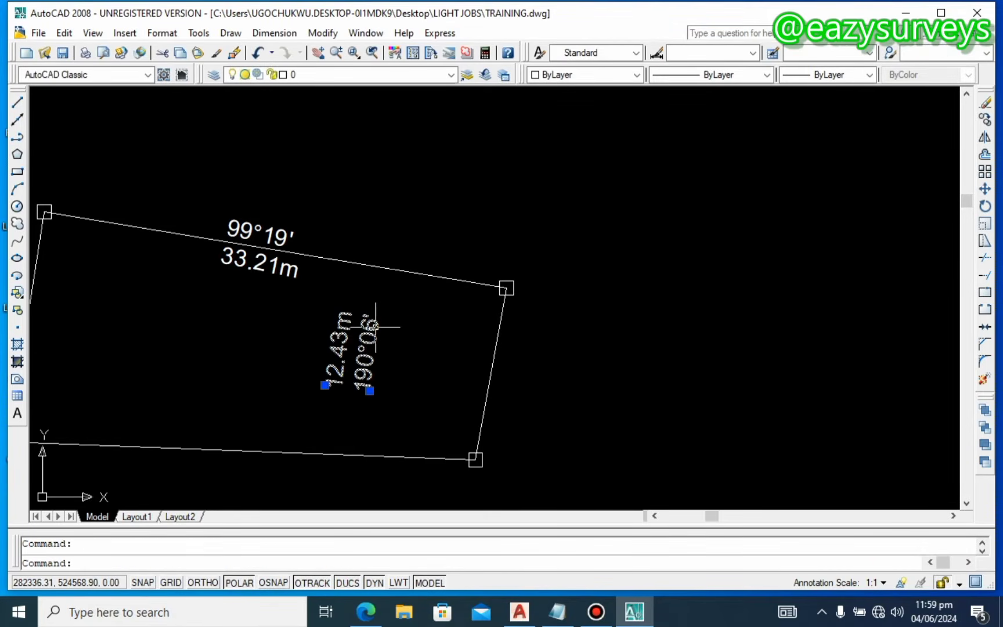
pyautogui.moveTo(378, 325); pyautogui.dragTo(520, 345)
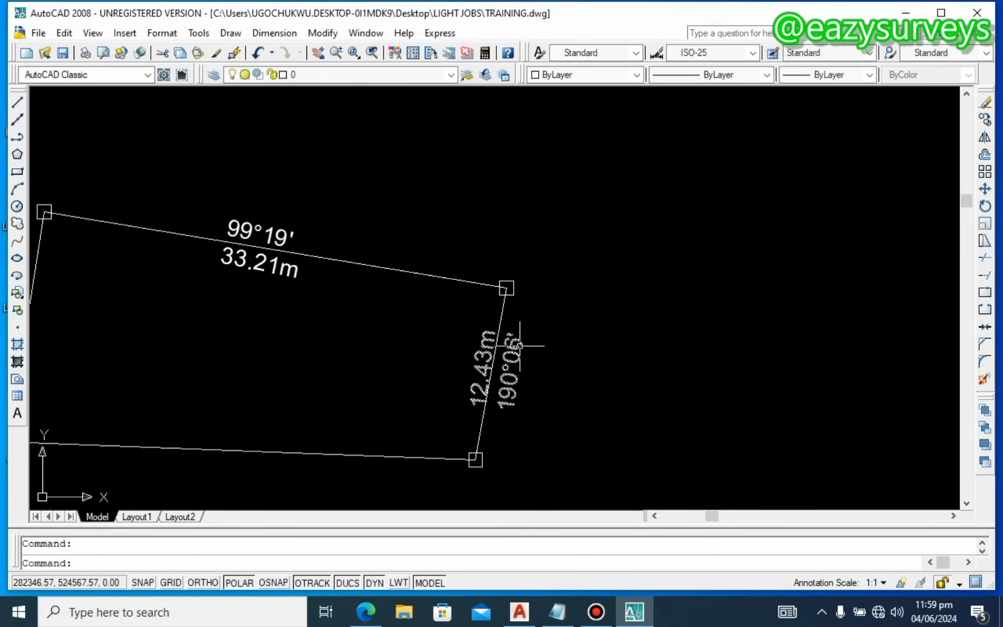
pyautogui.click(520, 344)
pyautogui.rightClick(520, 345)
pyautogui.click(553, 431)
pyautogui.click(598, 416)
pyautogui.click(591, 416)
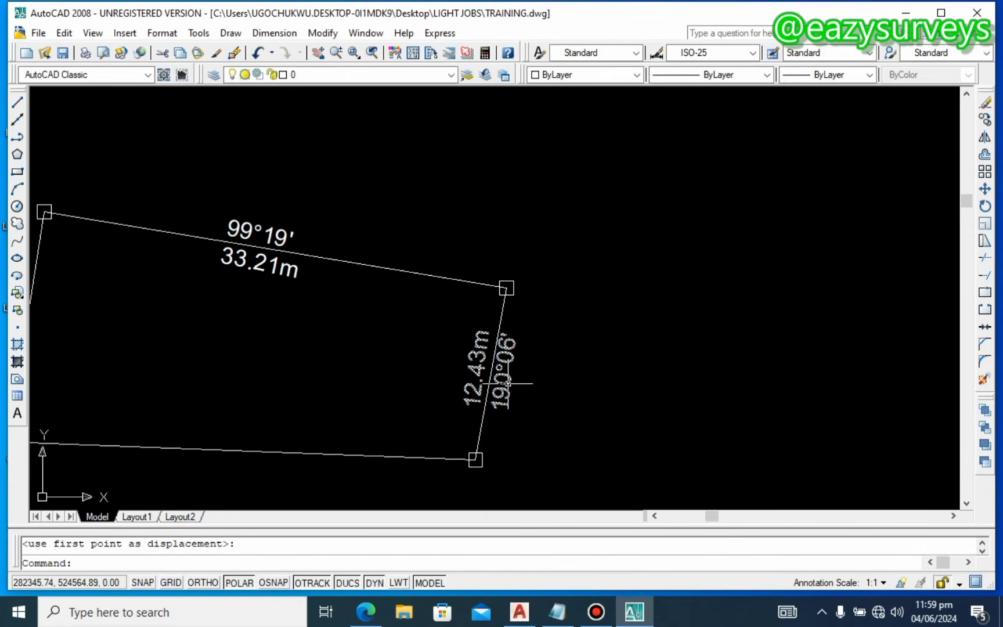
pyautogui.doubleClick(505, 395)
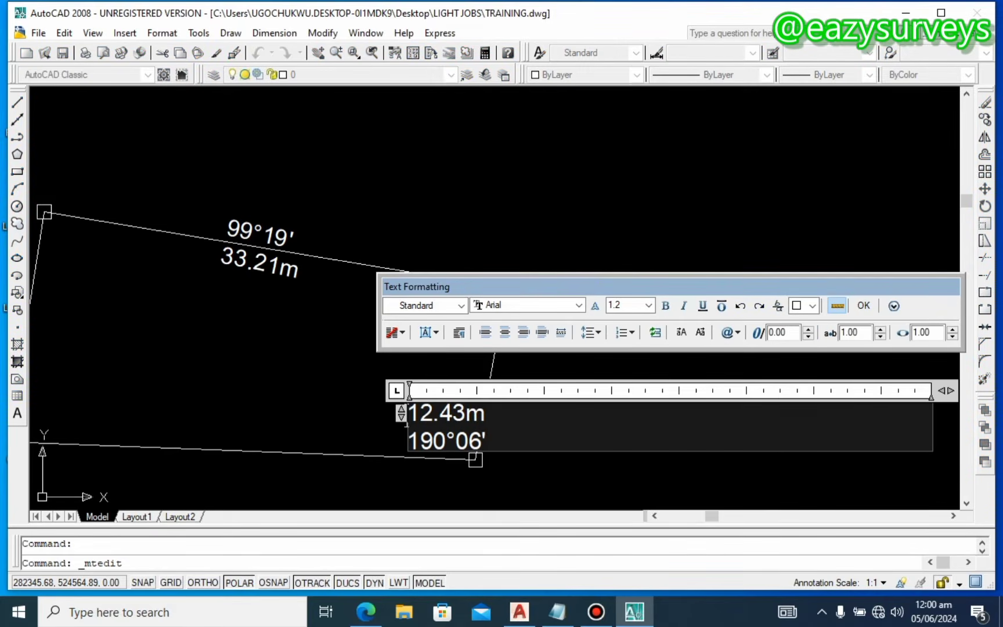
pyautogui.click(294, 410)
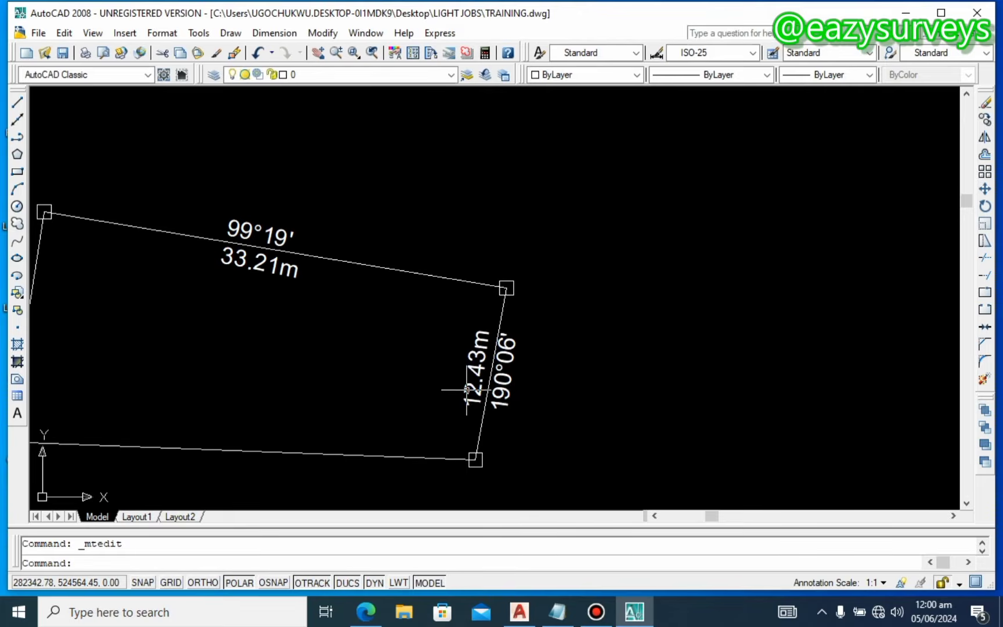
pyautogui.moveTo(470, 386)
pyautogui.mouseDown(button='middle')
pyautogui.moveTo(678, 310)
pyautogui.moveTo(656, 318)
pyautogui.mouseUp(button='middle')
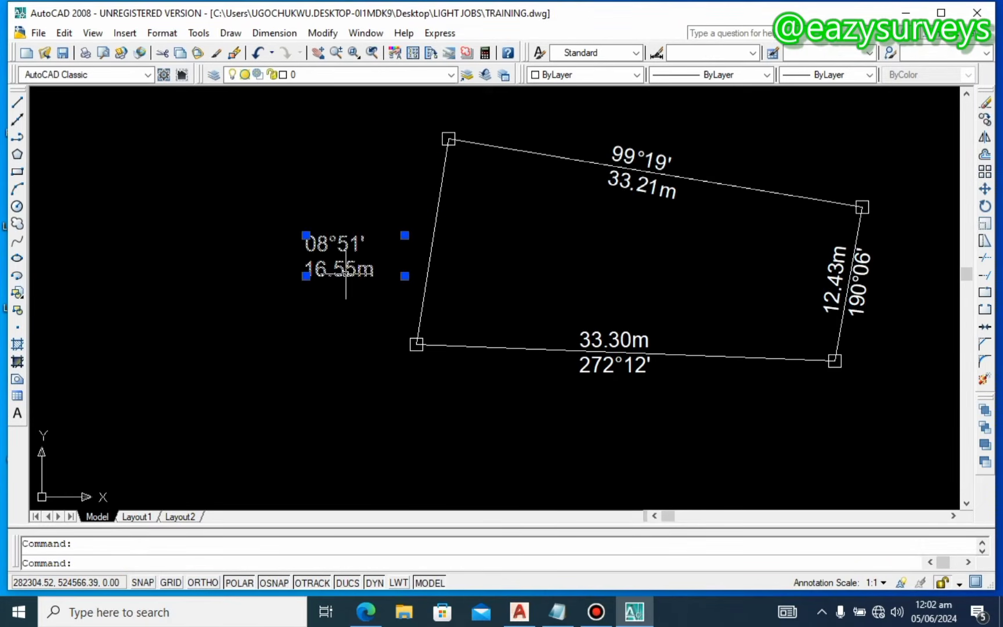
# Step: Rotate the 08°51' / 16.55m label to vertical with snapping turned off
pyautogui.rightClick(346, 226)
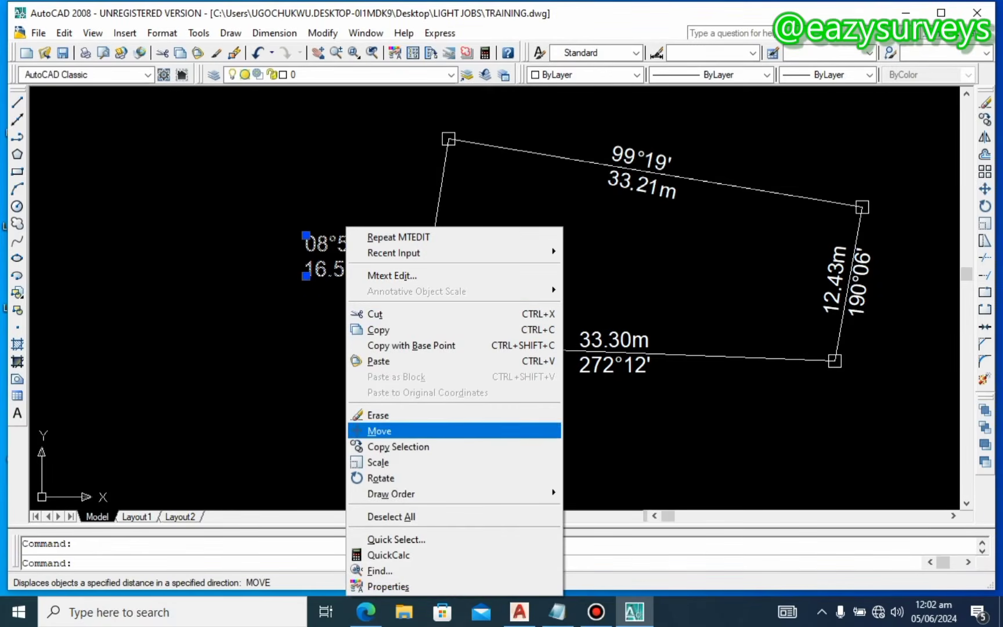
pyautogui.click(385, 478)
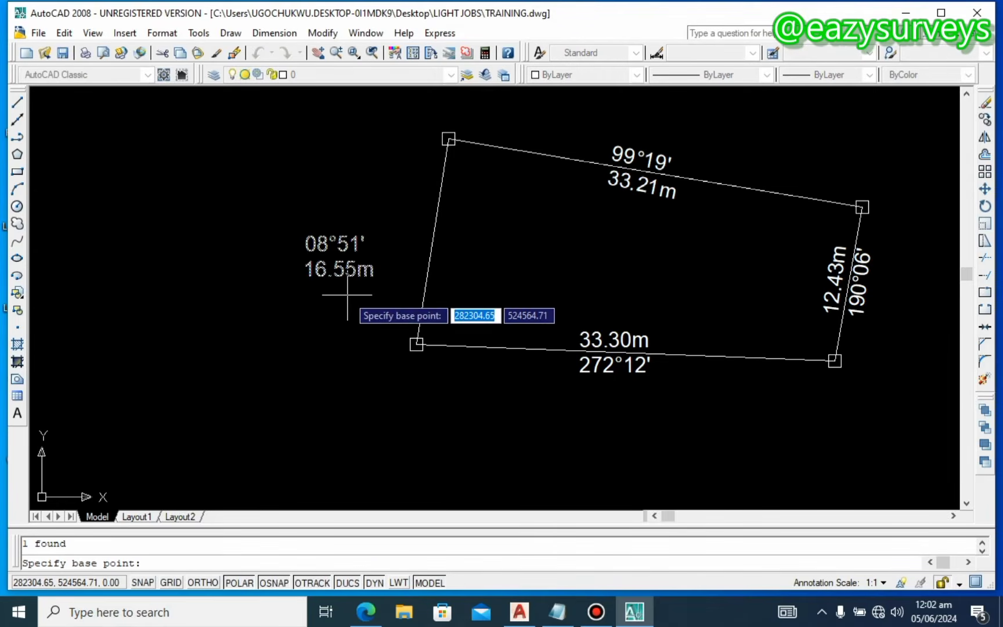
pyautogui.press('F3')
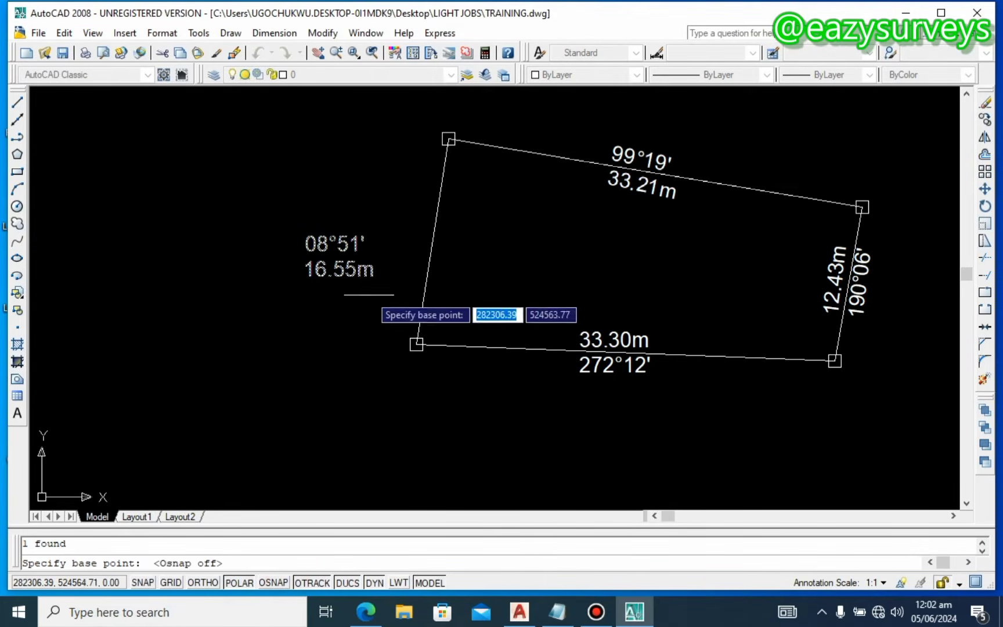
pyautogui.click(352, 288)
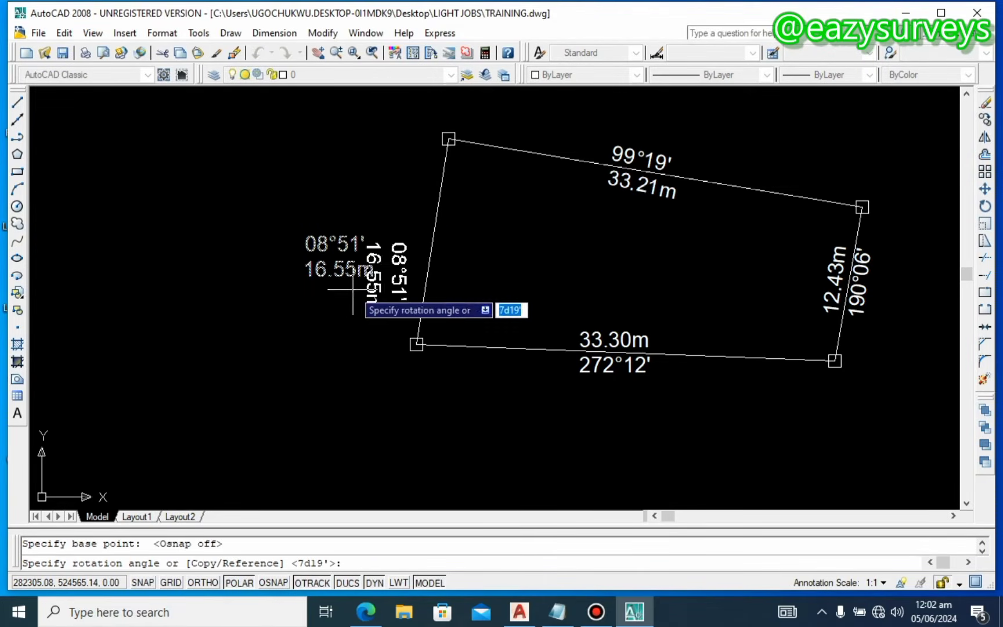
pyautogui.click(249, 288)
# Step: Move the 08°51' label onto the left boundary line, keeping its original size
pyautogui.click(290, 360)
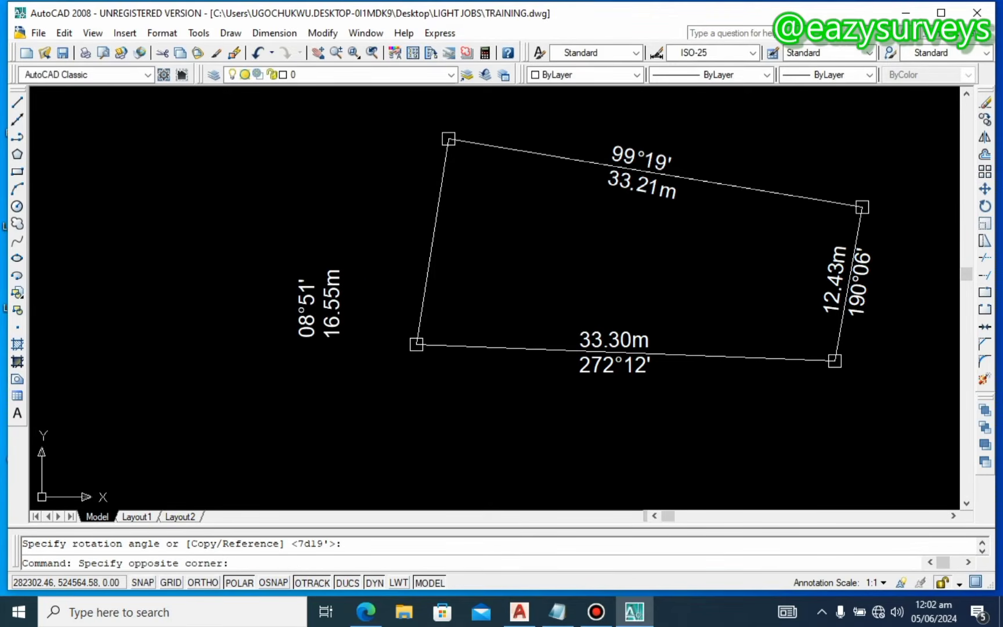
pyautogui.click(335, 290)
pyautogui.moveTo(335, 291); pyautogui.dragTo(444, 235)
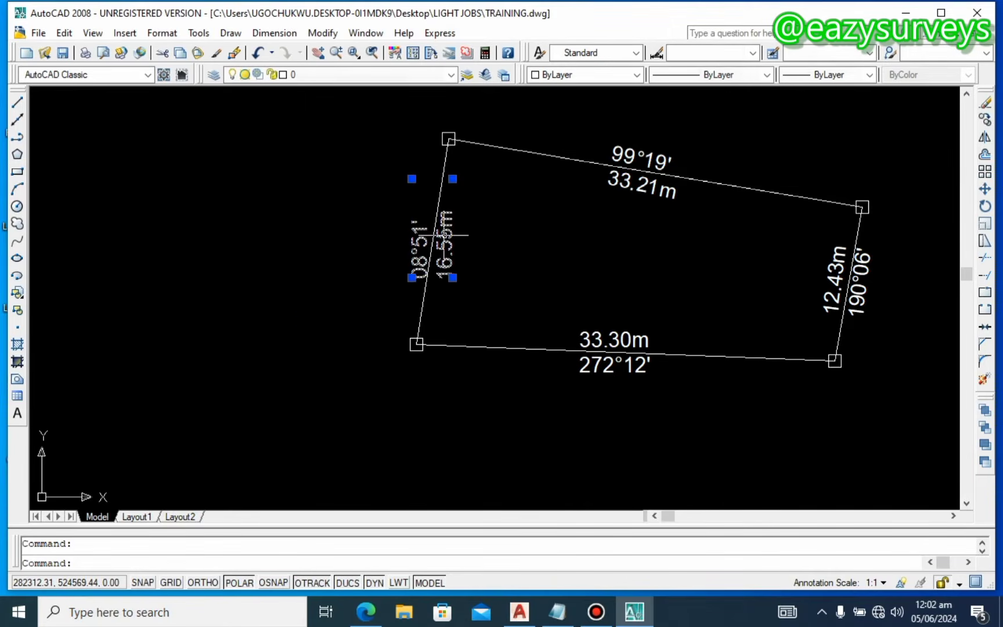
pyautogui.rightClick(447, 226)
pyautogui.click(482, 463)
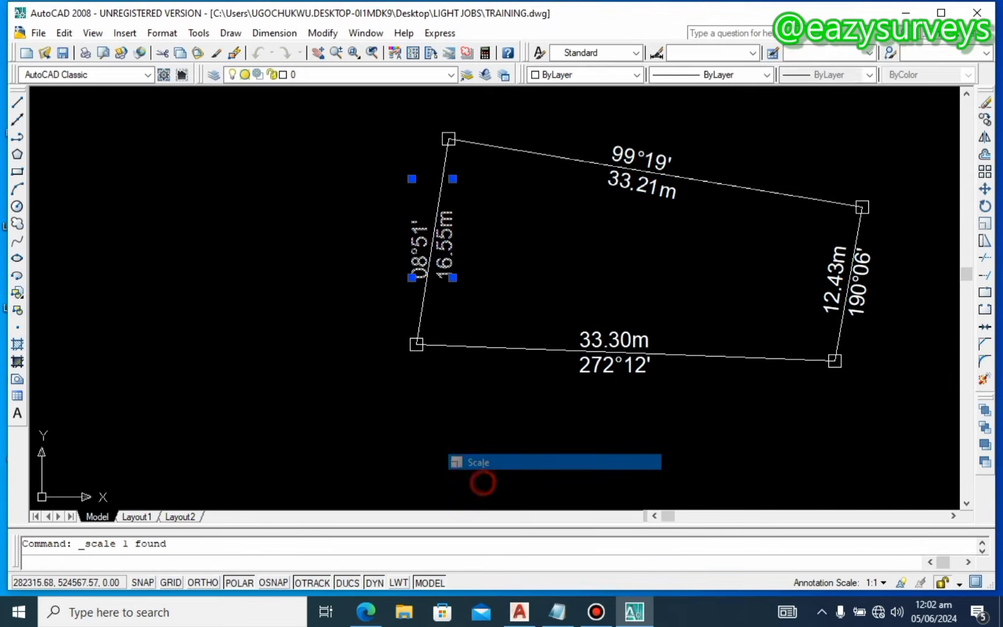
pyautogui.click(473, 247)
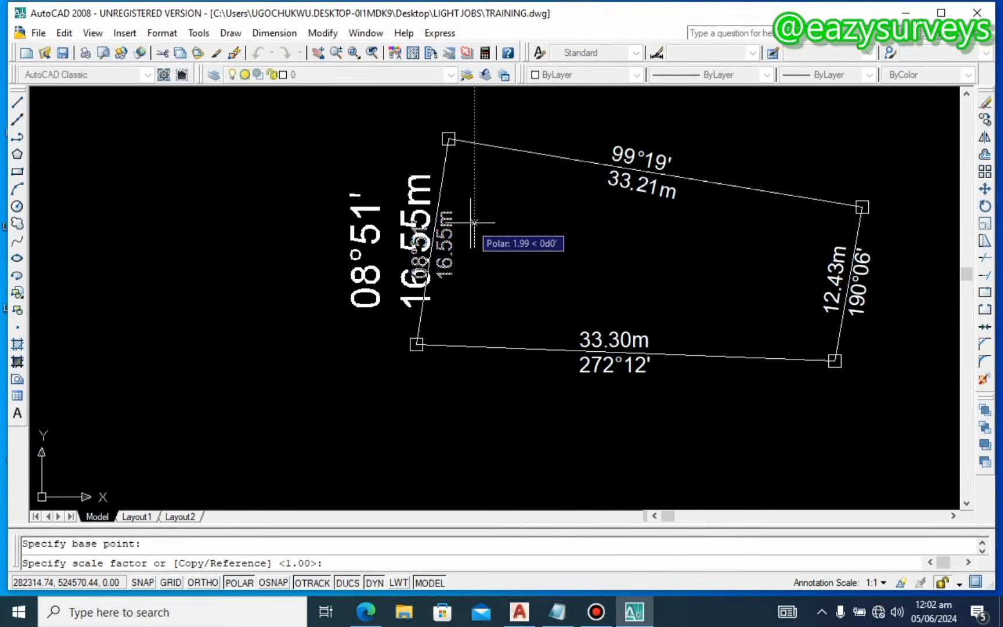
pyautogui.press('Escape')
# Step: Rotate the 08°51' label to align with the sloping left boundary, discarding a stray copy
pyautogui.click(439, 228)
pyautogui.rightClick(444, 227)
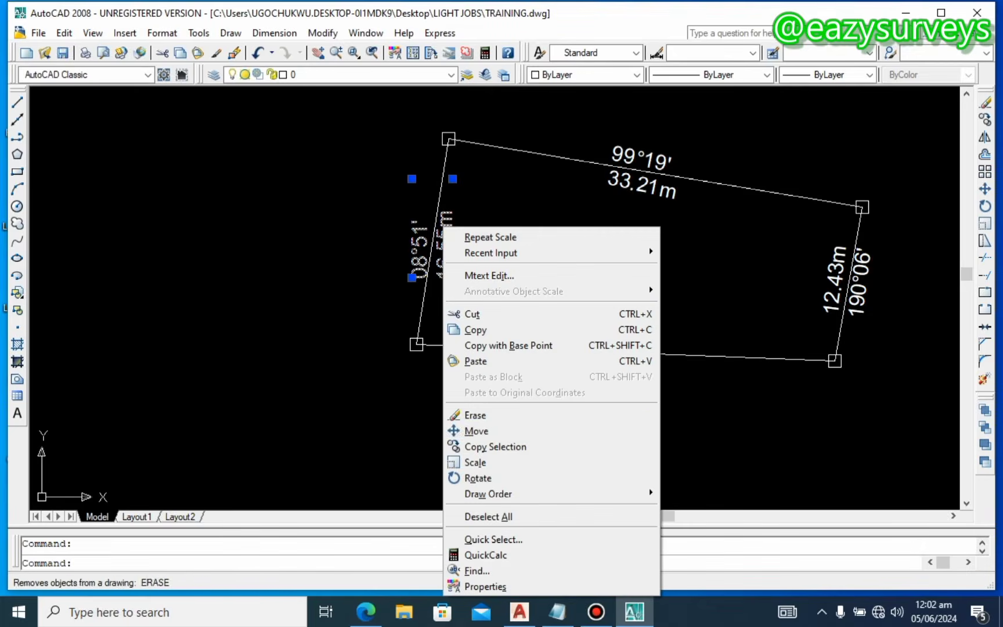
pyautogui.click(495, 447)
pyautogui.click(455, 221)
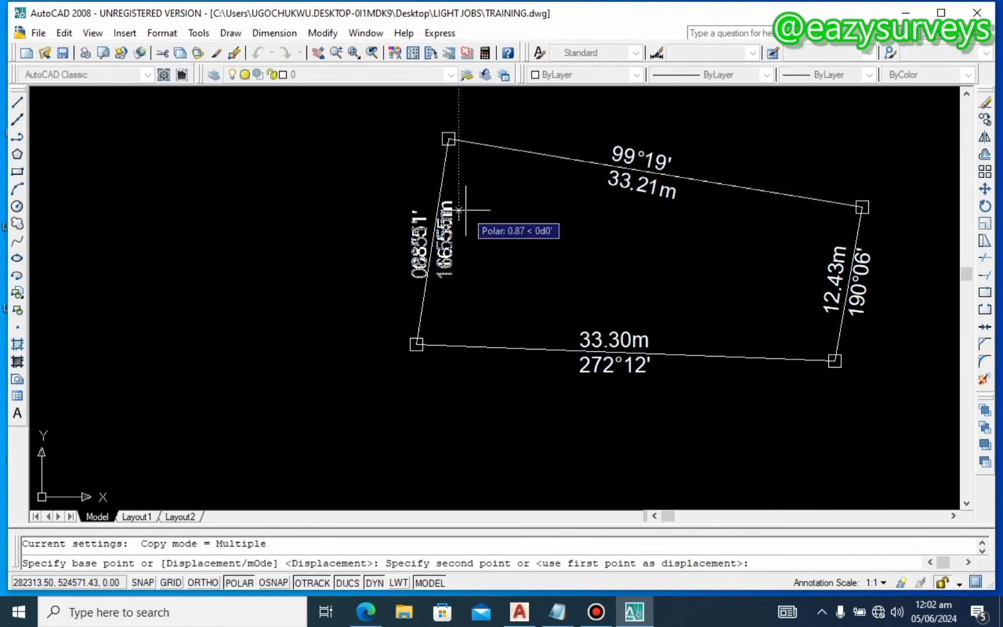
pyautogui.press('Escape')
pyautogui.click(450, 214)
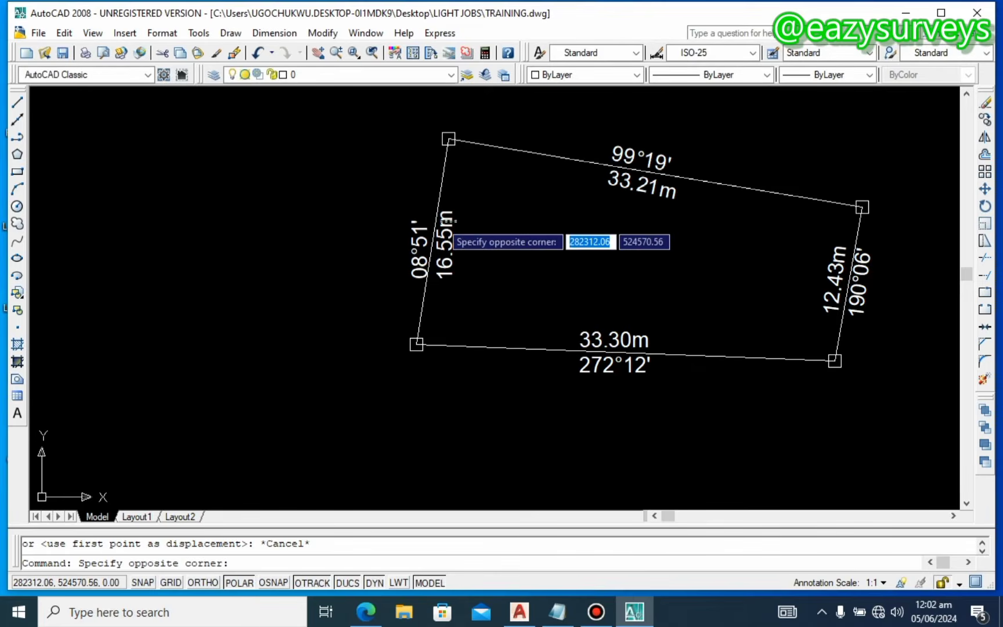
pyautogui.click(439, 225)
pyautogui.rightClick(439, 226)
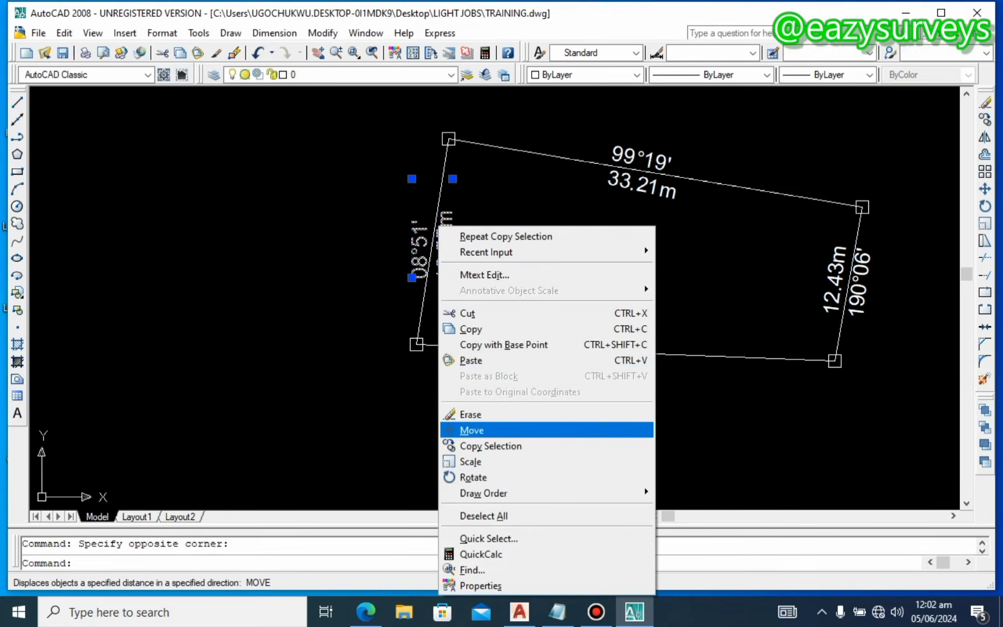
pyautogui.click(473, 477)
pyautogui.click(456, 247)
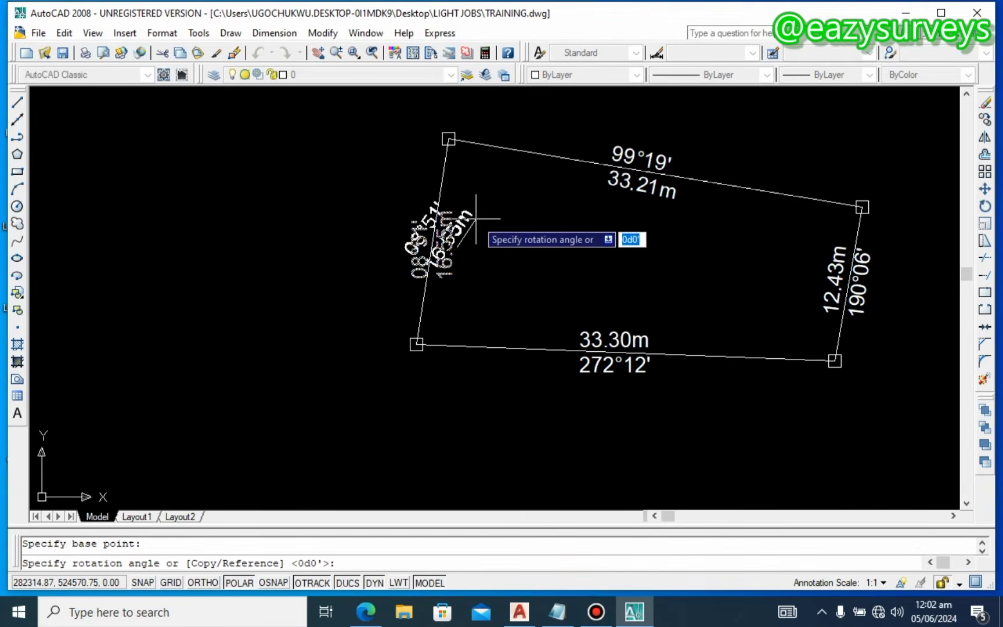
pyautogui.click(471, 178)
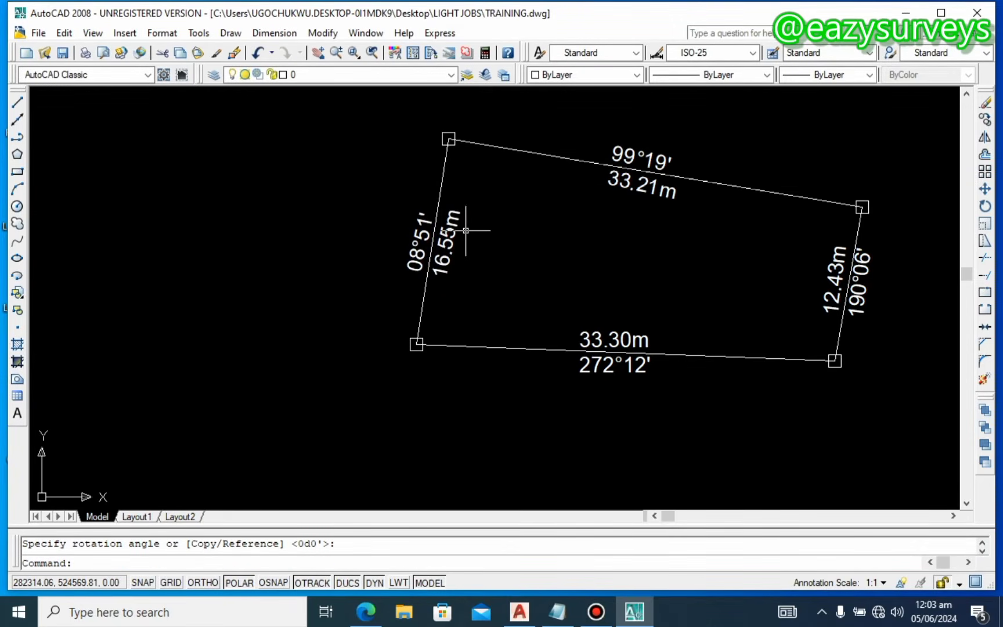
pyautogui.moveTo(451, 243); pyautogui.dragTo(350, 259, button='middle')
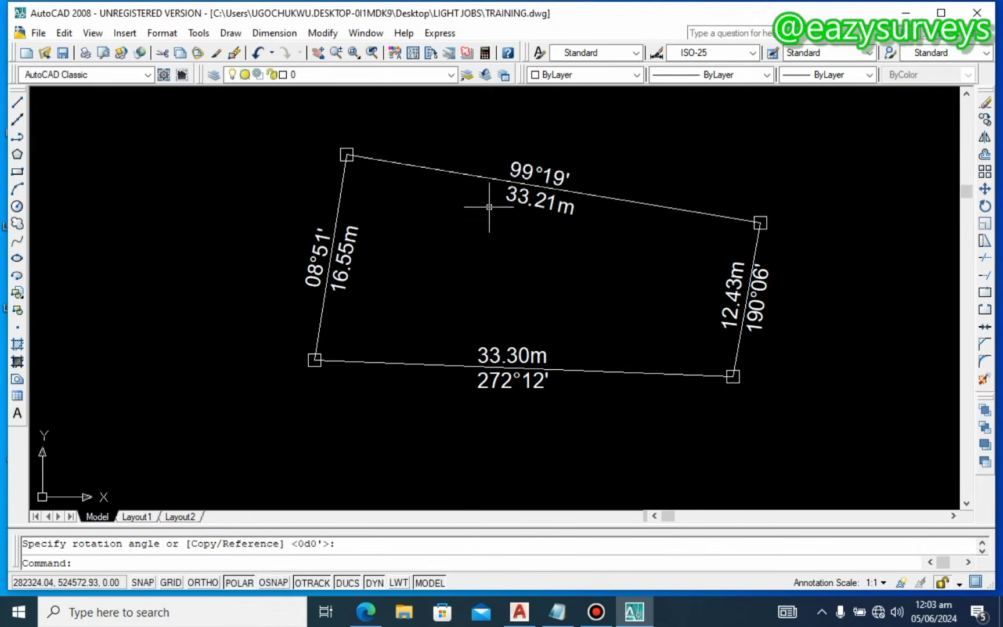
# Step: Reopen the 99°19' / 33.21m top label and narrow its mtext box
pyautogui.doubleClick(544, 168)
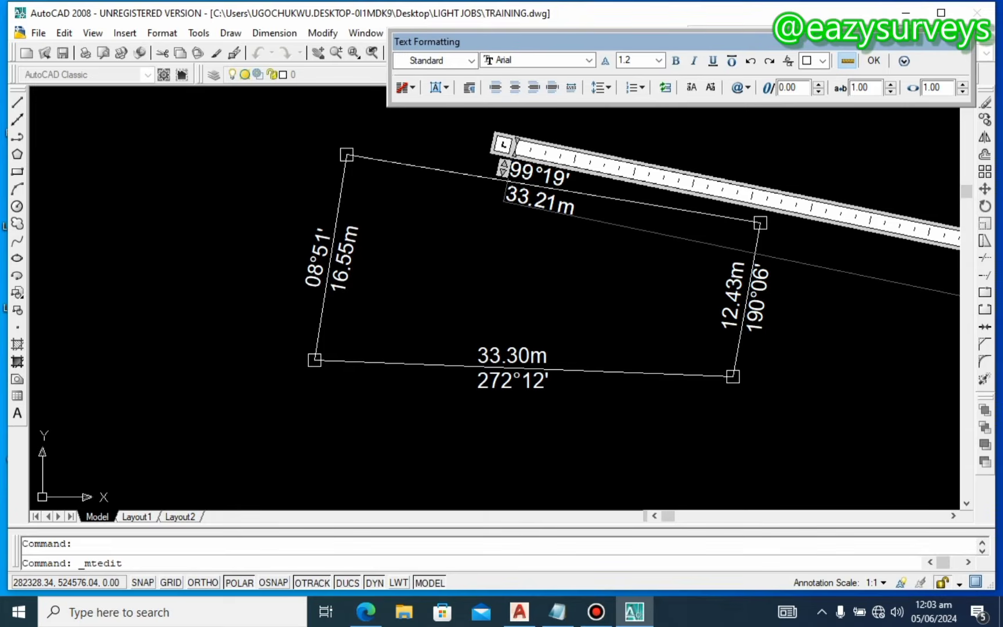
pyautogui.click(510, 213)
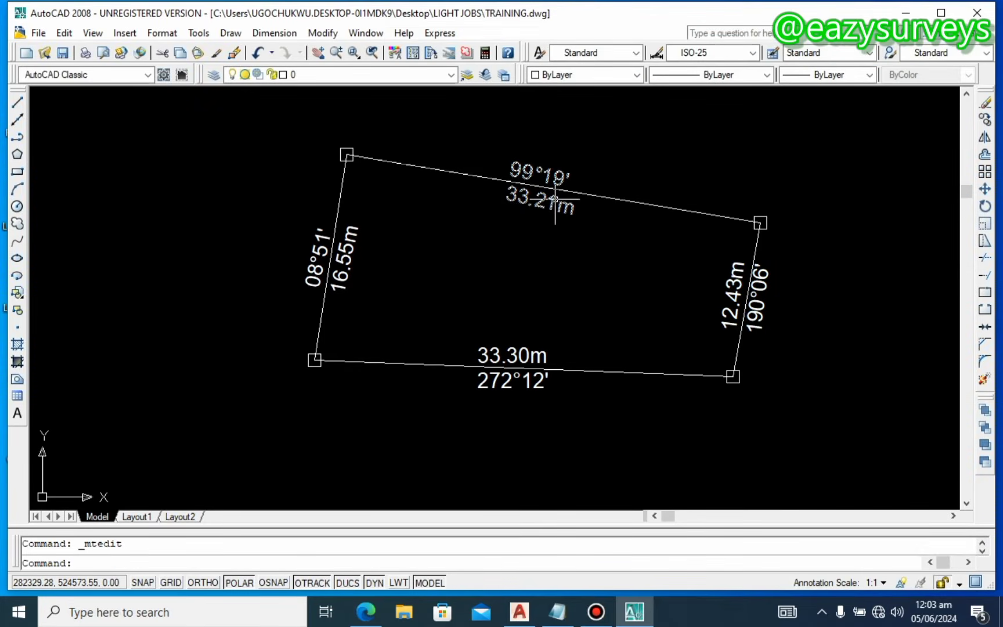
pyautogui.moveTo(530, 206); pyautogui.dragTo(273, 209, button='middle')
pyautogui.doubleClick(280, 176)
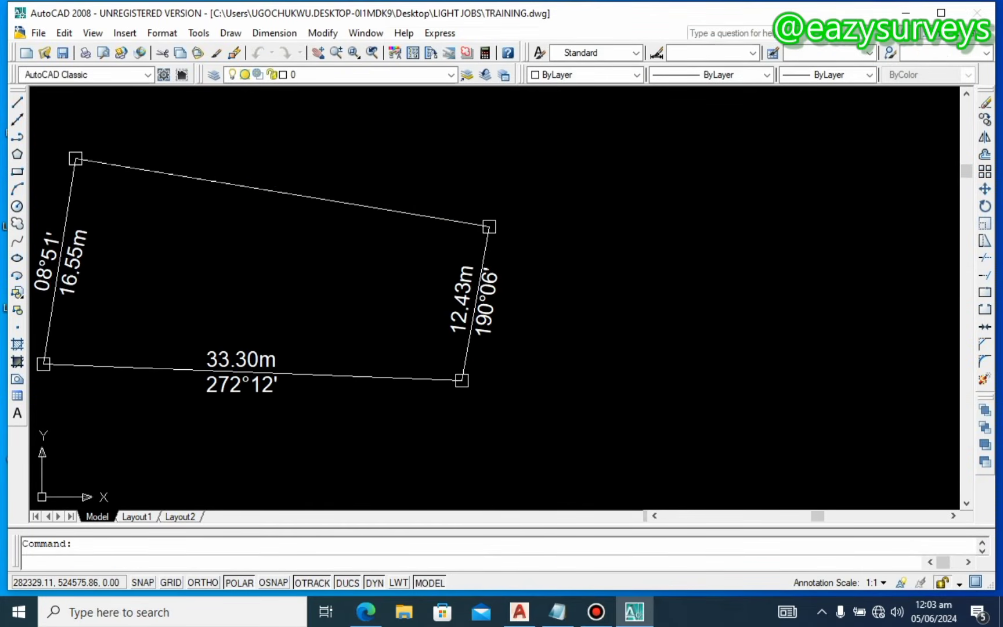
pyautogui.scroll(-2, 461, 235)
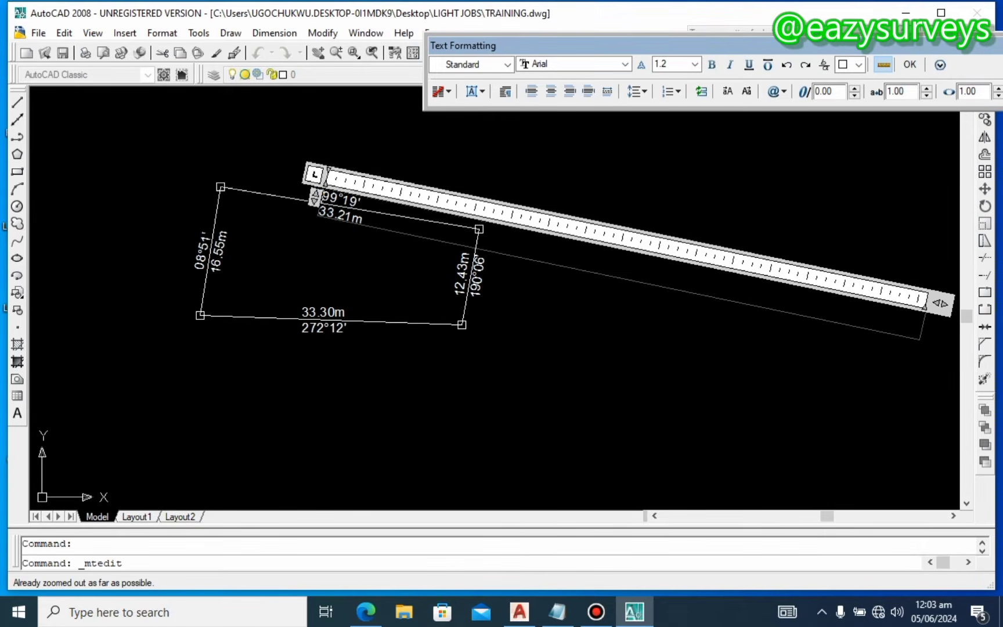
pyautogui.scroll(-1, 462, 235)
pyautogui.moveTo(941, 303); pyautogui.dragTo(504, 213)
# Step: Centre-justify the label and add spacing to split 99° and 19' around 33.21m
pyautogui.scroll(3, 381, 209)
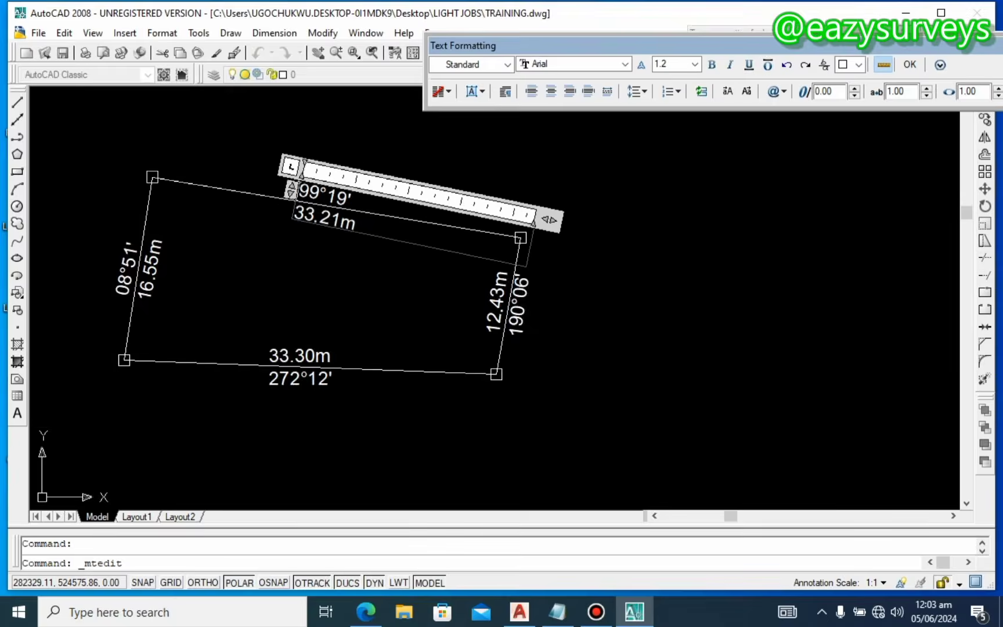
pyautogui.hotkey('ctrl', 'a')
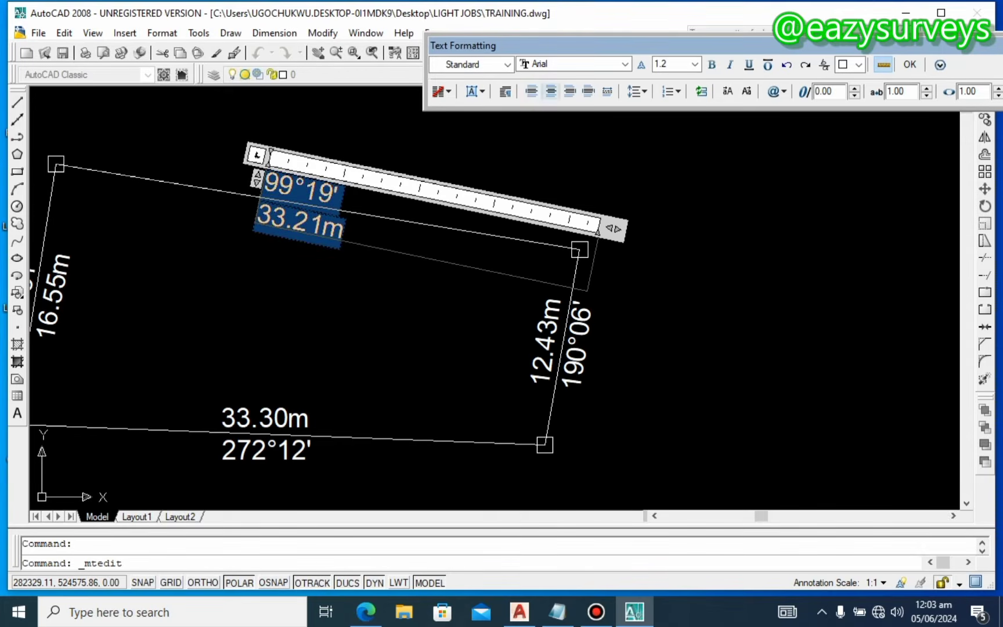
pyautogui.click(551, 91)
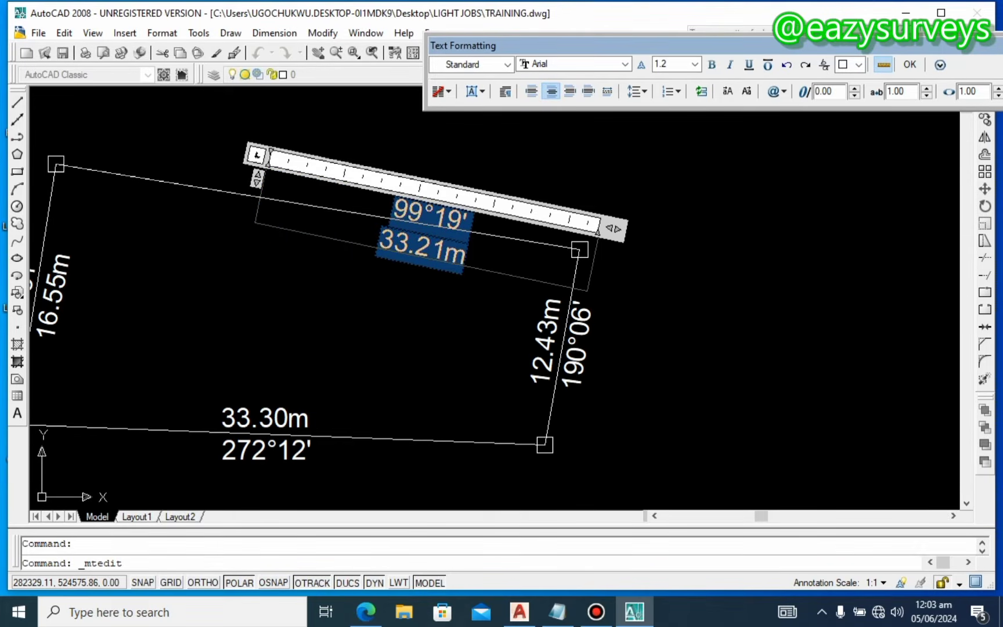
pyautogui.click(443, 210)
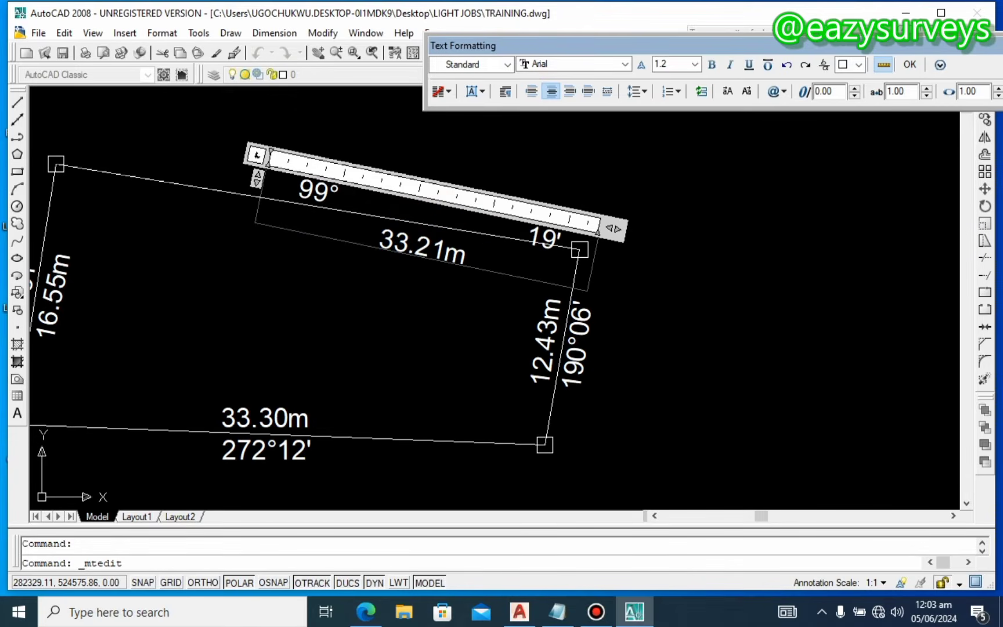
pyautogui.click(559, 174)
pyautogui.click(549, 226)
pyautogui.click(534, 226)
pyautogui.doubleClick(535, 226)
pyautogui.press('Escape')
# Step: Move the spaced-out 99° 33.21m 19' label up-left and rotate it toward the top boundary
pyautogui.click(535, 228)
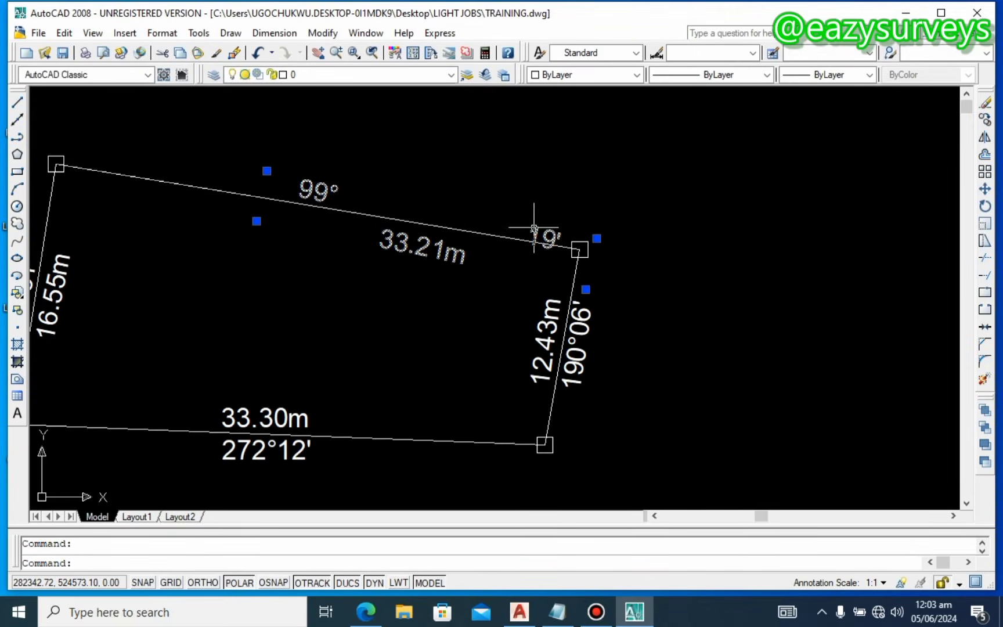
pyautogui.moveTo(500, 220); pyautogui.dragTo(376, 203)
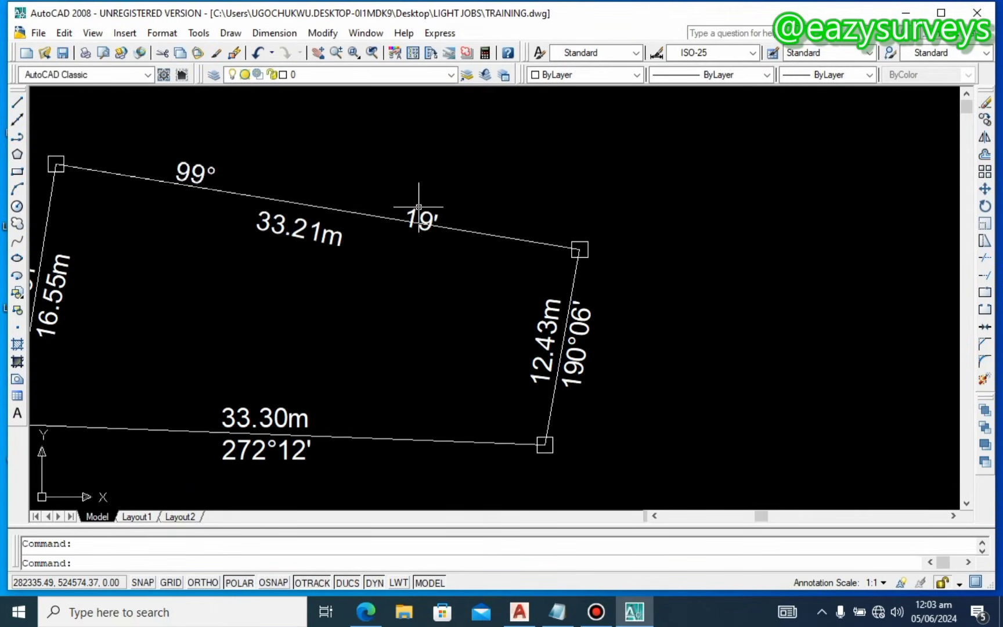
pyautogui.click(419, 207)
pyautogui.click(412, 214)
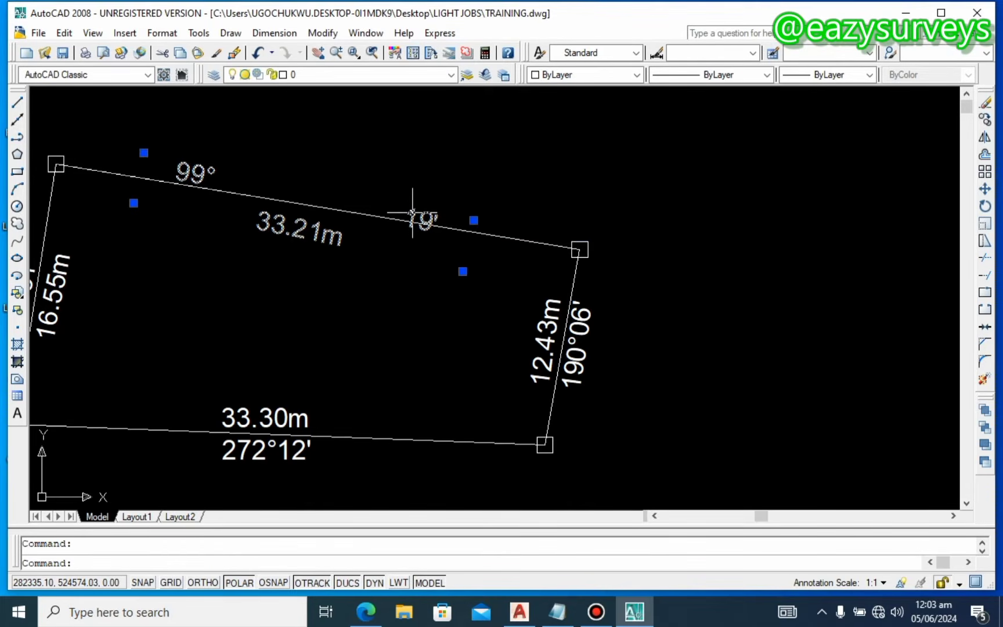
pyautogui.rightClick(413, 214)
pyautogui.click(444, 462)
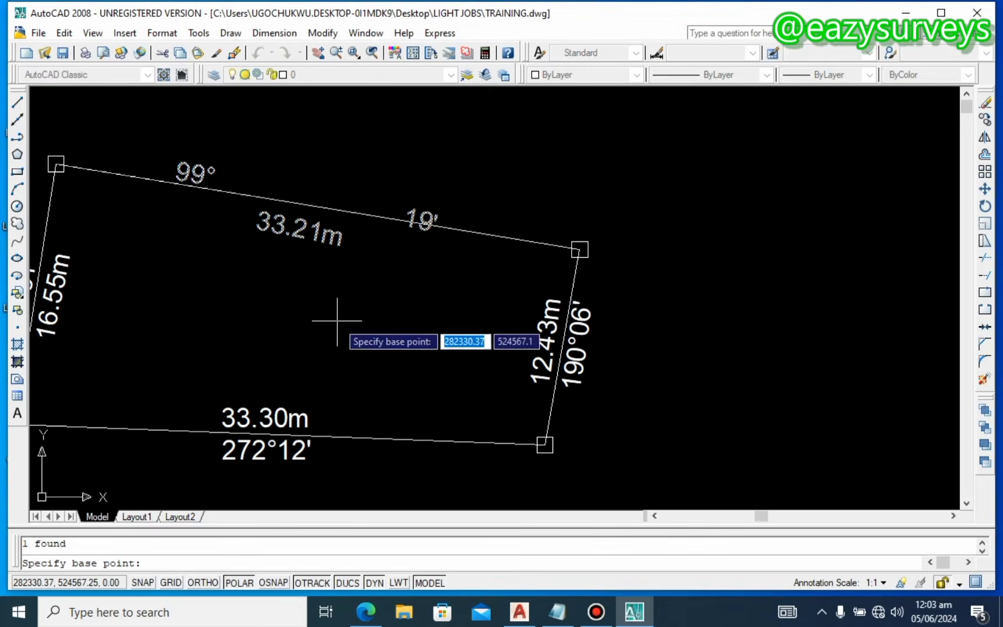
pyautogui.click(300, 263)
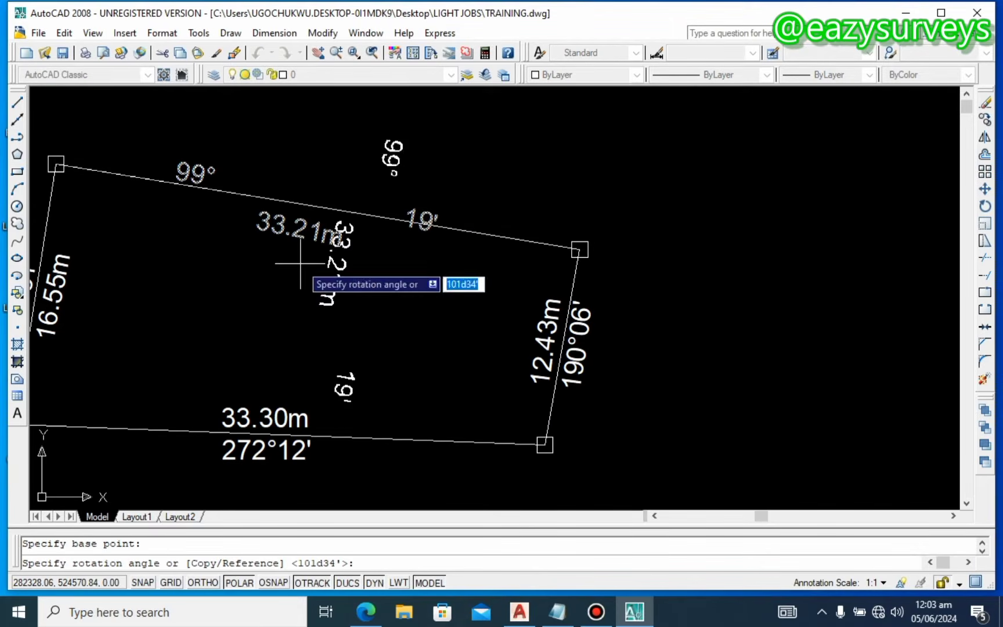
pyautogui.click(292, 120)
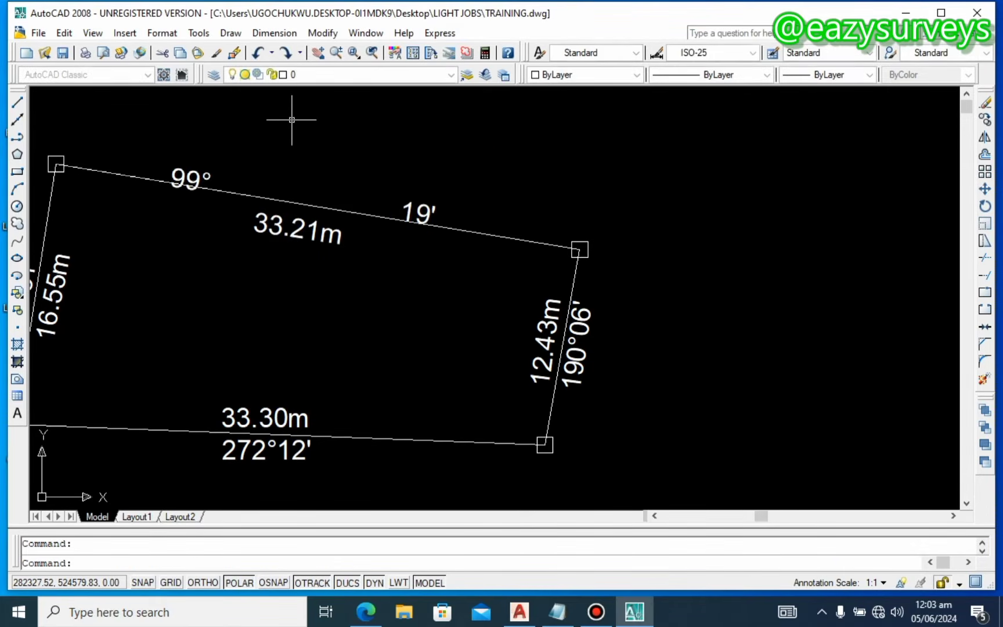
# Step: Turn POLAR off and rotate the top label parallel to its boundary
pyautogui.click(284, 232)
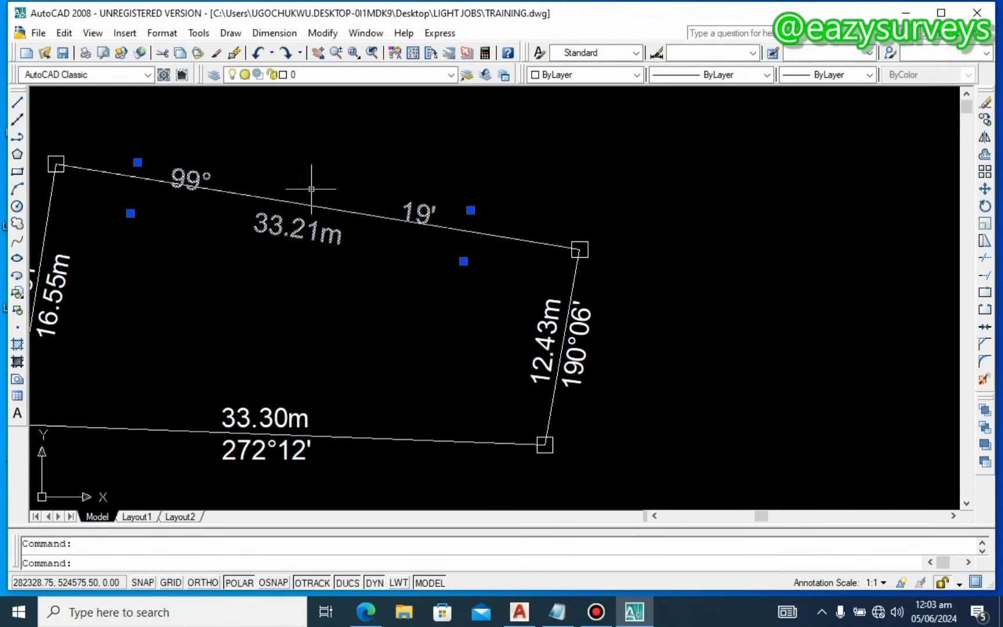
pyautogui.rightClick(300, 240)
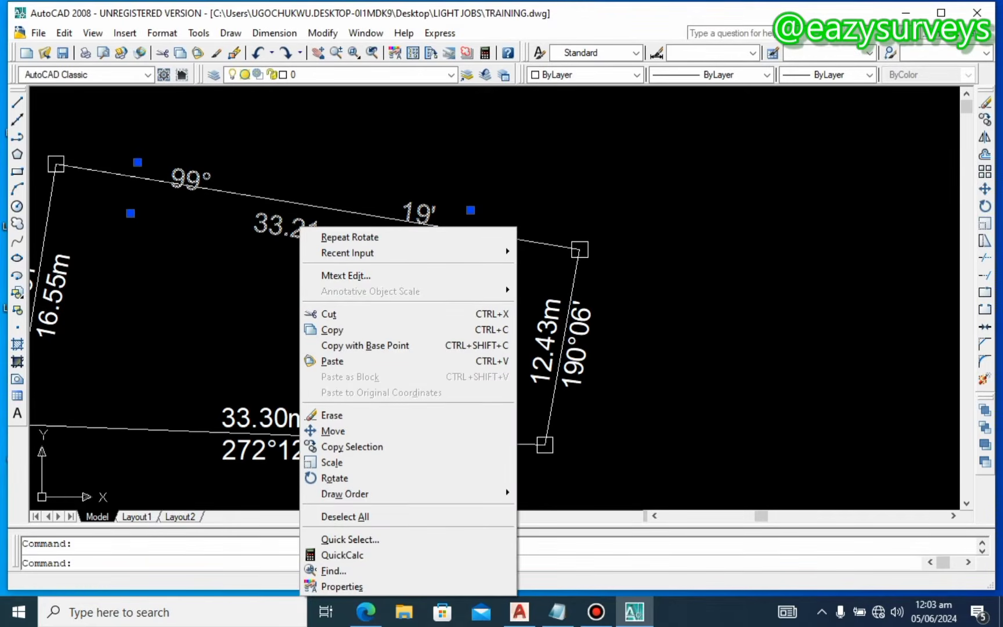
pyautogui.click(313, 478)
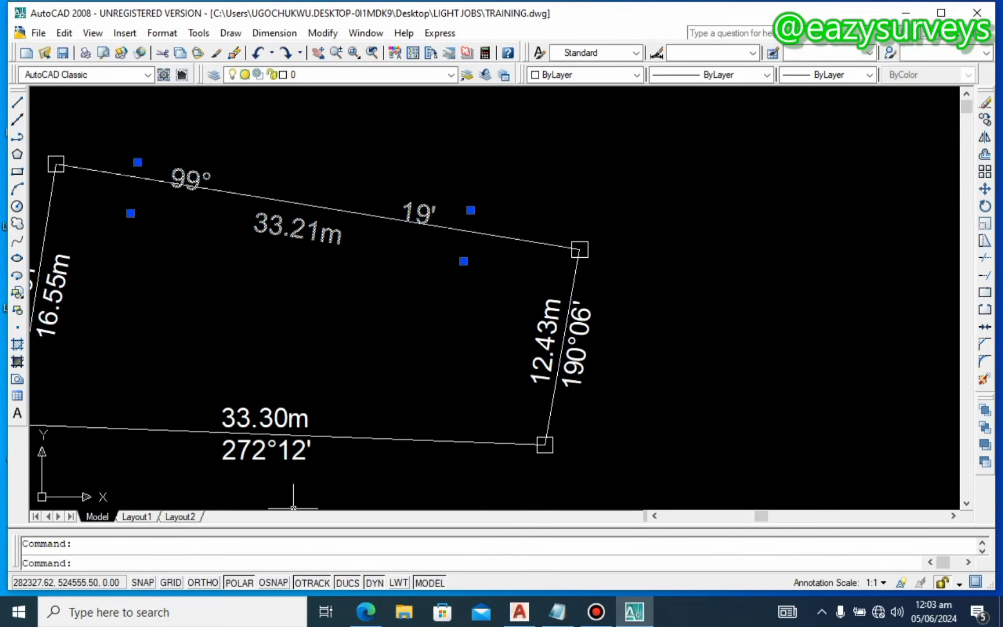
pyautogui.click(234, 583)
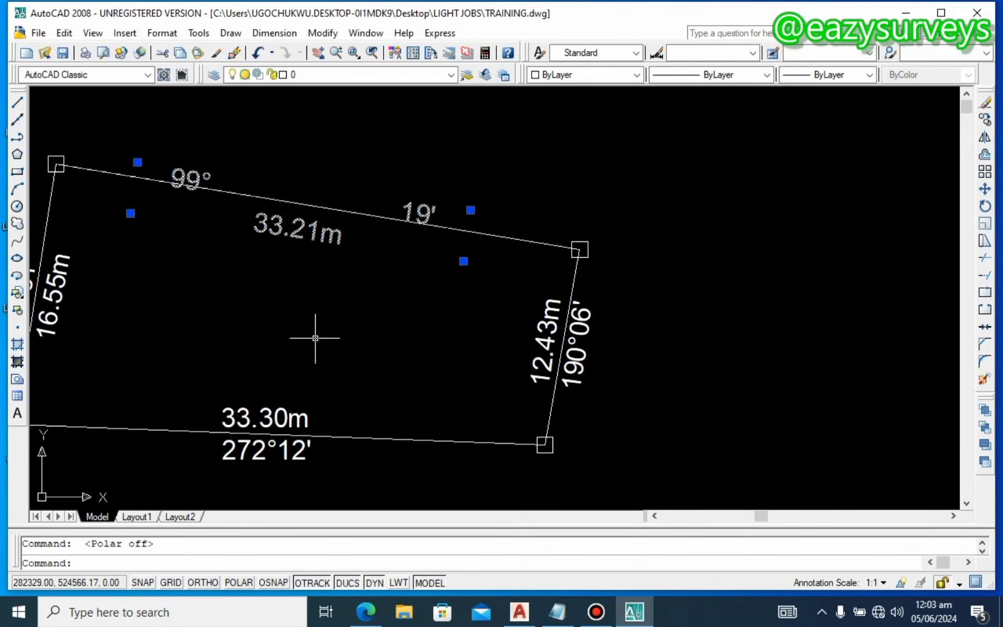
pyautogui.rightClick(300, 227)
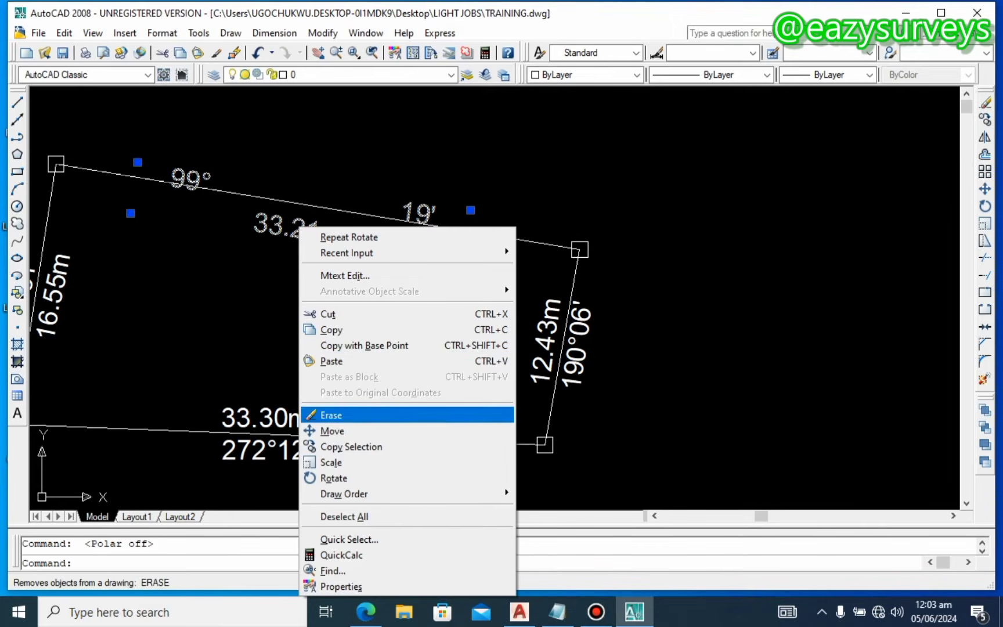
pyautogui.click(340, 478)
pyautogui.click(271, 296)
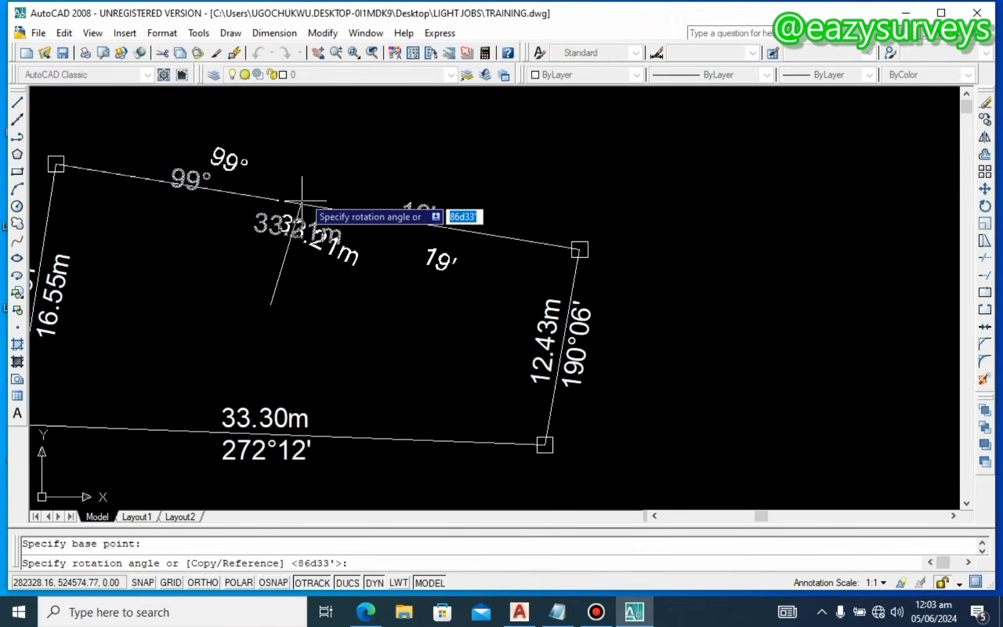
pyautogui.click(271, 105)
# Step: Drag the 33.21m label so it sits on the top boundary
pyautogui.click(287, 238)
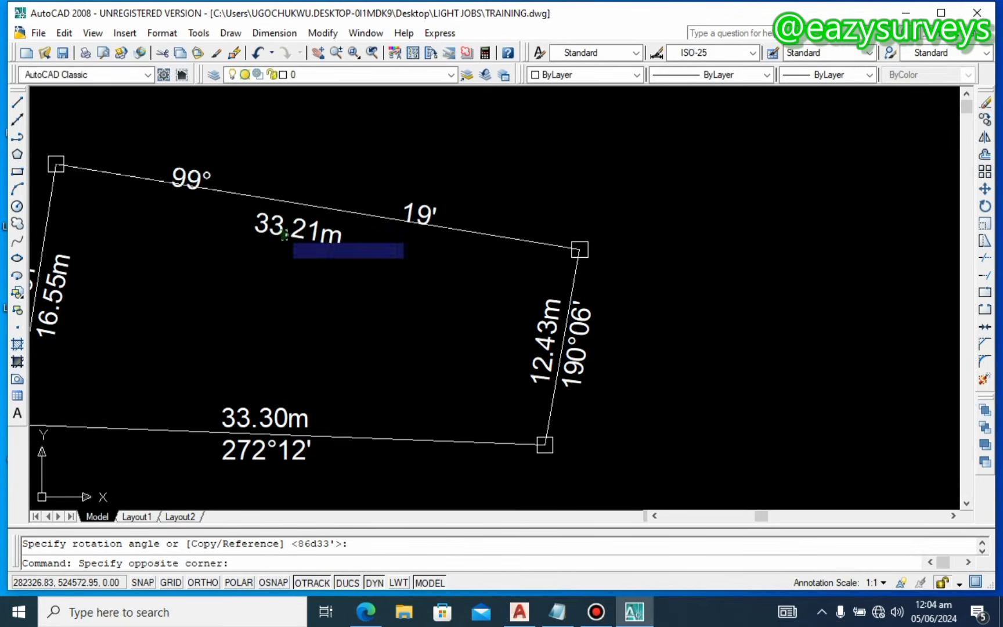
pyautogui.click(273, 219)
pyautogui.moveTo(271, 217)
pyautogui.mouseDown()
pyautogui.moveTo(284, 198)
pyautogui.moveTo(286, 214)
pyautogui.mouseUp()
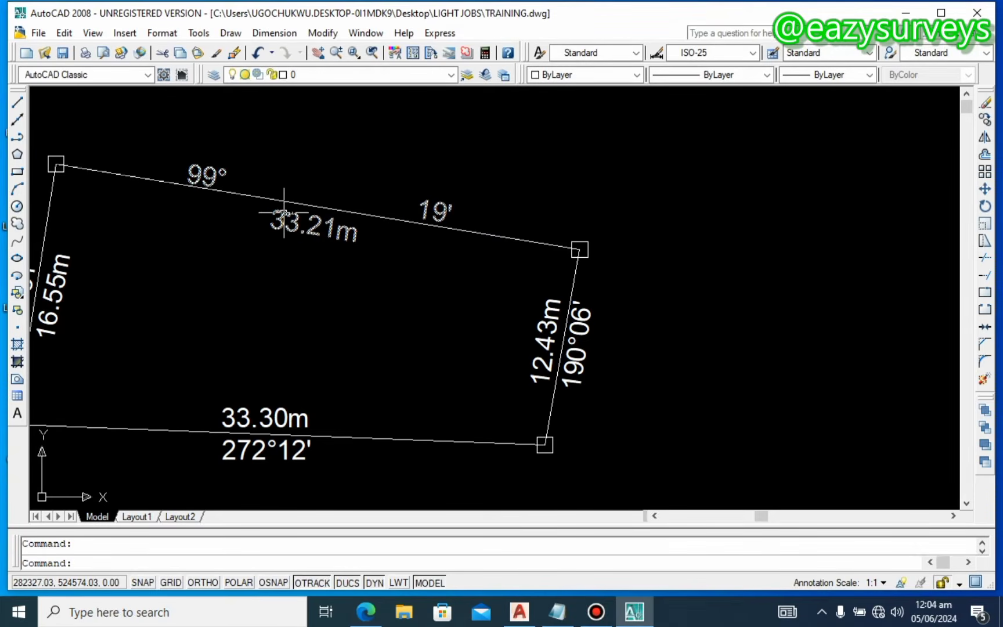
pyautogui.scroll(-2, 642, 341)
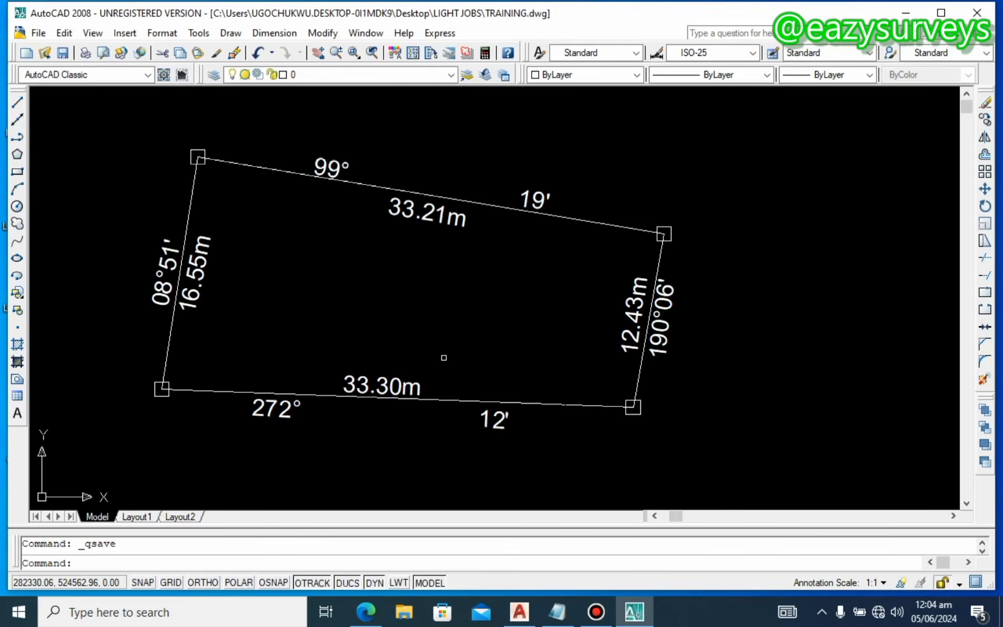
pyautogui.scroll(-1, 401, 335)
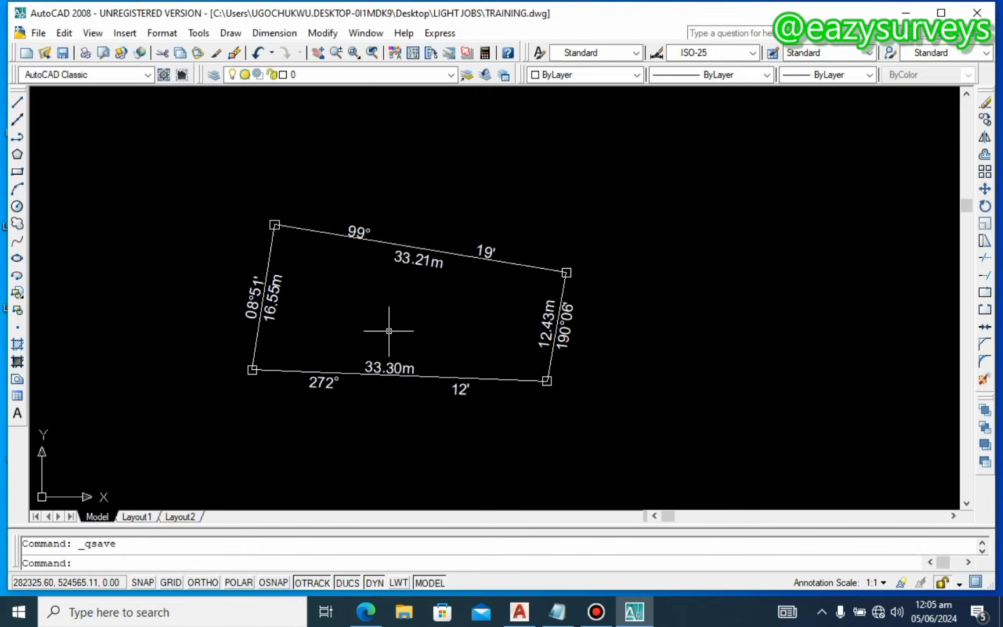
# Step: Copy the 99° 33.21m 19' label to a spot up-left of the parcel
pyautogui.click(364, 227)
pyautogui.rightClick(365, 227)
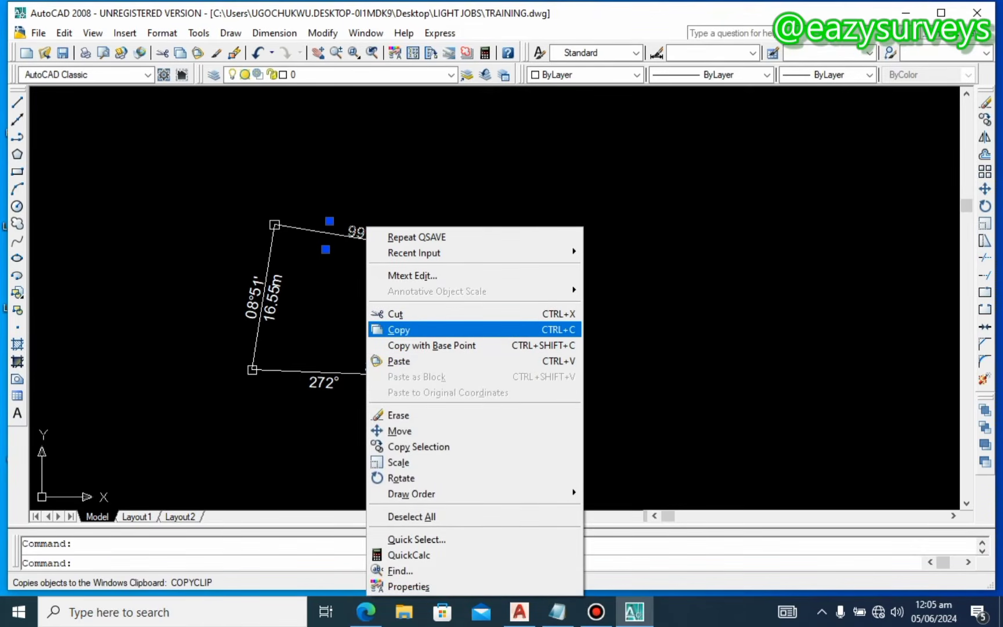
pyautogui.click(417, 446)
pyautogui.click(373, 232)
pyautogui.click(191, 151)
pyautogui.press('Escape')
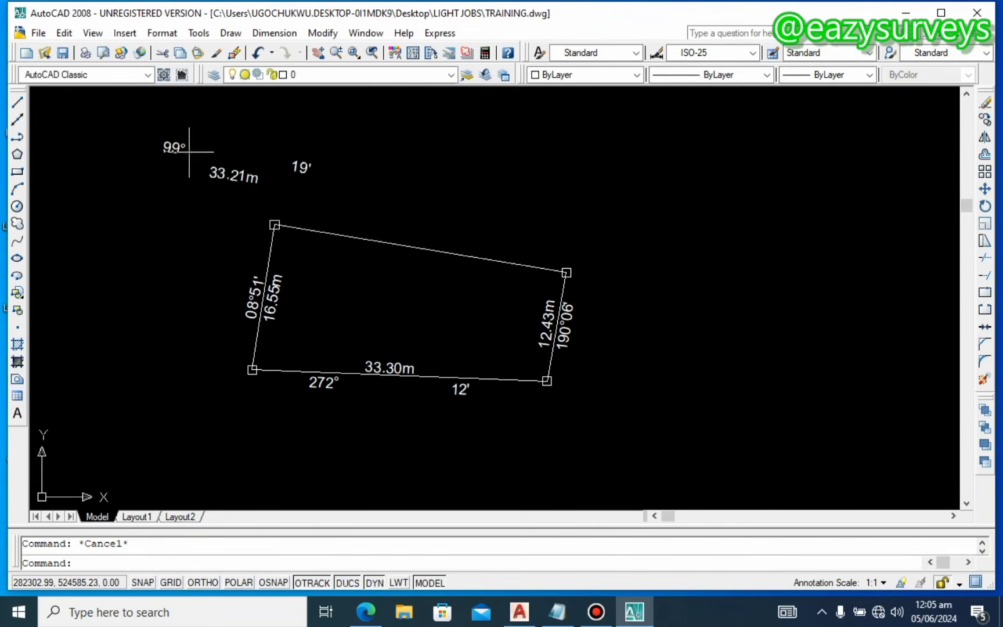
pyautogui.click(191, 151)
pyautogui.press('Escape')
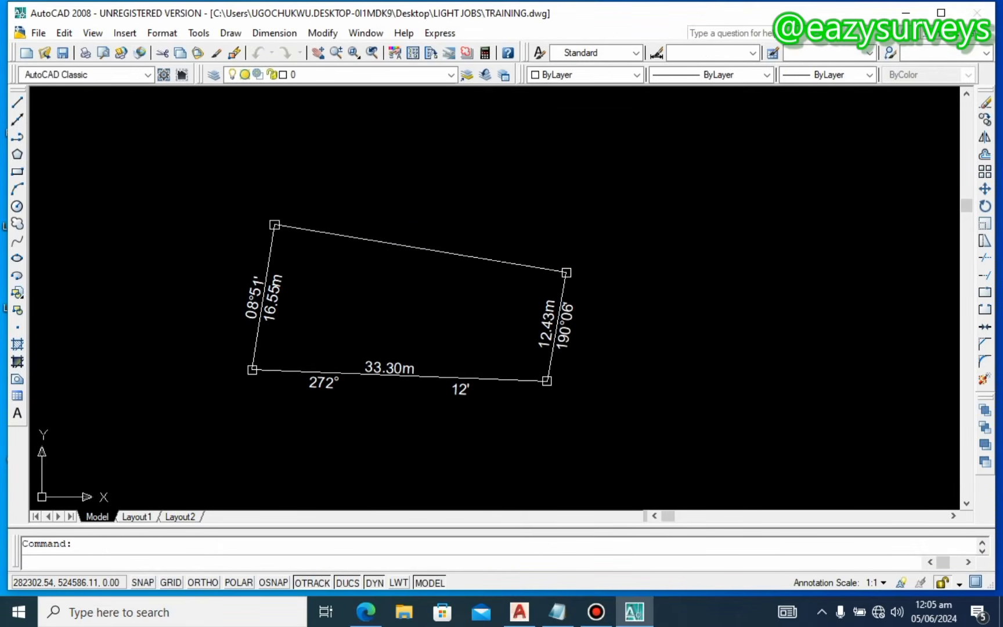
# Step: Replace the copied label's text with RV/SC 2345
pyautogui.doubleClick(222, 140)
pyautogui.hotkey('ctrl', 'a')
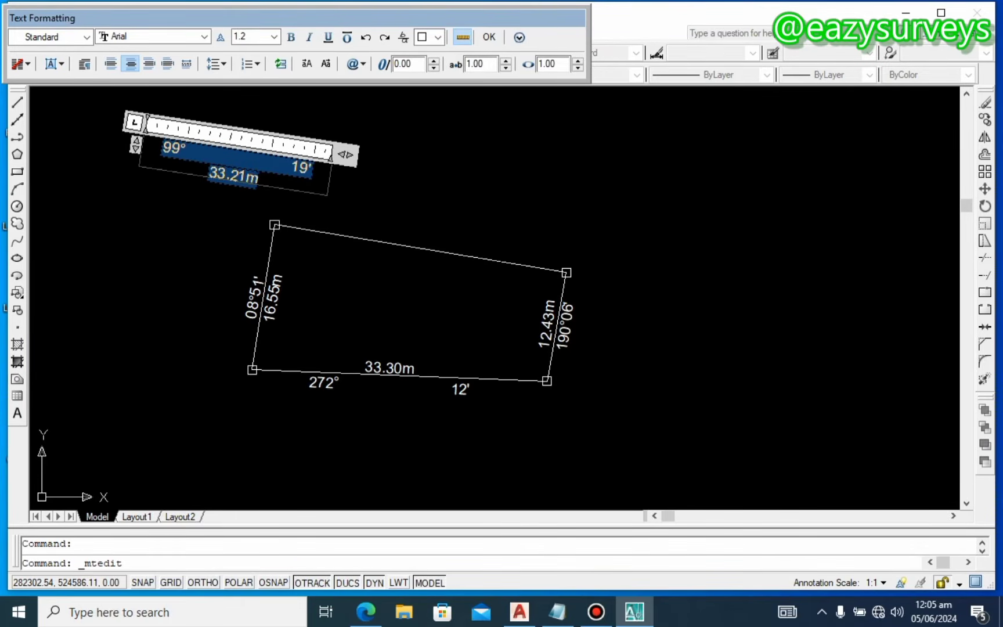
pyautogui.press('Delete')
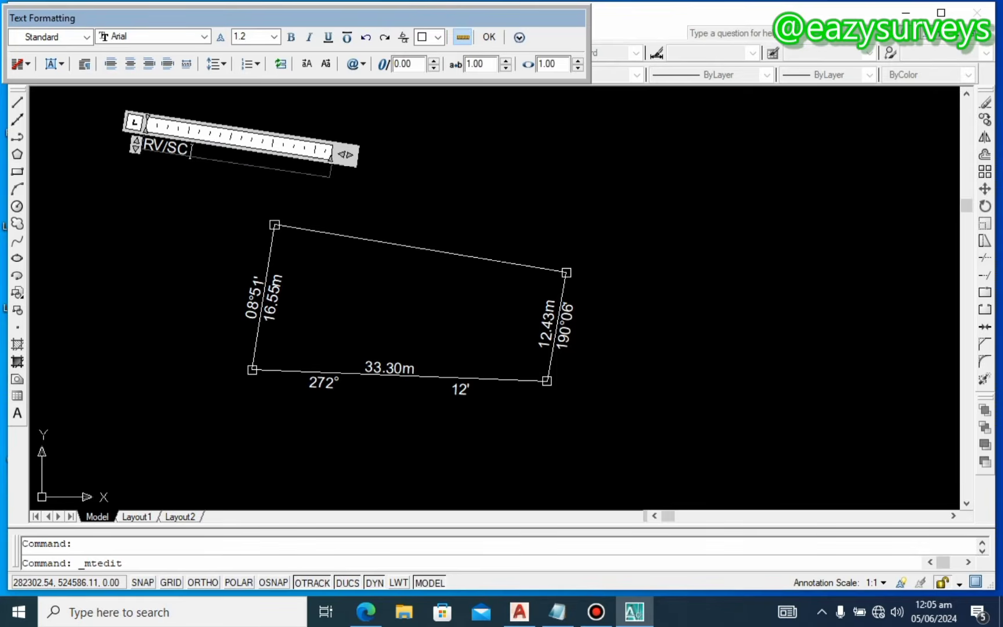
pyautogui.write('345')
# Step: Move the RV/SC 2345 text beside the parcel's top-left corner and retype it as PT1
pyautogui.click(210, 163)
pyautogui.click(203, 151)
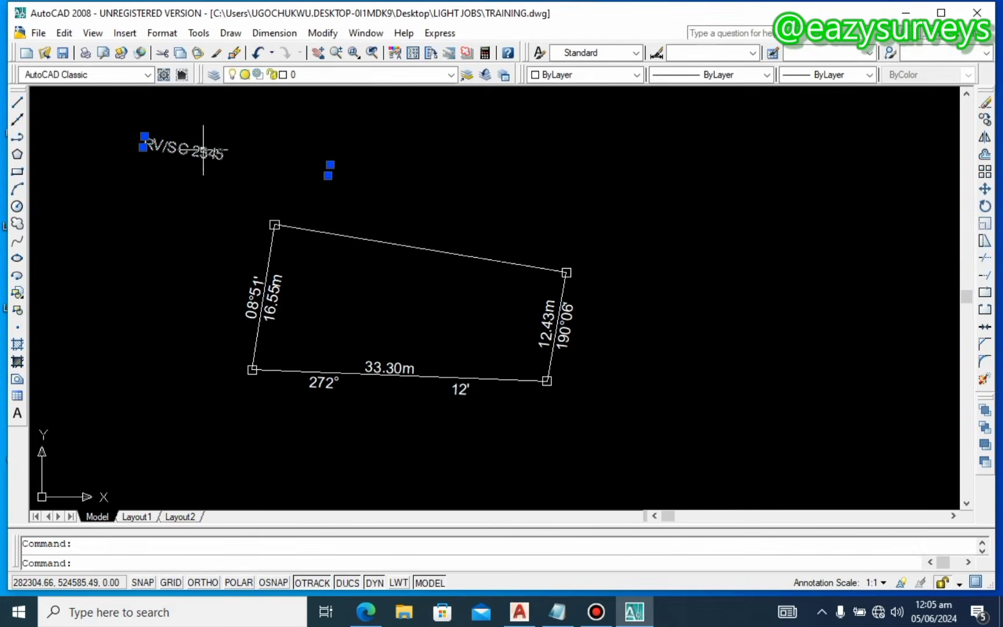
pyautogui.moveTo(215, 195); pyautogui.dragTo(248, 217)
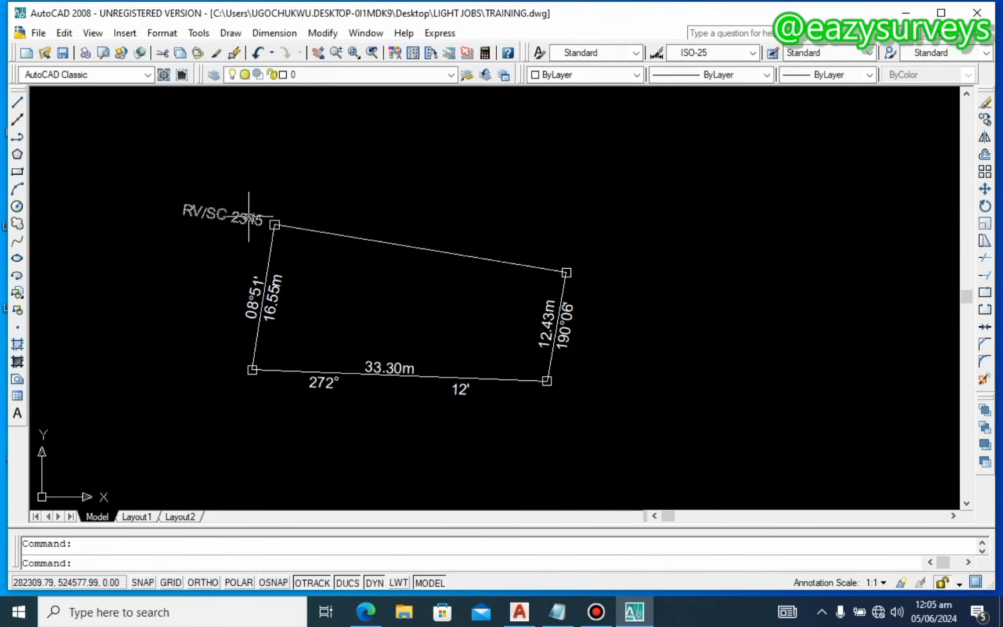
pyautogui.doubleClick(248, 217)
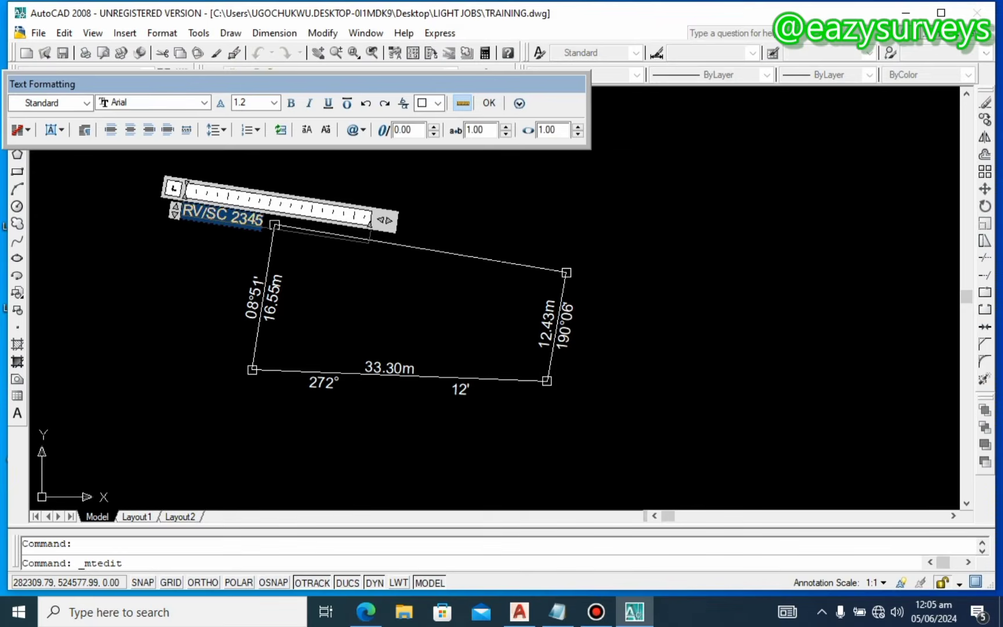
pyautogui.write('R')
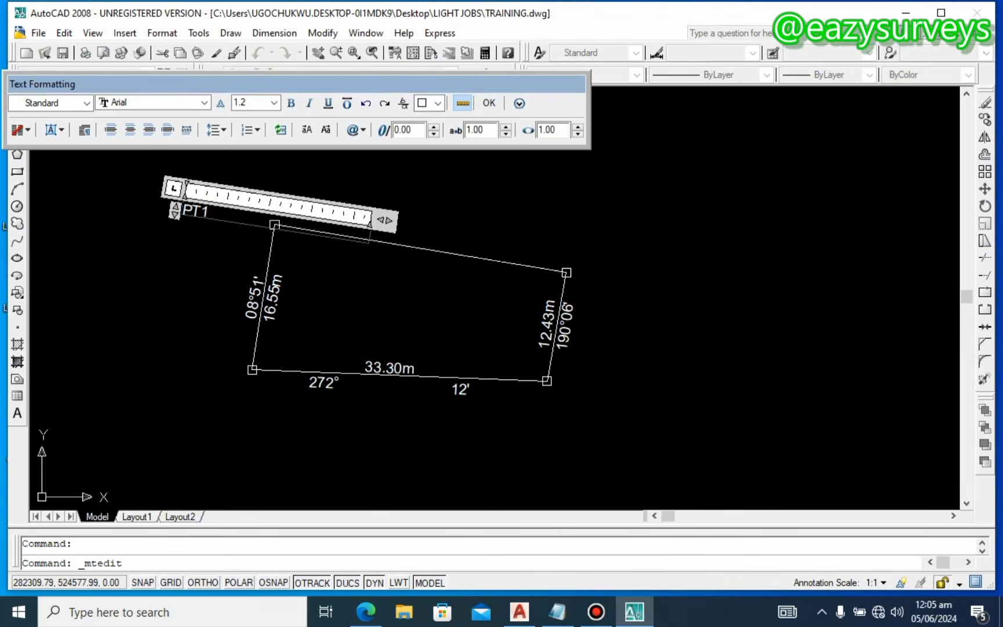
pyautogui.click(464, 182)
pyautogui.click(195, 208)
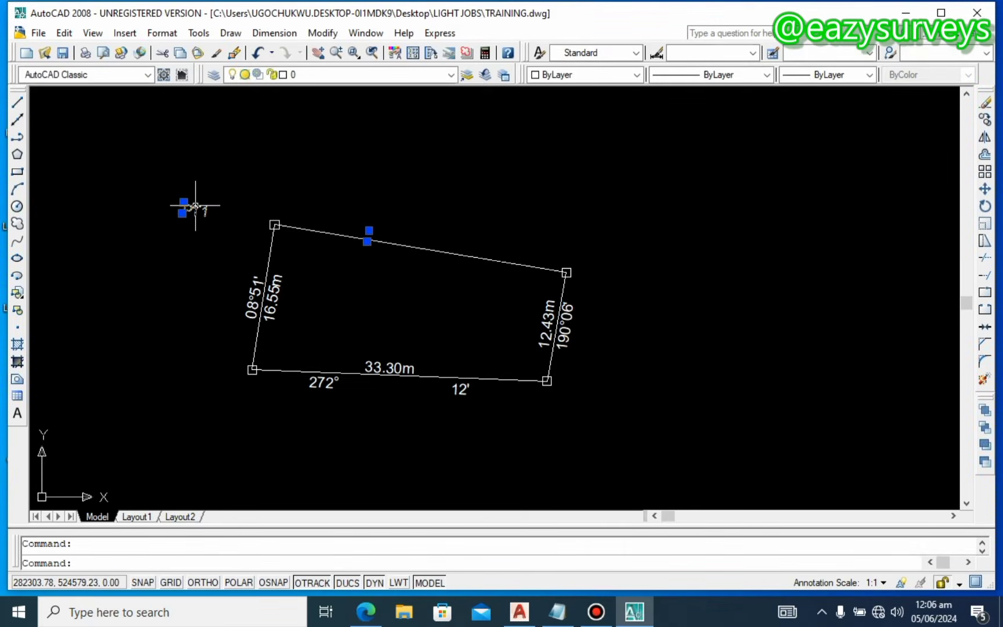
pyautogui.press('Escape')
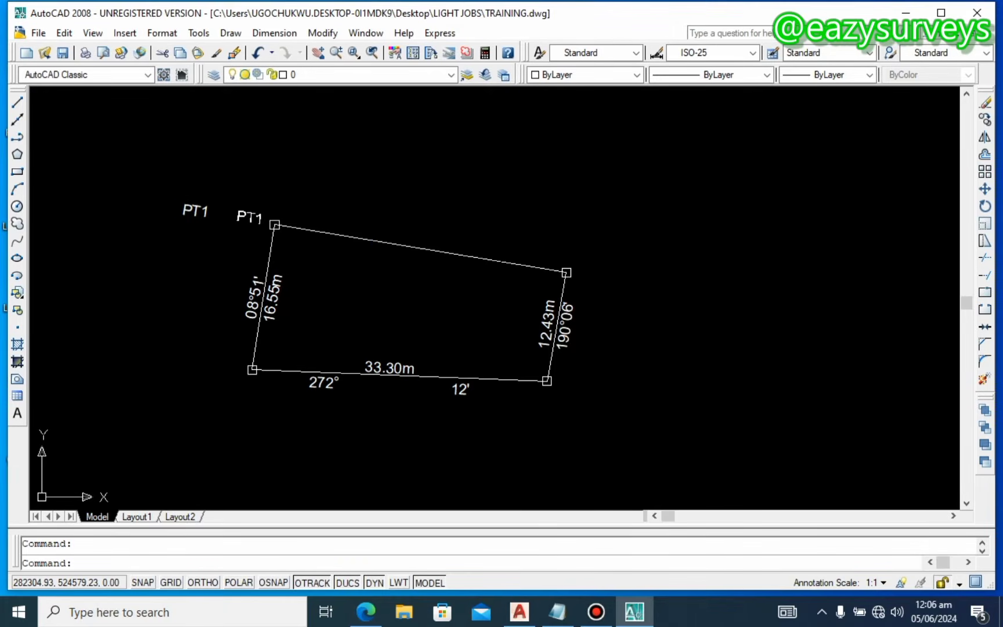
pyautogui.moveTo(260, 218); pyautogui.dragTo(261, 218)
# Step: Copy the PT1 label to the top-right, bottom-right and bottom-left corners
pyautogui.click(251, 221)
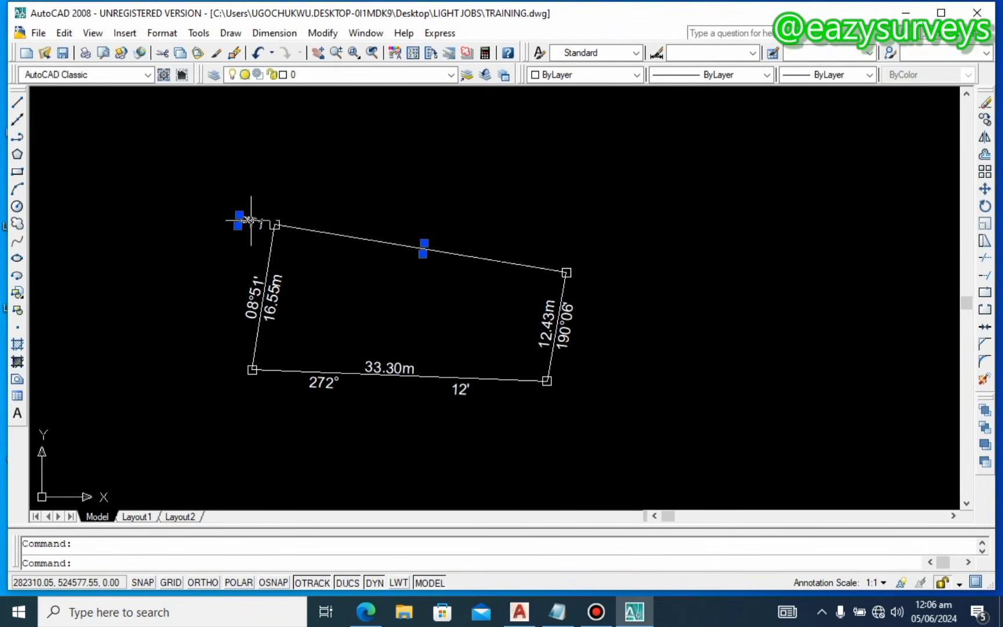
pyautogui.rightClick(251, 221)
pyautogui.click(297, 440)
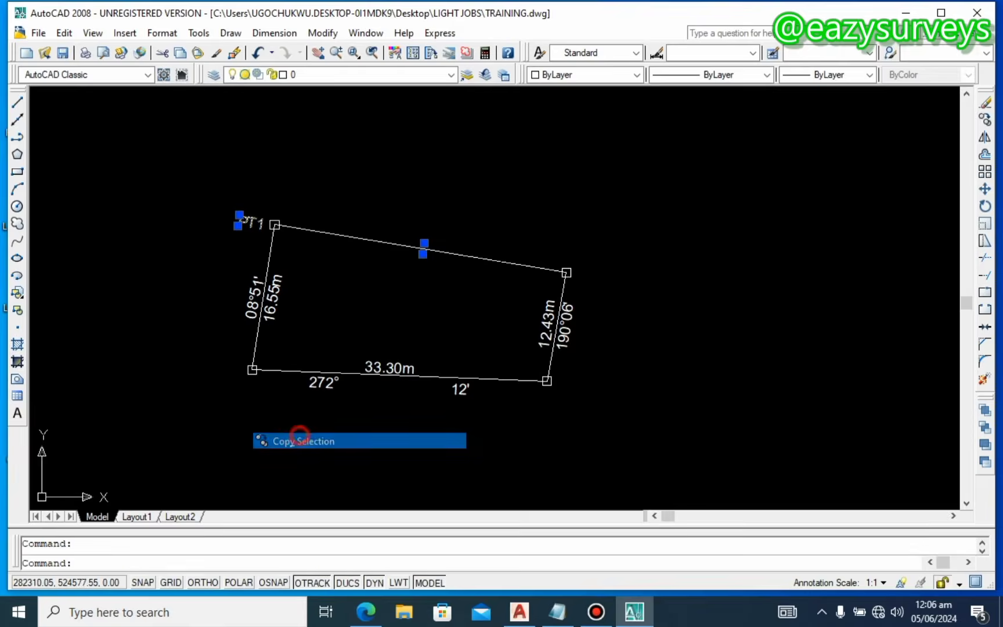
pyautogui.click(275, 224)
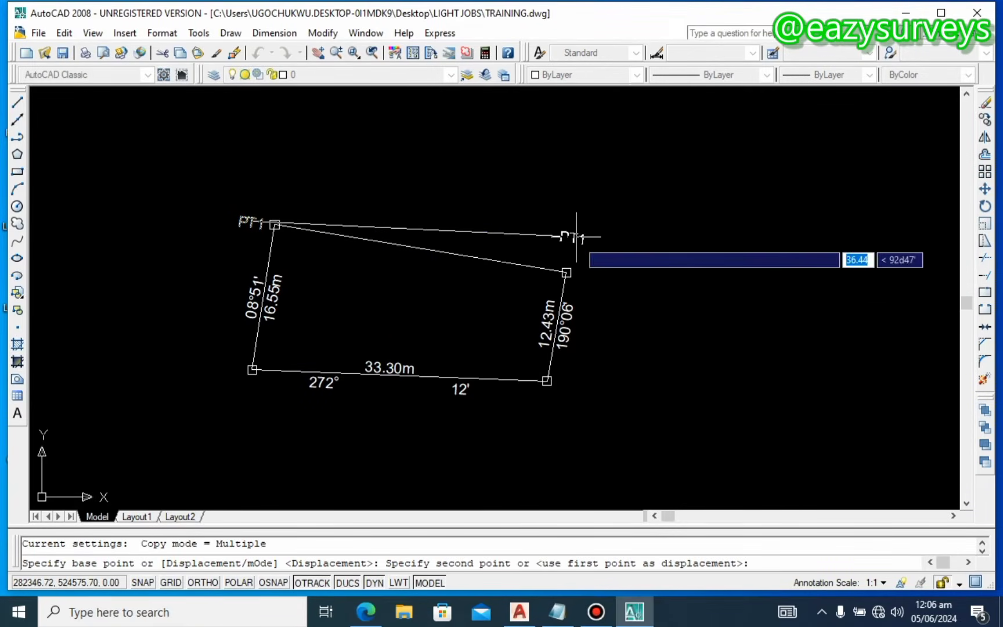
pyautogui.click(593, 277)
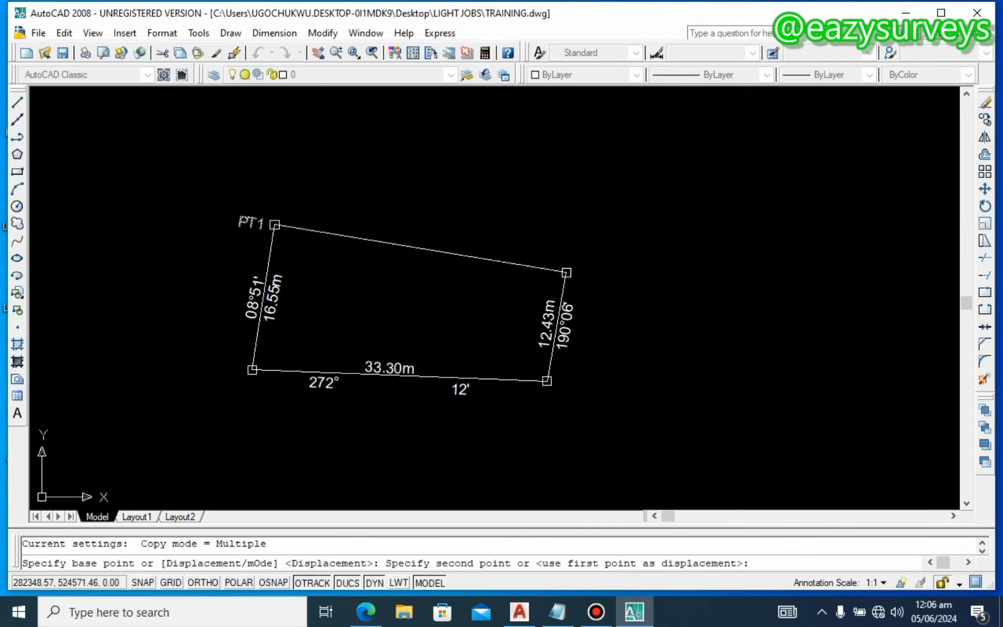
pyautogui.click(572, 385)
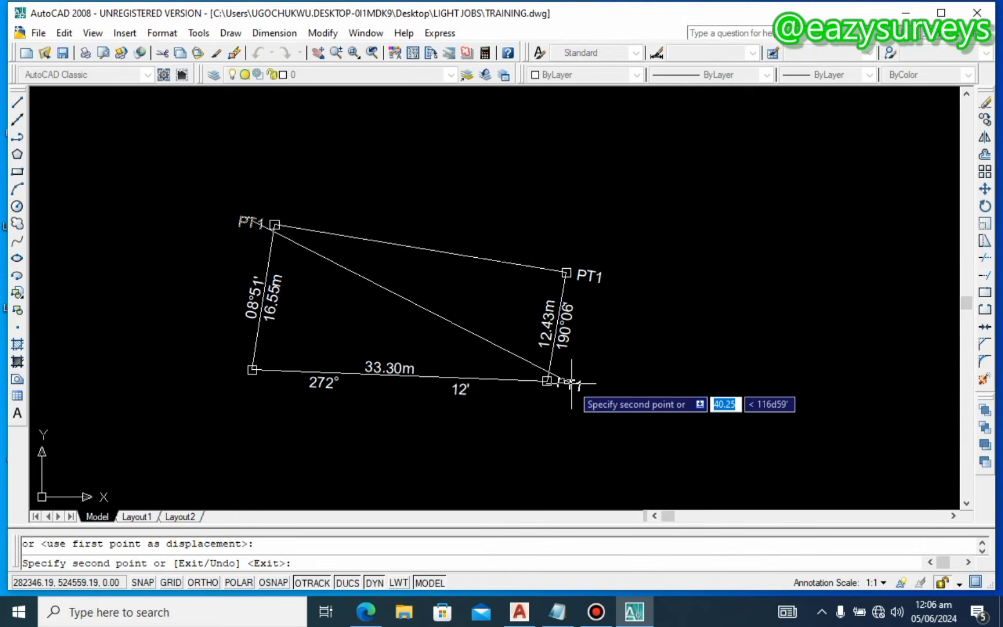
pyautogui.click(234, 364)
pyautogui.press('Escape')
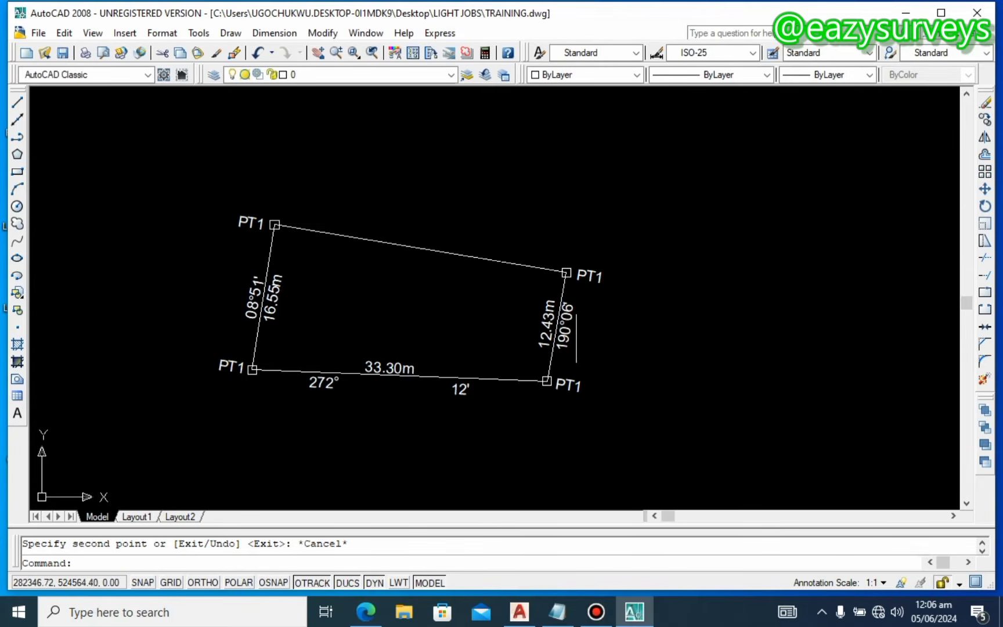
# Step: Renumber the top-right and bottom-right corner labels to PT2 and PT3
pyautogui.doubleClick(593, 275)
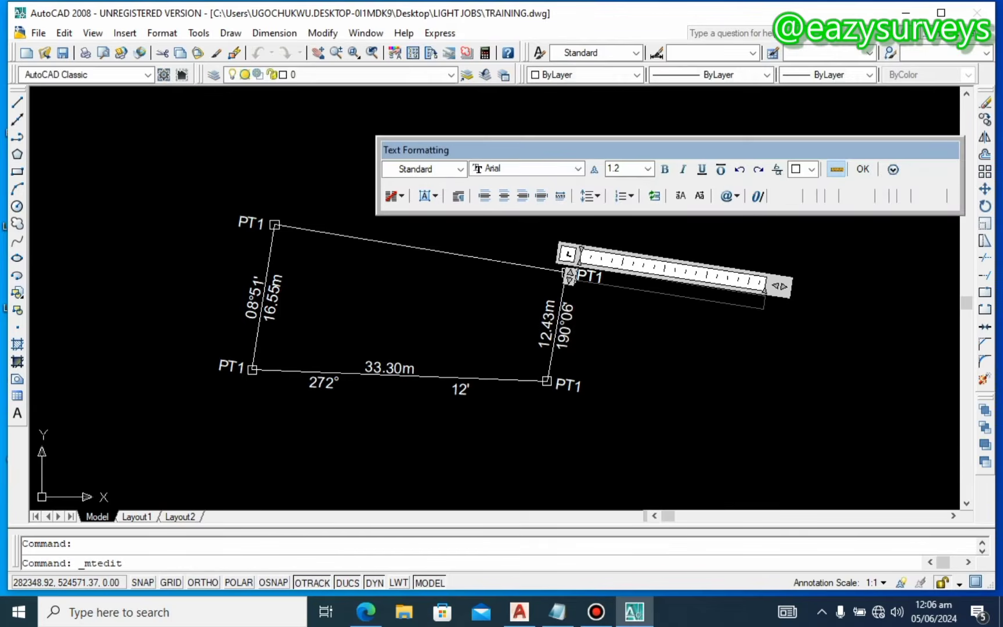
pyautogui.press('BackSpace')
pyautogui.write('2')
pyautogui.click(582, 409)
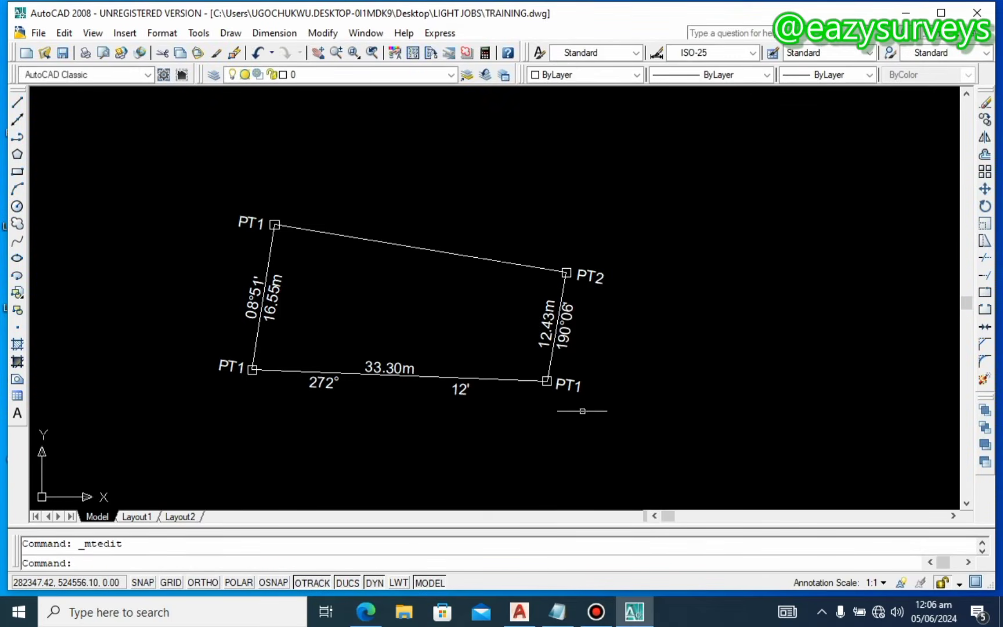
pyautogui.doubleClick(572, 382)
pyautogui.click(560, 386)
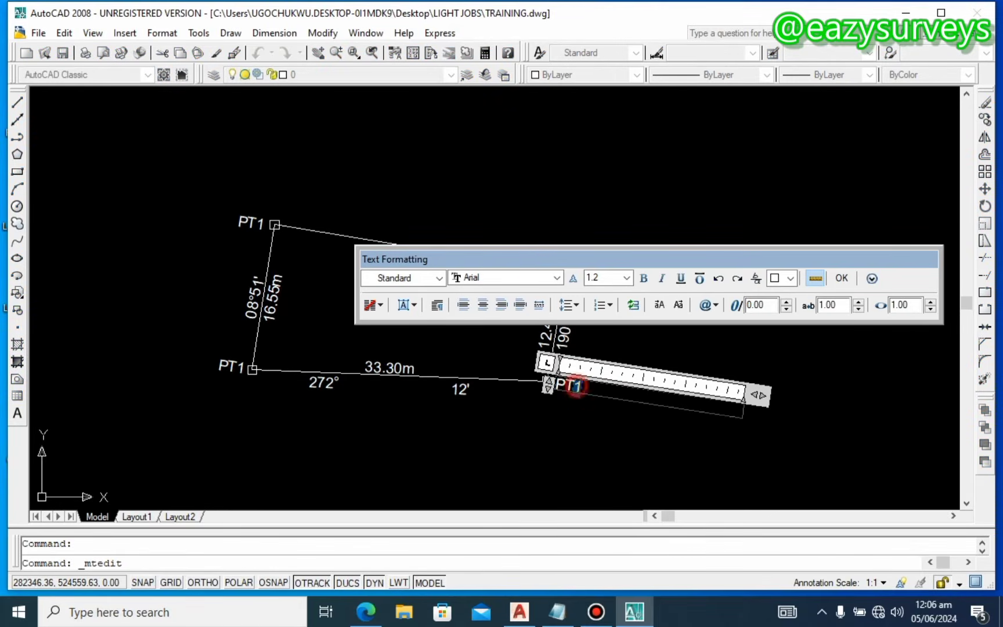
pyautogui.press('BackSpace')
pyautogui.write('3')
pyautogui.click(271, 418)
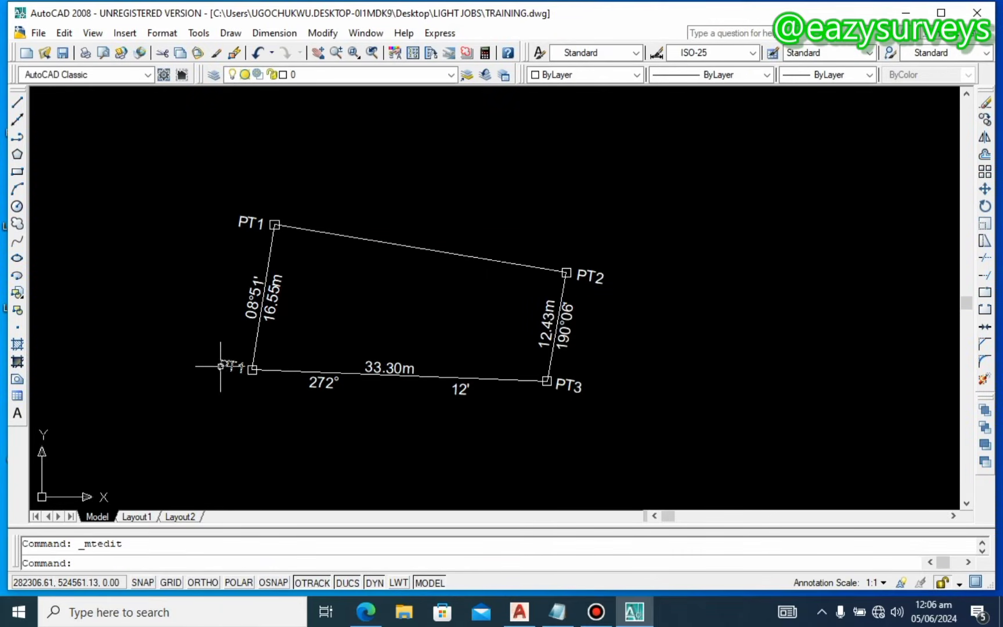
# Step: Renumber the bottom-left corner label to PT4 and save the drawing
pyautogui.click(247, 367)
pyautogui.press('Escape')
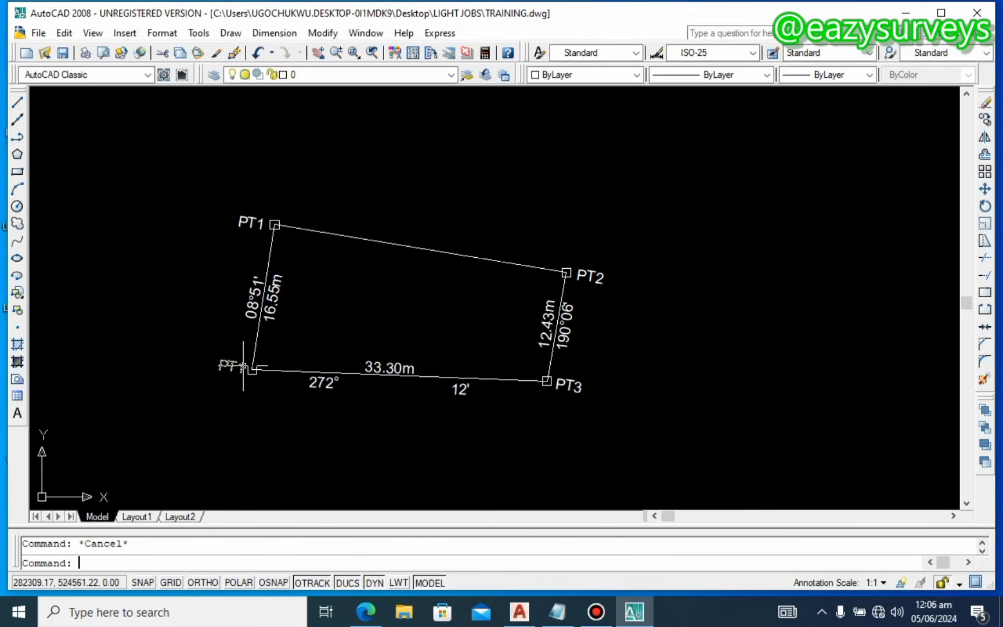
pyautogui.doubleClick(226, 365)
pyautogui.press('BackSpace')
pyautogui.write('4')
pyautogui.click(240, 394)
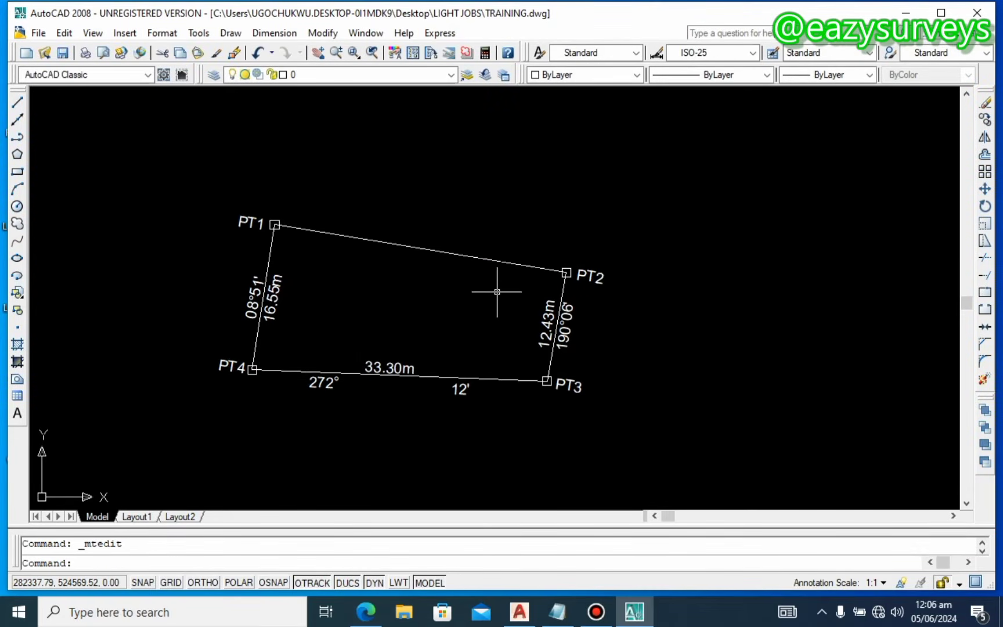
pyautogui.hotkey('ctrl', 's')
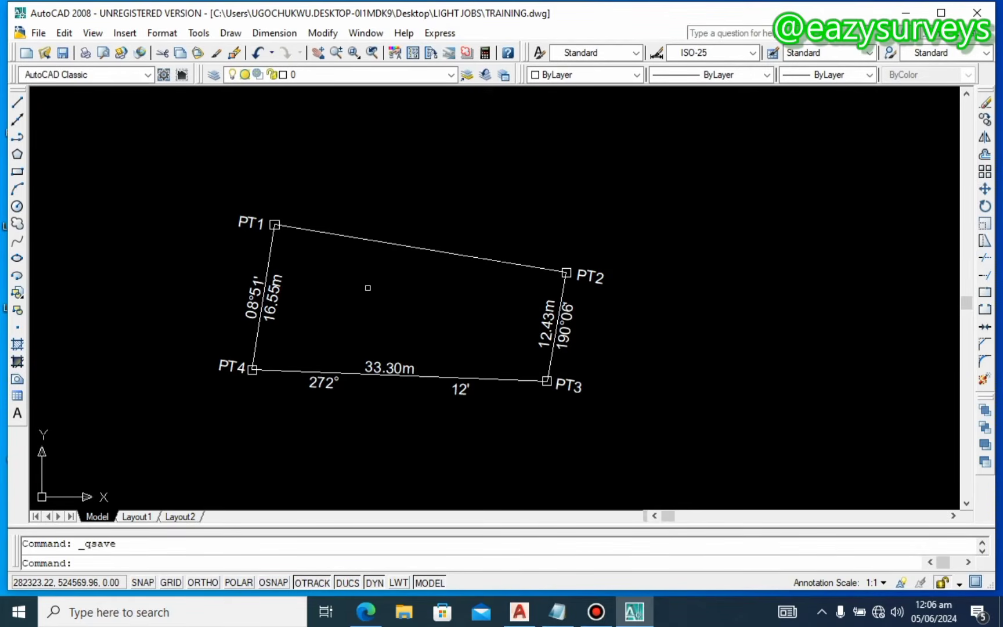
# Step: List the PT1–PT2 line with LI and paste its length and angle text near PT1
pyautogui.click(419, 247)
pyautogui.write('LI')
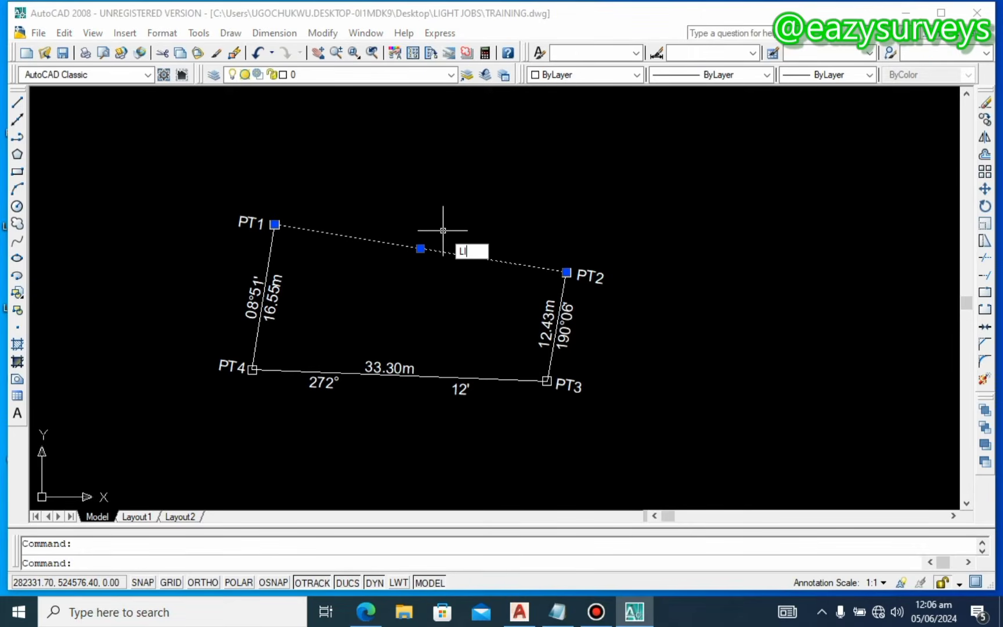
pyautogui.press('Return')
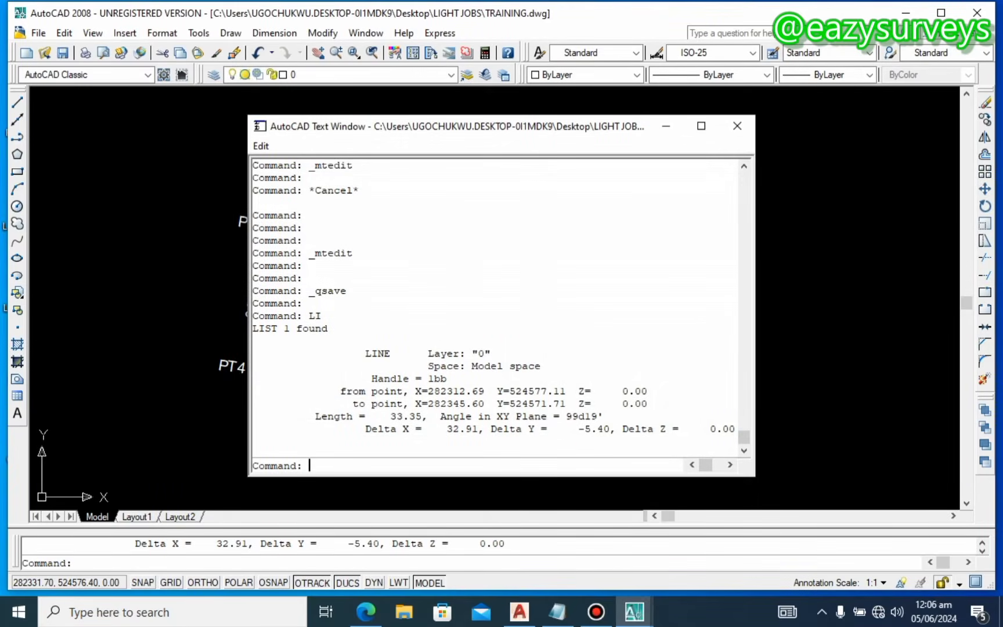
pyautogui.moveTo(604, 416); pyautogui.dragTo(390, 416)
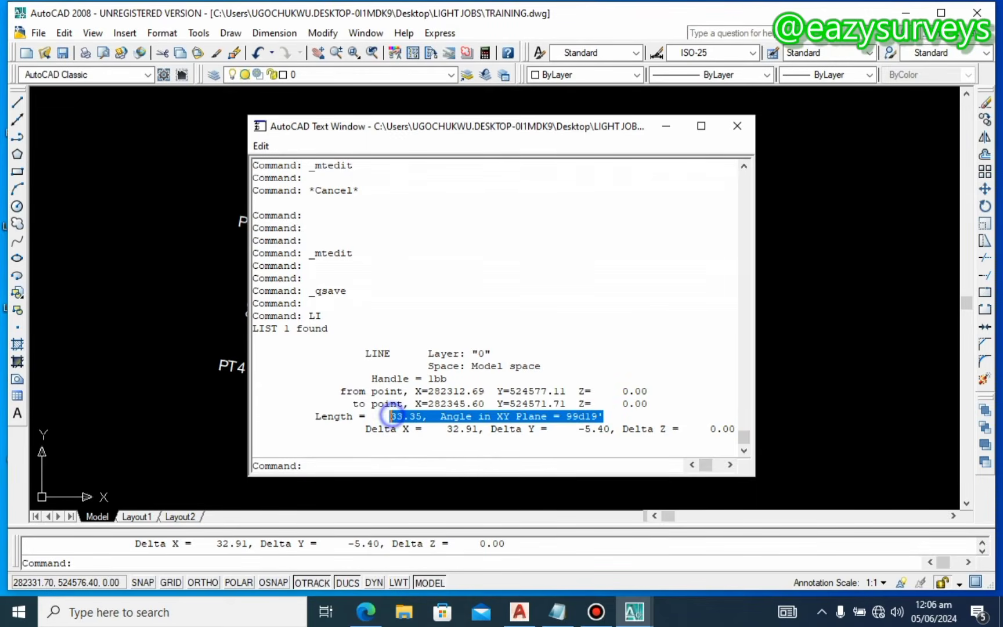
pyautogui.rightClick(393, 418)
pyautogui.click(444, 455)
pyautogui.press('F2')
pyautogui.press('Escape')
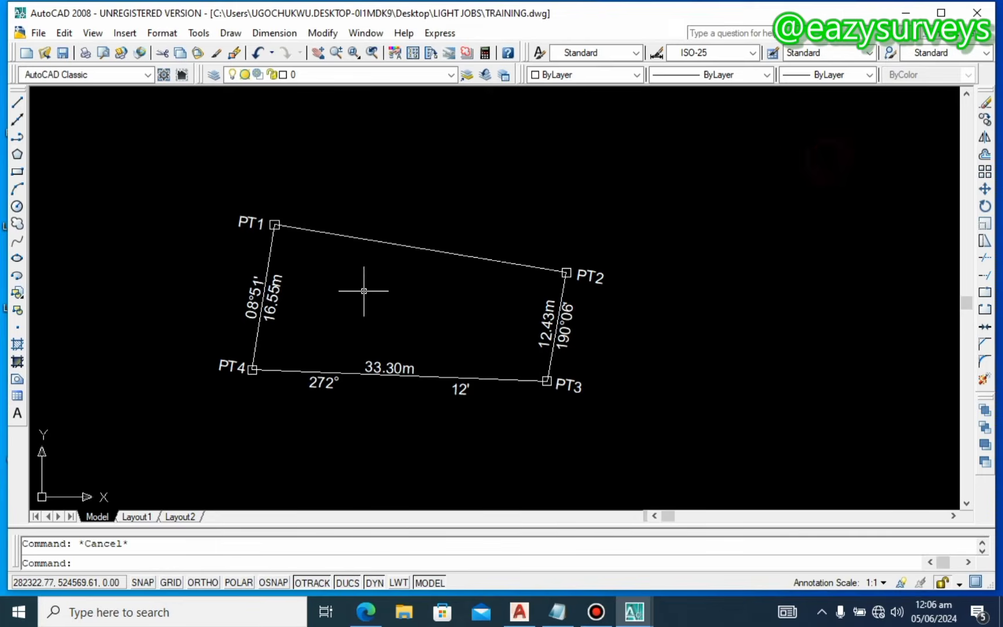
pyautogui.hotkey('ctrl', 'v')
pyautogui.click(317, 244)
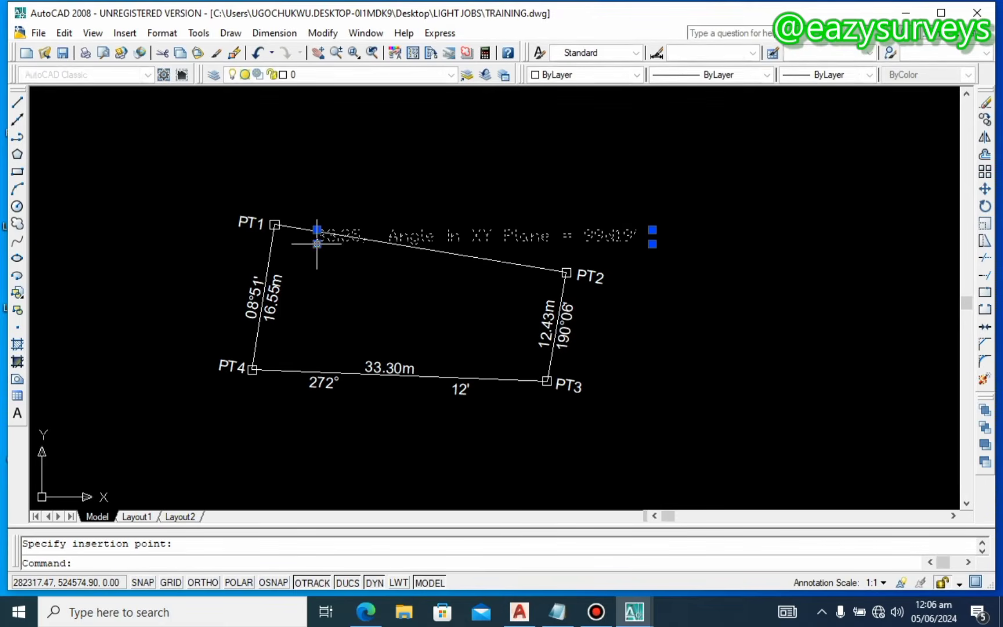
# Step: Edit the pasted text into the top line's 33.35m label, save, then select lines PT1–PT2 and PT2–PT3
pyautogui.doubleClick(450, 228)
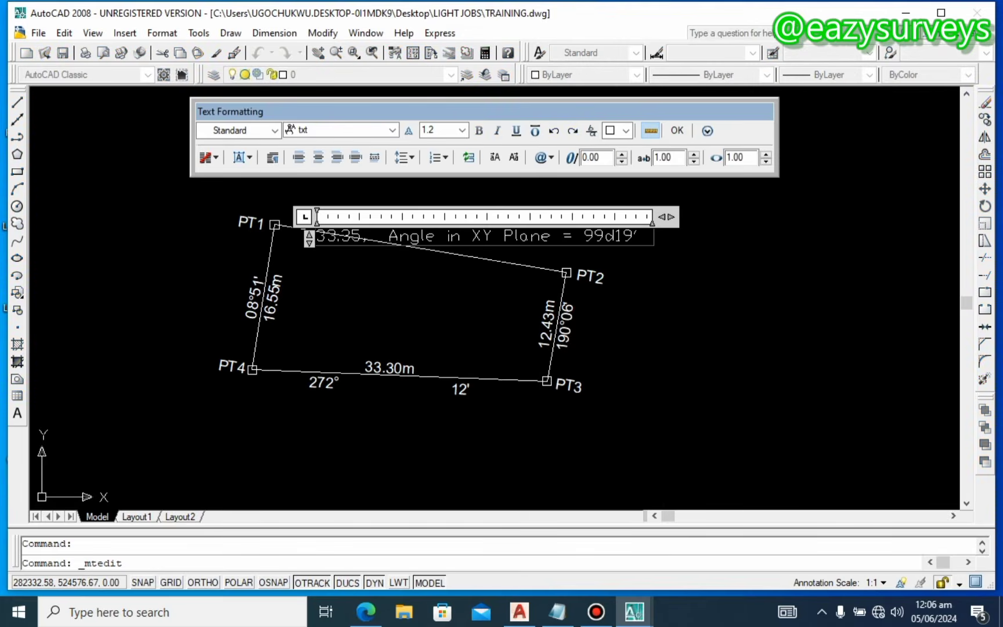
pyautogui.moveTo(586, 237); pyautogui.dragTo(353, 238)
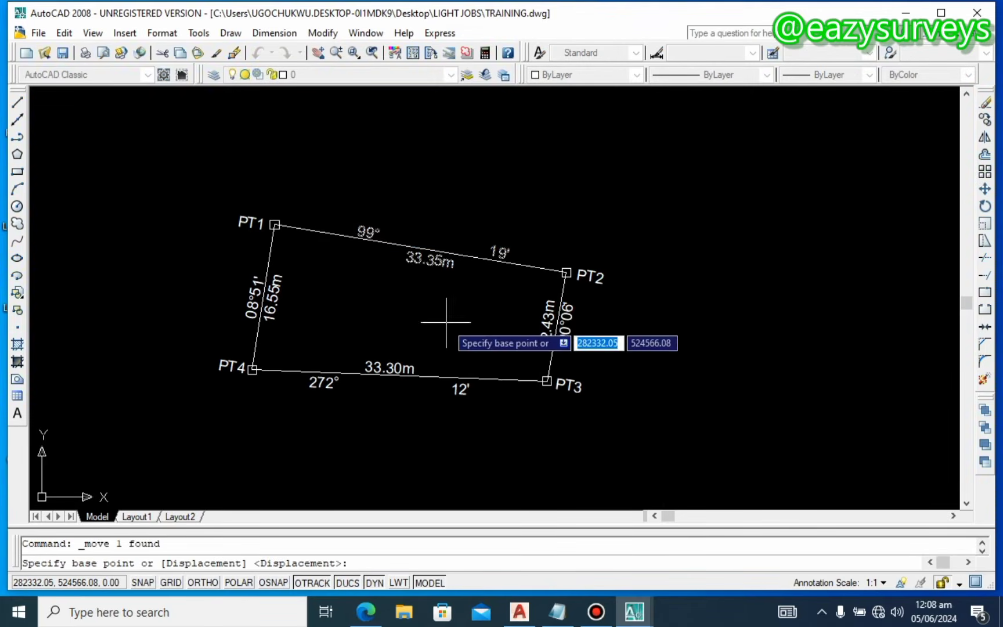
pyautogui.click(426, 303)
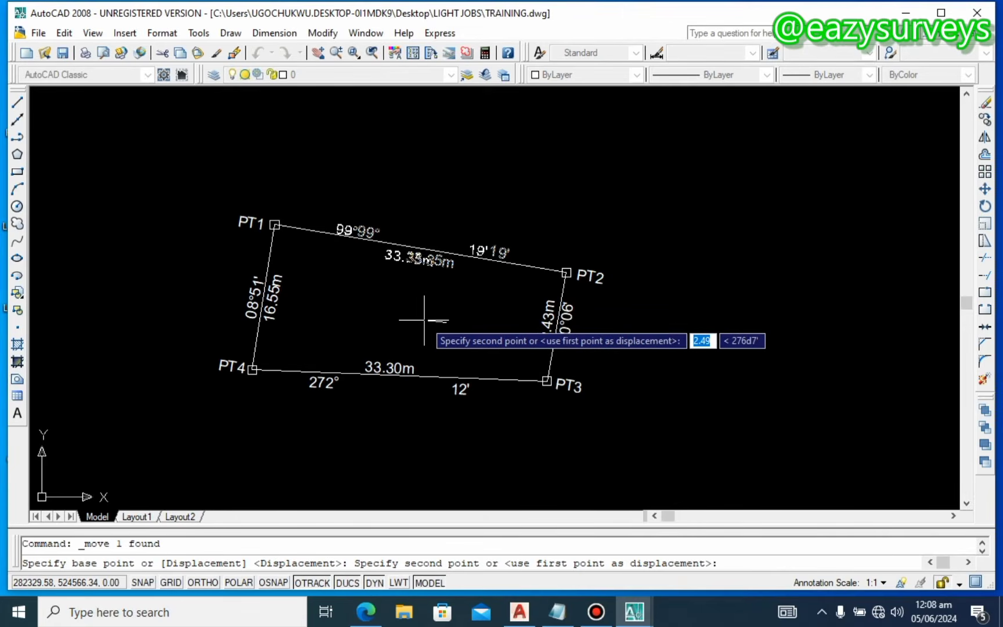
pyautogui.click(414, 316)
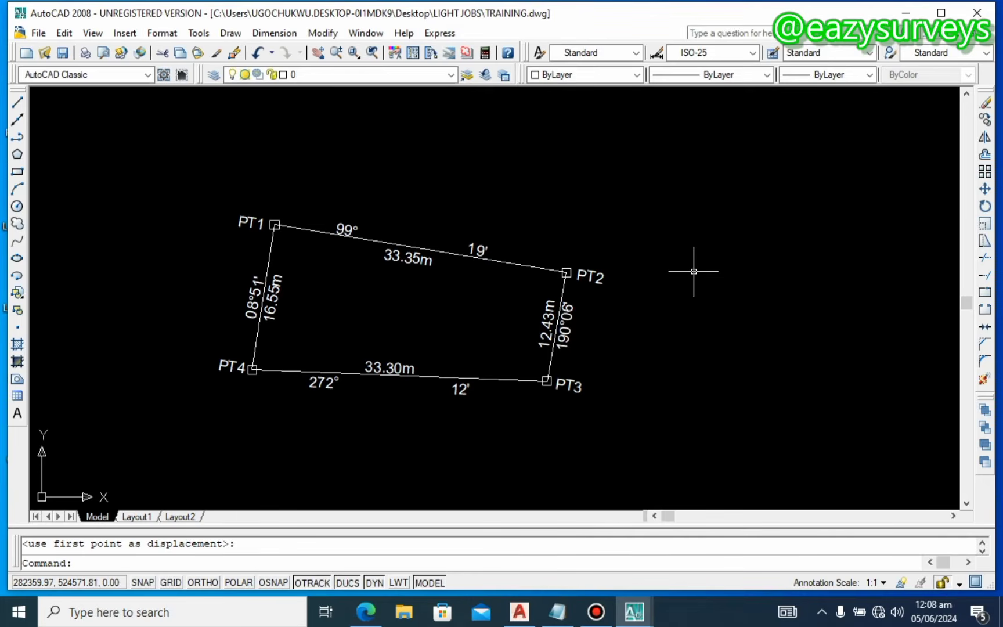
pyautogui.hotkey('ctrl', 's')
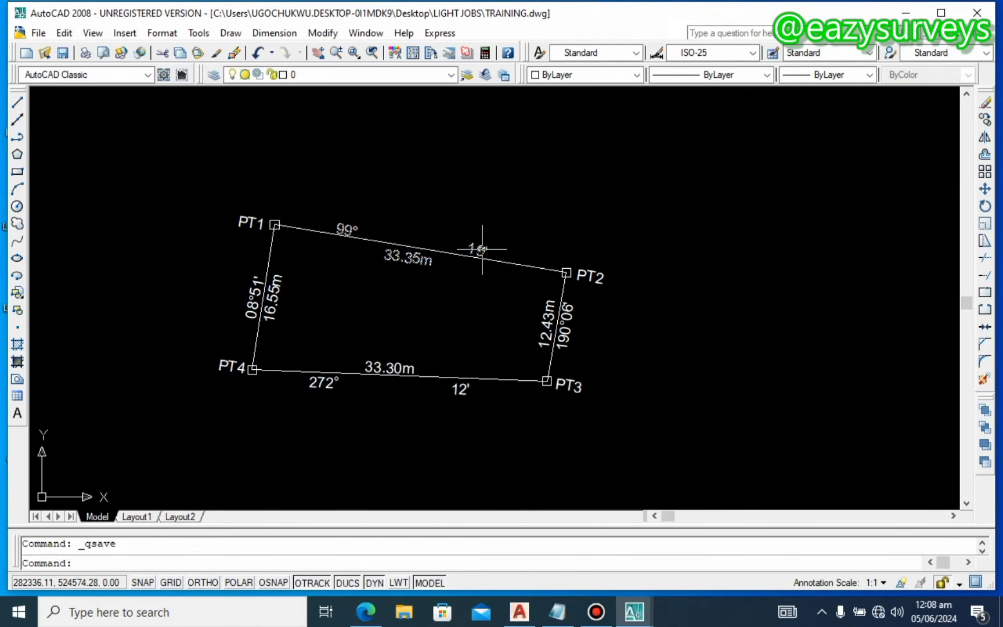
pyautogui.click(513, 262)
pyautogui.click(564, 285)
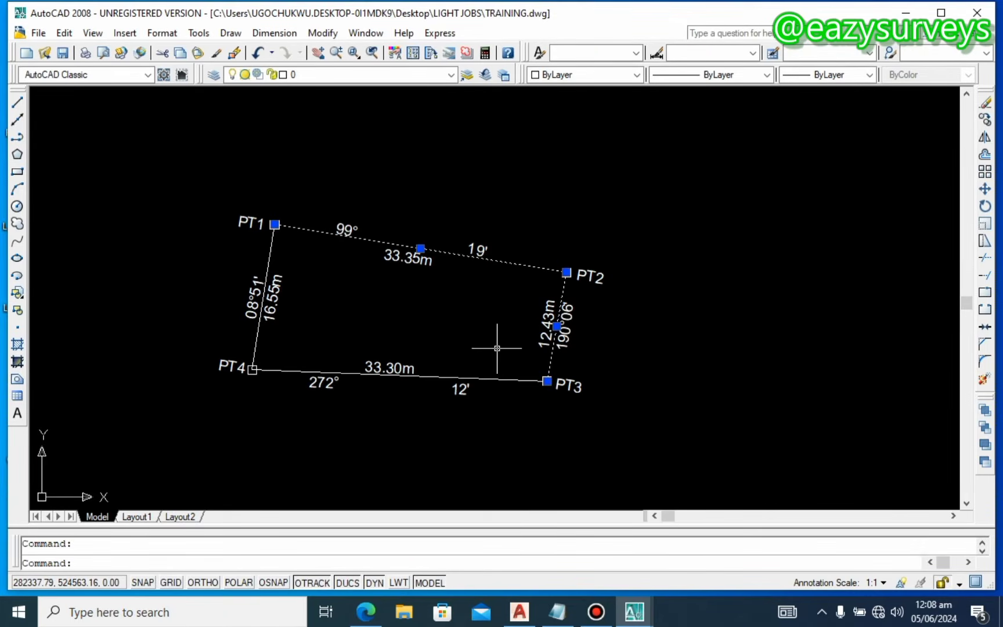
# Step: Add the PT4–PT3 and PT1–PT4 lines and colour all four boundary lines red
pyautogui.click(505, 382)
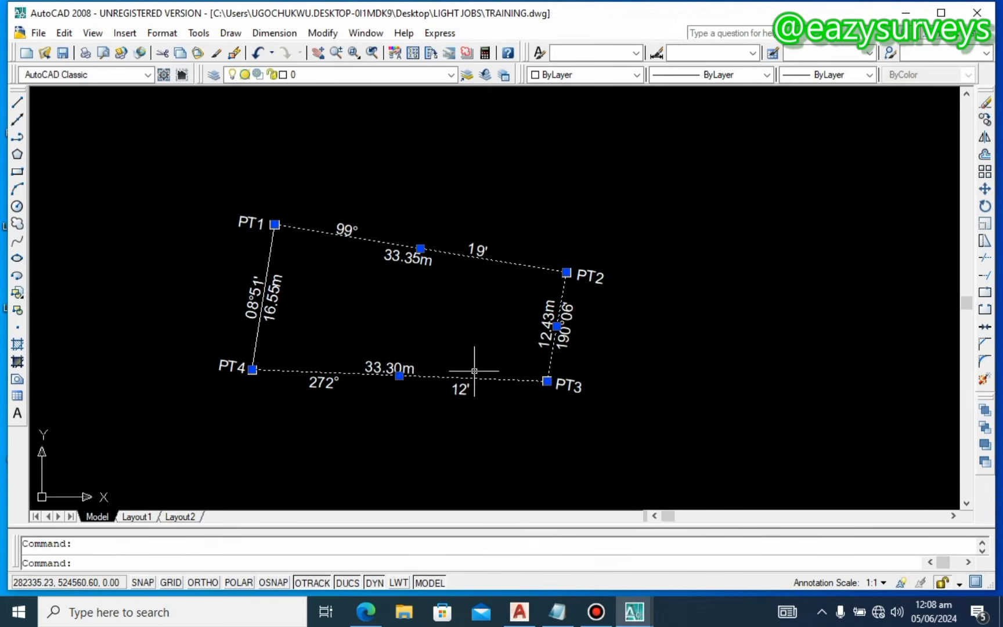
pyautogui.click(259, 336)
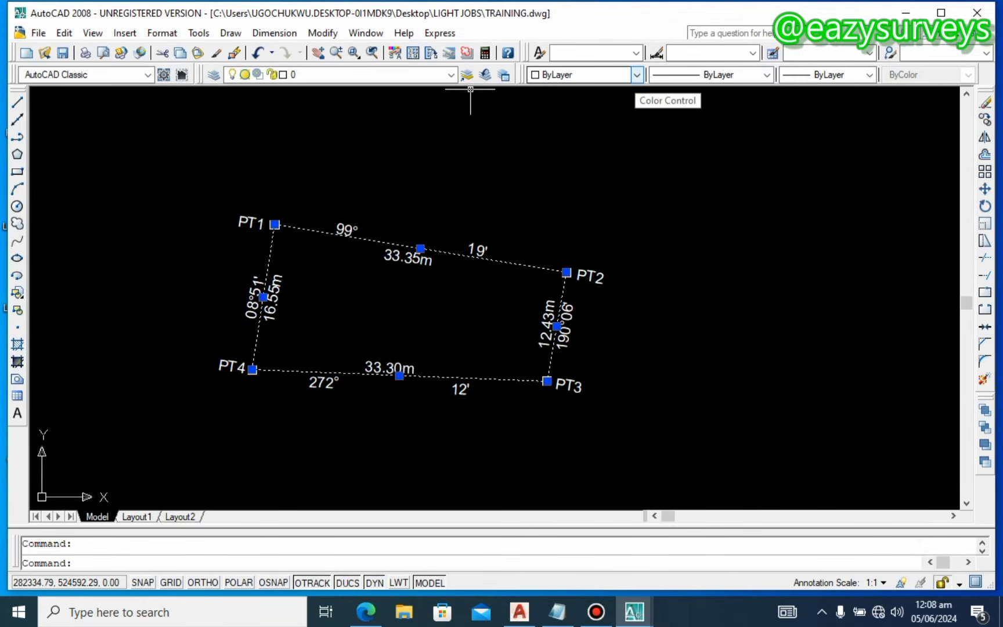
pyautogui.click(637, 74)
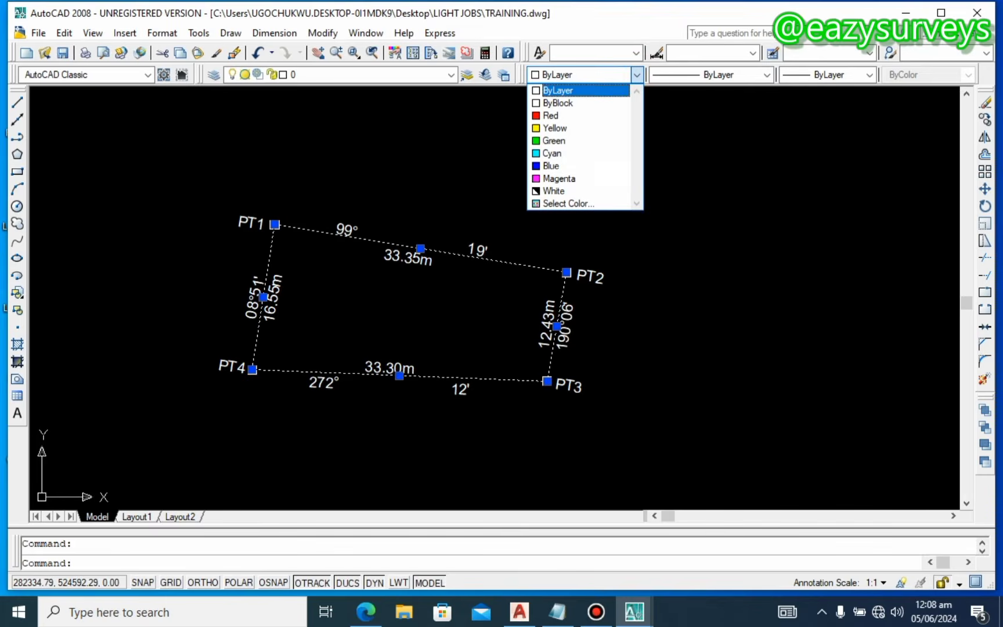
pyautogui.click(549, 114)
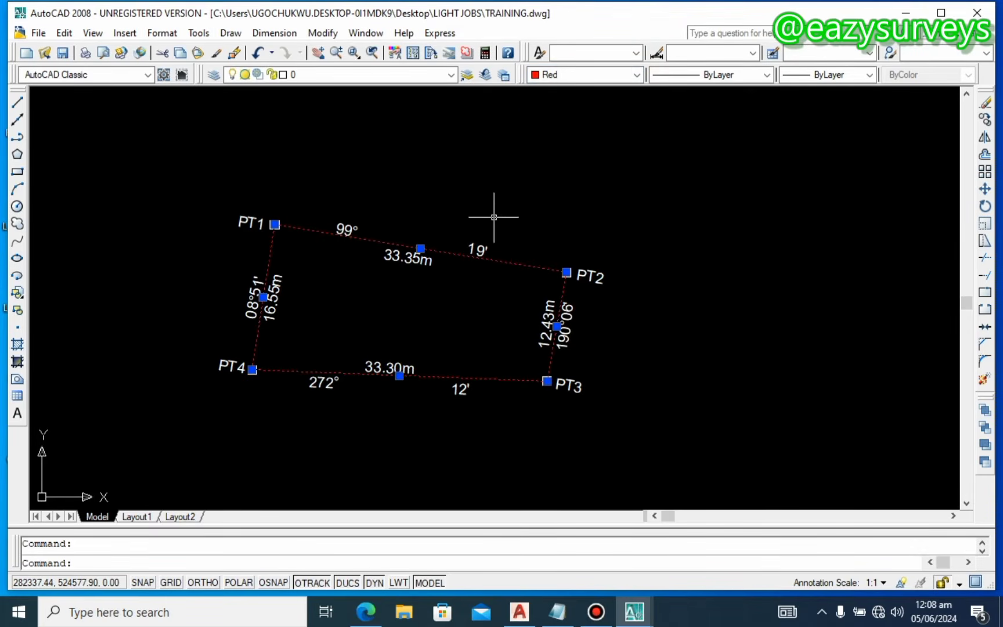
pyautogui.press('Escape')
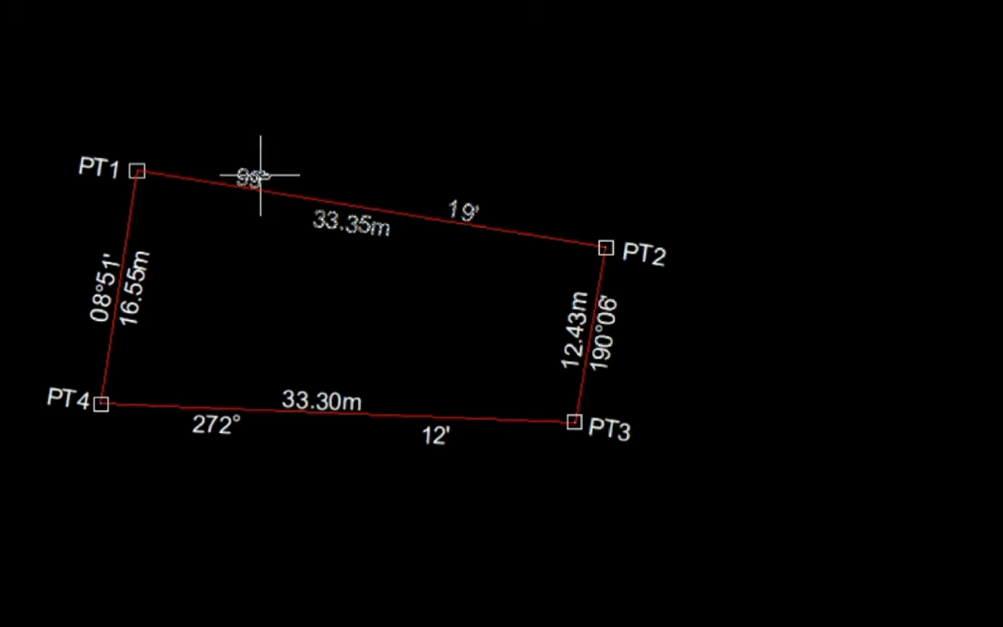
# Step: Colour all the bearing and distance labels on the four sides red
pyautogui.click(256, 176)
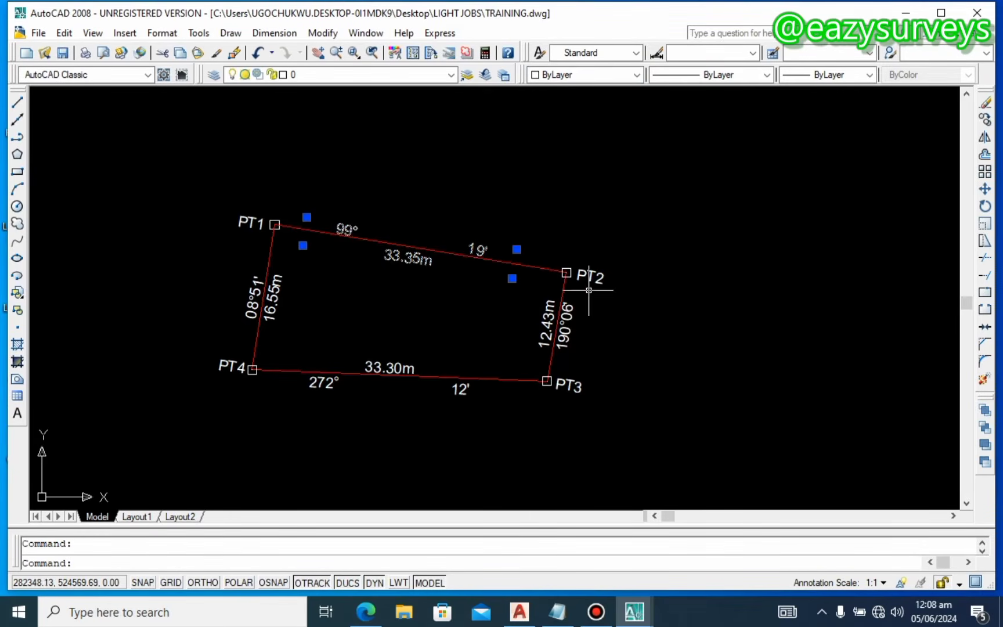
pyautogui.click(568, 334)
pyautogui.click(393, 369)
pyautogui.click(276, 281)
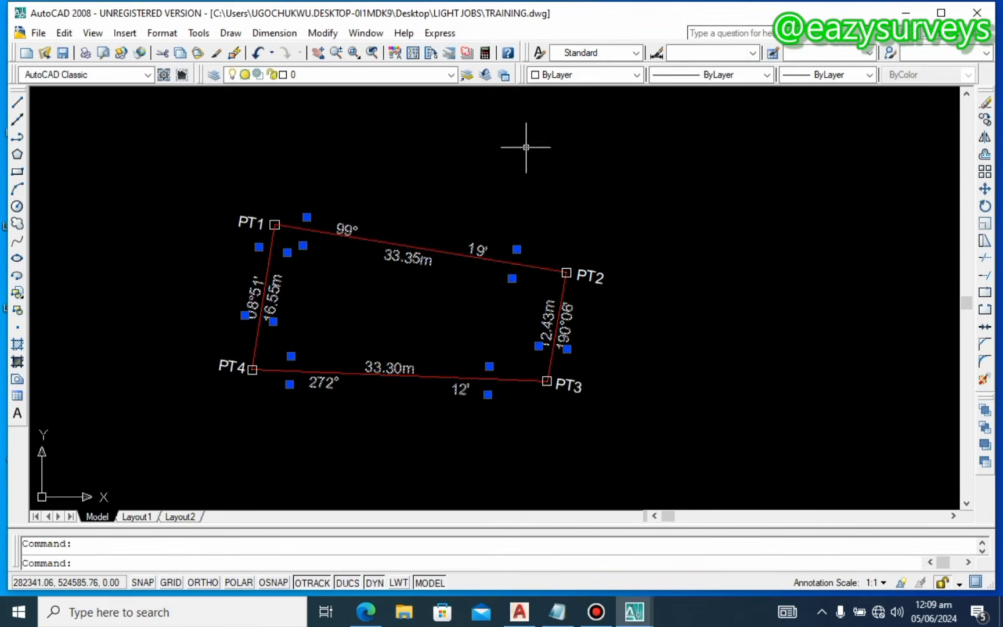
pyautogui.click(636, 75)
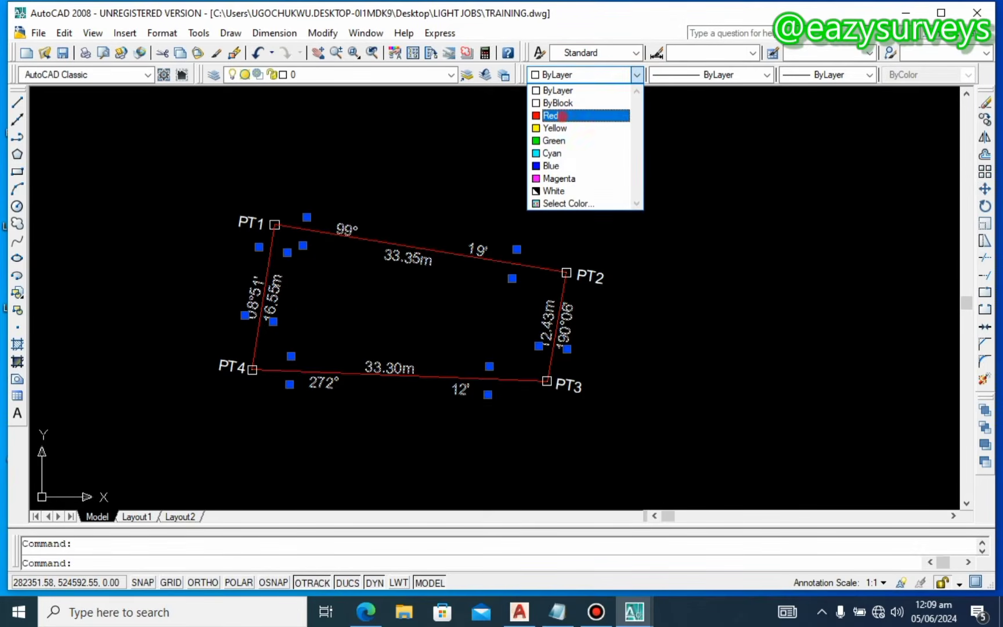
pyautogui.click(562, 115)
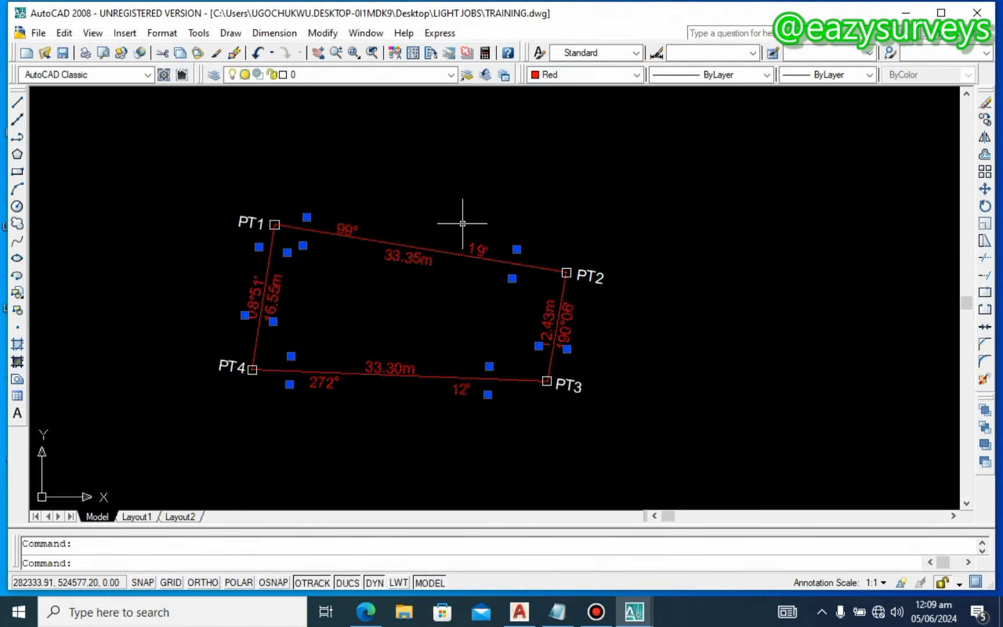
pyautogui.press('Escape')
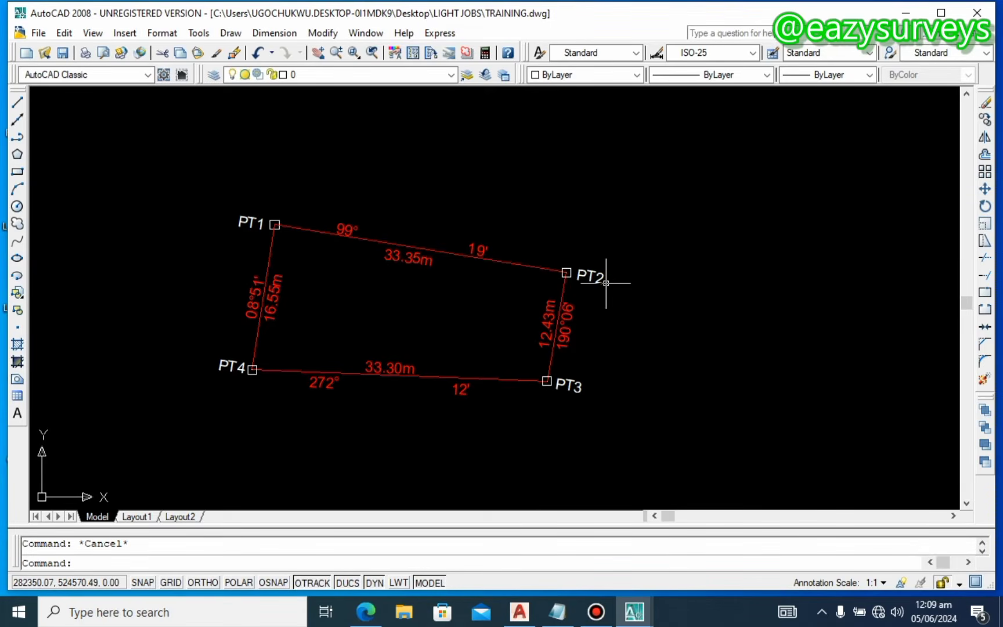
# Step: Save TRAINING.dwg with Ctrl+S, keeping the red boundaries and labels
pyautogui.hotkey('ctrl', 's')
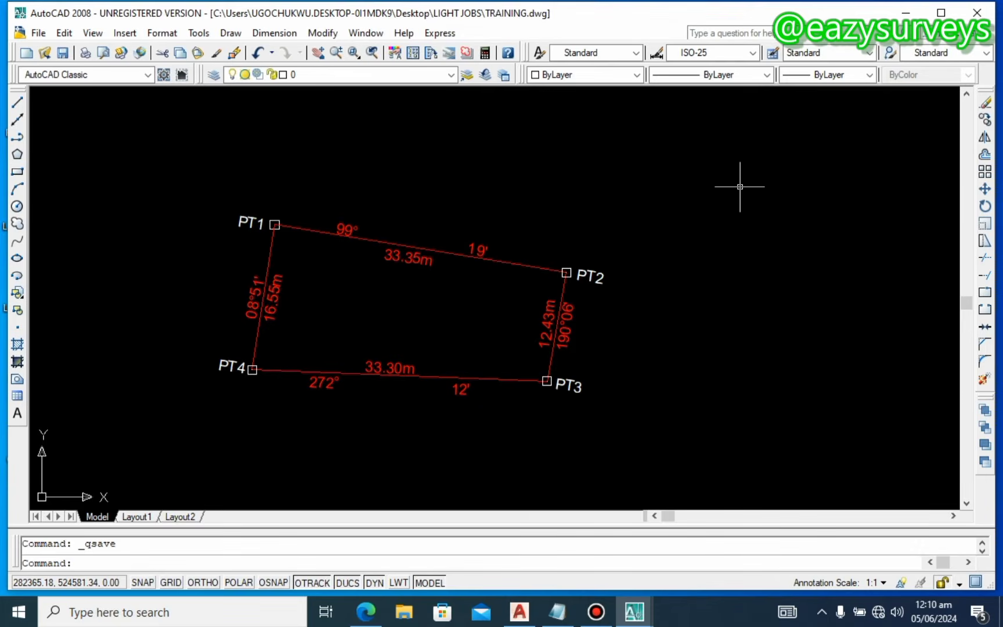
# Step: Open the LIGHT JOBS folder from the desktop and shift the parcel view slightly right and down
pyautogui.click(906, 13)
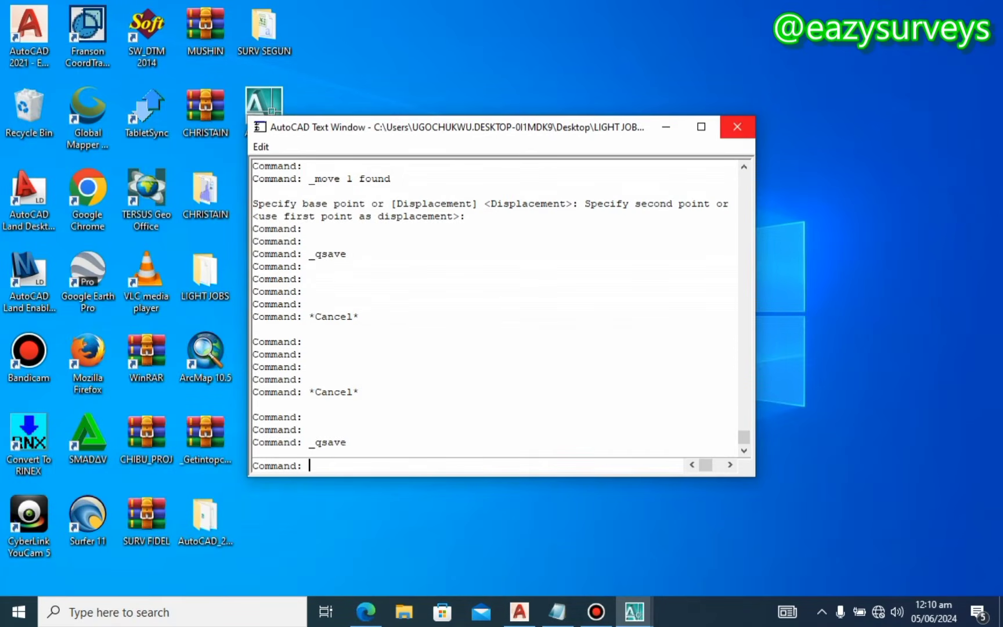
pyautogui.click(737, 127)
pyautogui.doubleClick(207, 276)
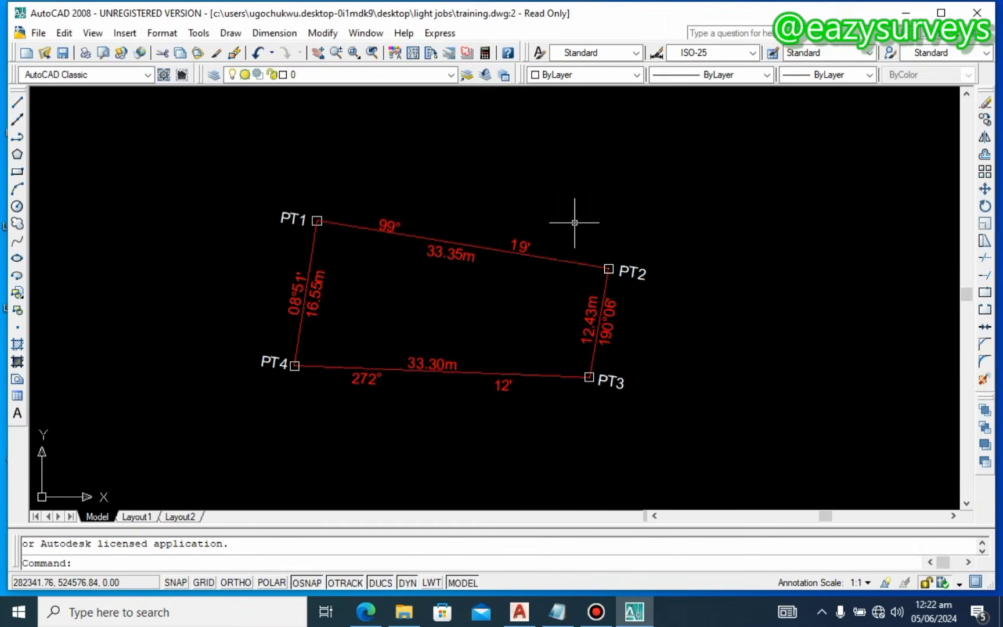
pyautogui.moveTo(547, 213)
pyautogui.mouseDown(button='middle')
pyautogui.moveTo(566, 238)
pyautogui.moveTo(591, 229)
pyautogui.mouseUp(button='middle')
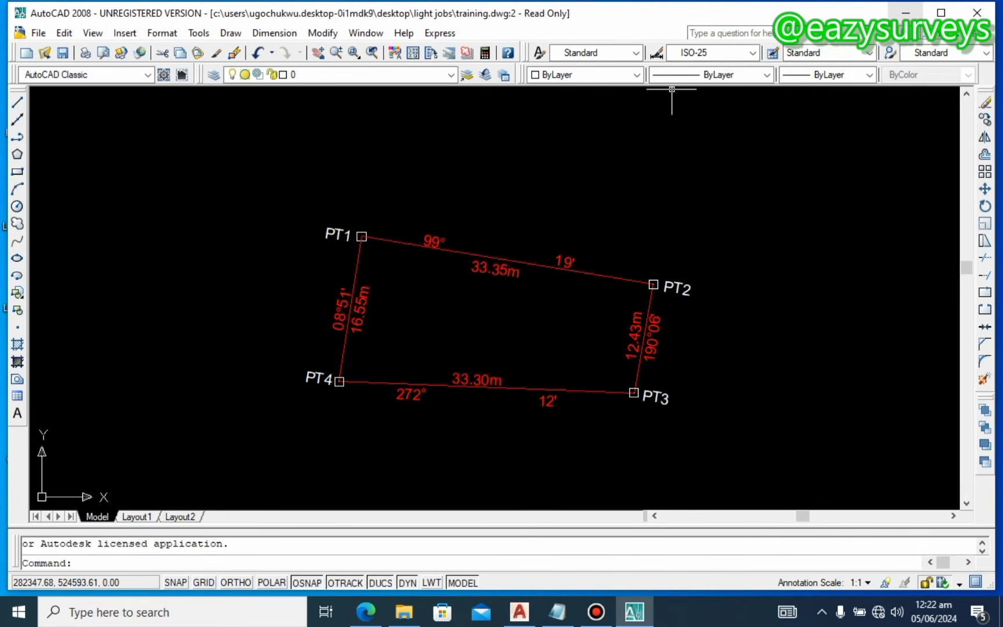
pyautogui.click(906, 12)
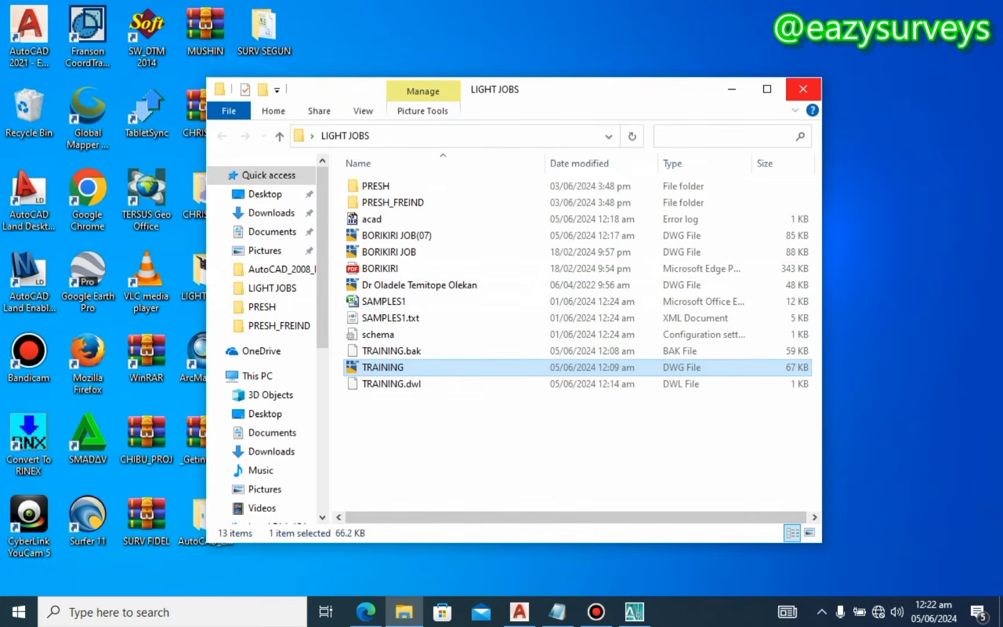
# Step: Close the LIGHT JOBS window and start a fresh AutoCAD 2008 session without activating the product
pyautogui.click(810, 90)
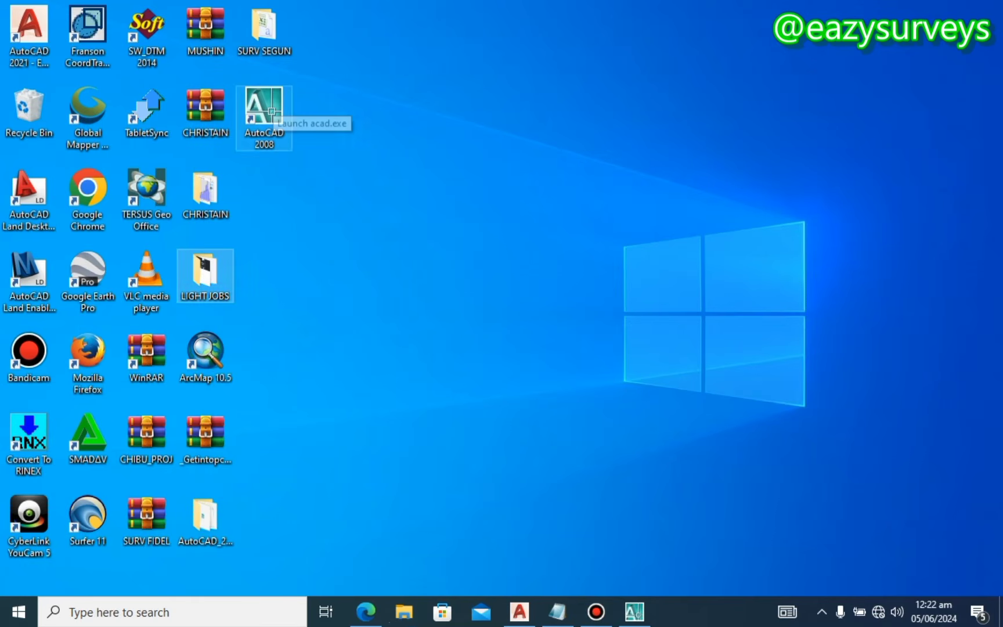
pyautogui.click(267, 106)
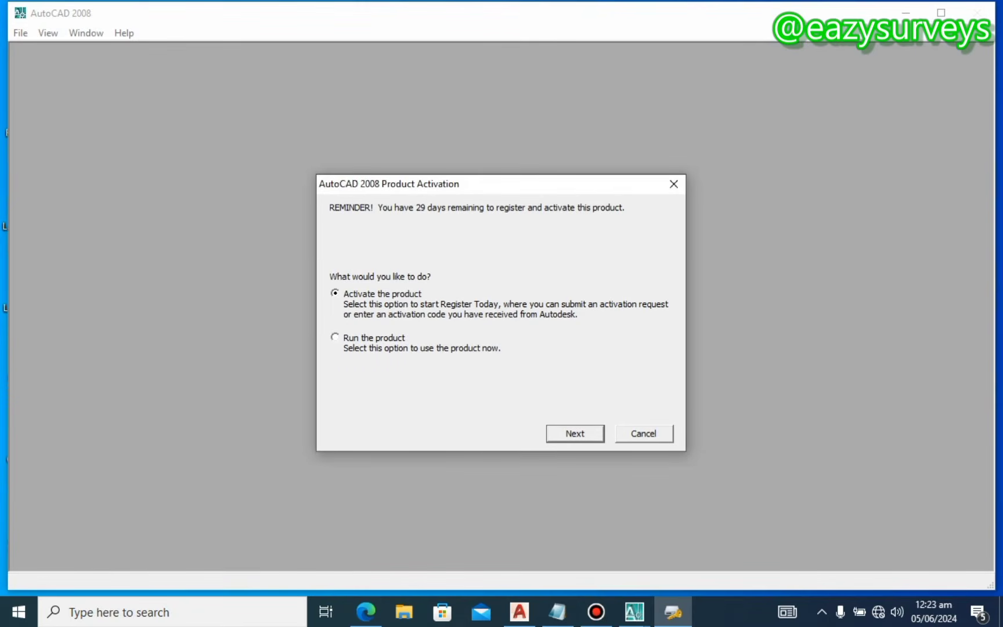
pyautogui.click(335, 336)
pyautogui.click(570, 435)
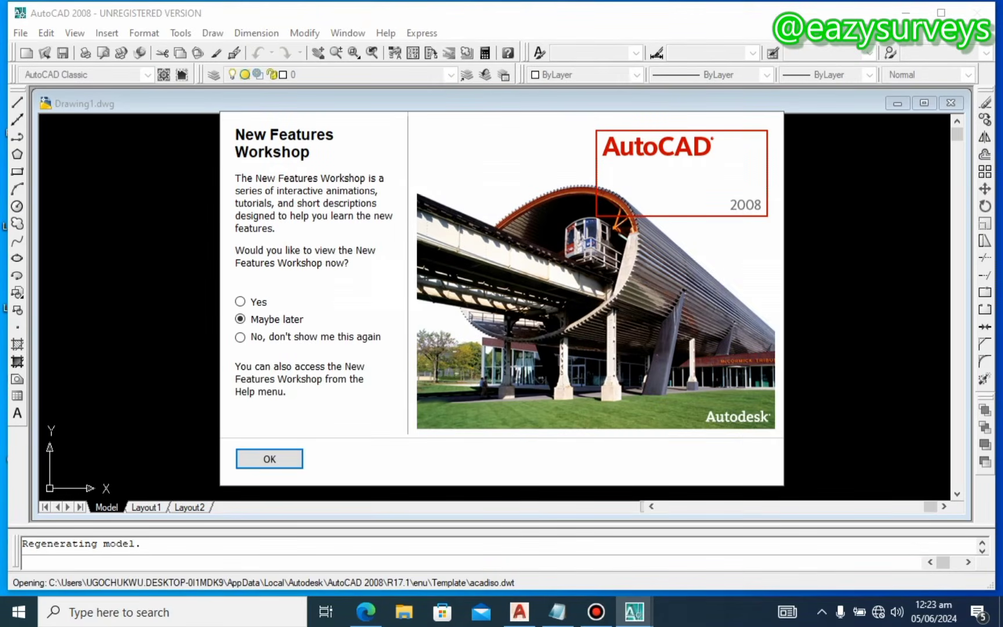
pyautogui.click(269, 459)
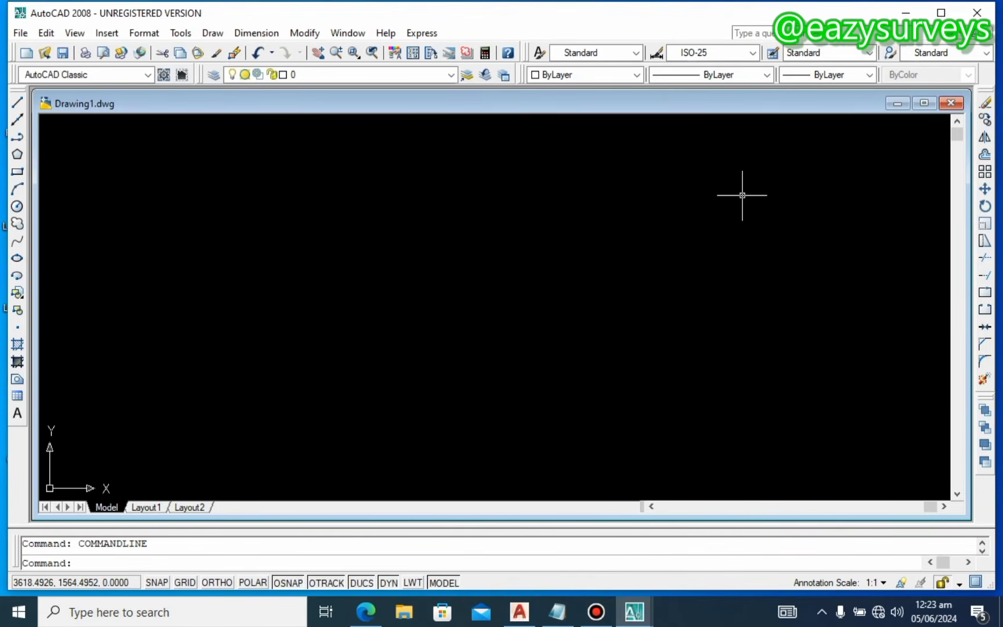
# Step: Open BORIKIRI JOB(07).dwg from the File menu as a read-only drawing
pyautogui.moveTo(634, 611)
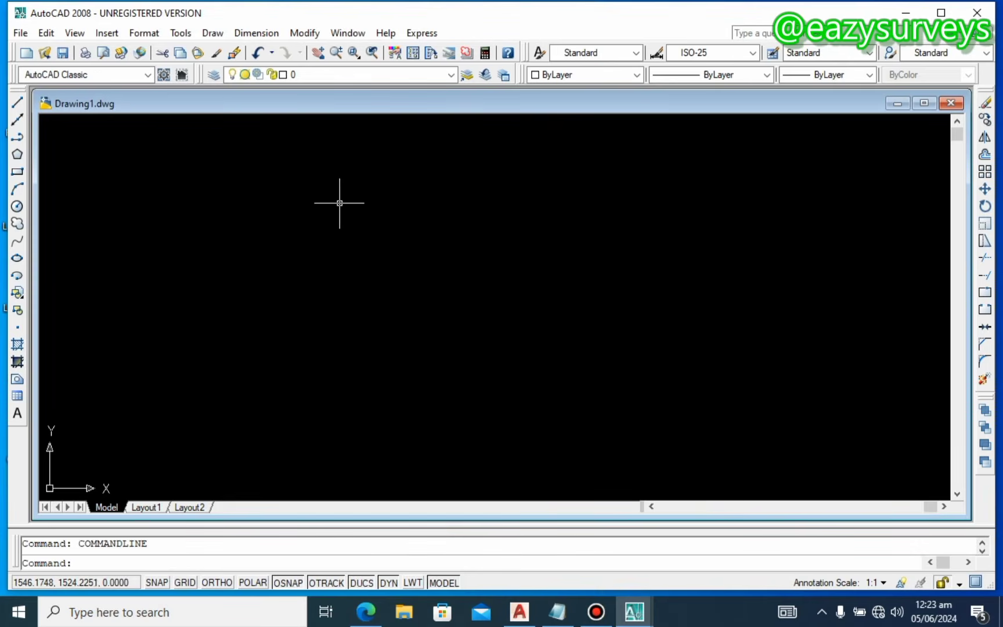
pyautogui.press('alt')
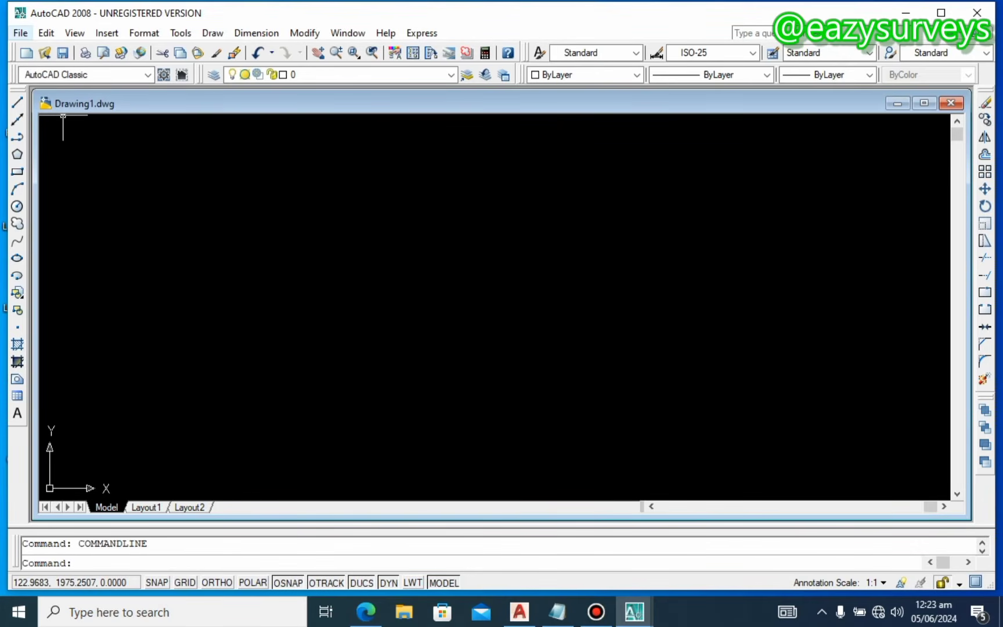
pyautogui.click(21, 32)
pyautogui.click(42, 82)
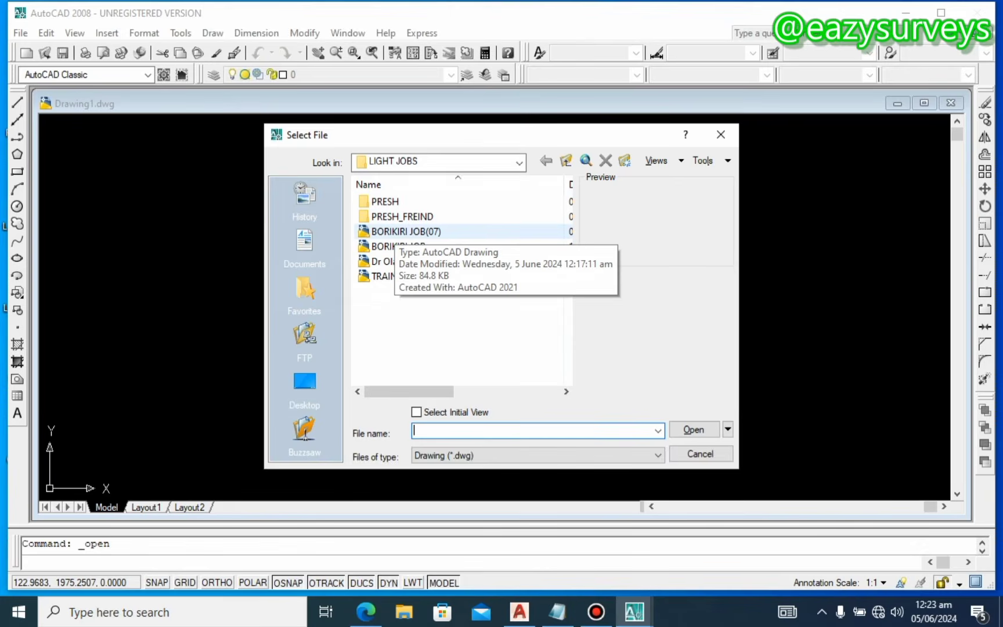
pyautogui.click(448, 231)
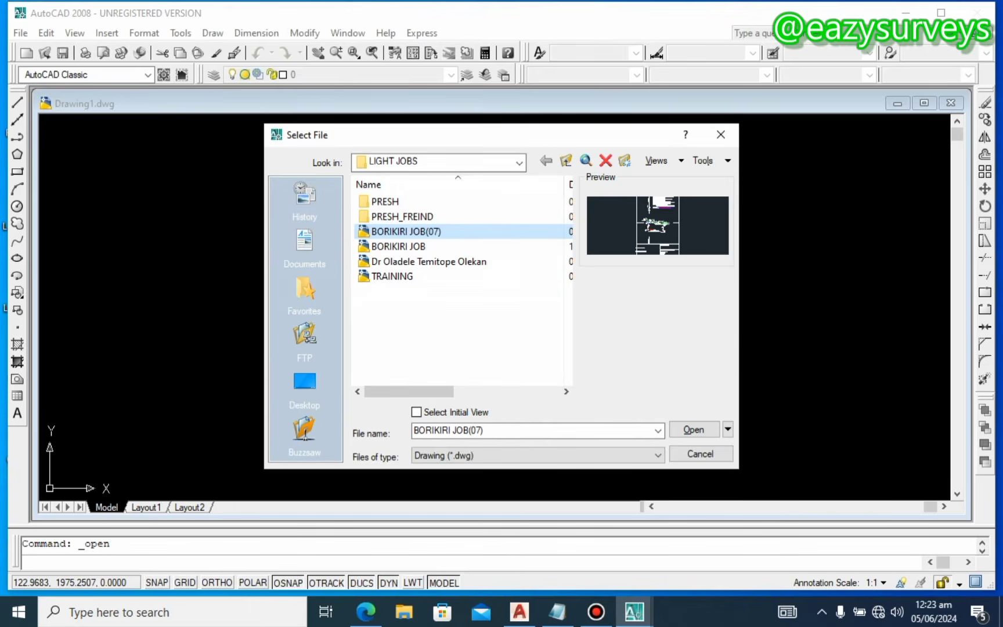
pyautogui.click(693, 429)
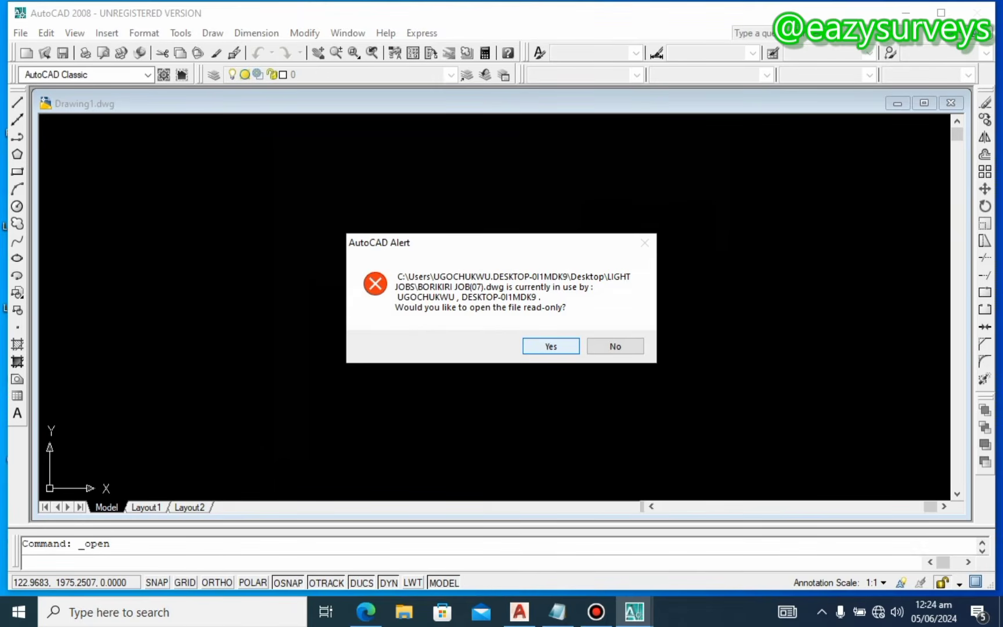
pyautogui.click(550, 346)
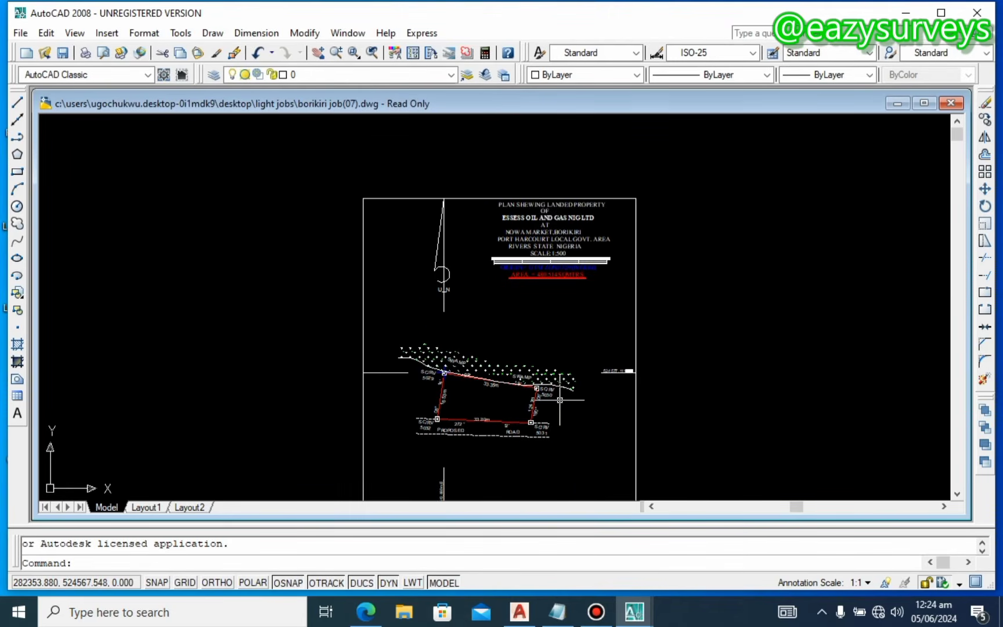
# Step: Pan and zoom out to show the whole borikiri survey plan, from heading and north arrow to title block
pyautogui.scroll(3, 518, 237)
pyautogui.scroll(-5, 517, 237)
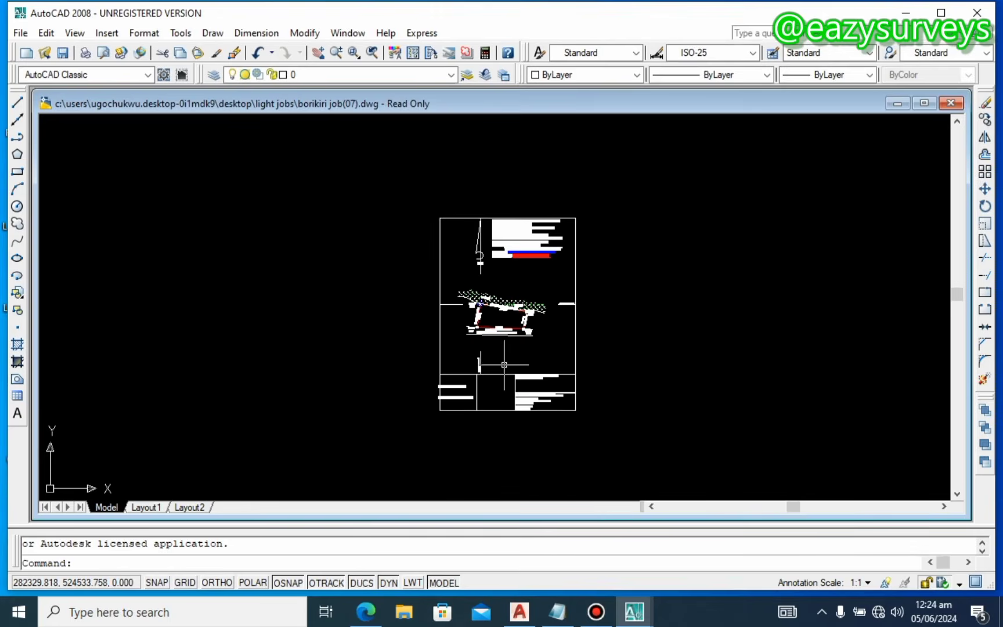
pyautogui.moveTo(506, 272); pyautogui.dragTo(515, 233, button='middle')
pyautogui.scroll(2, 515, 233)
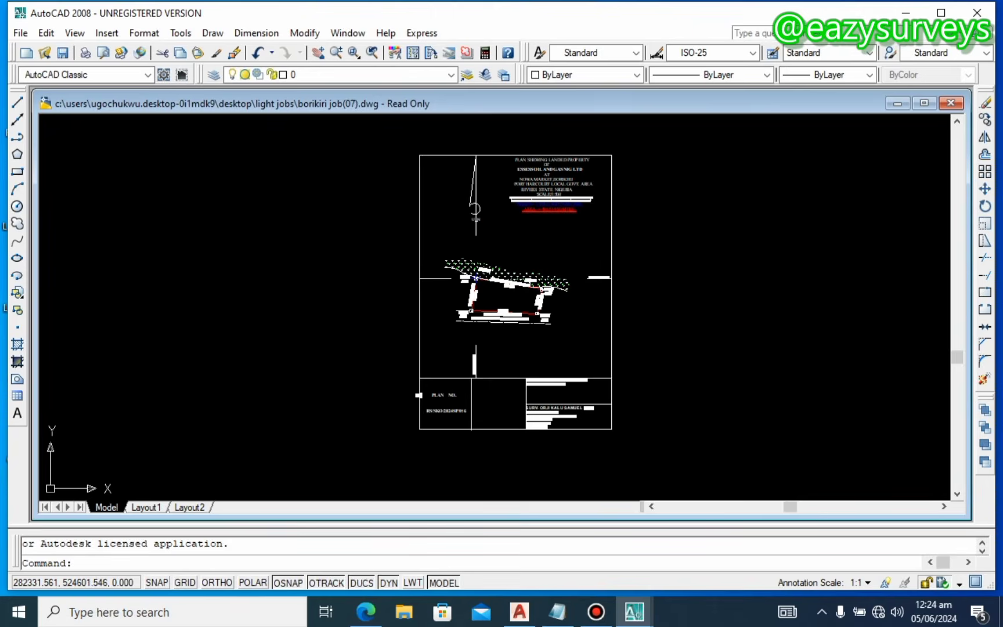
pyautogui.scroll(3, 515, 290)
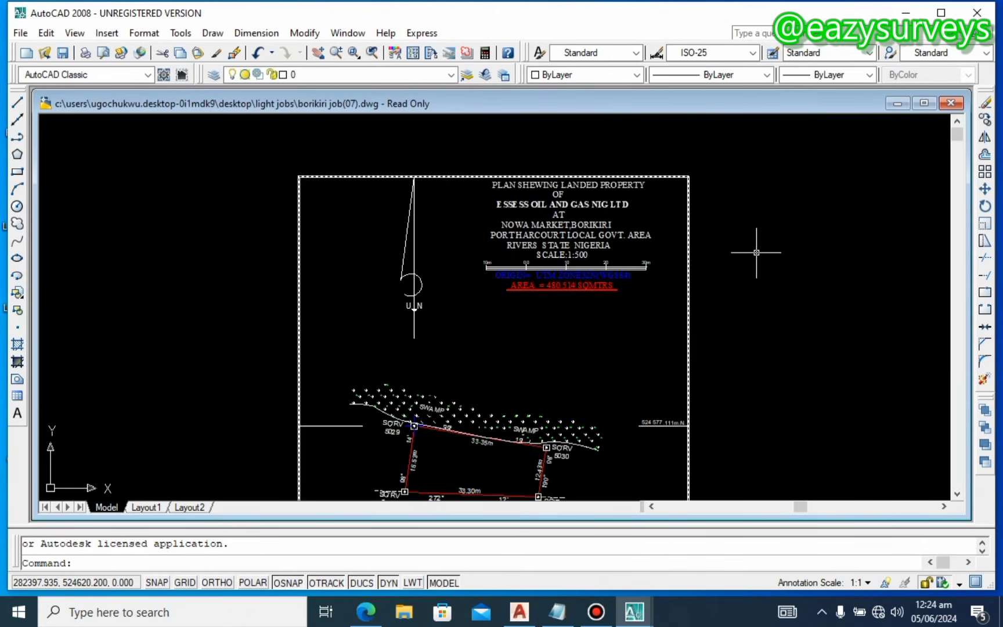
pyautogui.moveTo(644, 364); pyautogui.dragTo(664, 239, button='middle')
pyautogui.moveTo(703, 433)
pyautogui.mouseDown(button='middle')
pyautogui.moveTo(734, 273)
pyautogui.moveTo(734, 365)
pyautogui.mouseUp(button='middle')
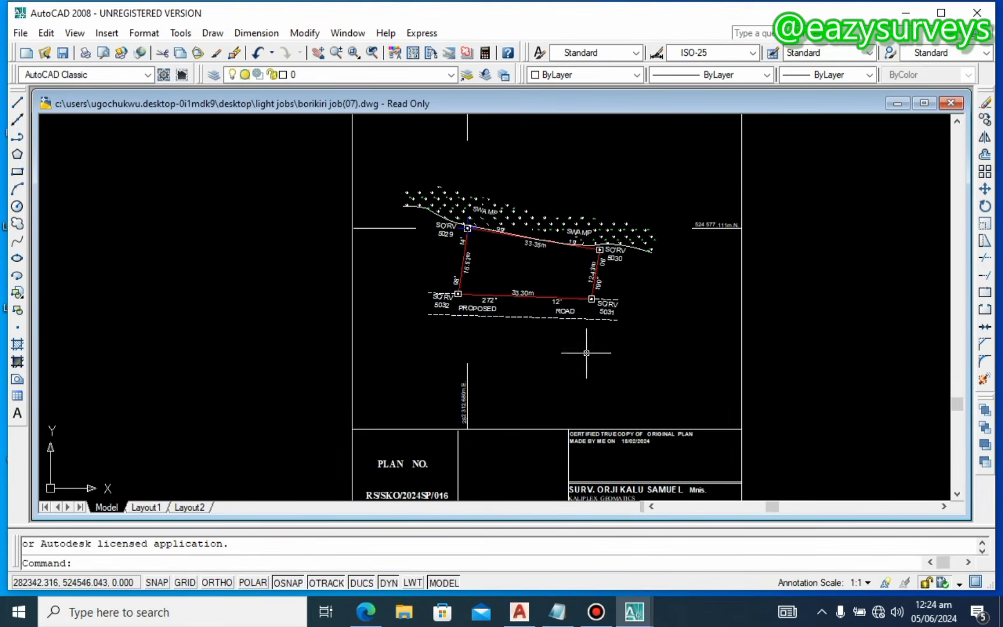
pyautogui.moveTo(554, 301); pyautogui.dragTo(559, 315, button='middle')
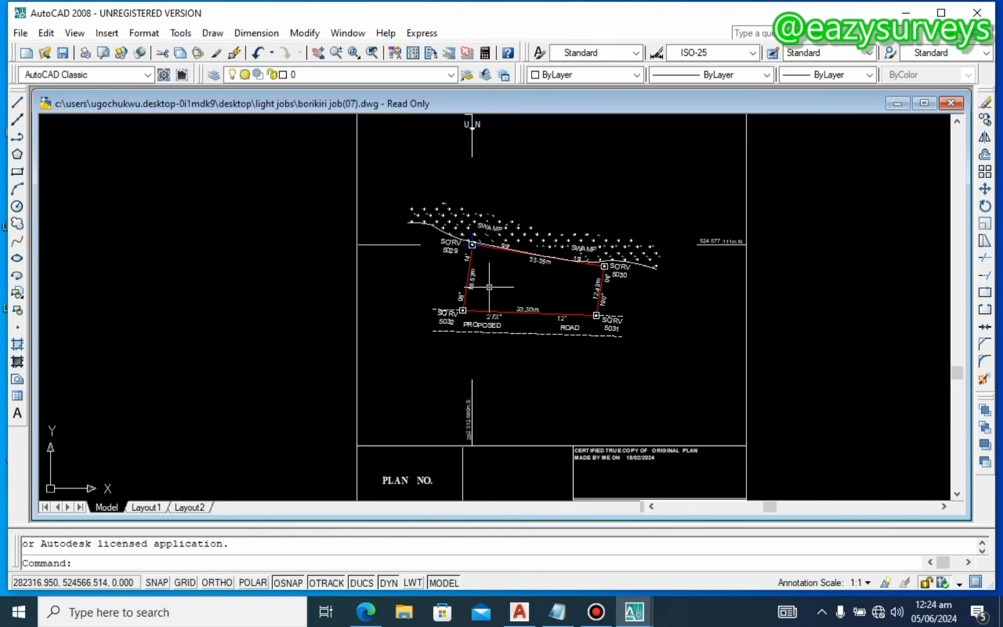
pyautogui.scroll(-2, 488, 290)
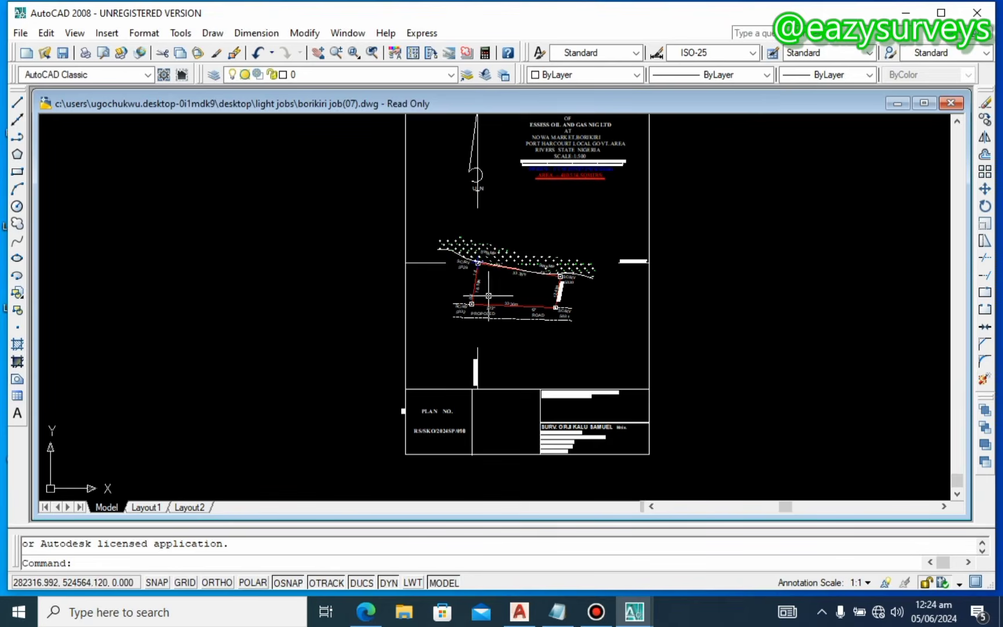
pyautogui.moveTo(488, 291)
pyautogui.mouseDown(button='middle')
pyautogui.moveTo(488, 344)
pyautogui.moveTo(529, 292)
pyautogui.moveTo(527, 322)
pyautogui.mouseUp(button='middle')
# Step: Select the north arrow, heading text and upper sheet border lines of the plan
pyautogui.click(379, 137)
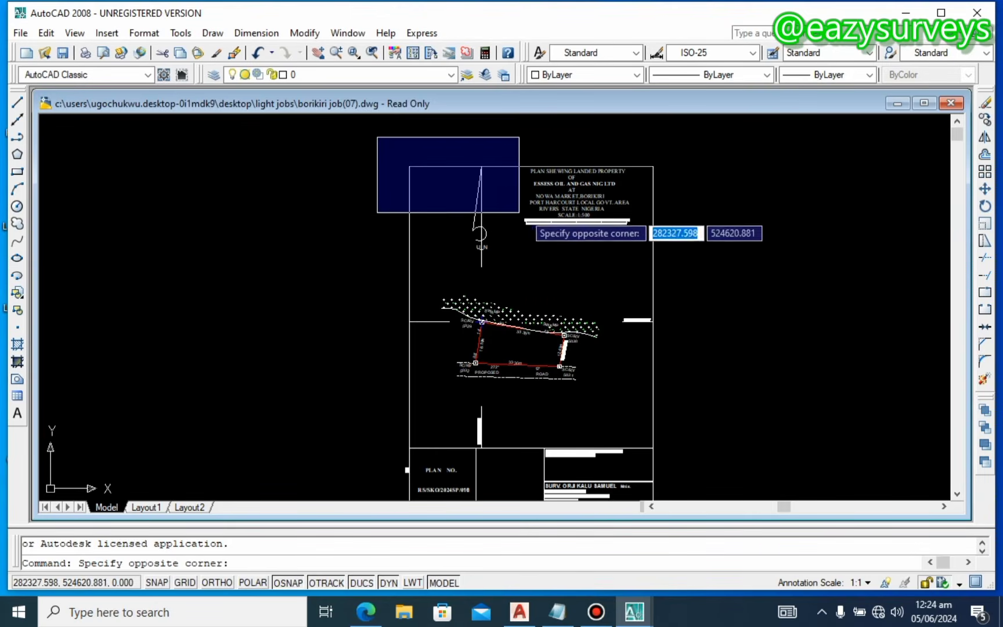
pyautogui.click(710, 286)
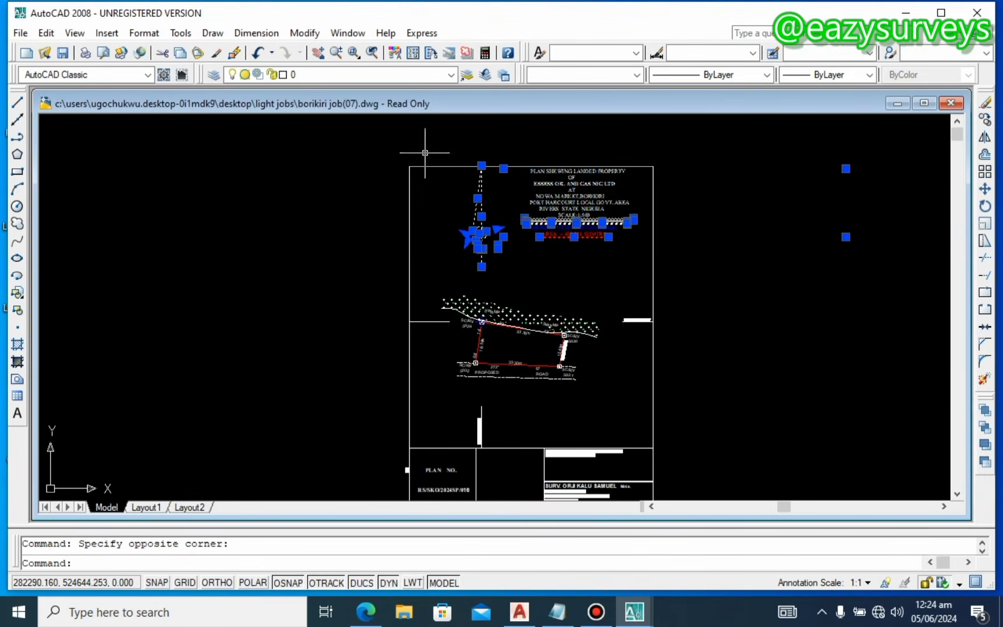
pyautogui.click(328, 132)
pyautogui.click(675, 266)
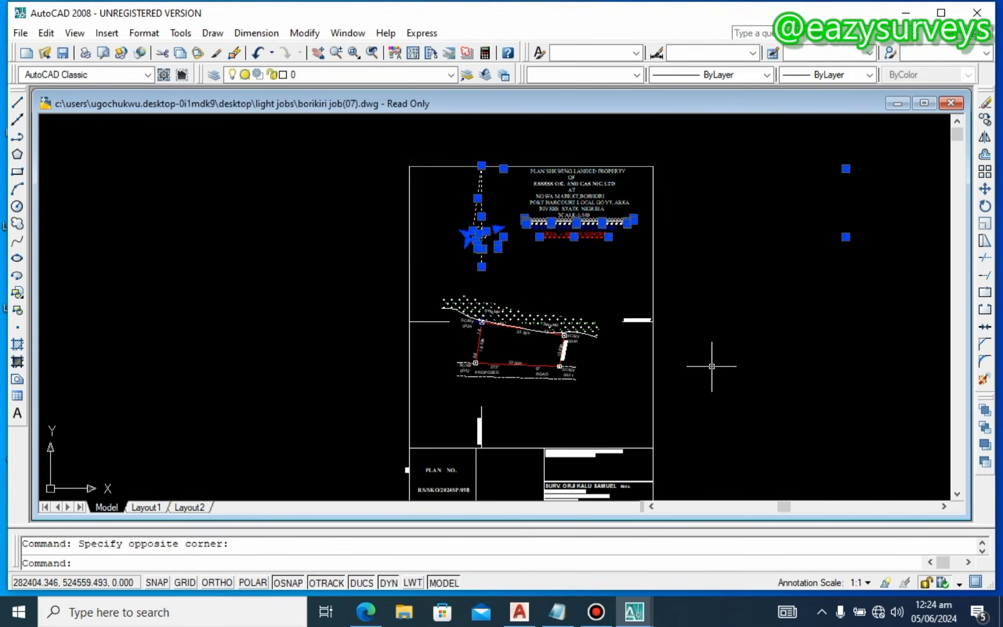
pyautogui.click(712, 367)
pyautogui.click(614, 310)
# Step: Add the bottom tick line and title block to the selection and copy all 33 objects
pyautogui.moveTo(448, 339); pyautogui.dragTo(508, 284, button='middle')
pyautogui.click(501, 287)
pyautogui.click(450, 254)
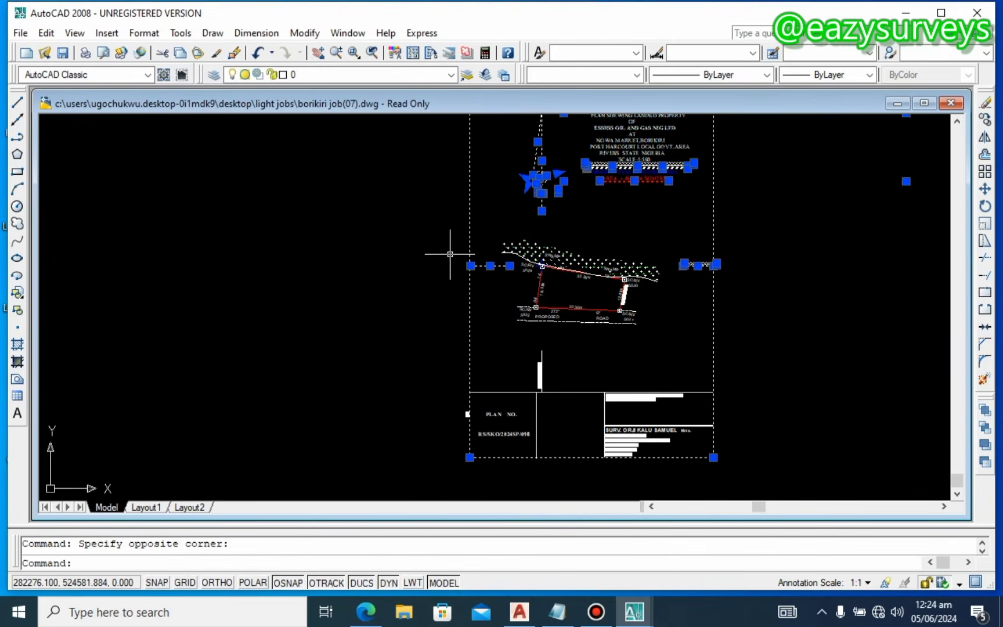
pyautogui.moveTo(568, 363); pyautogui.dragTo(569, 272, button='middle')
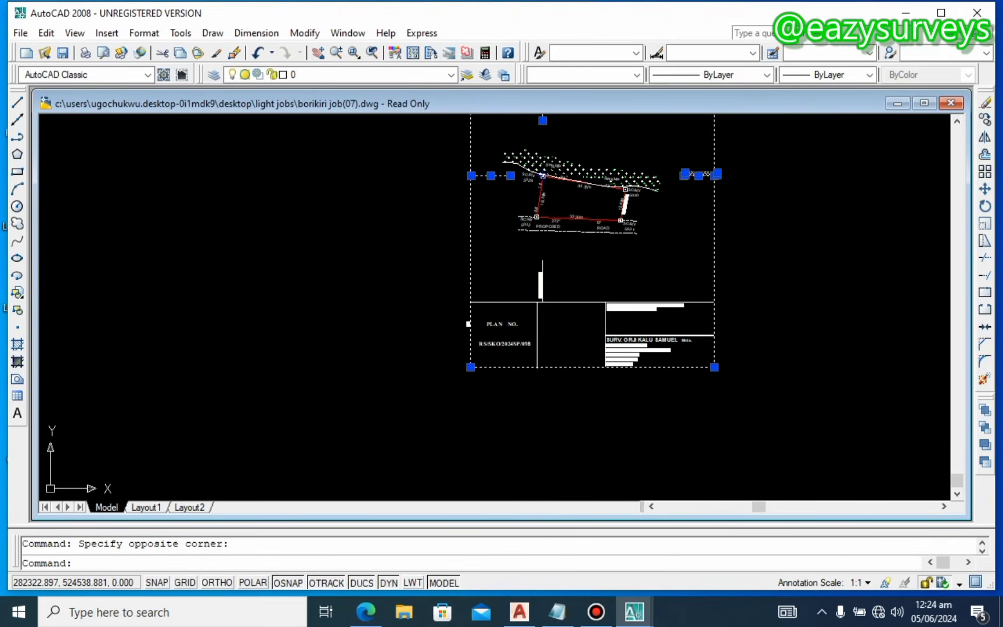
pyautogui.click(742, 397)
pyautogui.click(446, 255)
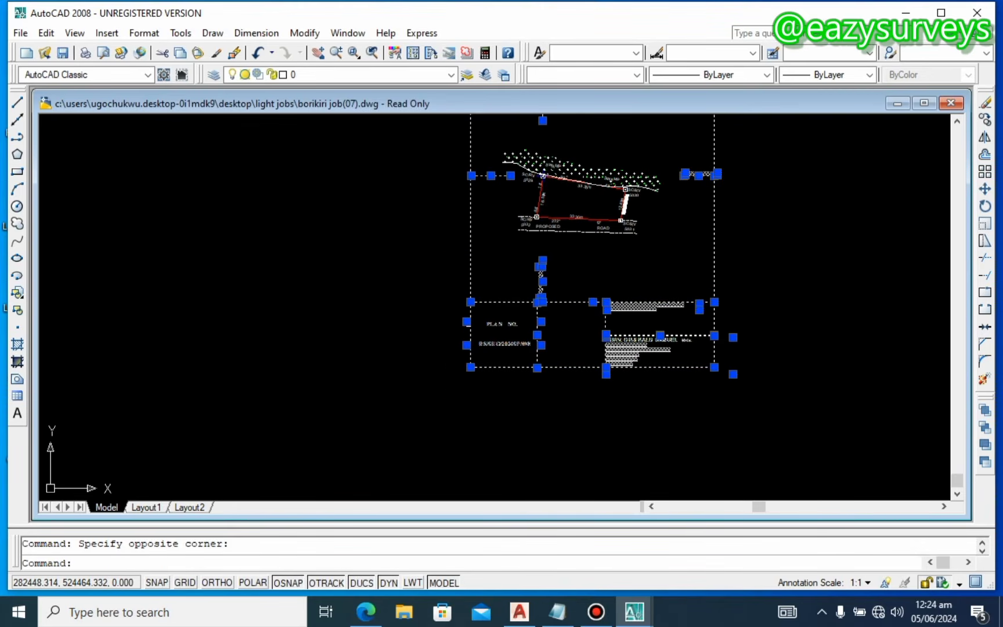
pyautogui.click(752, 411)
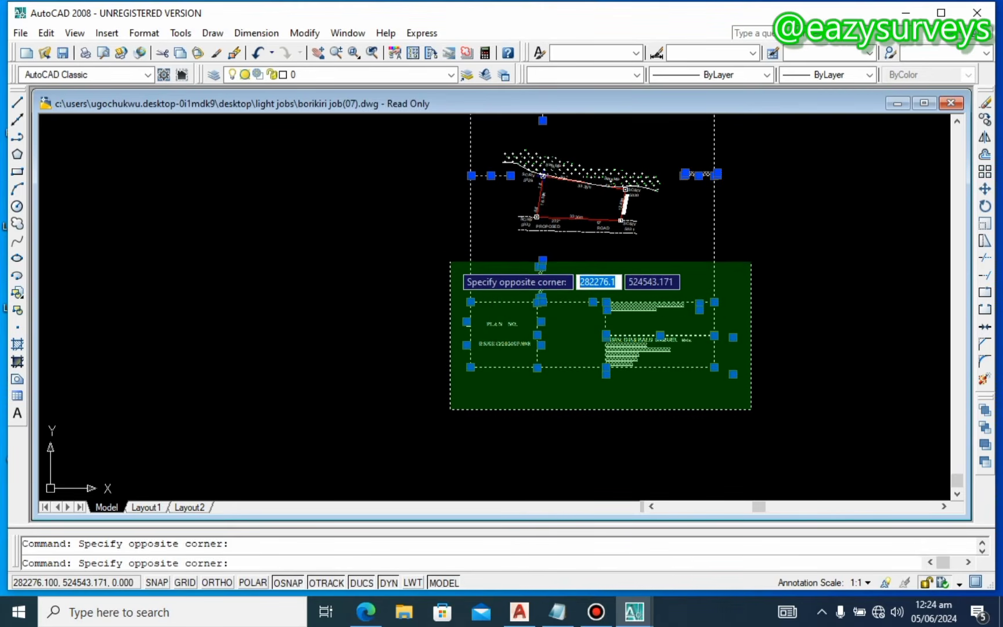
pyautogui.click(451, 249)
pyautogui.moveTo(572, 229)
pyautogui.mouseDown(button='middle')
pyautogui.moveTo(563, 422)
pyautogui.moveTo(528, 296)
pyautogui.mouseUp(button='middle')
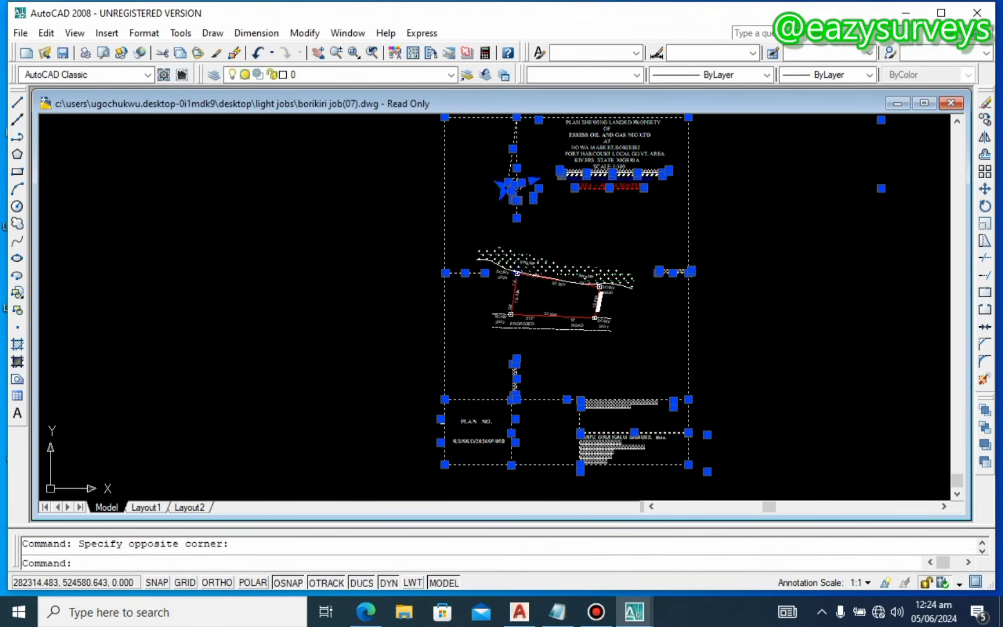
pyautogui.moveTo(498, 206); pyautogui.dragTo(505, 256, button='middle')
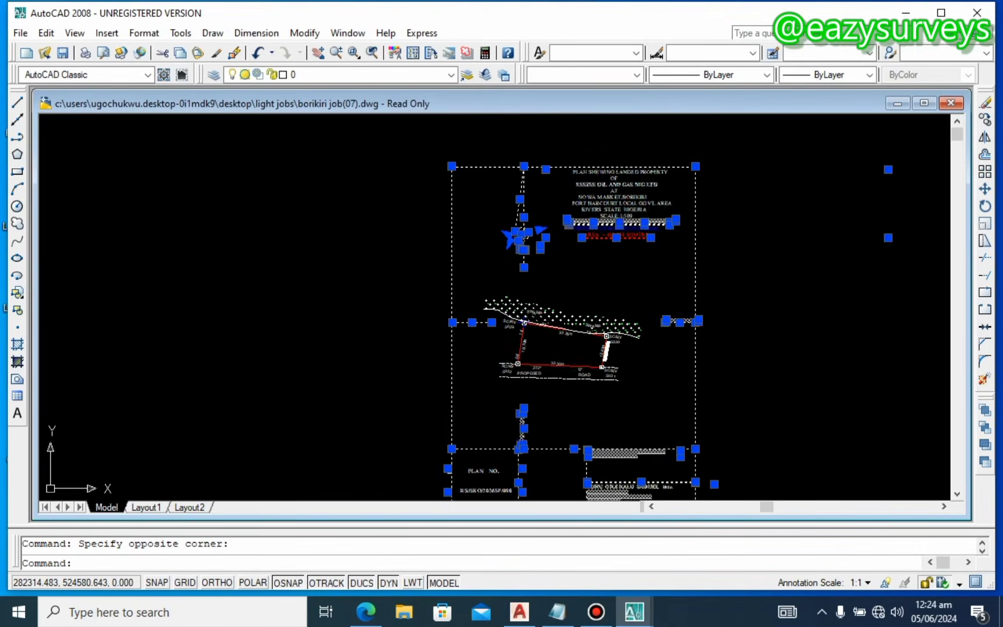
pyautogui.rightClick(485, 249)
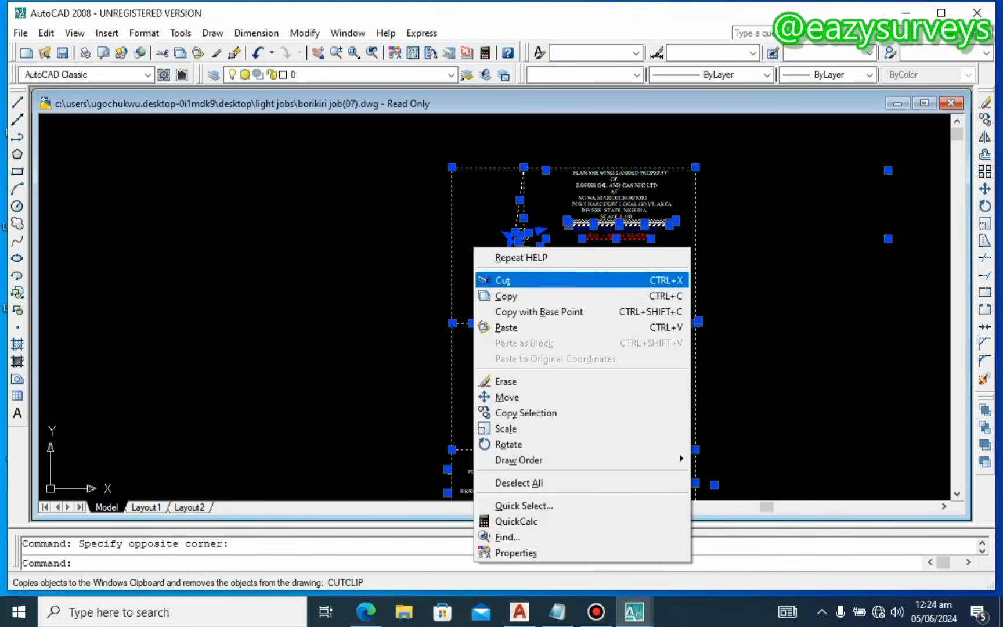
pyautogui.click(509, 295)
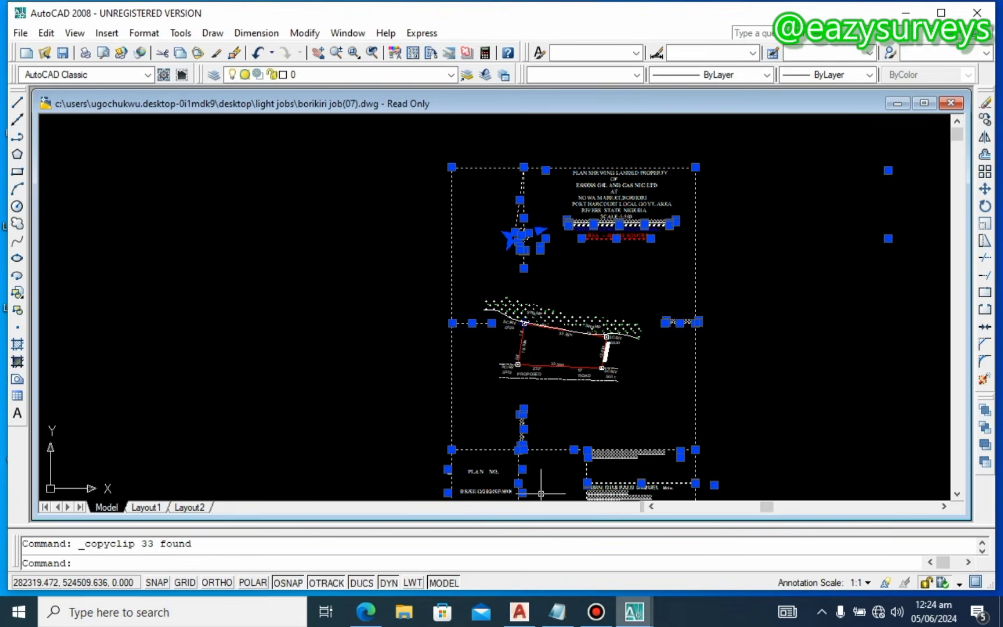
# Step: Paste the copied plan frame into training.dwg so it surrounds the red PT1–PT4 parcel
pyautogui.moveTo(634, 611)
pyautogui.click(549, 538)
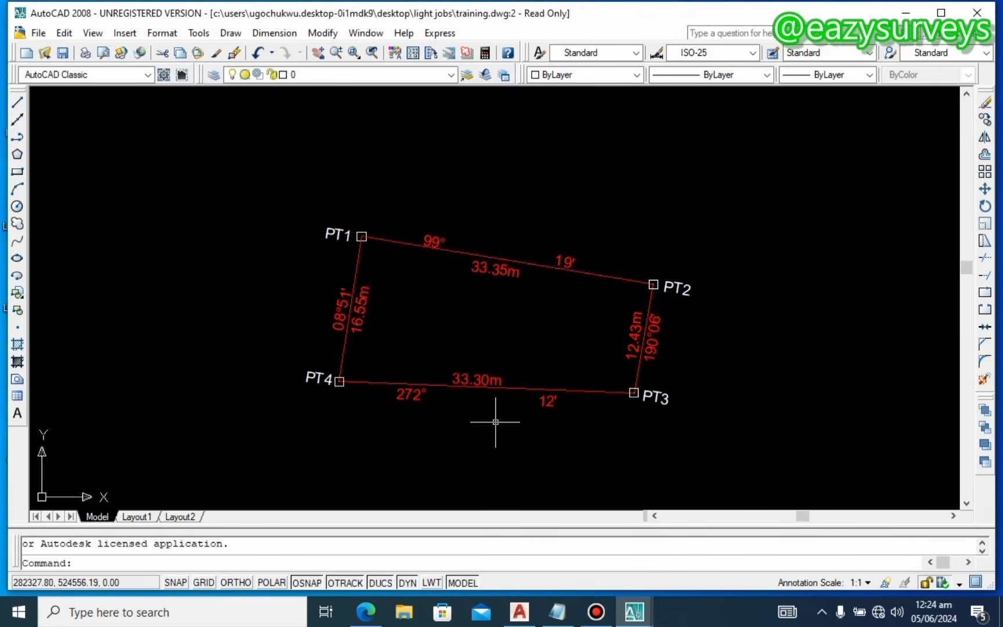
pyautogui.scroll(-4, 467, 323)
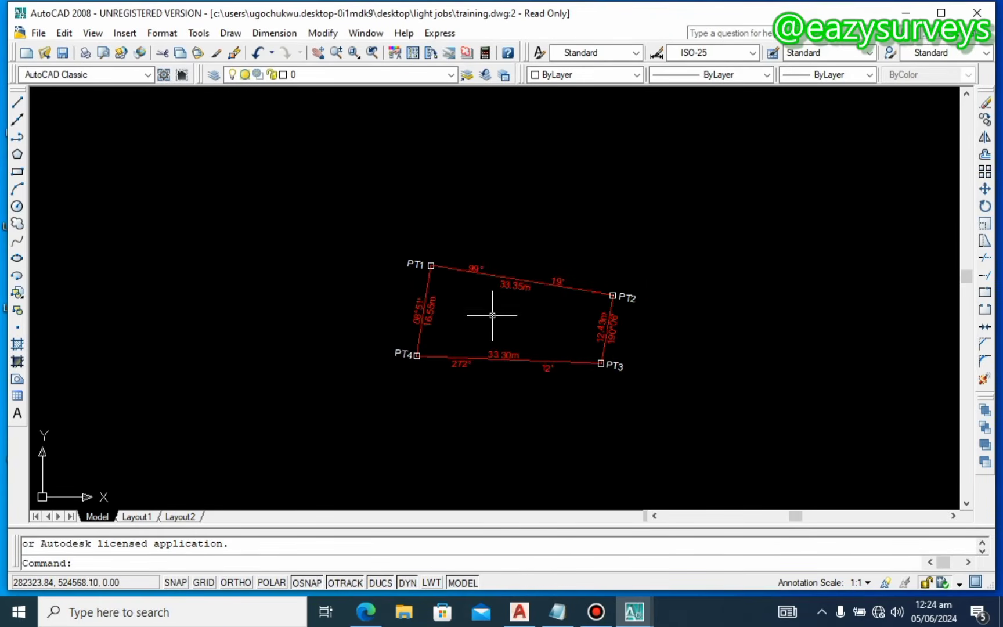
pyautogui.scroll(-2, 475, 321)
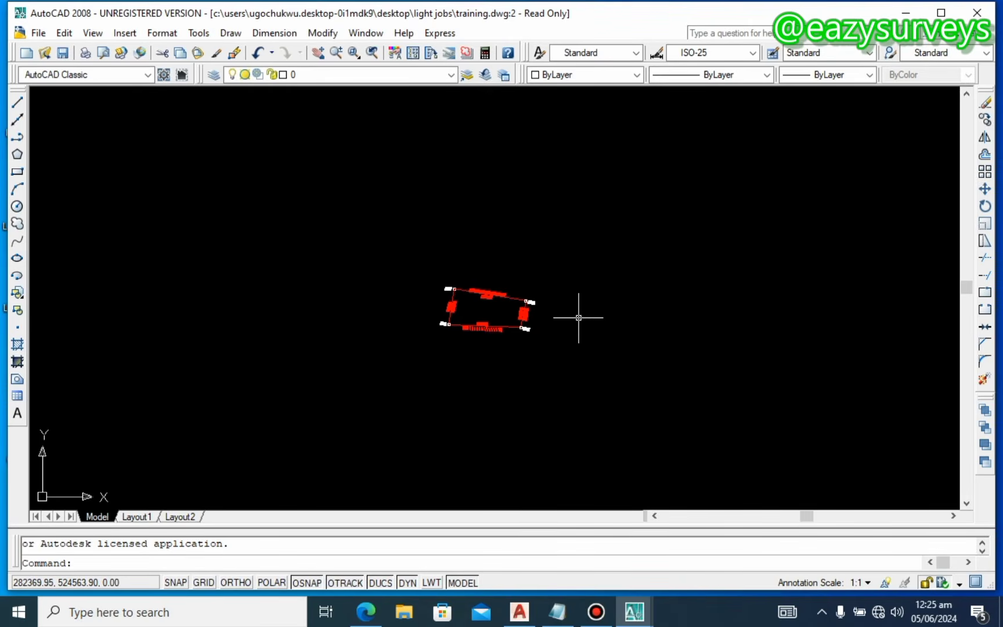
pyautogui.rightClick(544, 257)
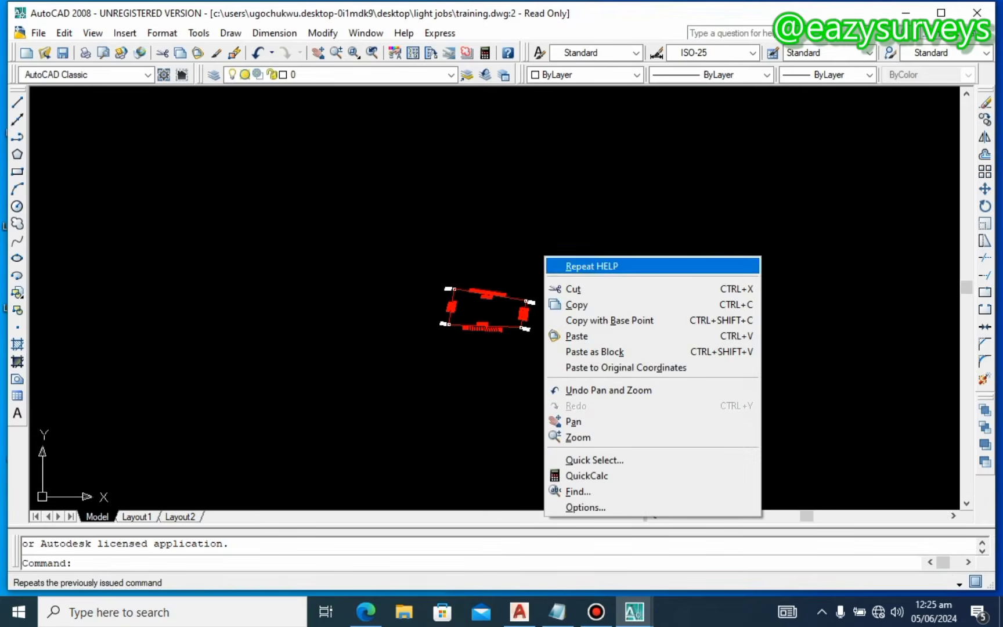
pyautogui.click(571, 335)
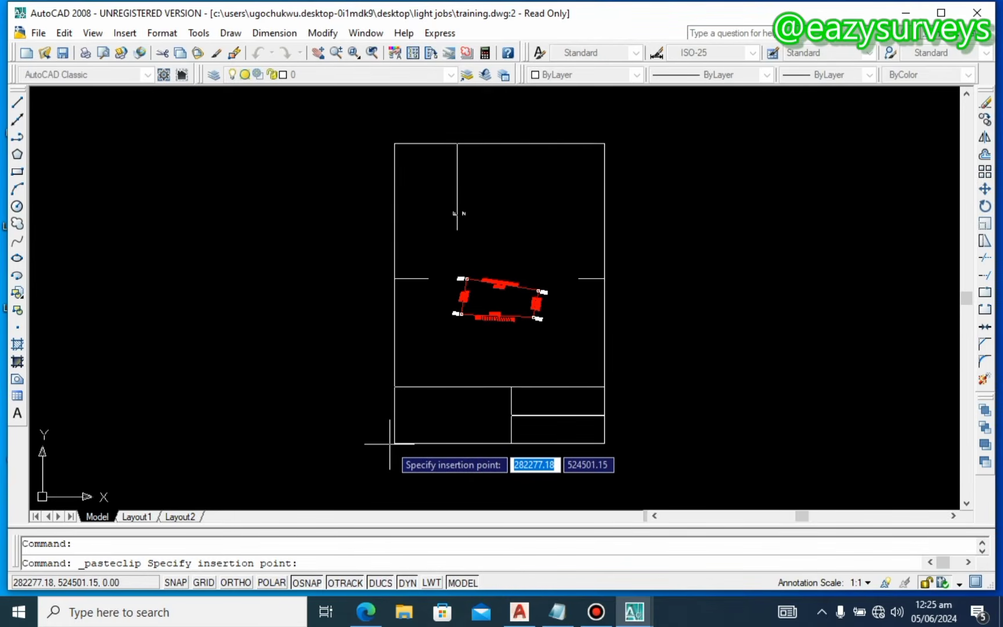
pyautogui.click(389, 443)
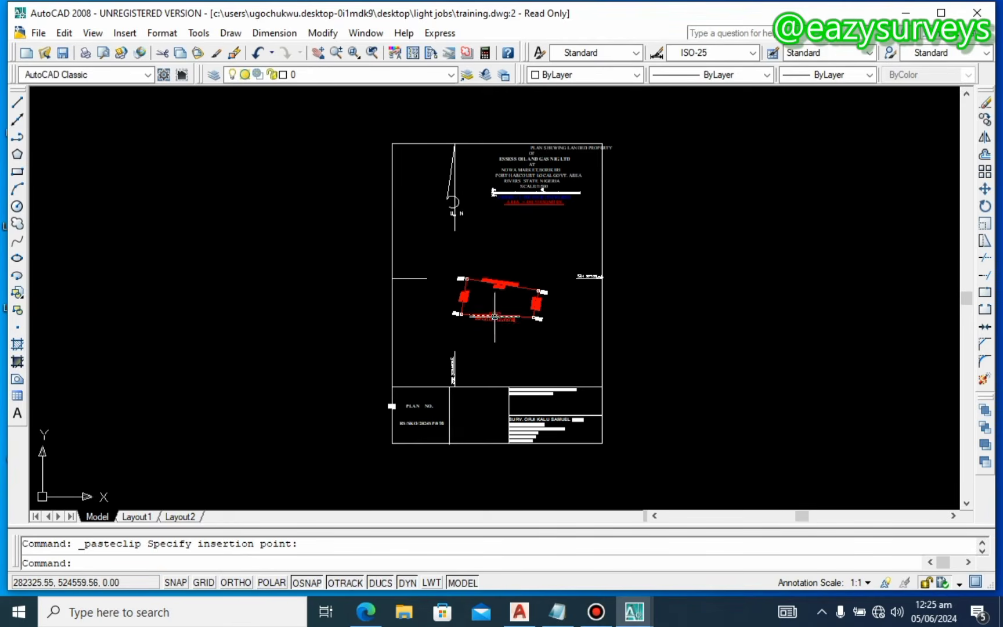
# Step: Delete the leading spaces before 'PLAN SHEWING LANDED PROPERTY' so the heading line centres over the title
pyautogui.scroll(4, 533, 217)
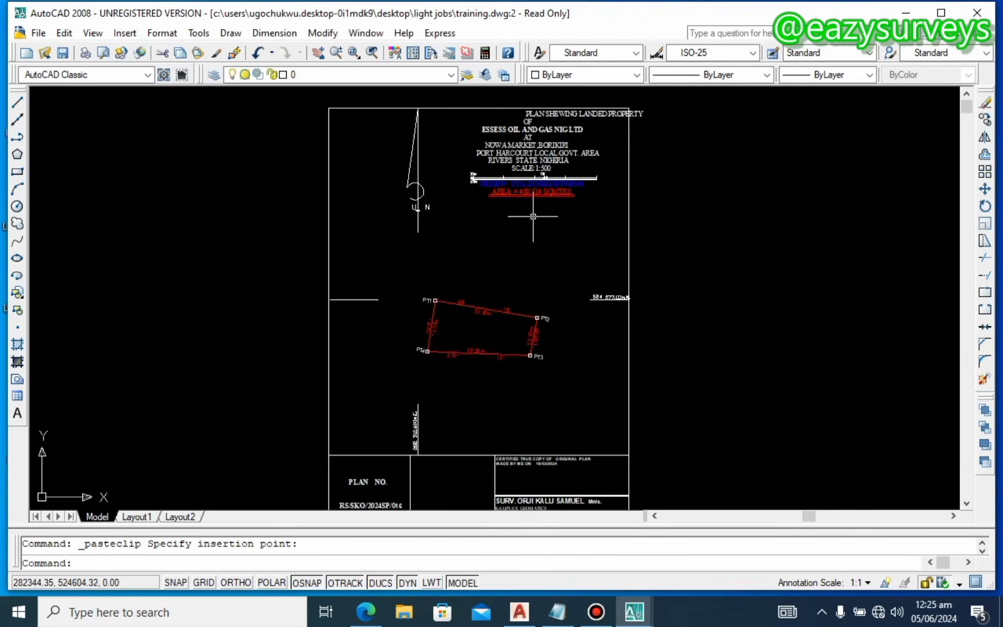
pyautogui.scroll(2, 611, 218)
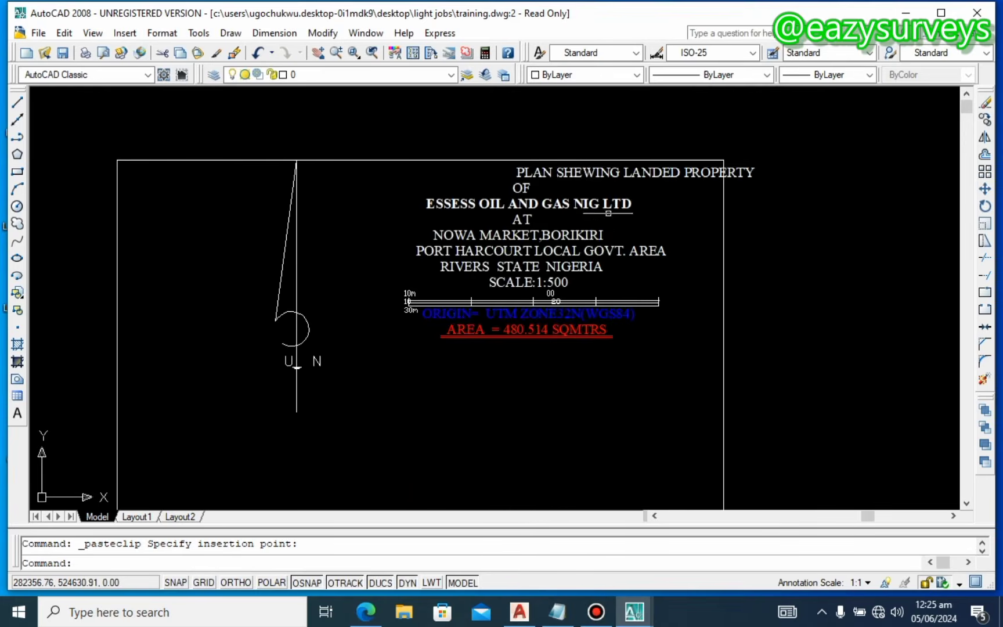
pyautogui.doubleClick(595, 169)
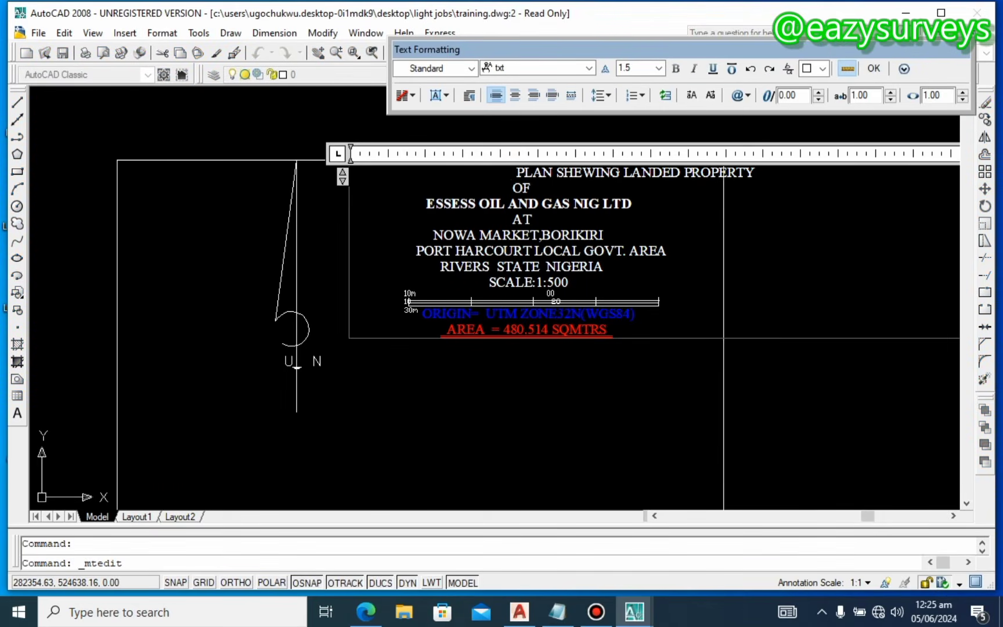
pyautogui.click(513, 168)
pyautogui.press('BackSpace')
pyautogui.press('BackSpace')
pyautogui.press('BackSpace')
pyautogui.press('BackSpace')
pyautogui.press('BackSpace')
pyautogui.press('BackSpace')
pyautogui.press('BackSpace')
pyautogui.press('BackSpace')
pyautogui.press('BackSpace')
pyautogui.press('BackSpace')
pyautogui.press('BackSpace')
pyautogui.press('BackSpace')
pyautogui.press('BackSpace')
pyautogui.press('BackSpace')
pyautogui.press('BackSpace')
pyautogui.press('BackSpace')
pyautogui.press('BackSpace')
pyautogui.press('BackSpace')
pyautogui.press('BackSpace')
pyautogui.press('BackSpace')
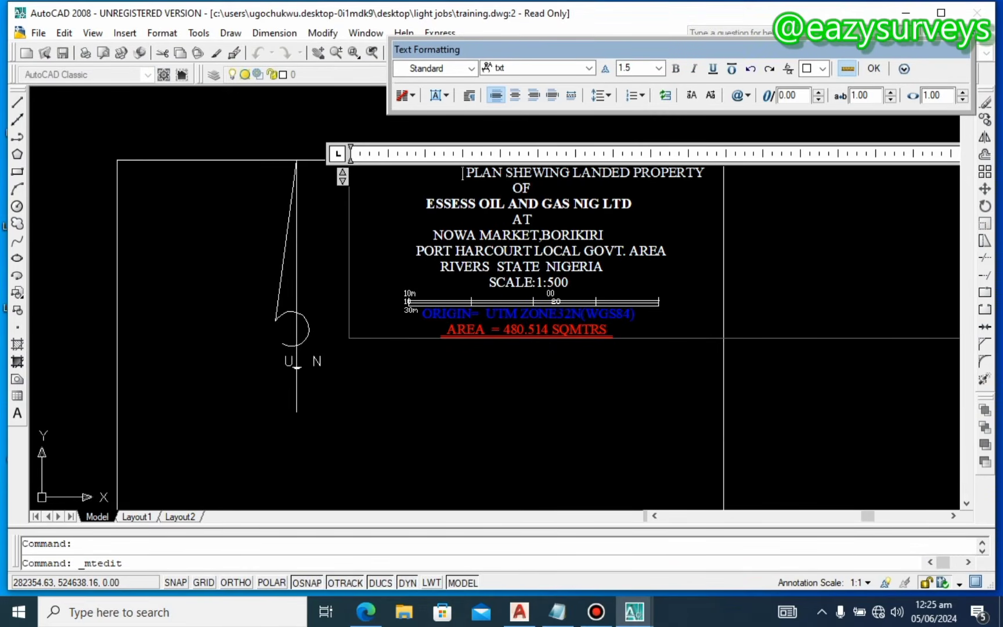
pyautogui.click(237, 227)
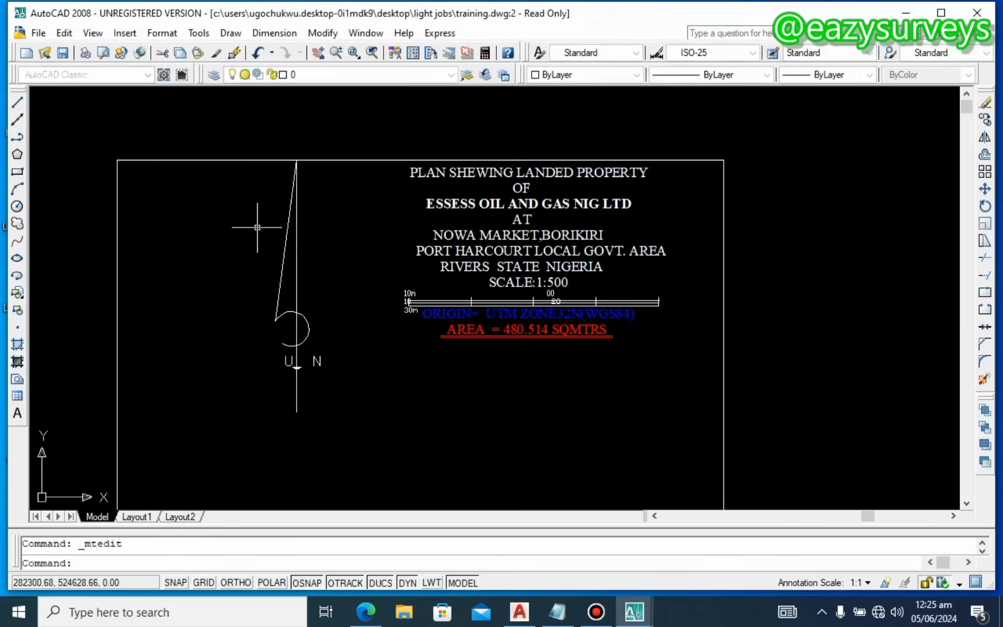
pyautogui.scroll(-2, 302, 214)
pyautogui.moveTo(327, 220); pyautogui.dragTo(406, 164, button='middle')
pyautogui.moveTo(463, 334); pyautogui.dragTo(438, 270, button='middle')
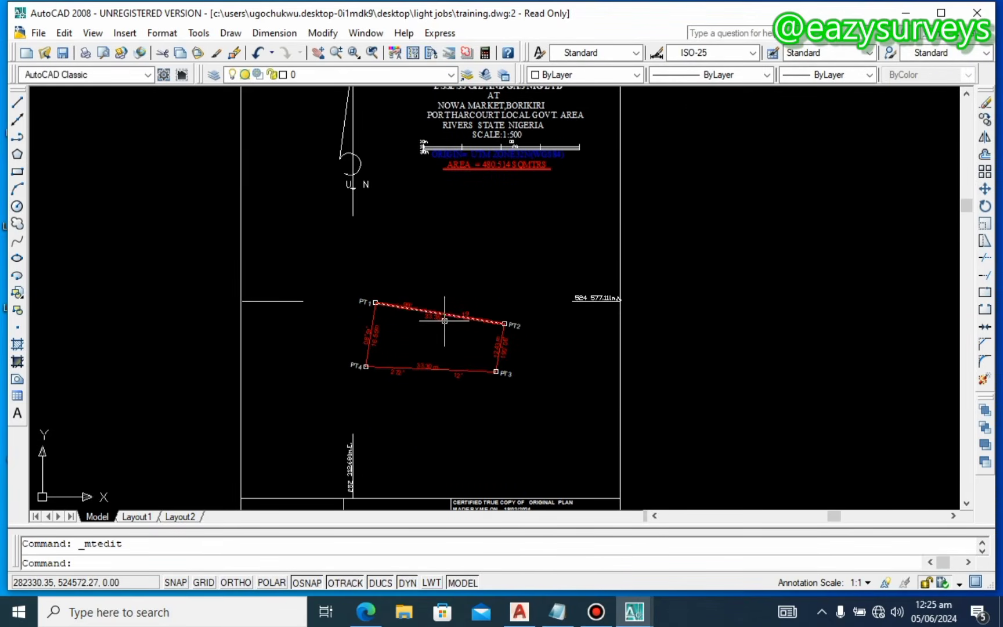
# Step: Place two reference point markers just below PT3 and PT4
pyautogui.scroll(3, 461, 376)
pyautogui.moveTo(452, 389); pyautogui.dragTo(456, 327, button='middle')
pyautogui.moveTo(384, 279); pyautogui.dragTo(395, 280, button='middle')
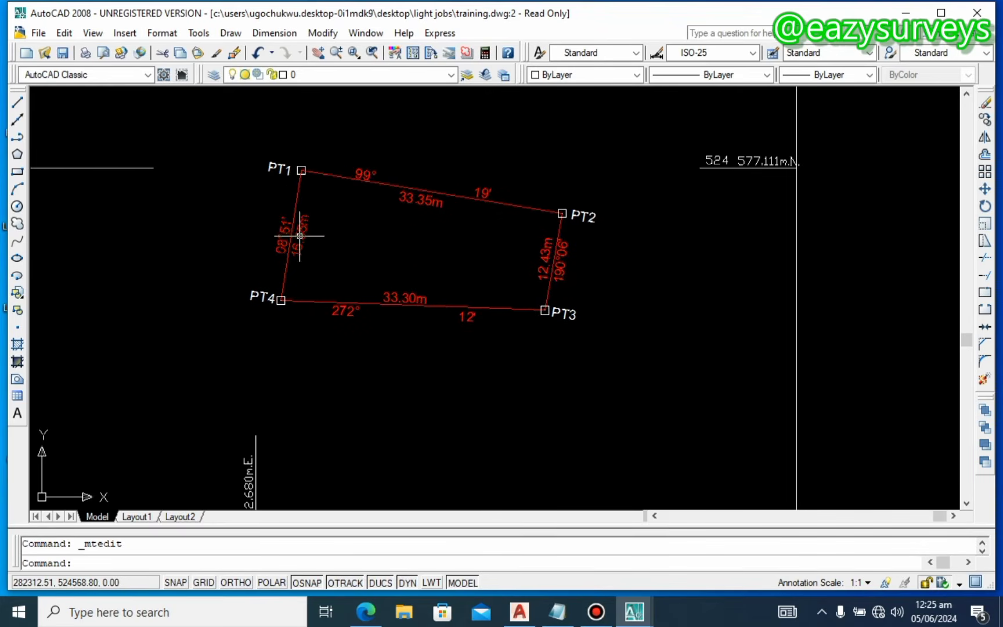
pyautogui.click(16, 103)
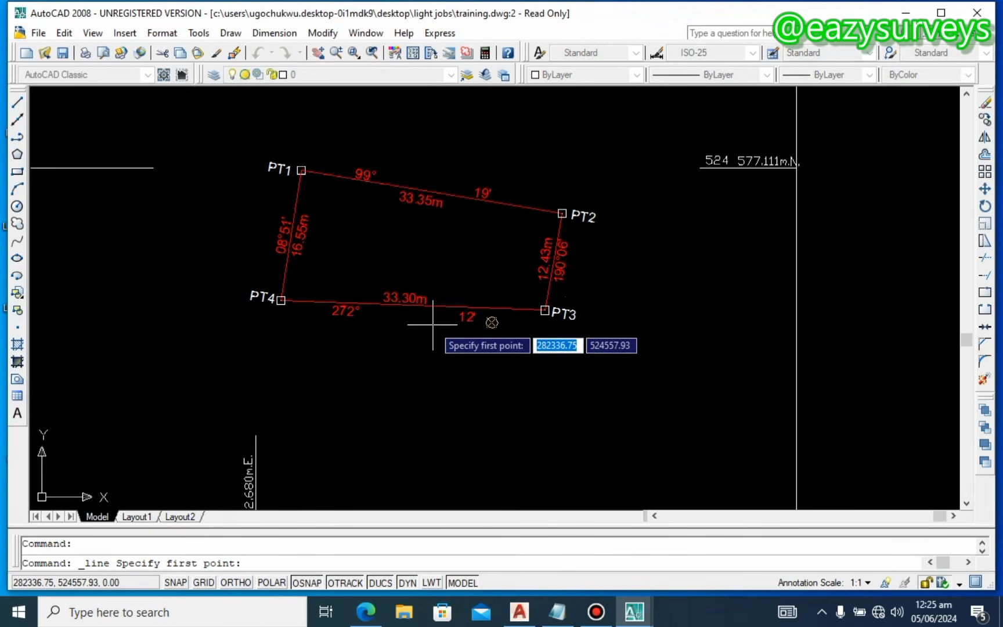
pyautogui.press('Escape')
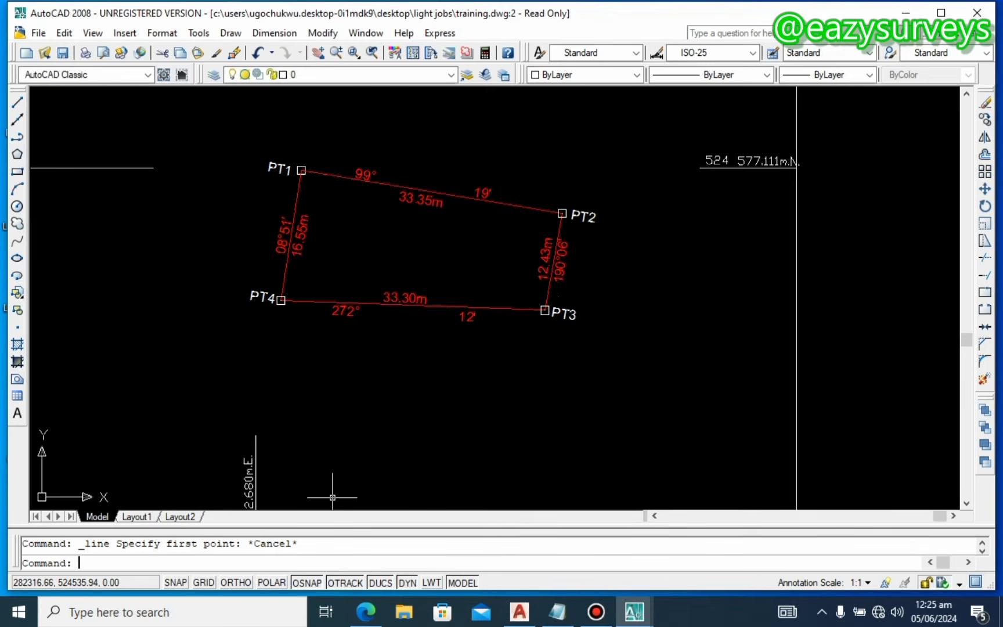
pyautogui.press('Return')
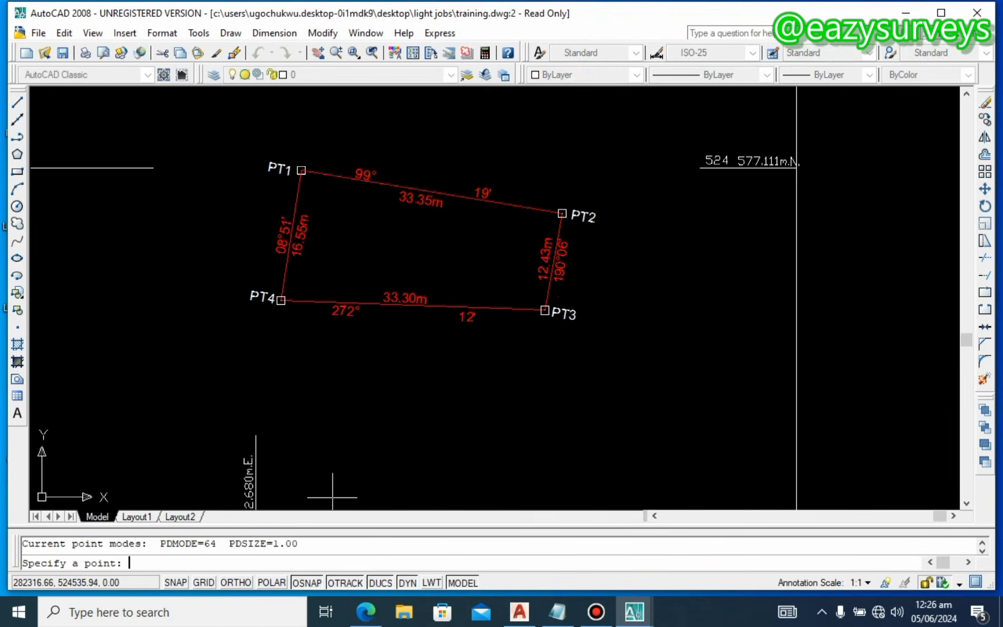
pyautogui.click(539, 355)
pyautogui.press('Return')
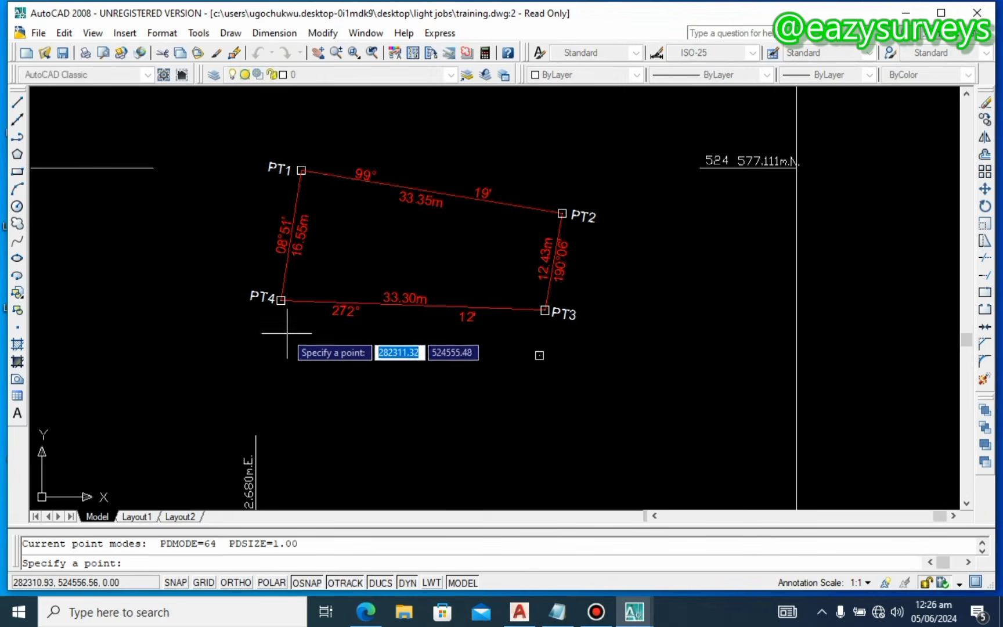
pyautogui.click(273, 336)
pyautogui.press('Escape')
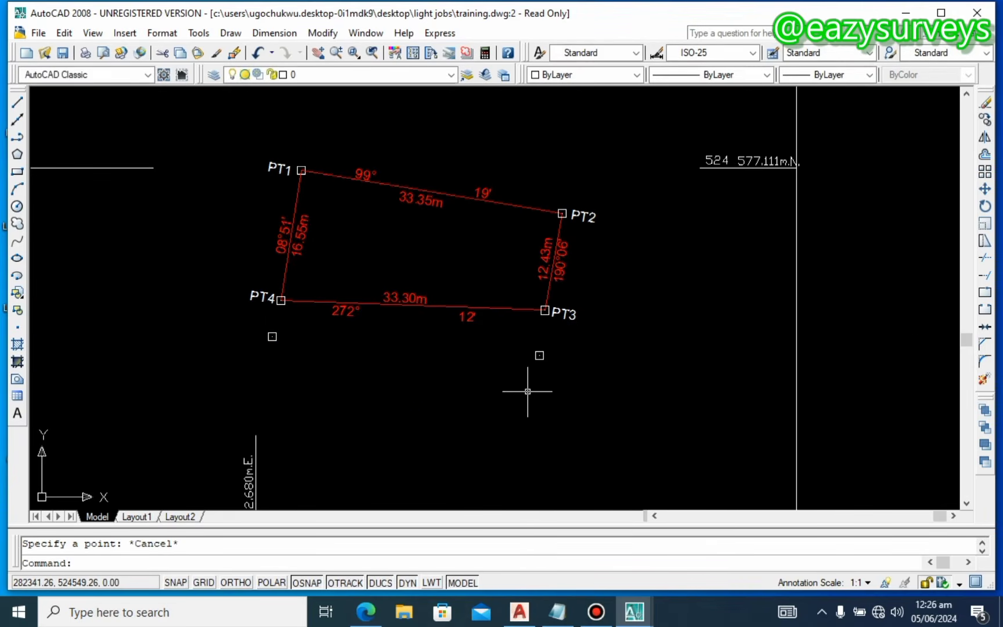
# Step: Draw the white road-edge line between the two point markers
pyautogui.click(16, 102)
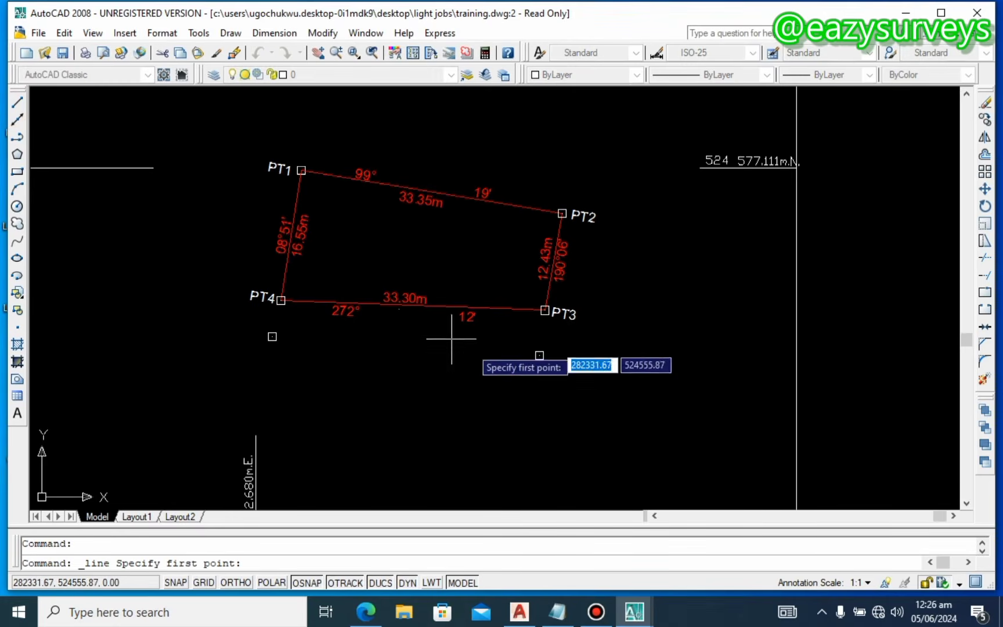
pyautogui.click(540, 355)
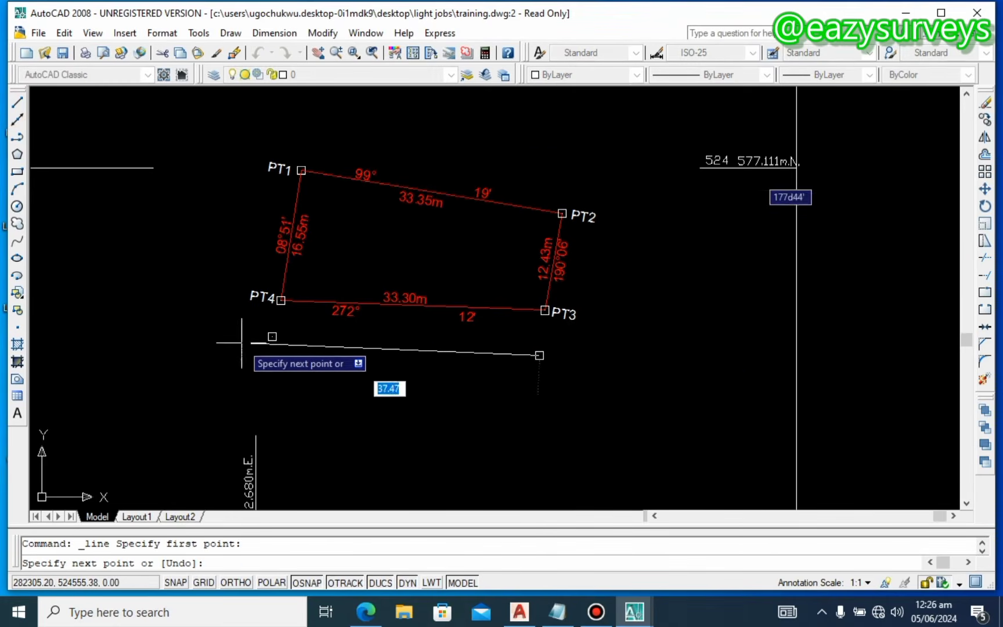
pyautogui.click(272, 337)
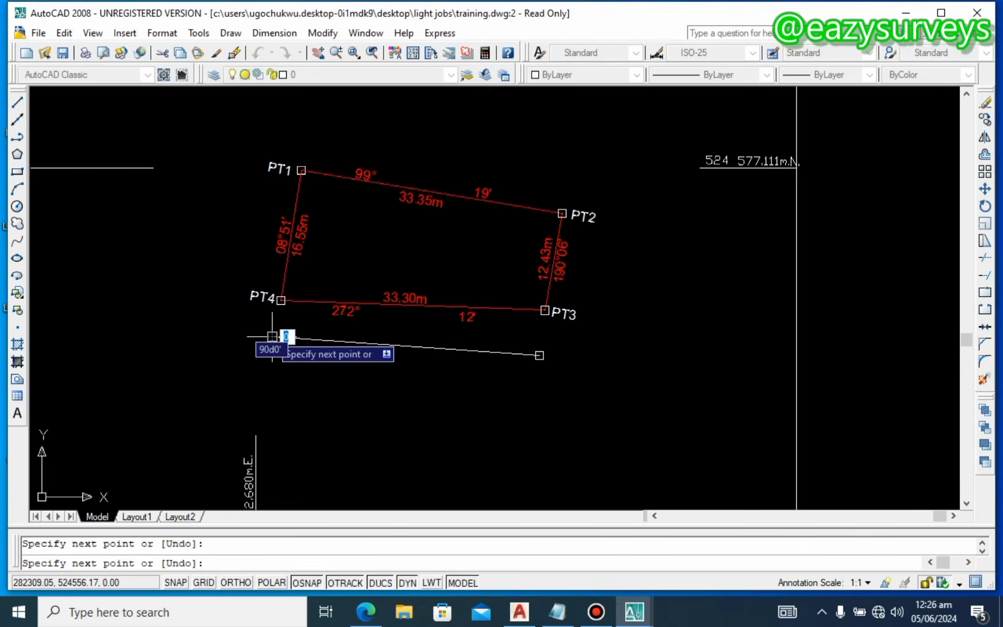
pyautogui.press('Return')
pyautogui.scroll(2, 584, 299)
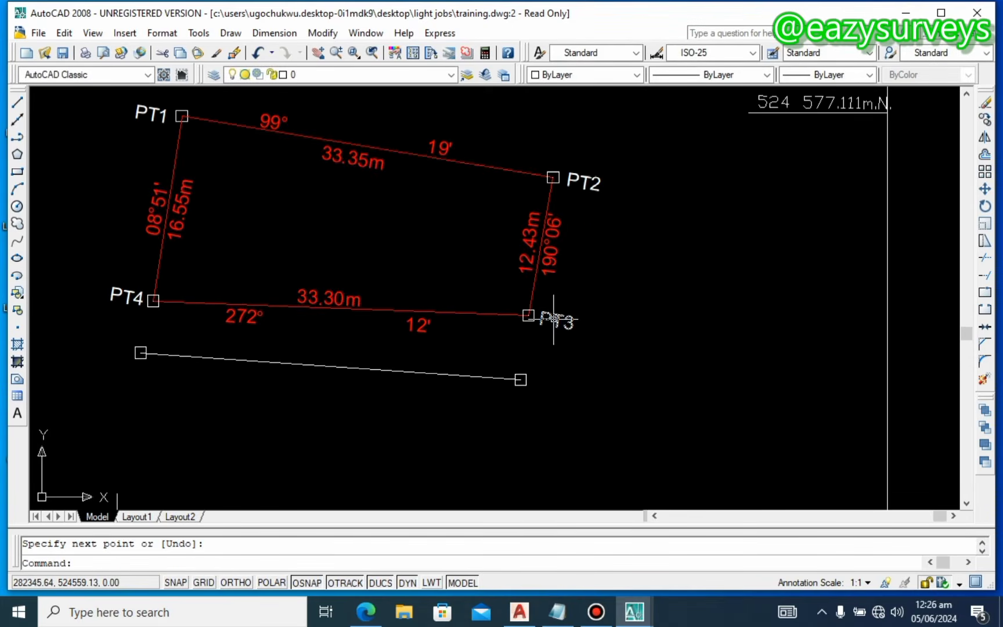
# Step: Extend the PT4–PT3 boundary past both points and stretch the road line beyond its ends
pyautogui.click(17, 102)
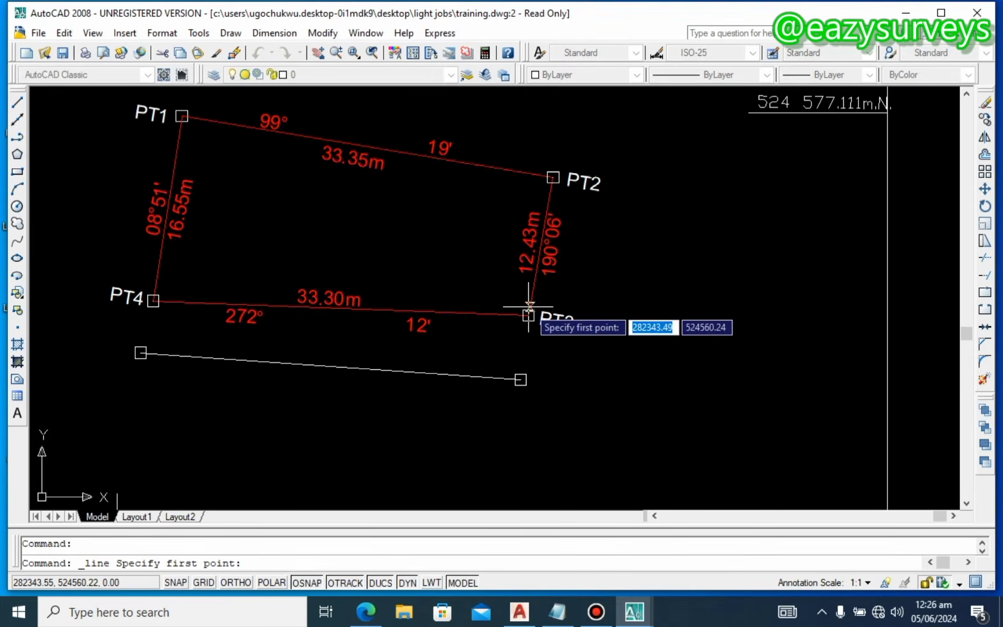
pyautogui.click(528, 316)
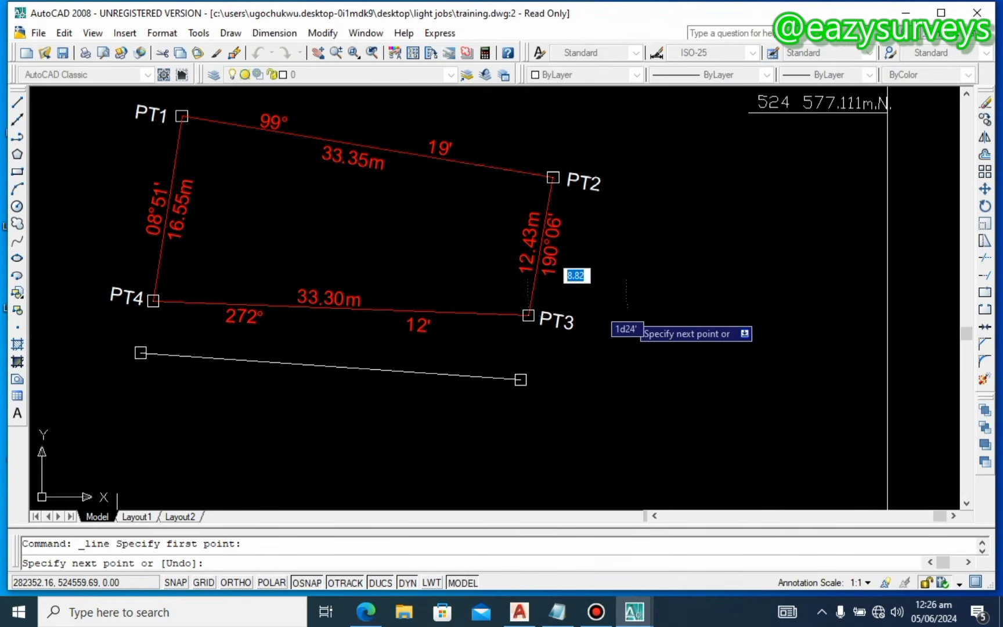
pyautogui.click(630, 318)
pyautogui.press('Return')
pyautogui.press('Return')
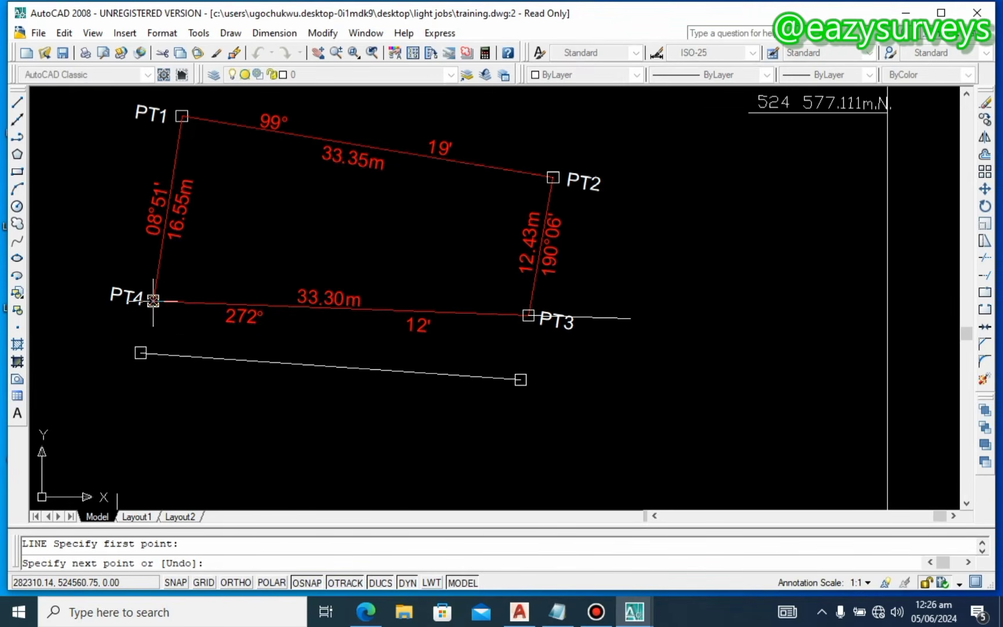
pyautogui.click(78, 299)
pyautogui.click(617, 386)
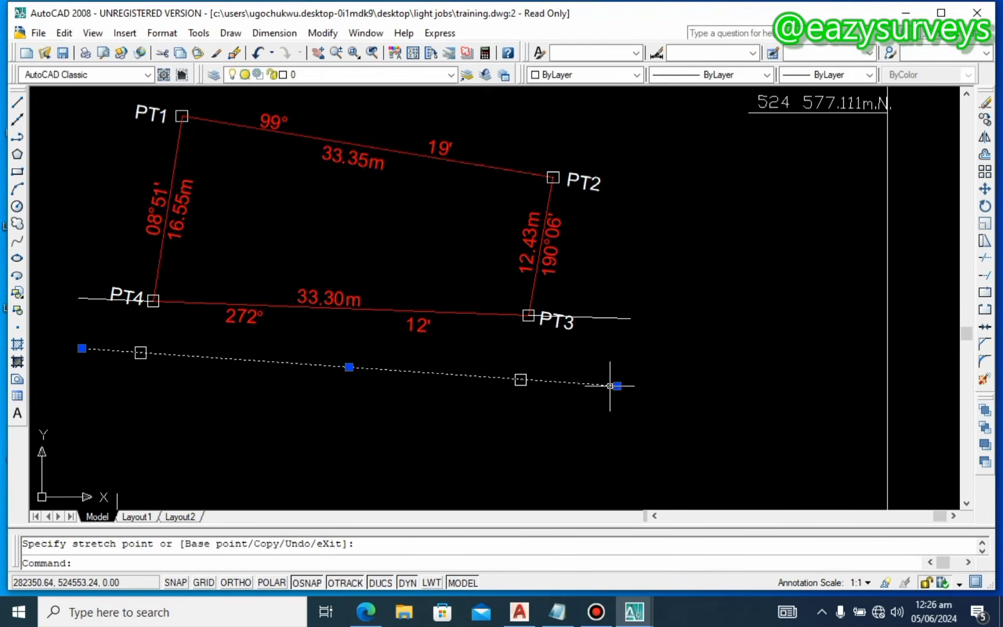
pyautogui.press('Escape')
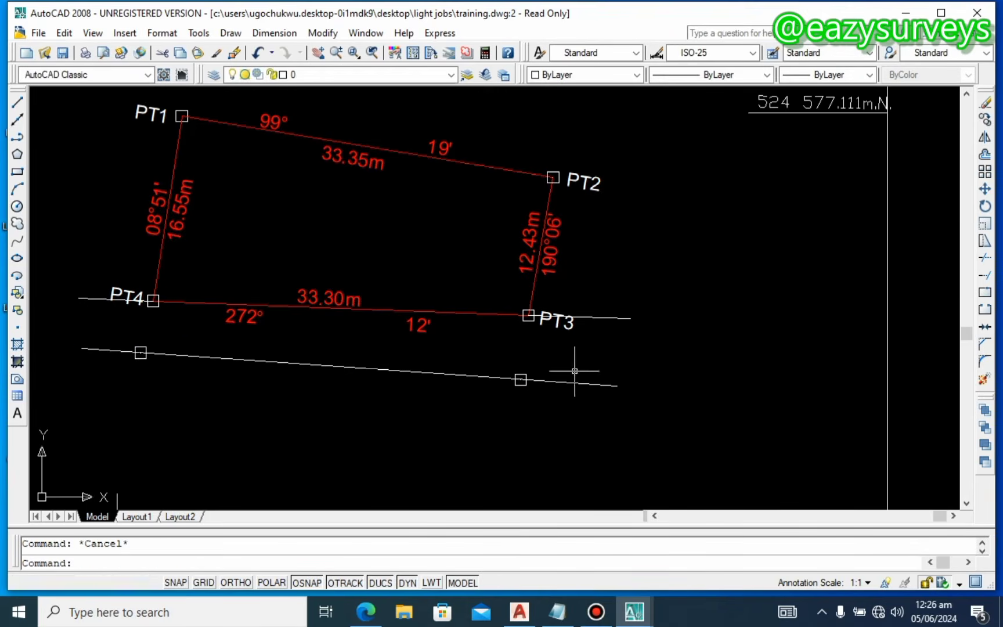
pyautogui.scroll(2, 526, 378)
# Step: Erase the two point markers from the road line
pyautogui.click(524, 373)
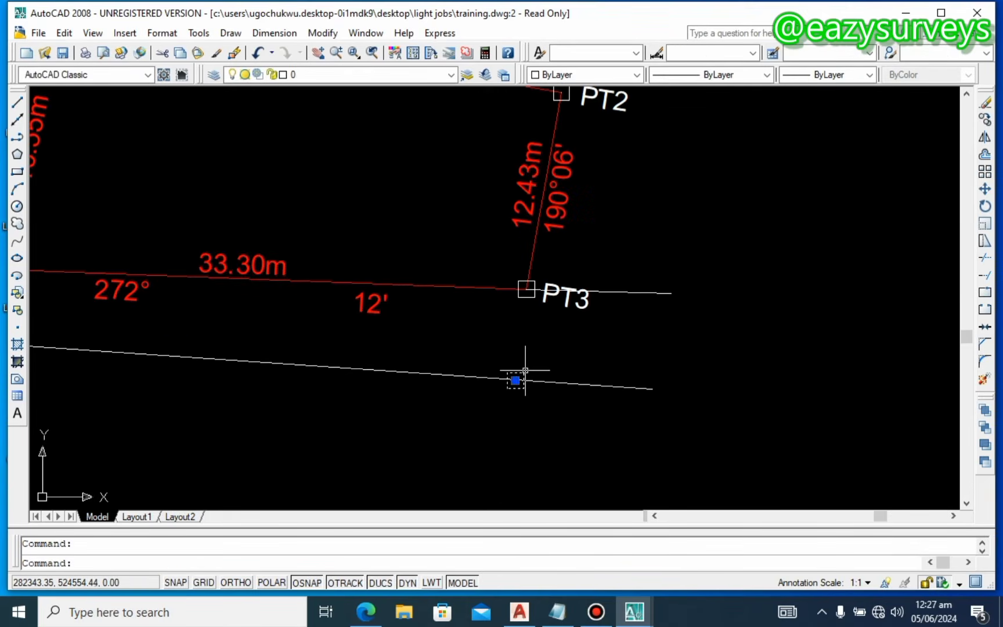
pyautogui.scroll(-4, 515, 371)
pyautogui.scroll(3, 295, 351)
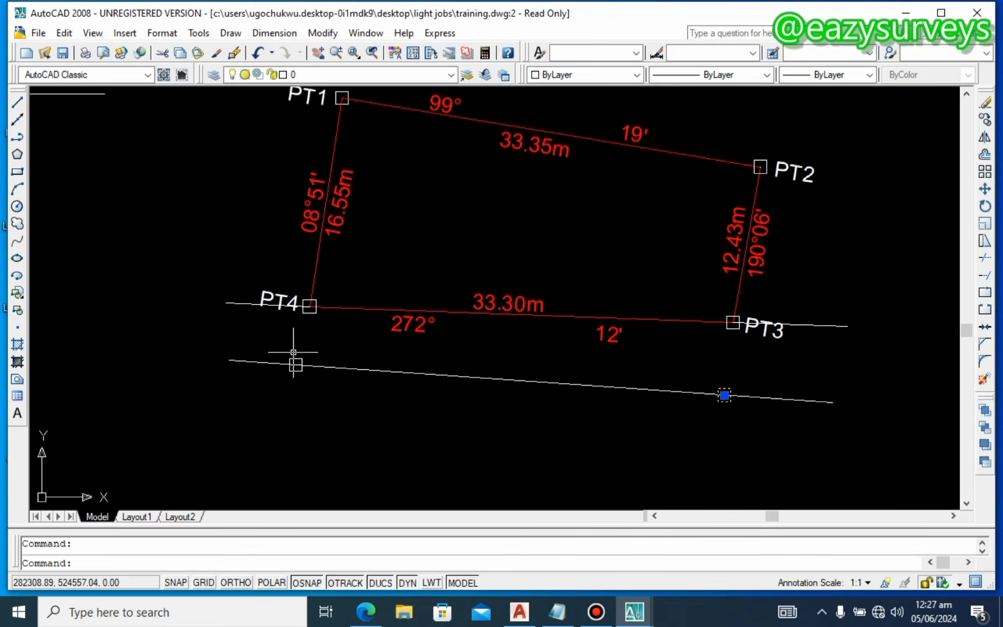
pyautogui.press('Delete')
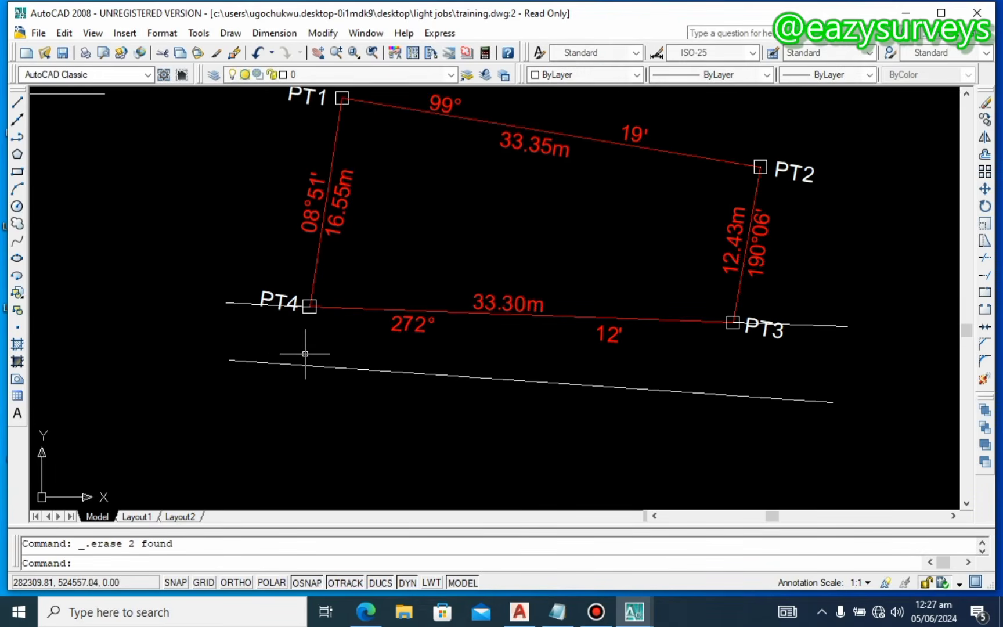
pyautogui.scroll(-2, 306, 351)
pyautogui.scroll(3, 288, 321)
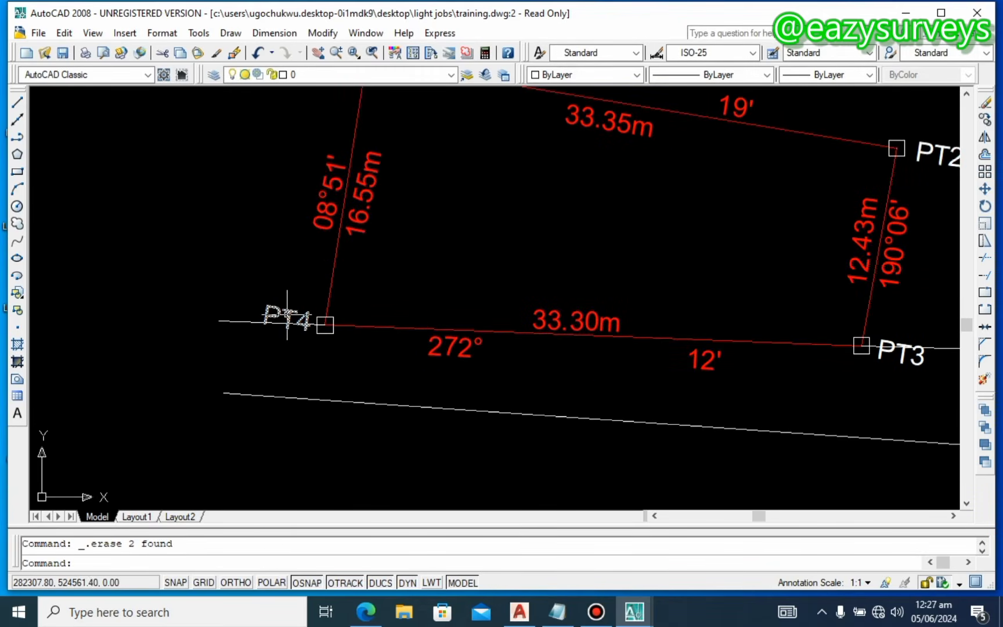
# Step: Move the PT4 and PT3 labels upward, clear of the extended boundary lines
pyautogui.click(287, 312)
pyautogui.moveTo(290, 311); pyautogui.dragTo(289, 302)
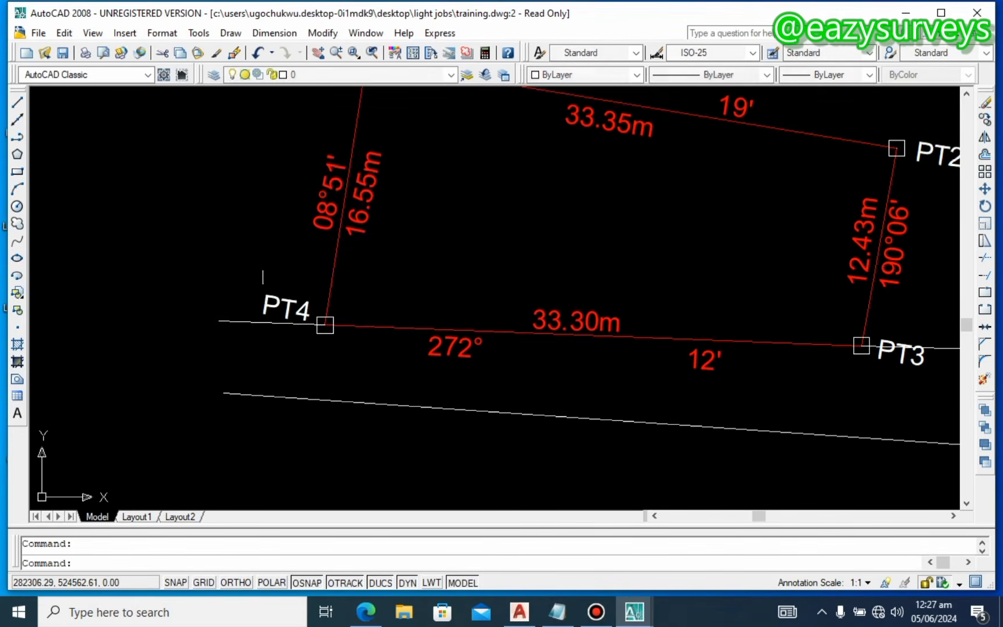
pyautogui.scroll(-4, 262, 284)
pyautogui.scroll(2, 516, 319)
pyautogui.click(522, 318)
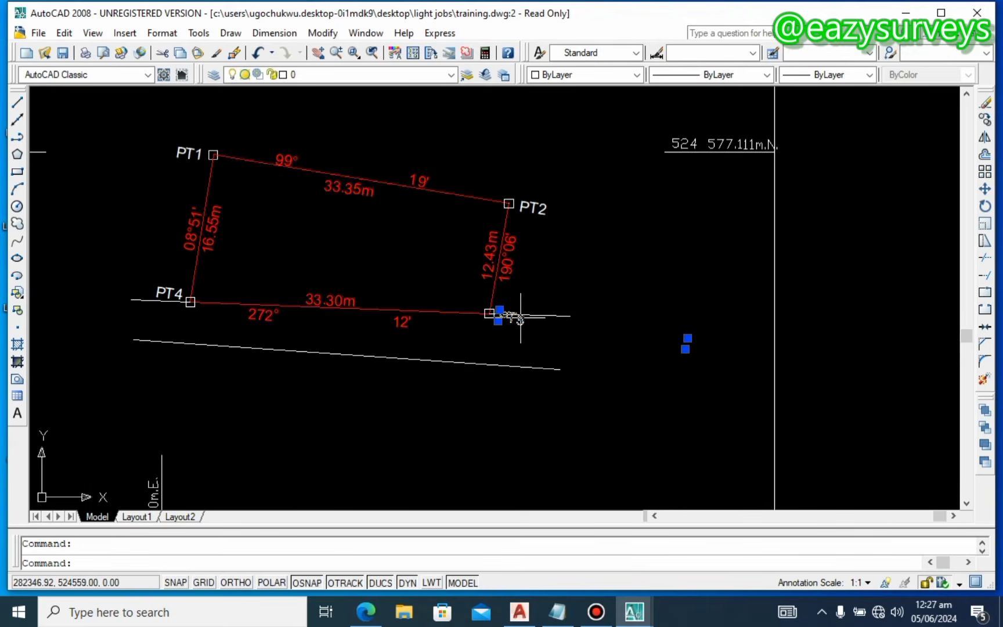
pyautogui.press('Escape')
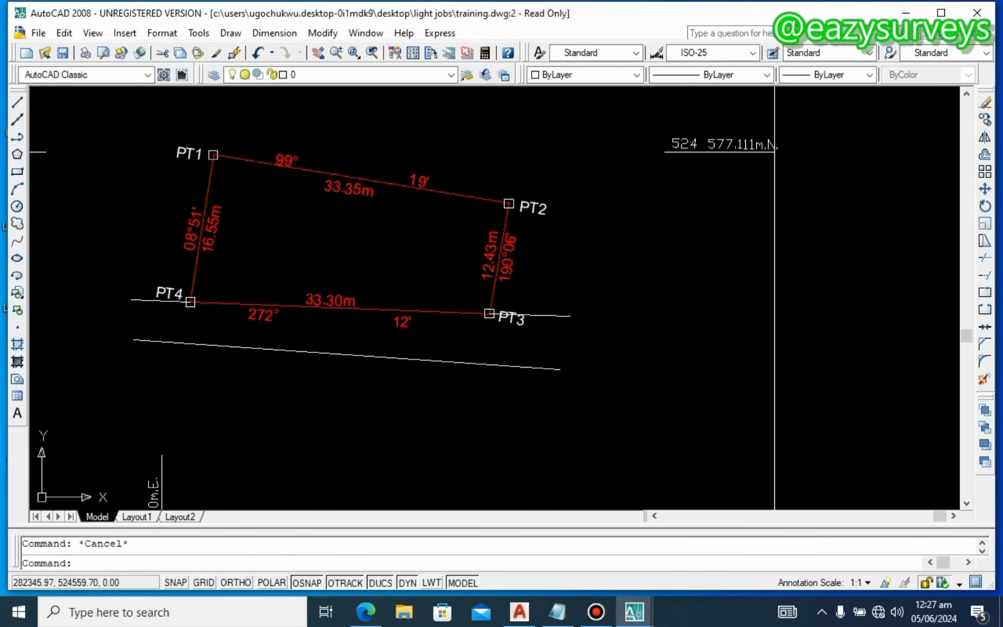
pyautogui.scroll(3, 504, 313)
pyautogui.click(509, 309)
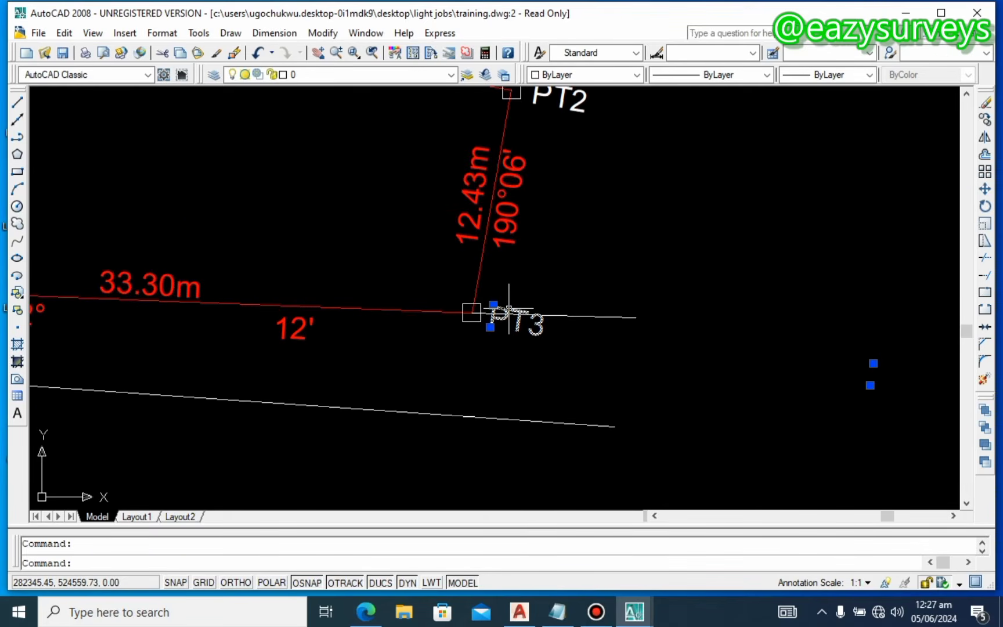
pyautogui.moveTo(506, 309); pyautogui.dragTo(509, 278)
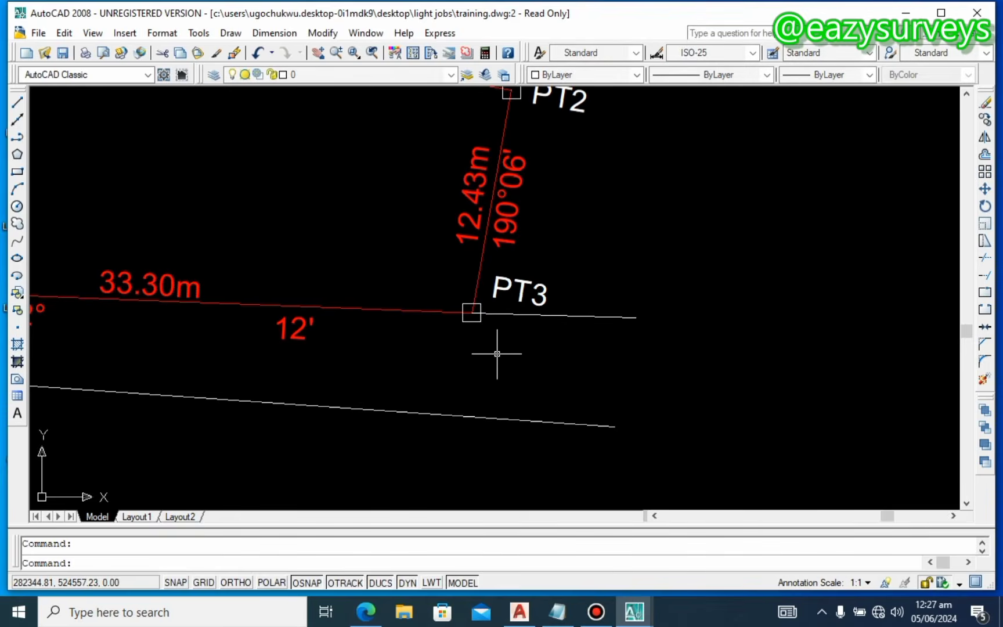
pyautogui.scroll(-4, 497, 354)
pyautogui.moveTo(491, 363); pyautogui.dragTo(498, 367, button='middle')
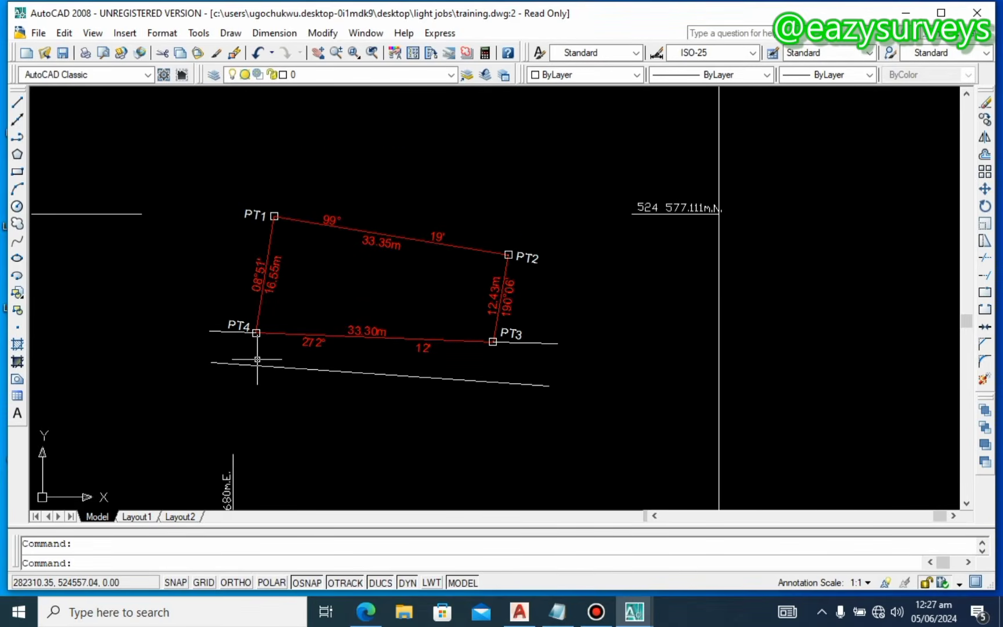
pyautogui.click(369, 335)
# Step: Move the bottom-edge bearing and distance labels lower, then undo the move
pyautogui.rightClick(375, 335)
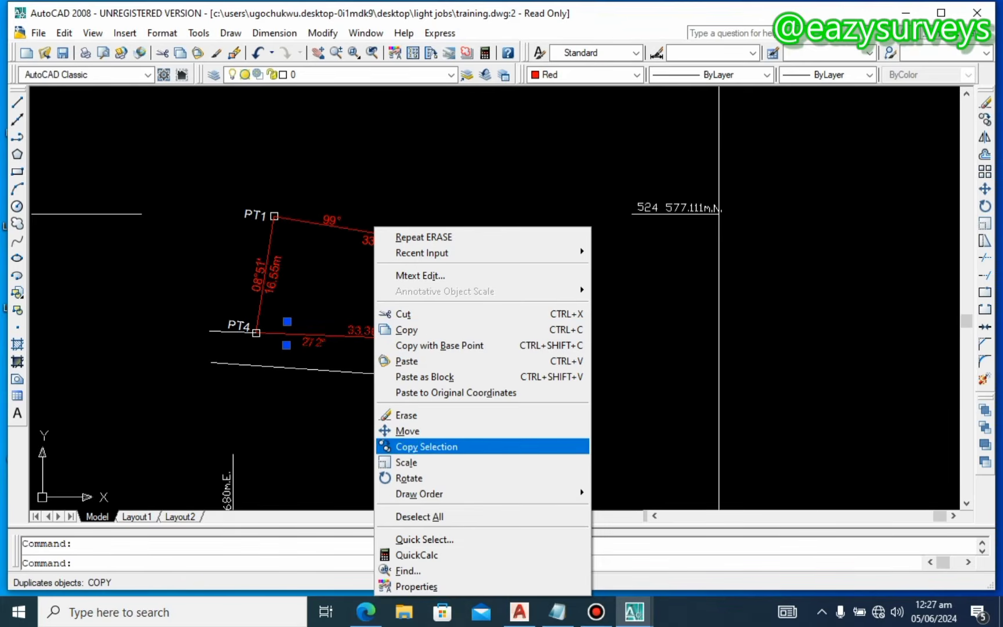
pyautogui.click(407, 431)
pyautogui.click(446, 348)
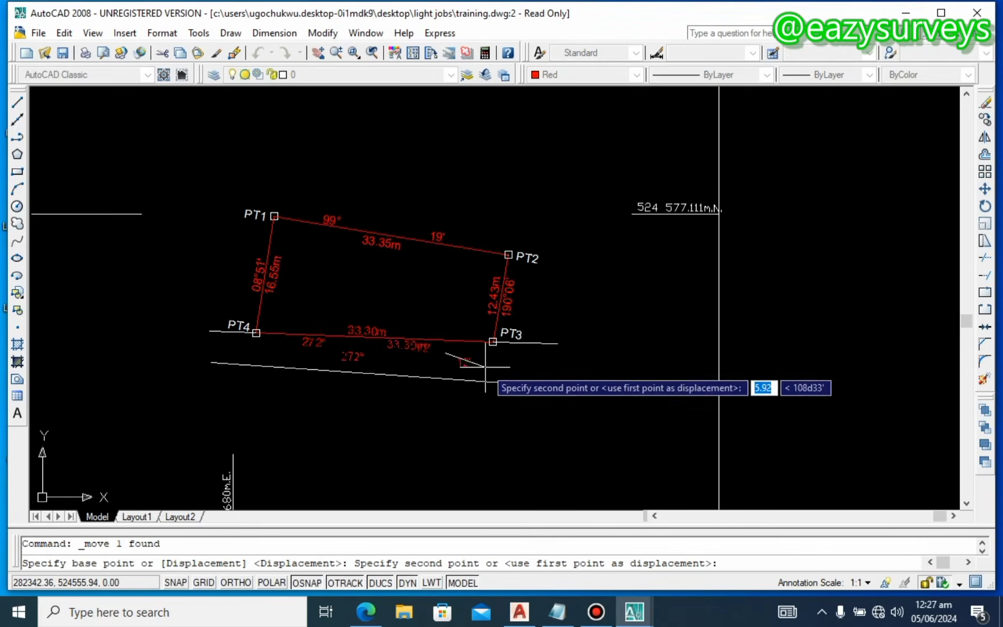
pyautogui.click(473, 380)
pyautogui.press('Escape')
pyautogui.hotkey('ctrl', 'z')
# Step: Copy the 272°, 33.30m and 12′ labels between the road lines and start retyping them as 'eXI'
pyautogui.click(376, 329)
pyautogui.rightClick(377, 330)
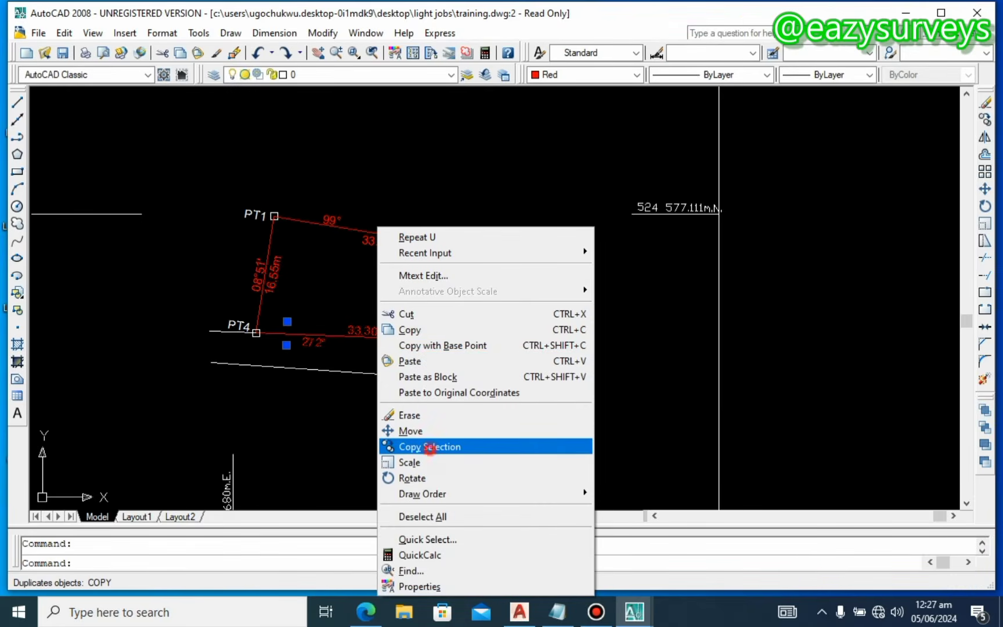
pyautogui.click(429, 447)
pyautogui.click(405, 414)
pyautogui.click(408, 433)
pyautogui.press('Escape')
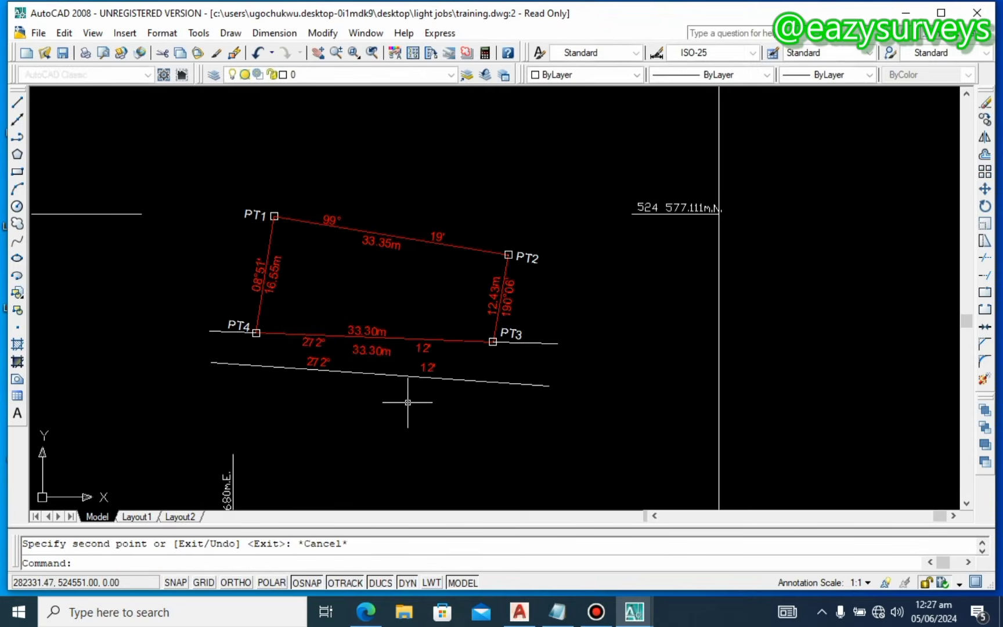
pyautogui.doubleClick(372, 352)
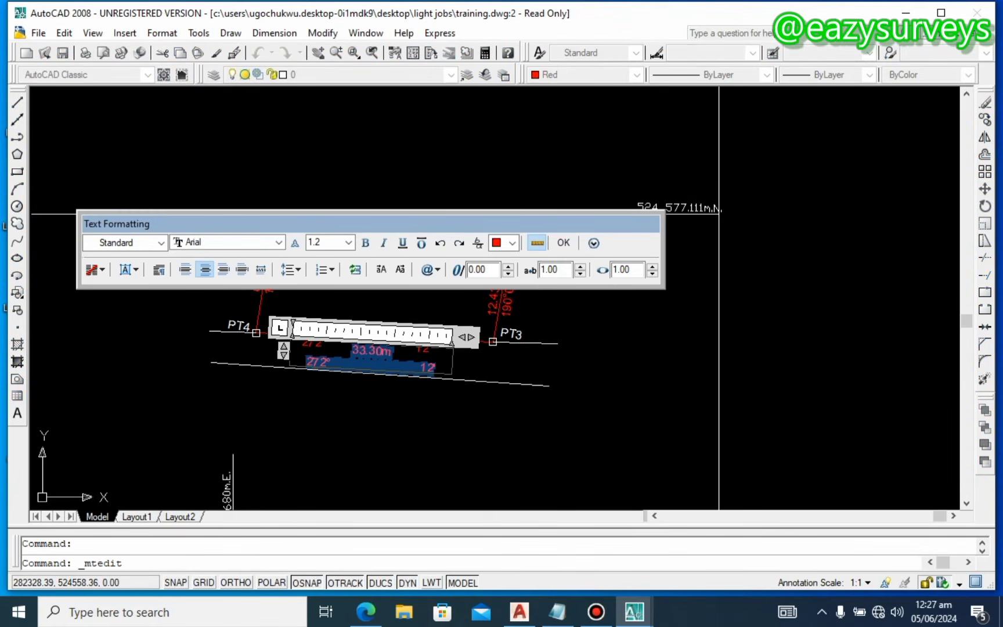
pyautogui.write('e')
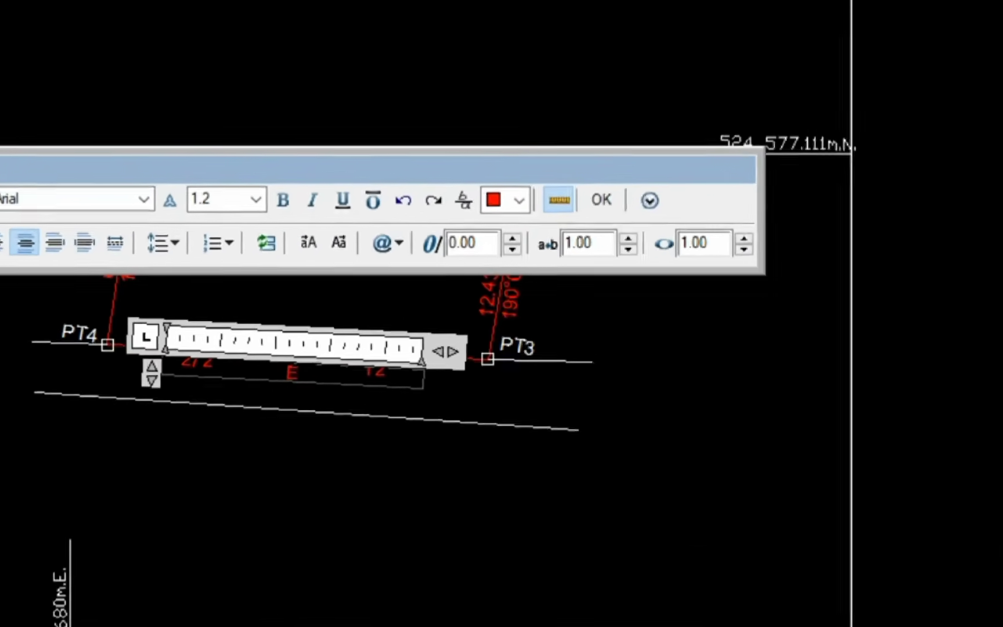
pyautogui.write('XISTIN ROAD')
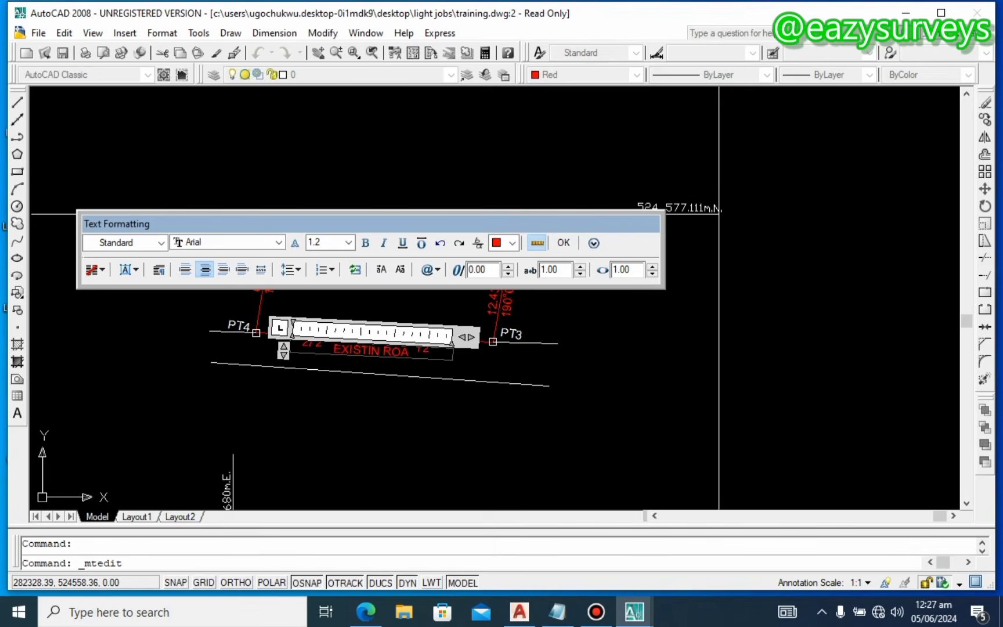
# Step: Set the new road label's text colour to ByLayer
pyautogui.hotkey('ctrl', 'a')
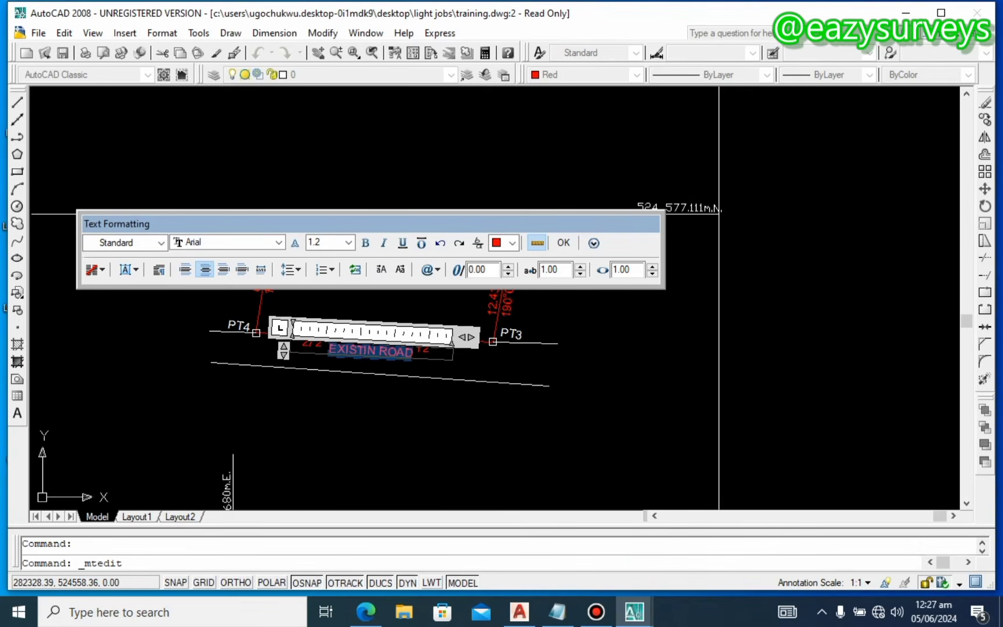
pyautogui.click(513, 242)
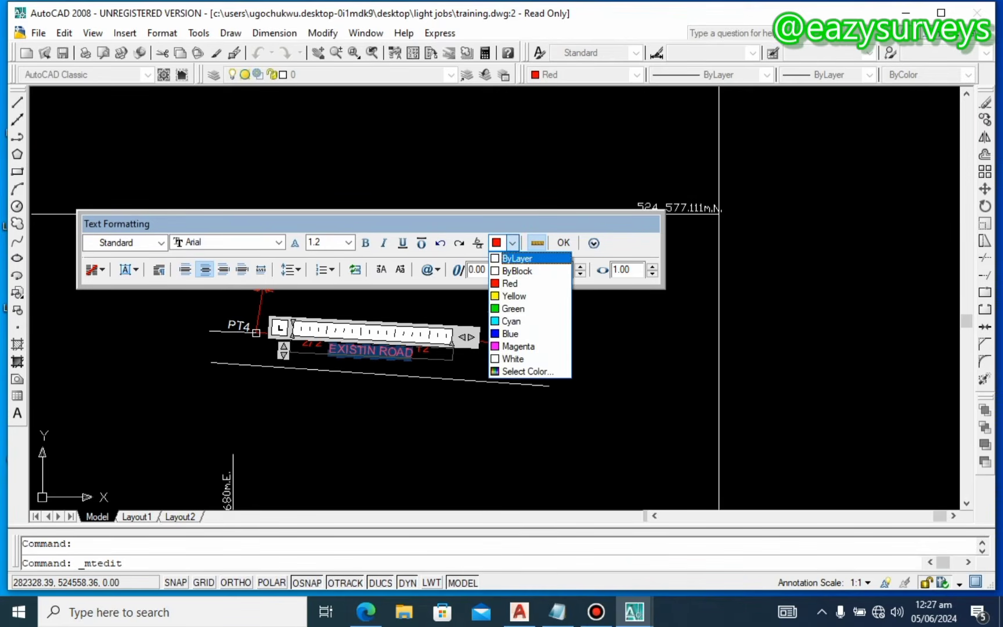
pyautogui.click(512, 257)
pyautogui.click(398, 404)
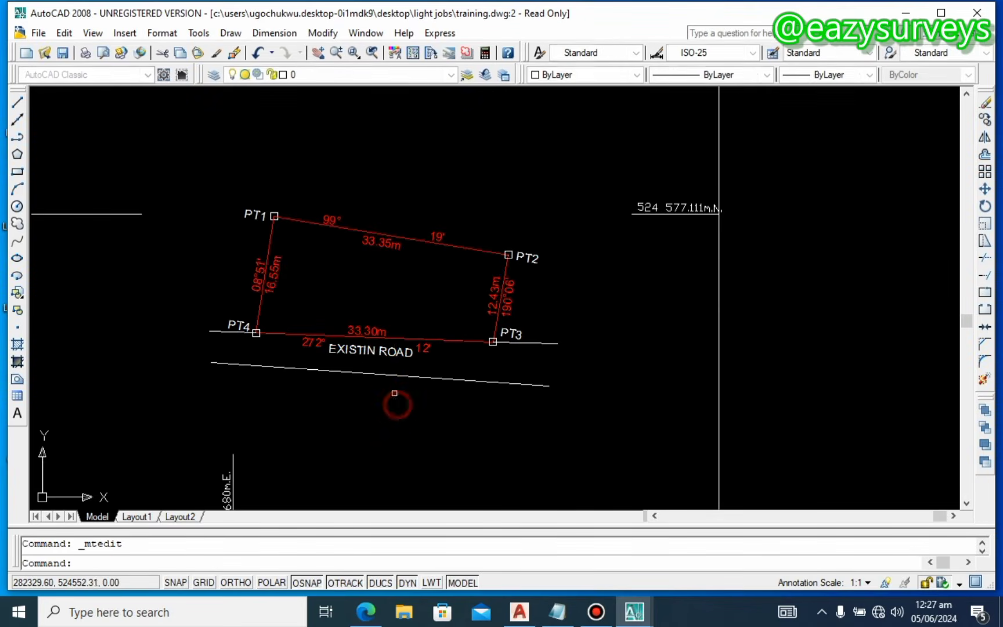
pyautogui.press('Escape')
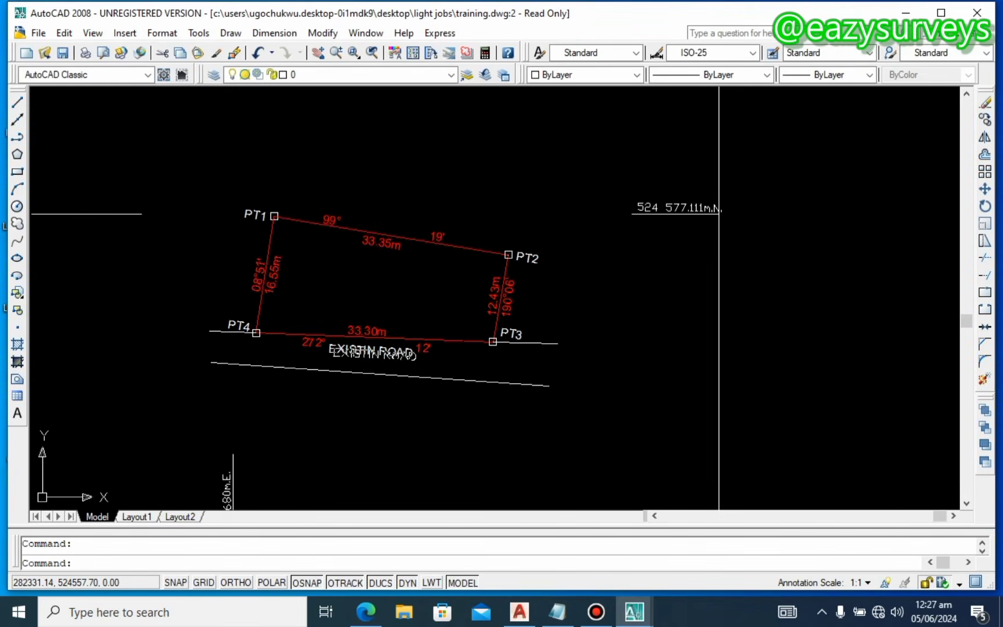
# Step: Space out the road label words and add the missing G so it reads EXISTING ROAD
pyautogui.doubleClick(372, 352)
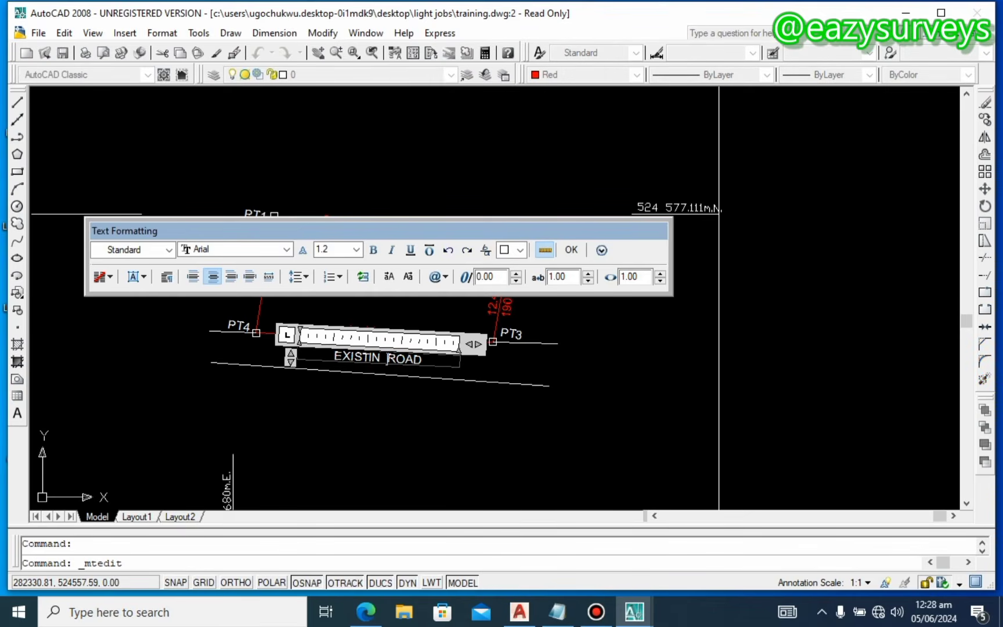
pyautogui.click(439, 390)
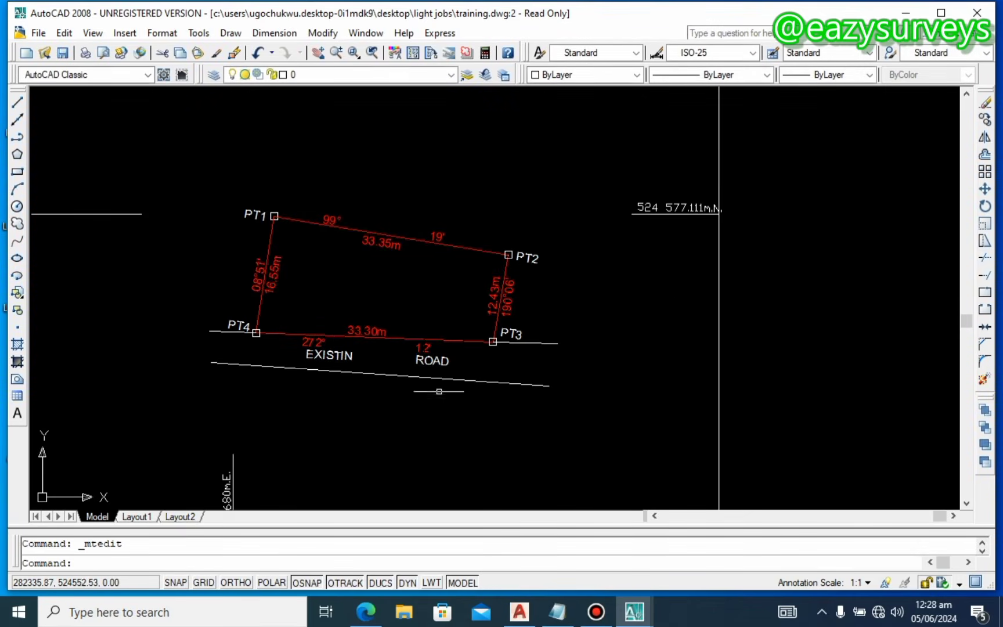
pyautogui.click(434, 361)
pyautogui.press('Escape')
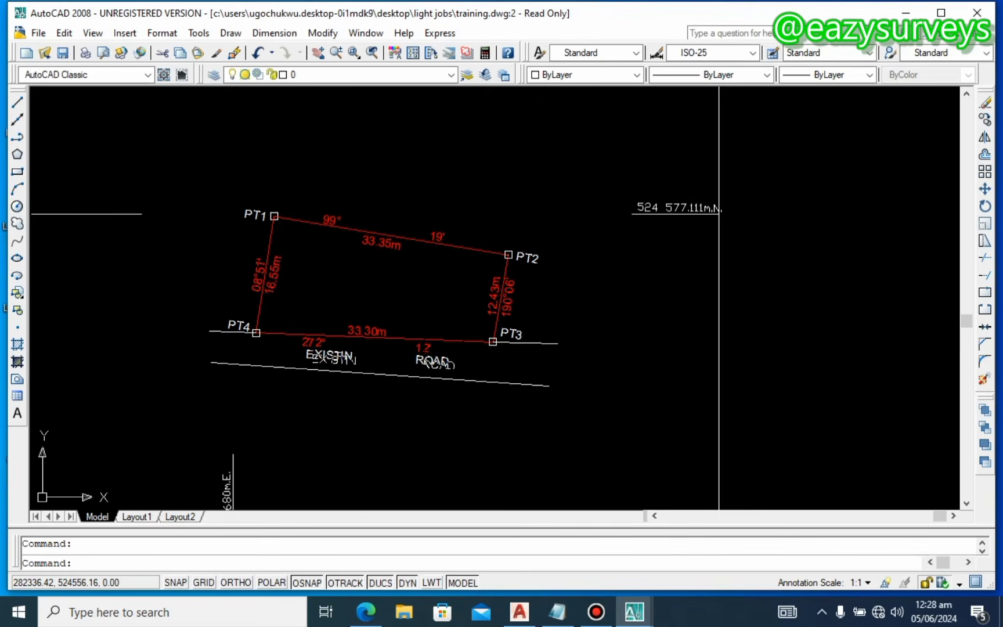
pyautogui.click(439, 368)
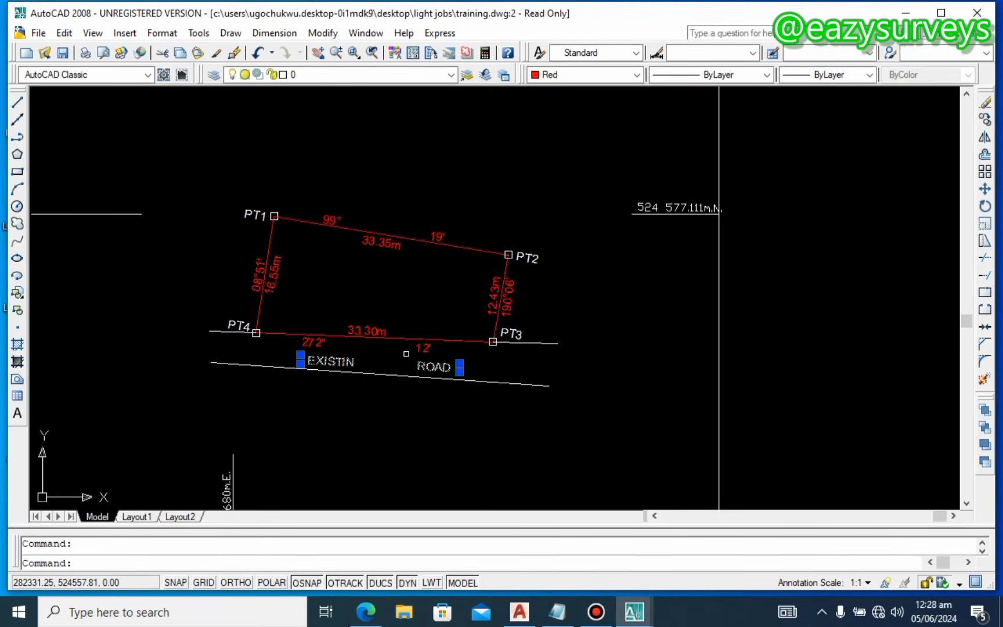
pyautogui.click(357, 363)
pyautogui.click(363, 366)
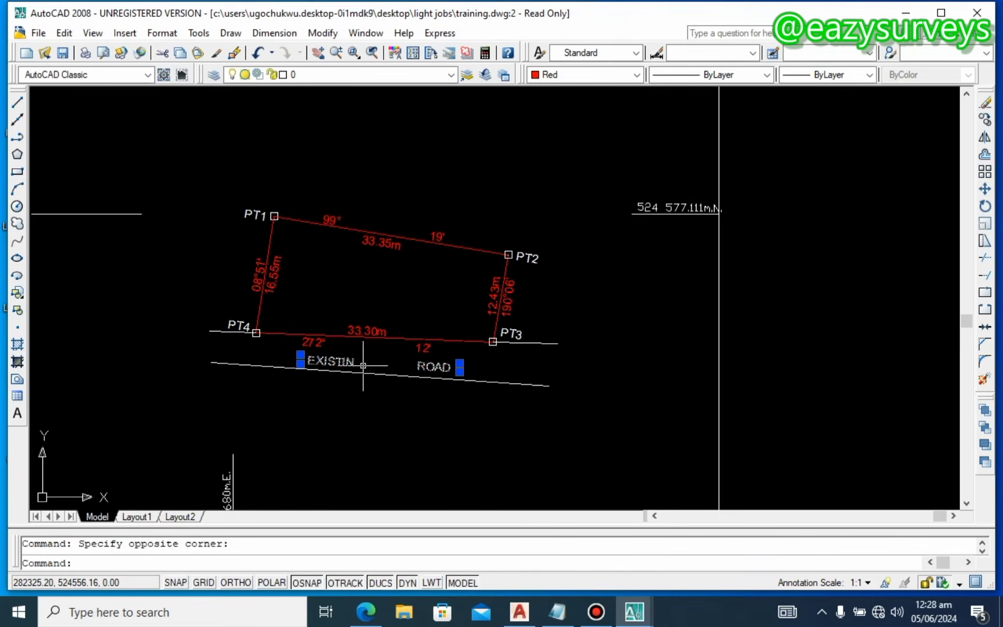
pyautogui.doubleClick(355, 361)
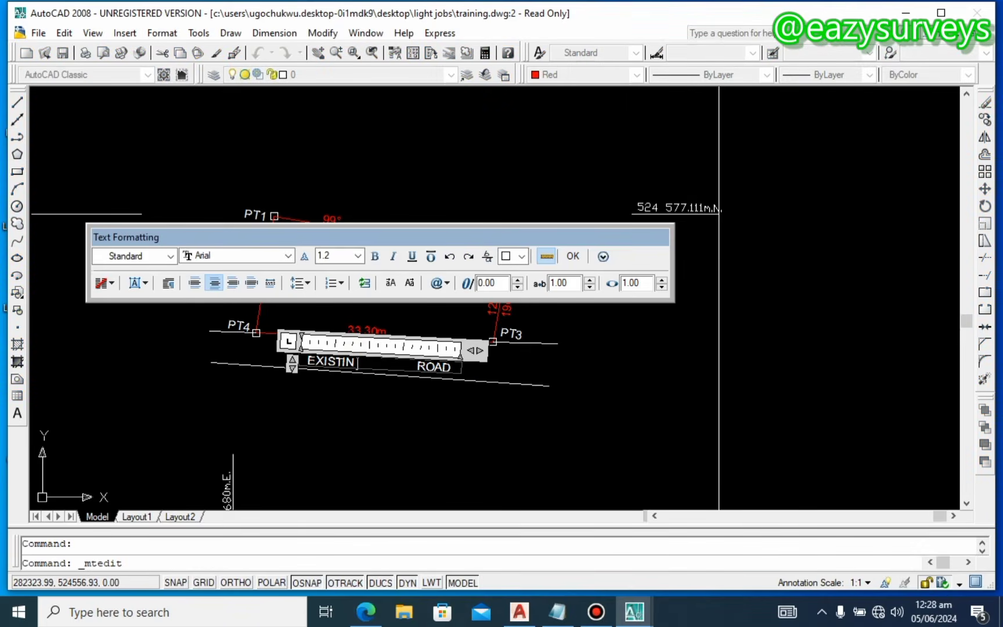
pyautogui.write('G')
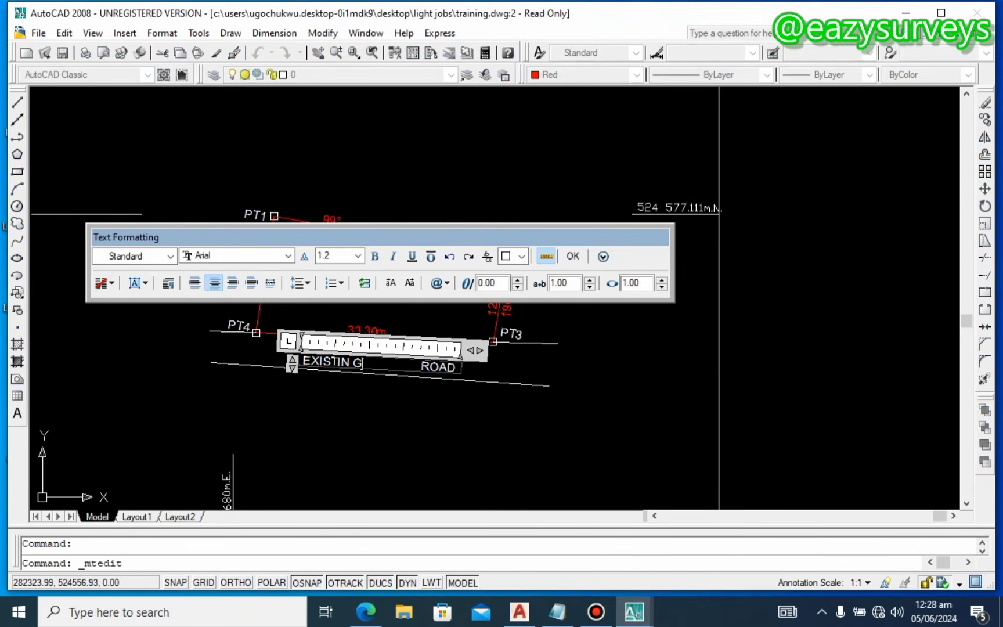
pyautogui.press('BackSpace')
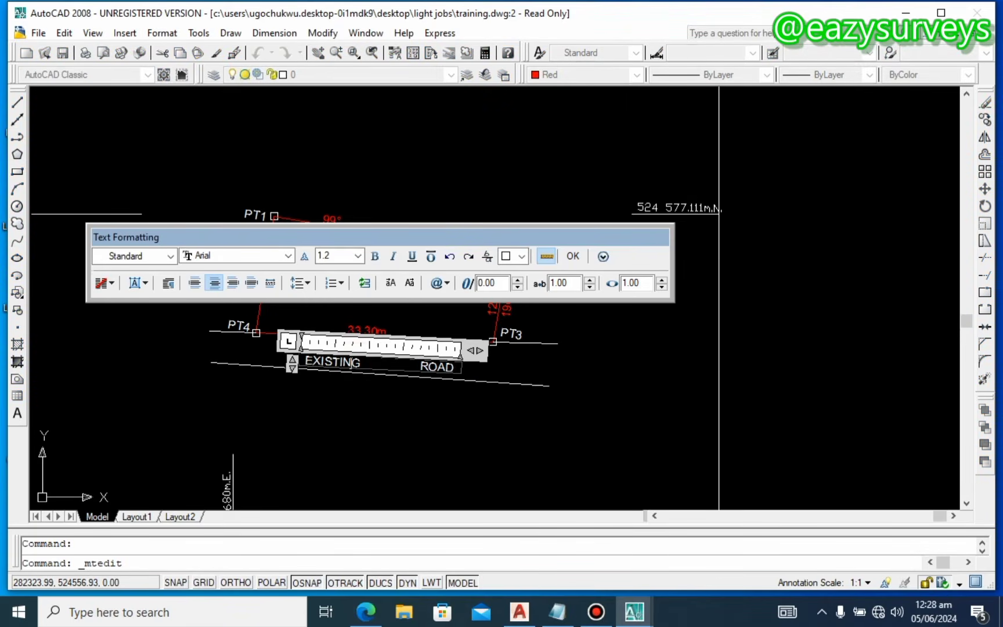
pyautogui.click(414, 397)
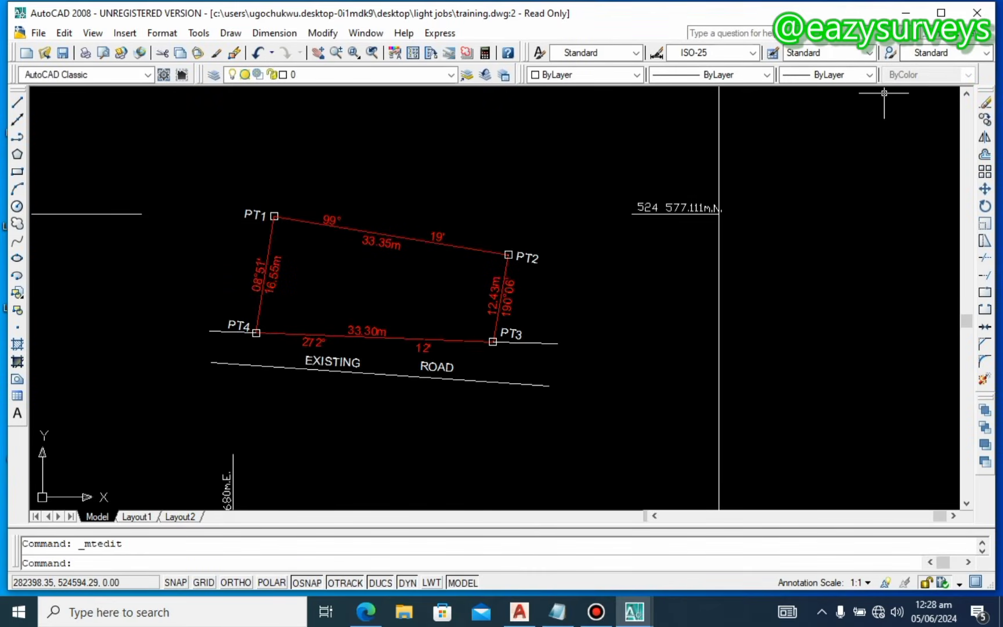
# Step: Load the dashed JIS_02_0.7 linetype into the drawing
pyautogui.click(870, 74)
pyautogui.click(869, 75)
pyautogui.click(766, 74)
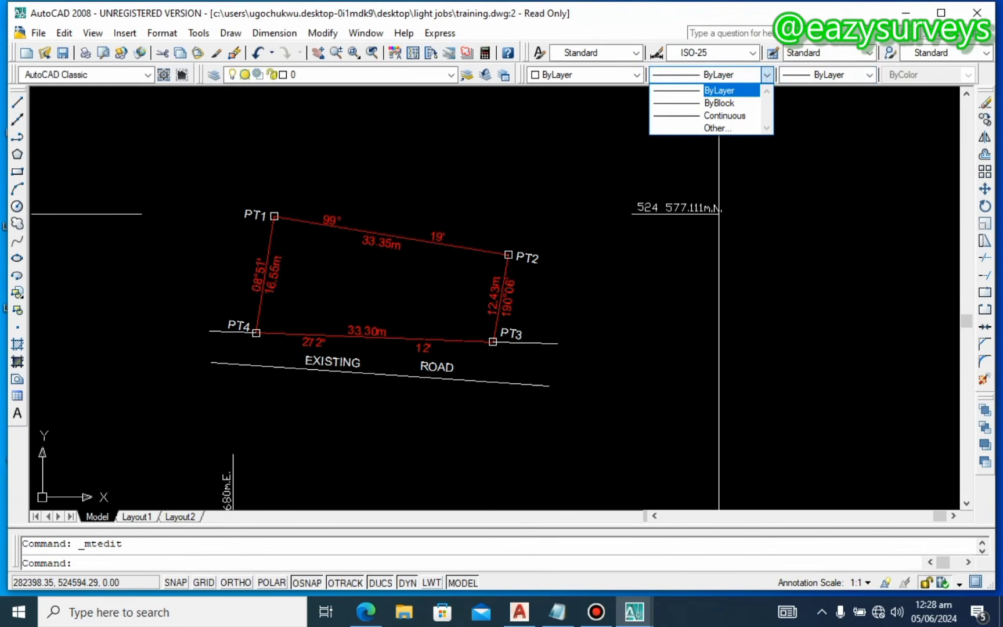
pyautogui.click(718, 127)
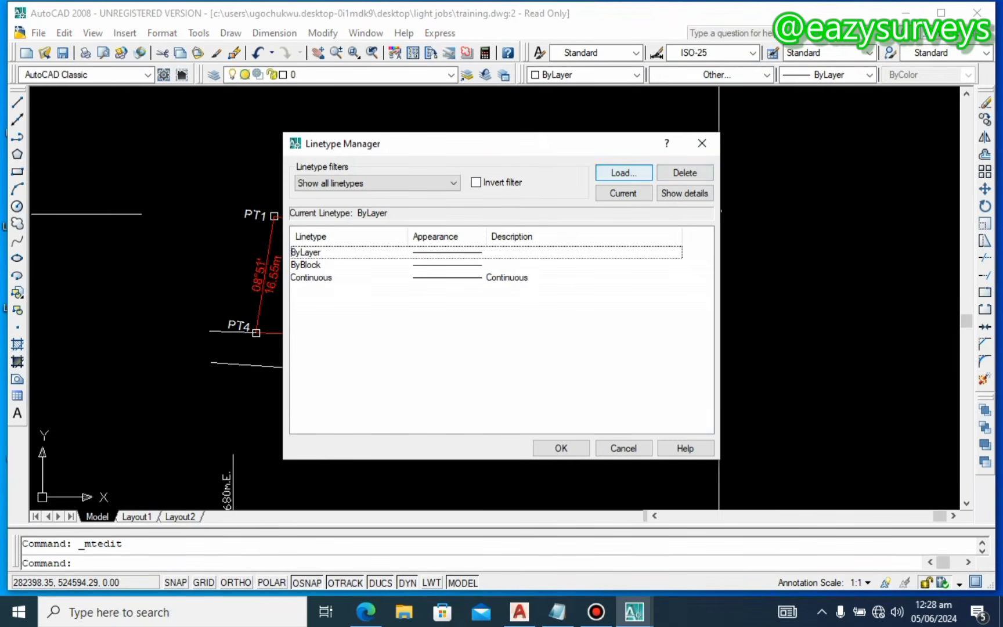
pyautogui.click(624, 172)
pyautogui.scroll(-7, 497, 319)
pyautogui.scroll(-2, 497, 319)
pyautogui.scroll(-1, 496, 320)
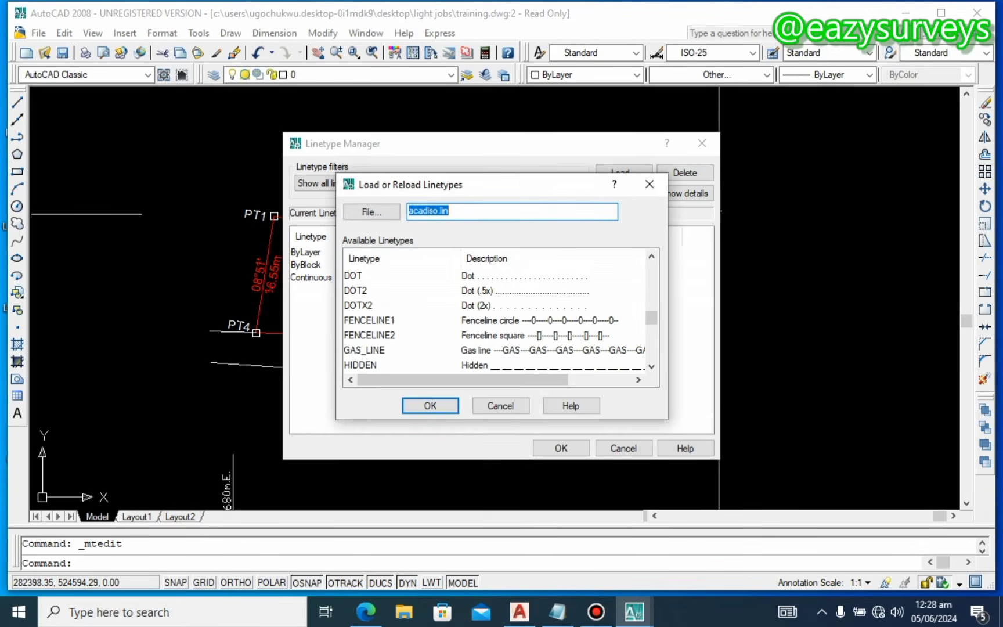
pyautogui.scroll(-1, 496, 320)
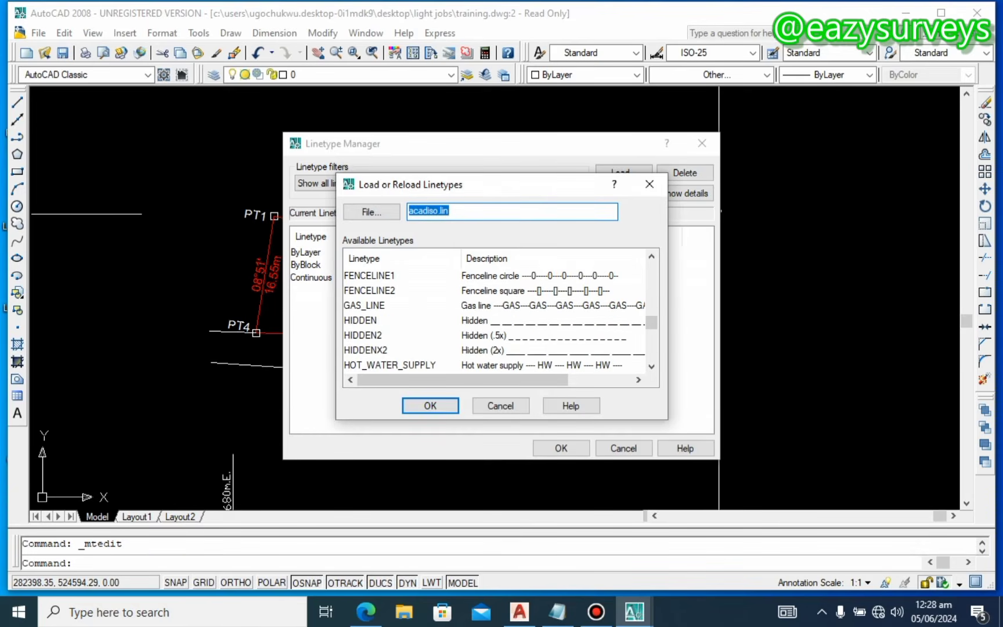
pyautogui.scroll(-1, 496, 319)
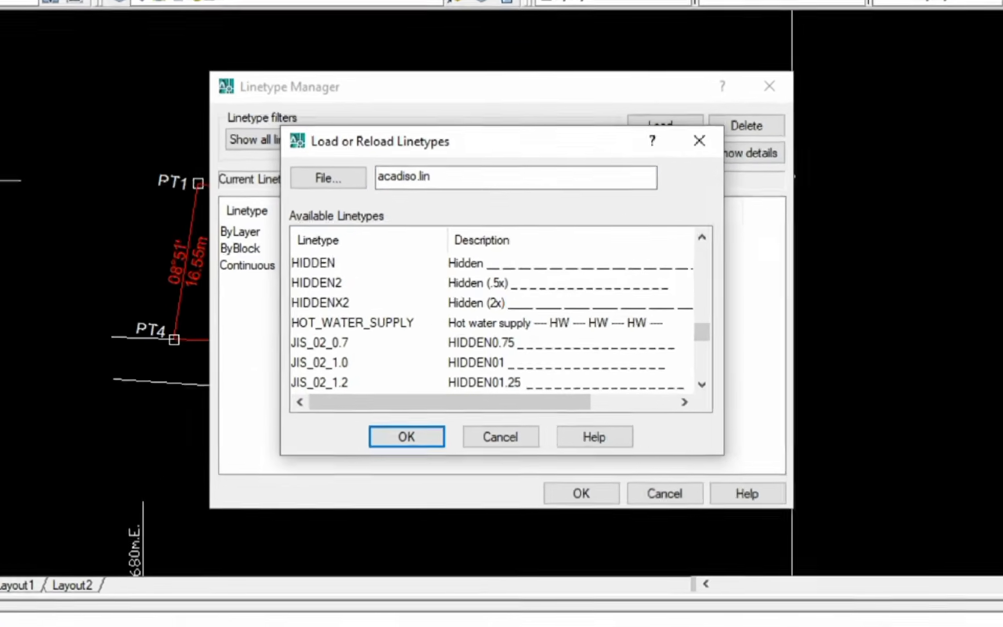
pyautogui.click(365, 335)
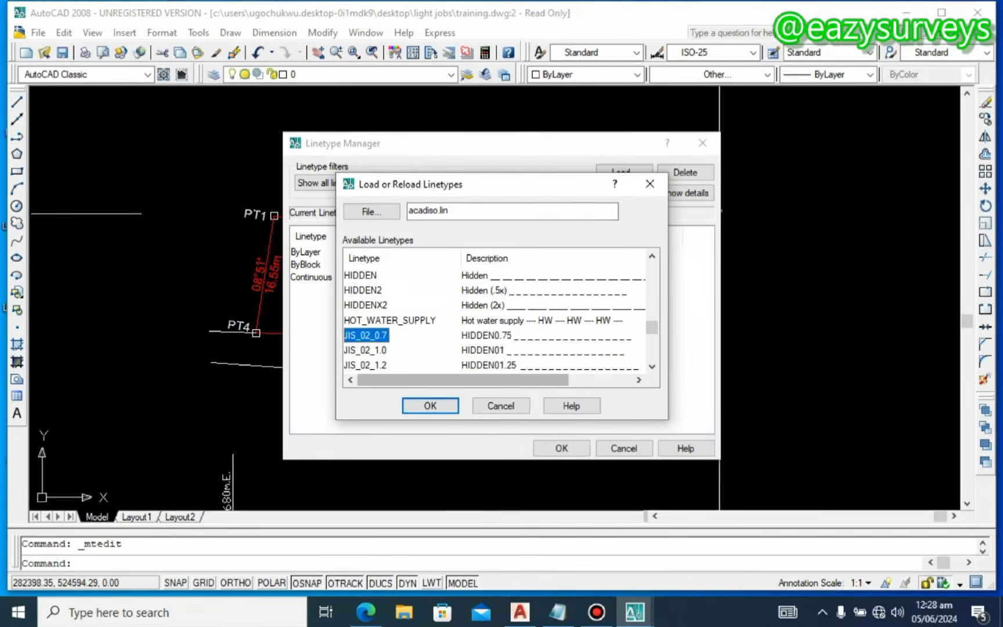
pyautogui.click(422, 405)
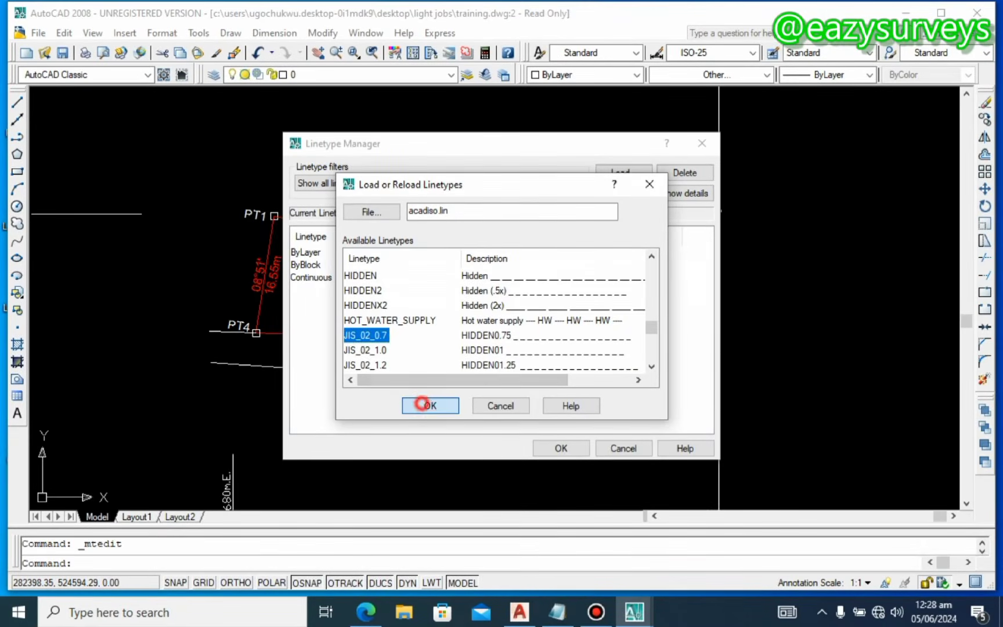
pyautogui.click(506, 290)
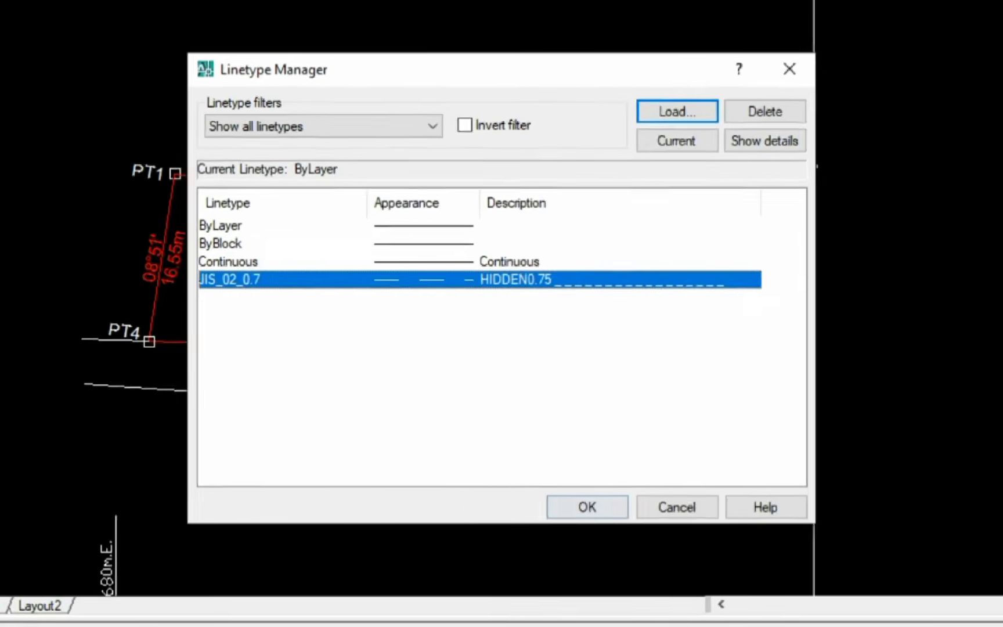
pyautogui.click(553, 451)
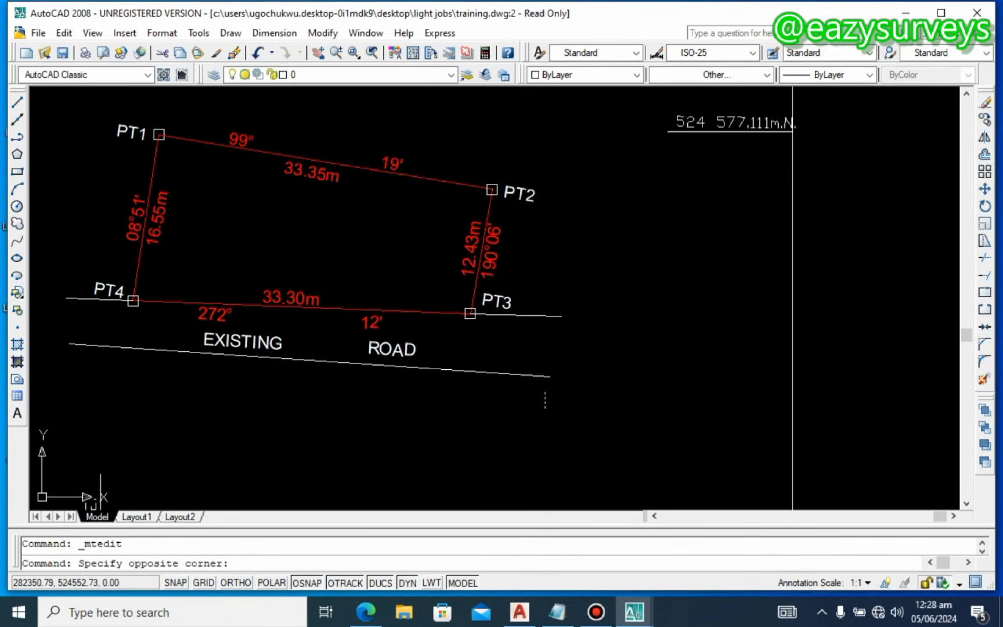
# Step: Give both road lines the JIS_02_0.7 linetype and save the drawing with Ctrl+S
pyautogui.click(544, 335)
pyautogui.click(557, 289)
pyautogui.click(537, 404)
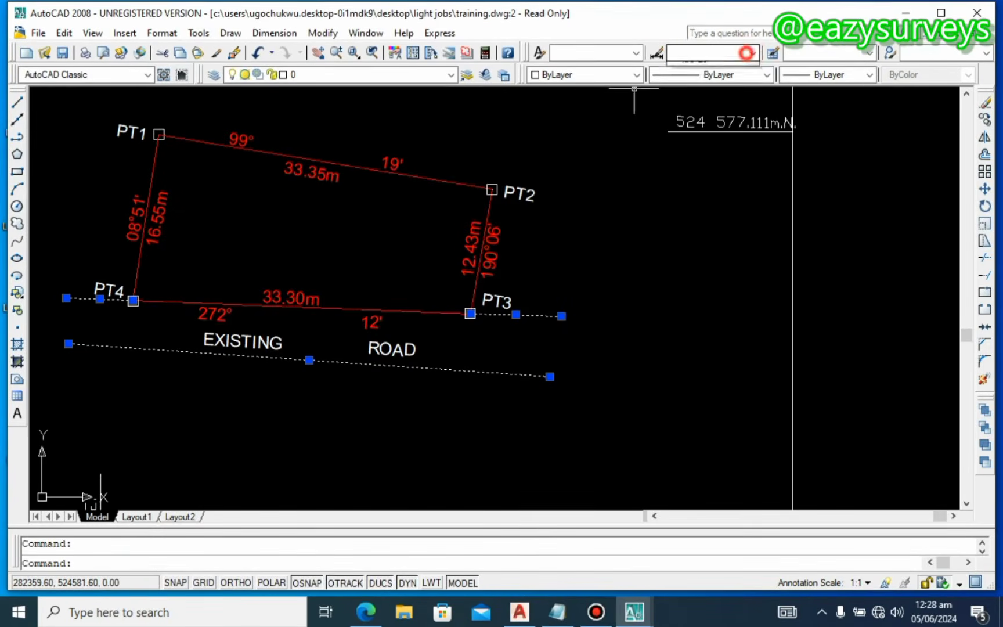
pyautogui.click(753, 53)
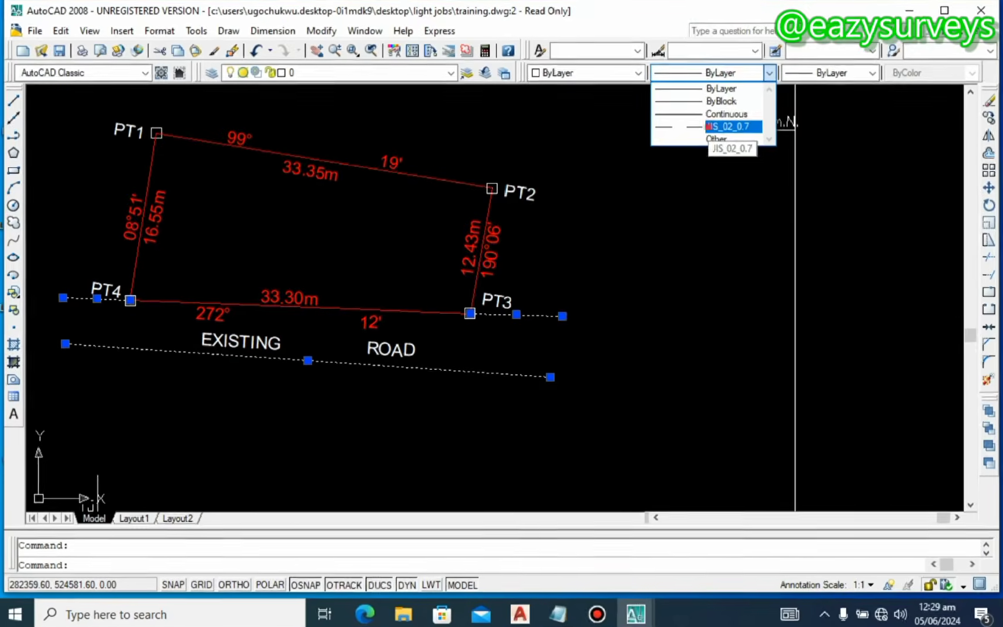
pyautogui.click(682, 129)
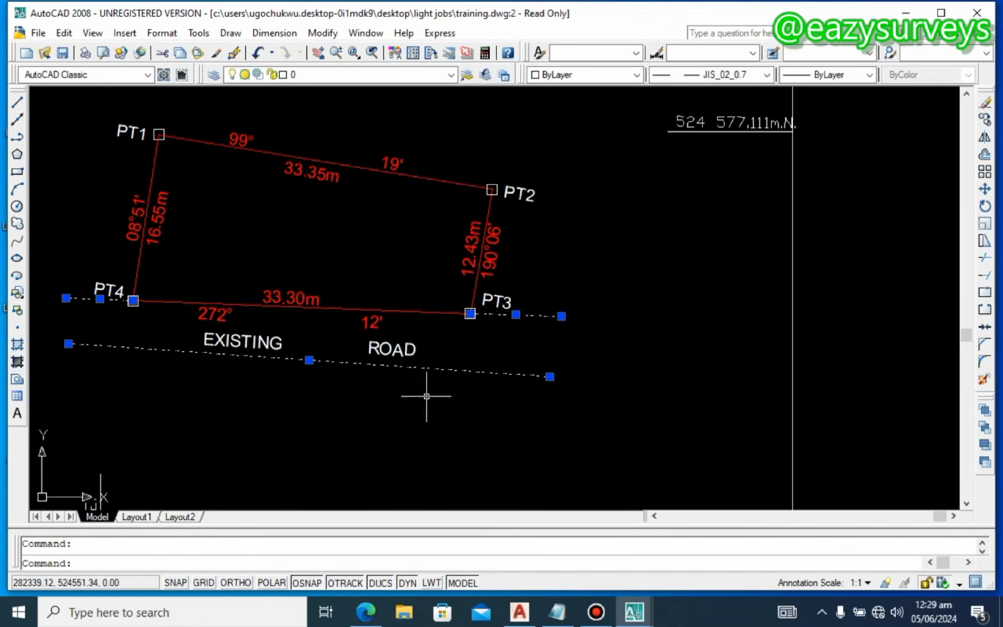
pyautogui.press('Escape')
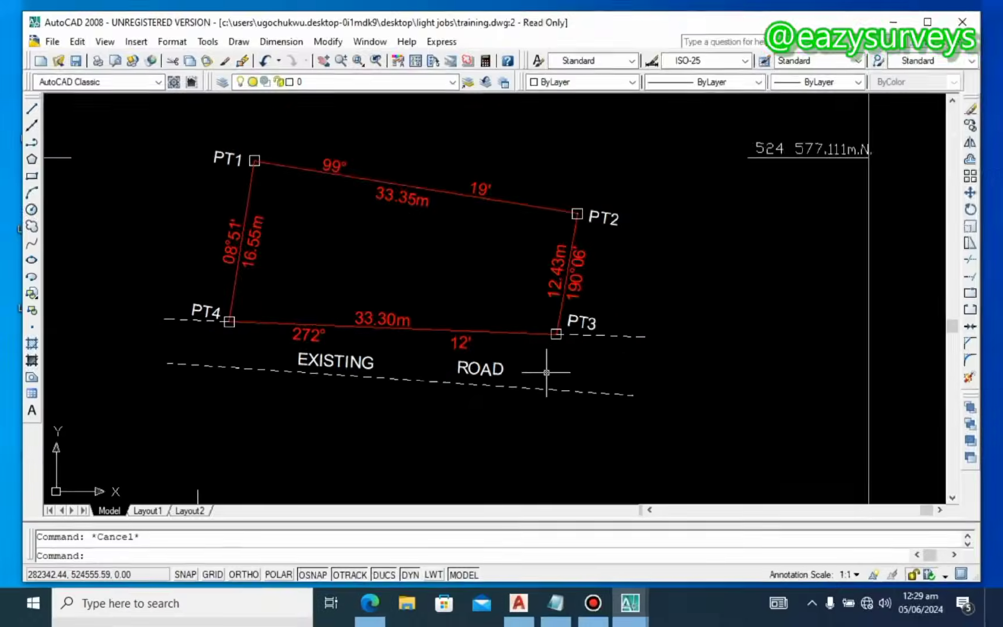
pyautogui.hotkey('ctrl', 's')
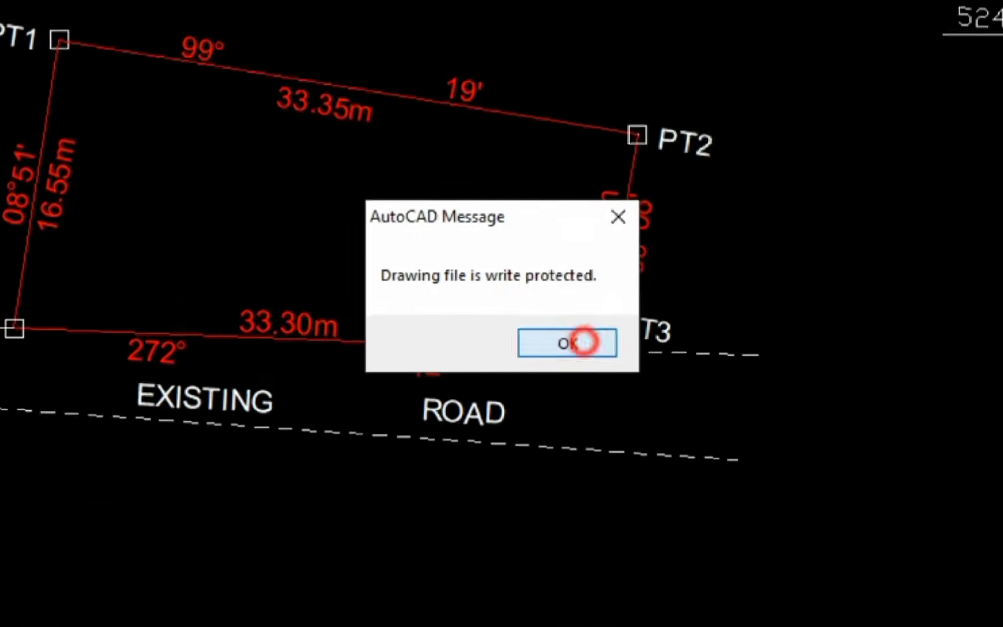
# Step: Close the write-protection warning, retry saving with Ctrl+S, and close the warning again
pyautogui.click(548, 330)
pyautogui.scroll(-4, 567, 361)
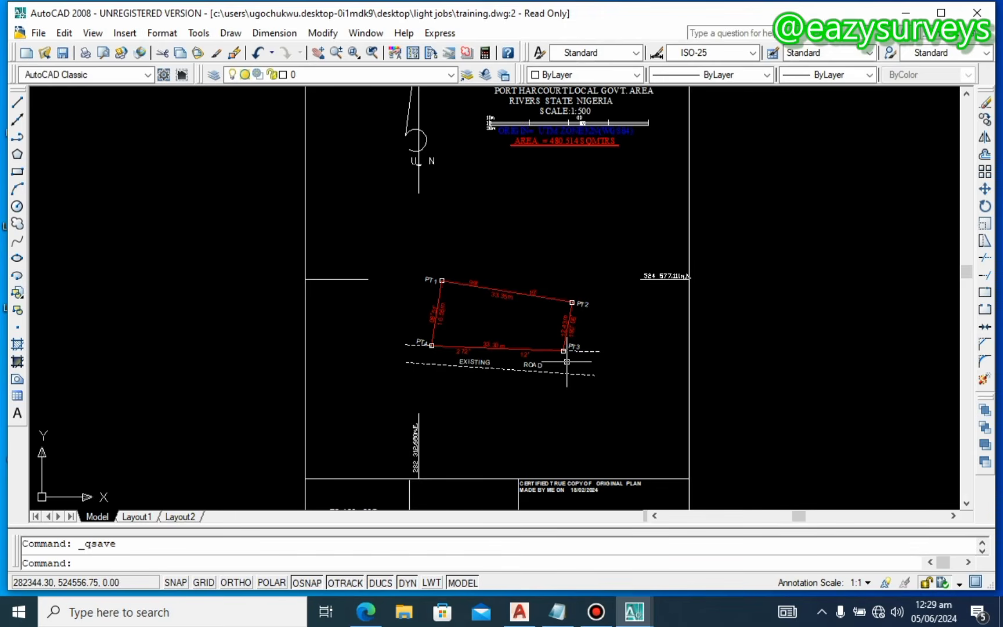
pyautogui.scroll(2, 566, 361)
pyautogui.hotkey('ctrl', 's')
pyautogui.click(541, 329)
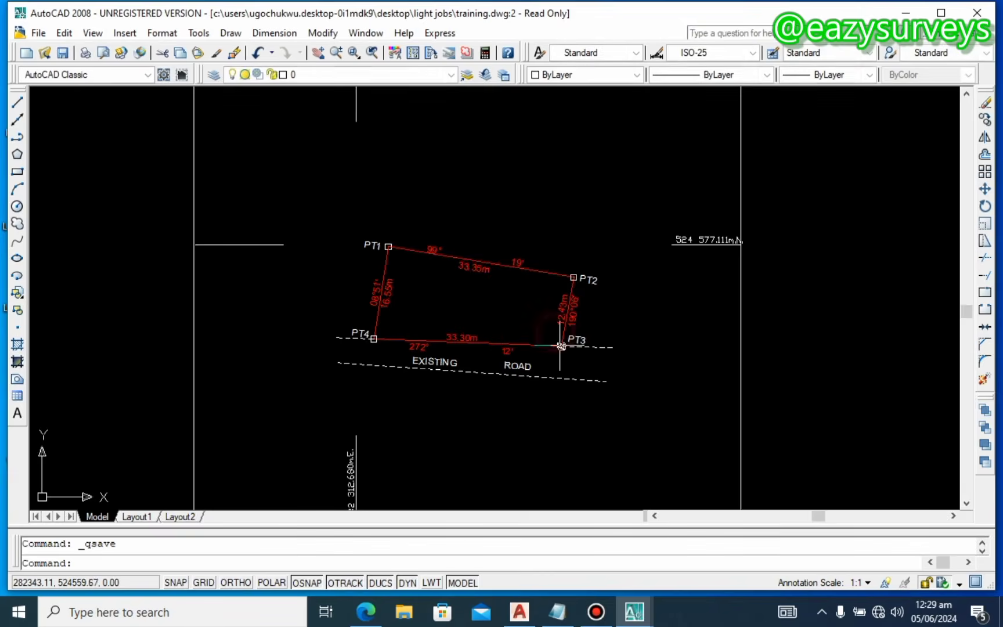
# Step: Zoom and pan to review the red PT1–PT4 parcel and dashed EXISTING ROAD below the heading
pyautogui.scroll(3, 561, 349)
pyautogui.scroll(-2, 491, 360)
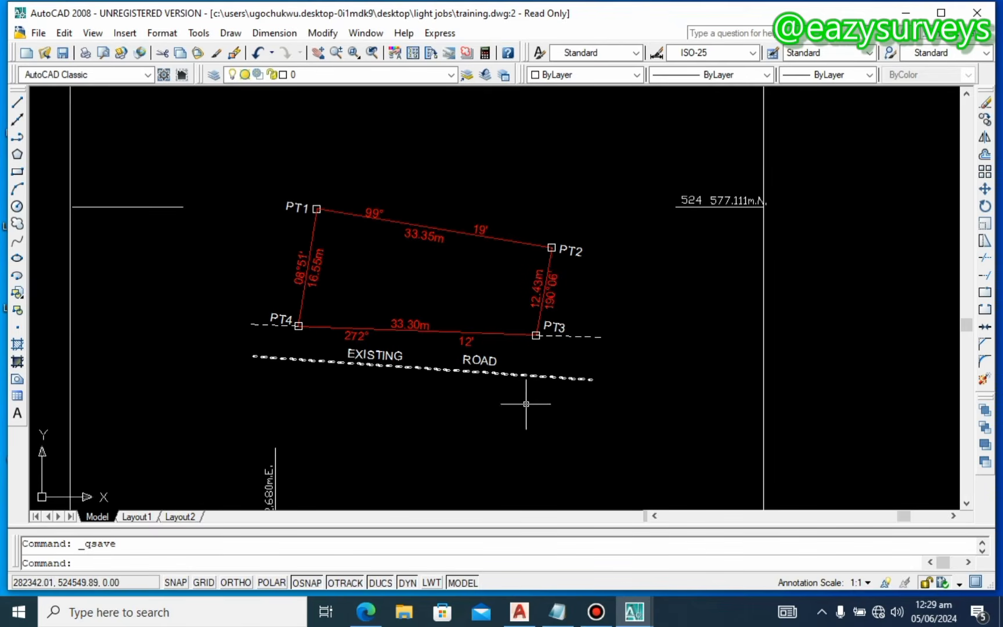
pyautogui.scroll(-3, 541, 354)
pyautogui.moveTo(540, 340); pyautogui.dragTo(518, 350, button='middle')
pyautogui.scroll(4, 362, 262)
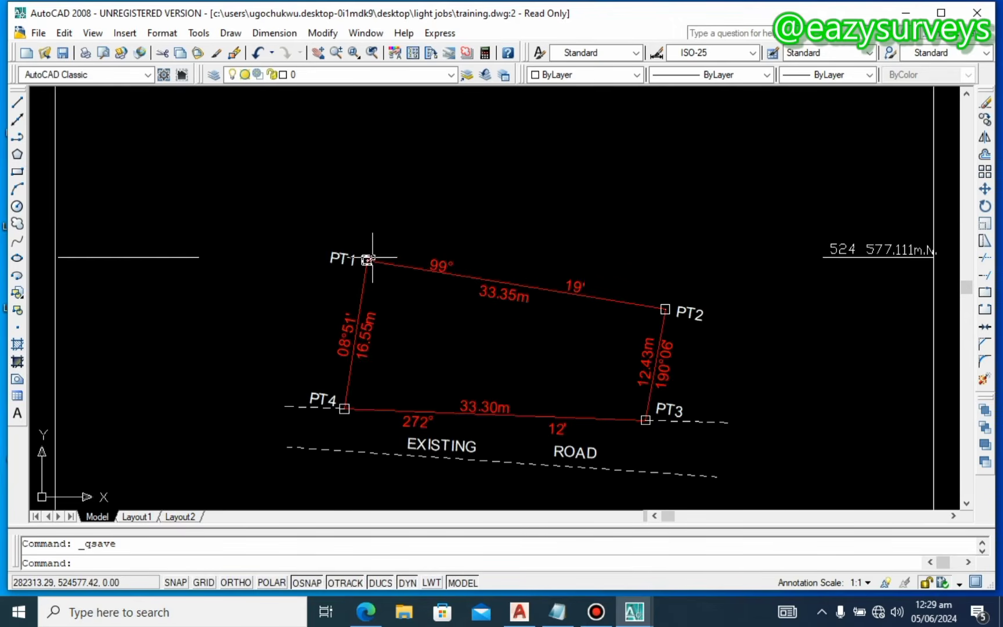
pyautogui.scroll(-3, 370, 264)
pyautogui.scroll(4, 370, 262)
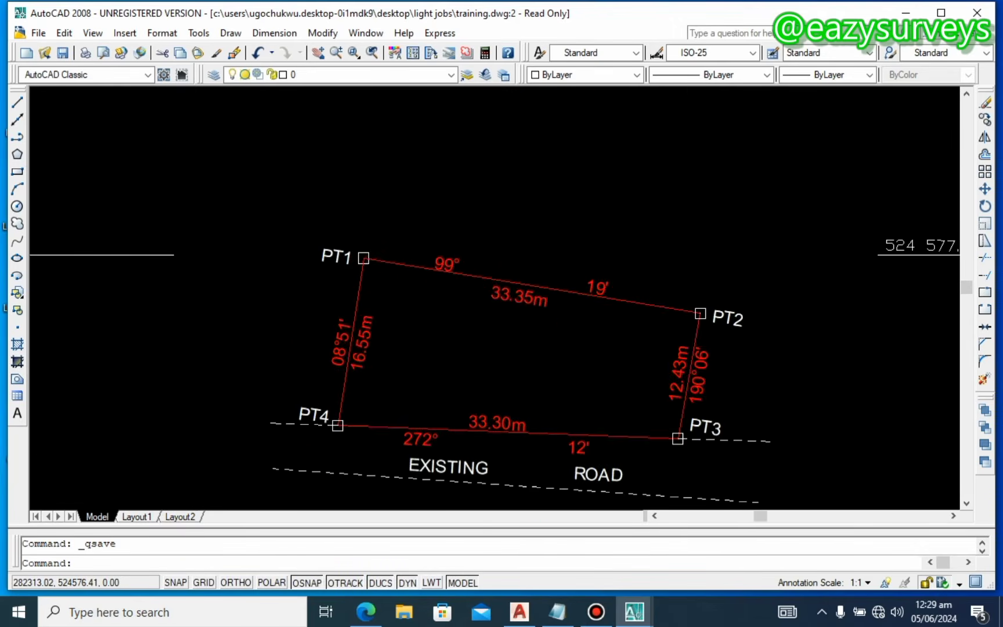
pyautogui.scroll(-8, 370, 262)
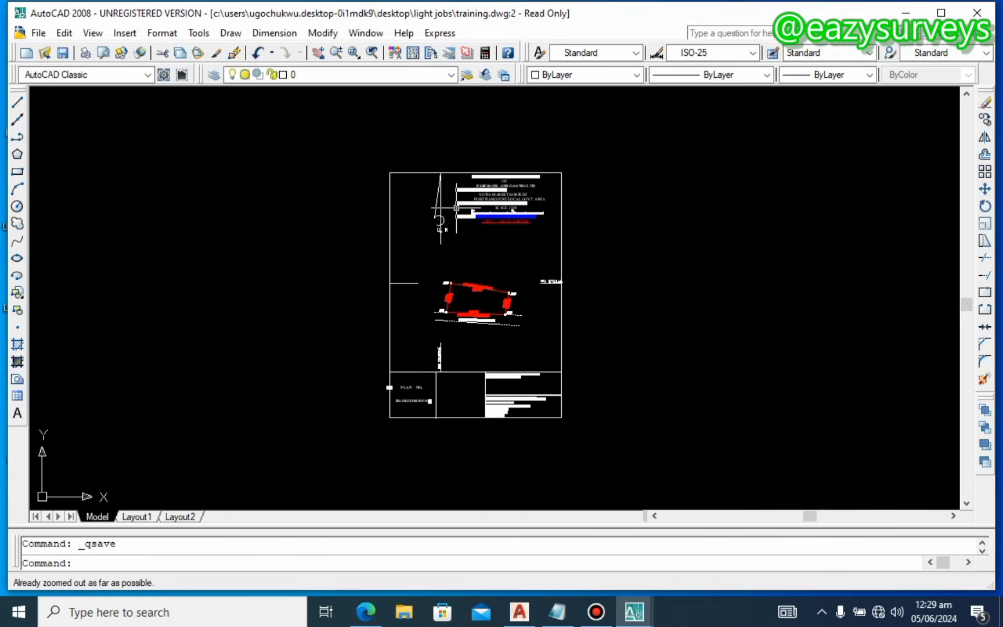
pyautogui.scroll(6, 457, 207)
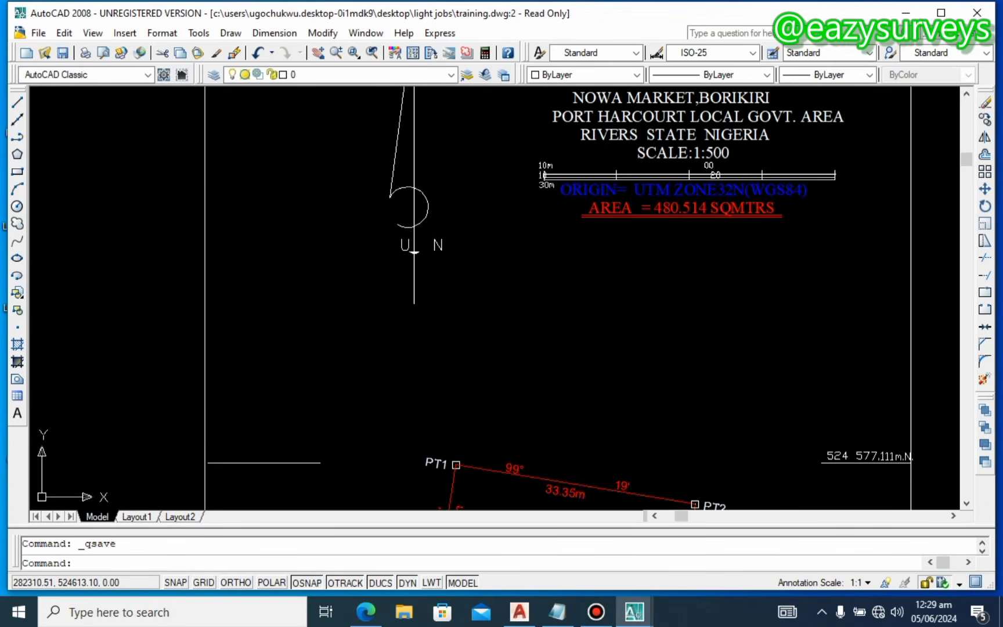
pyautogui.moveTo(414, 253); pyautogui.dragTo(432, 183, button='middle')
pyautogui.scroll(3, 482, 399)
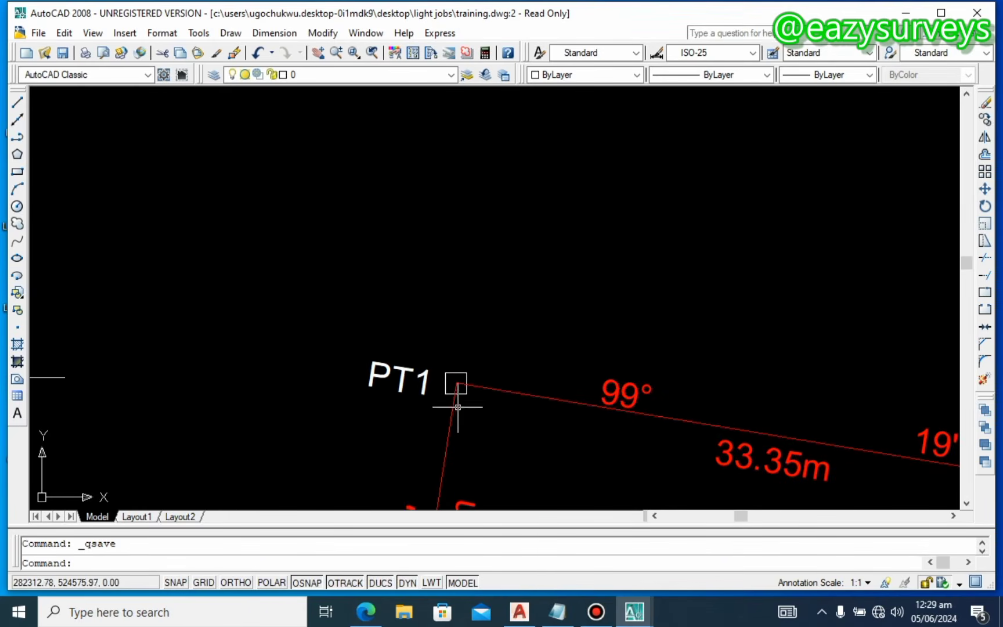
pyautogui.scroll(-3, 448, 385)
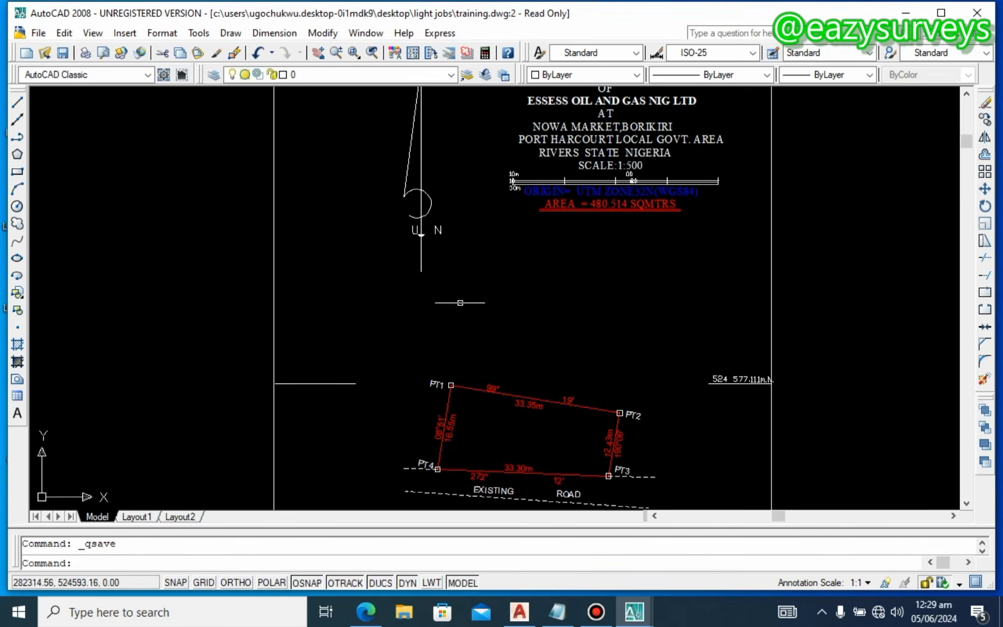
# Step: Start a polyline at the PT1 corner and run it straight up to the sheet's top border
pyautogui.moveTo(469, 332); pyautogui.dragTo(445, 301, button='middle')
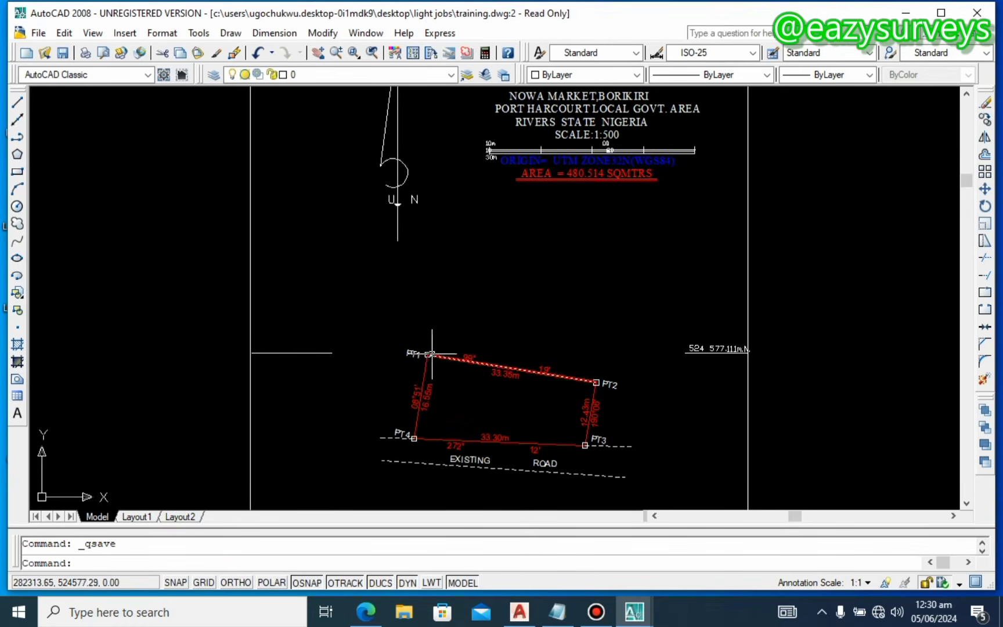
pyautogui.scroll(6, 432, 353)
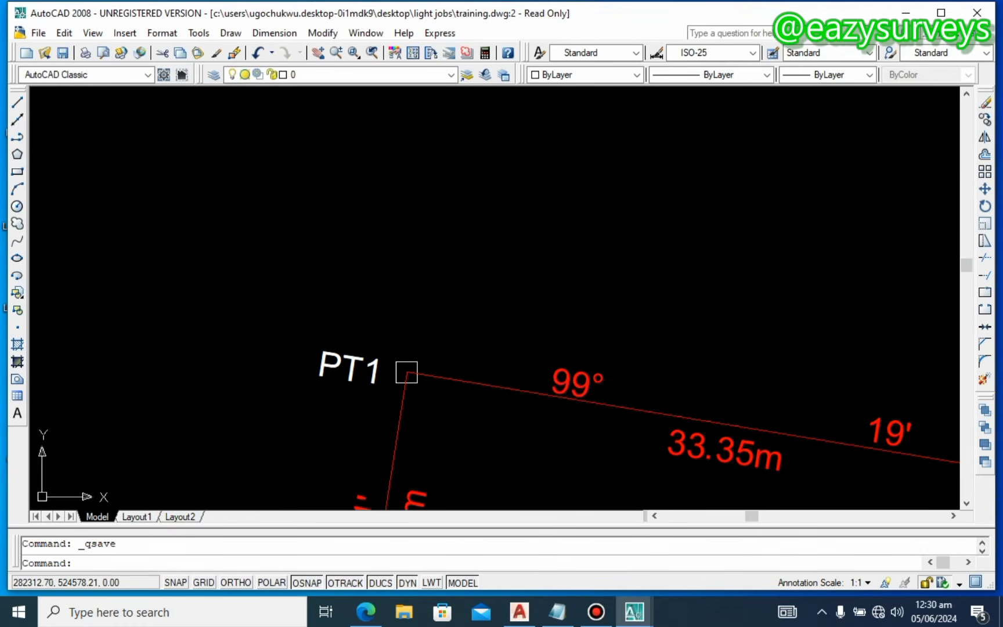
pyautogui.scroll(-8, 406, 371)
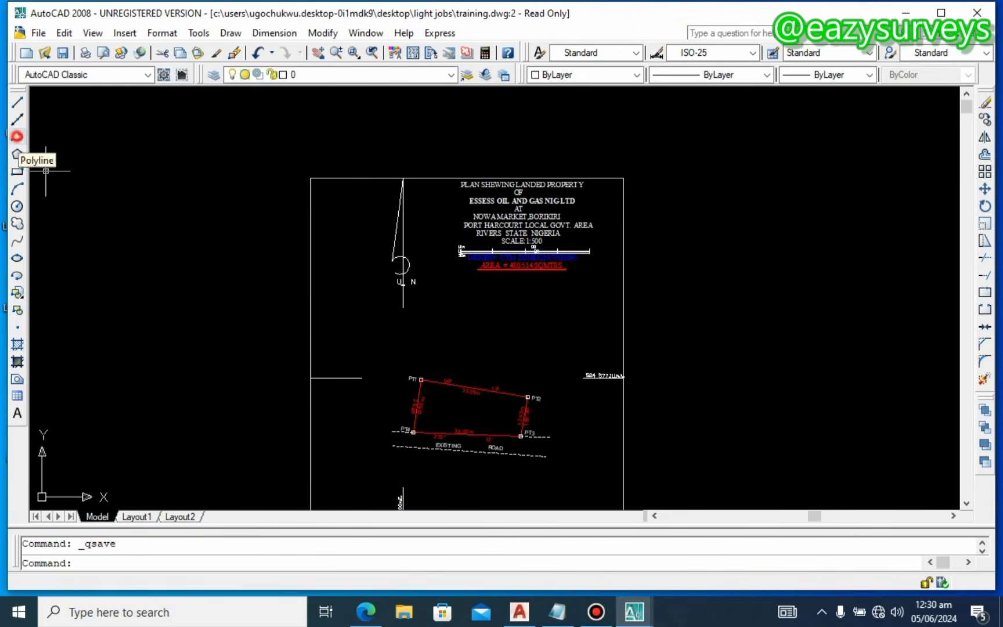
pyautogui.click(17, 137)
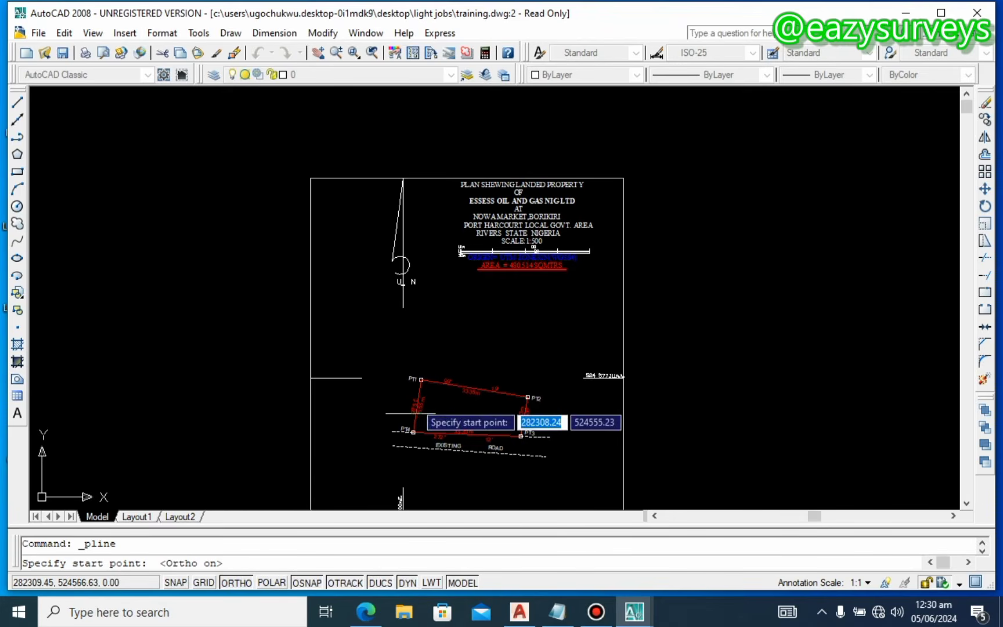
pyautogui.scroll(8, 433, 377)
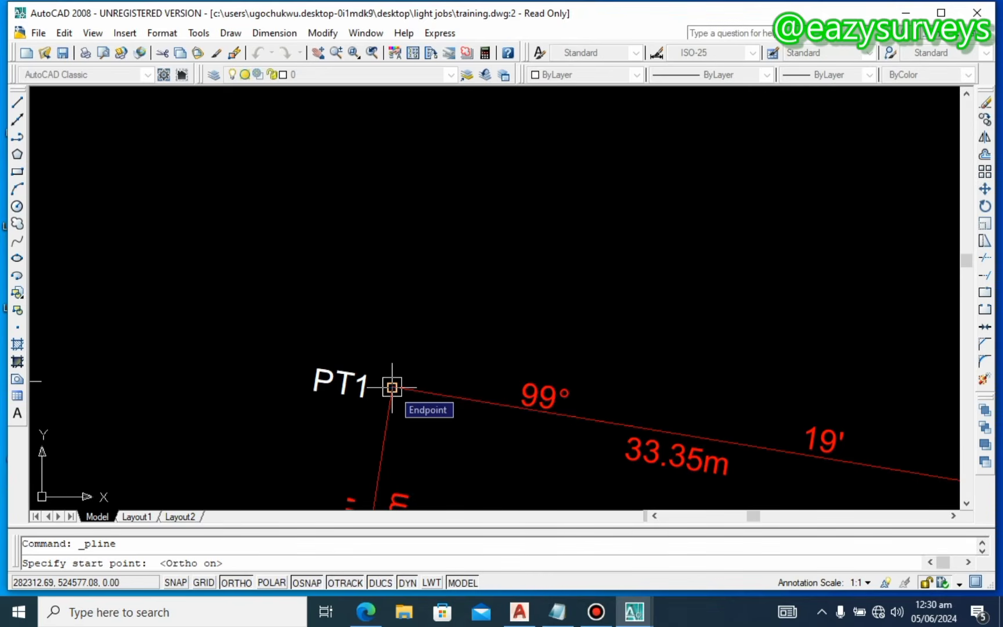
pyautogui.click(392, 387)
pyautogui.scroll(-10, 392, 388)
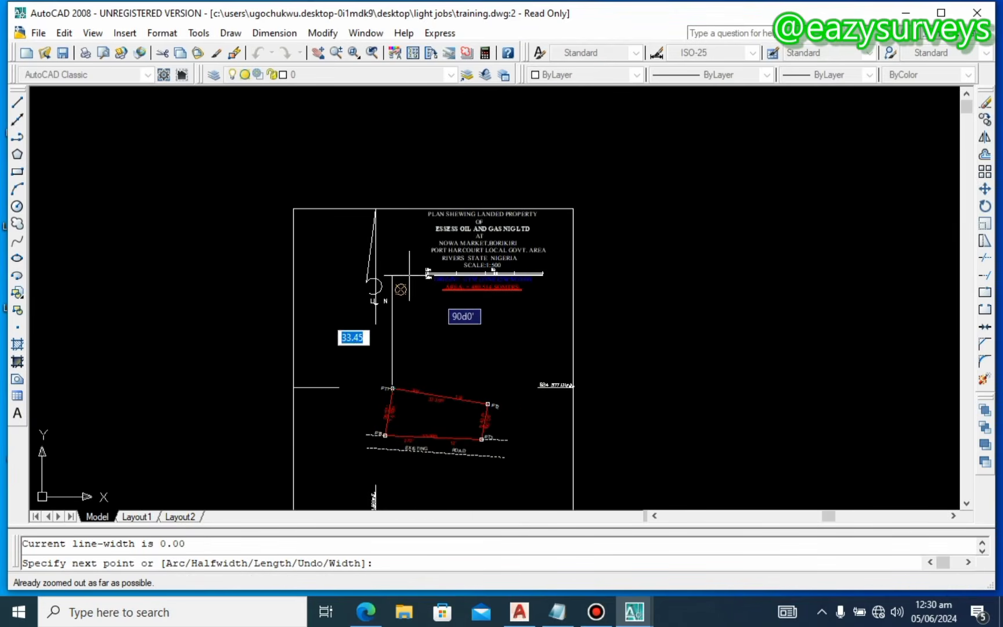
pyautogui.scroll(3, 391, 204)
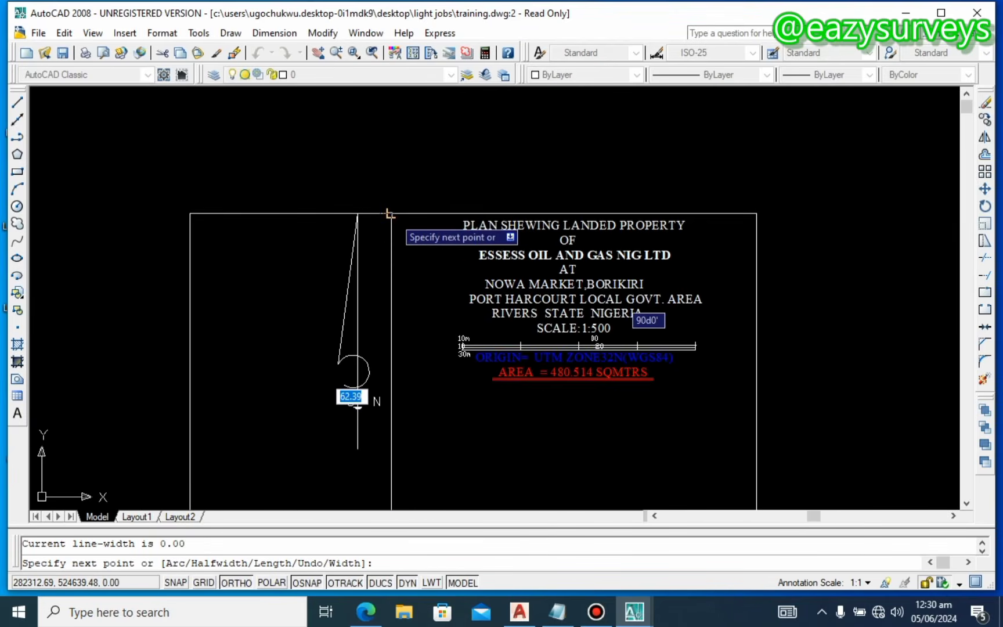
pyautogui.scroll(2, 389, 215)
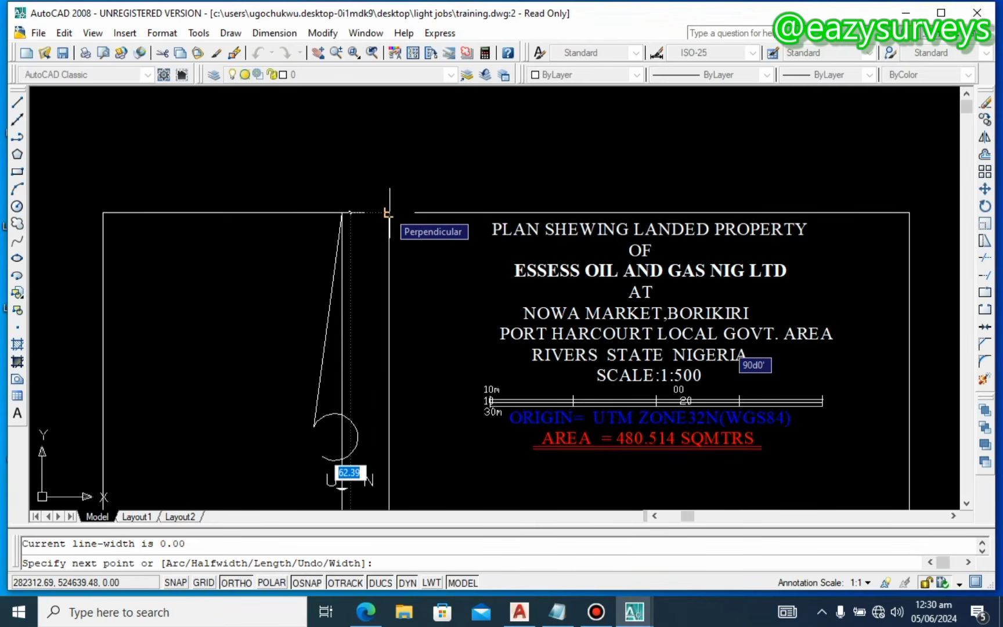
pyautogui.click(389, 213)
# Step: Bring the polyline back down to snap onto PT1
pyautogui.scroll(-2, 384, 230)
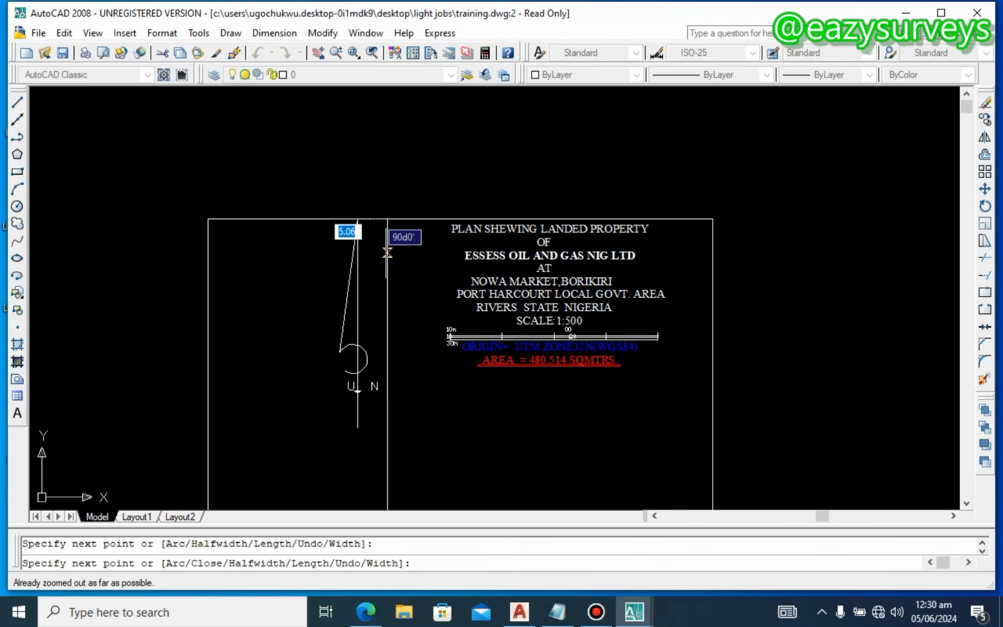
pyautogui.moveTo(408, 446); pyautogui.dragTo(411, 275, button='middle')
pyautogui.scroll(10, 386, 379)
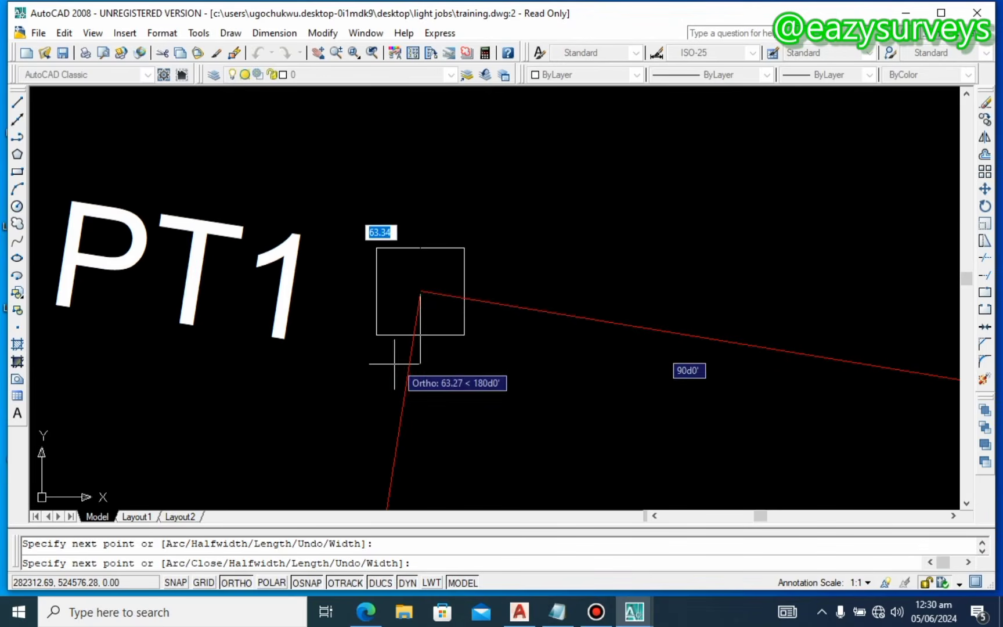
pyautogui.click(420, 291)
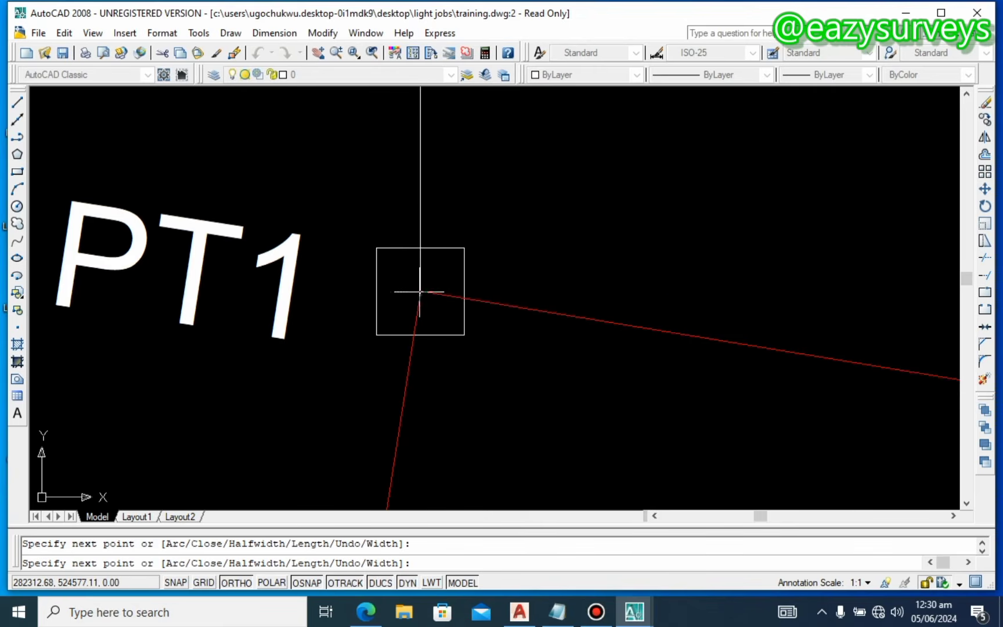
pyautogui.scroll(-8, 420, 291)
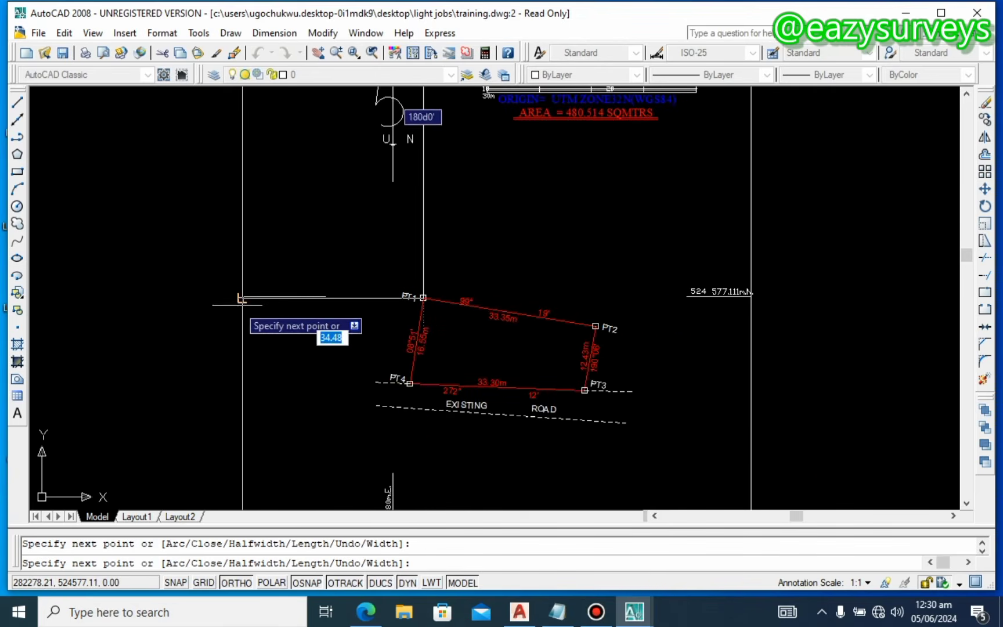
# Step: Continue the polyline from PT1 to the left border, to the 577.11m.N label, and down toward the easting label, then finish it
pyautogui.scroll(6, 242, 299)
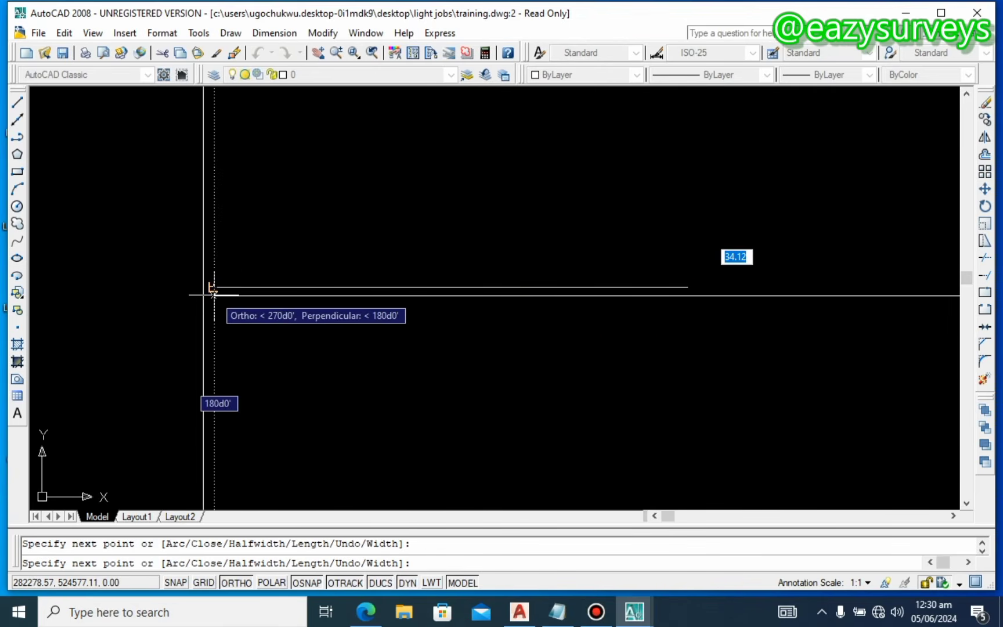
pyautogui.scroll(3, 213, 288)
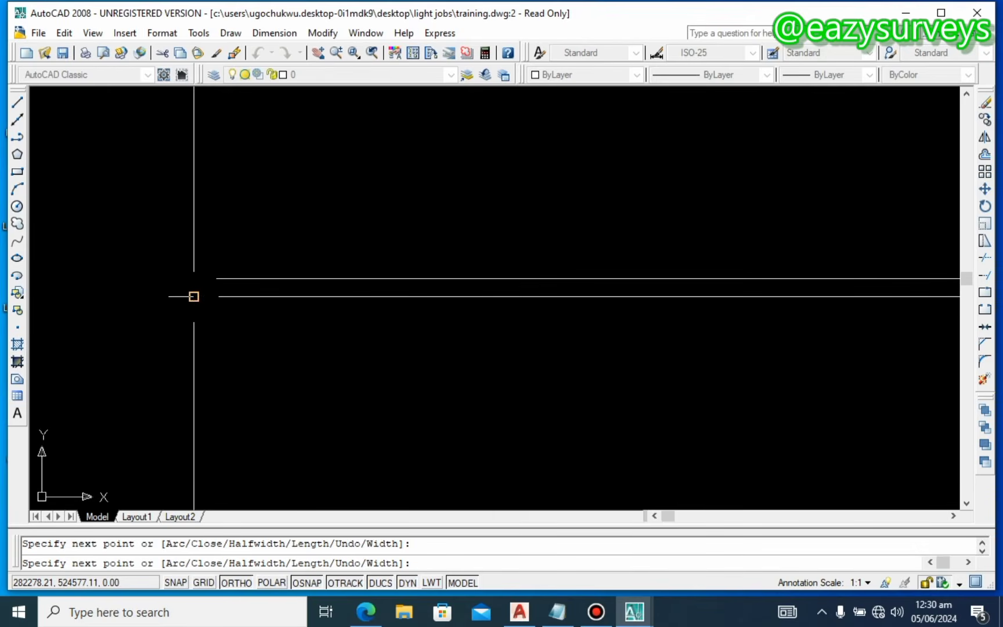
pyautogui.scroll(-8, 194, 296)
pyautogui.scroll(-2, 348, 264)
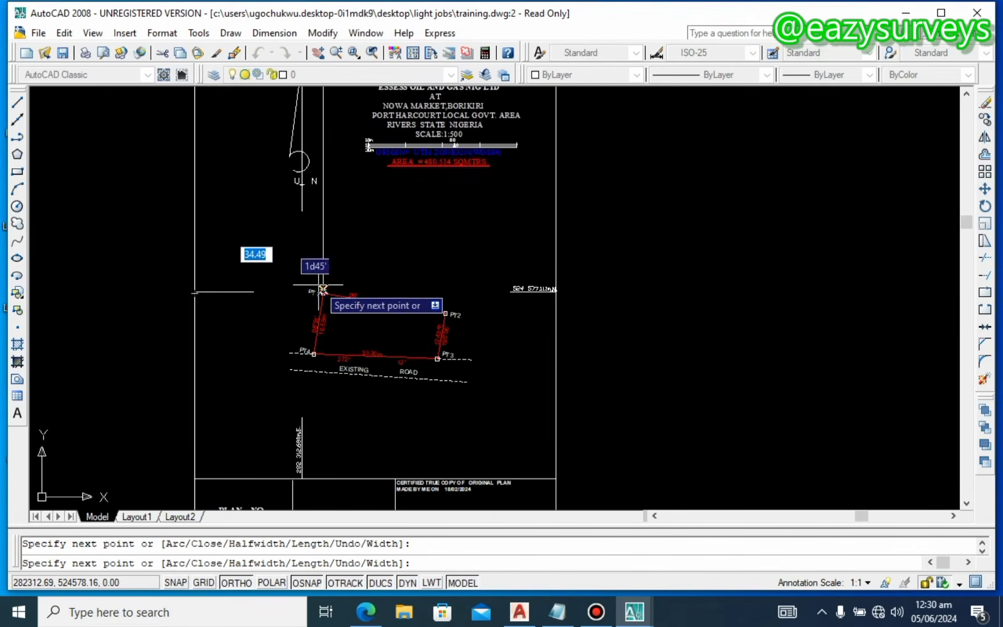
pyautogui.scroll(3, 329, 289)
pyautogui.scroll(3, 328, 288)
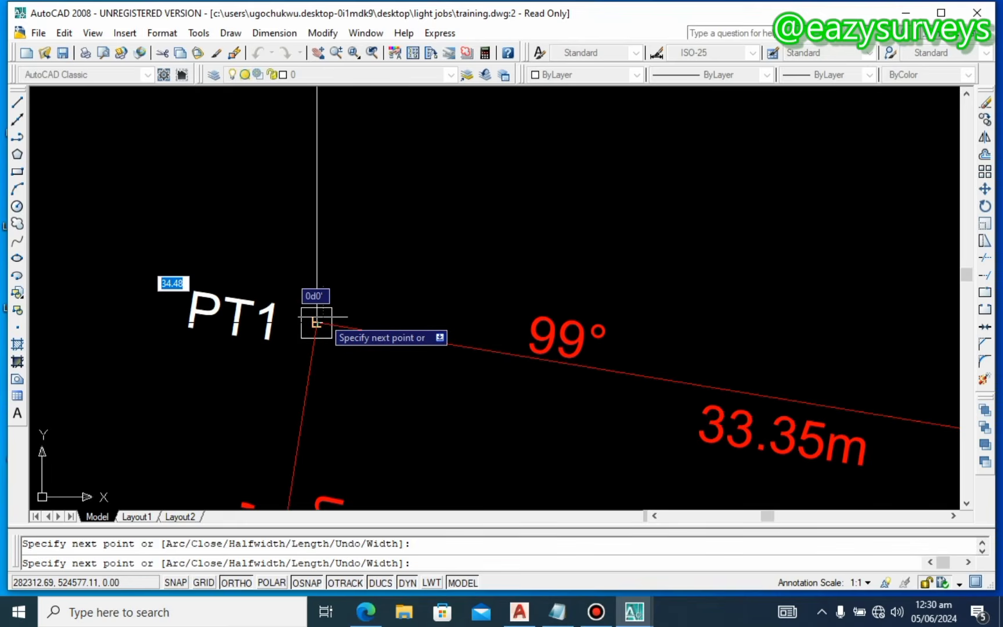
pyautogui.scroll(-6, 316, 324)
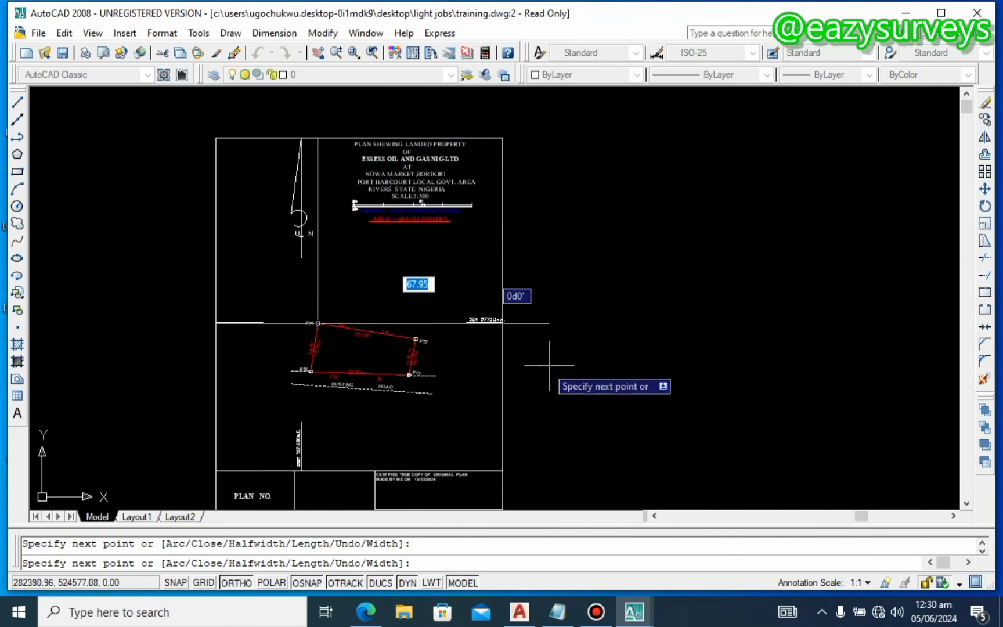
pyautogui.scroll(8, 506, 319)
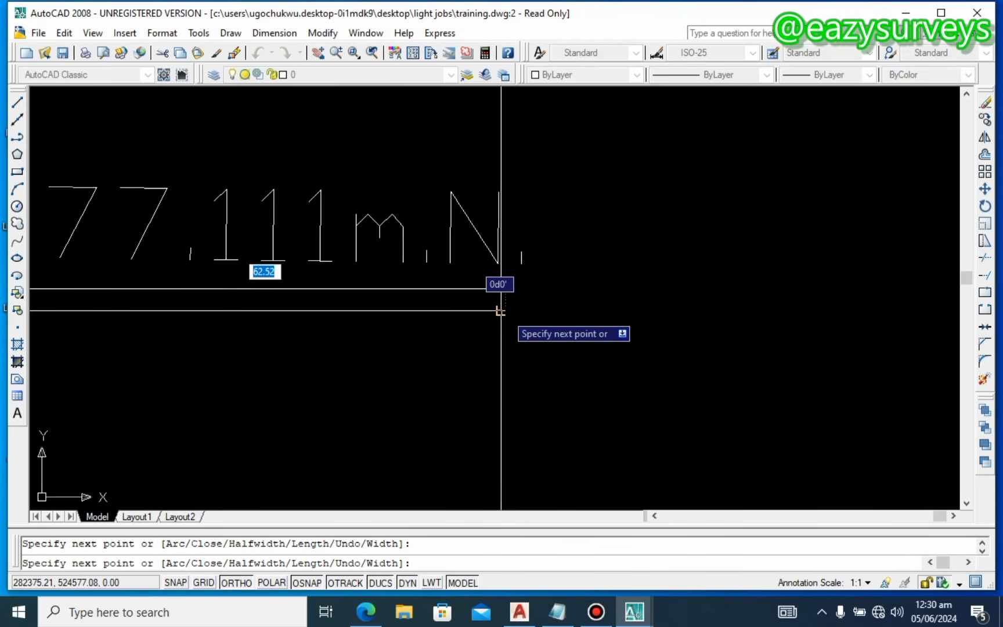
pyautogui.scroll(-8, 500, 311)
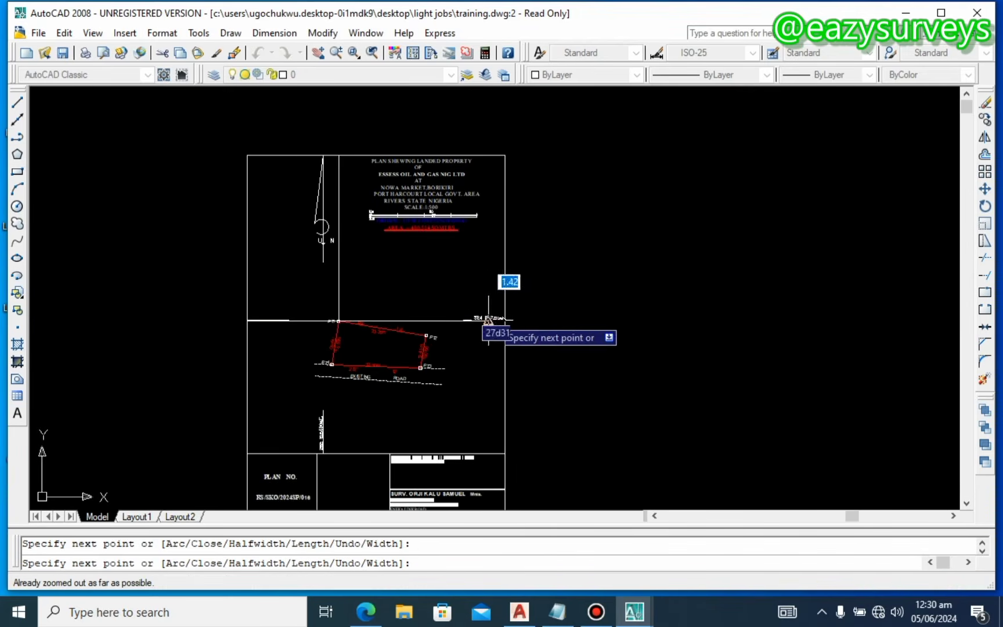
pyautogui.scroll(8, 329, 318)
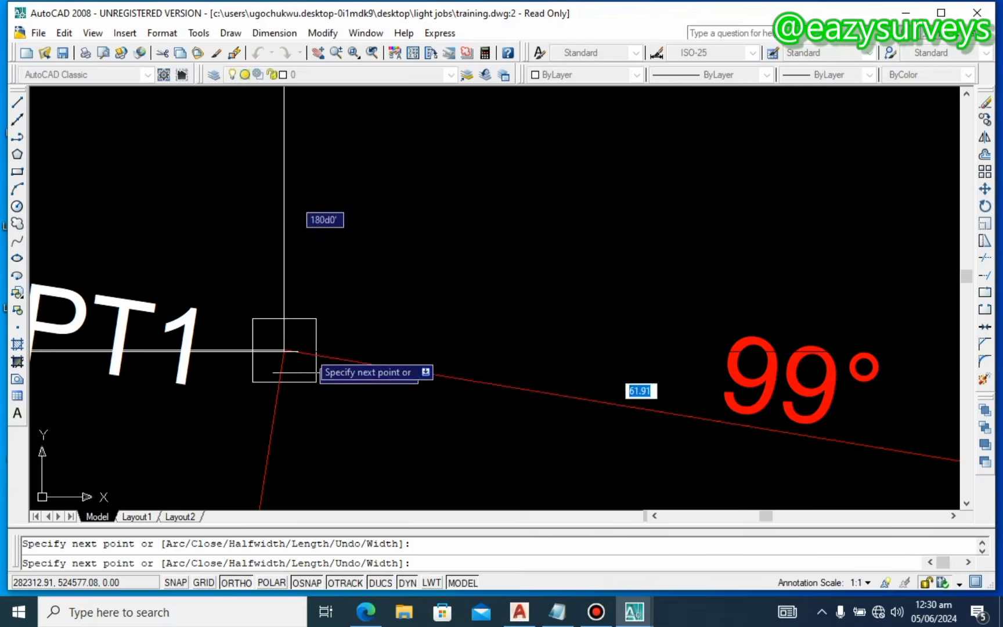
pyautogui.scroll(2, 291, 350)
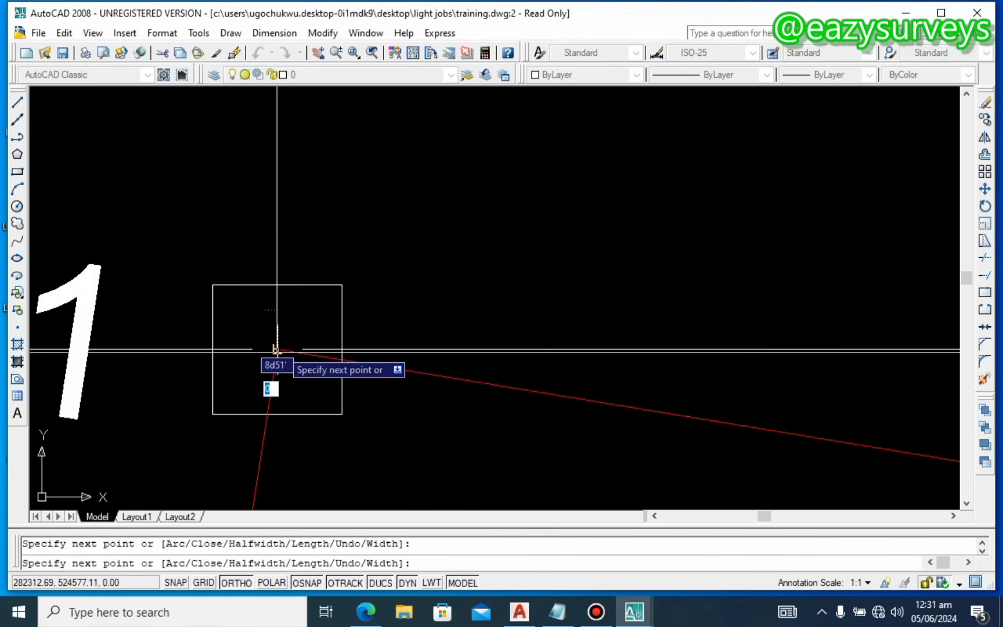
pyautogui.scroll(-2, 279, 348)
pyautogui.scroll(-6, 282, 348)
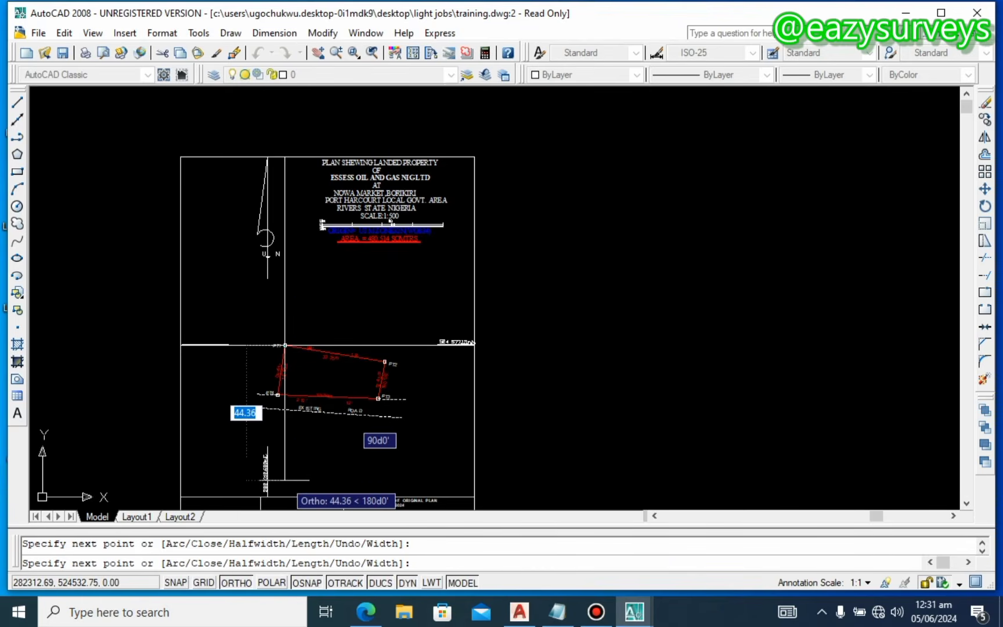
pyautogui.scroll(5, 265, 482)
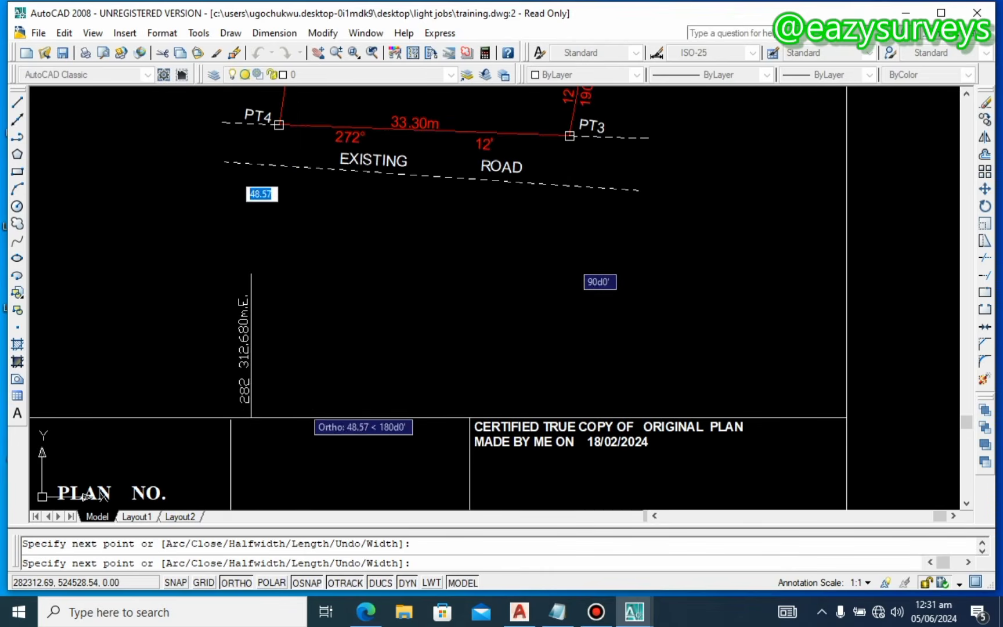
pyautogui.scroll(-4, 302, 416)
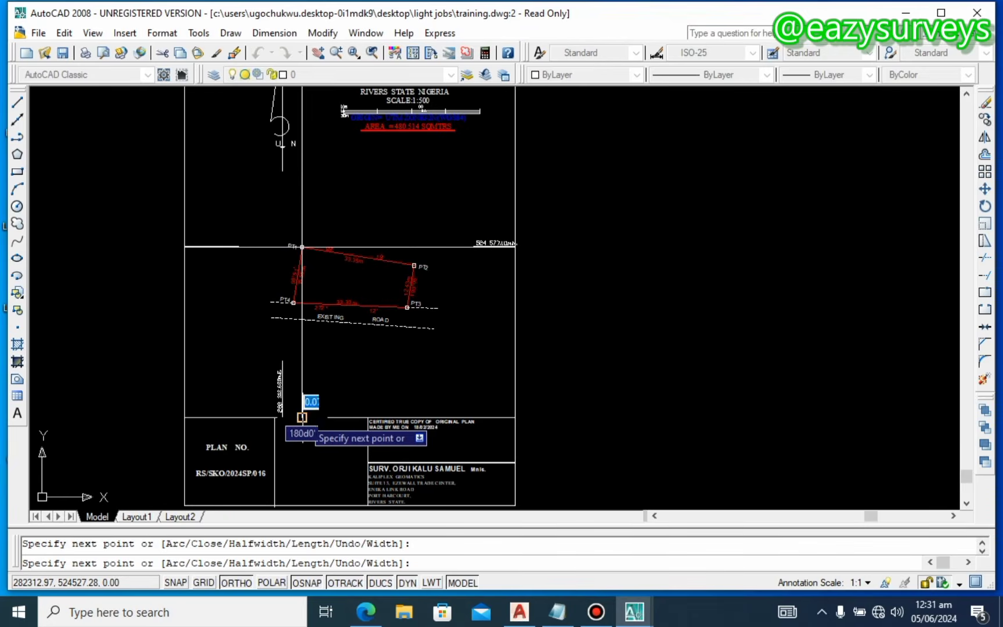
pyautogui.press('Return')
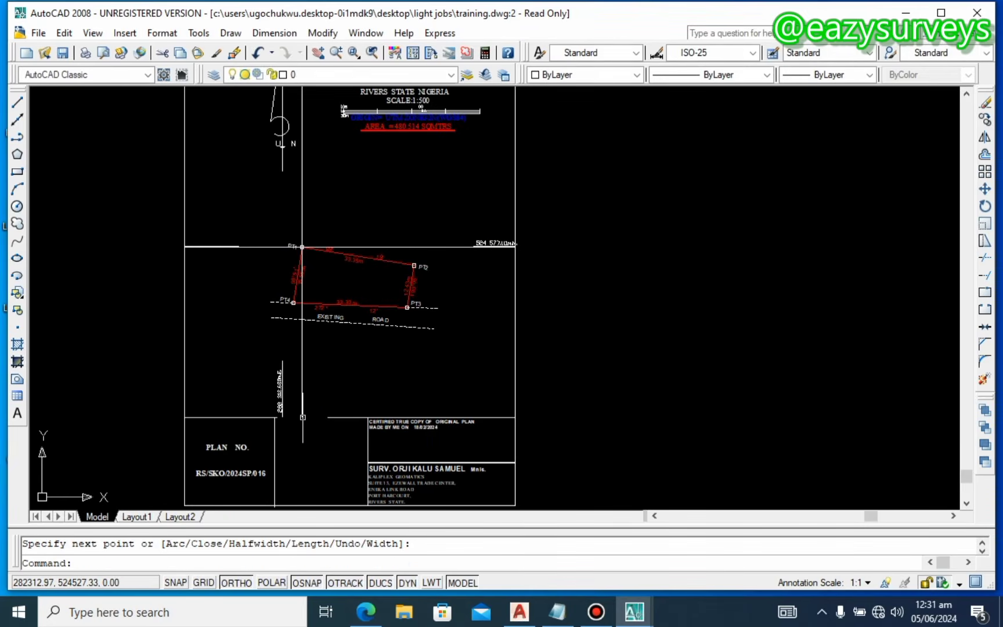
# Step: Move the N letter beside the north arrow
pyautogui.moveTo(269, 256); pyautogui.dragTo(308, 388, button='middle')
pyautogui.scroll(4, 321, 232)
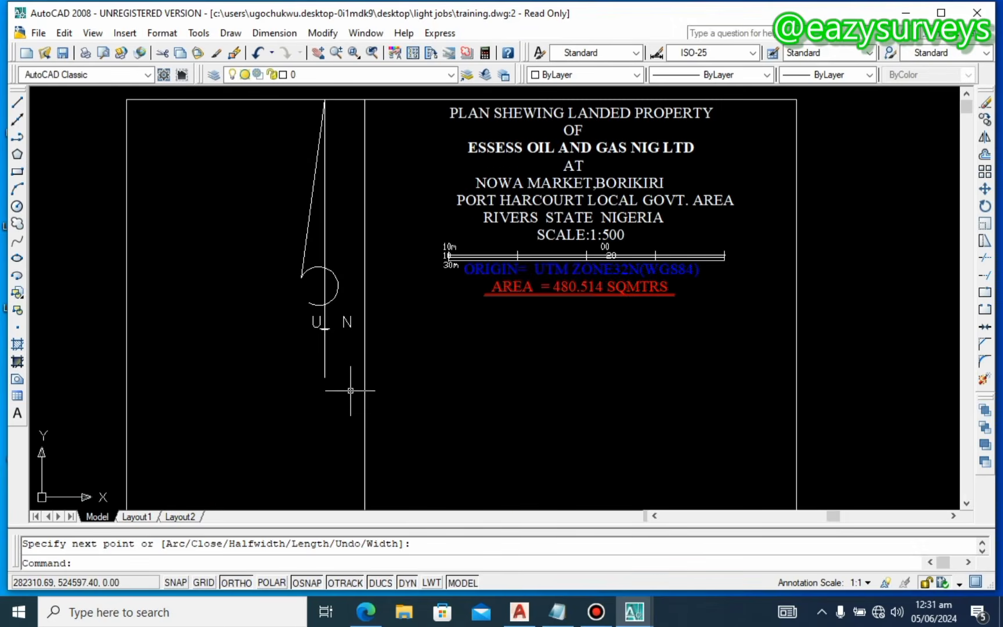
pyautogui.click(317, 318)
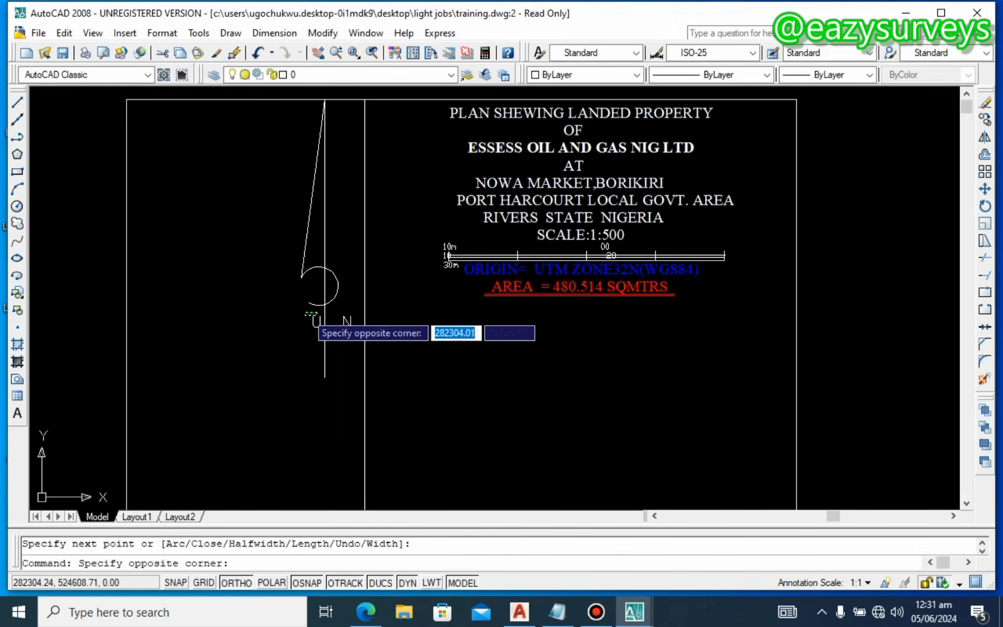
pyautogui.click(313, 317)
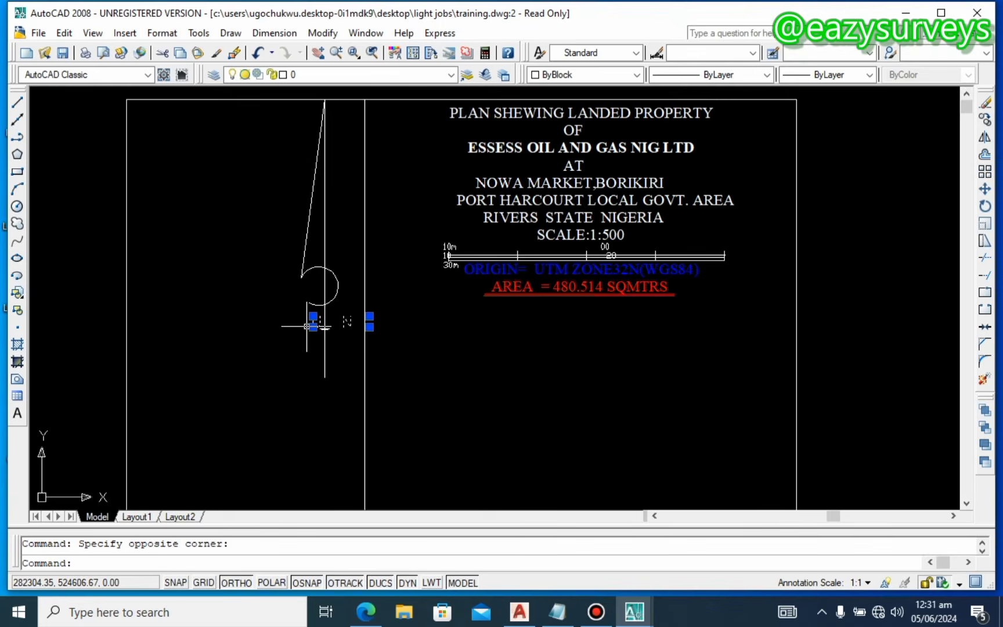
pyautogui.scroll(3, 323, 331)
pyautogui.rightClick(344, 348)
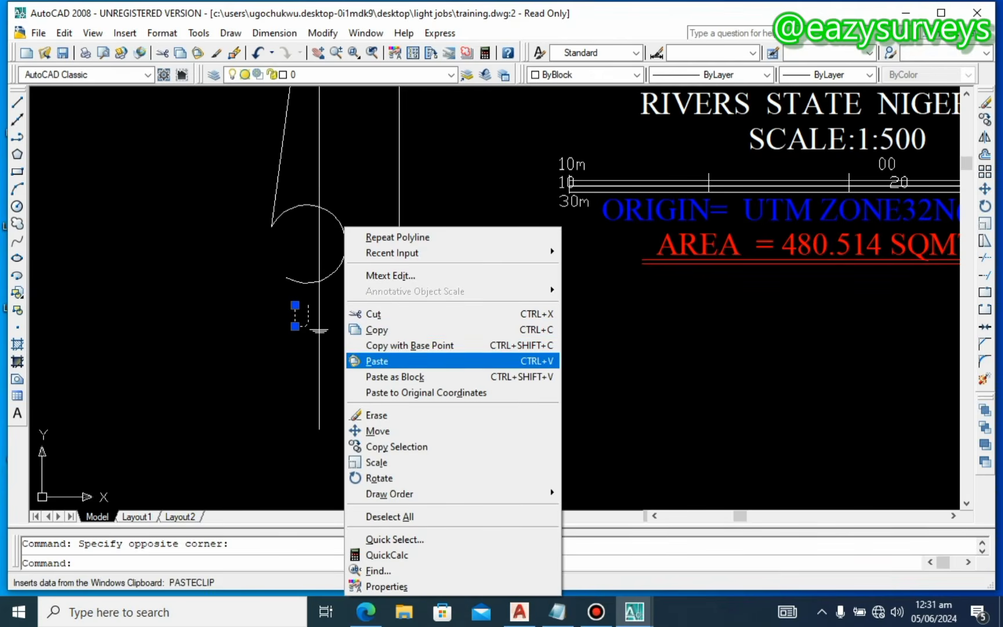
pyautogui.click(378, 431)
pyautogui.click(317, 449)
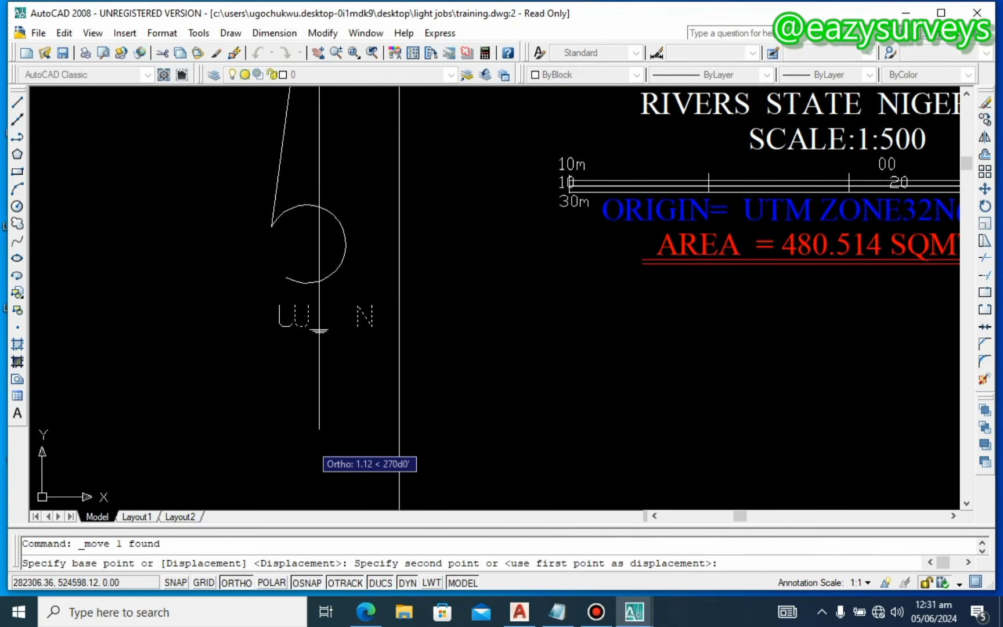
pyautogui.click(311, 442)
# Step: Window-select the whole north arrow and move its tip onto the top end of the vertical grid line
pyautogui.scroll(-4, 328, 369)
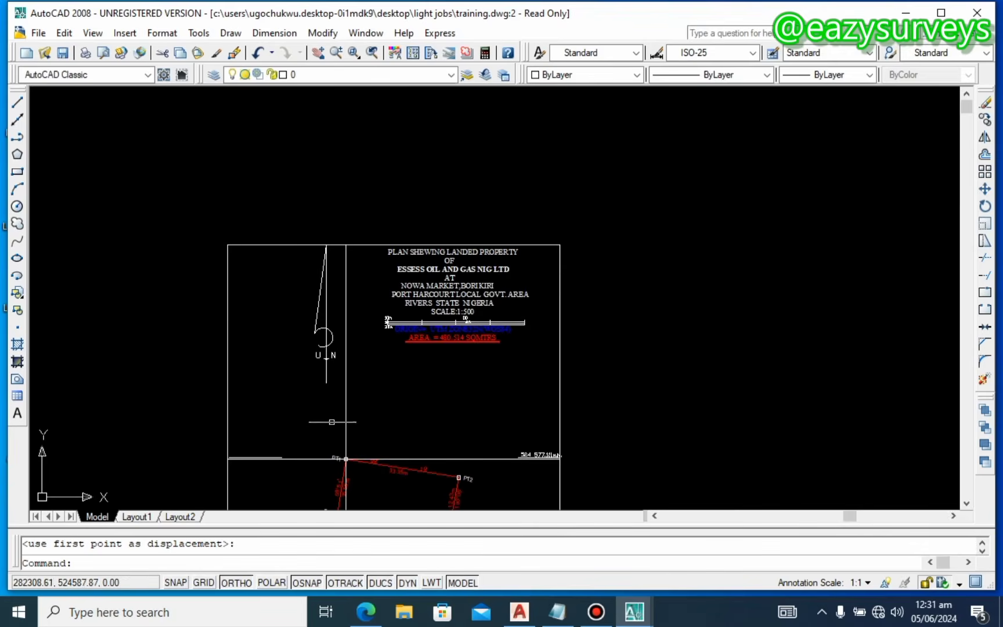
pyautogui.scroll(2, 332, 400)
pyautogui.click(338, 397)
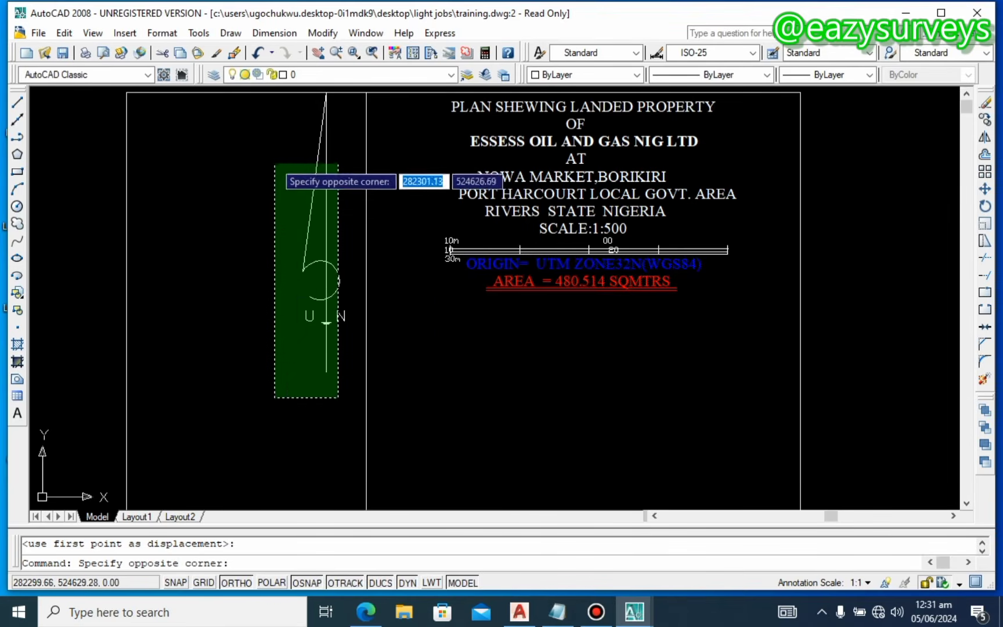
pyautogui.click(269, 127)
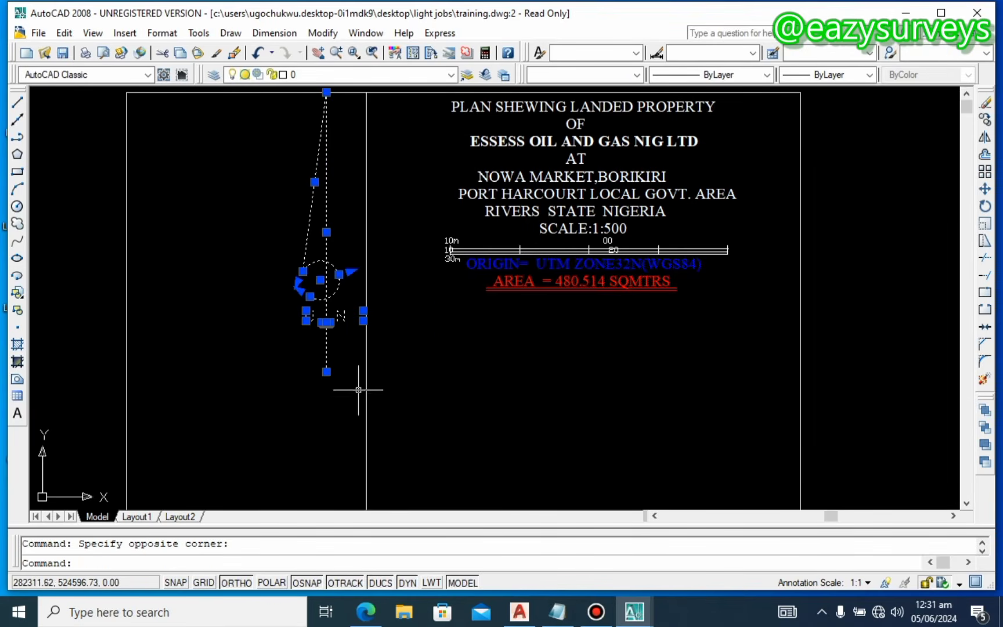
pyautogui.click(335, 391)
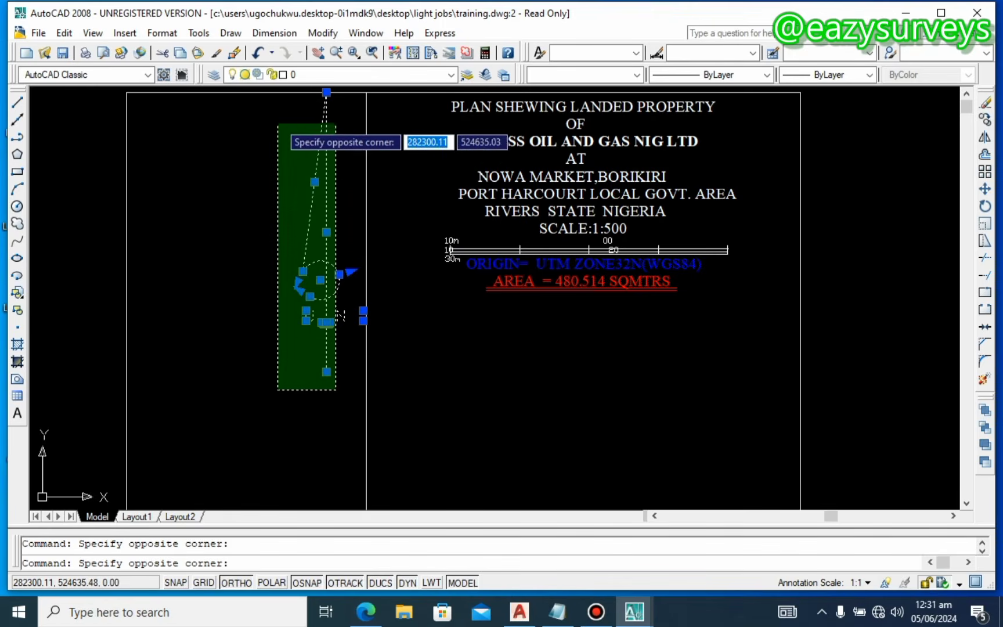
pyautogui.click(276, 112)
pyautogui.moveTo(327, 269); pyautogui.dragTo(349, 393, button='middle')
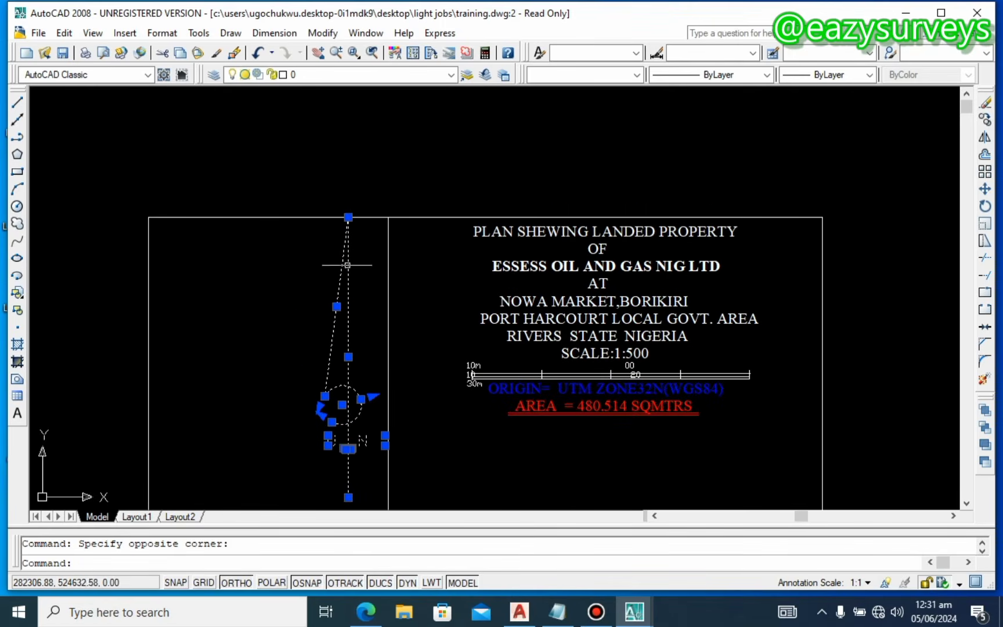
pyautogui.scroll(3, 349, 235)
pyautogui.rightClick(336, 209)
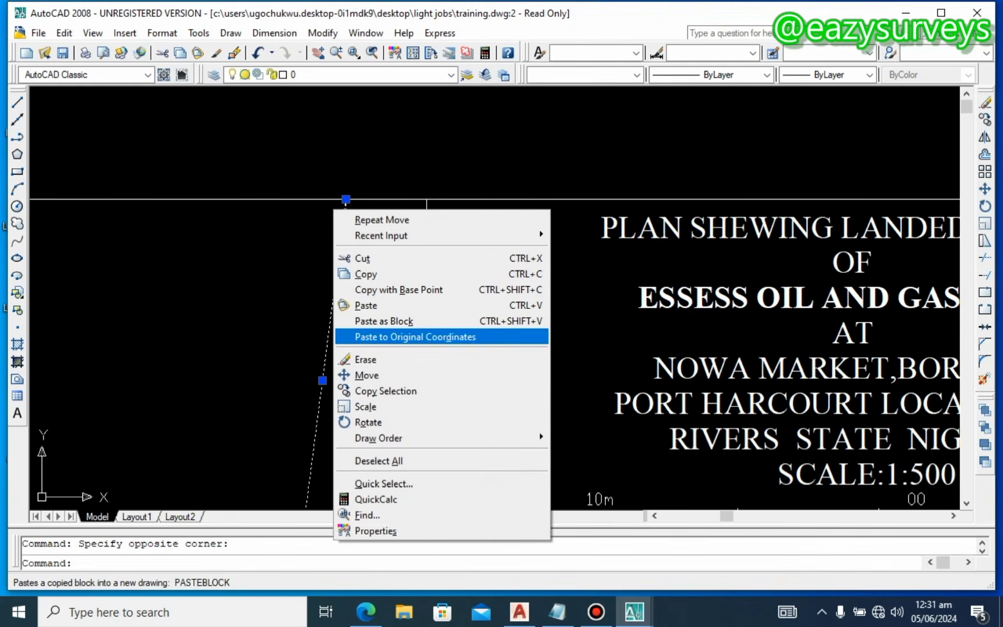
pyautogui.click(369, 376)
pyautogui.scroll(3, 342, 197)
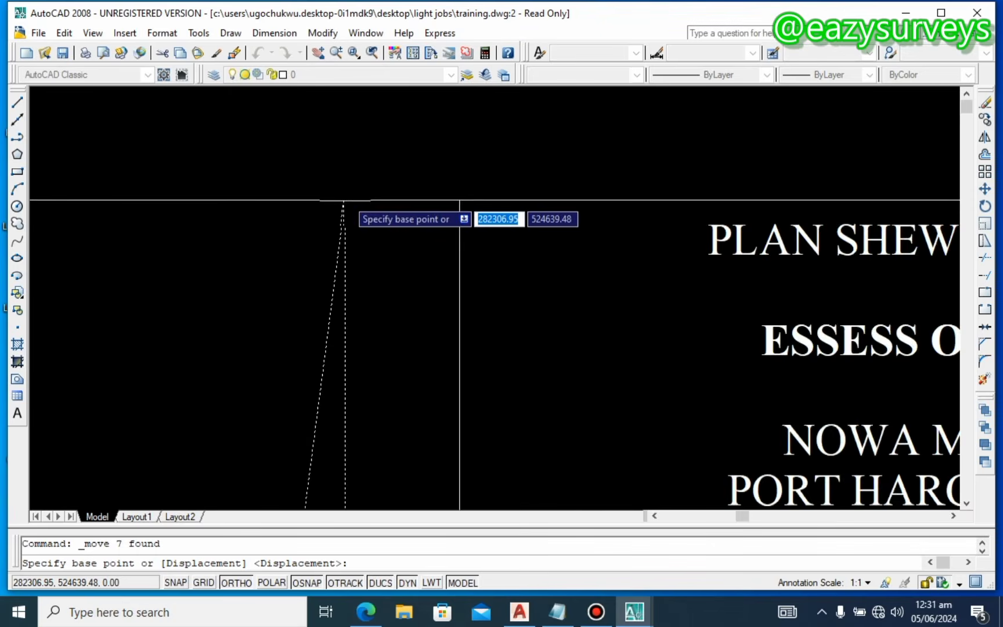
pyautogui.click(344, 200)
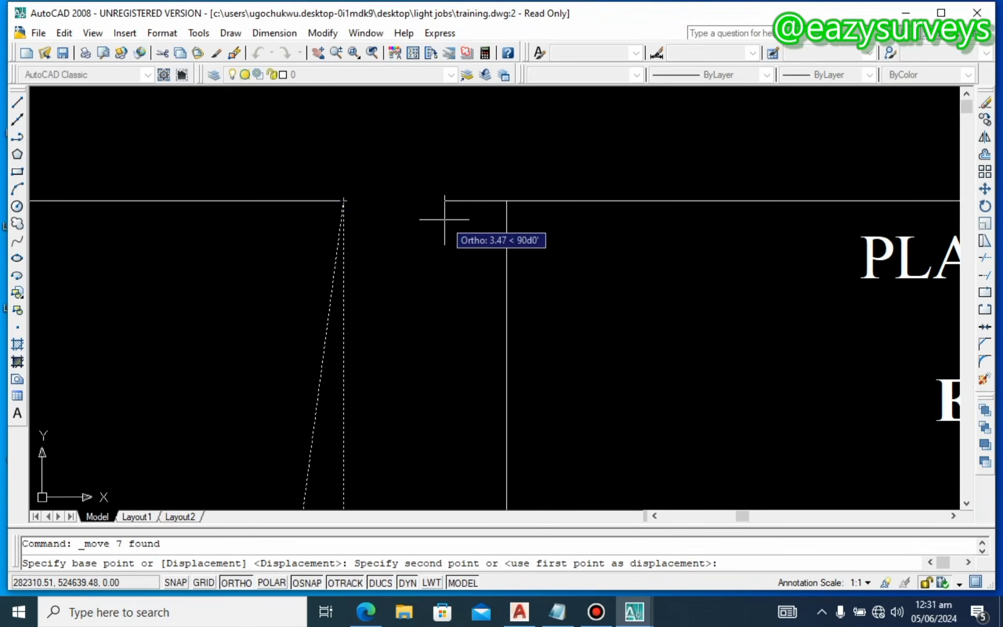
pyautogui.click(506, 200)
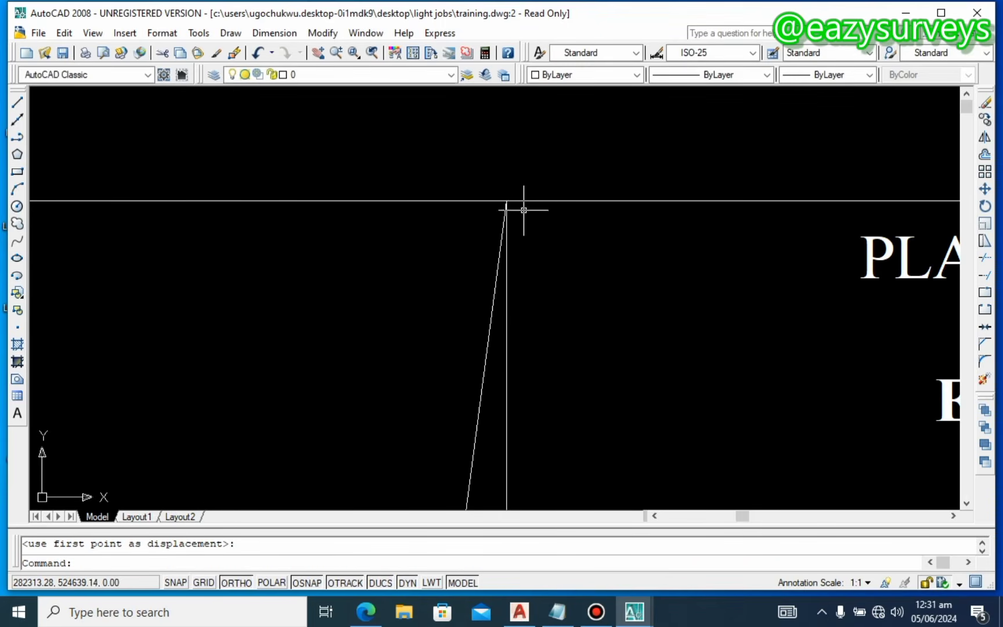
pyautogui.scroll(-4, 507, 201)
pyautogui.scroll(-2, 494, 202)
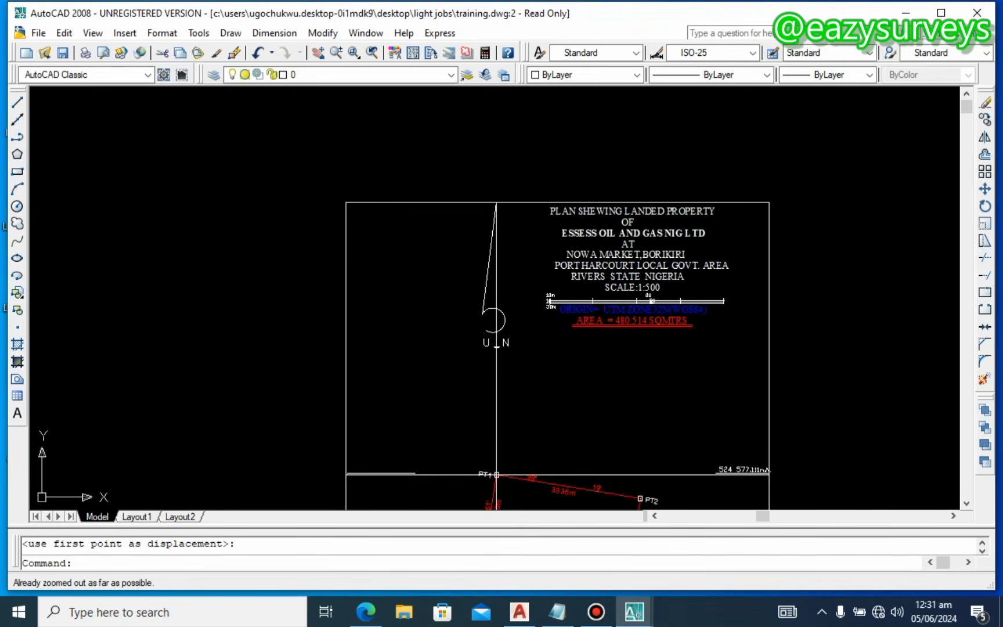
# Step: Select the short line left of PT1, erase it, and restore it with undo
pyautogui.moveTo(497, 475); pyautogui.dragTo(483, 376, button='middle')
pyautogui.scroll(3, 488, 377)
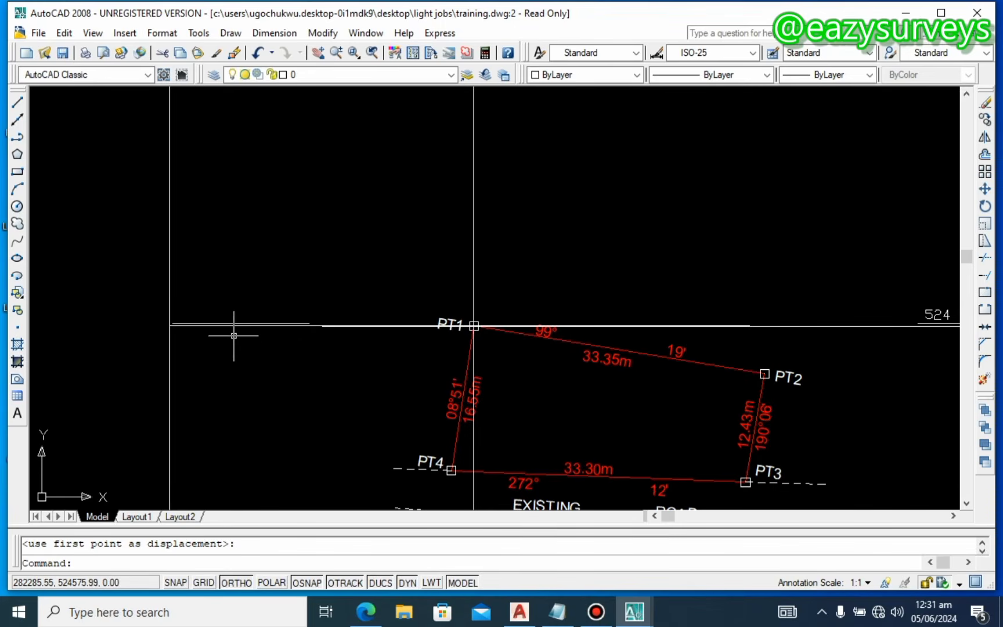
pyautogui.moveTo(234, 336); pyautogui.dragTo(282, 328, button='middle')
pyautogui.scroll(3, 241, 326)
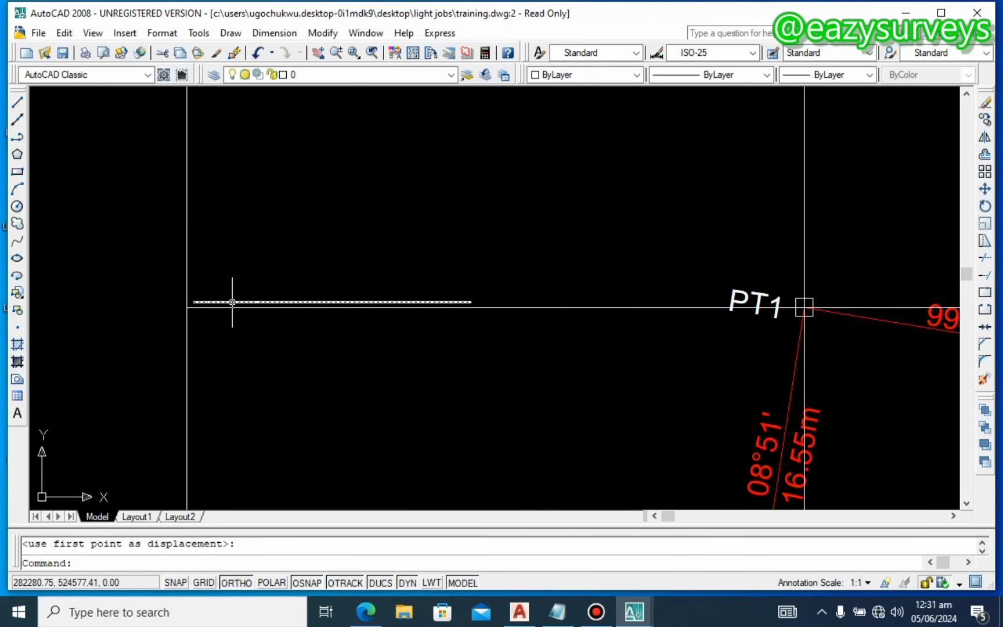
pyautogui.click(232, 302)
pyautogui.rightClick(287, 233)
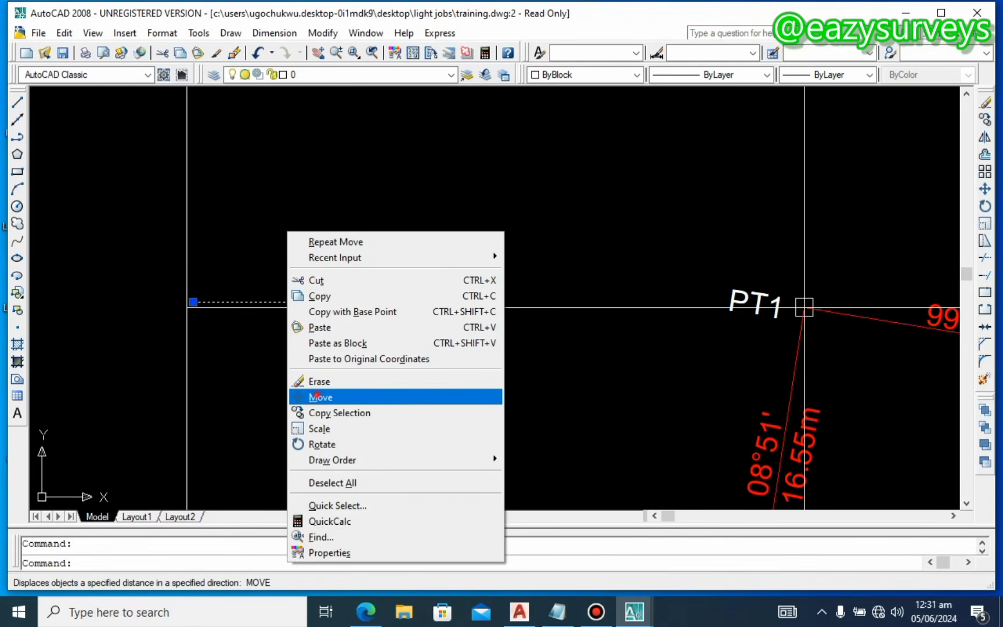
pyautogui.click(319, 382)
pyautogui.hotkey('ctrl', 'z')
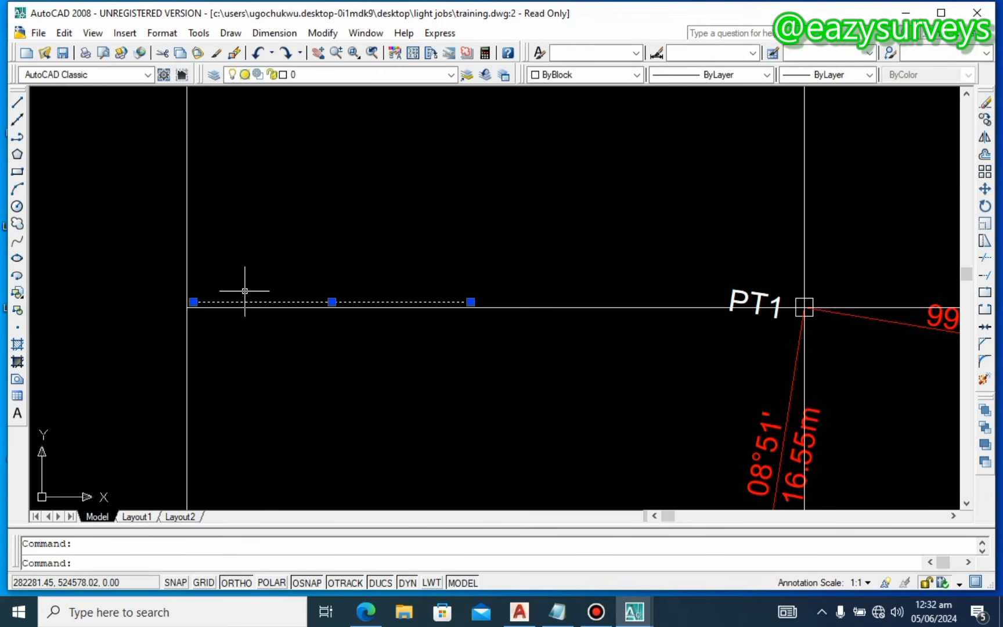
pyautogui.press('Delete')
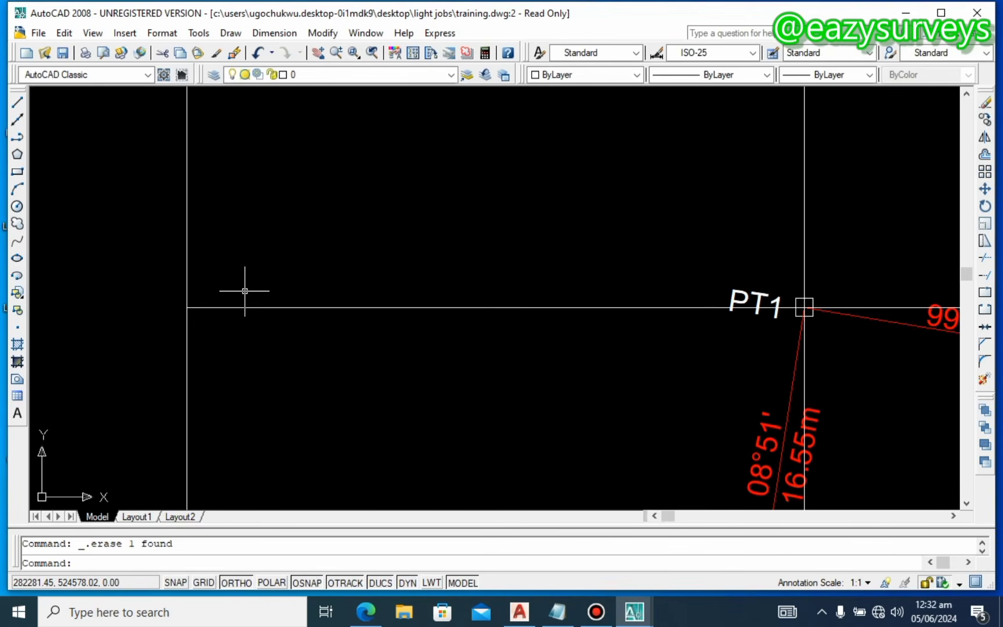
pyautogui.hotkey('ctrl', 'z')
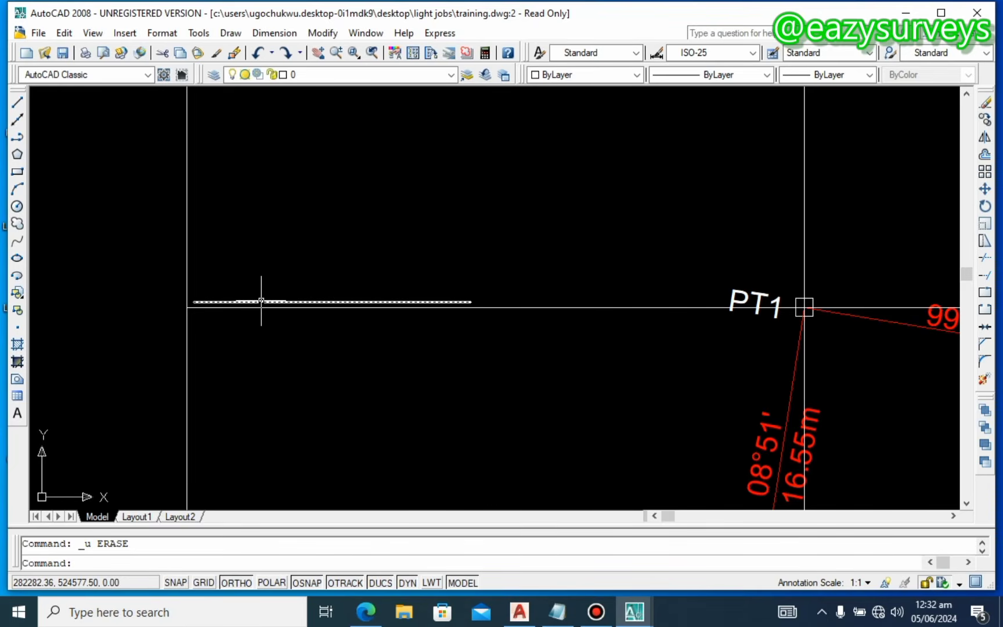
# Step: Move the short line left of PT1 onto the horizontal grid line through PT1
pyautogui.rightClick(189, 311)
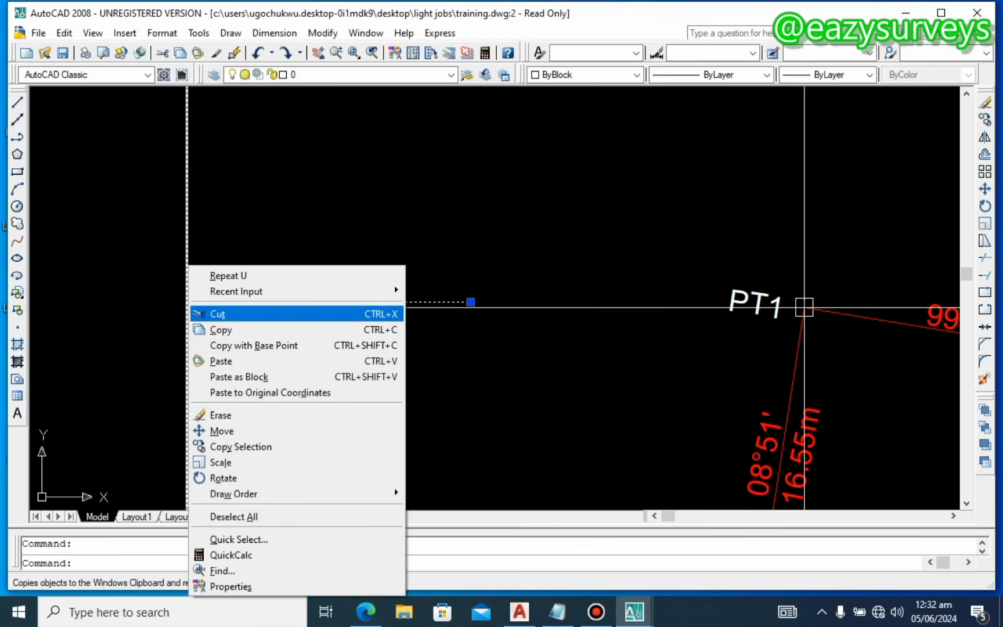
pyautogui.click(221, 432)
pyautogui.scroll(2, 193, 310)
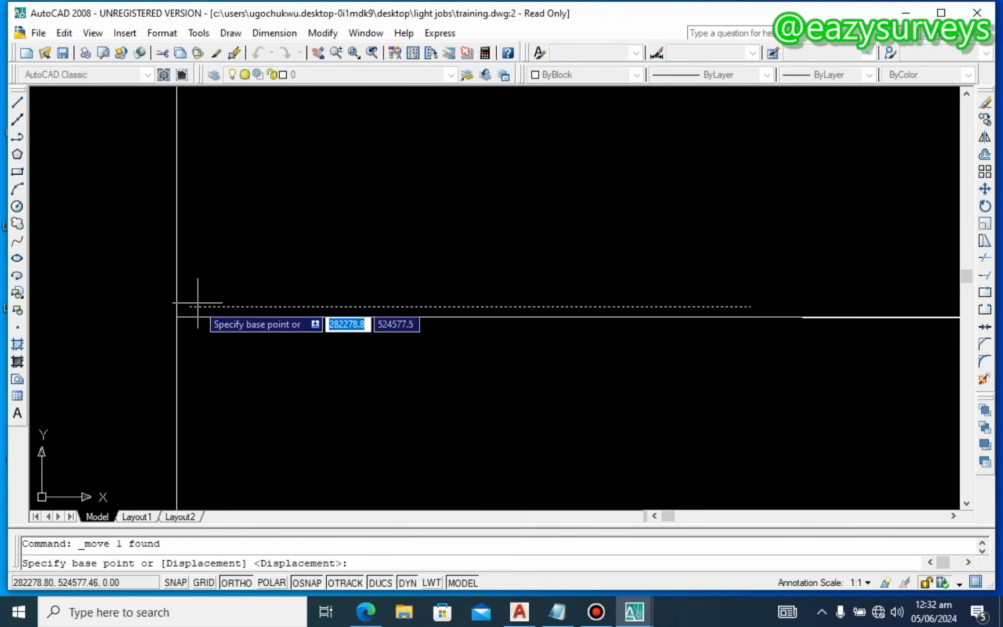
pyautogui.click(190, 307)
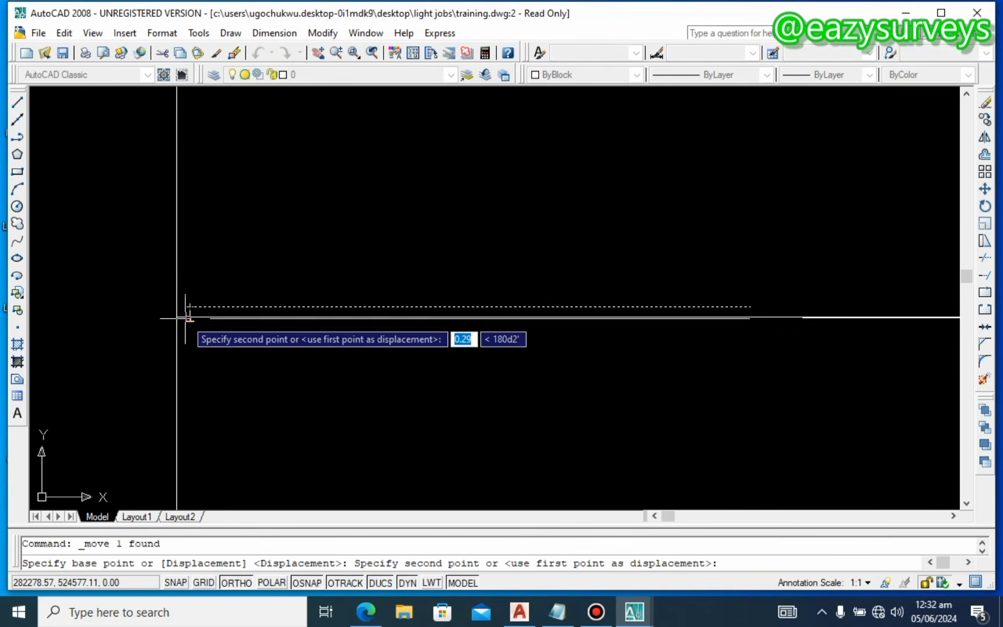
pyautogui.click(180, 317)
pyautogui.scroll(-4, 180, 317)
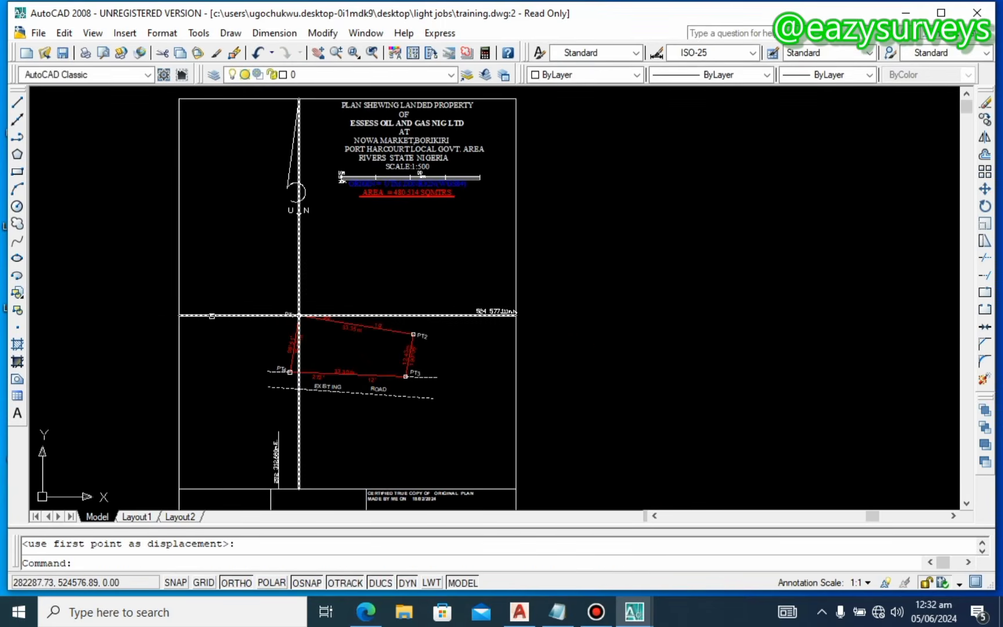
pyautogui.scroll(3, 497, 323)
pyautogui.scroll(4, 497, 322)
# Step: Nudge the 524 577.111m.N. label slightly along the horizontal grid line
pyautogui.click(488, 288)
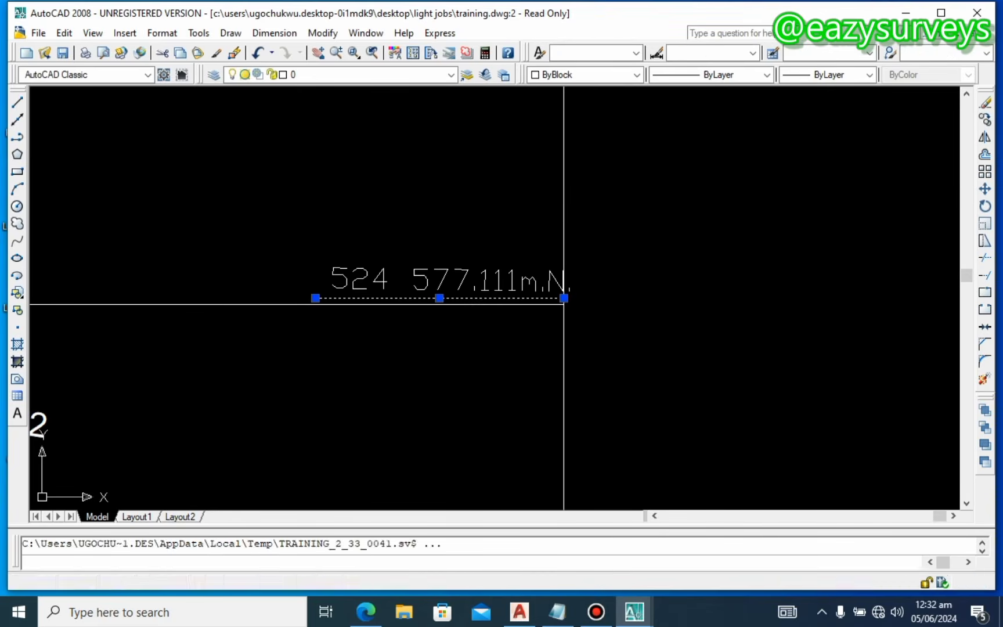
pyautogui.rightClick(495, 258)
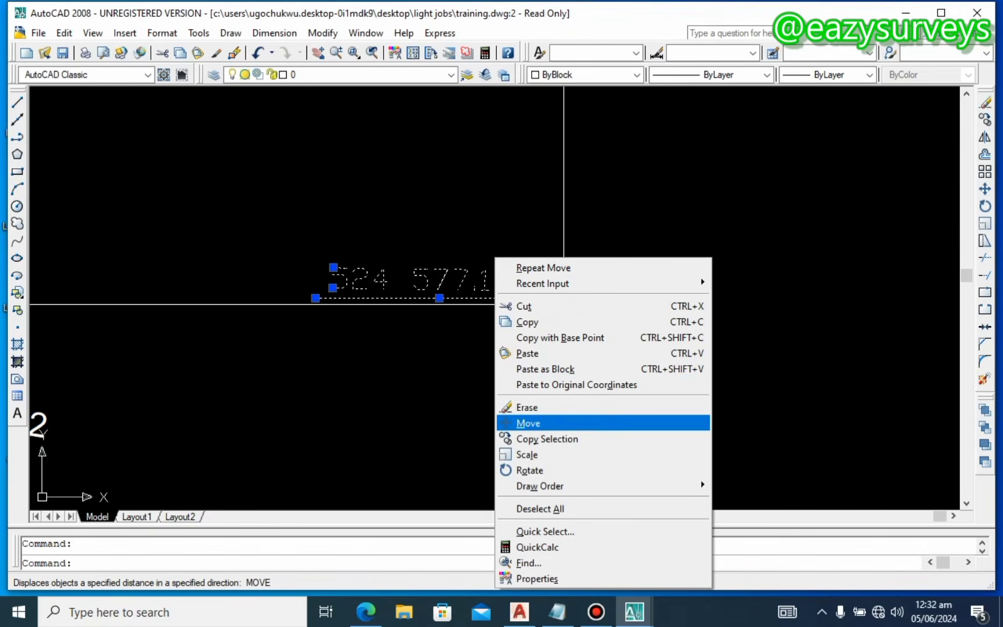
pyautogui.click(529, 422)
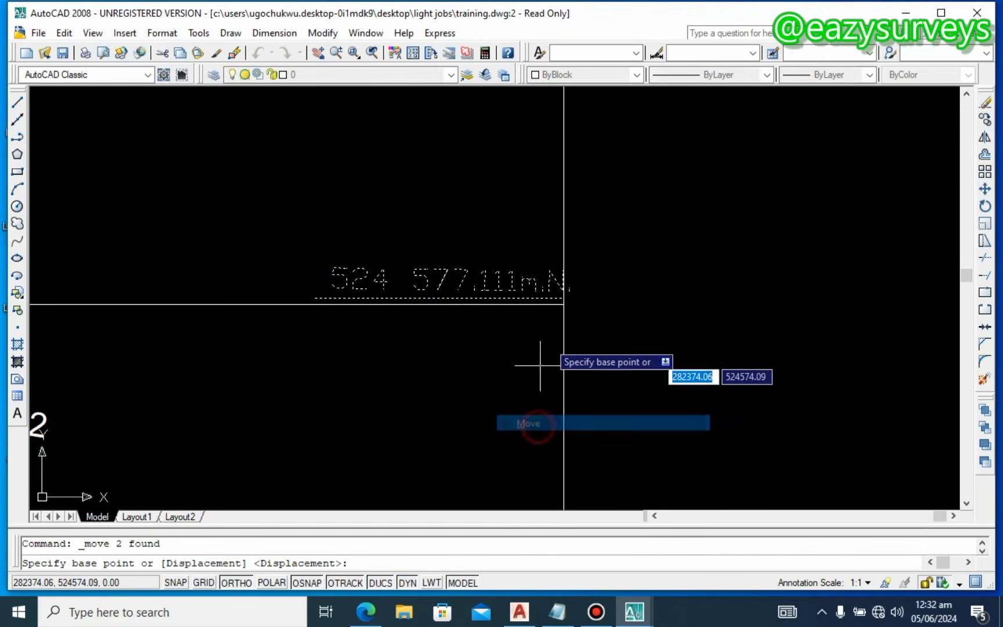
pyautogui.click(564, 304)
pyautogui.click(562, 303)
pyautogui.scroll(-4, 561, 303)
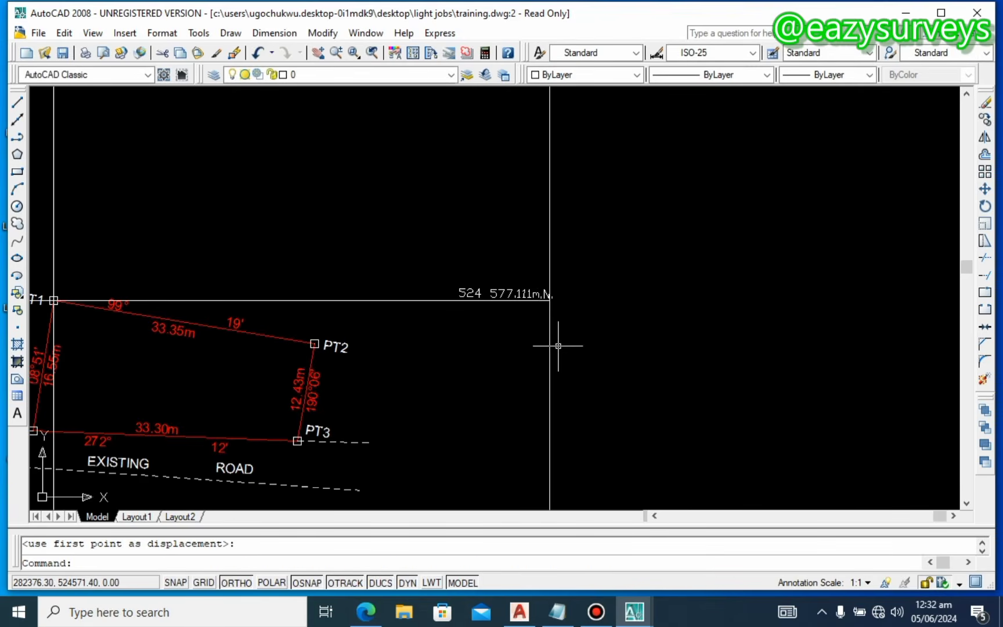
pyautogui.scroll(3, 512, 306)
pyautogui.click(528, 266)
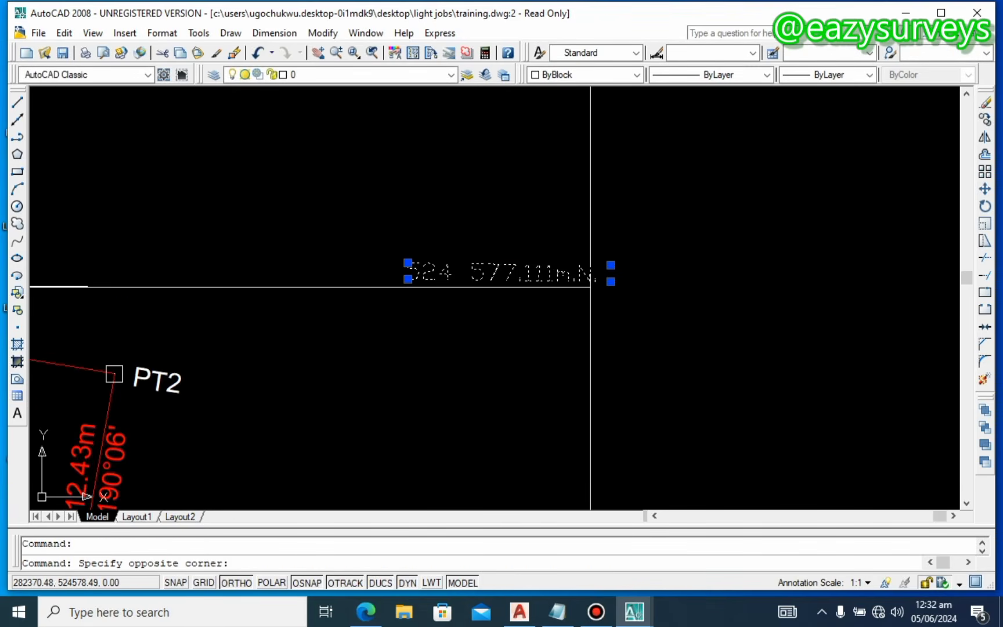
pyautogui.click(505, 266)
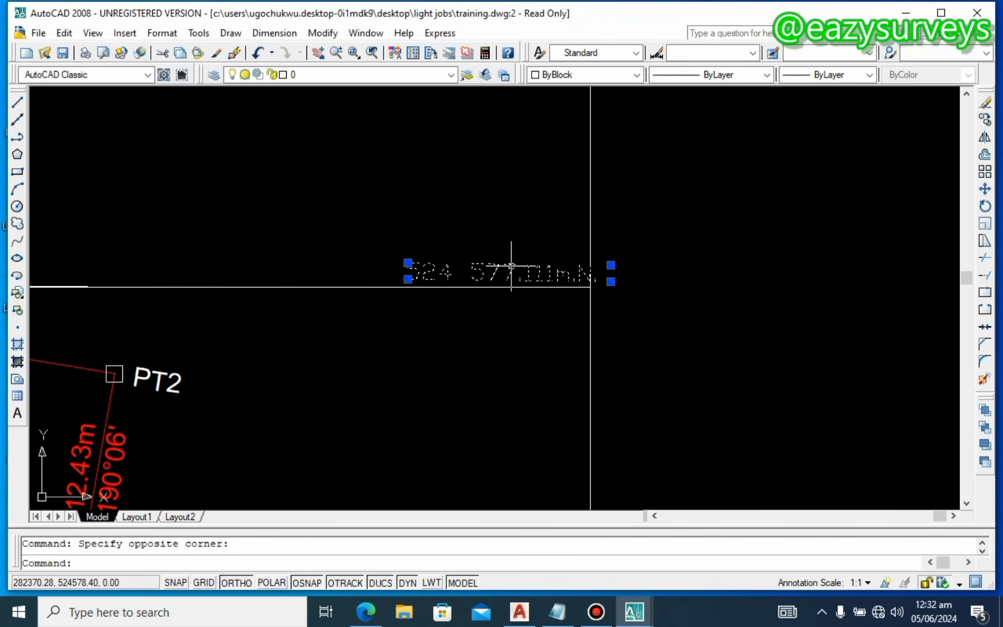
pyautogui.press('Escape')
# Step: Move the vertical 282 312.680m.E label onto the grid line corner just above the title block
pyautogui.scroll(-5, 514, 271)
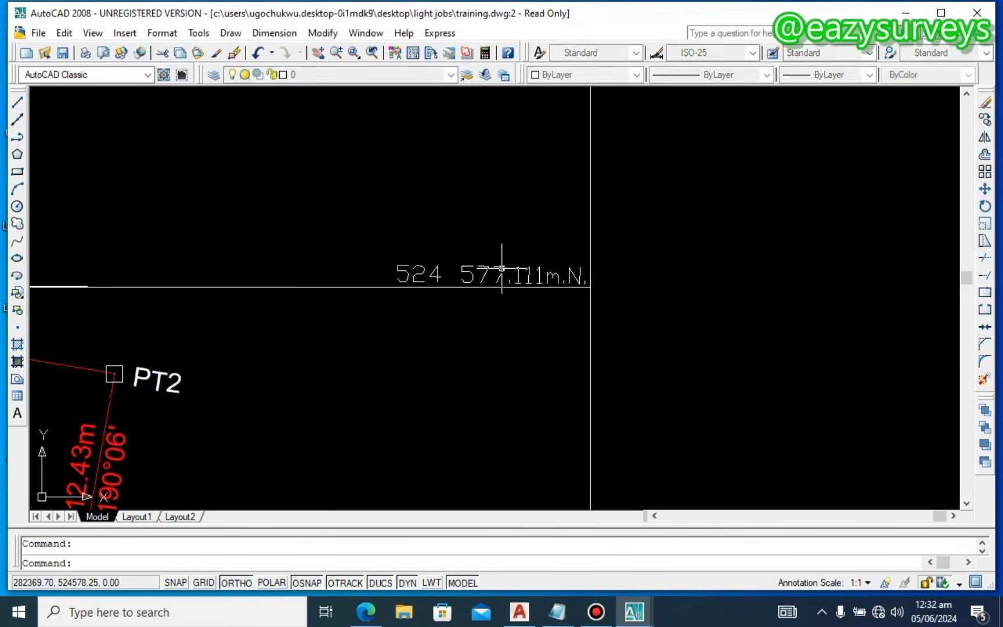
pyautogui.moveTo(478, 338); pyautogui.dragTo(520, 325, button='middle')
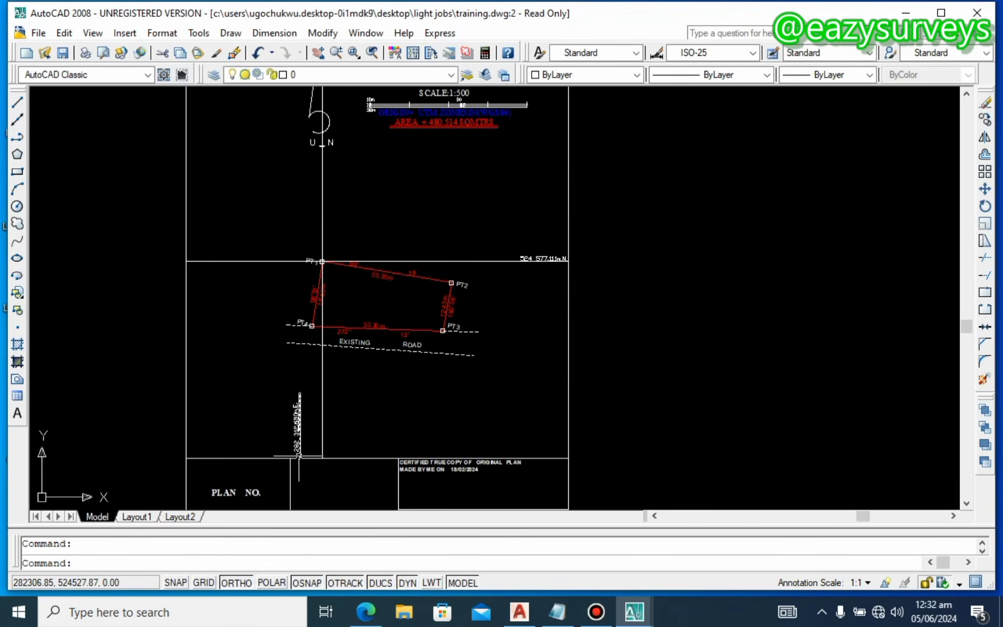
pyautogui.scroll(3, 299, 455)
pyautogui.click(353, 362)
pyautogui.click(289, 357)
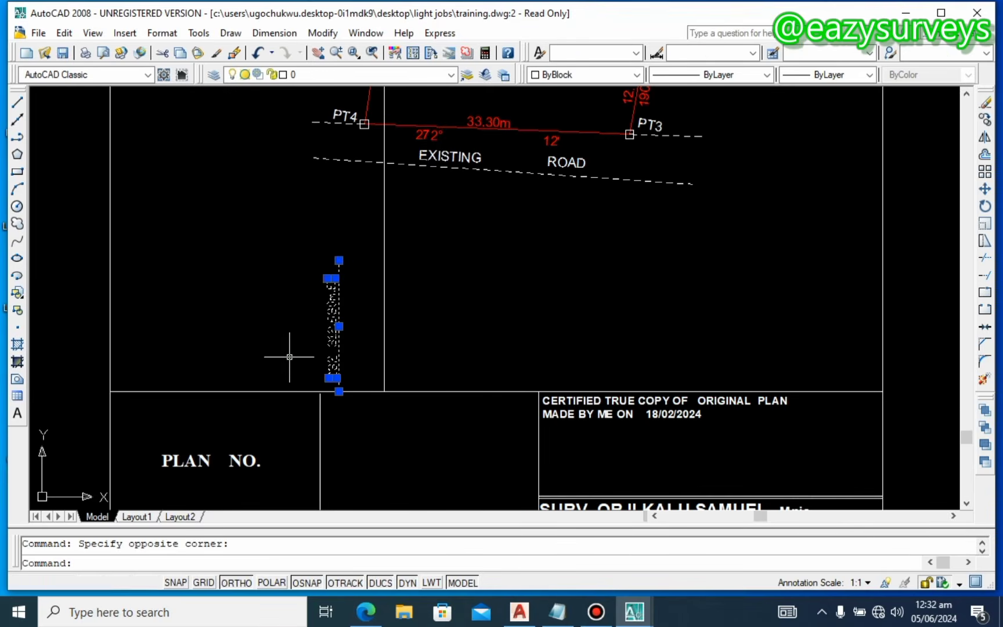
pyautogui.rightClick(289, 358)
pyautogui.click(322, 191)
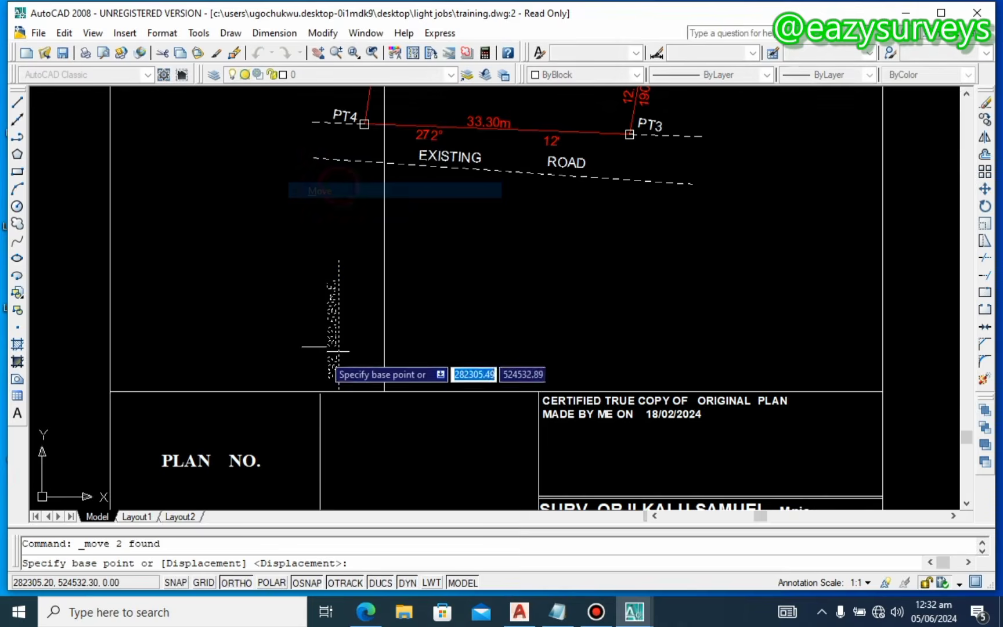
pyautogui.scroll(4, 338, 350)
pyautogui.click(321, 363)
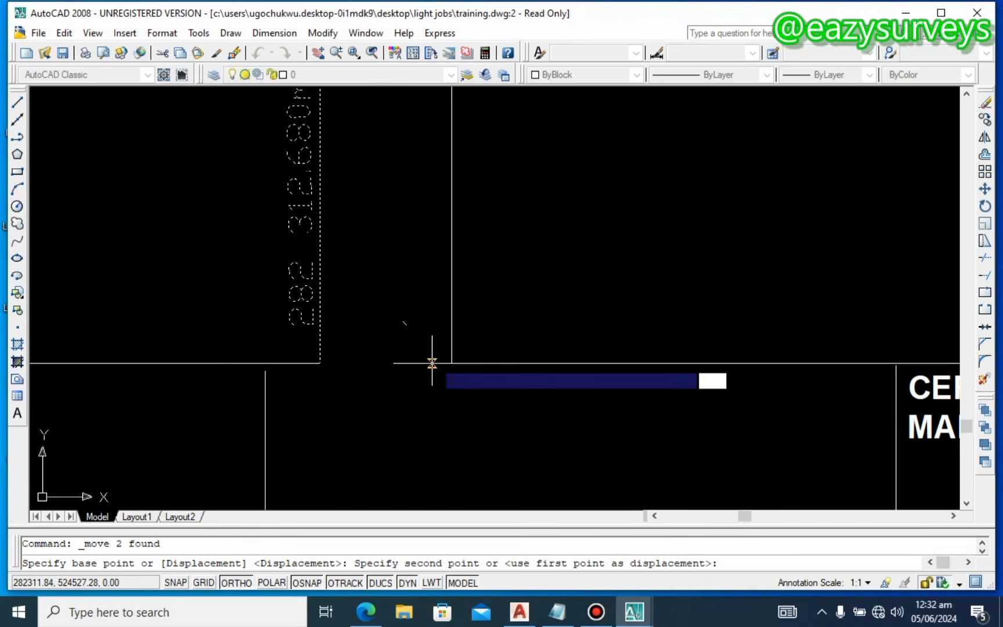
pyautogui.click(451, 363)
pyautogui.scroll(-5, 464, 347)
pyautogui.moveTo(499, 317); pyautogui.dragTo(472, 418, button='middle')
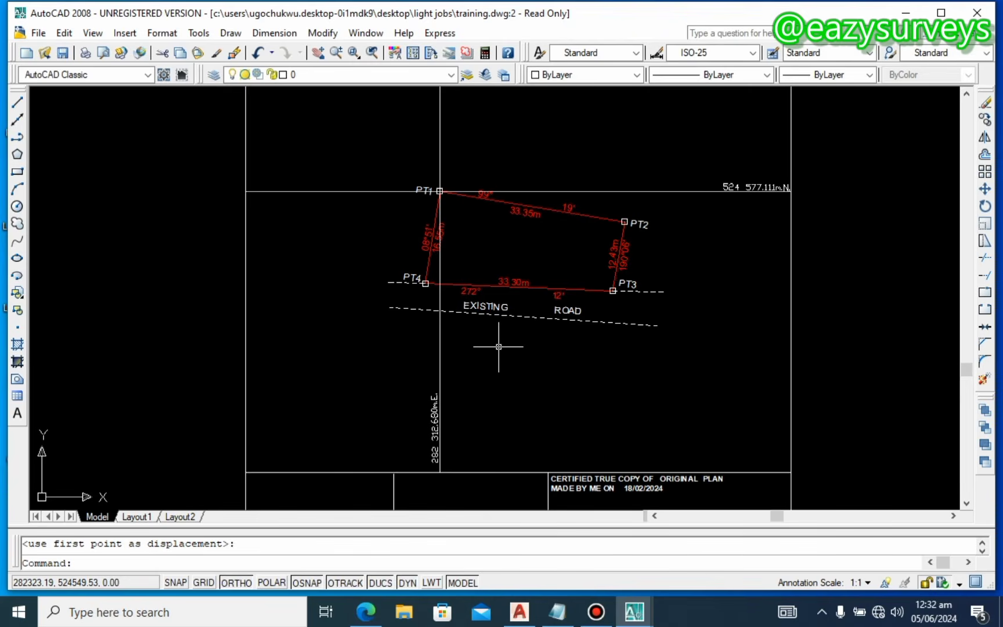
# Step: Crossing-select the white grid lines through PT1 and delete them
pyautogui.scroll(-6, 659, 214)
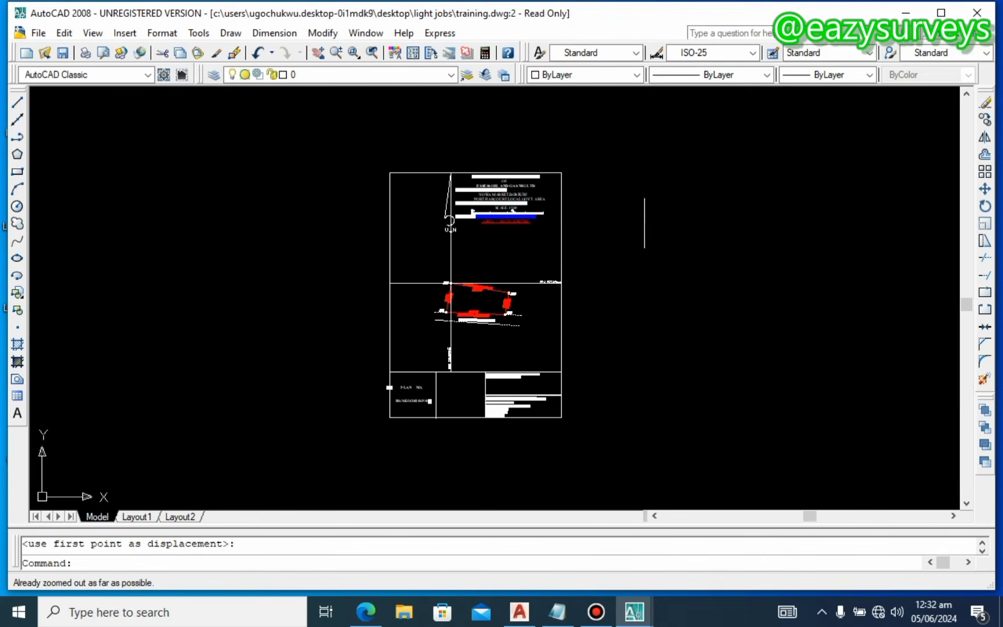
pyautogui.scroll(3, 424, 287)
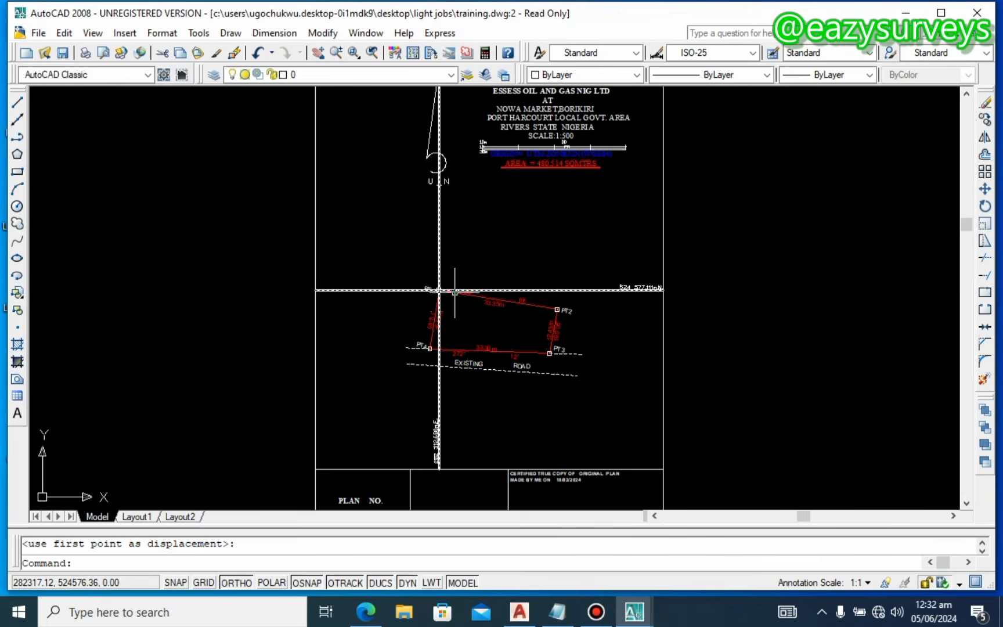
pyautogui.scroll(3, 420, 288)
pyautogui.scroll(3, 420, 288)
pyautogui.scroll(-6, 426, 277)
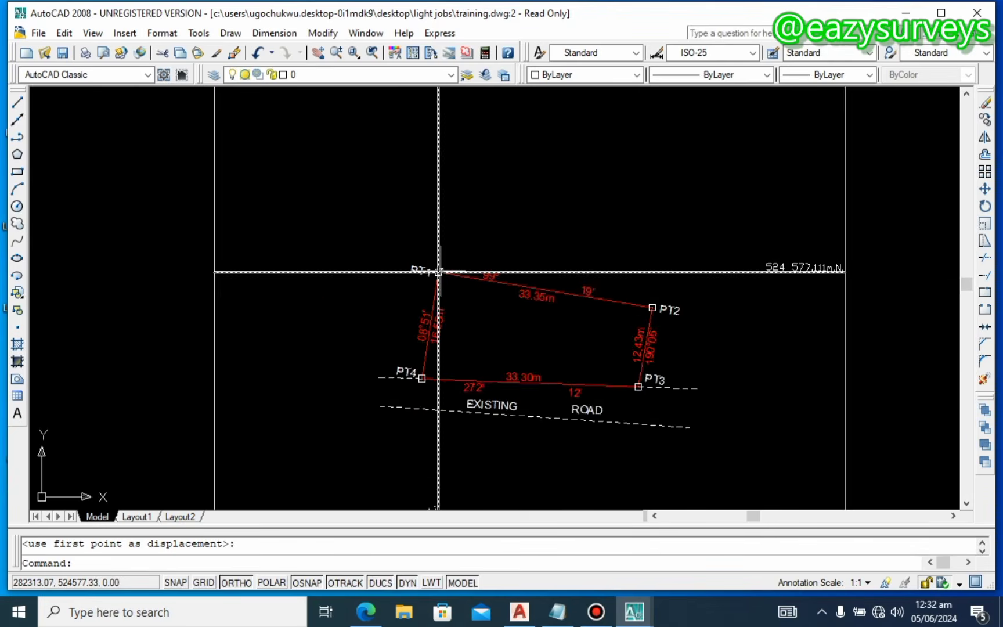
pyautogui.scroll(5, 366, 266)
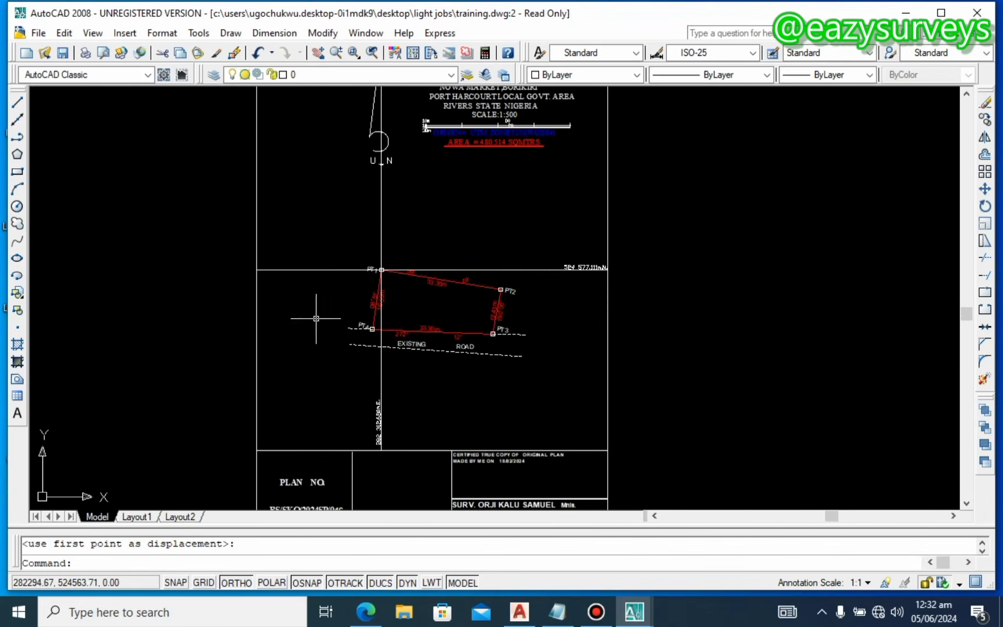
pyautogui.scroll(4, 366, 266)
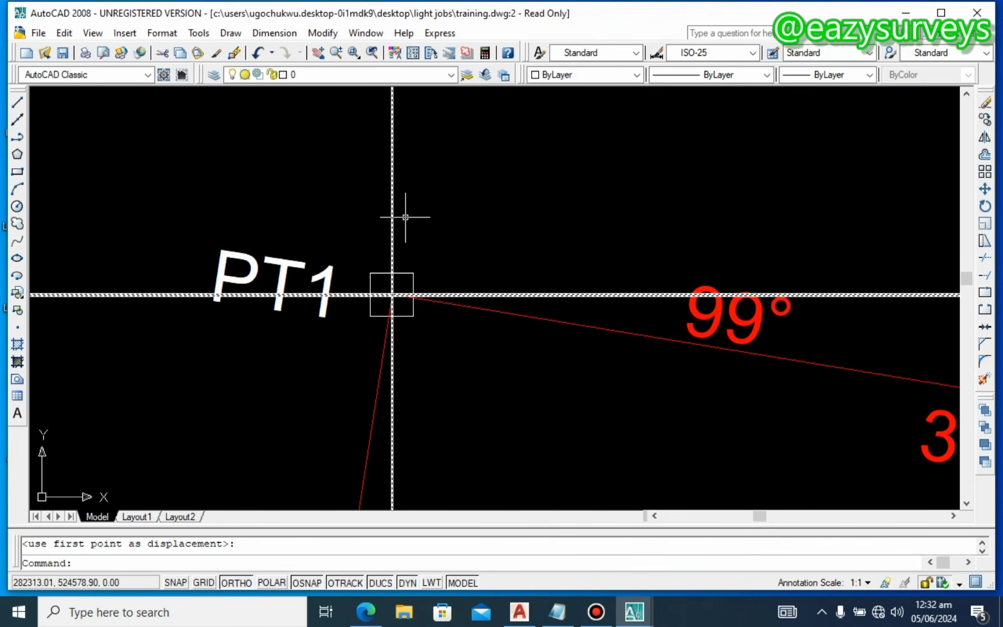
pyautogui.scroll(-5, 412, 208)
pyautogui.click(428, 170)
pyautogui.click(347, 163)
pyautogui.scroll(-6, 381, 224)
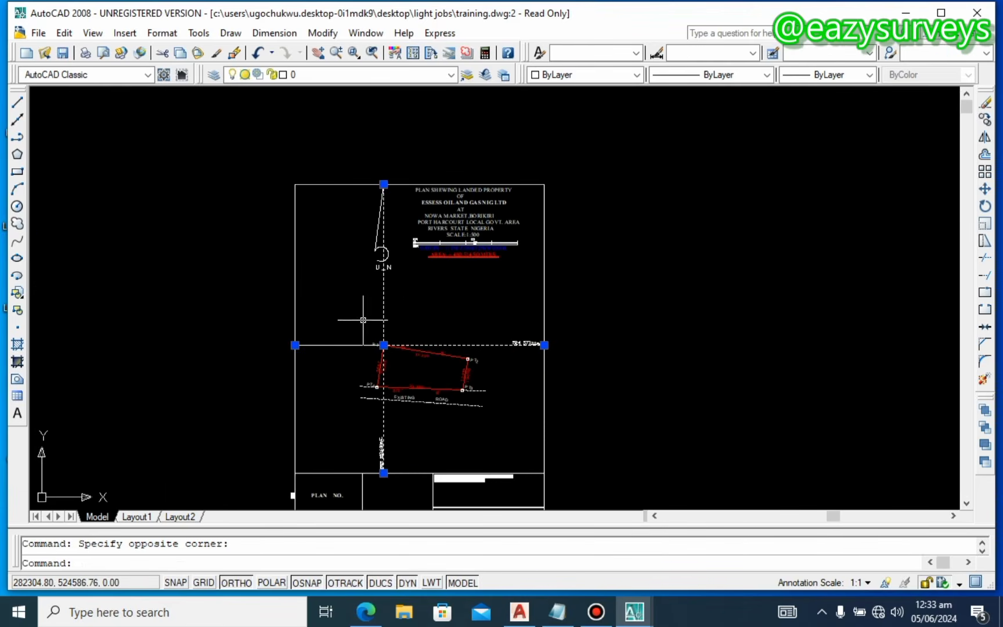
pyautogui.scroll(4, 363, 358)
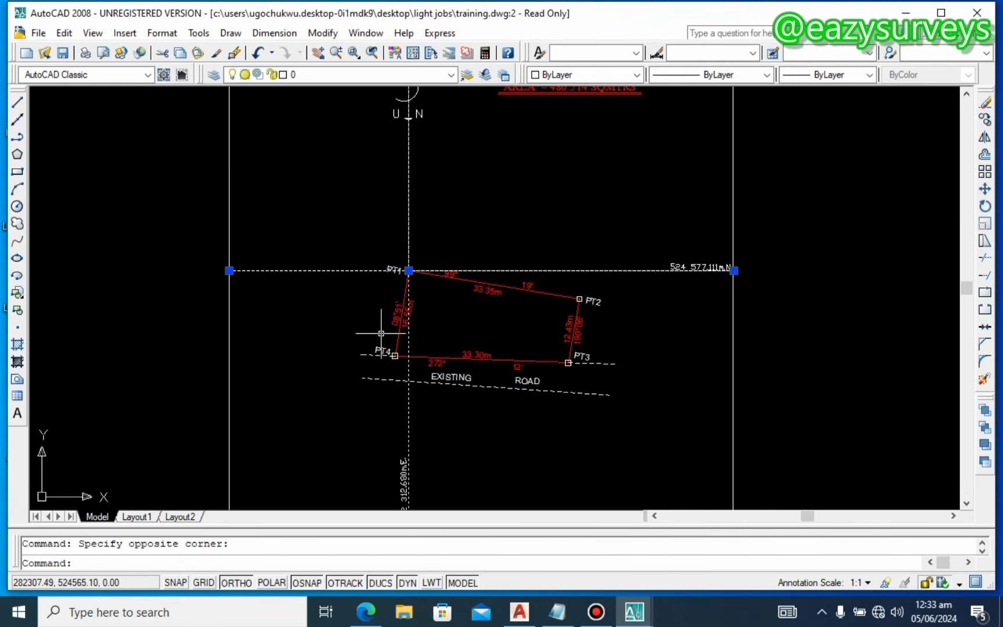
pyautogui.press('Delete')
pyautogui.scroll(5, 407, 310)
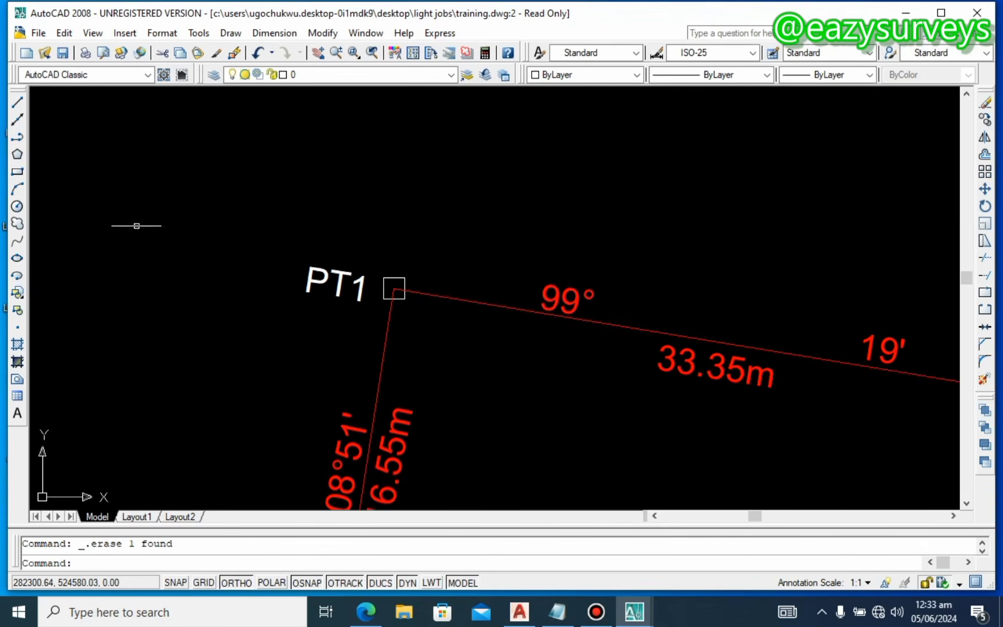
pyautogui.click(17, 102)
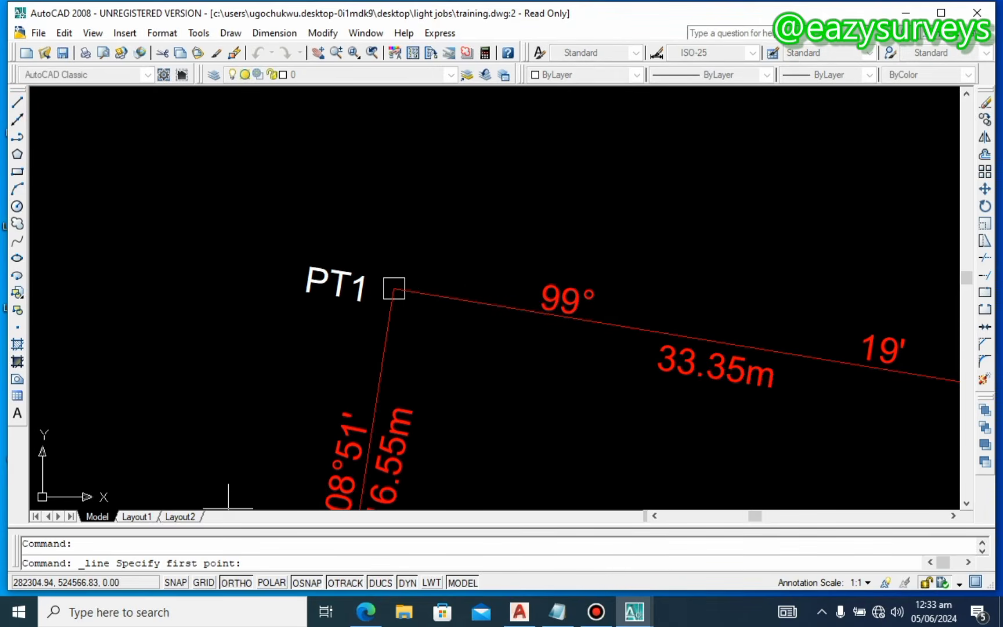
# Step: Draw a short line from PT1 to the left and clear a trial selection
pyautogui.click(394, 289)
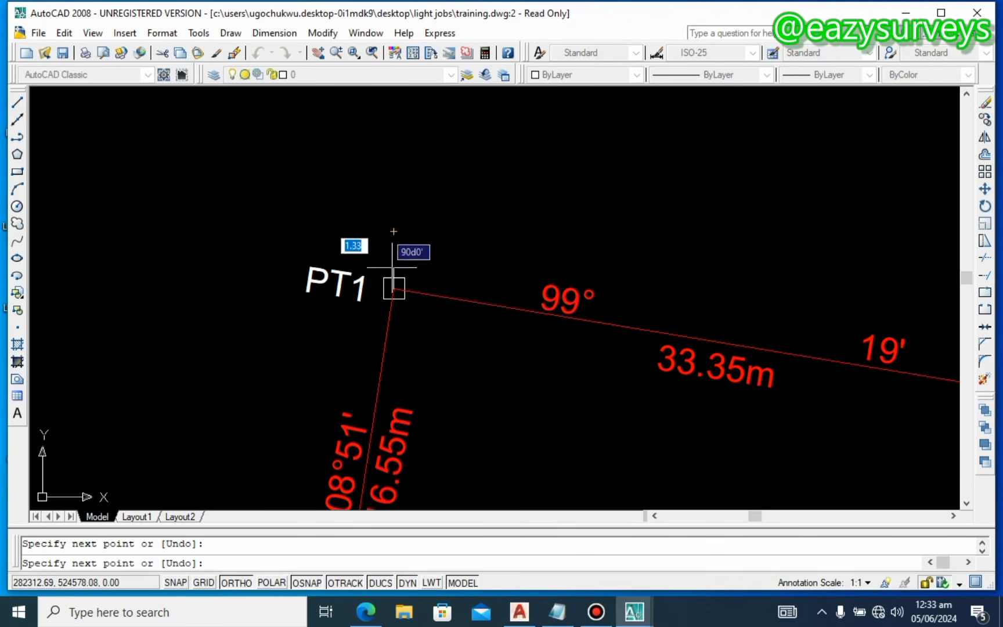
pyautogui.click(393, 288)
pyautogui.click(350, 289)
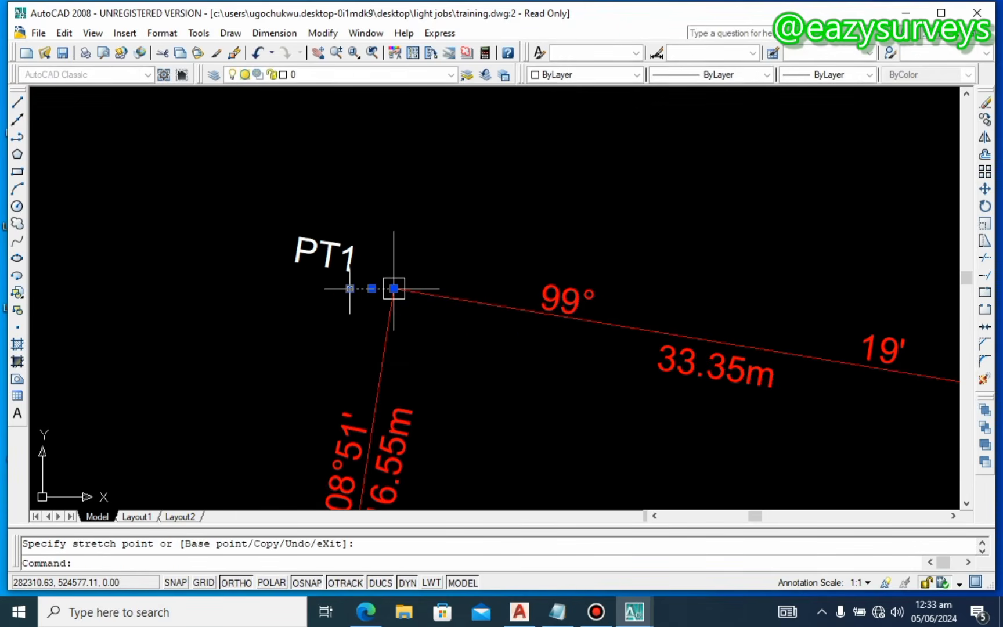
pyautogui.press('Escape')
pyautogui.click(397, 247)
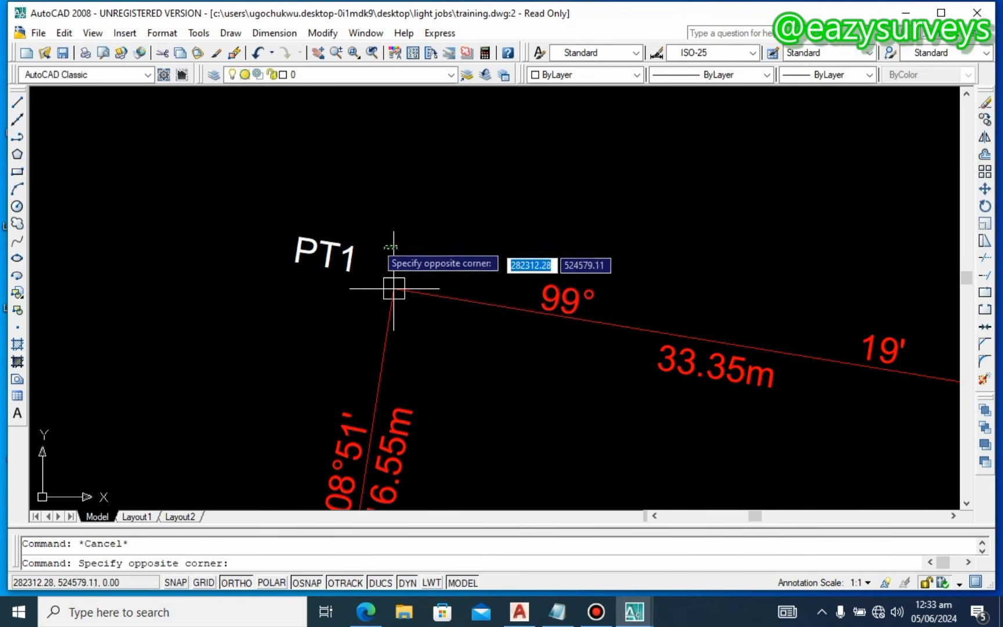
pyautogui.click(378, 230)
pyautogui.click(393, 230)
pyautogui.press('Escape')
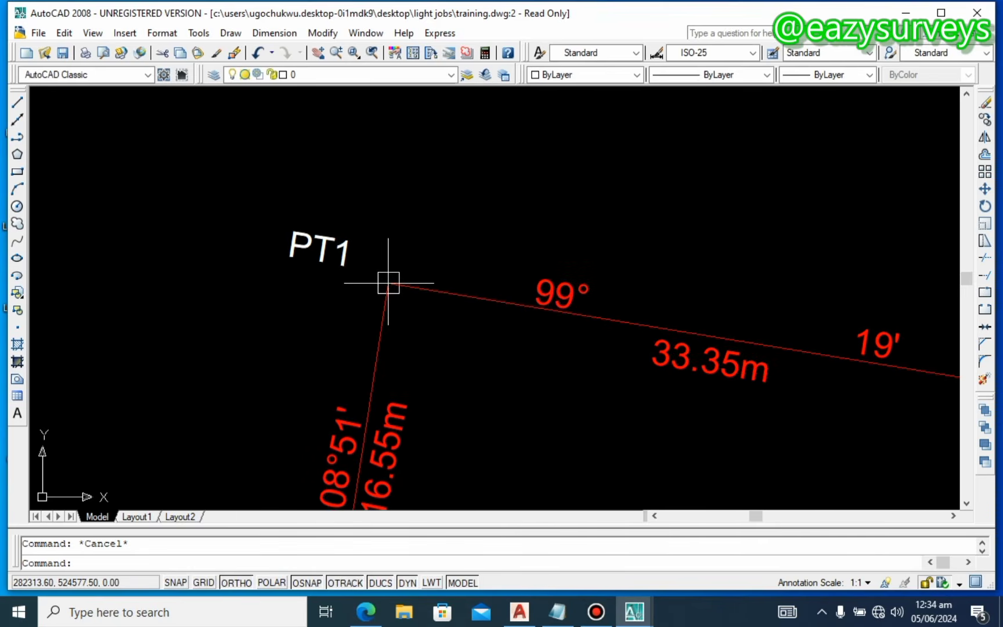
pyautogui.scroll(3, 366, 267)
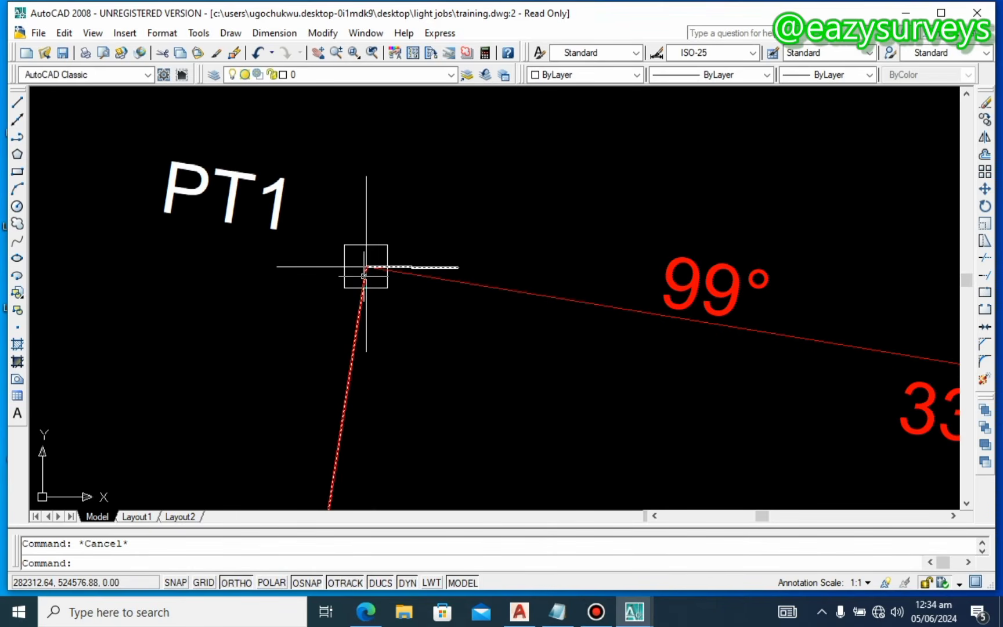
pyautogui.scroll(2, 366, 267)
# Step: Select the four short lines around PT1 and set their colour to Blue
pyautogui.click(478, 269)
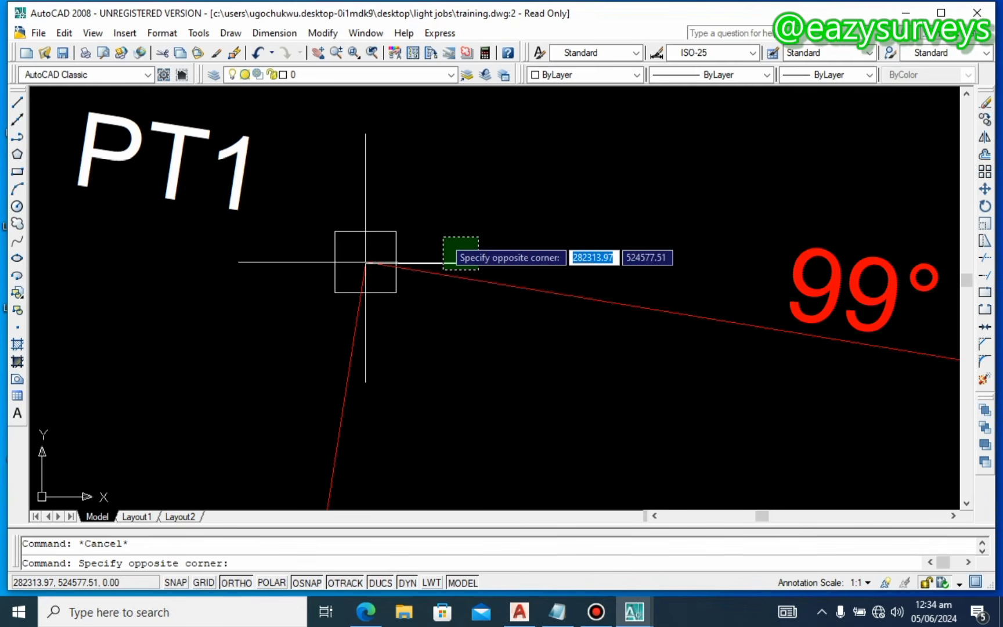
pyautogui.click(444, 231)
pyautogui.scroll(-2, 398, 191)
pyautogui.click(384, 194)
pyautogui.click(358, 187)
pyautogui.click(341, 243)
pyautogui.click(318, 221)
pyautogui.click(398, 284)
pyautogui.click(374, 293)
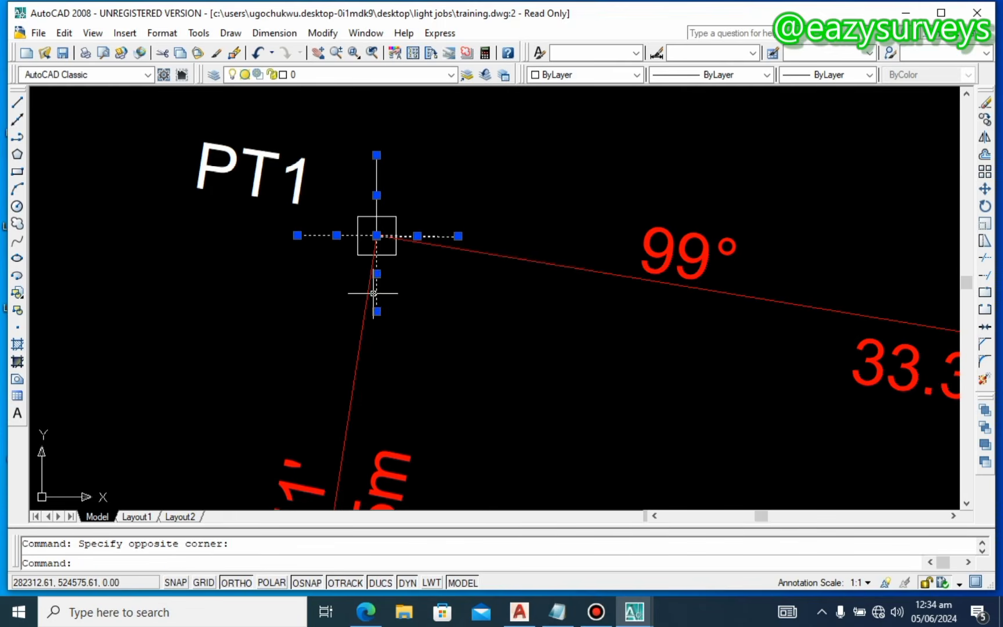
pyautogui.click(580, 75)
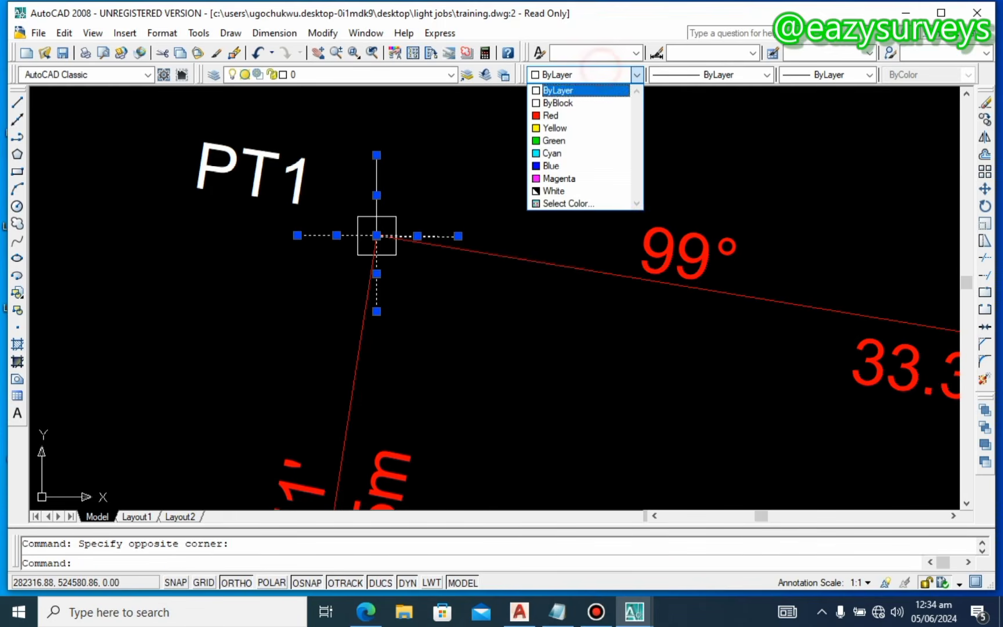
pyautogui.click(551, 166)
pyautogui.press('Escape')
pyautogui.scroll(-5, 467, 241)
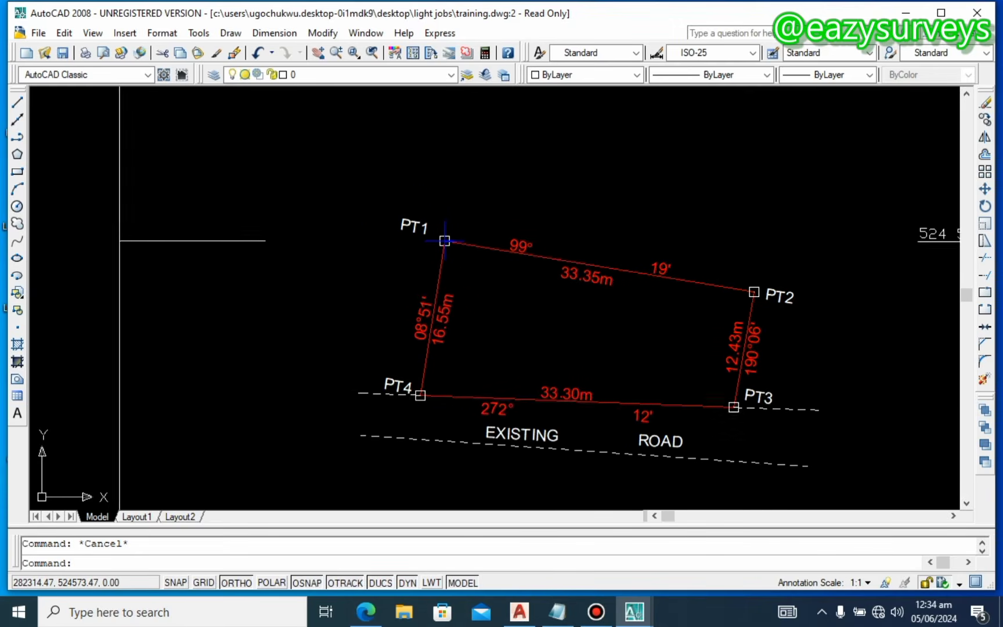
# Step: Zoom to the drawing extents to show the whole plan sheet
pyautogui.moveTo(462, 274); pyautogui.dragTo(424, 247, button='middle')
pyautogui.write('z')
pyautogui.press('Return')
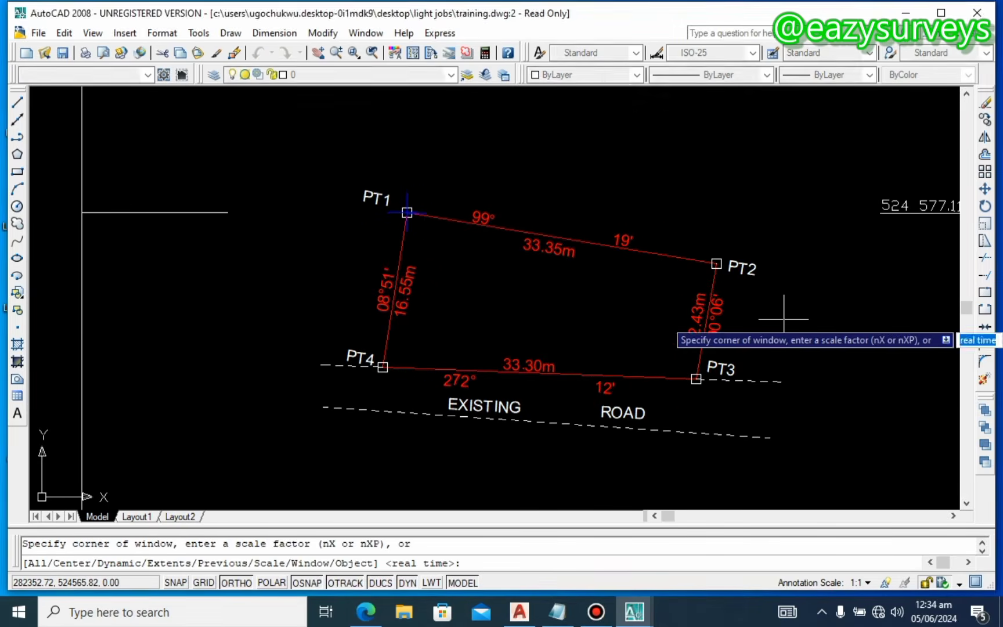
pyautogui.write('e')
pyautogui.press('Return')
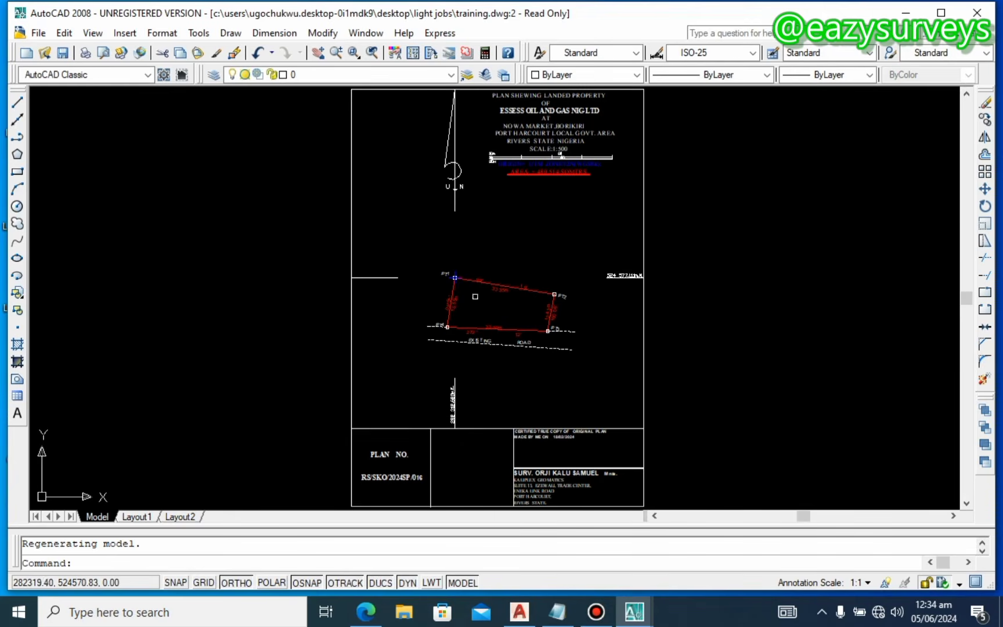
# Step: Zoom in on the PT1 corner of the parcel and start the ID command
pyautogui.moveTo(486, 292); pyautogui.dragTo(464, 327, button='middle')
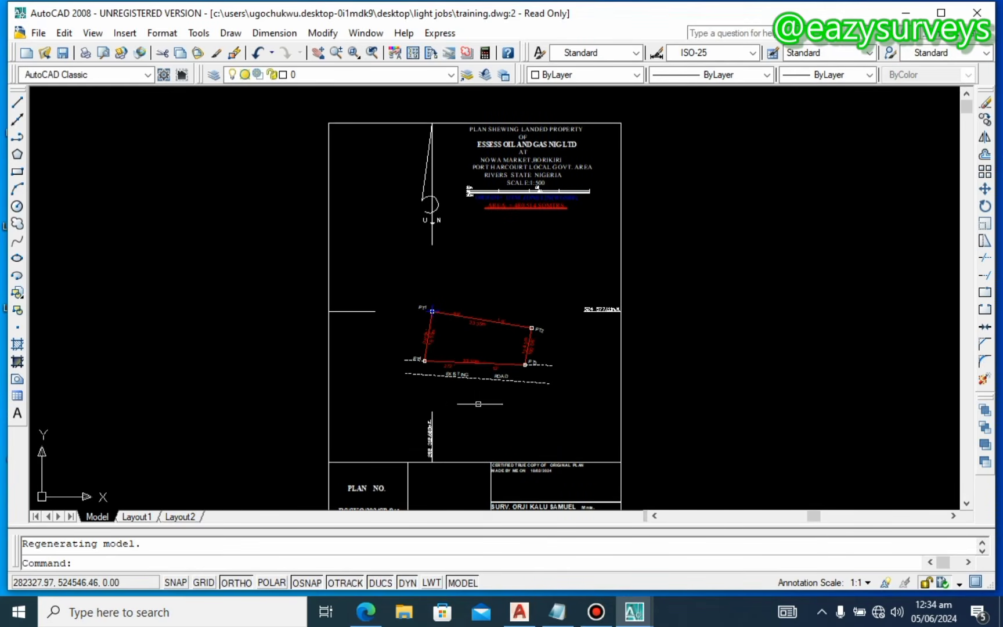
pyautogui.scroll(4, 438, 328)
pyautogui.scroll(-8, 438, 329)
pyautogui.scroll(8, 438, 329)
pyautogui.scroll(3, 400, 271)
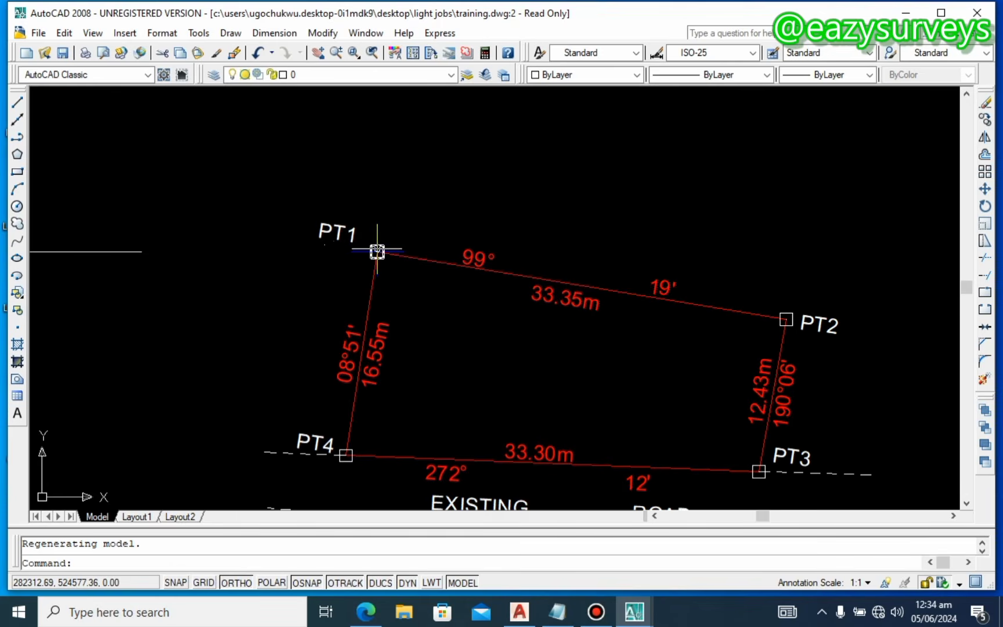
pyautogui.scroll(2, 377, 252)
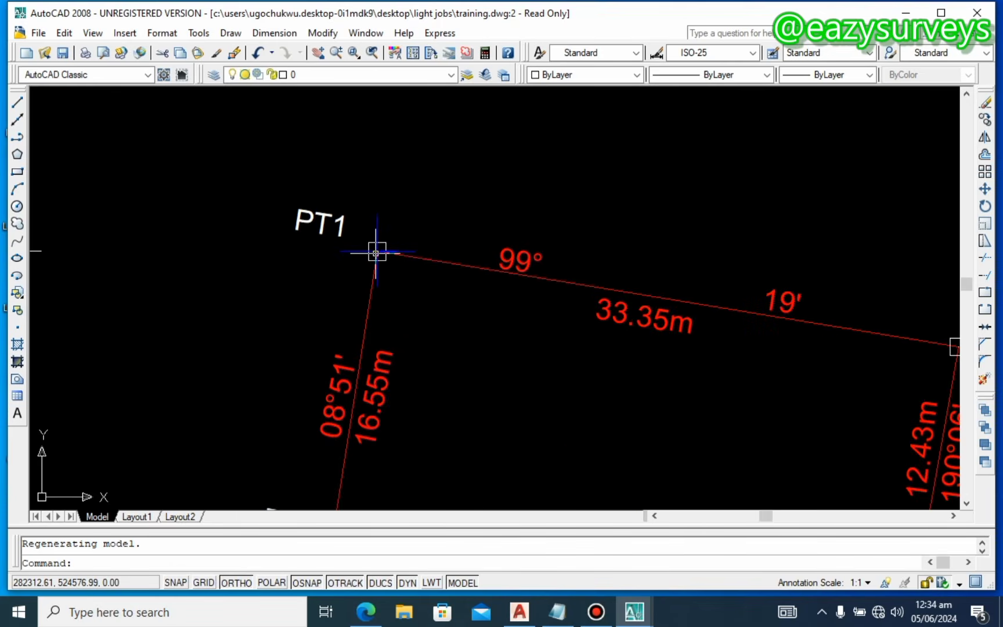
pyautogui.scroll(-6, 377, 251)
pyautogui.scroll(5, 638, 269)
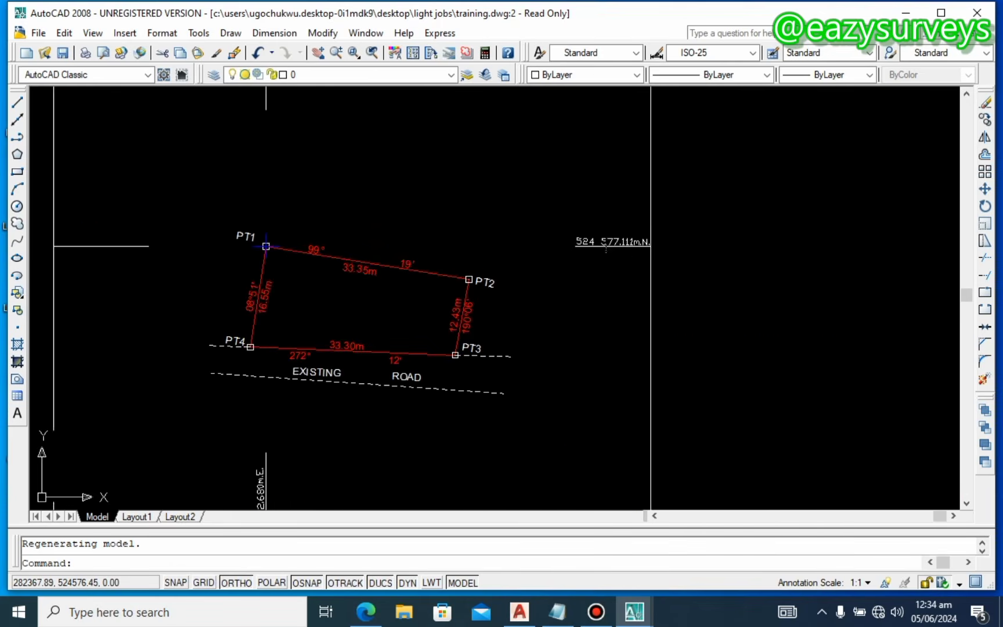
pyautogui.scroll(-4, 696, 255)
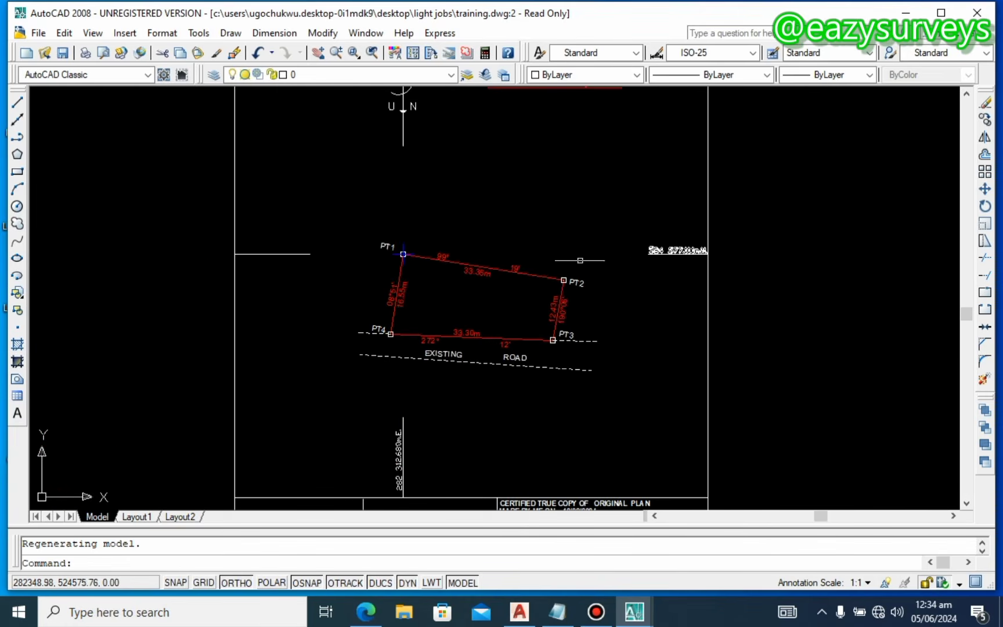
pyautogui.scroll(4, 403, 254)
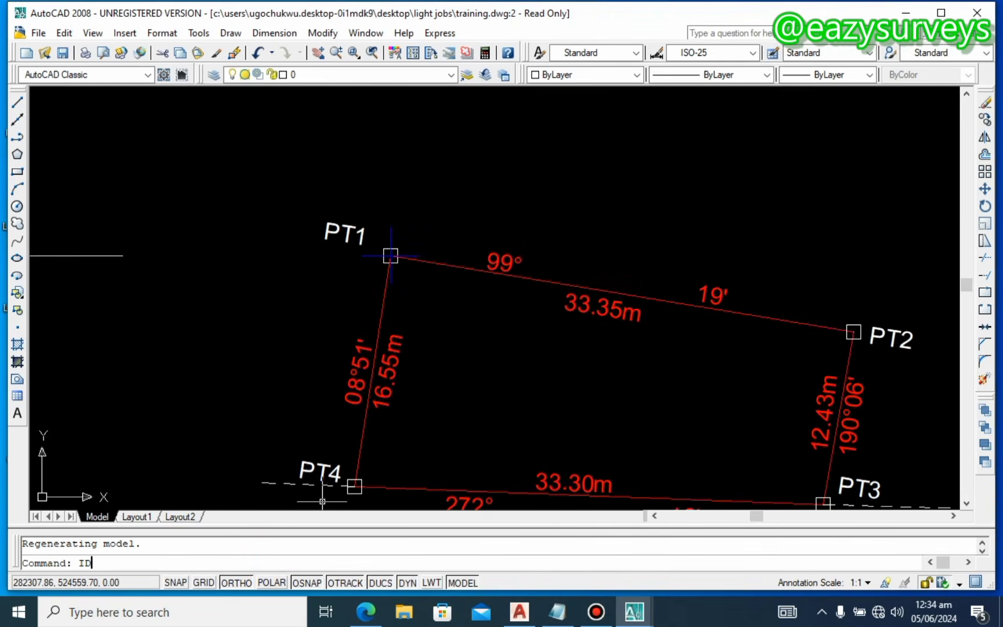
pyautogui.press('Return')
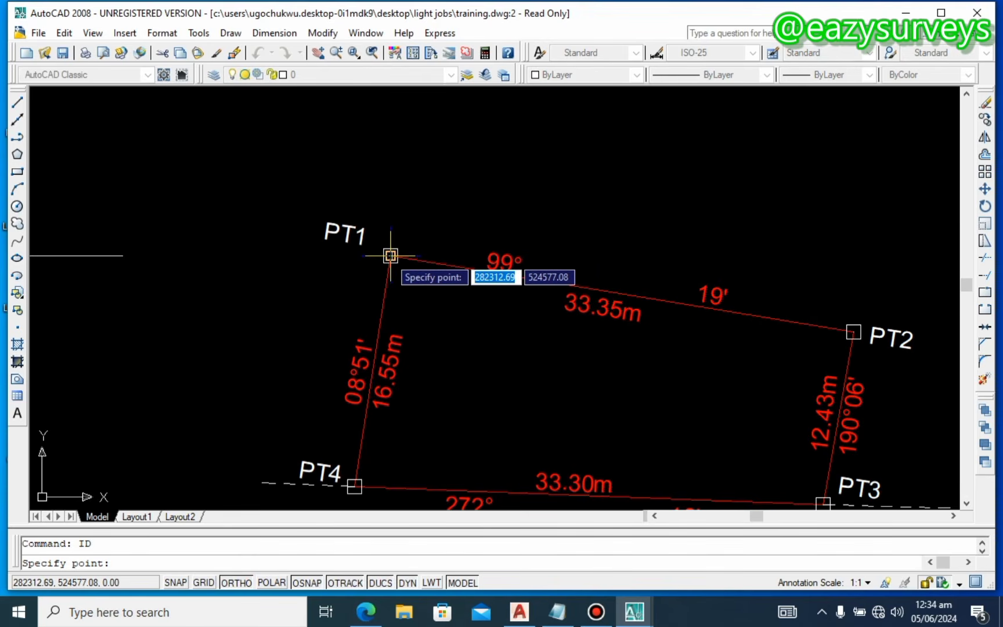
# Step: Identify PT1 (X 282312.69, Y 524577.08) and copy the easting 282312.69
pyautogui.click(390, 255)
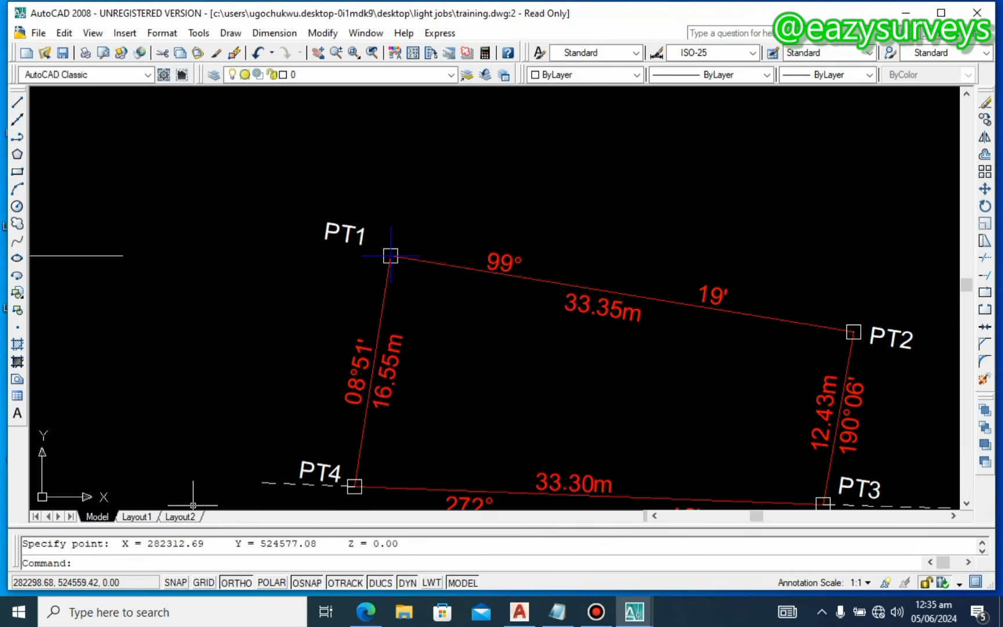
pyautogui.moveTo(204, 543); pyautogui.dragTo(141, 544)
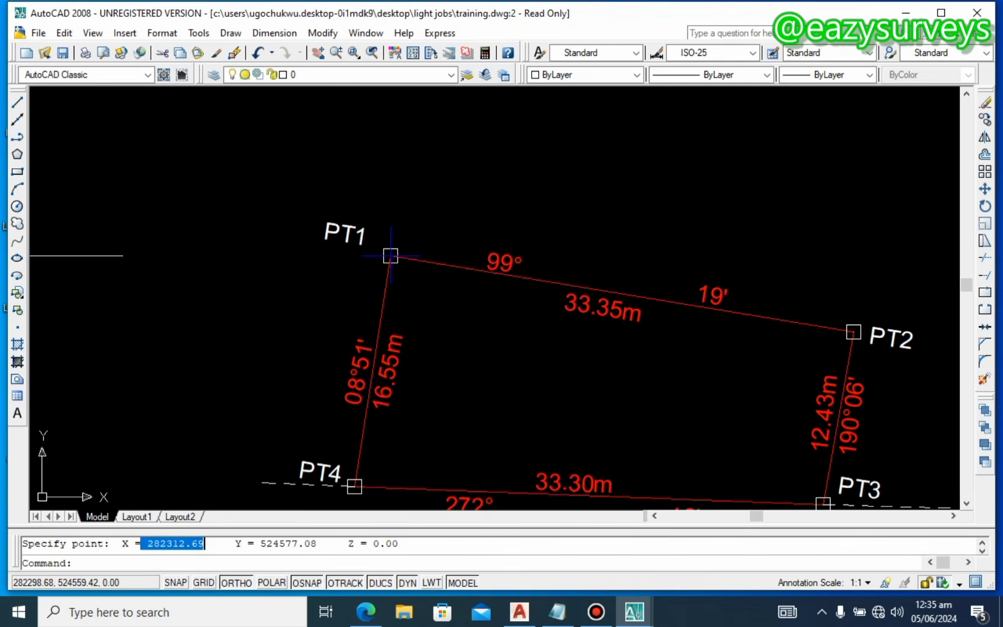
pyautogui.rightClick(154, 544)
pyautogui.click(180, 462)
pyautogui.scroll(-5, 288, 239)
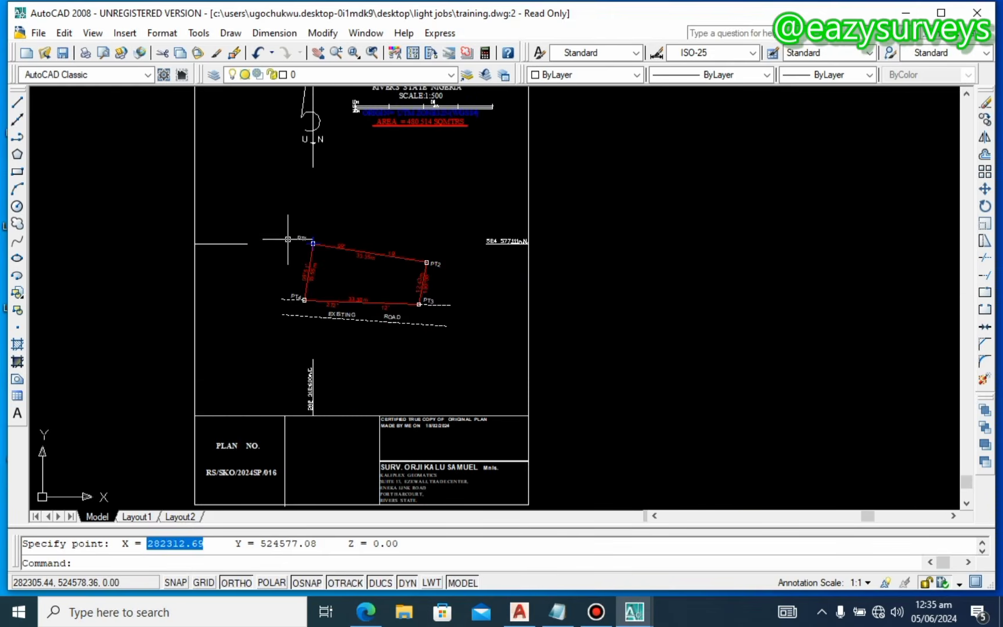
# Step: Replace the easting label's number with 282312.69, trying height 1.2 and Arial font
pyautogui.scroll(5, 302, 383)
pyautogui.doubleClick(335, 377)
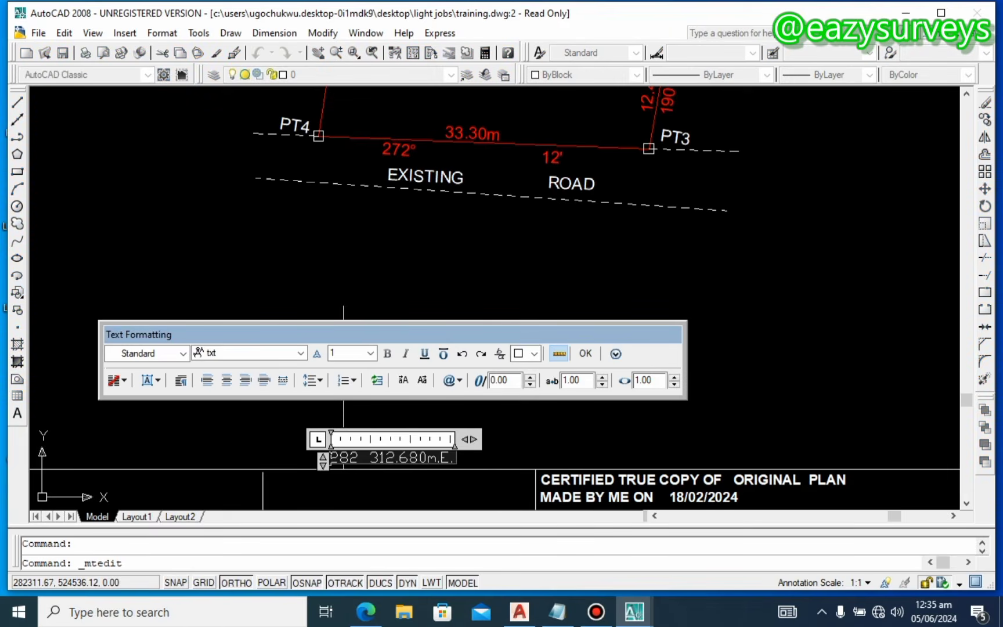
pyautogui.moveTo(427, 458); pyautogui.dragTo(330, 458)
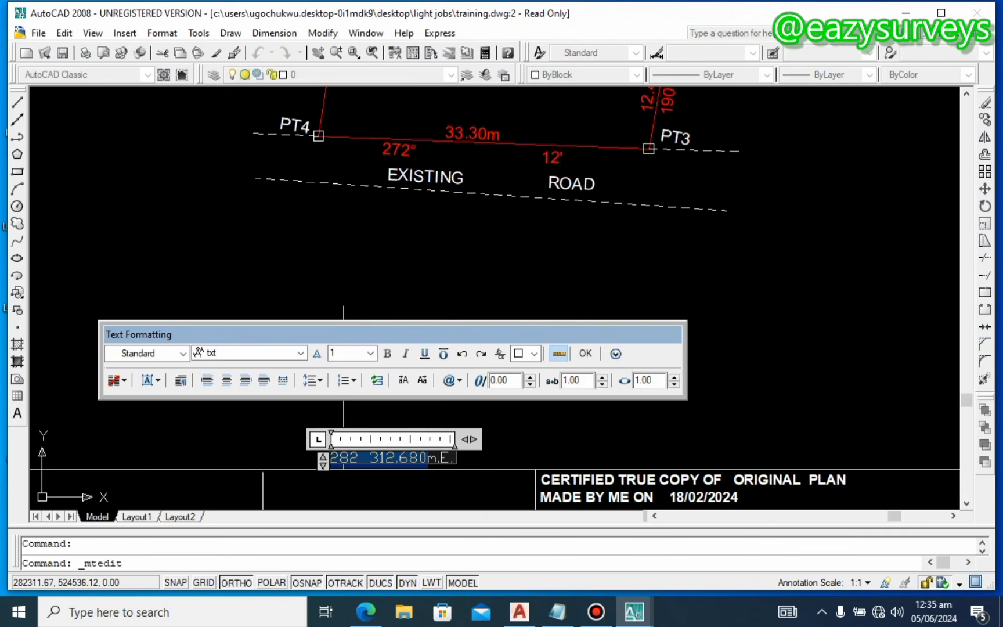
pyautogui.write('282312.69')
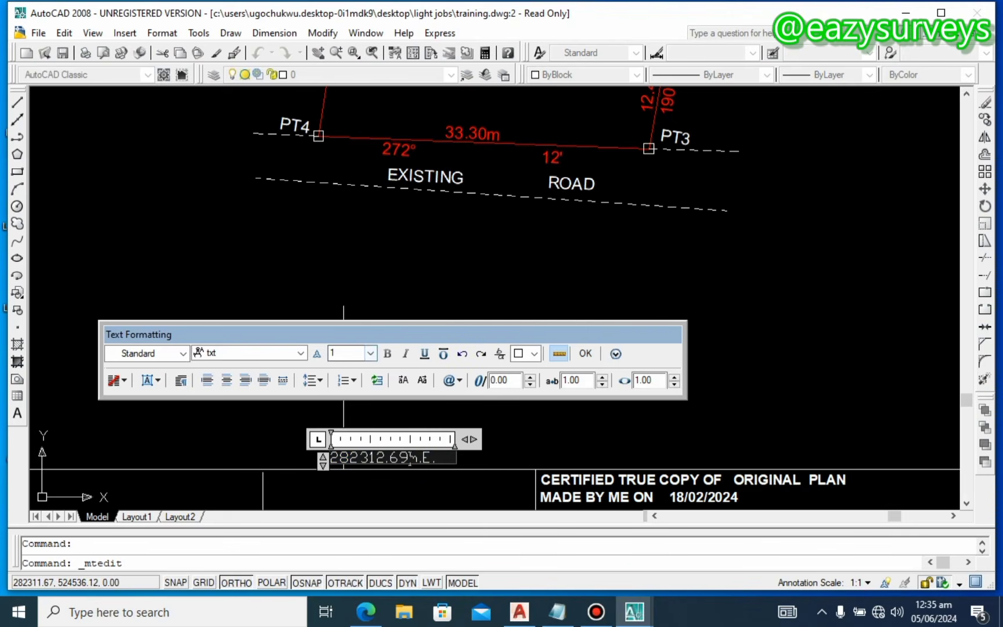
pyautogui.click(370, 353)
pyautogui.click(348, 367)
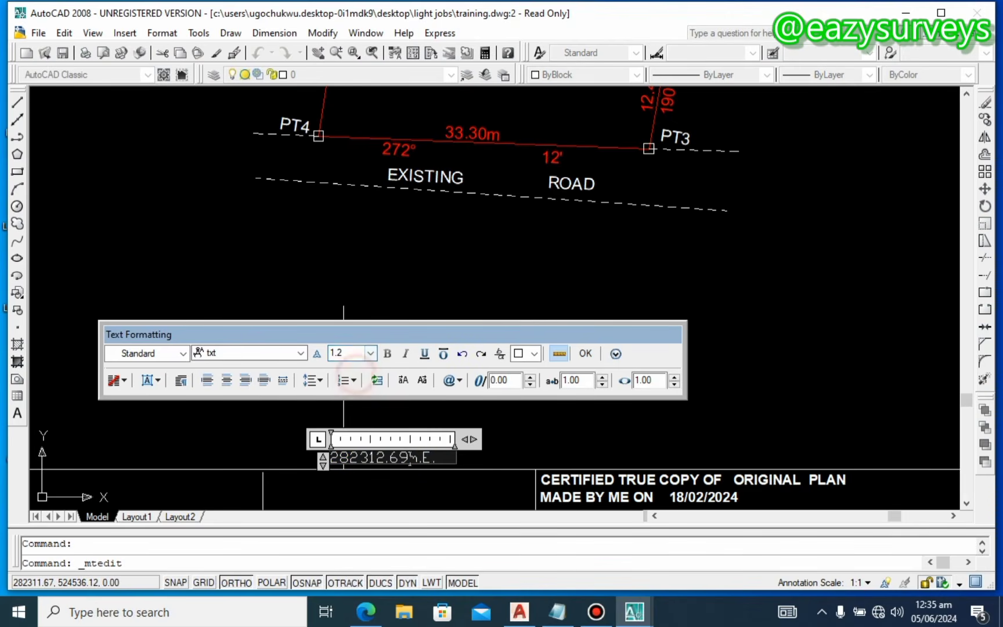
pyautogui.click(301, 353)
pyautogui.scroll(-3, 232, 401)
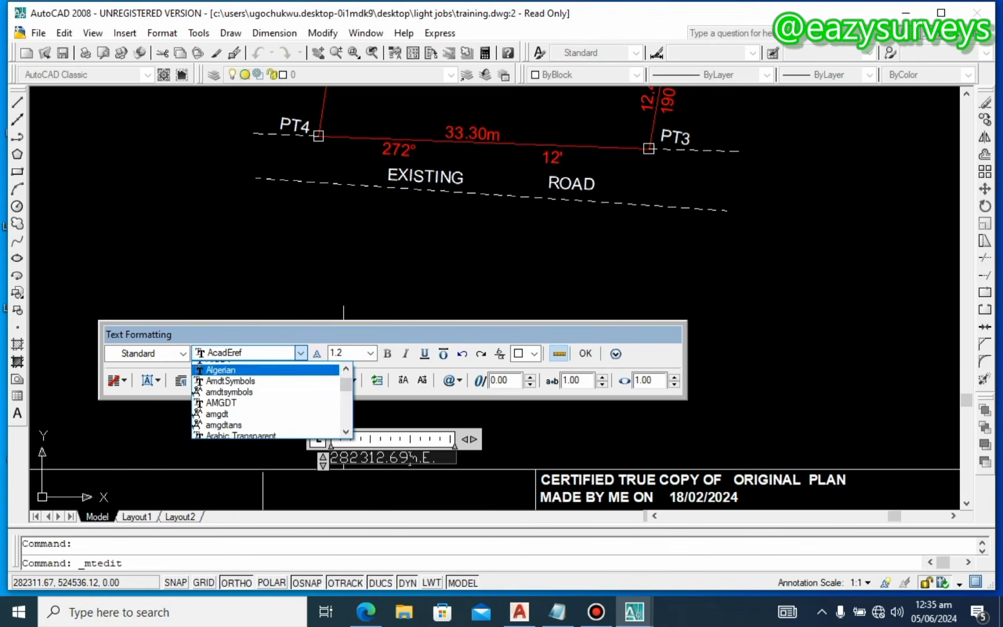
pyautogui.click(215, 400)
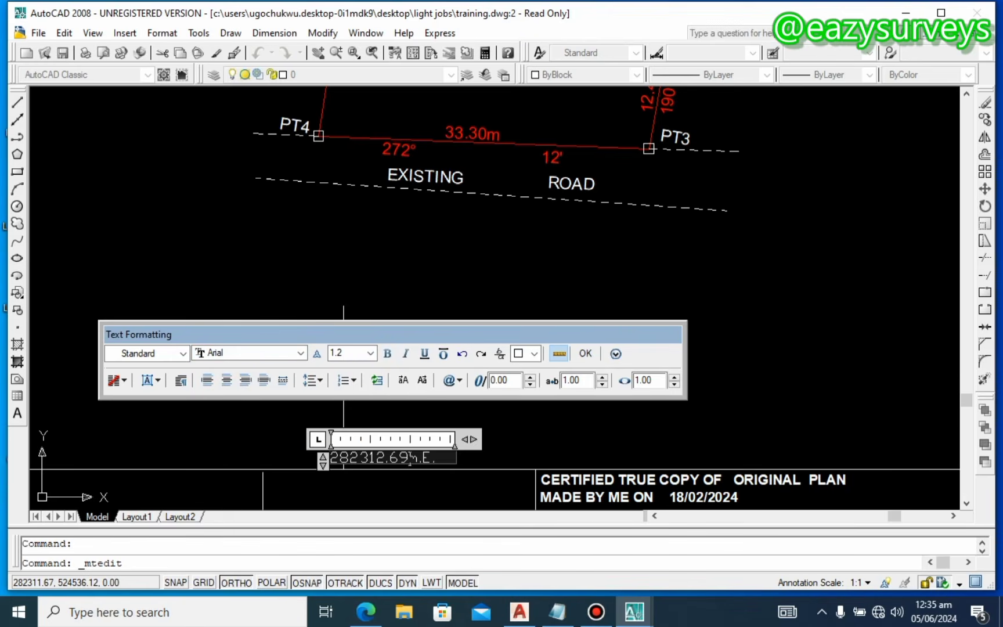
# Step: Apply height 1.2 and Arial to the whole easting label, undoing an accidental overwrite, and close the editor
pyautogui.hotkey('ctrl', 'a')
pyautogui.click(370, 352)
pyautogui.click(343, 386)
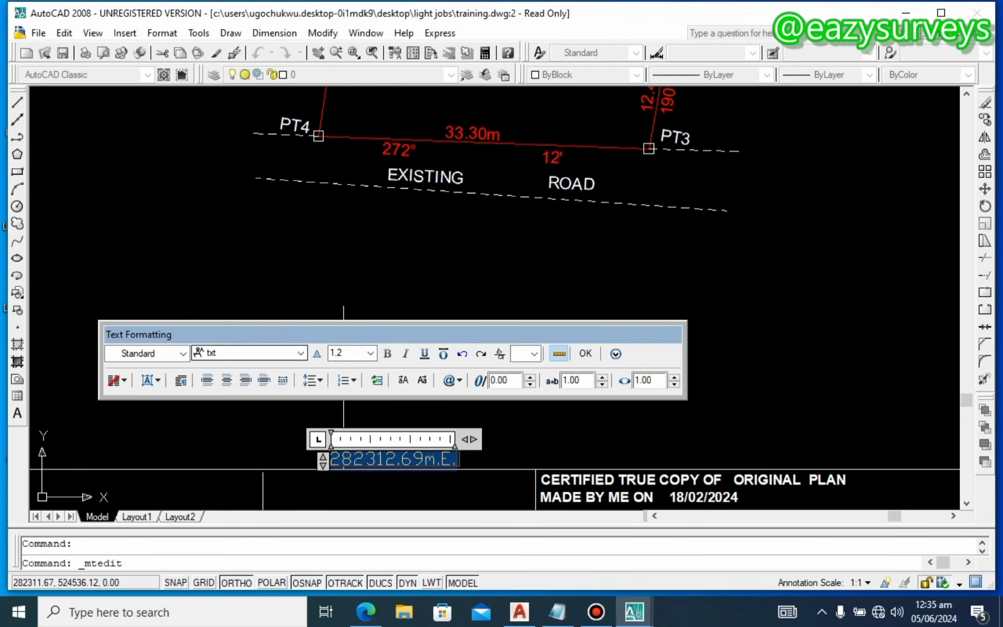
pyautogui.click(300, 353)
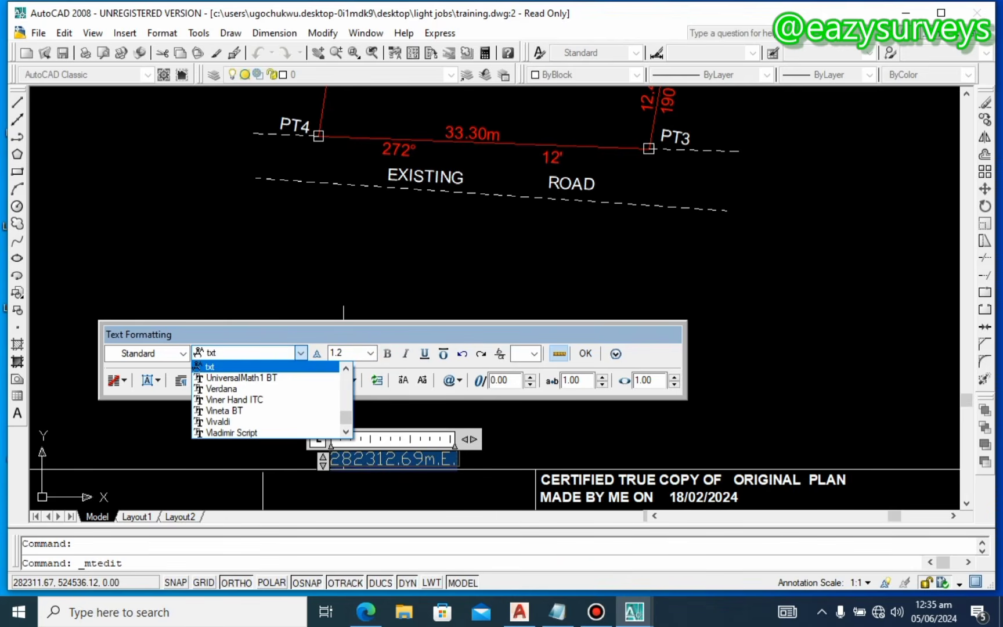
pyautogui.scroll(-3, 265, 400)
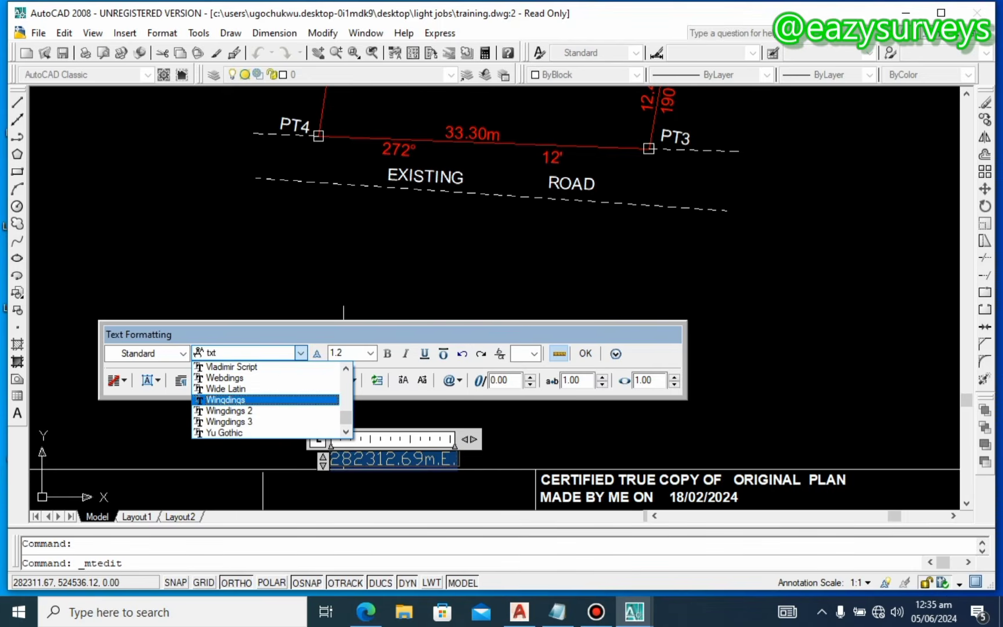
pyautogui.scroll(-1, 265, 399)
pyautogui.click(301, 347)
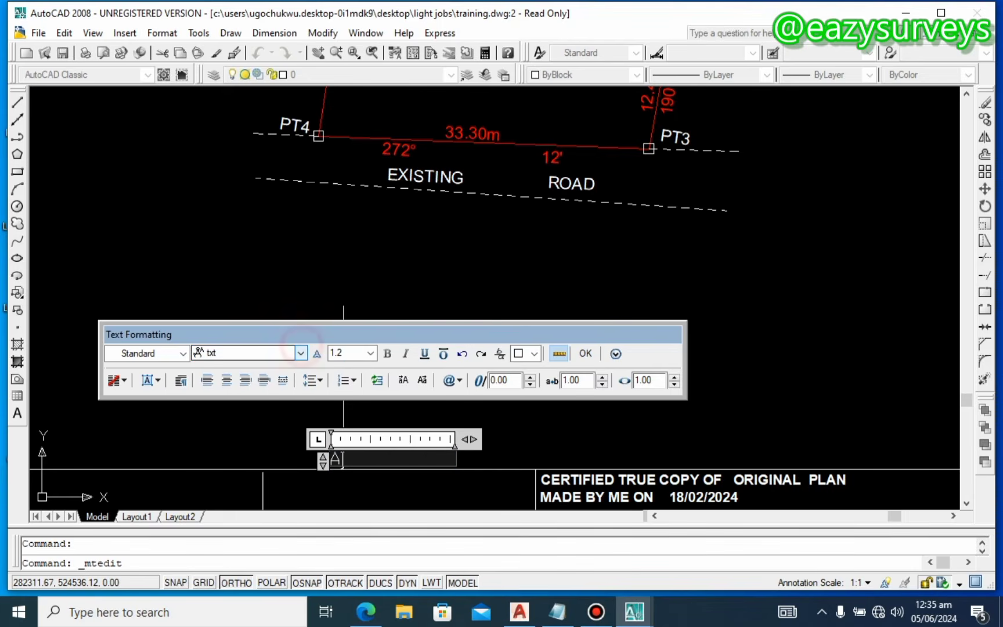
pyautogui.hotkey('ctrl', 'z')
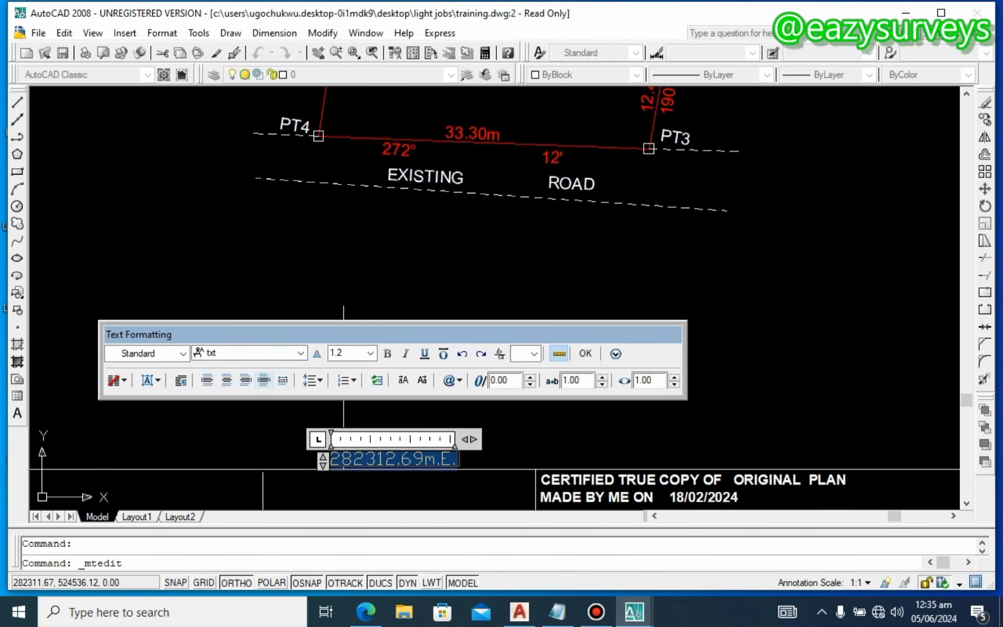
pyautogui.click(301, 353)
pyautogui.scroll(-1, 268, 400)
pyautogui.scroll(-1, 232, 416)
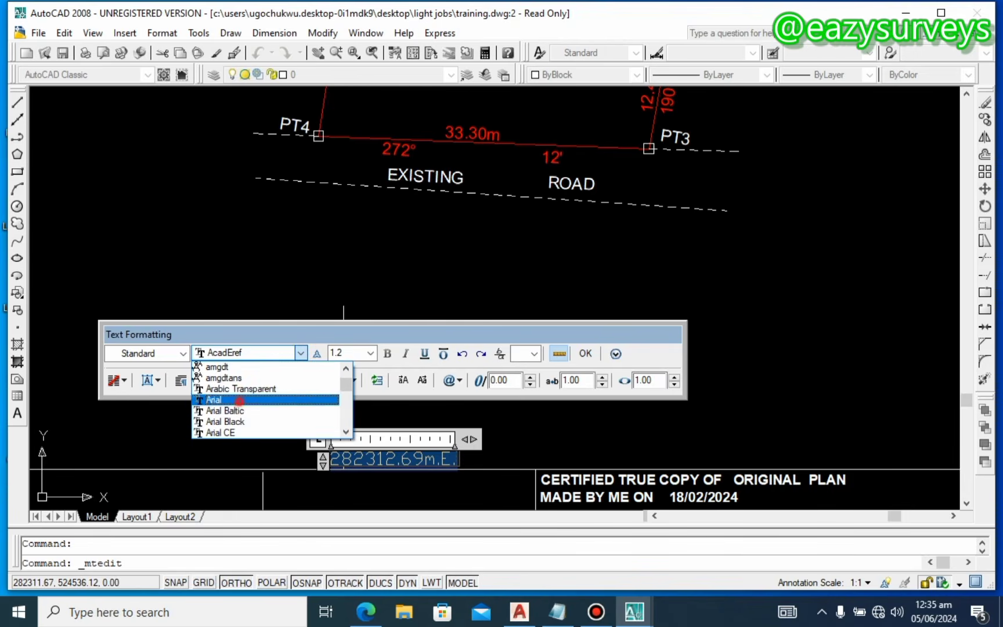
pyautogui.click(221, 396)
pyautogui.click(365, 460)
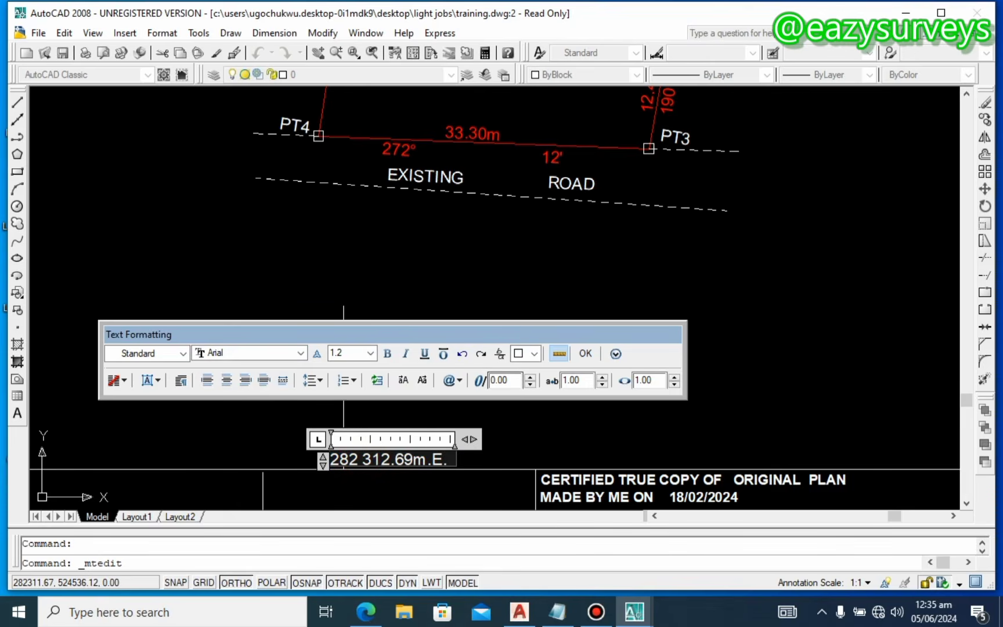
pyautogui.click(585, 353)
pyautogui.scroll(-8, 440, 324)
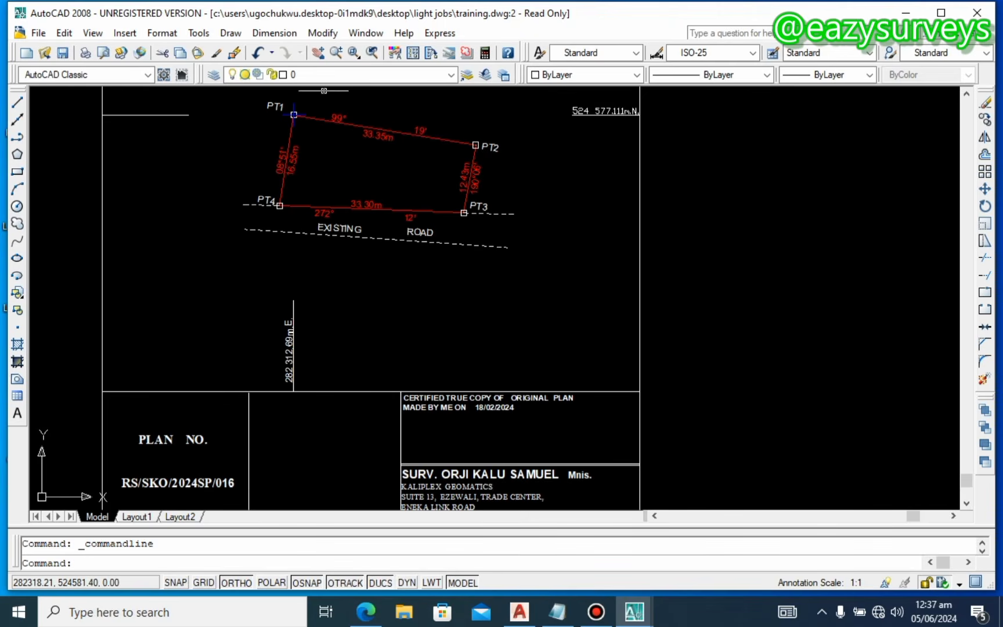
# Step: Re-identify PT1 with ID and copy its northing 524577.08
pyautogui.scroll(3, 304, 193)
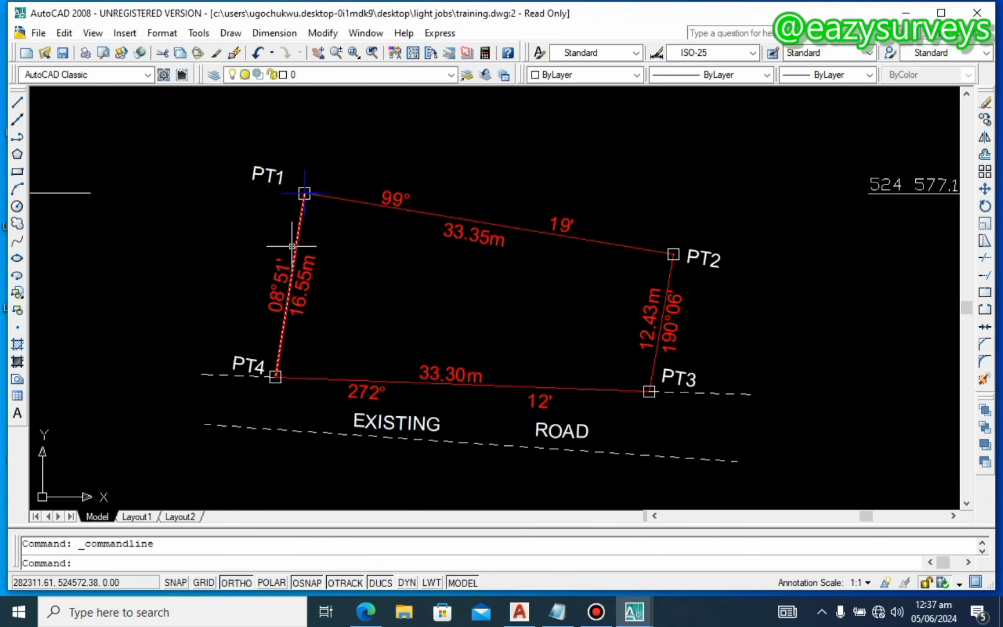
pyautogui.write('ID')
pyautogui.press('Return')
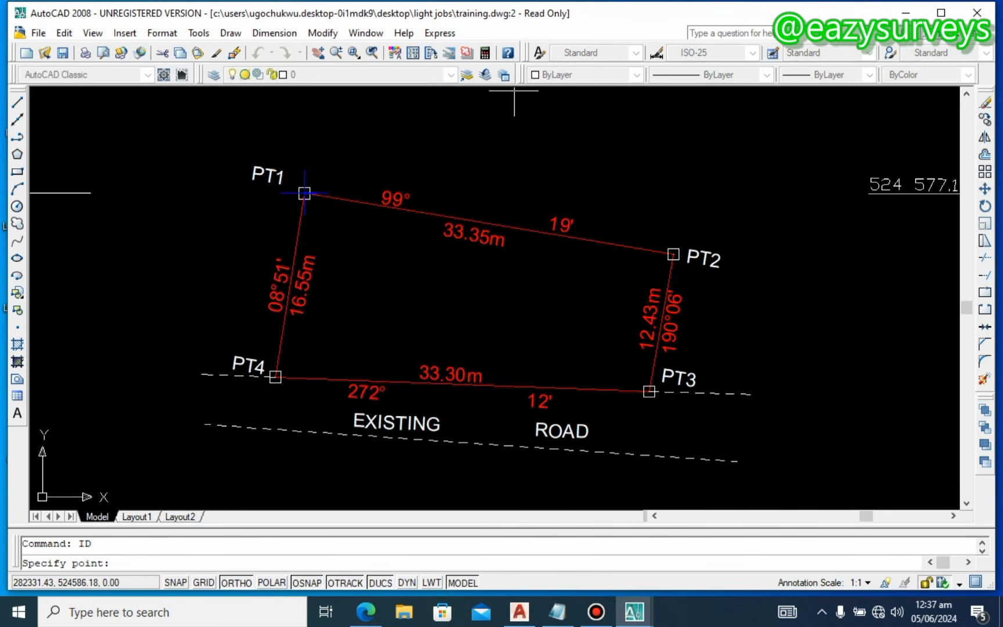
pyautogui.click(305, 193)
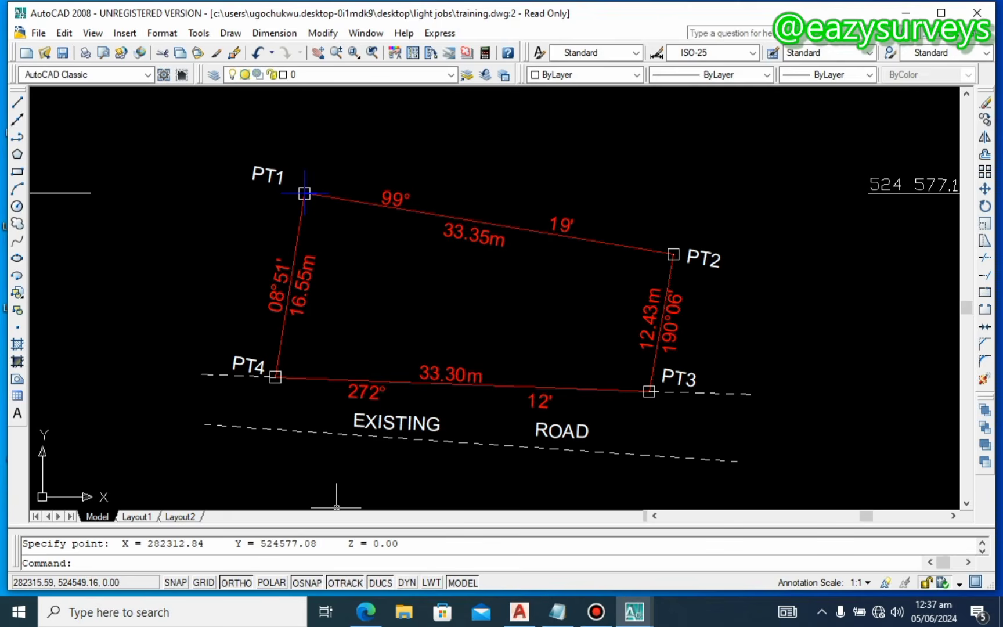
pyautogui.moveTo(280, 543); pyautogui.dragTo(323, 544)
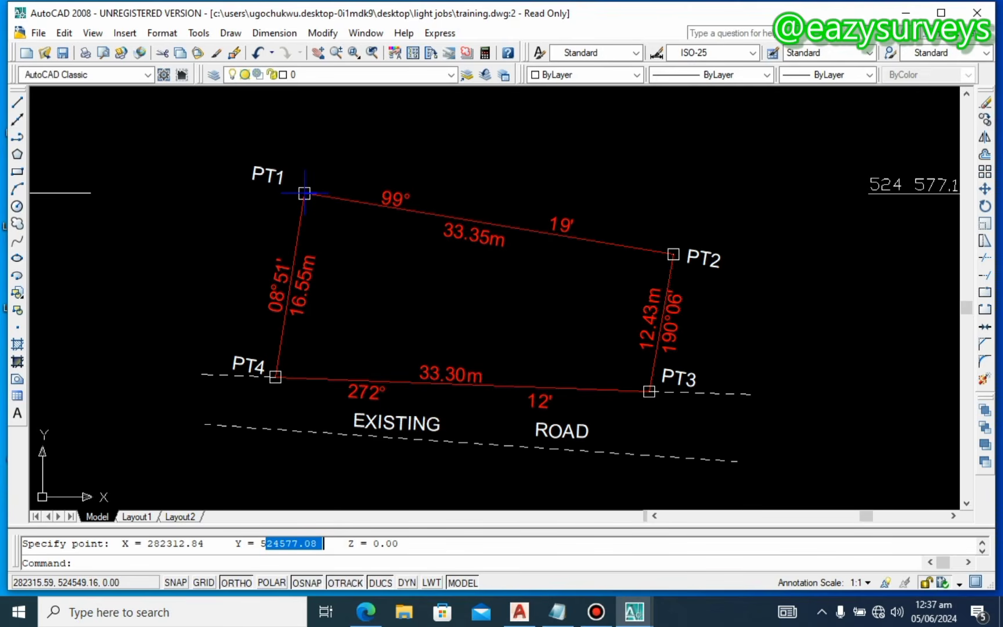
pyautogui.rightClick(261, 543)
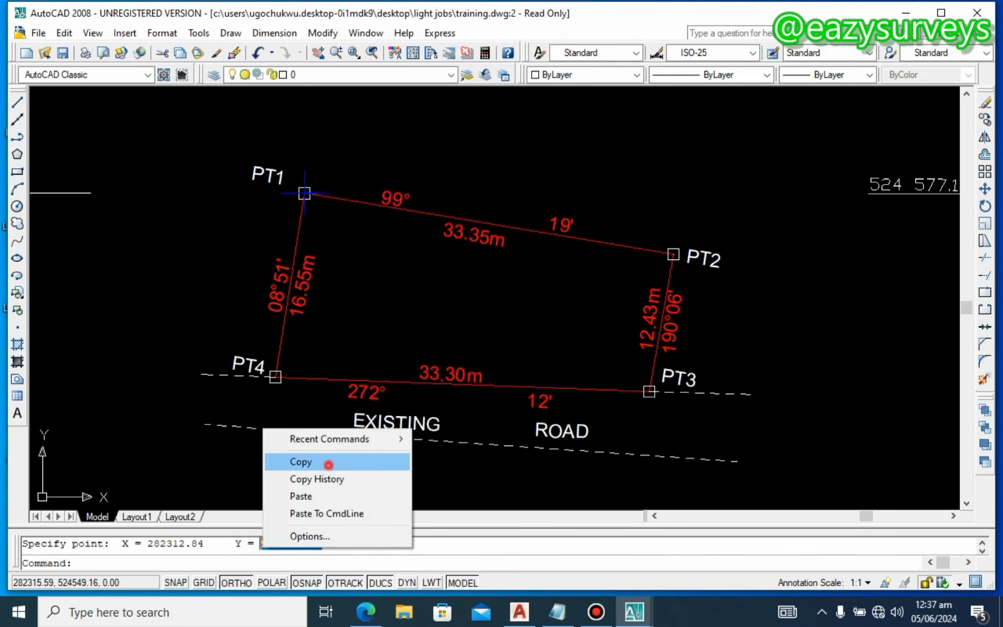
pyautogui.click(314, 462)
pyautogui.press('Escape')
pyautogui.scroll(-2, 393, 360)
pyautogui.scroll(2, 759, 255)
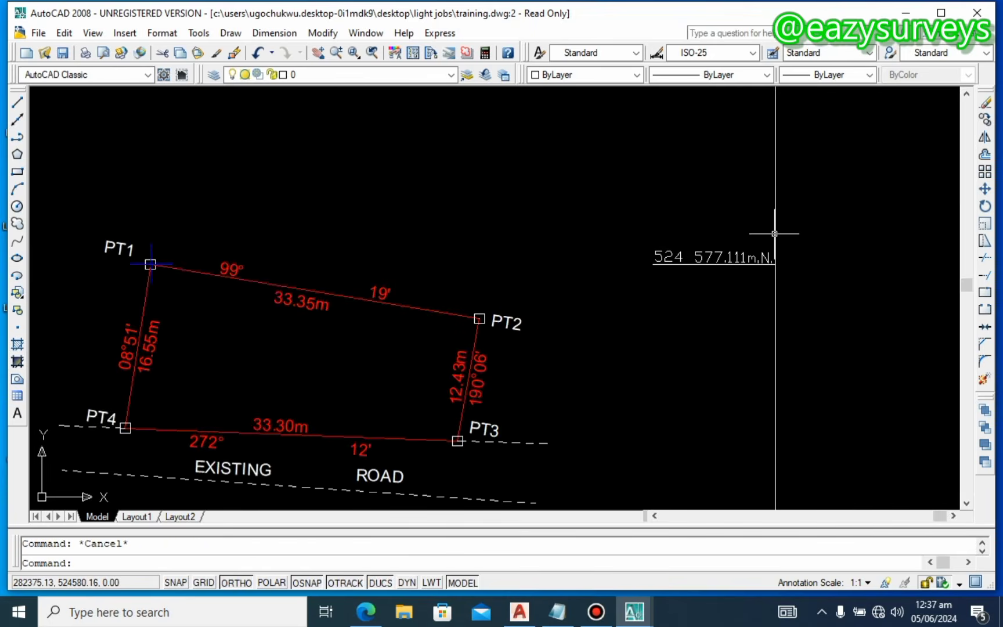
# Step: Replace the northing label's old digits with 524577.08
pyautogui.doubleClick(714, 257)
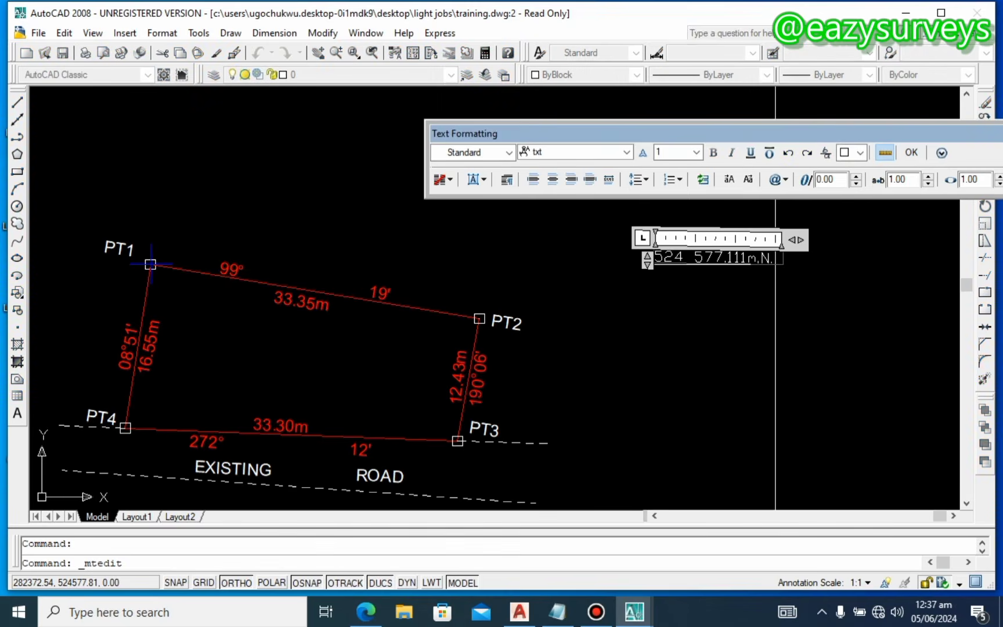
pyautogui.moveTo(655, 257); pyautogui.dragTo(742, 257)
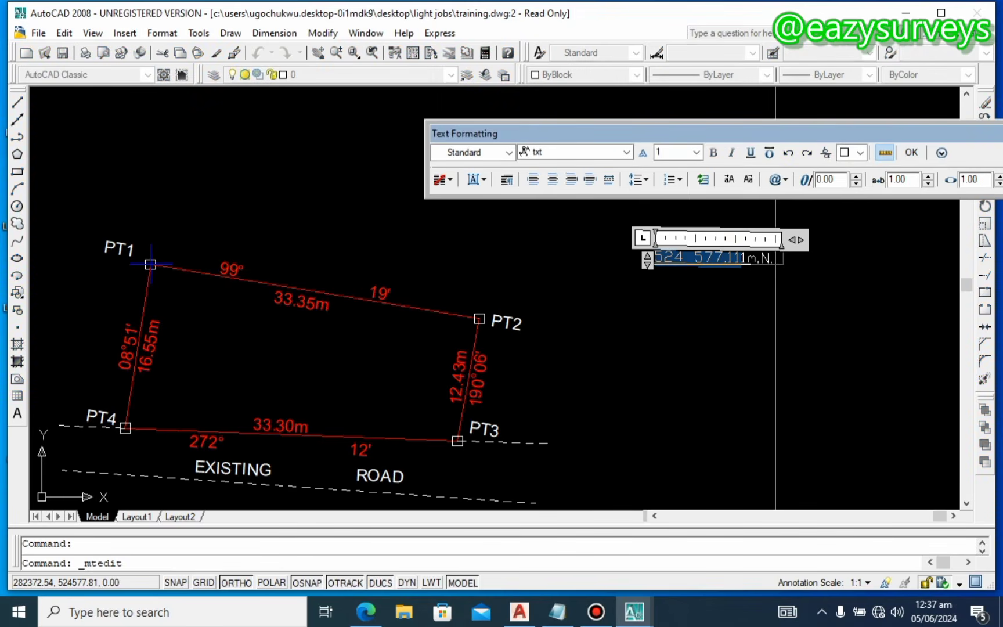
pyautogui.write('524577.08')
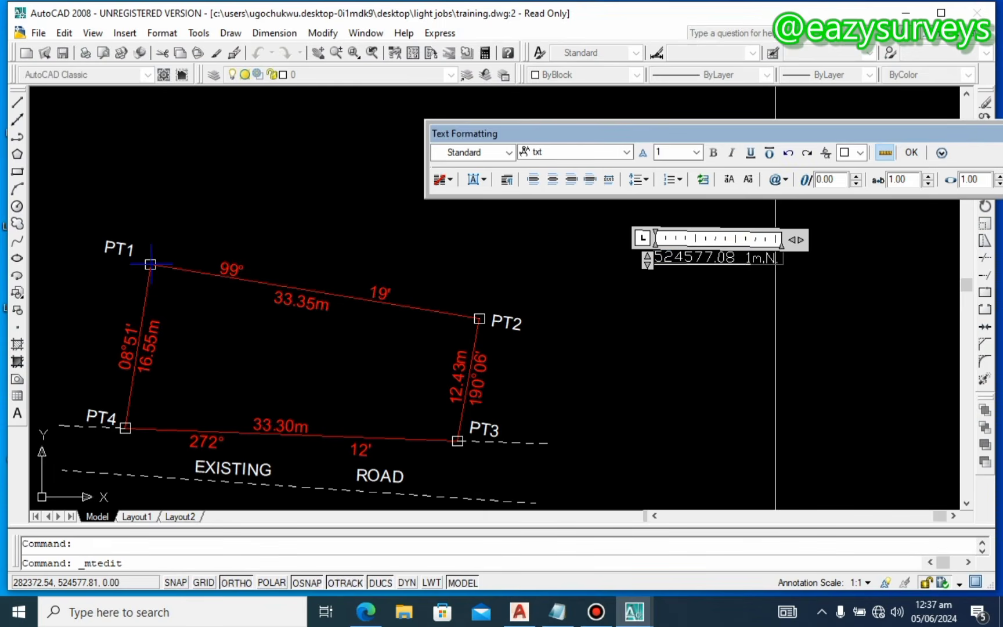
# Step: Set the whole northing label to Arial at text height 1.2 and commit it
pyautogui.hotkey('ctrl', 'a')
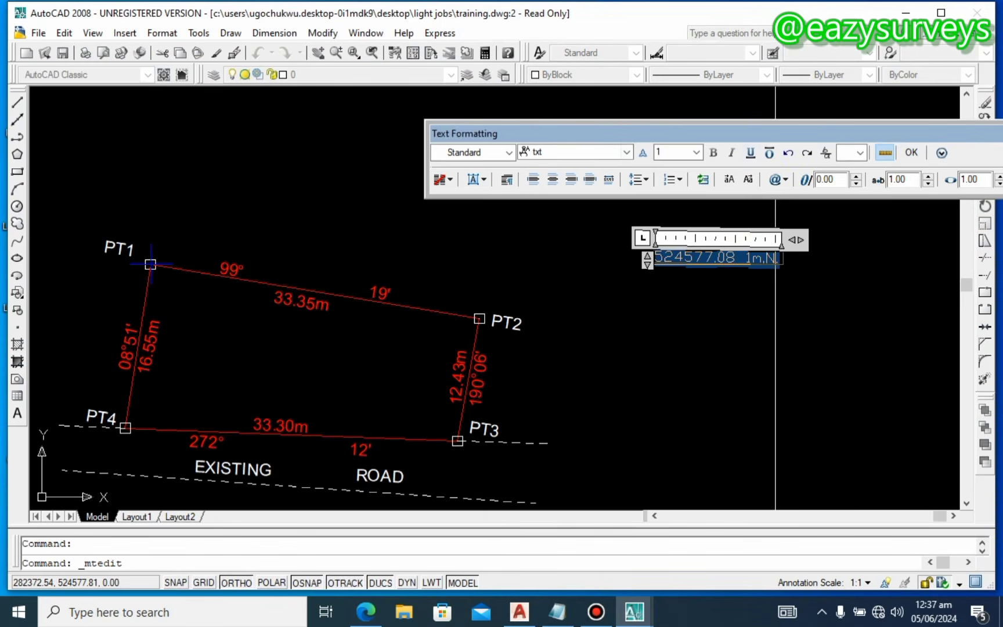
pyautogui.click(627, 152)
pyautogui.press('a')
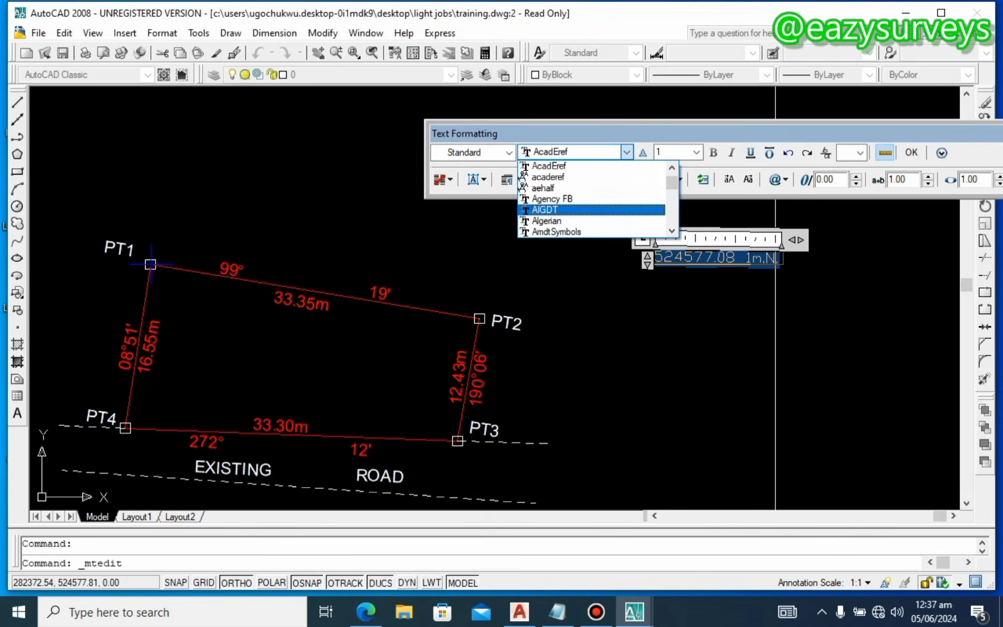
pyautogui.scroll(-1, 616, 188)
pyautogui.scroll(-4, 592, 189)
pyautogui.scroll(2, 592, 188)
pyautogui.scroll(-2, 592, 204)
pyautogui.scroll(2, 592, 203)
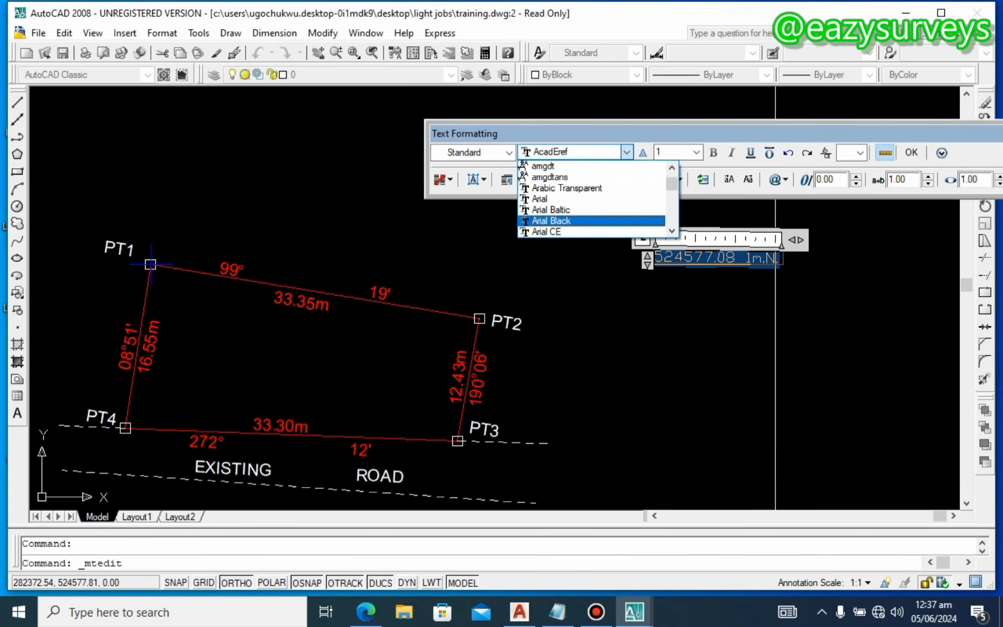
pyautogui.click(562, 199)
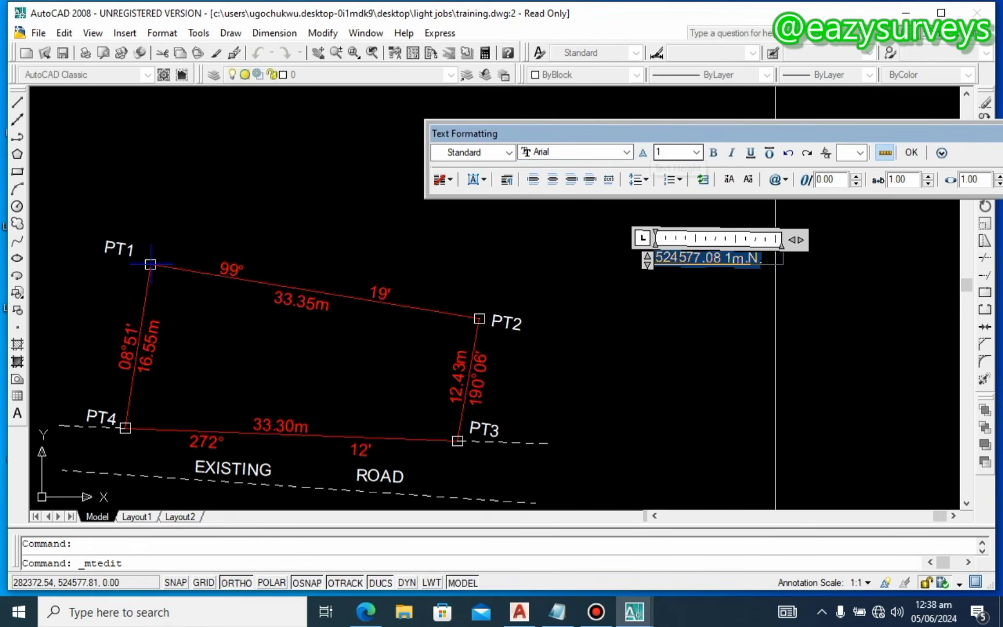
pyautogui.click(696, 152)
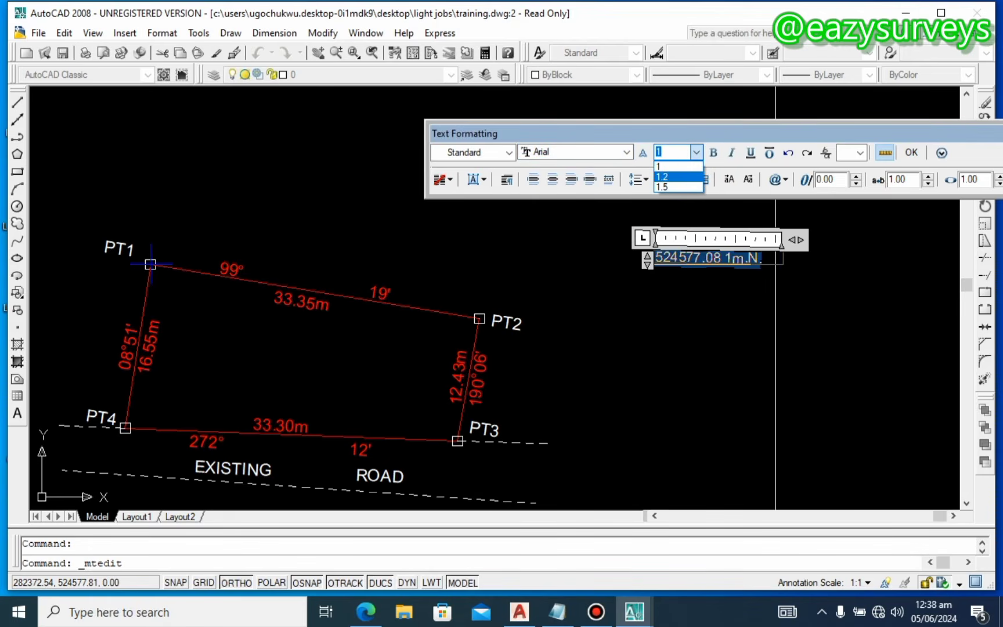
pyautogui.click(672, 184)
pyautogui.click(737, 306)
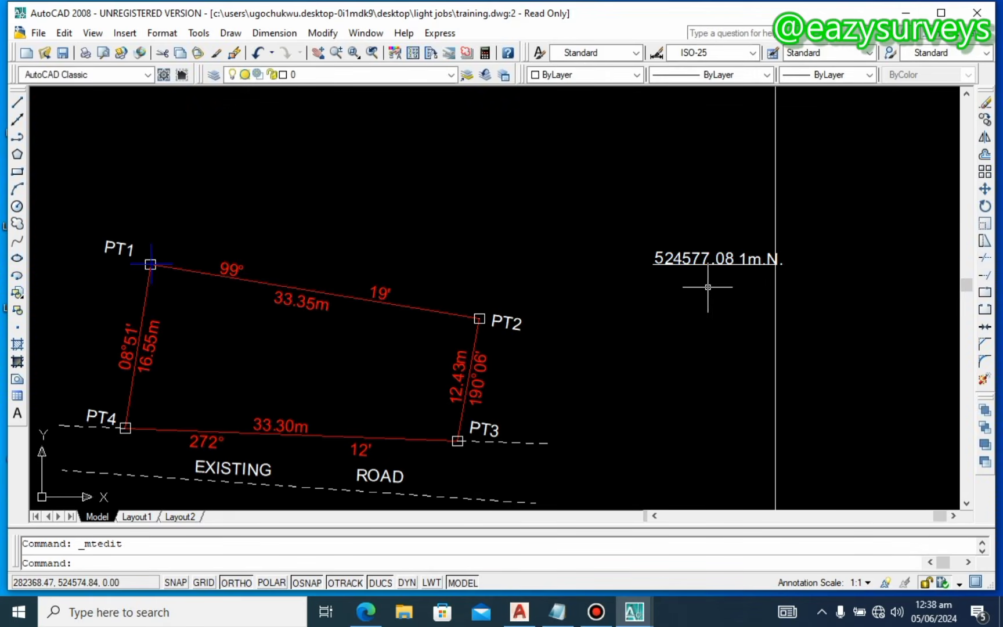
# Step: Widen the northing label's text box so 524 577.08 1m N fits on one line
pyautogui.doubleClick(709, 257)
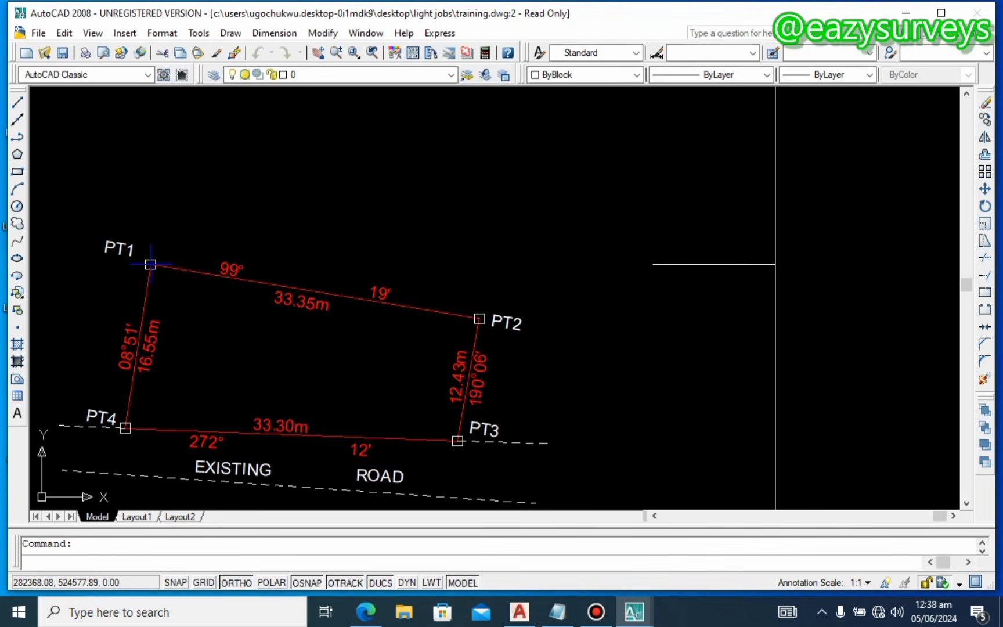
pyautogui.click(687, 258)
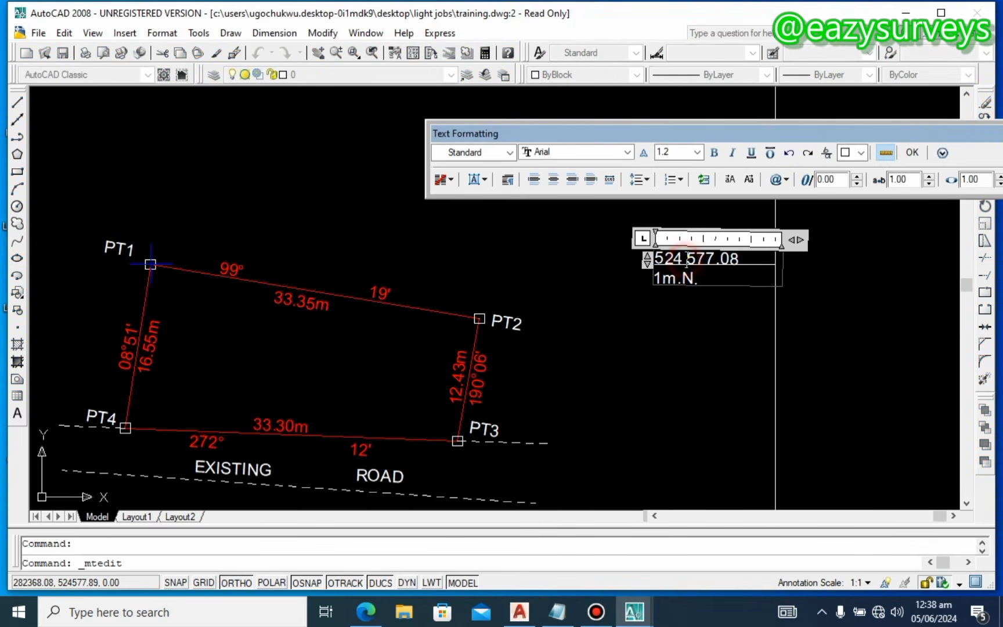
pyautogui.moveTo(795, 239); pyautogui.dragTo(819, 239)
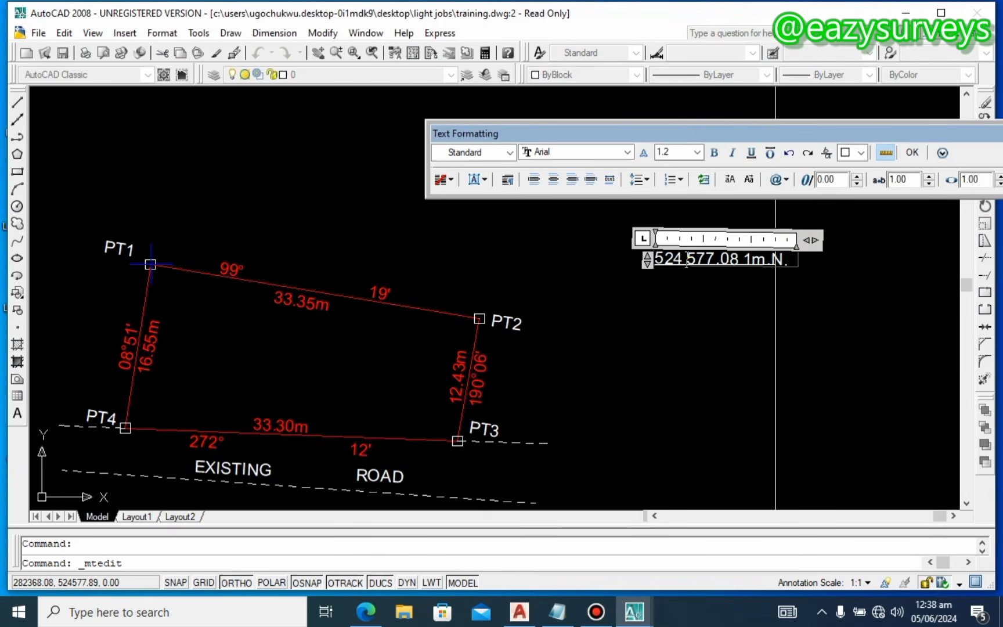
pyautogui.click(802, 273)
# Step: Move the northing label back into position beside the plan
pyautogui.click(739, 258)
pyautogui.rightClick(740, 258)
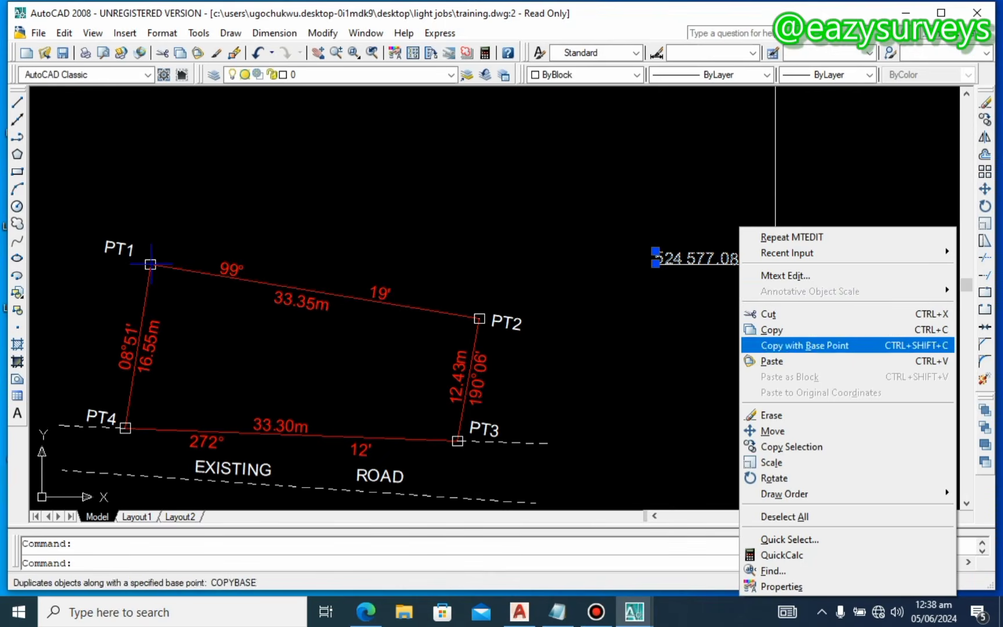
pyautogui.click(773, 431)
pyautogui.click(719, 400)
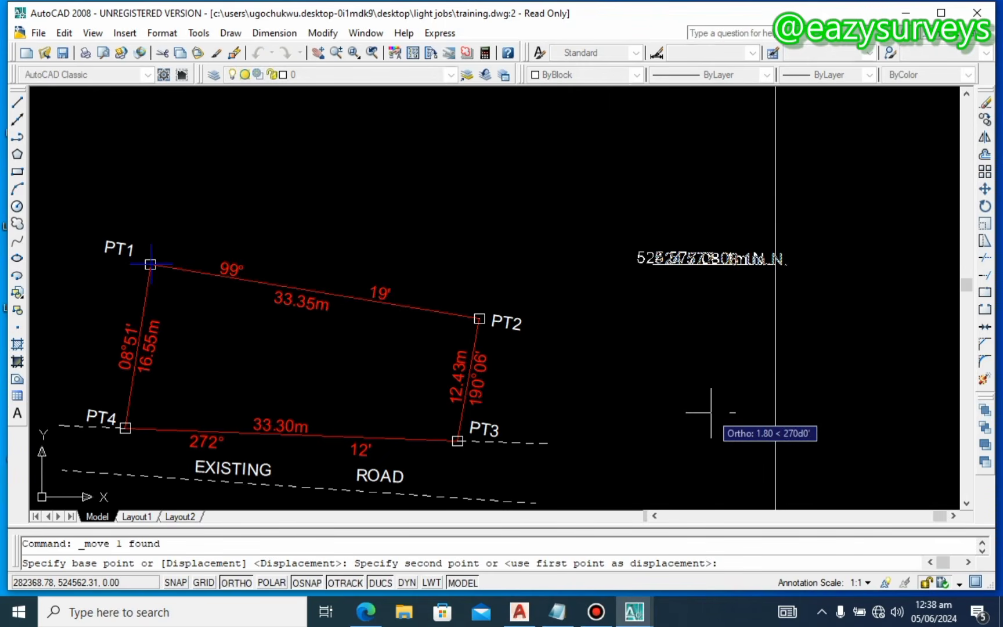
pyautogui.click(716, 410)
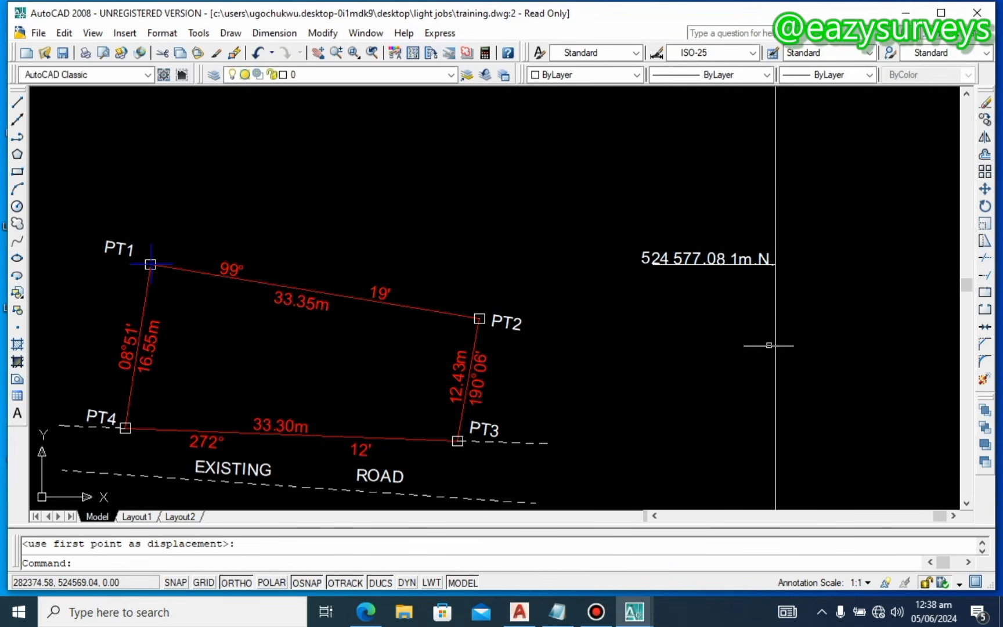
# Step: Widen the scale-bar label text box so 10m, 00, 10, 20, 30m spread along the bar
pyautogui.scroll(-4, 795, 302)
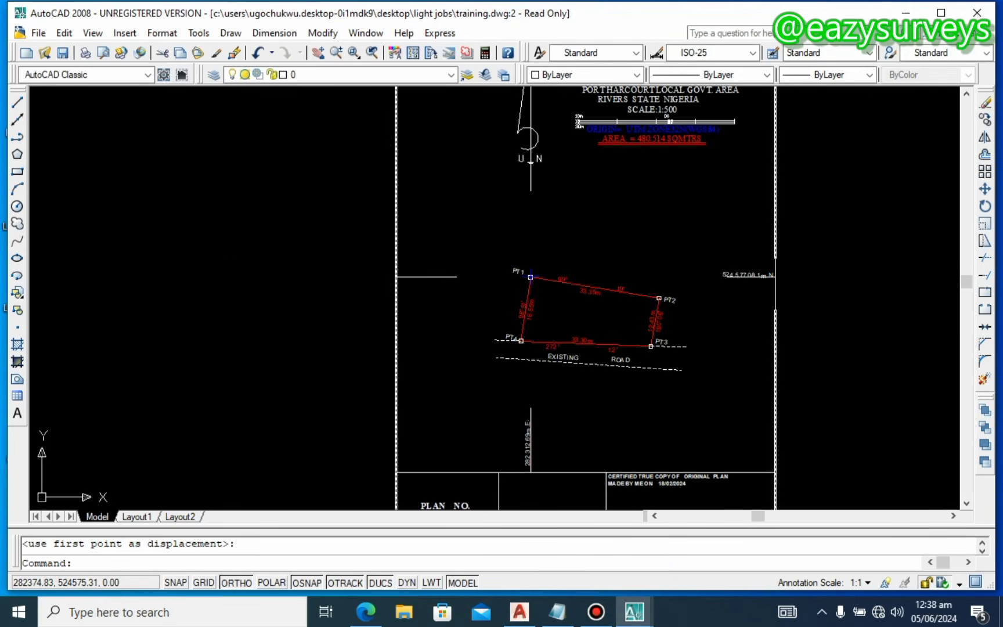
pyautogui.moveTo(741, 325); pyautogui.dragTo(718, 330, button='middle')
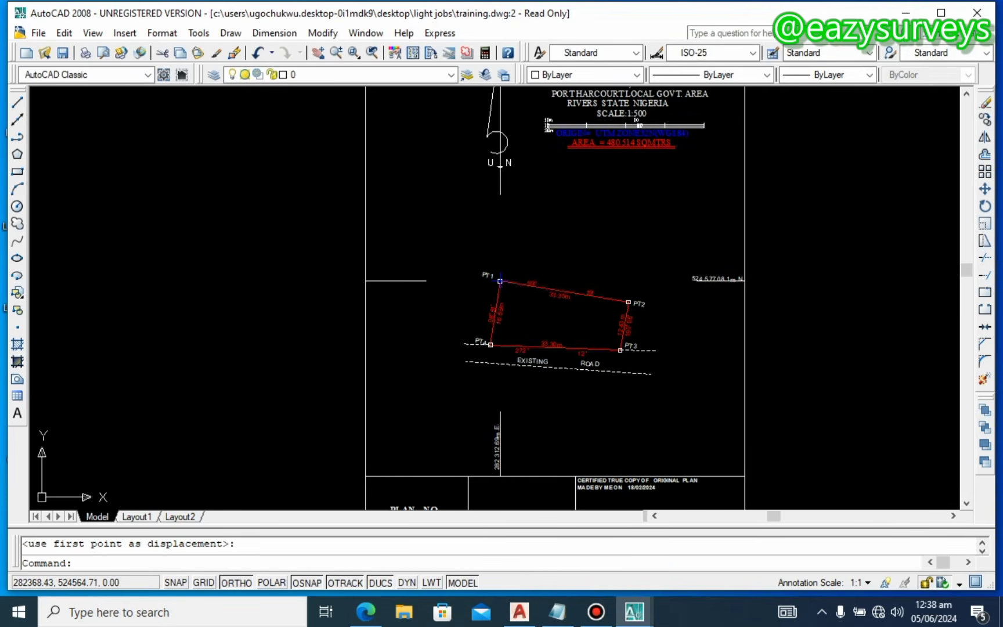
pyautogui.scroll(1, 639, 151)
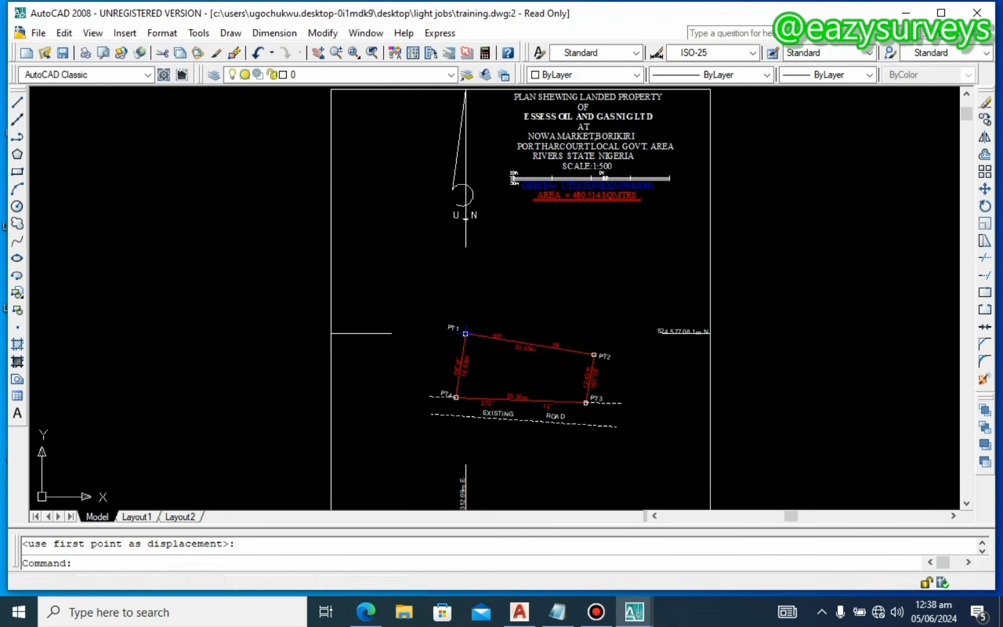
pyautogui.scroll(1, 609, 188)
pyautogui.scroll(3, 535, 166)
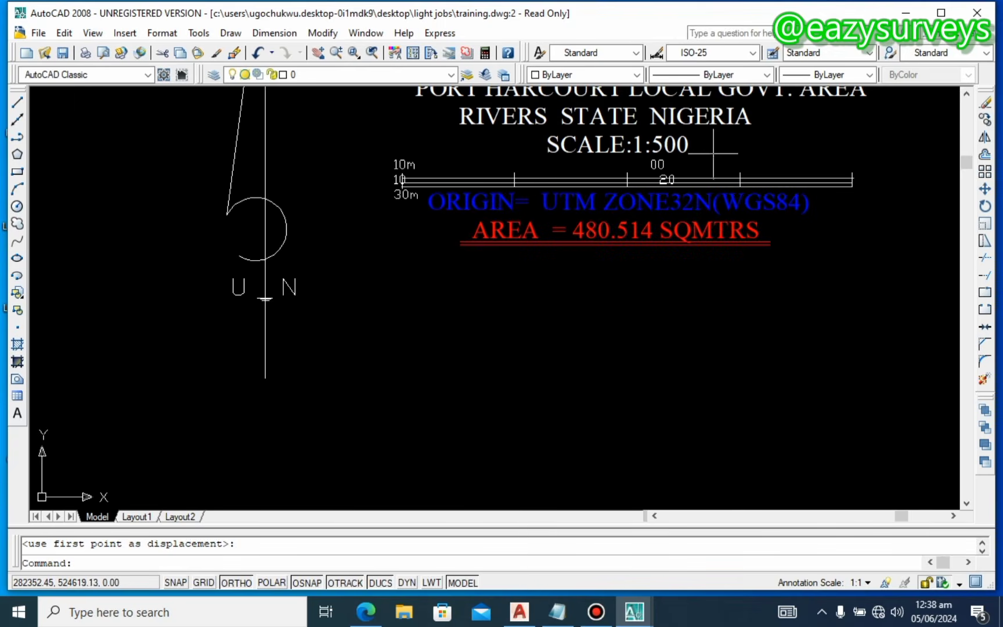
pyautogui.doubleClick(657, 164)
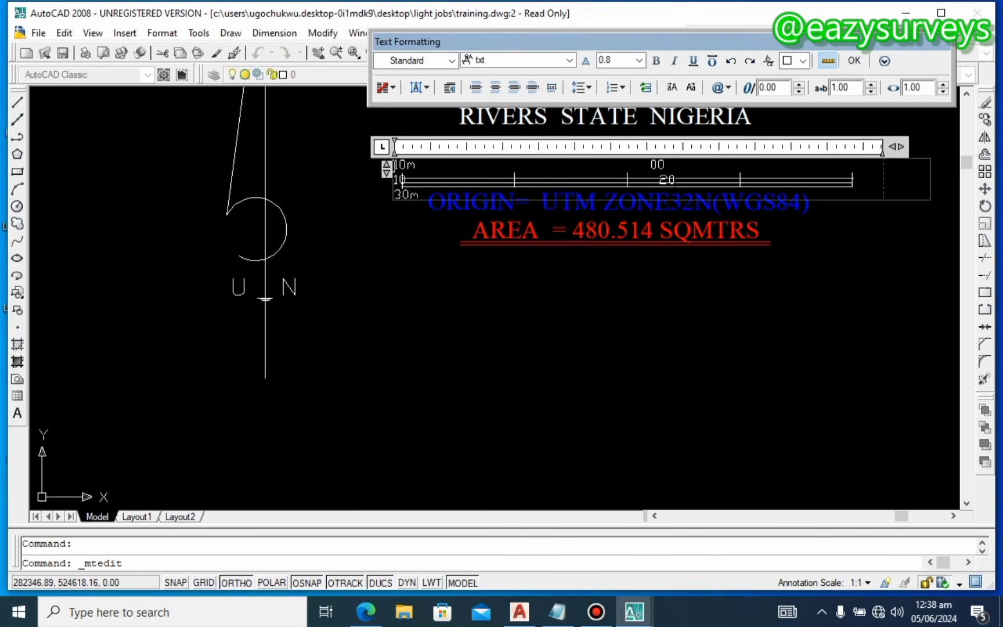
pyautogui.moveTo(897, 146); pyautogui.dragTo(981, 143)
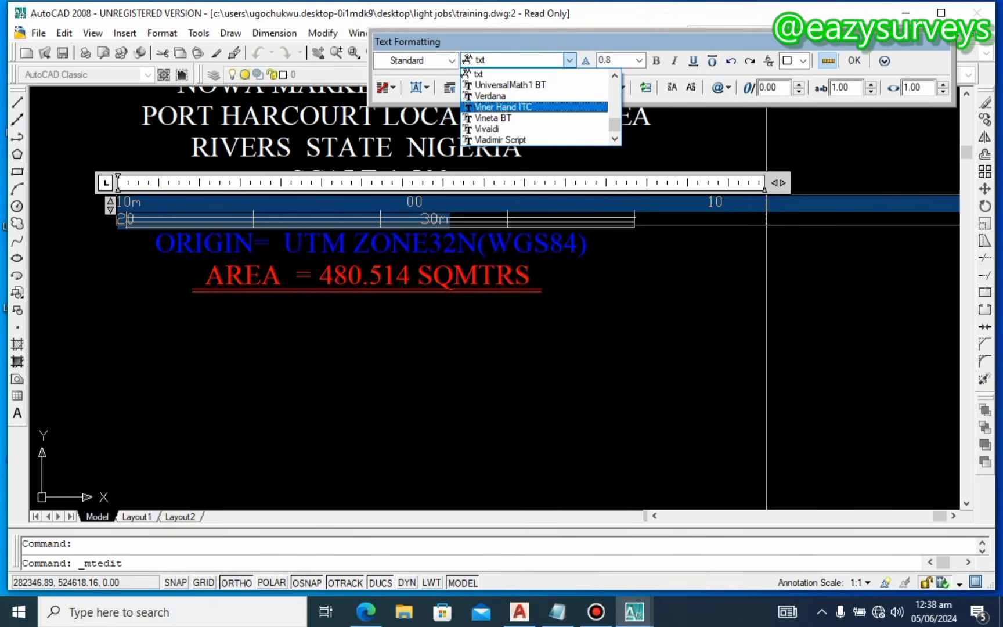
# Step: Set the scale-bar labels to Arial and close the text editor
pyautogui.scroll(-4, 537, 114)
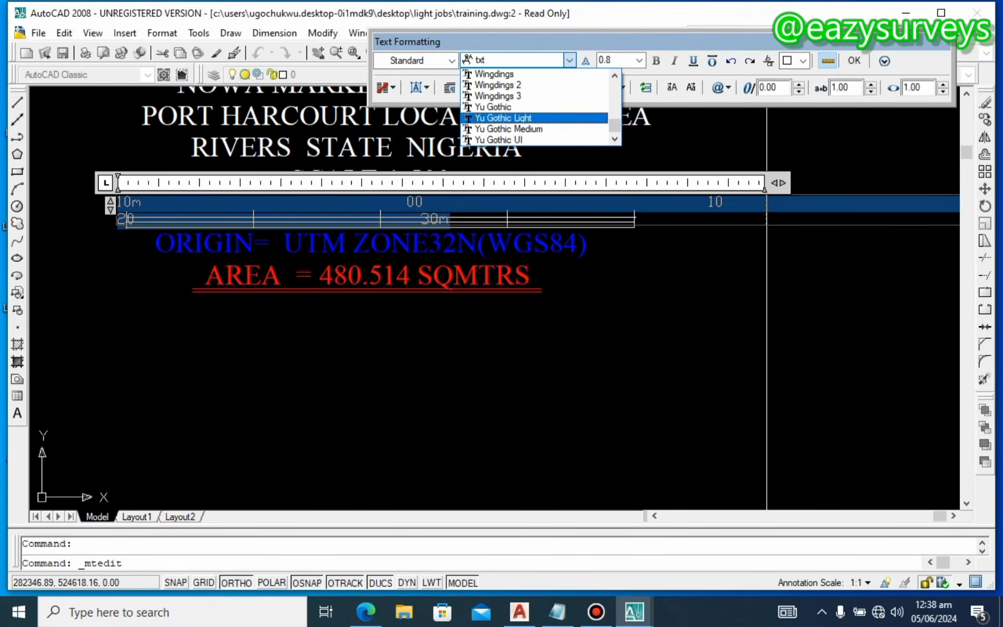
pyautogui.scroll(-1, 537, 122)
pyautogui.press('a')
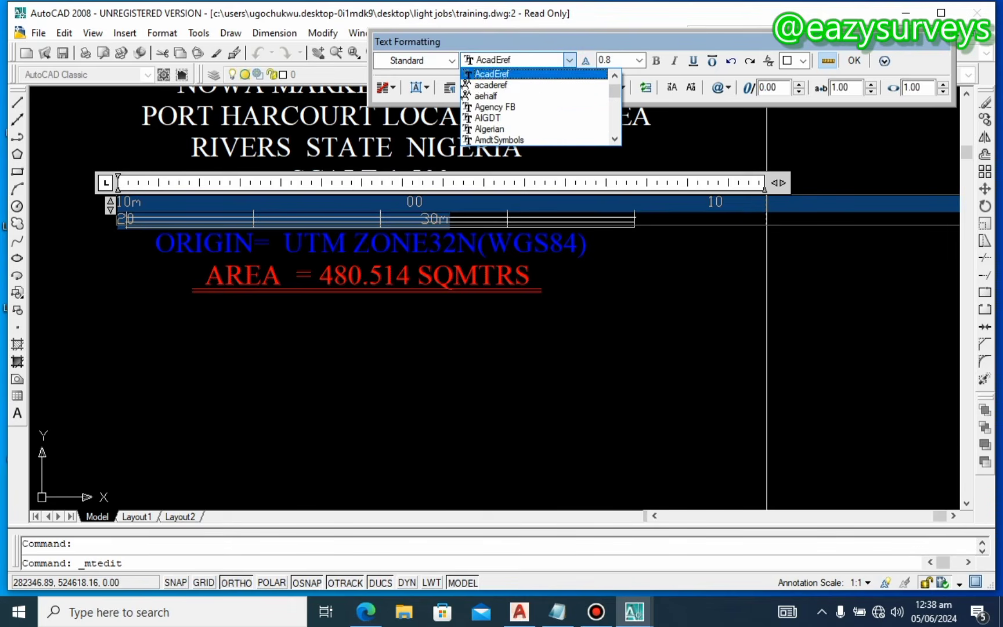
pyautogui.scroll(-3, 486, 117)
pyautogui.click(486, 104)
pyautogui.click(553, 322)
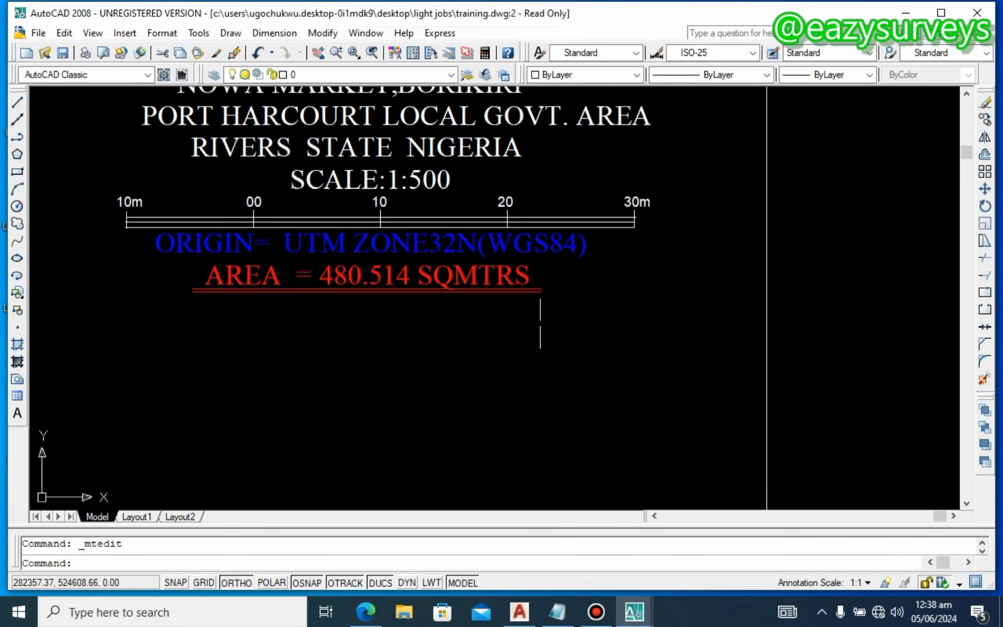
pyautogui.moveTo(540, 323); pyautogui.dragTo(682, 451, button='middle')
pyautogui.moveTo(650, 414); pyautogui.dragTo(650, 366, button='middle')
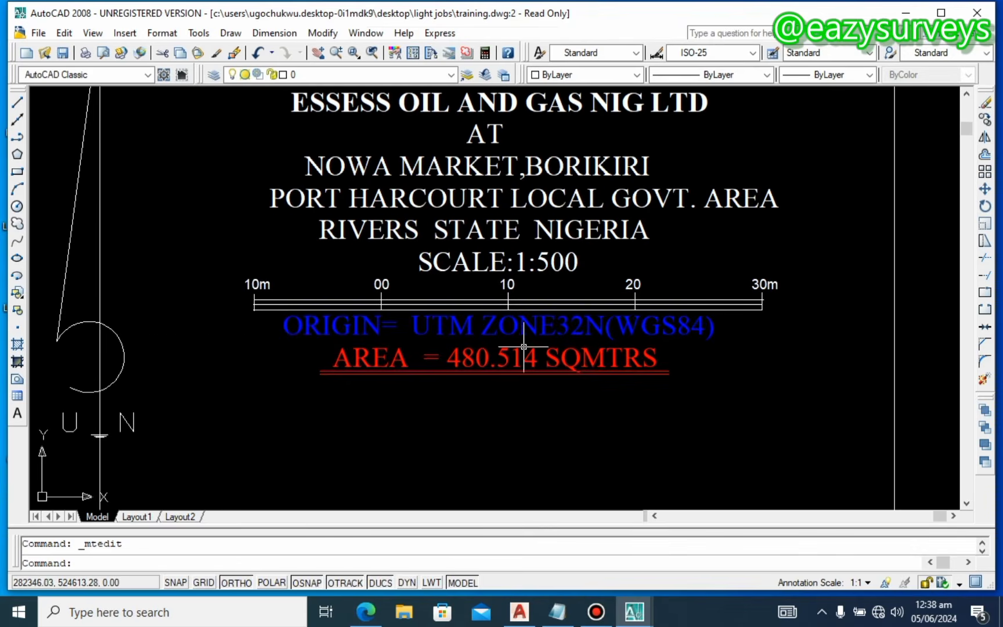
pyautogui.scroll(-5, 508, 308)
pyautogui.scroll(2, 500, 197)
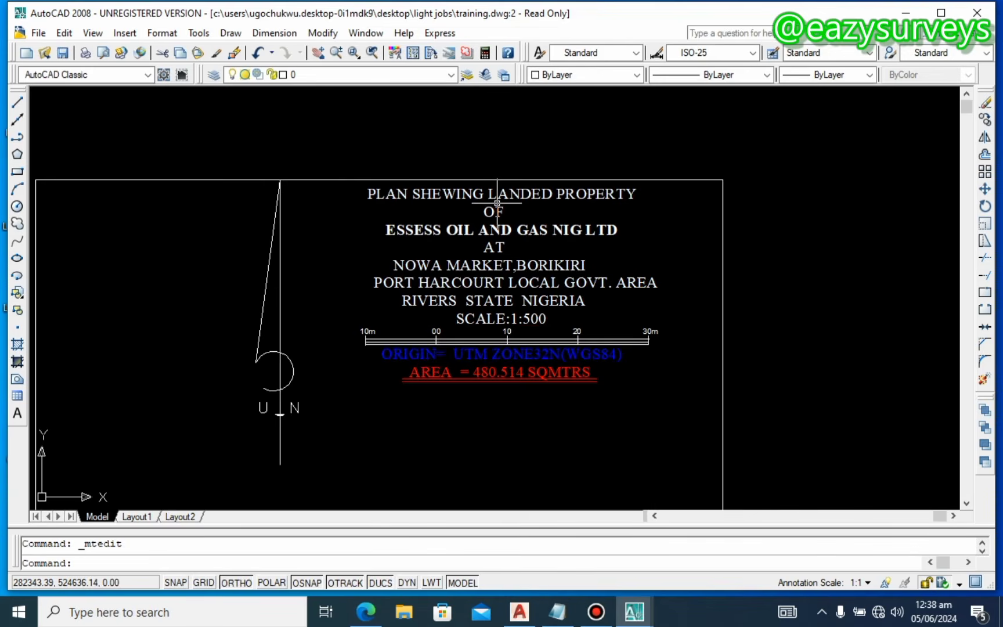
pyautogui.doubleClick(500, 195)
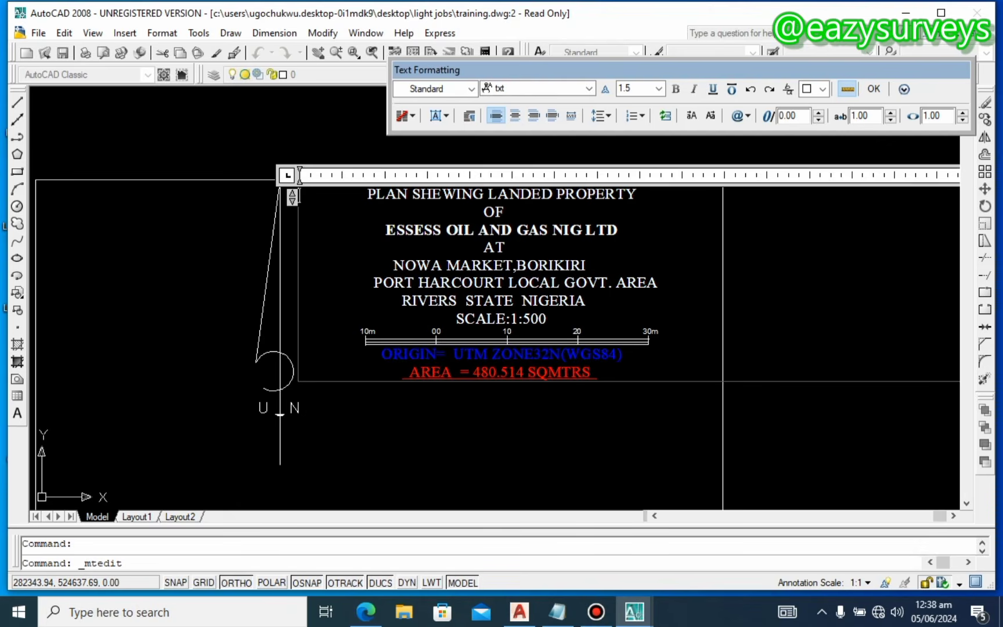
pyautogui.press('Escape')
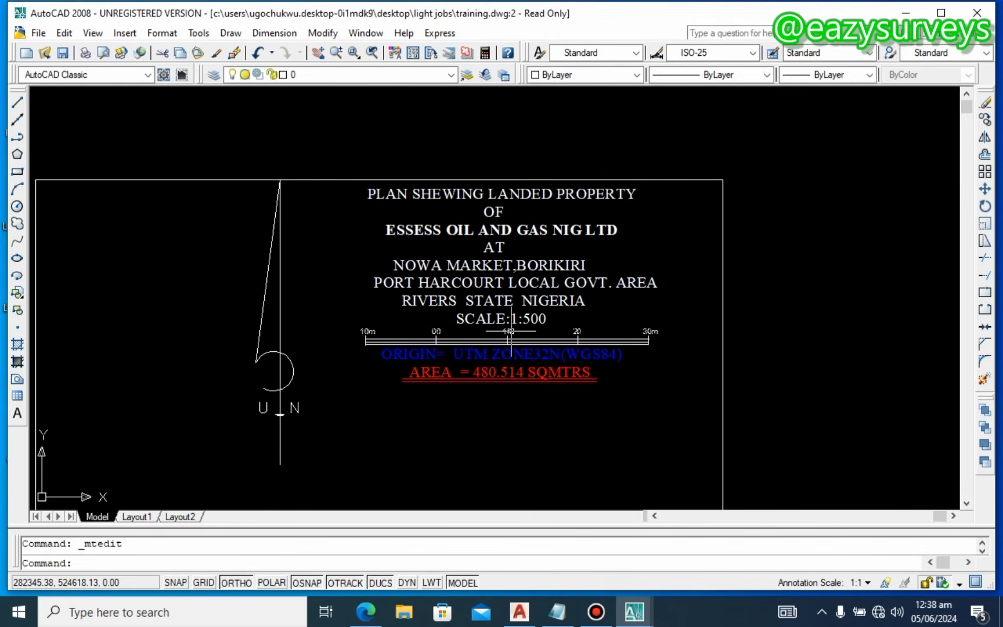
pyautogui.moveTo(510, 331); pyautogui.dragTo(503, 292, button='middle')
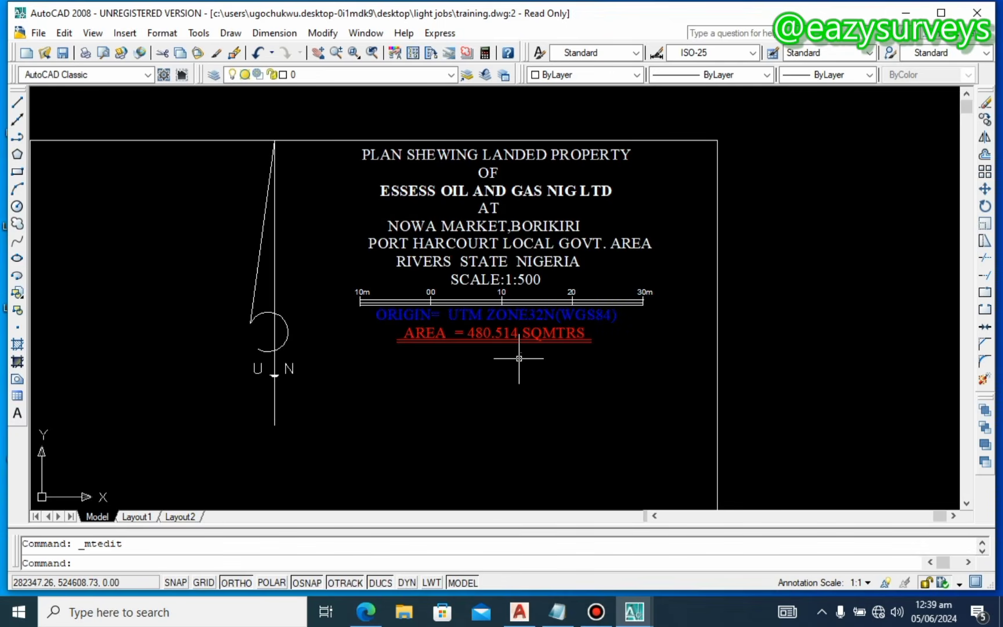
pyautogui.moveTo(519, 358); pyautogui.dragTo(519, 349, button='middle')
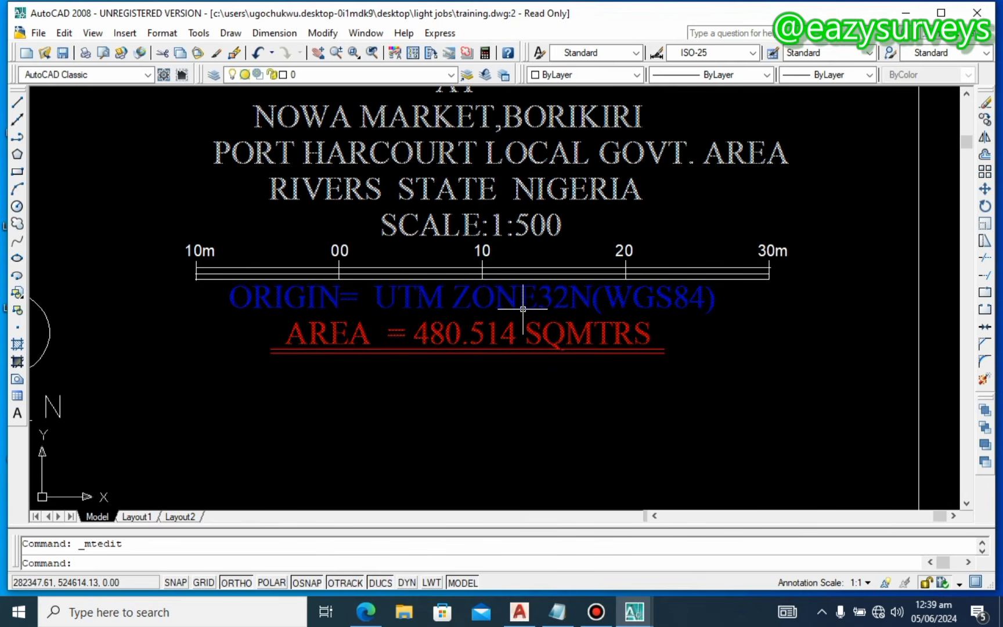
pyautogui.scroll(-2, 453, 333)
pyautogui.moveTo(488, 370); pyautogui.dragTo(636, 235, button='middle')
pyautogui.scroll(-1, 635, 235)
pyautogui.moveTo(575, 457); pyautogui.dragTo(503, 363, button='middle')
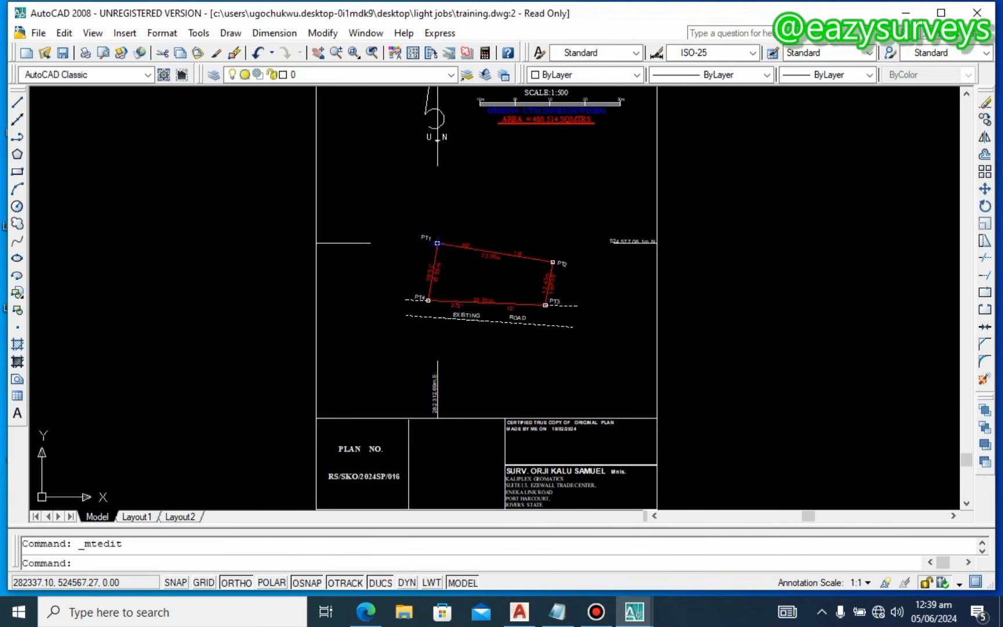
pyautogui.moveTo(524, 278); pyautogui.dragTo(516, 401, button='middle')
pyautogui.scroll(3, 544, 241)
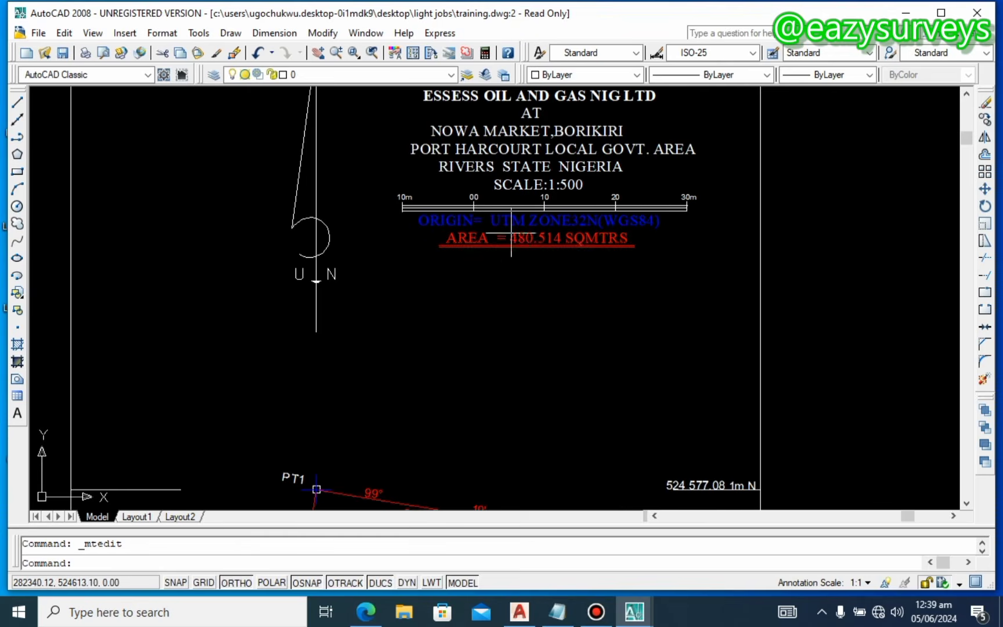
pyautogui.moveTo(534, 265); pyautogui.dragTo(549, 200, button='middle')
pyautogui.scroll(3, 549, 200)
pyautogui.scroll(-8, 550, 202)
pyautogui.scroll(6, 514, 393)
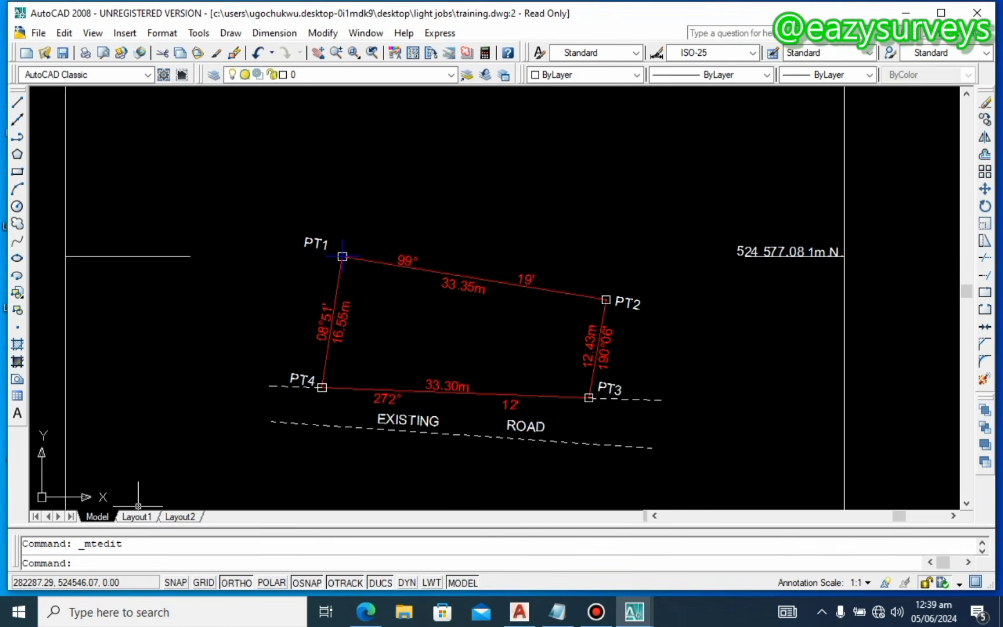
# Step: Measure the PT1–PT4 parcel with AREA, giving Area 480.64 and Perimeter 95.66
pyautogui.press('Return')
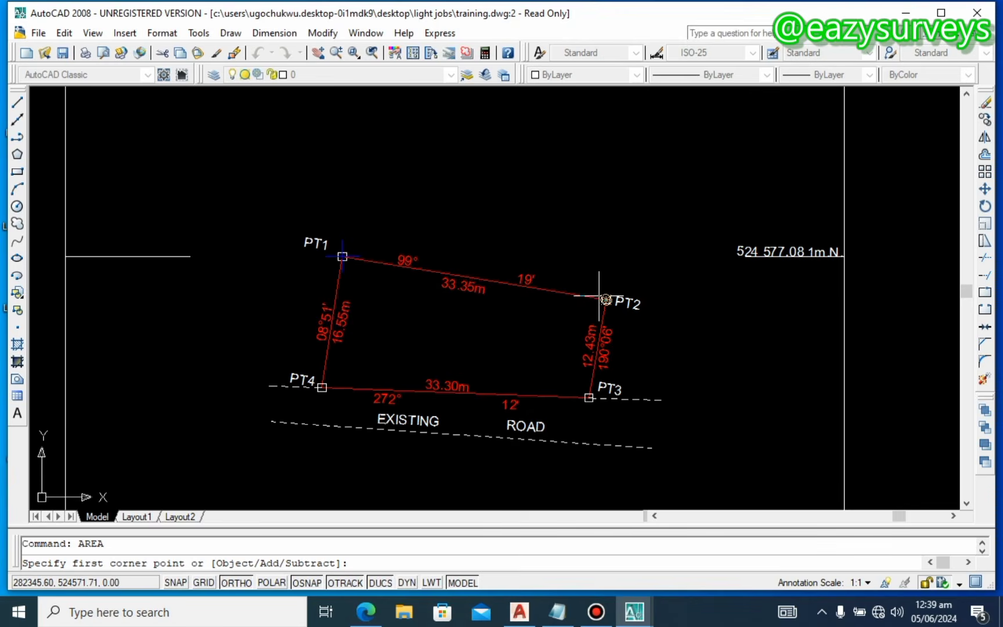
pyautogui.scroll(3, 347, 257)
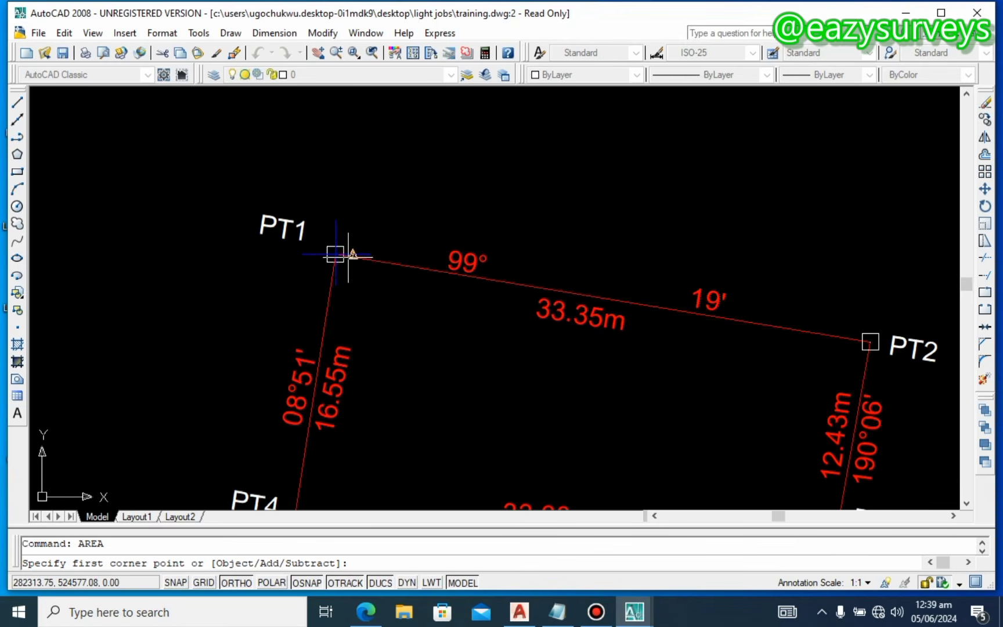
pyautogui.click(335, 254)
pyautogui.scroll(-4, 336, 254)
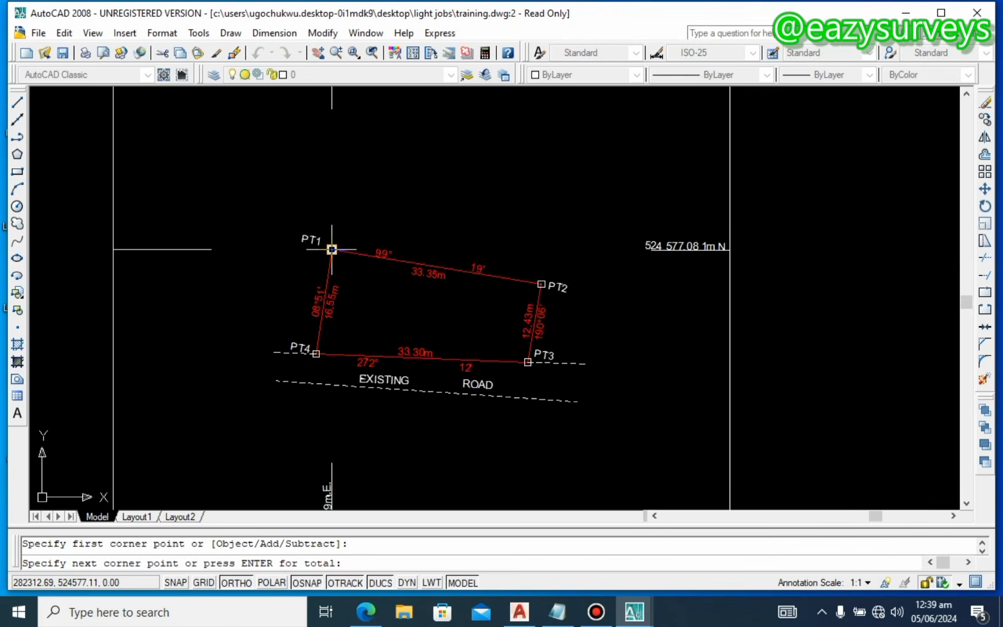
pyautogui.scroll(3, 540, 283)
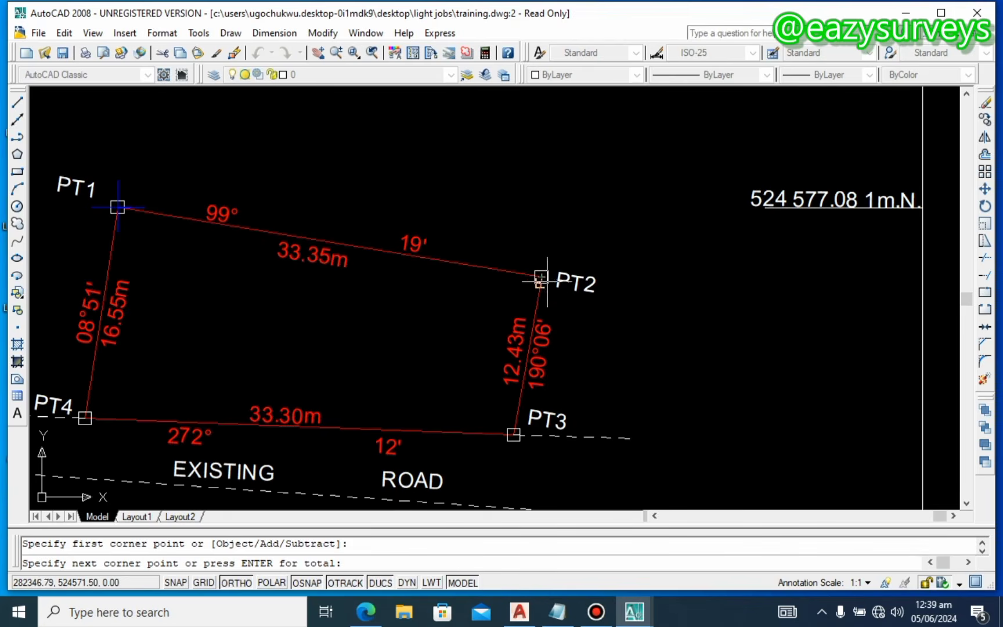
pyautogui.click(541, 276)
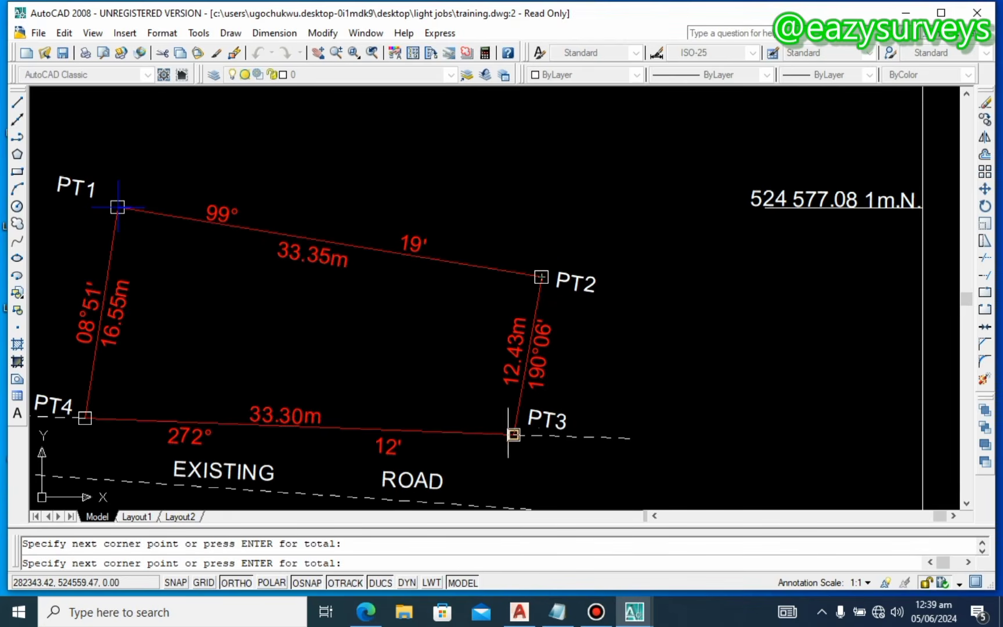
pyautogui.moveTo(202, 414); pyautogui.dragTo(458, 406, button='middle')
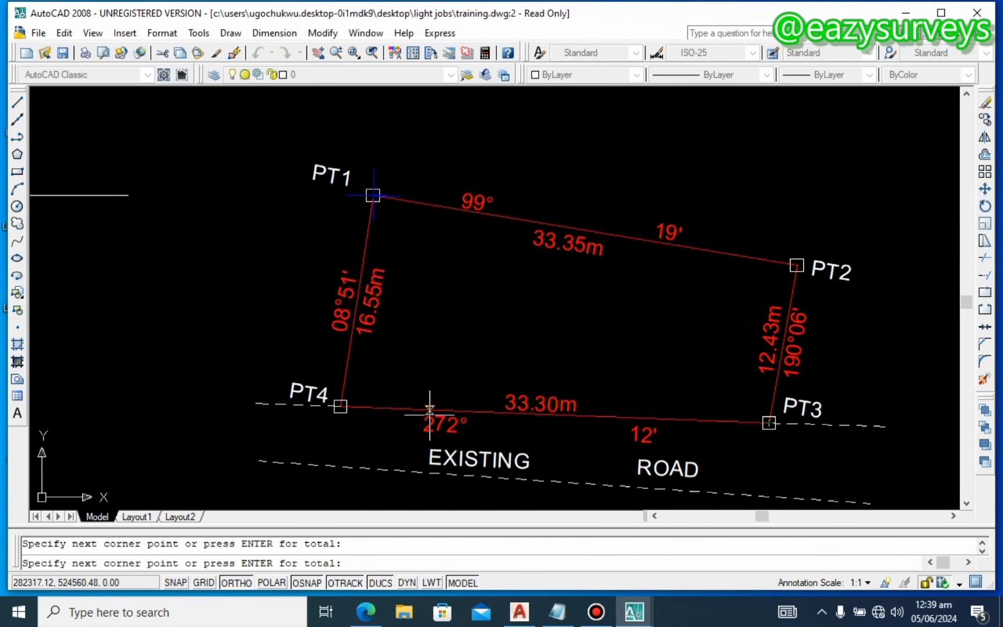
pyautogui.click(340, 407)
pyautogui.click(372, 196)
pyautogui.press('Return')
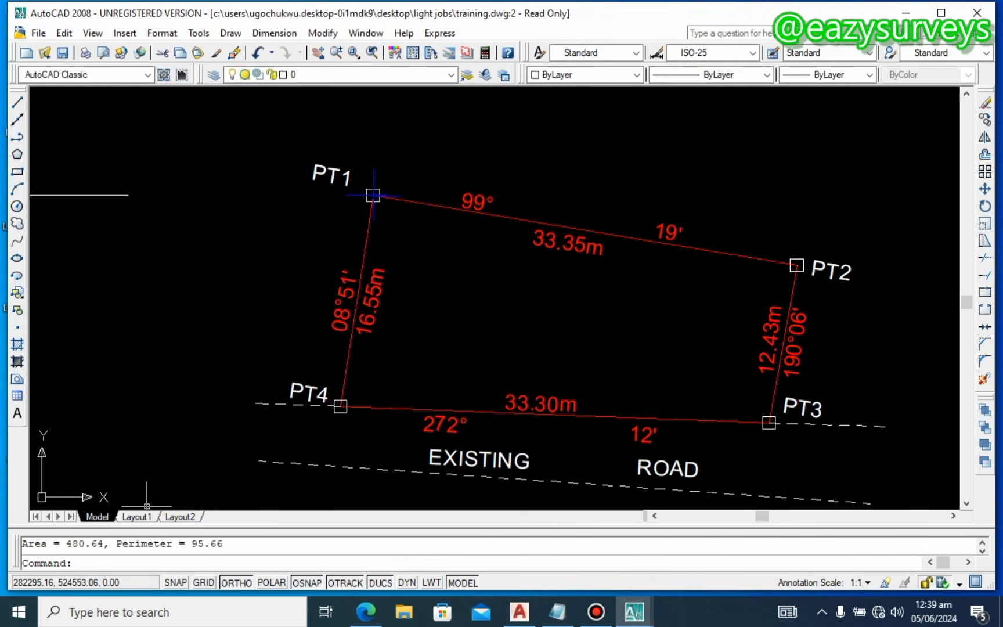
# Step: Copy the area value 480.64 from the command history
pyautogui.moveTo(66, 544); pyautogui.dragTo(96, 544)
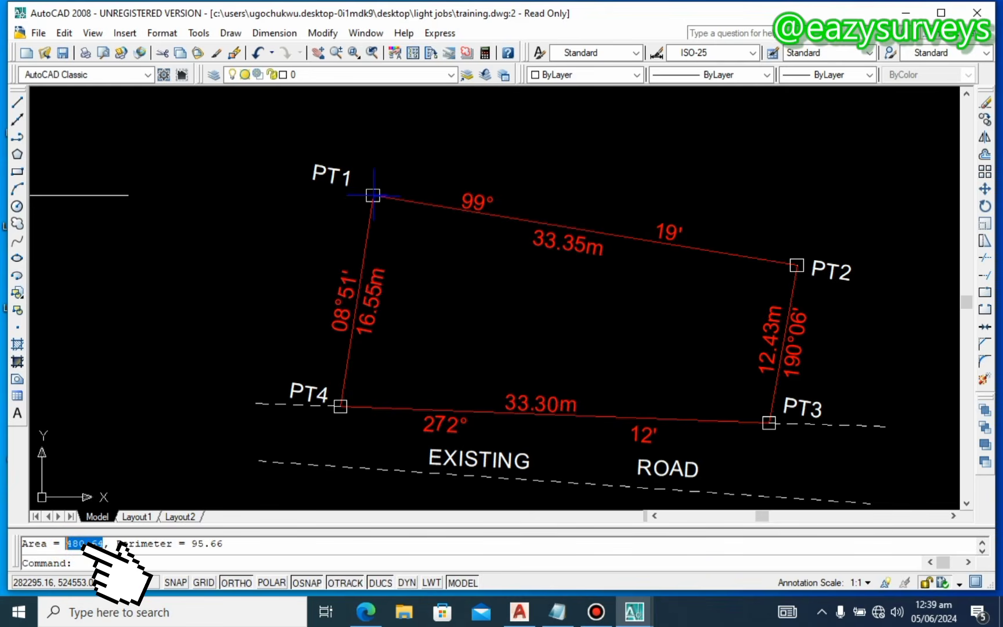
pyautogui.rightClick(84, 547)
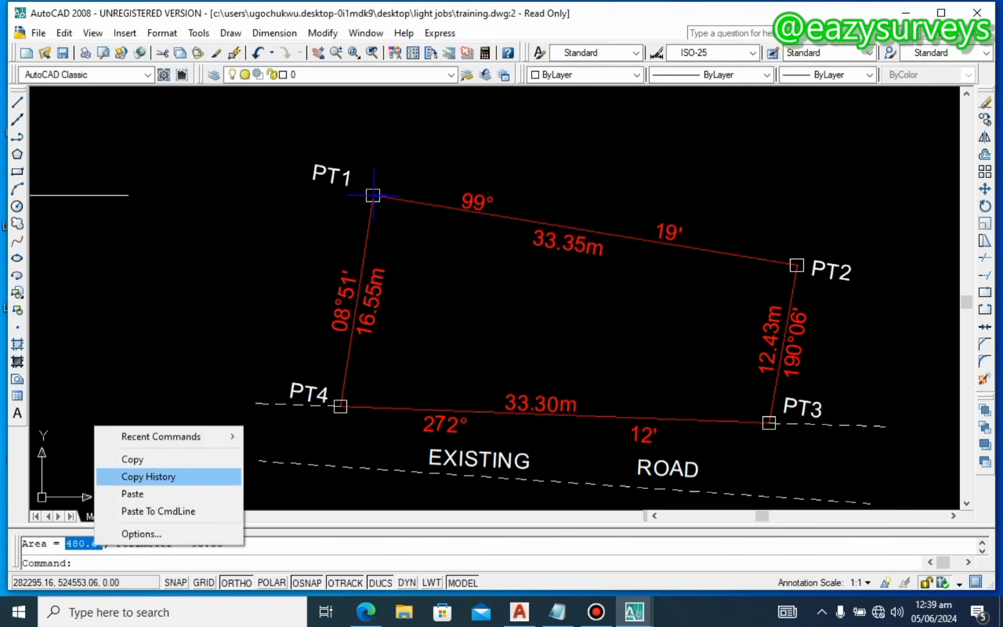
pyautogui.click(131, 457)
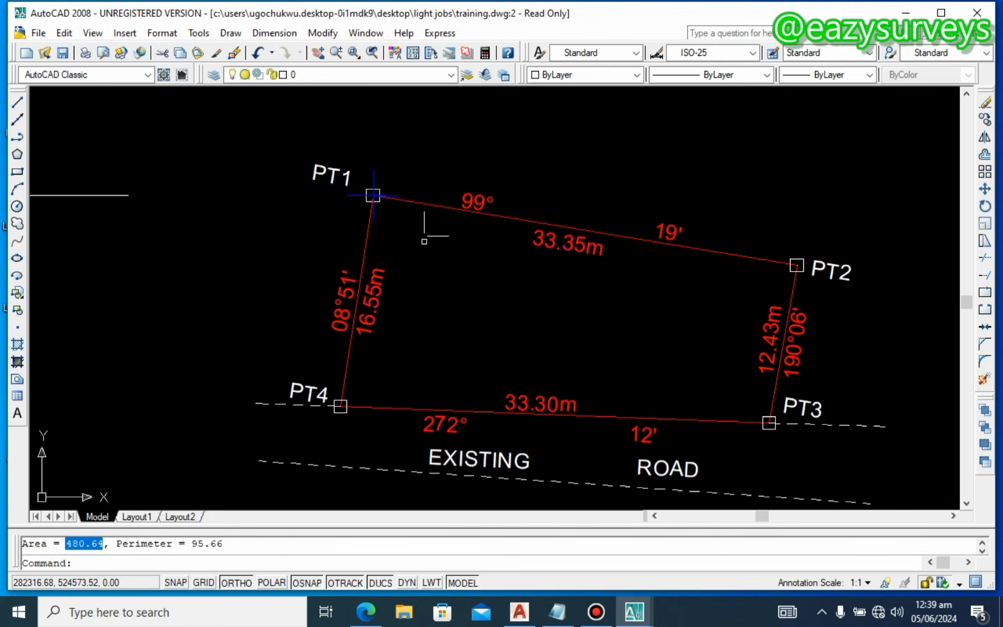
pyautogui.scroll(-5, 424, 235)
# Step: Paste 480.64 over the old 480.514 so the AREA note reads 480.64 SQMTRS
pyautogui.scroll(3, 459, 236)
pyautogui.scroll(3, 460, 235)
pyautogui.scroll(4, 467, 205)
pyautogui.doubleClick(445, 189)
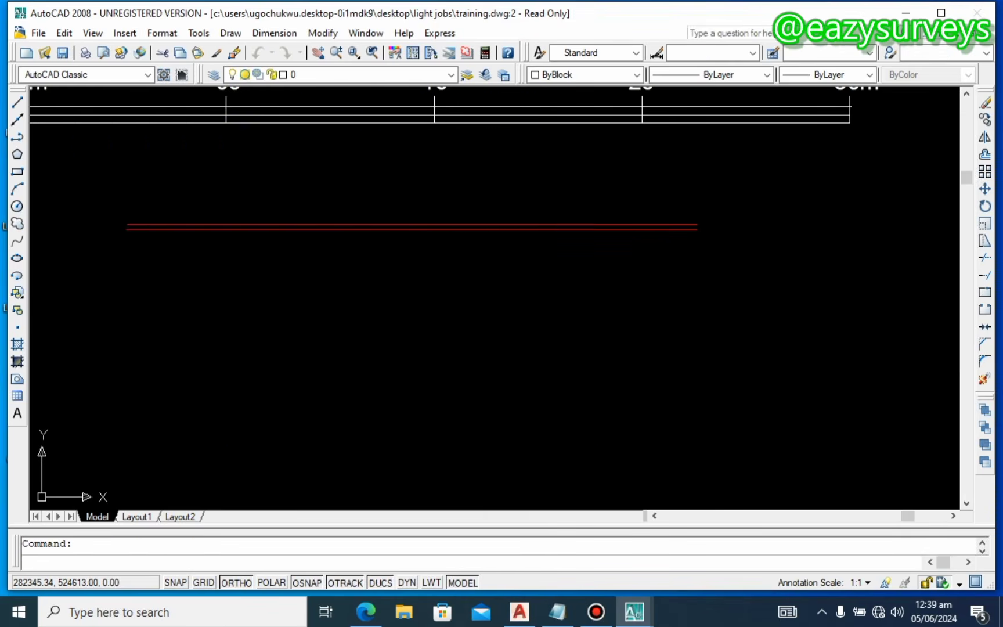
pyautogui.moveTo(495, 203); pyautogui.dragTo(335, 203)
pyautogui.rightClick(342, 203)
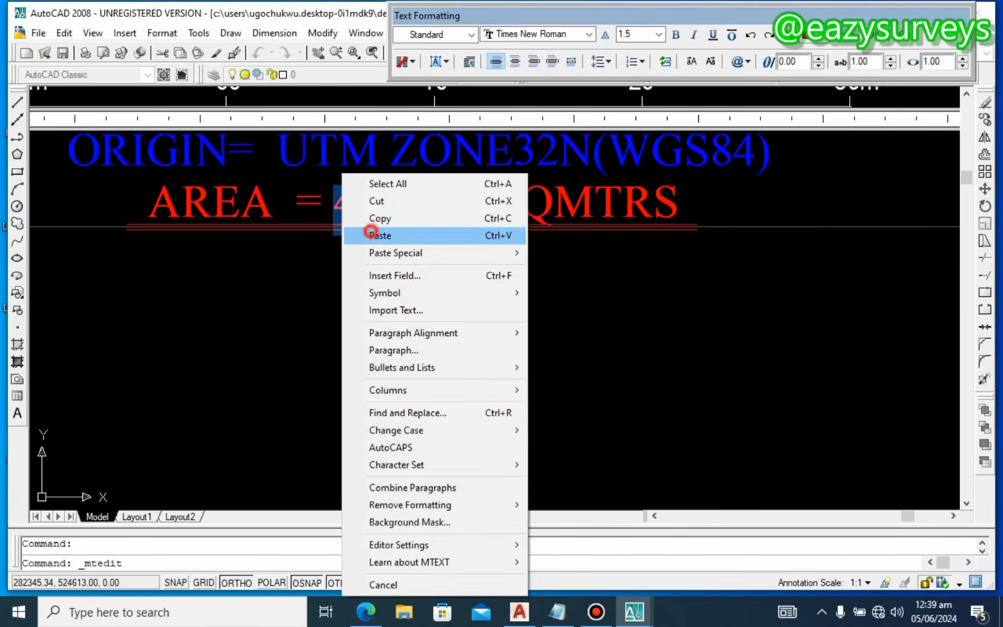
pyautogui.click(372, 235)
pyautogui.click(437, 329)
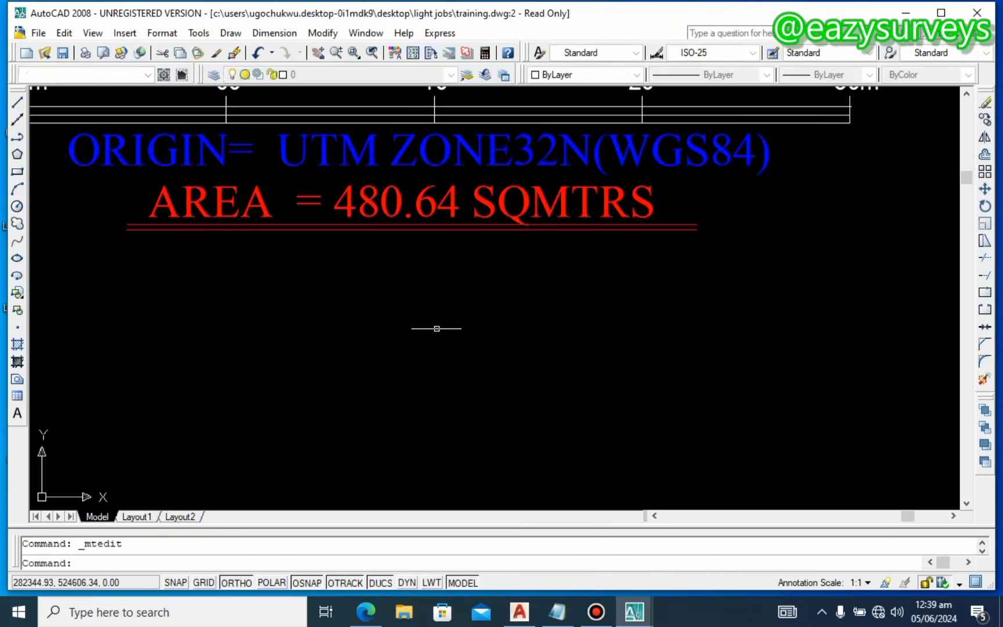
pyautogui.scroll(-2, 436, 328)
pyautogui.scroll(-2, 471, 317)
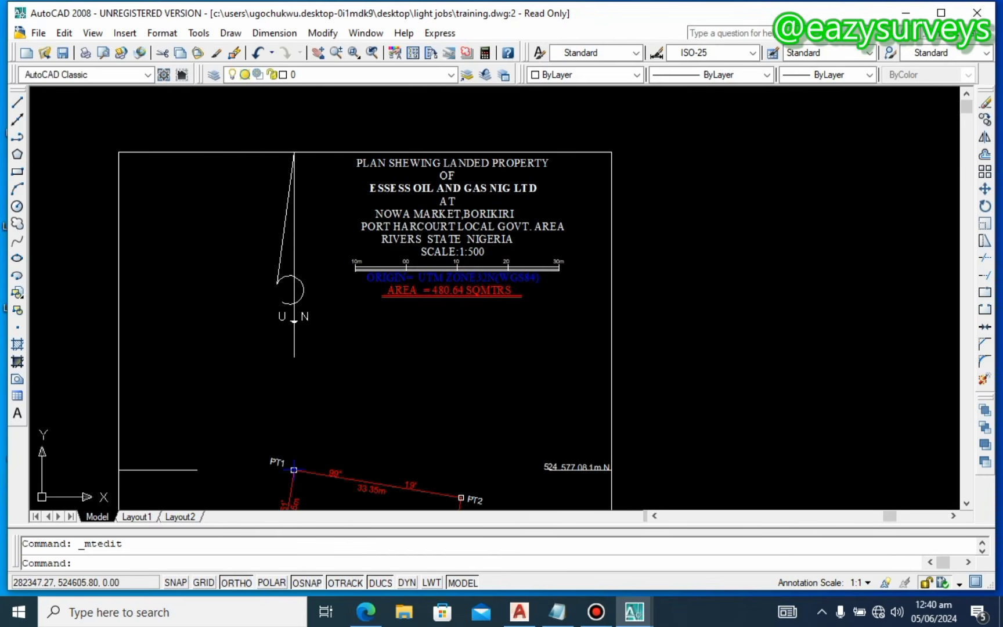
# Step: Pan and zoom over the sheet to review the plan number and certification text
pyautogui.scroll(-2, 513, 230)
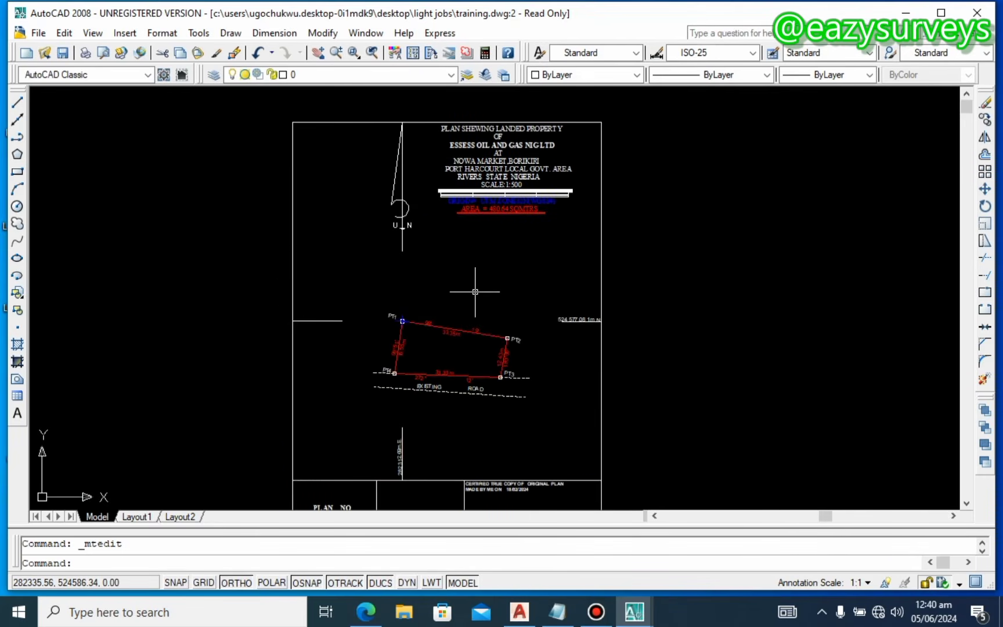
pyautogui.moveTo(470, 373); pyautogui.dragTo(464, 240, button='middle')
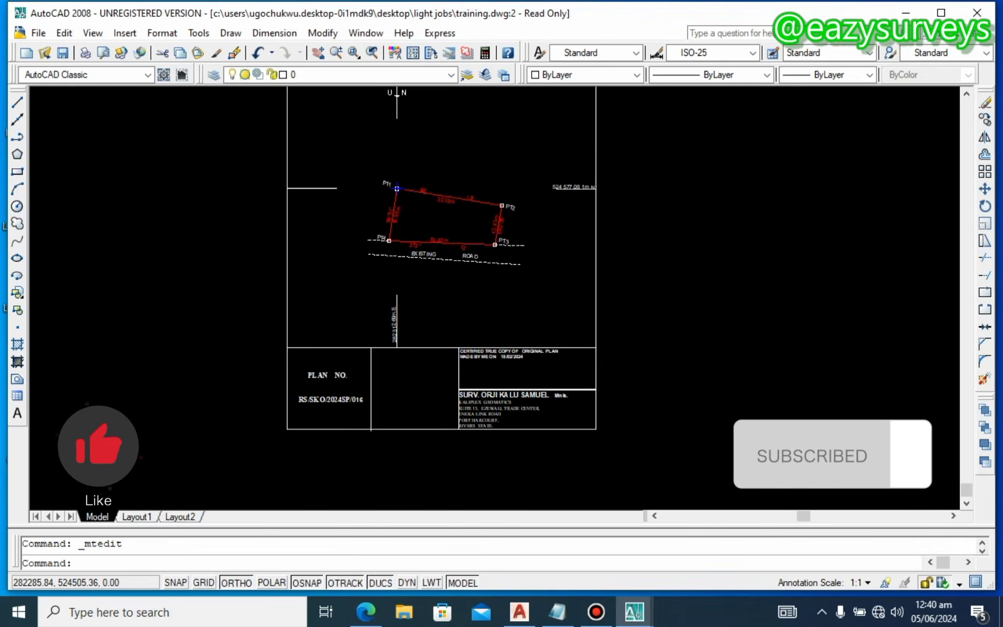
pyautogui.scroll(3, 323, 411)
pyautogui.scroll(3, 351, 392)
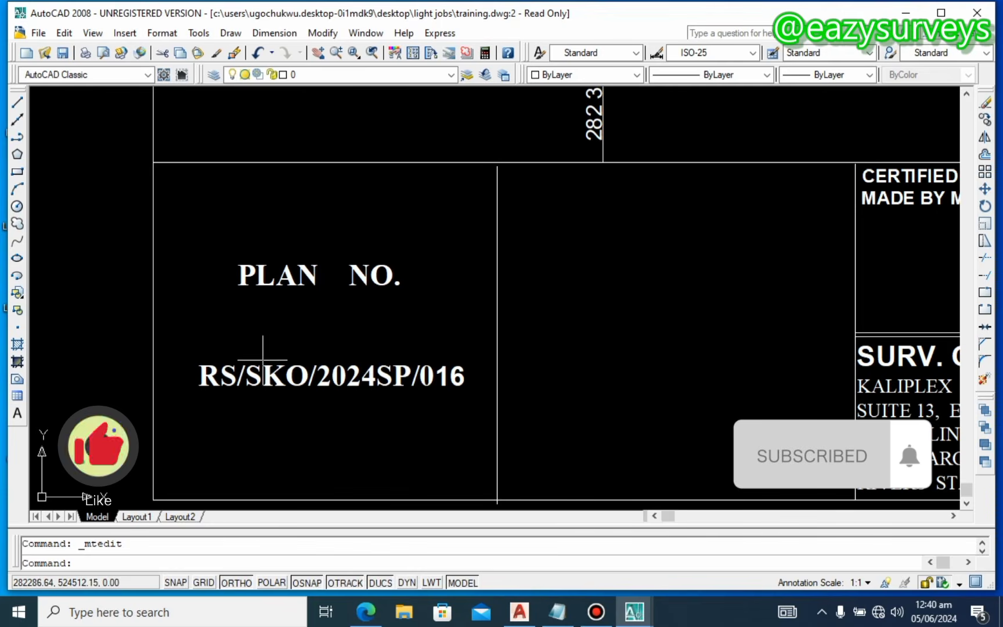
pyautogui.scroll(-4, 312, 280)
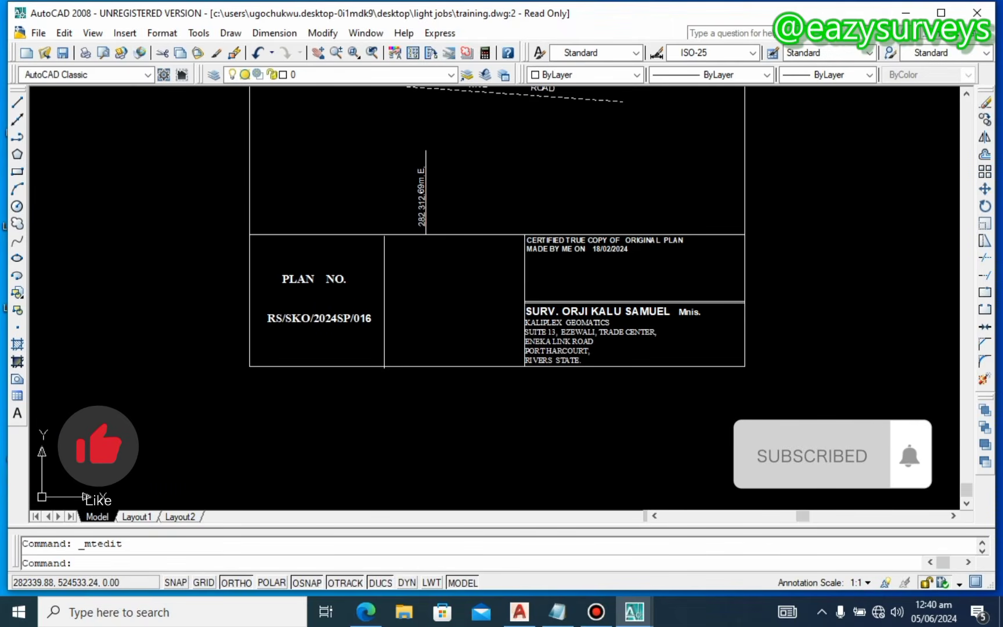
pyautogui.moveTo(565, 204); pyautogui.dragTo(571, 241, button='middle')
pyautogui.scroll(6, 625, 296)
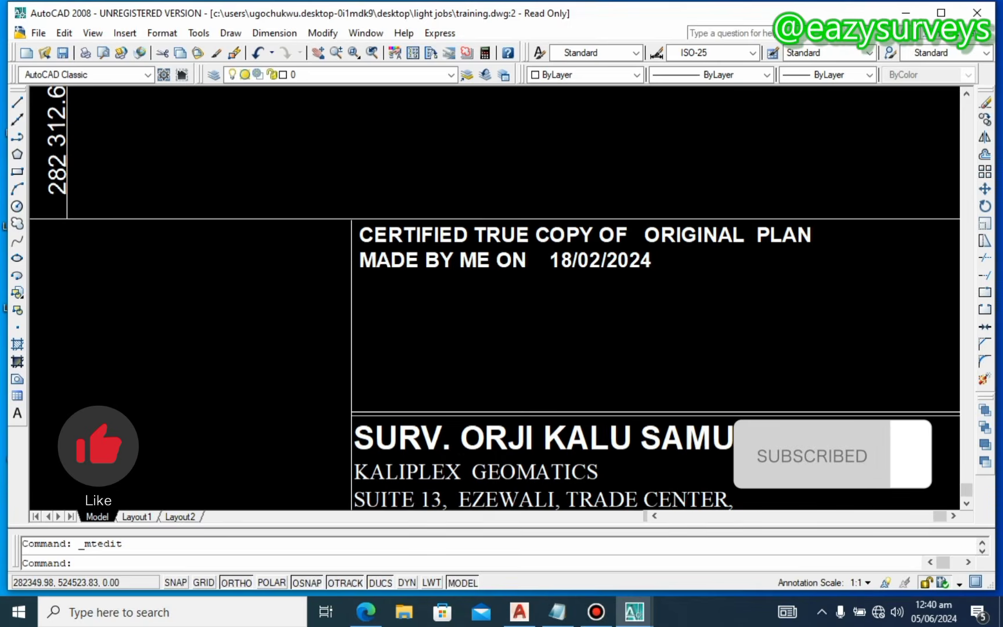
pyautogui.scroll(-8, 616, 270)
# Step: Pan and zoom to review the whole plan sheet and its title block
pyautogui.moveTo(617, 200)
pyautogui.mouseDown(button='middle')
pyautogui.moveTo(619, 229)
pyautogui.moveTo(553, 359)
pyautogui.mouseUp(button='middle')
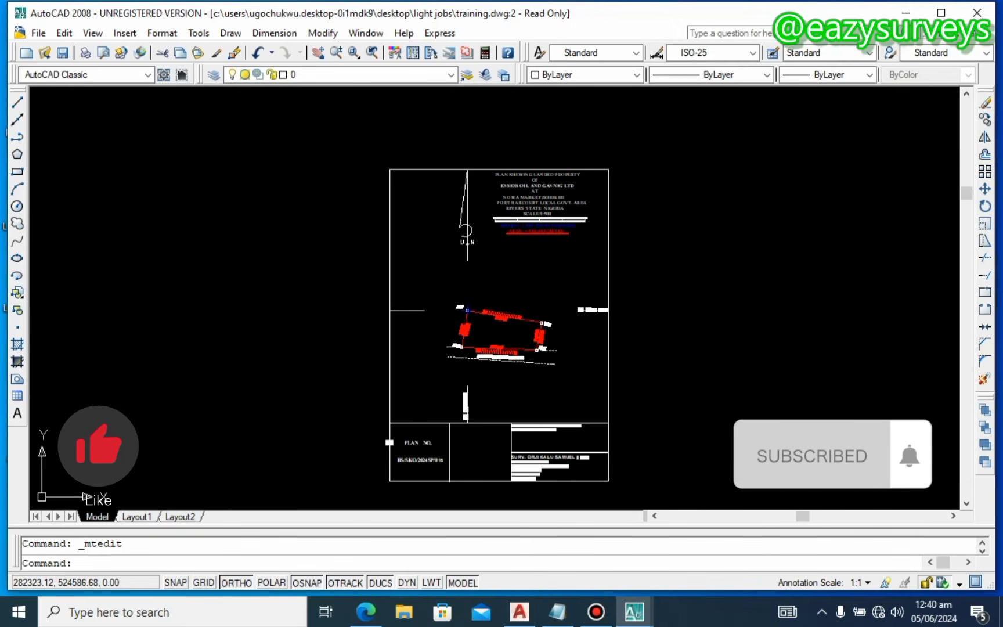
pyautogui.scroll(3, 504, 364)
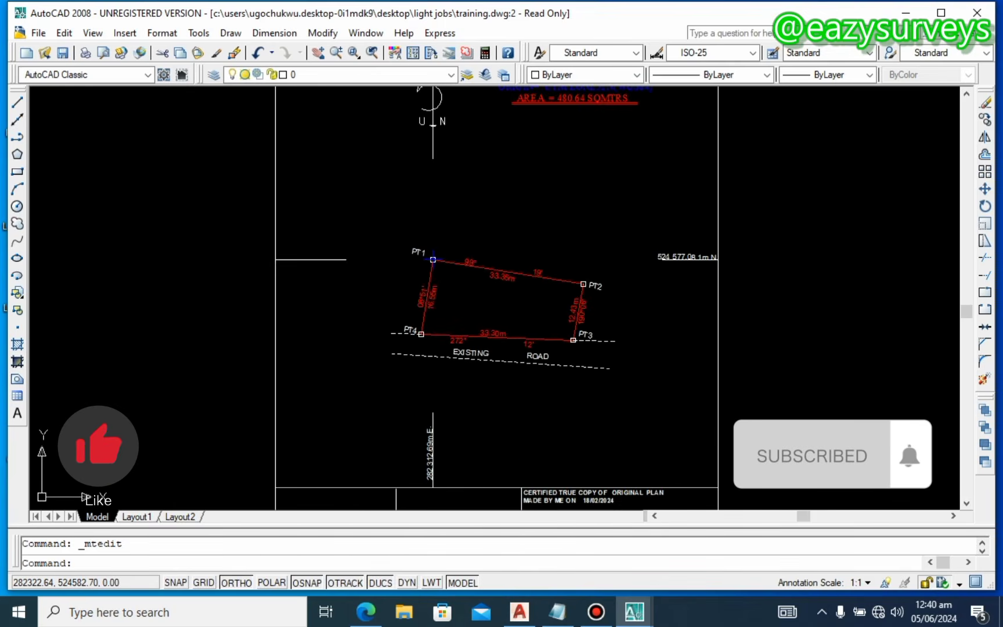
pyautogui.moveTo(478, 234); pyautogui.dragTo(463, 281, button='middle')
pyautogui.scroll(-2, 459, 278)
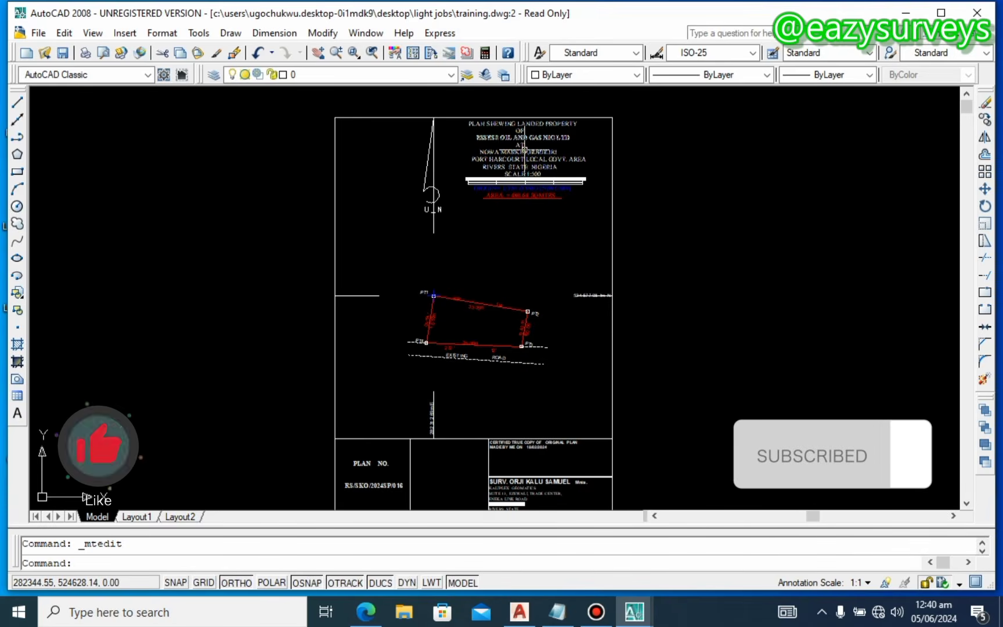
pyautogui.moveTo(485, 237)
pyautogui.mouseDown(button='middle')
pyautogui.moveTo(481, 221)
pyautogui.moveTo(464, 243)
pyautogui.moveTo(469, 230)
pyautogui.mouseUp(button='middle')
pyautogui.scroll(3, 473, 335)
pyautogui.scroll(-2, 456, 333)
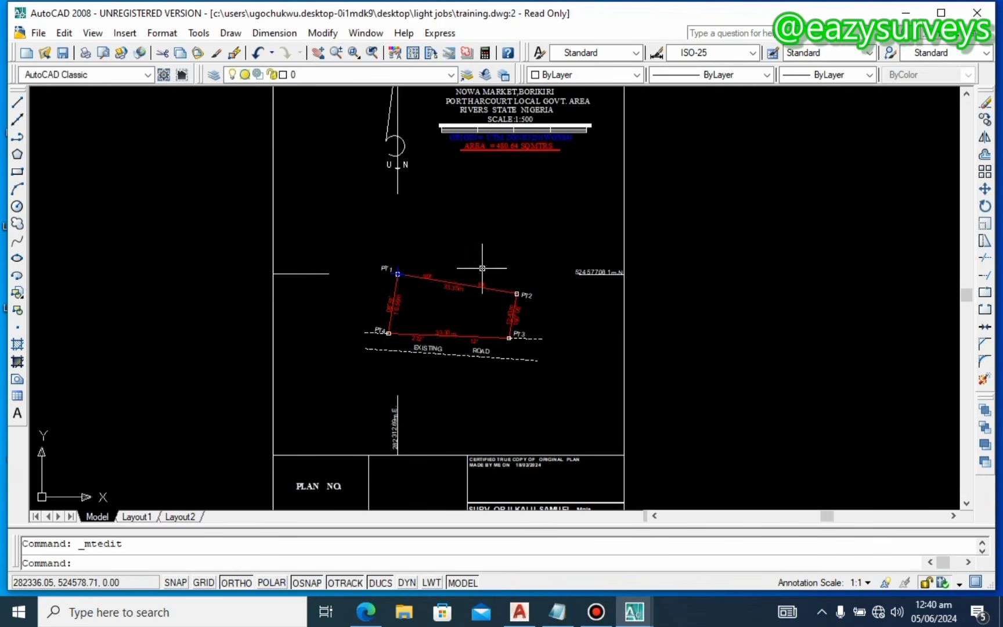
pyautogui.moveTo(378, 127); pyautogui.dragTo(416, 171, button='middle')
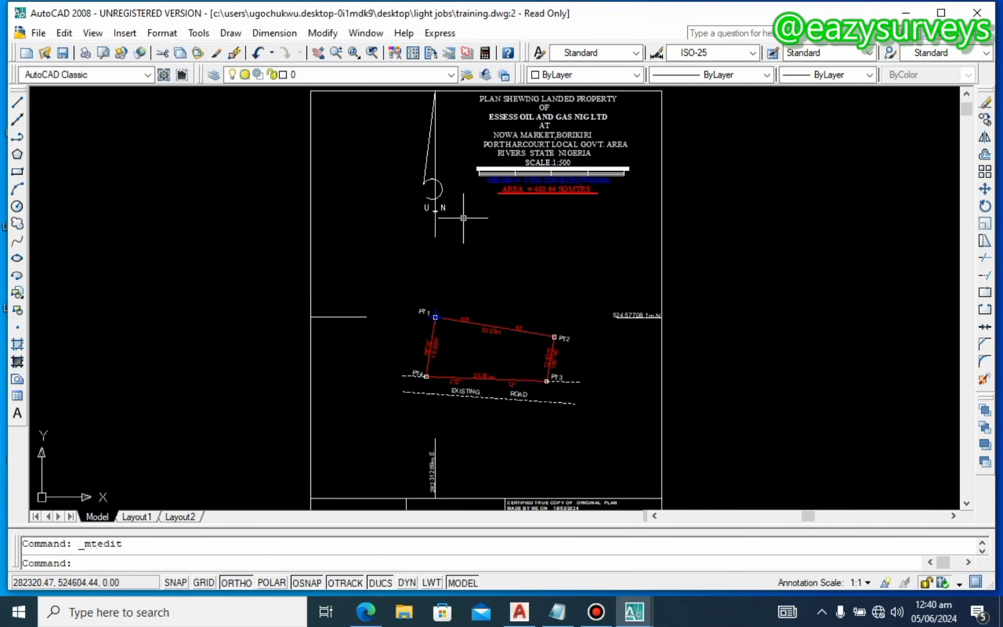
pyautogui.scroll(6, 604, 302)
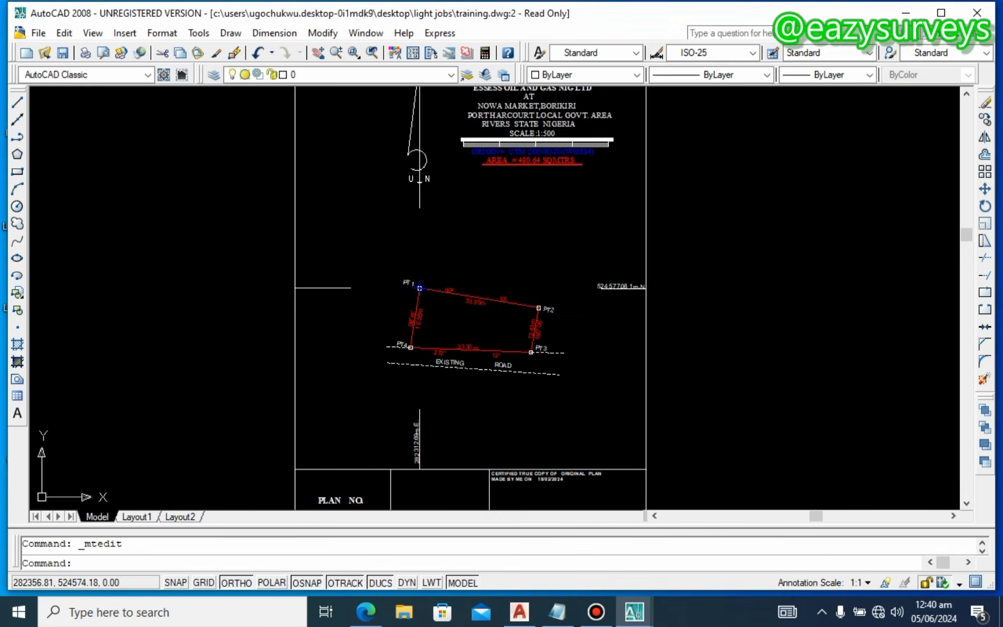
pyautogui.scroll(2, 584, 292)
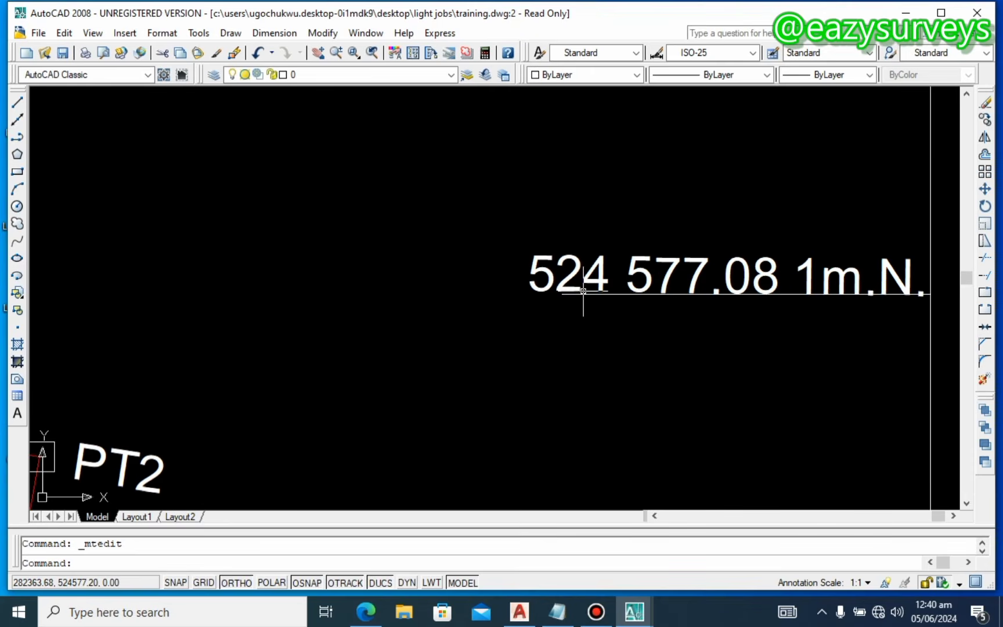
# Step: Stretch the 524 577.08 northing label's left end slightly leftward, then deselect it
pyautogui.click(585, 293)
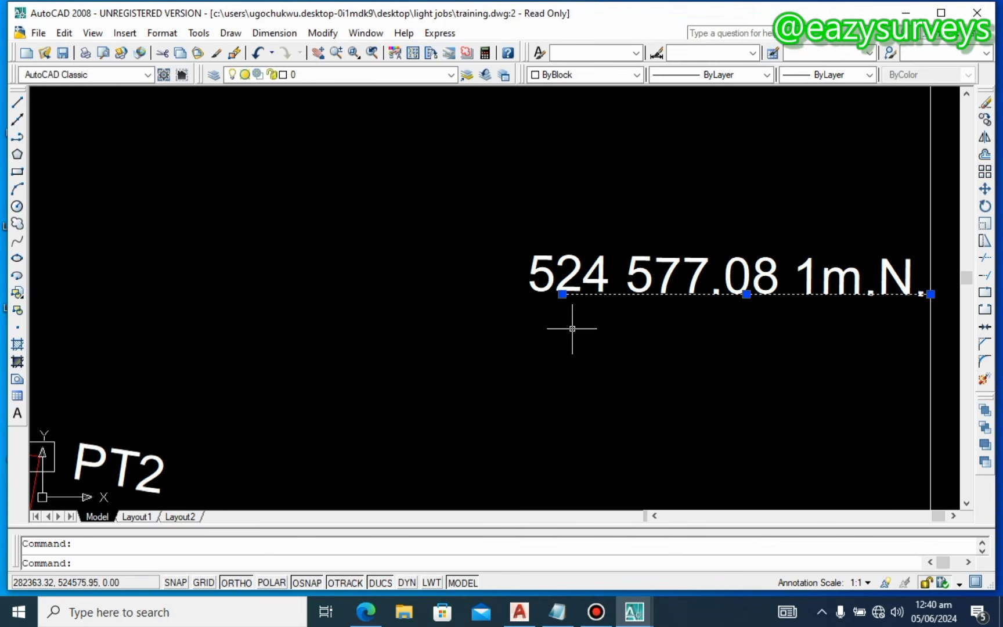
pyautogui.click(562, 293)
pyautogui.click(527, 291)
pyautogui.press('Escape')
pyautogui.scroll(-3, 481, 302)
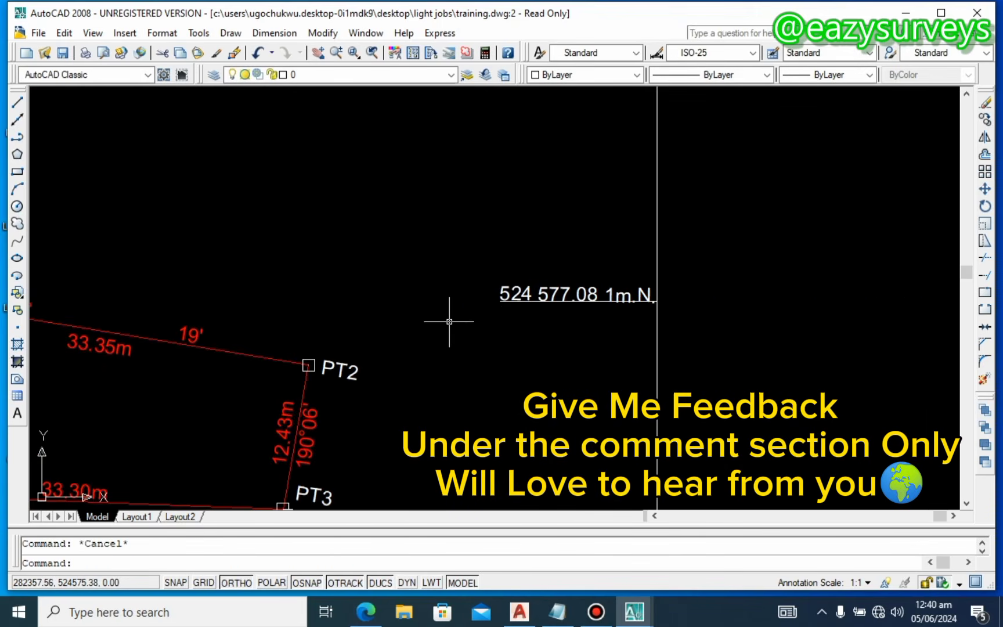
pyautogui.scroll(-4, 449, 321)
pyautogui.moveTo(459, 303); pyautogui.dragTo(608, 316, button='middle')
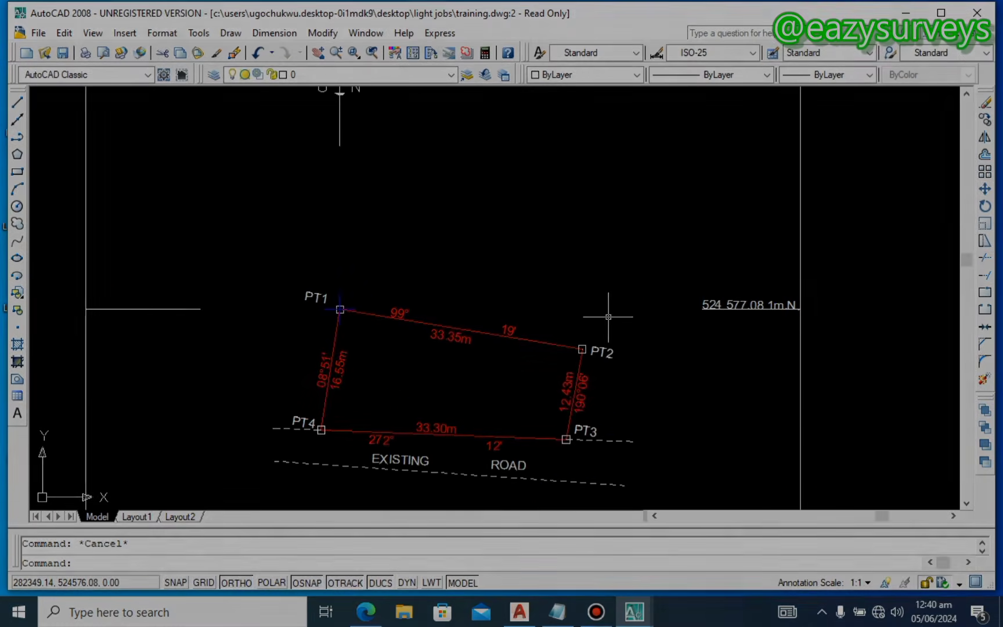